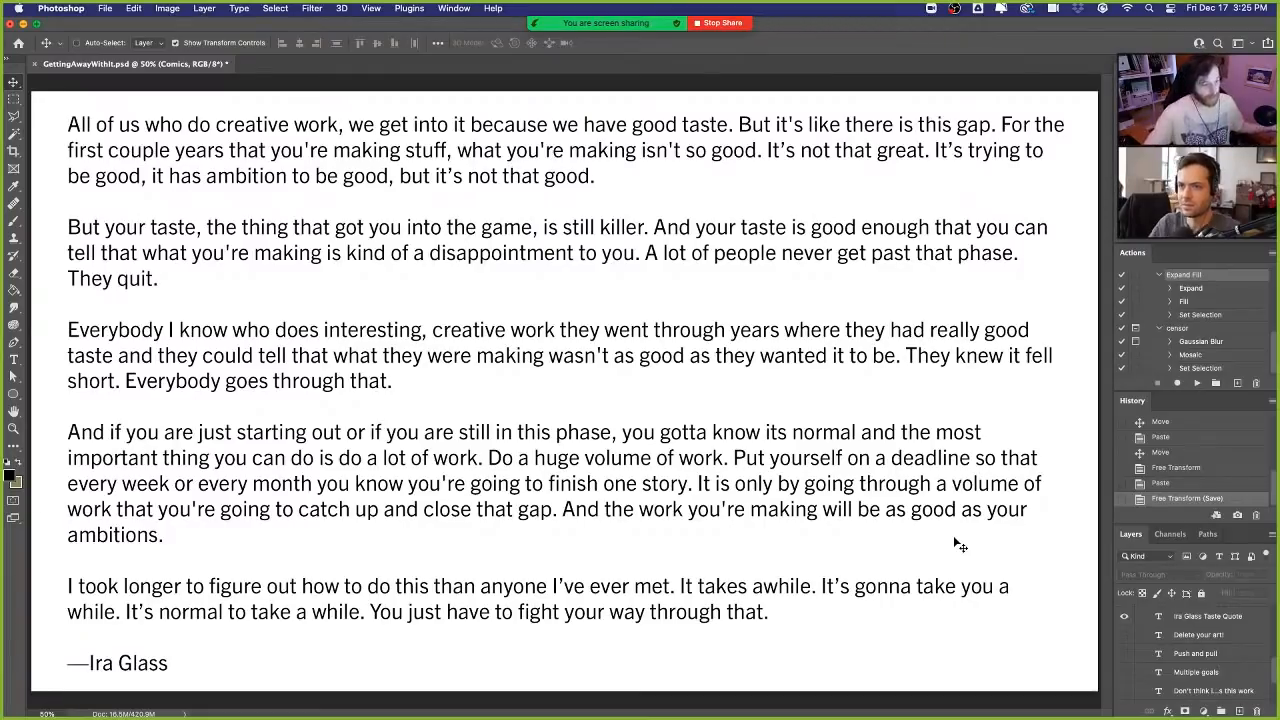
# - Hide the Ira Glass Taste Quote text layer so the canvas is blank
pyautogui.click(1125, 619)
pyautogui.scroll(1, 1210, 640)
pyautogui.scroll(1, 1216, 645)
pyautogui.scroll(-2, 1218, 642)
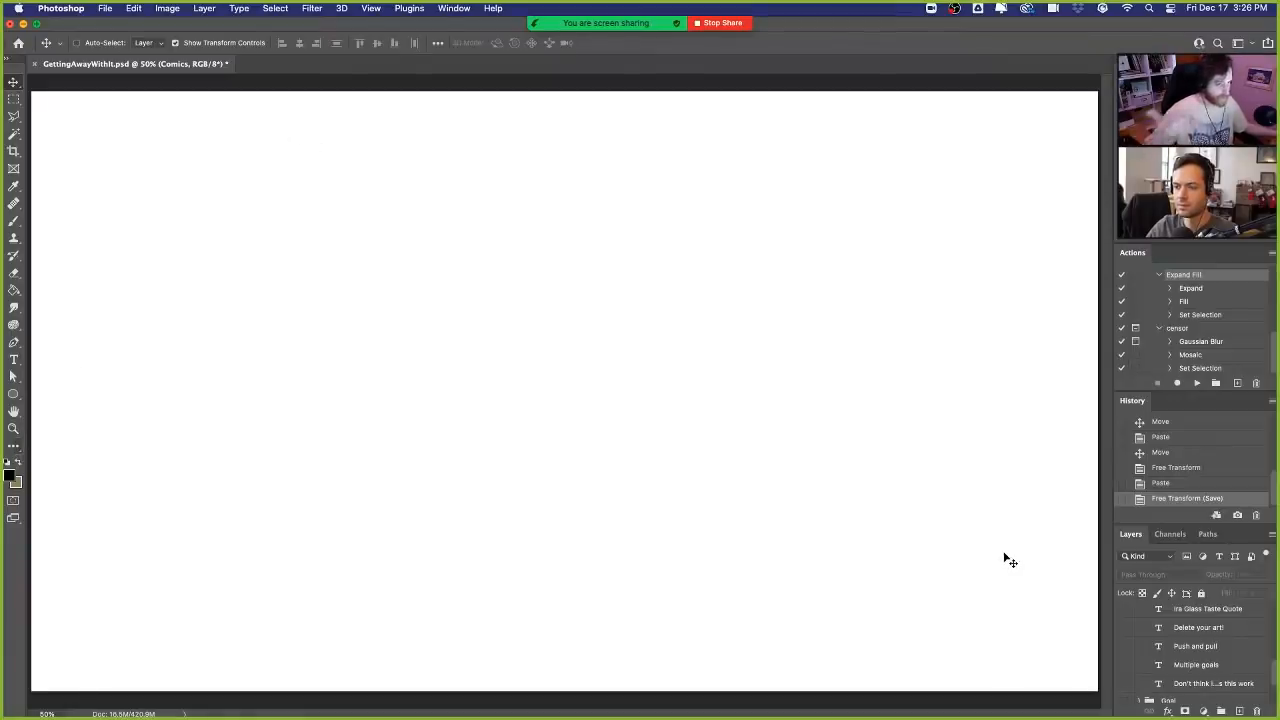
# - Look through the layer list across the Comics, examples, Philosophy, Goal, Review and title groups for the example artwork
pyautogui.scroll(3, 1232, 663)
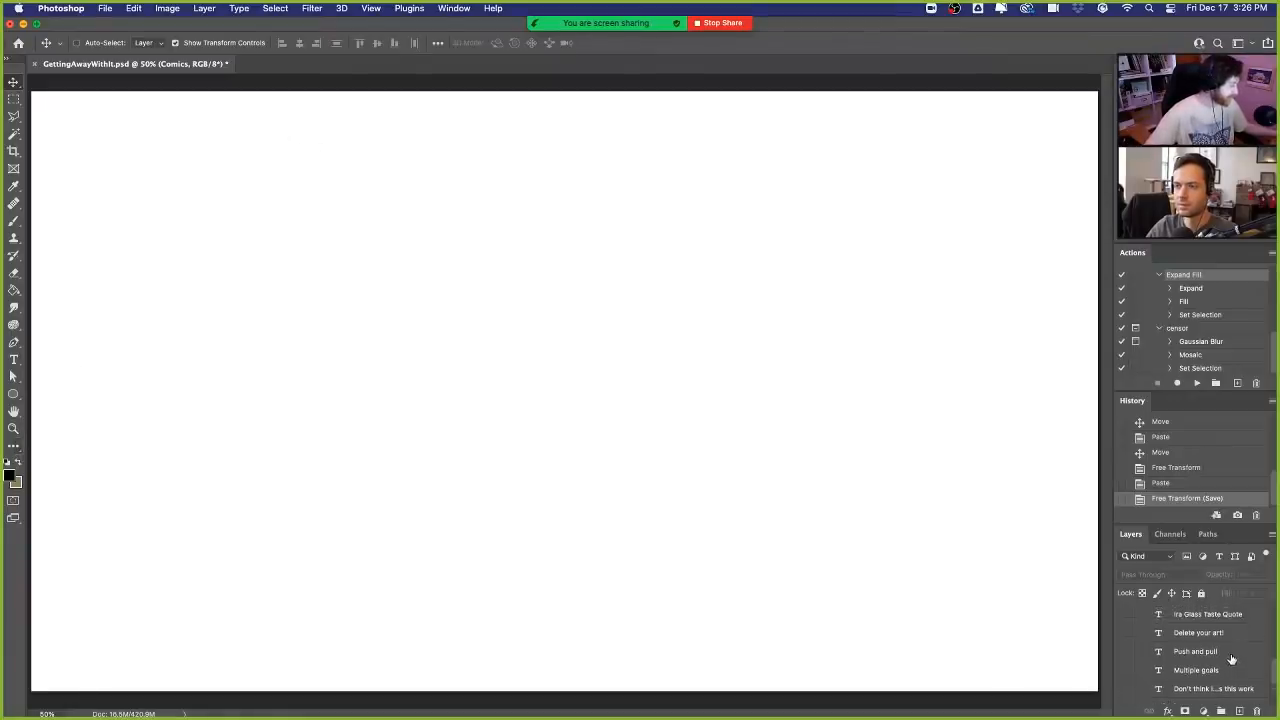
pyautogui.scroll(4, 1232, 654)
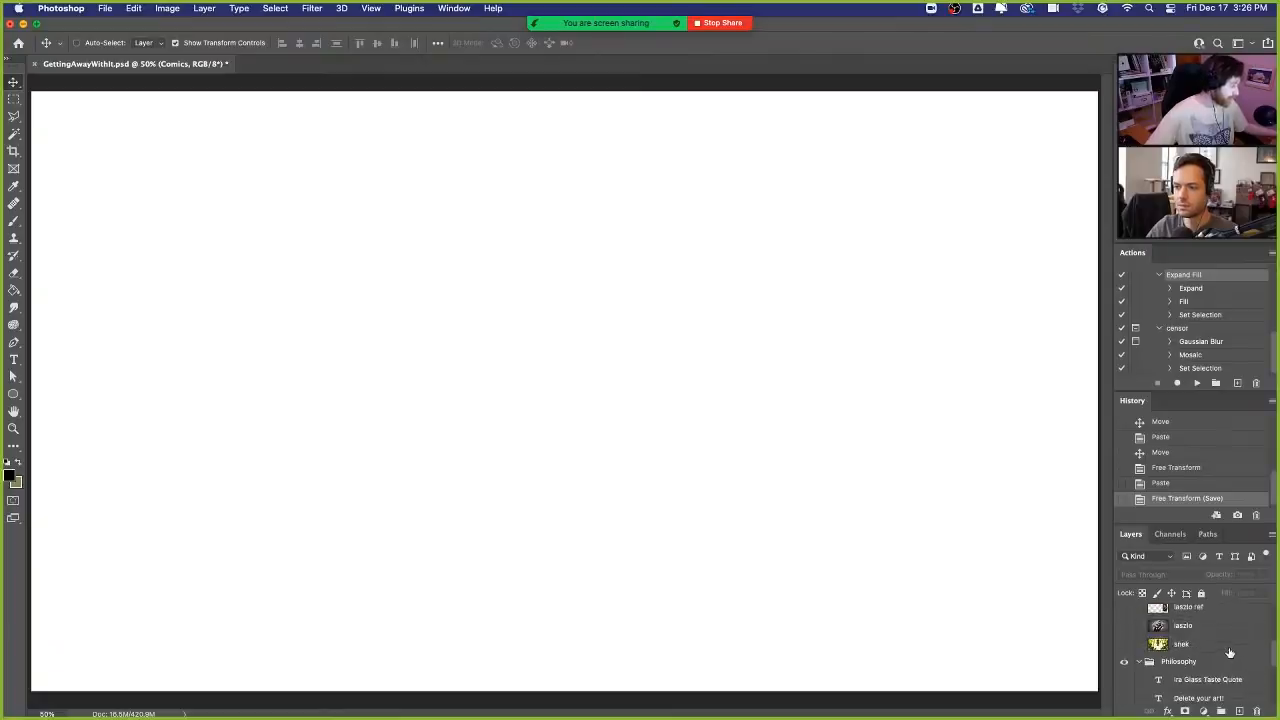
pyautogui.scroll(5, 1236, 642)
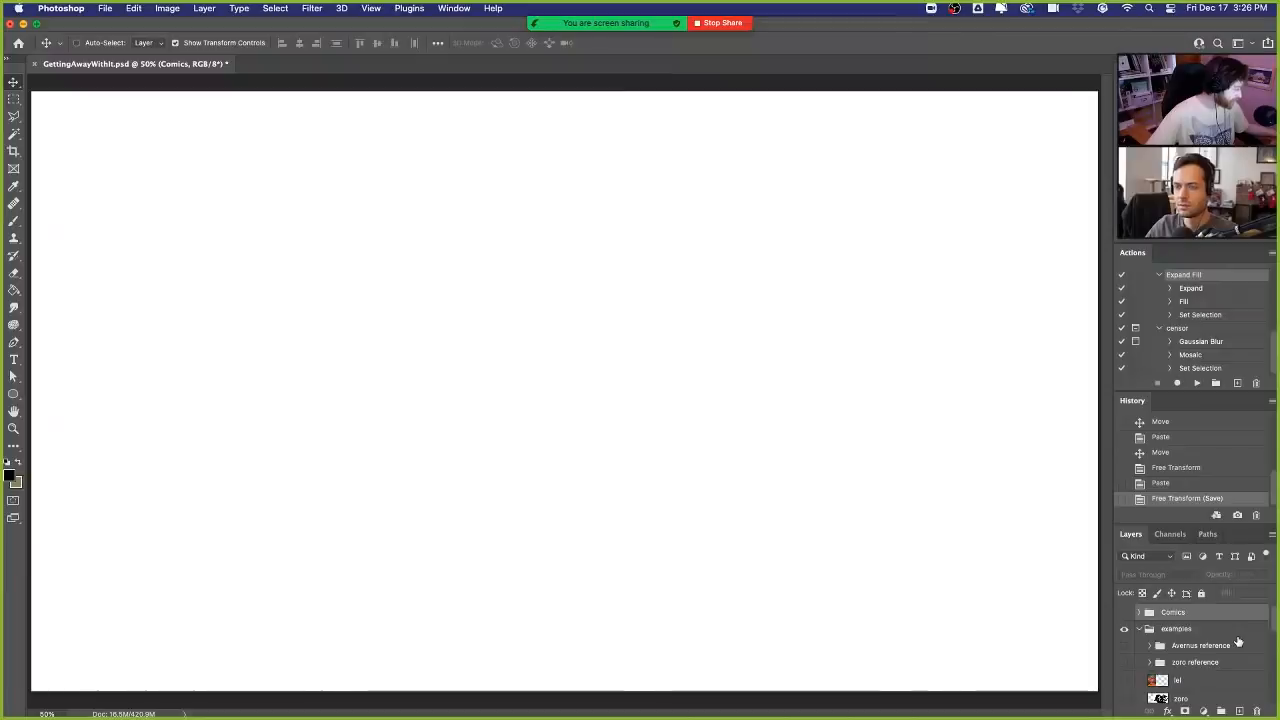
pyautogui.scroll(-2, 1238, 641)
pyautogui.scroll(-10, 1238, 641)
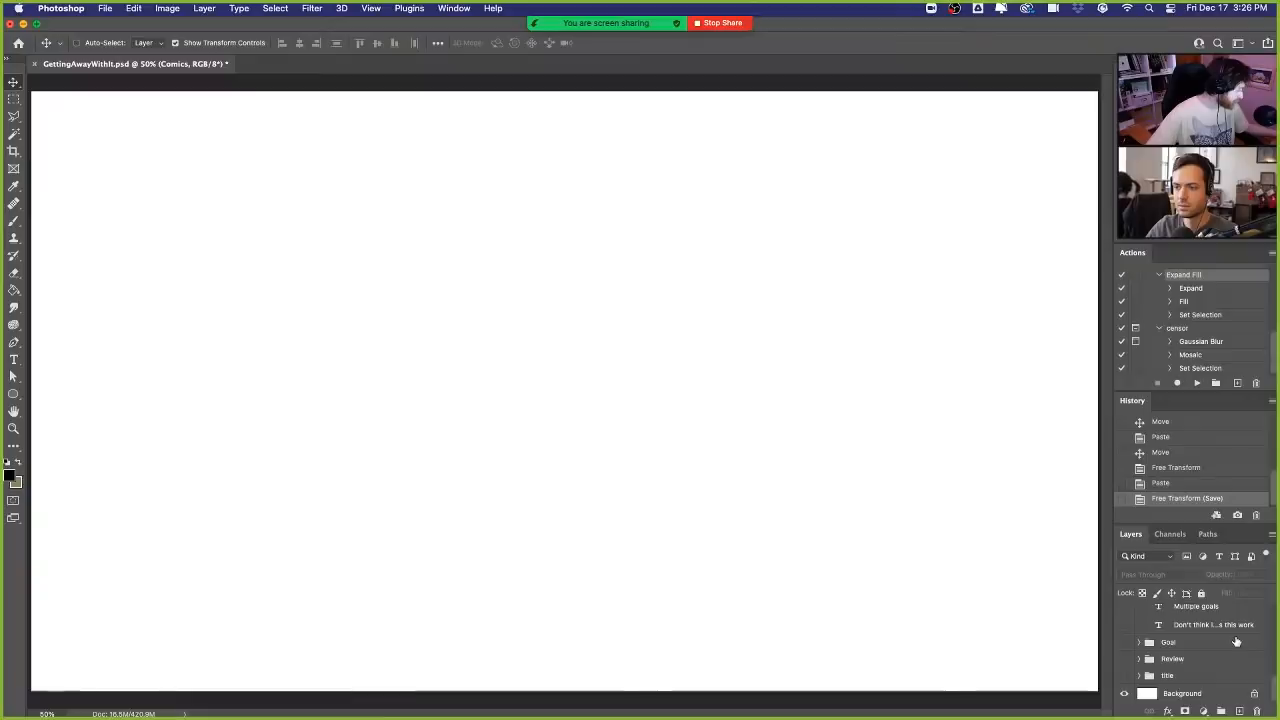
pyautogui.scroll(5, 1236, 641)
pyautogui.scroll(3, 1236, 641)
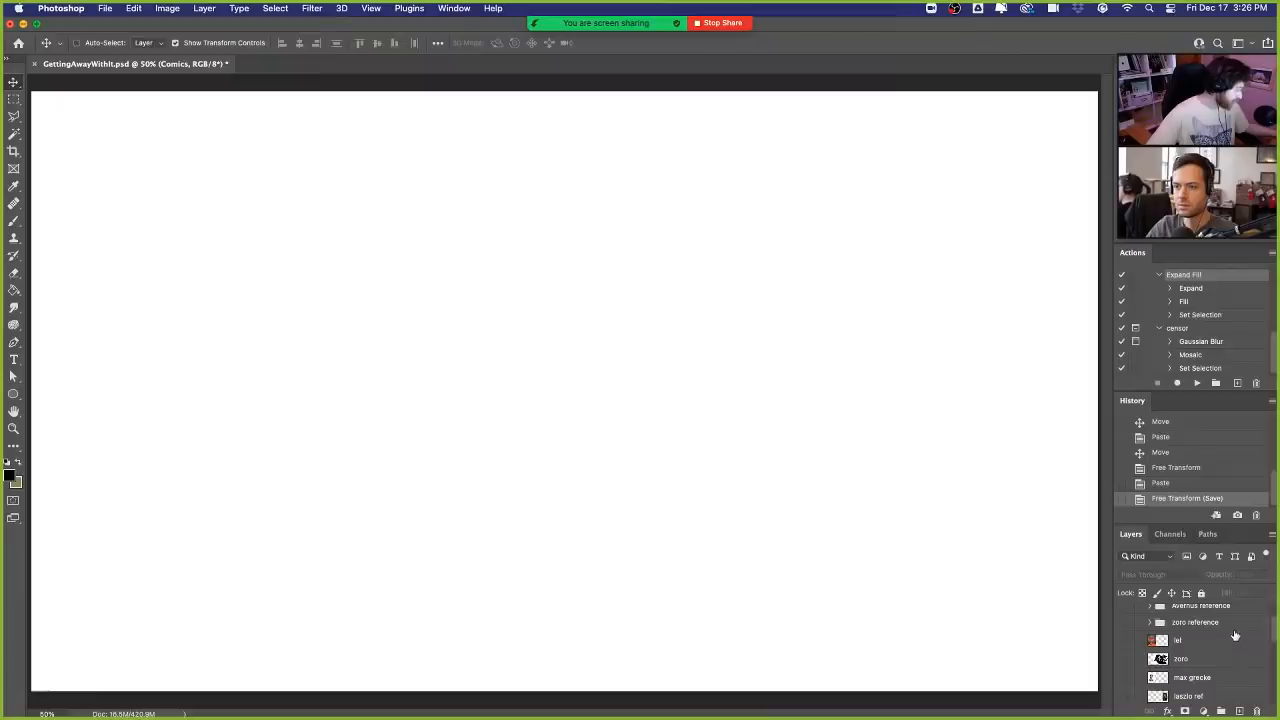
pyautogui.scroll(-1, 1234, 637)
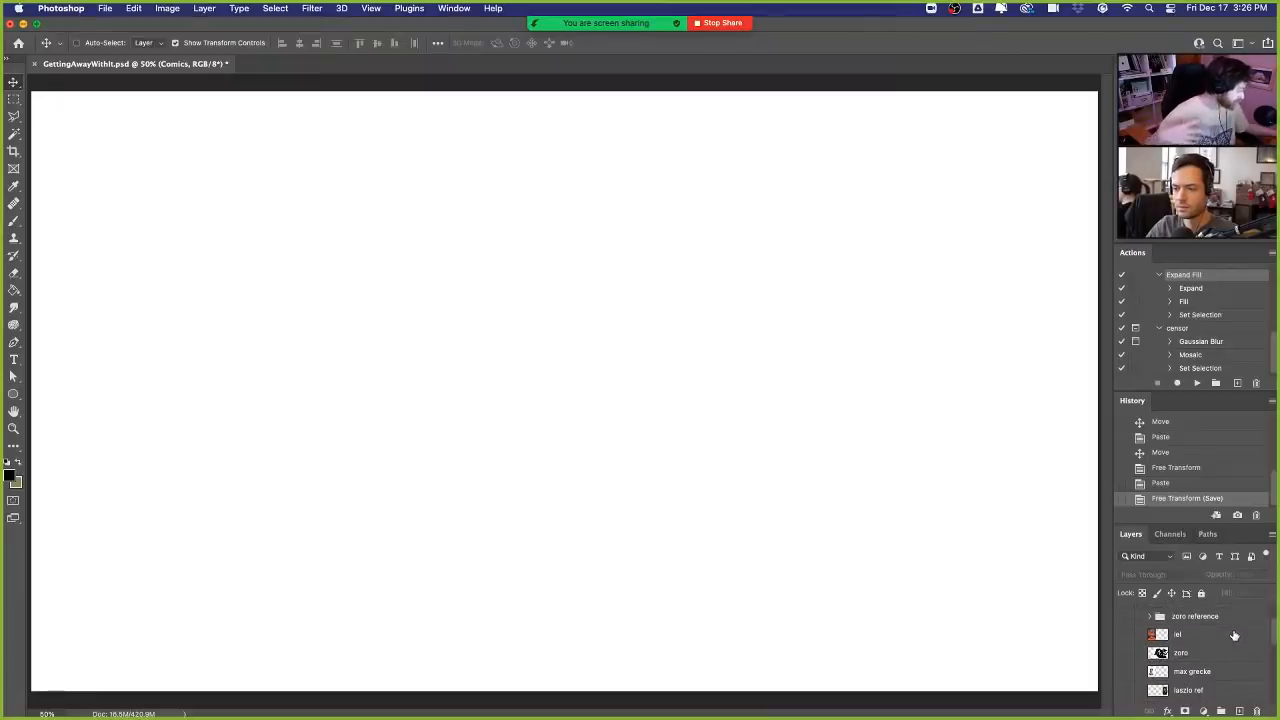
pyautogui.scroll(-2, 1234, 637)
pyautogui.scroll(-5, 1234, 637)
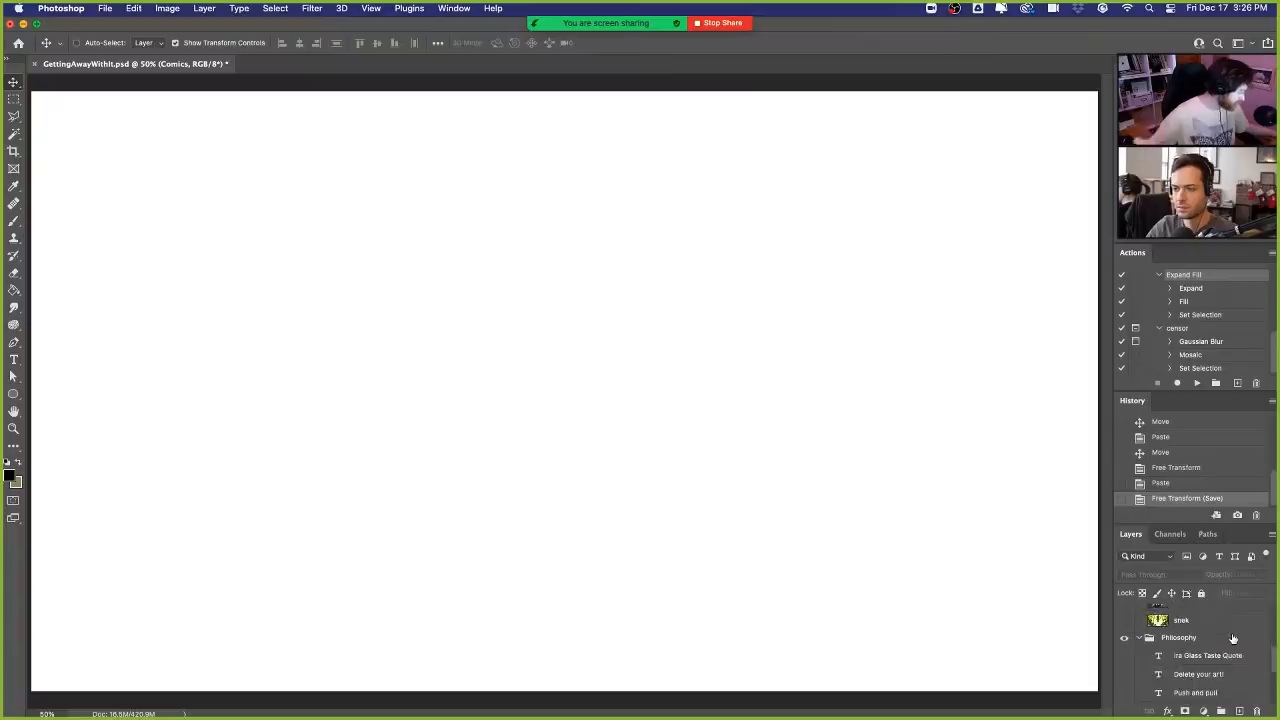
pyautogui.scroll(-2, 1231, 643)
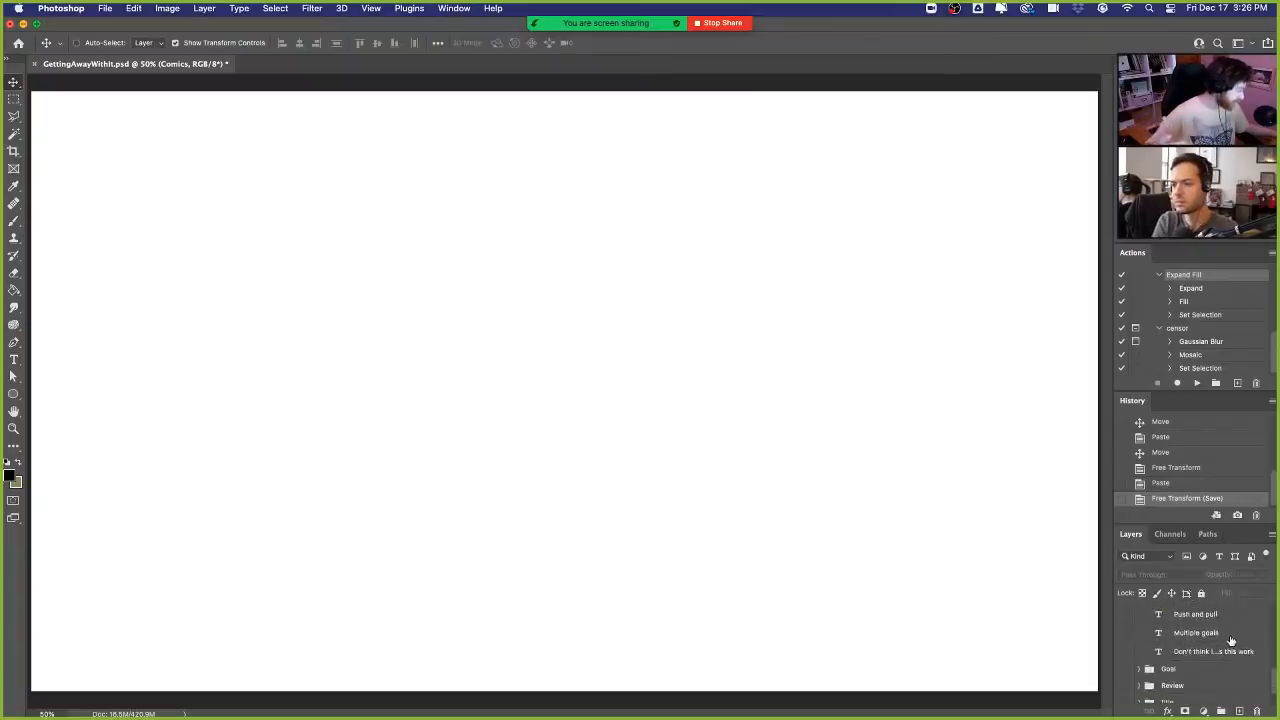
pyautogui.scroll(-6, 1231, 637)
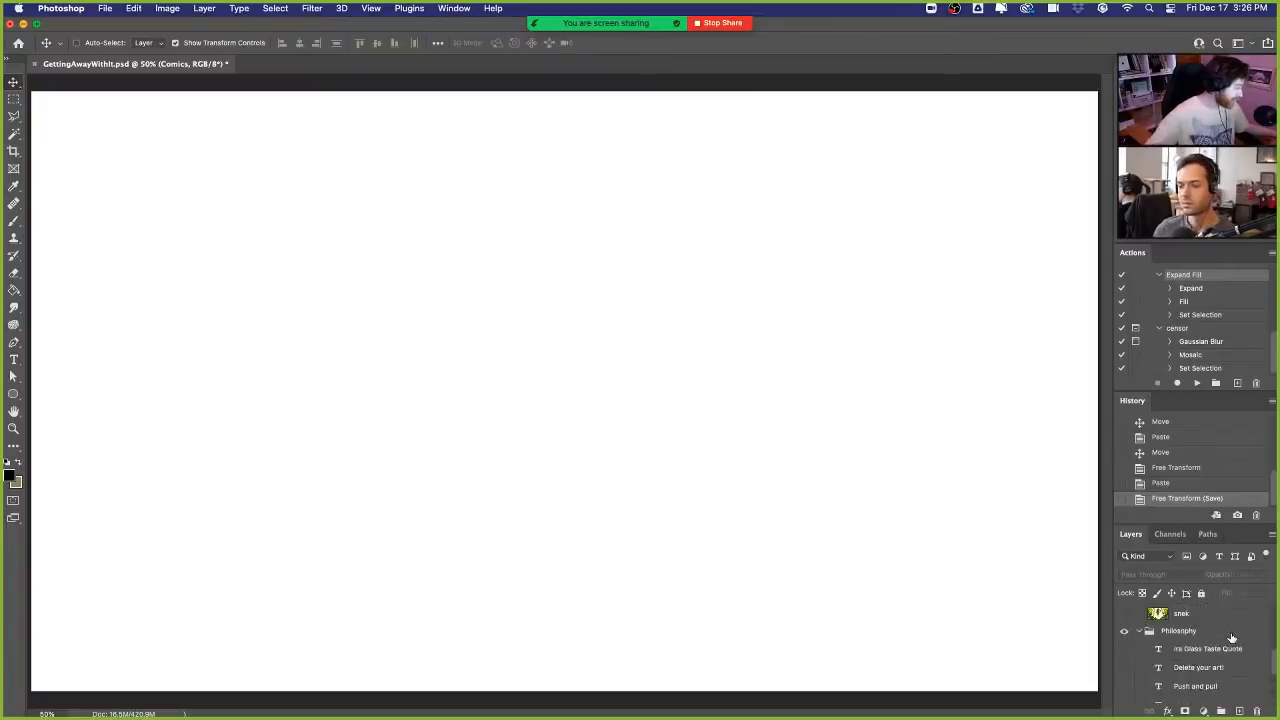
pyautogui.scroll(1, 1231, 637)
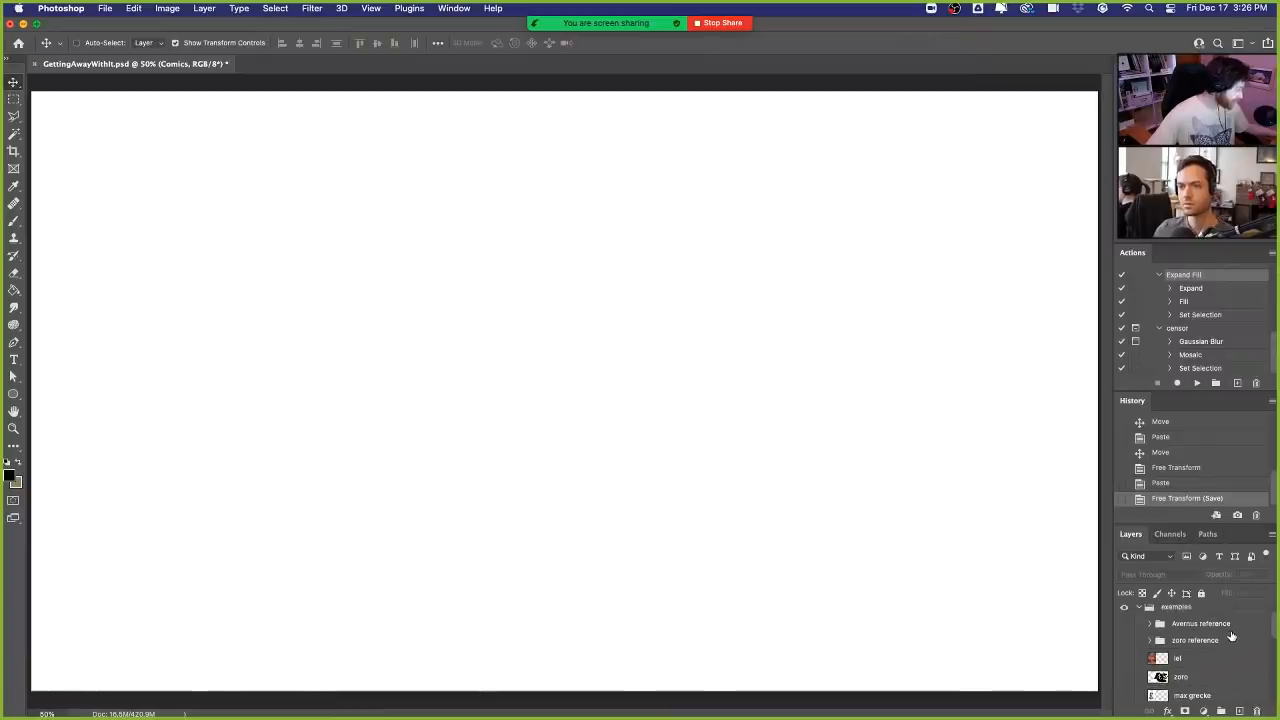
# - Show the Avernus poster layer in the examples group and move the poster to the middle of the canvas
pyautogui.click(1124, 659)
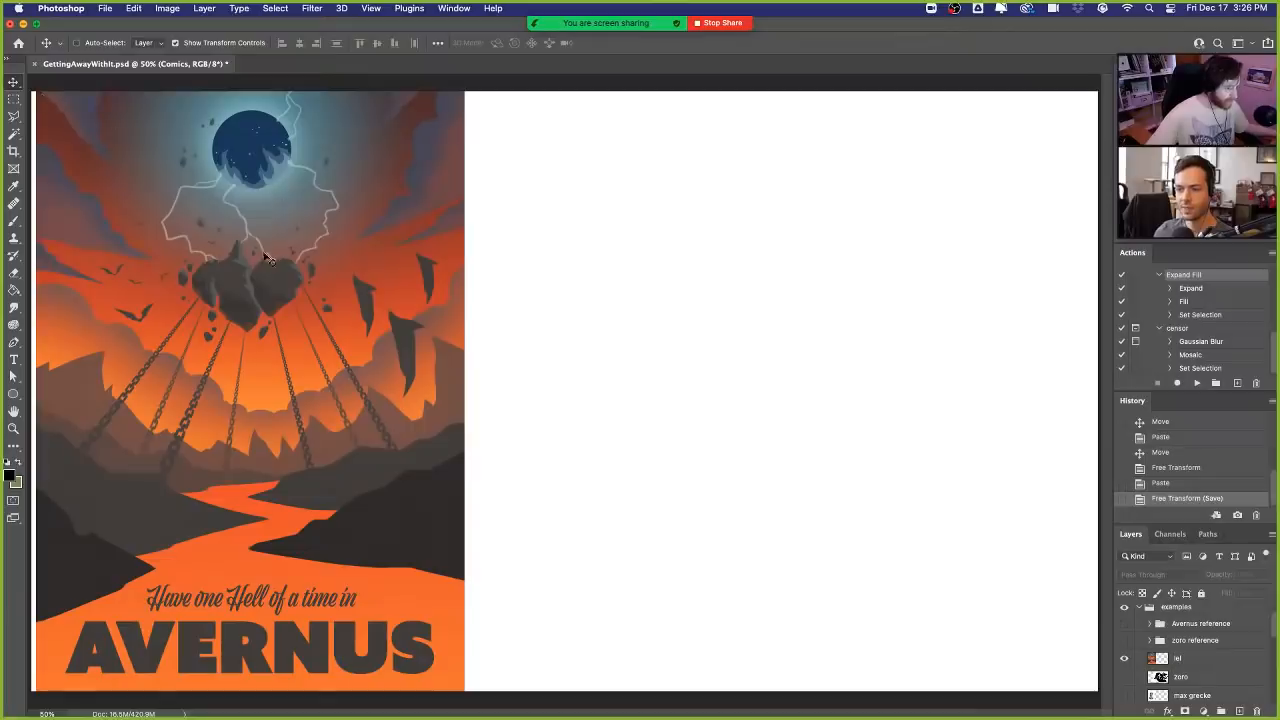
pyautogui.keyDown('super'); pyautogui.click(357, 297); pyautogui.keyUp('super')
pyautogui.moveTo(313, 343); pyautogui.dragTo(646, 343)
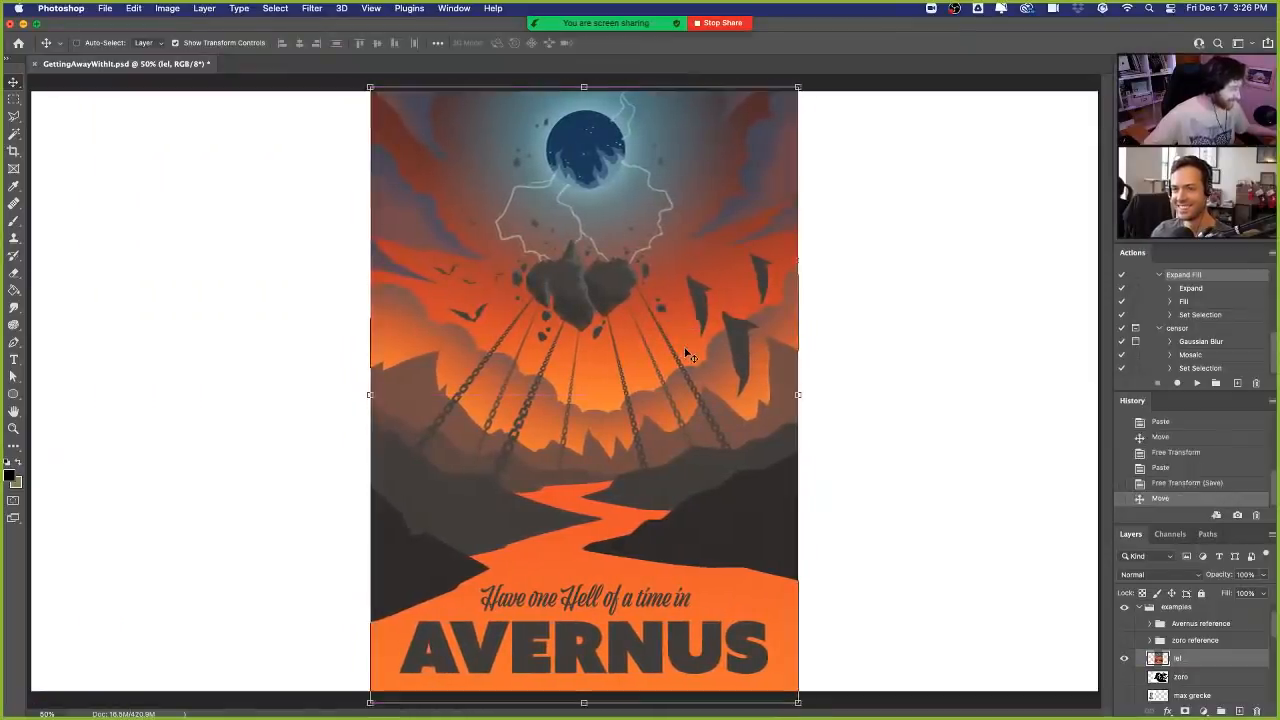
# - Hide the Avernus poster, expand the Avernus reference group and make that group visible
pyautogui.click(1124, 660)
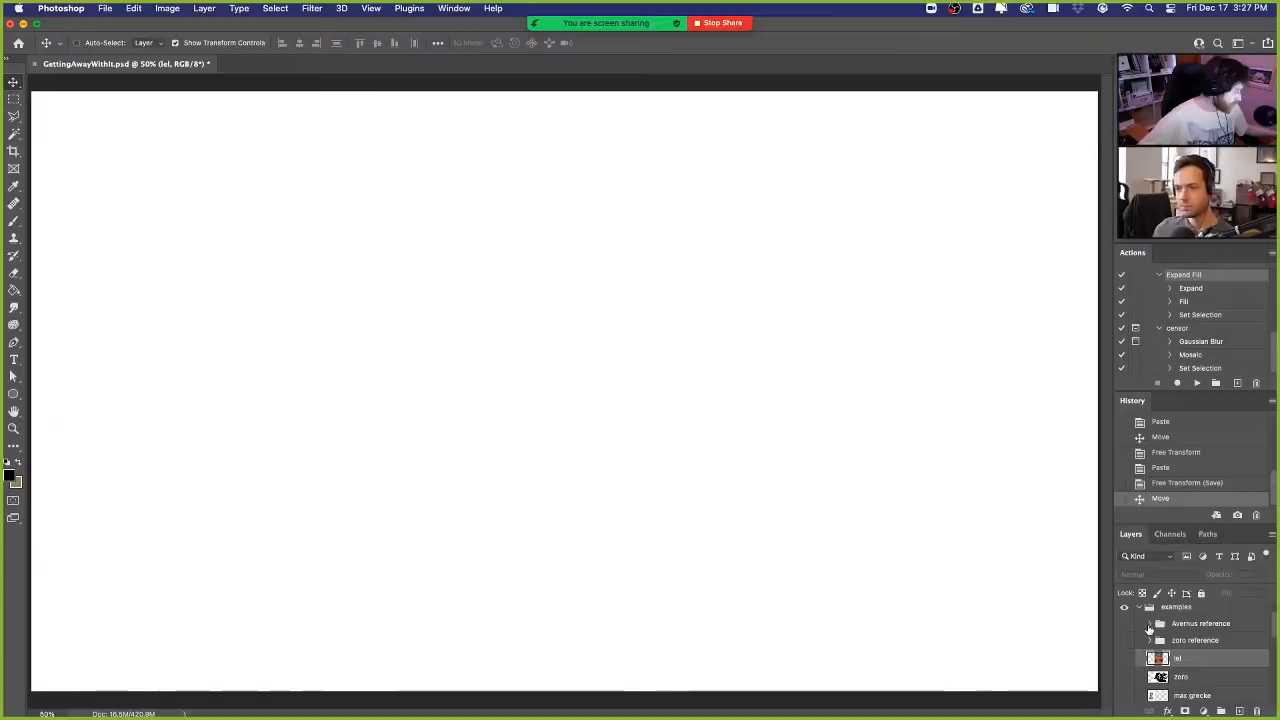
pyautogui.click(1149, 624)
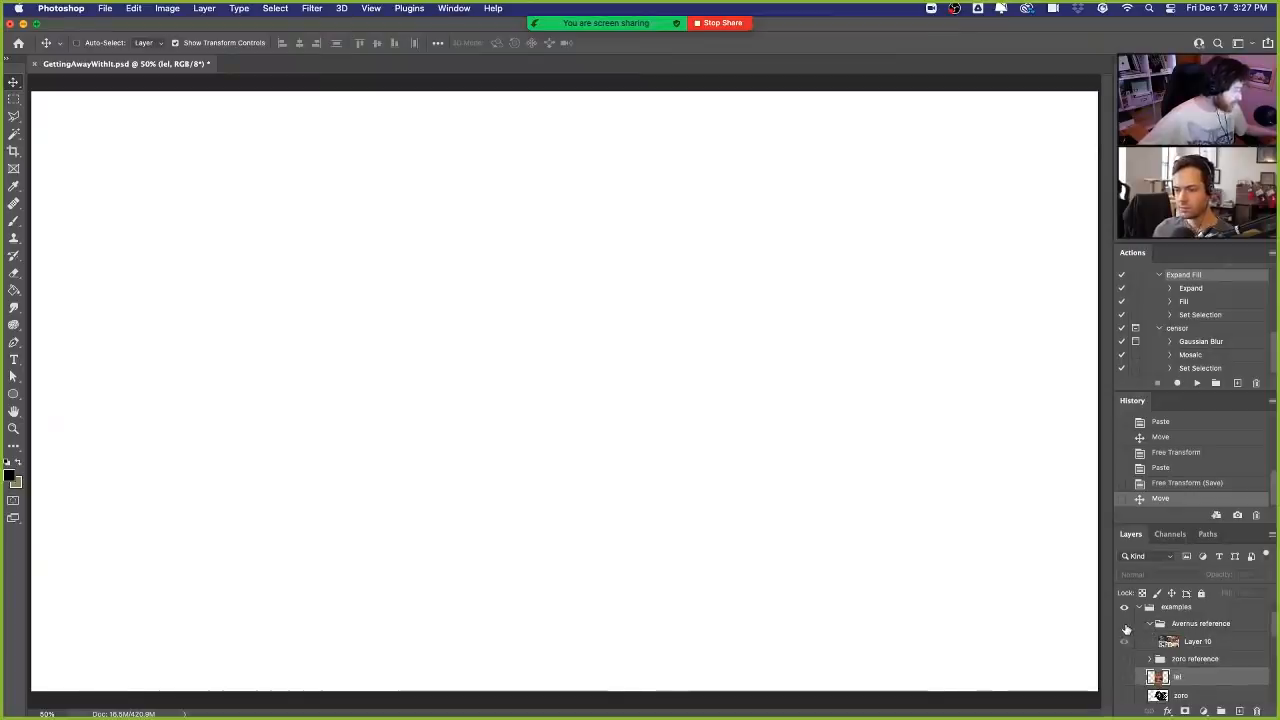
pyautogui.click(1125, 624)
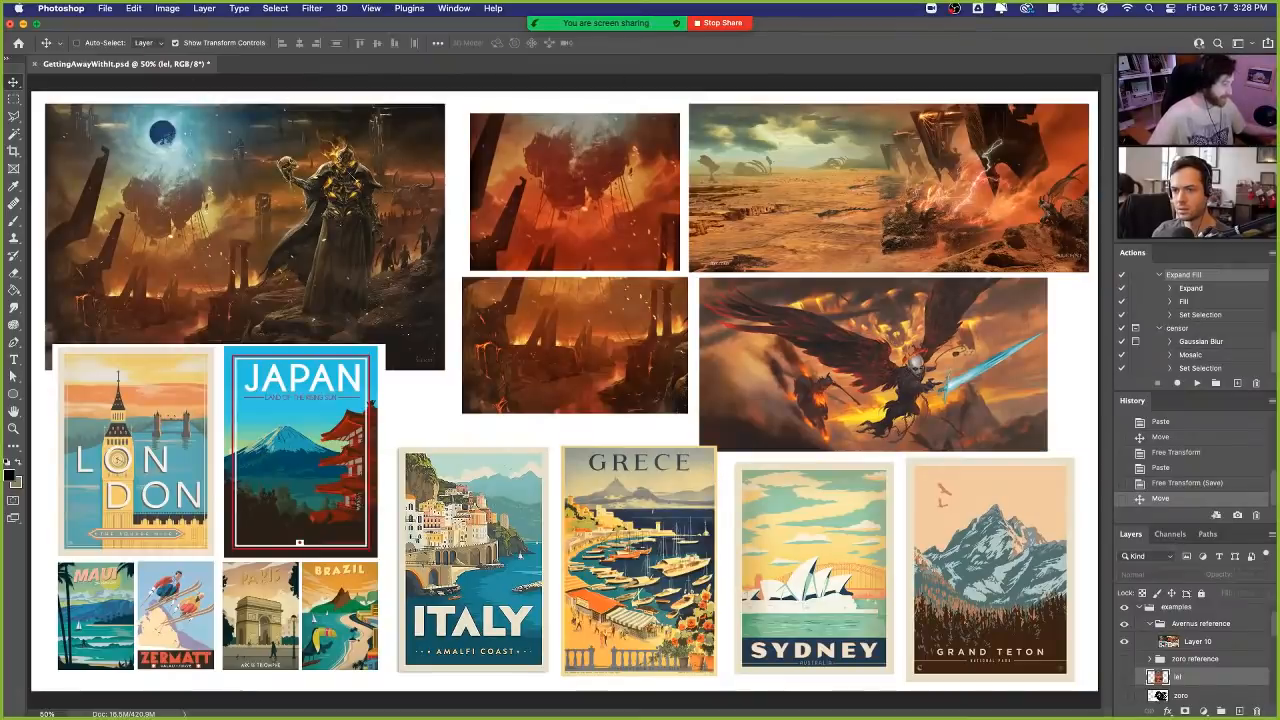
# - Hide the Avernus reference group, show the Avernus poster again and switch to the Rectangular Marquee tool
pyautogui.click(1125, 624)
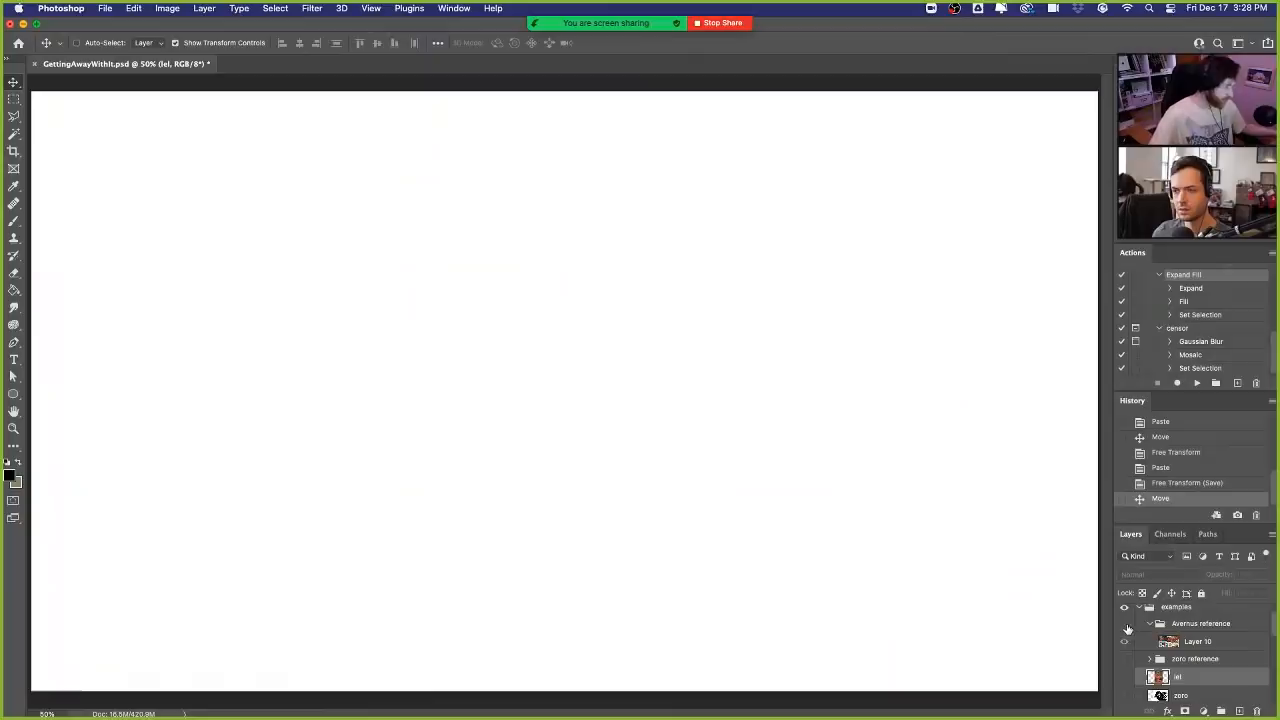
pyautogui.click(1124, 677)
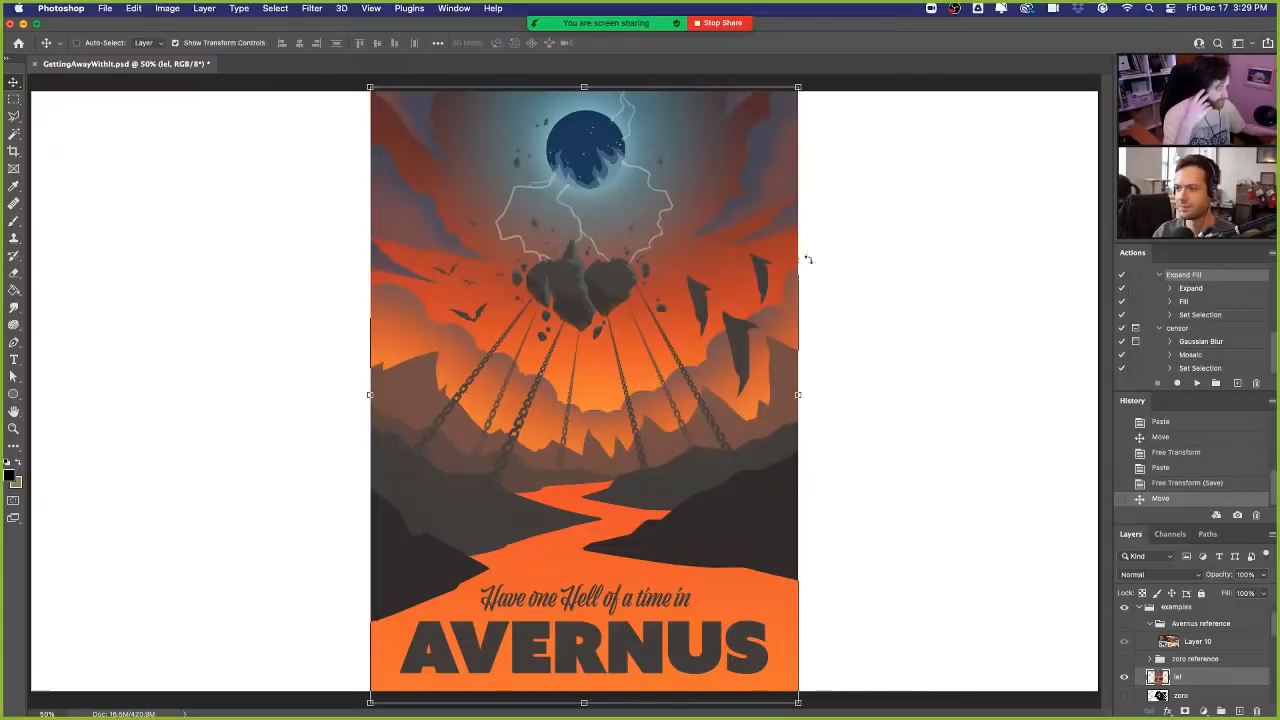
pyautogui.click(14, 100)
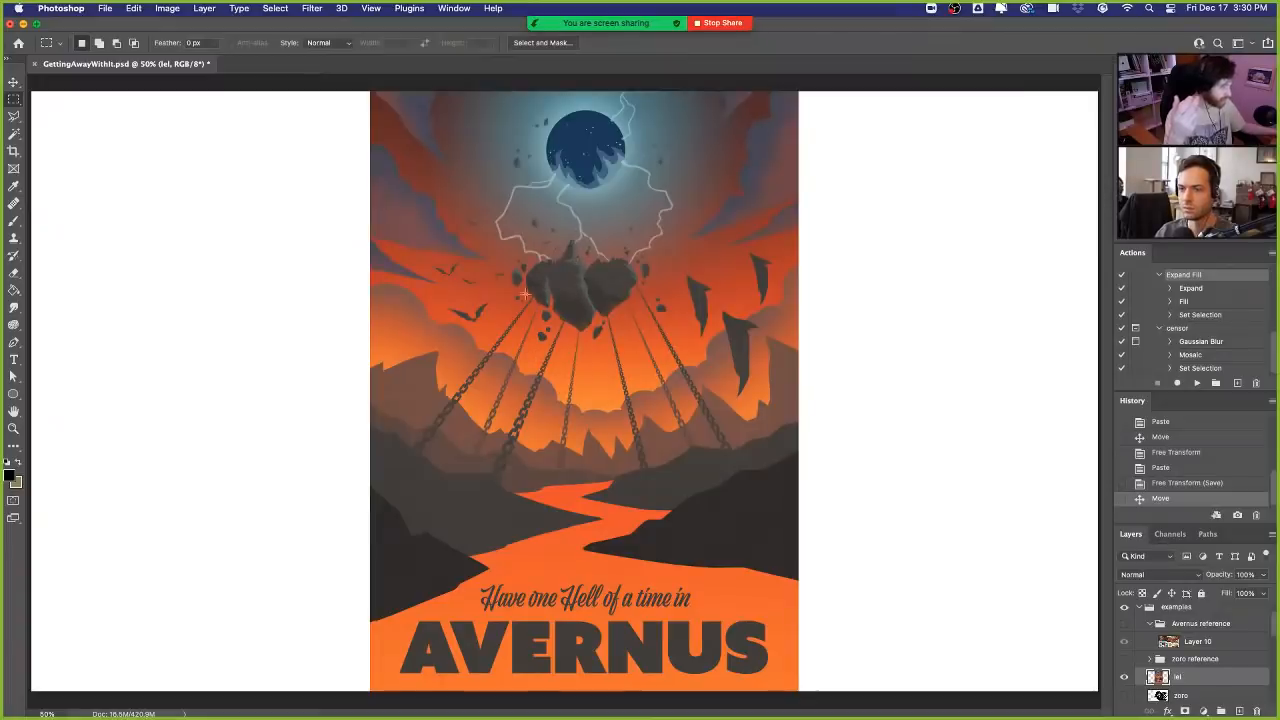
# - Swap the Avernus poster for its reference group and inspect the vintage travel posters up close at 66.7%
pyautogui.click(1125, 677)
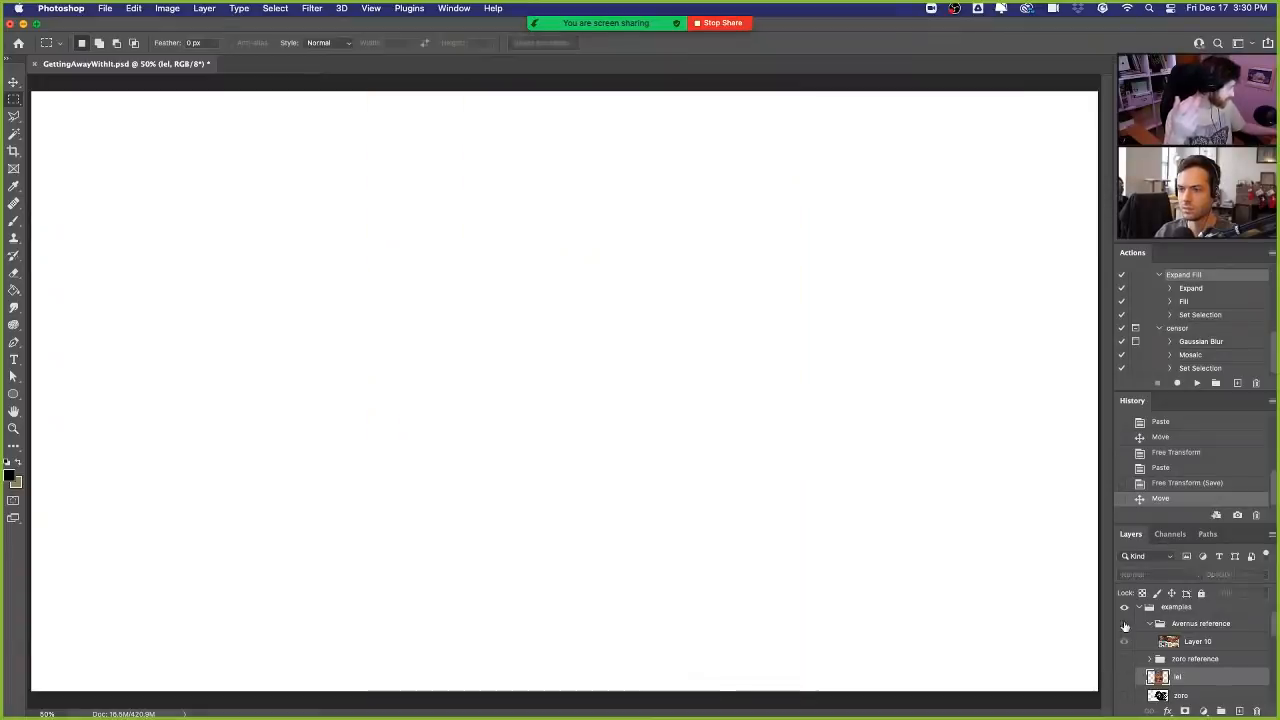
pyautogui.click(1123, 624)
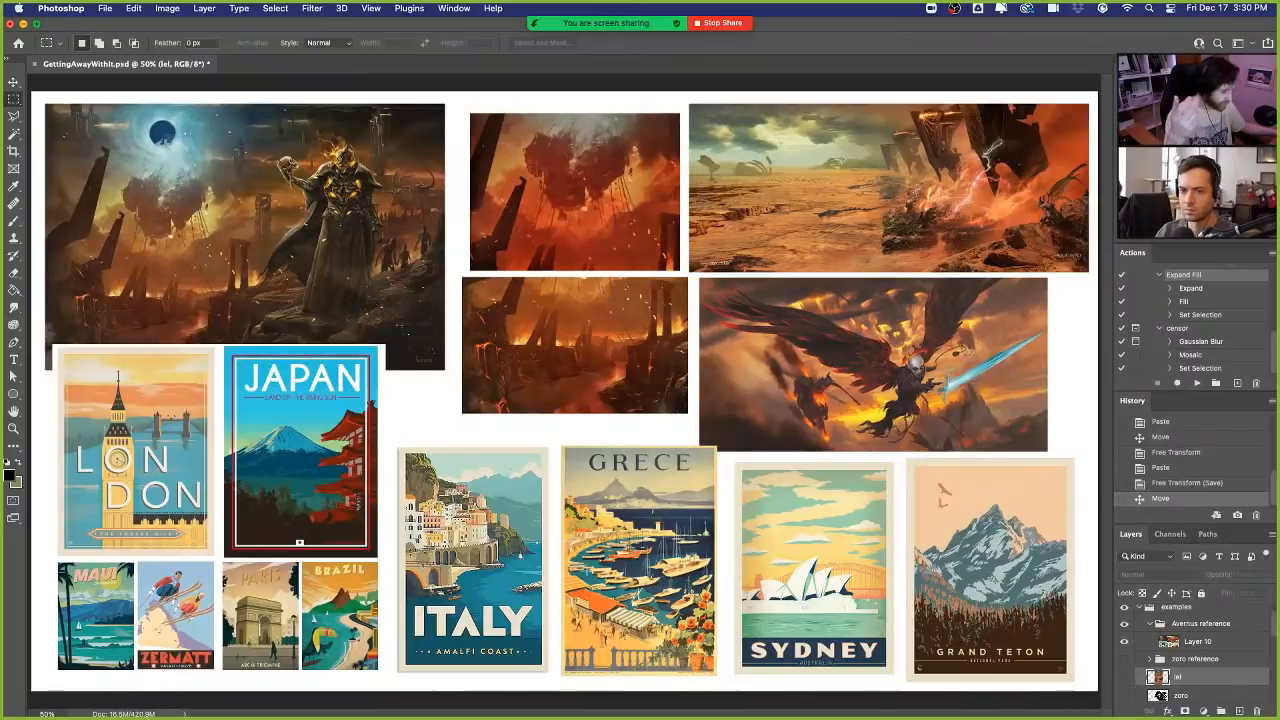
pyautogui.press('super+equal')
pyautogui.moveTo(265, 612); pyautogui.dragTo(505, 413)
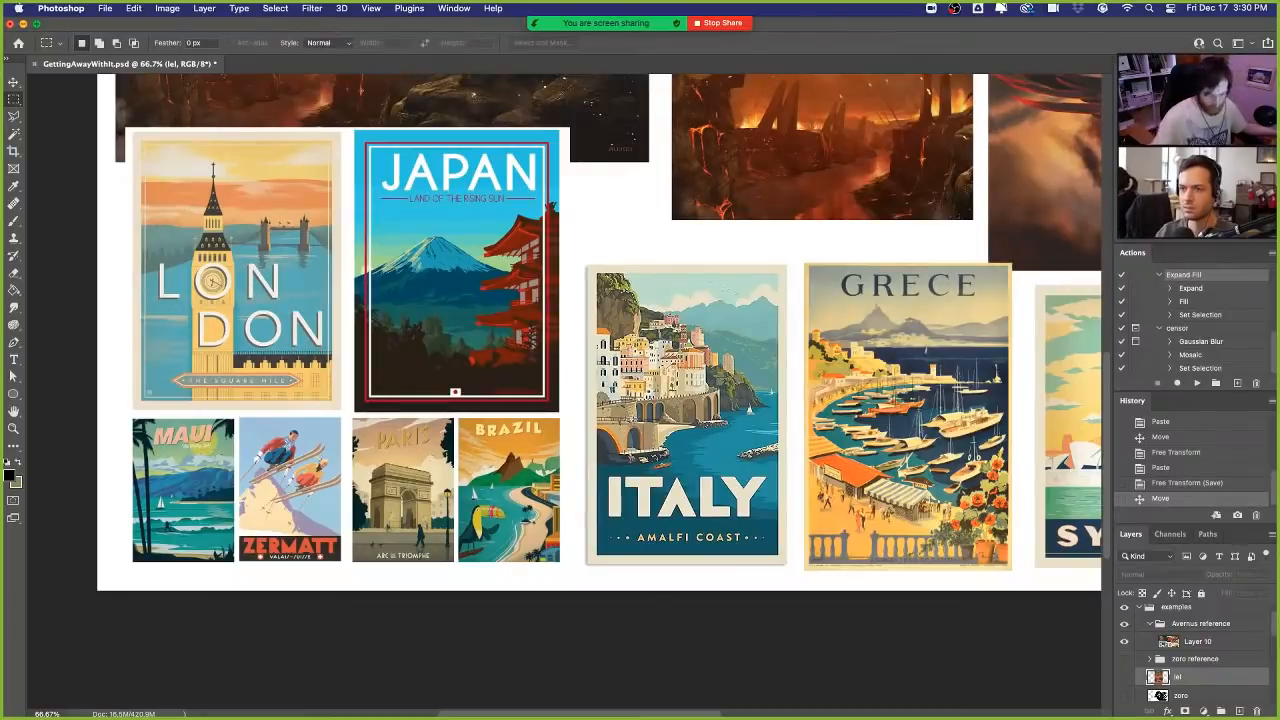
pyautogui.press('super+minus')
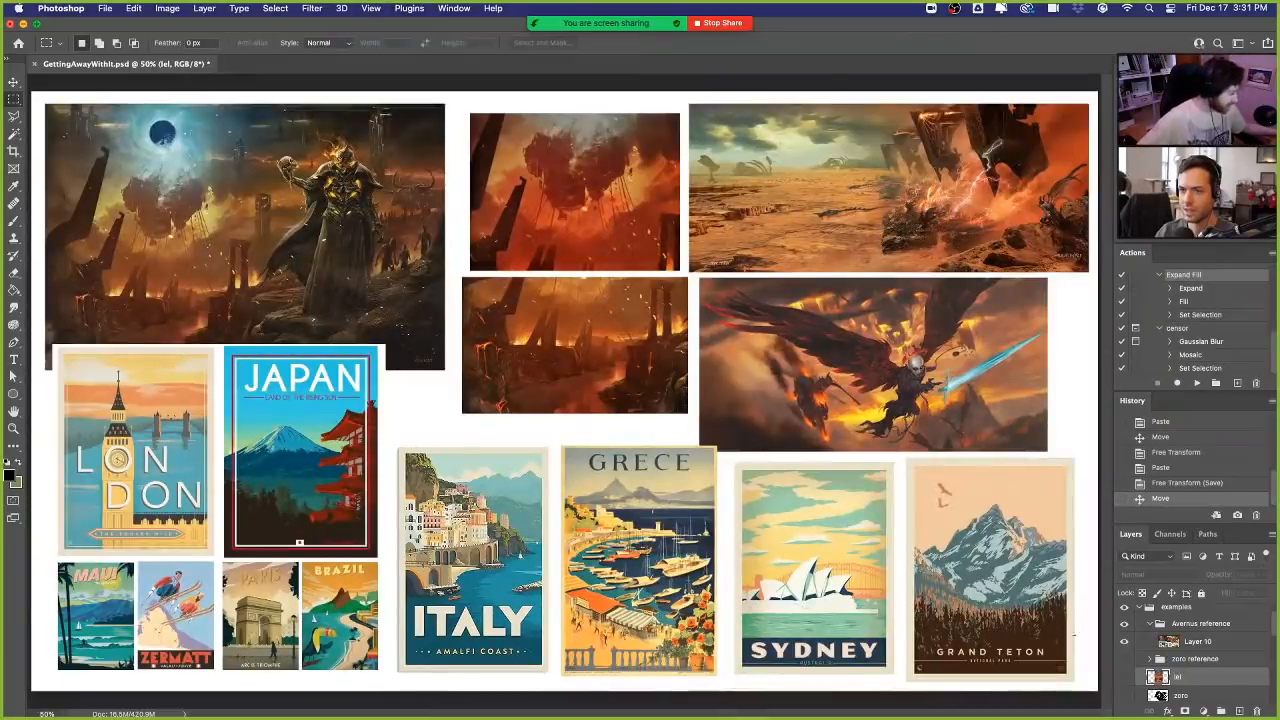
# - Hide Layer 10 in the Avernus reference group and show the Avernus poster in its place
pyautogui.click(1125, 642)
pyautogui.click(1125, 678)
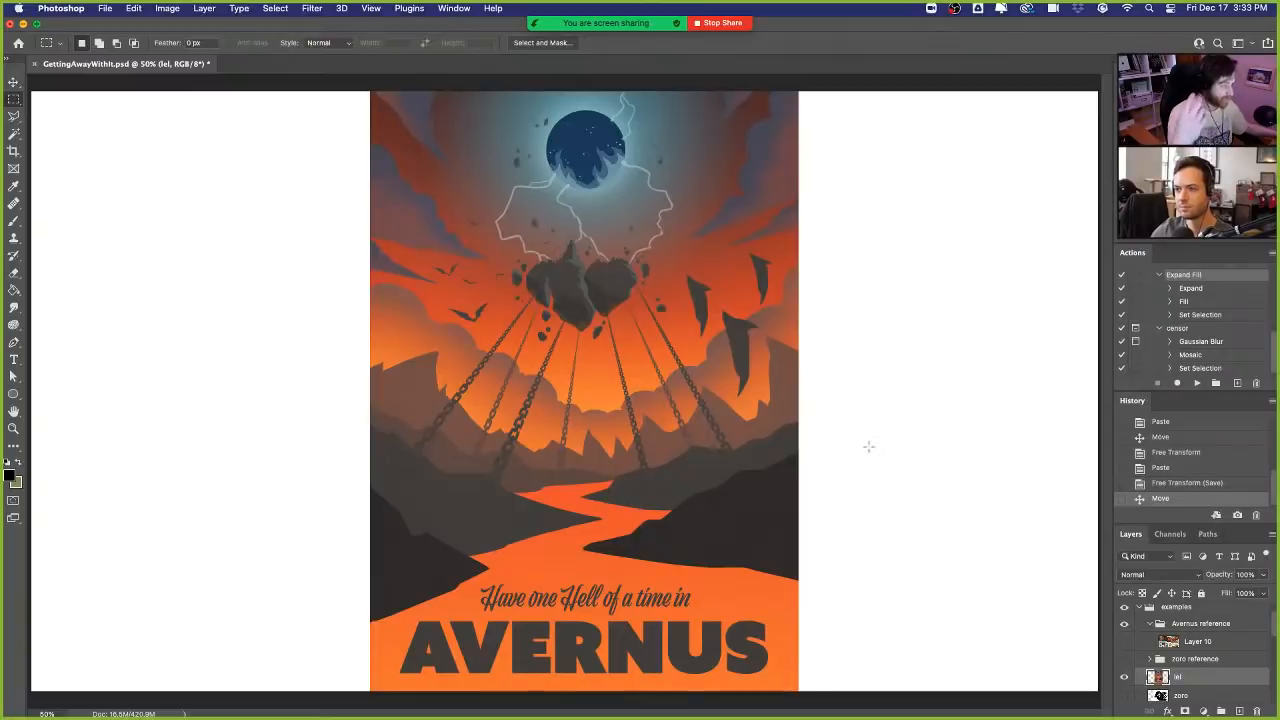
pyautogui.moveTo(862, 717)
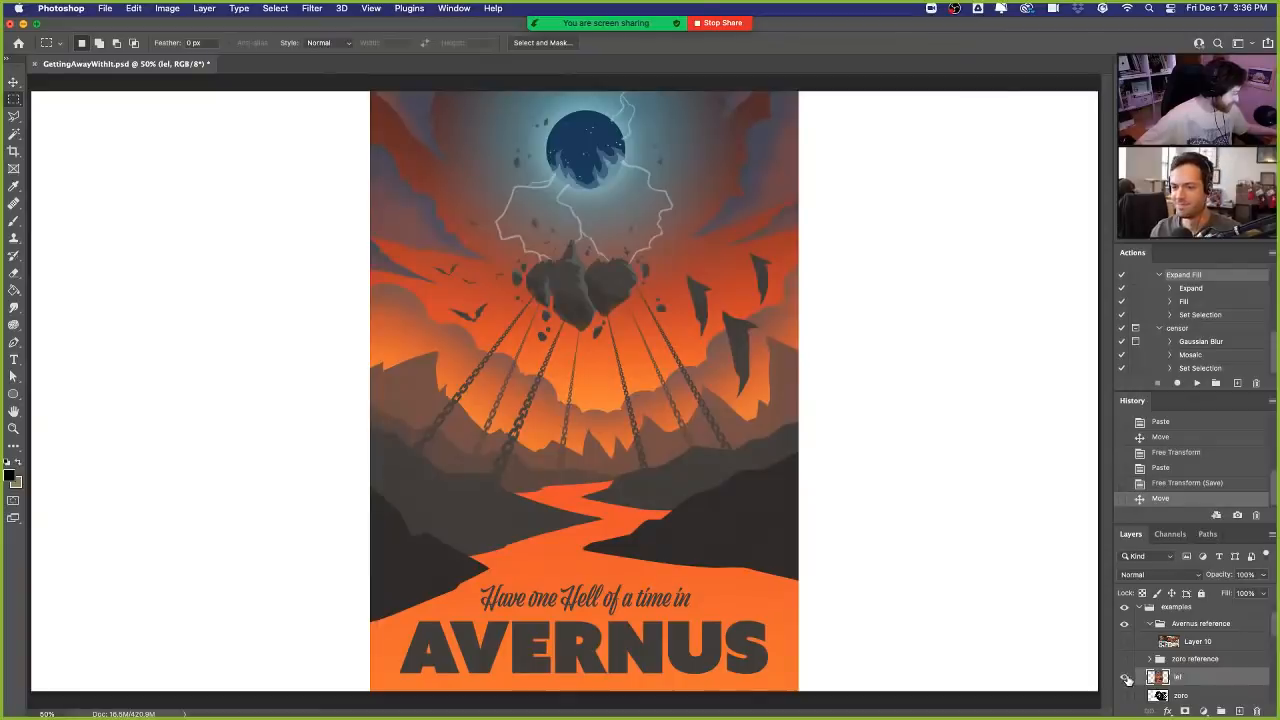
# - Hide the Avernus poster and show the zoro layer in the examples group
pyautogui.click(1125, 678)
pyautogui.scroll(-2, 1126, 672)
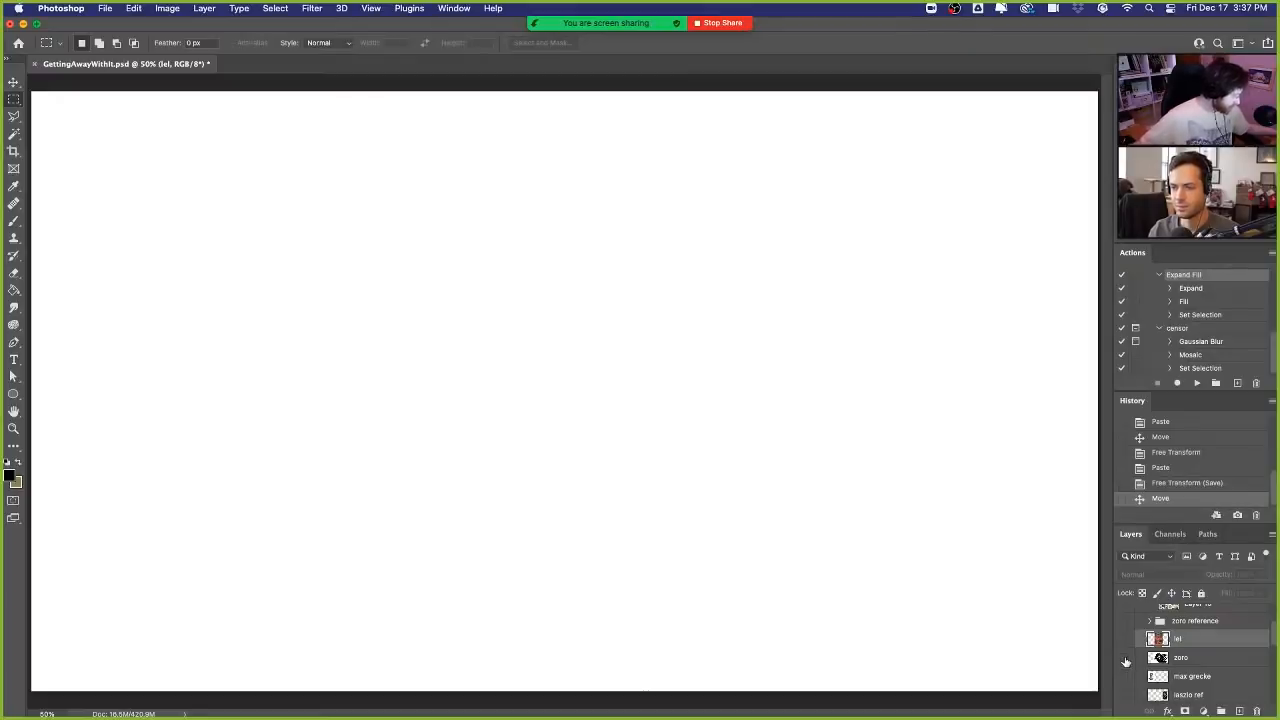
pyautogui.click(1124, 658)
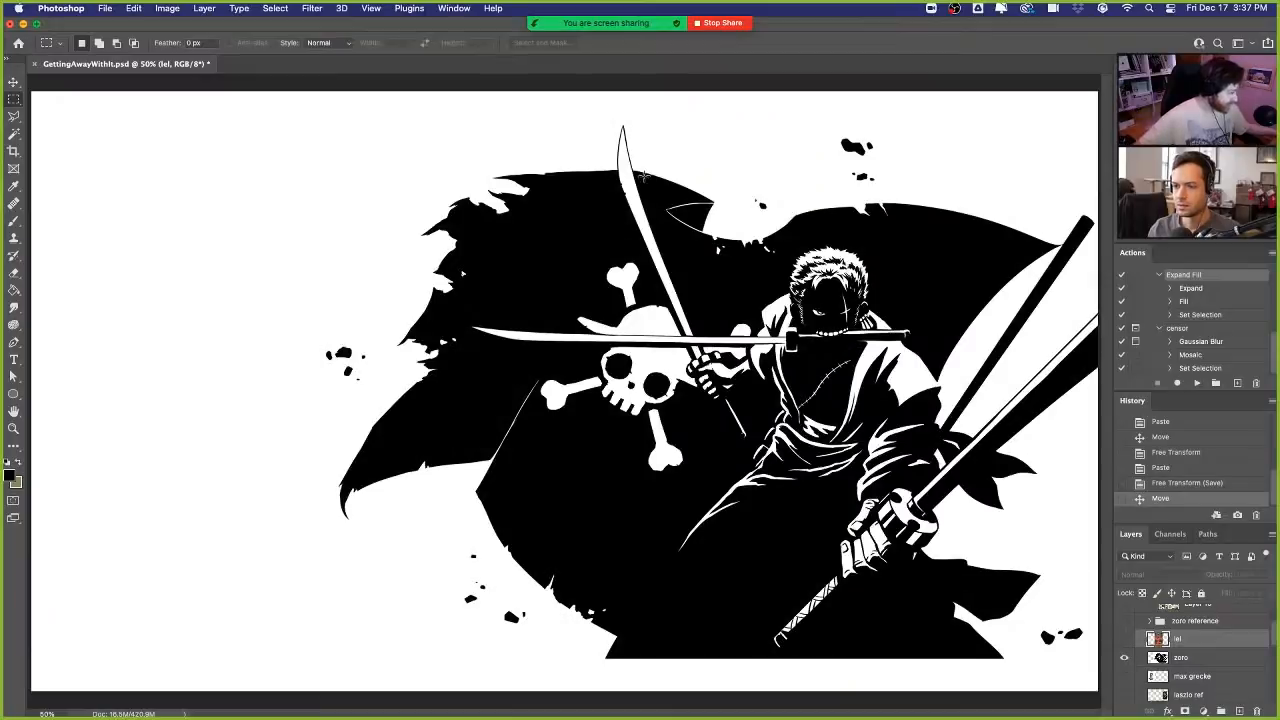
# - Move the zoro artwork so the whole image fits centred on the canvas, then switch to the Rectangular Marquee tool
pyautogui.click(14, 82)
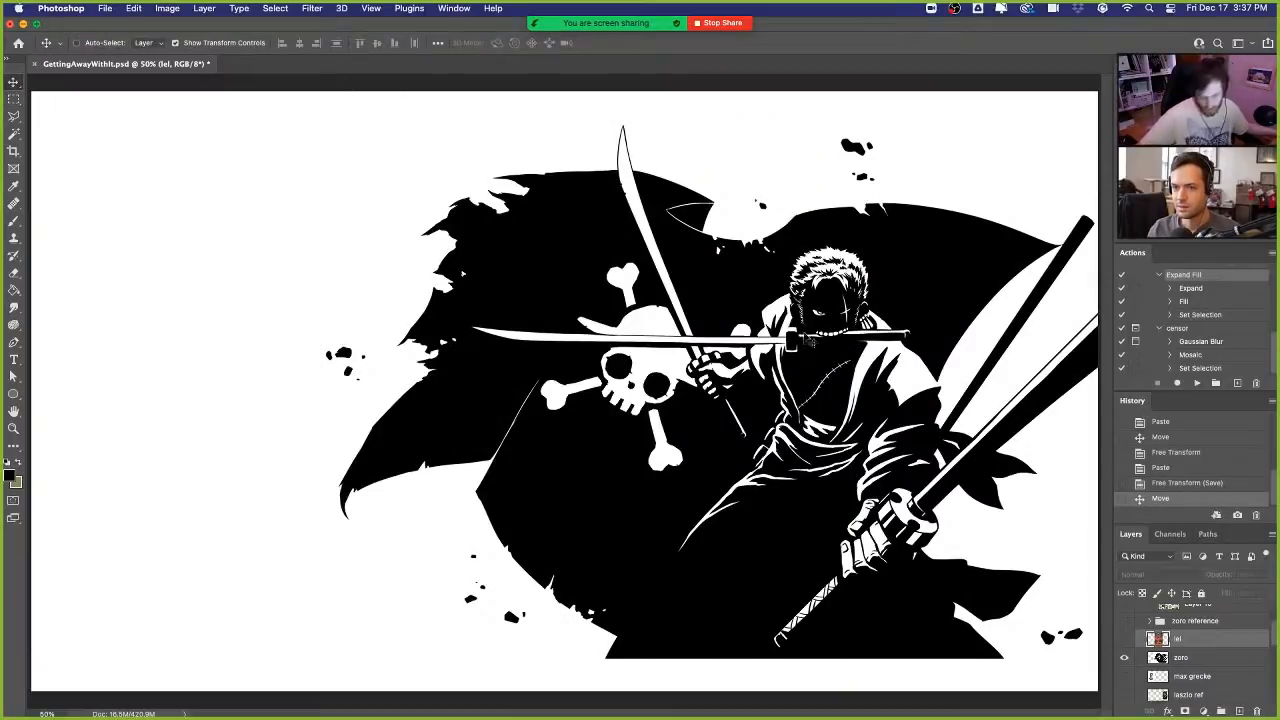
pyautogui.click(1189, 658)
pyautogui.moveTo(1012, 495); pyautogui.dragTo(755, 421)
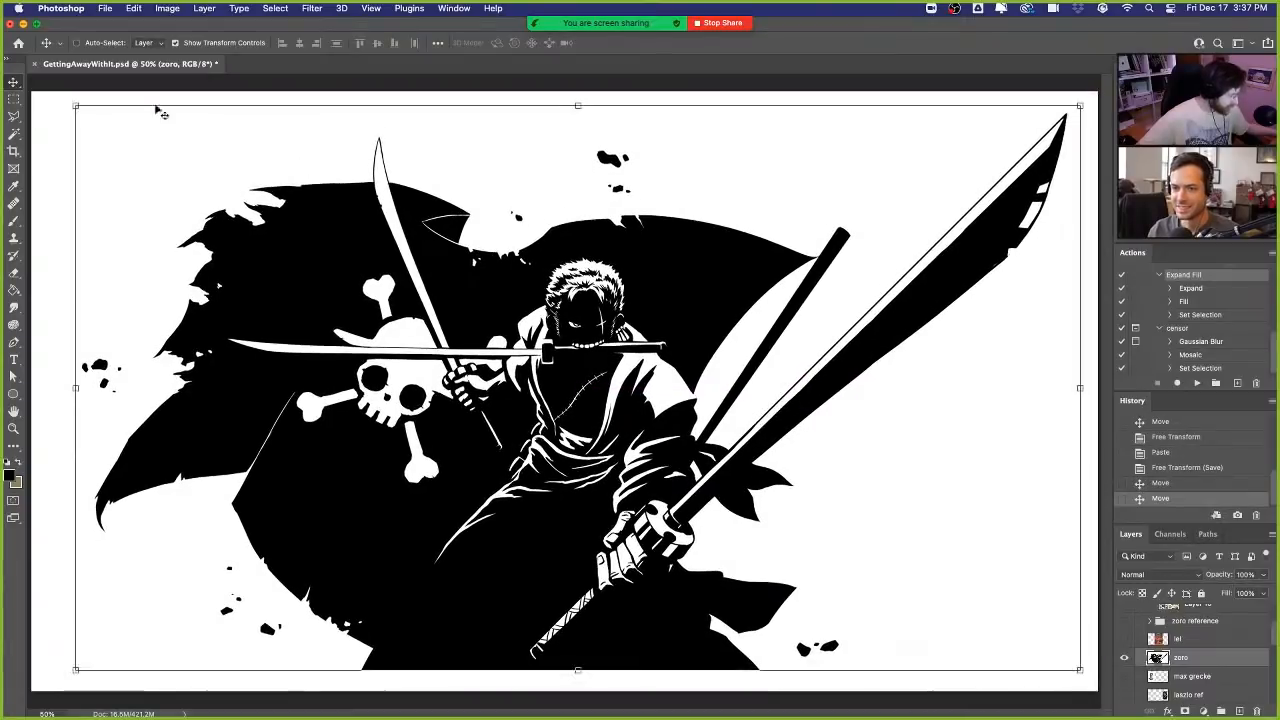
pyautogui.click(14, 99)
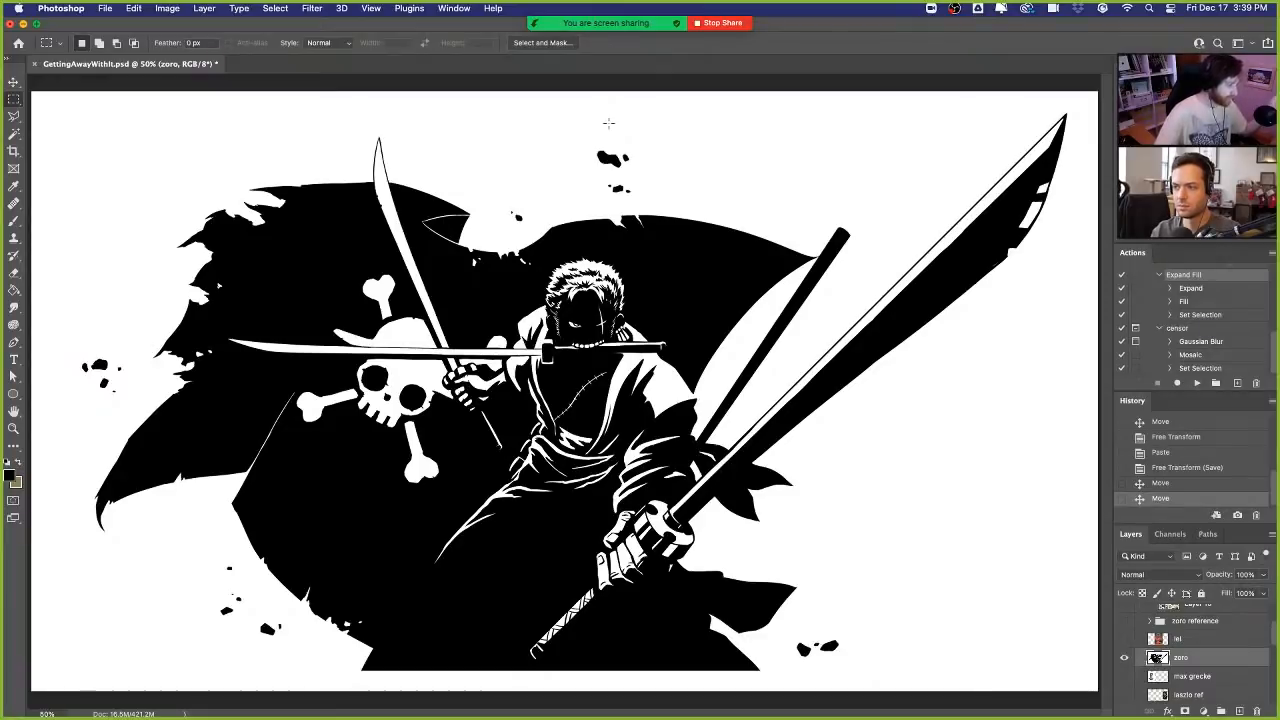
# - Hide the zoro artwork, expand the zoro reference group and make that group visible
pyautogui.click(1126, 660)
pyautogui.scroll(3, 1183, 645)
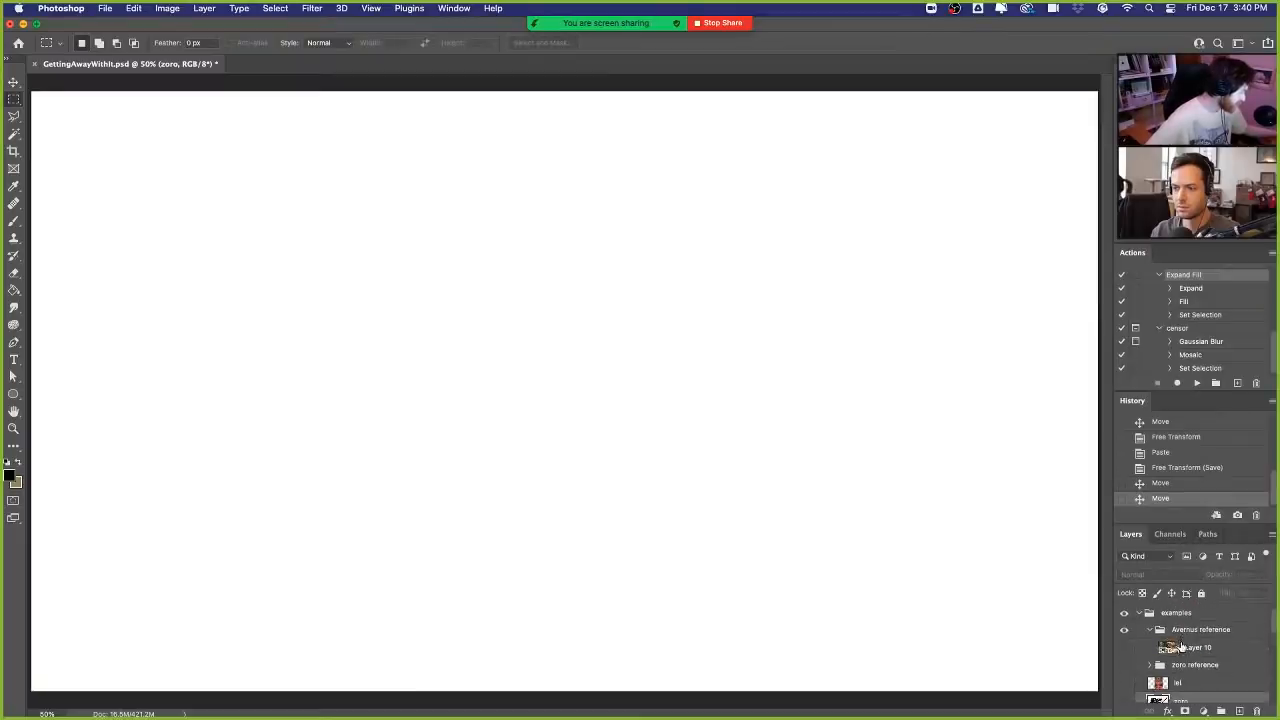
pyautogui.click(1150, 666)
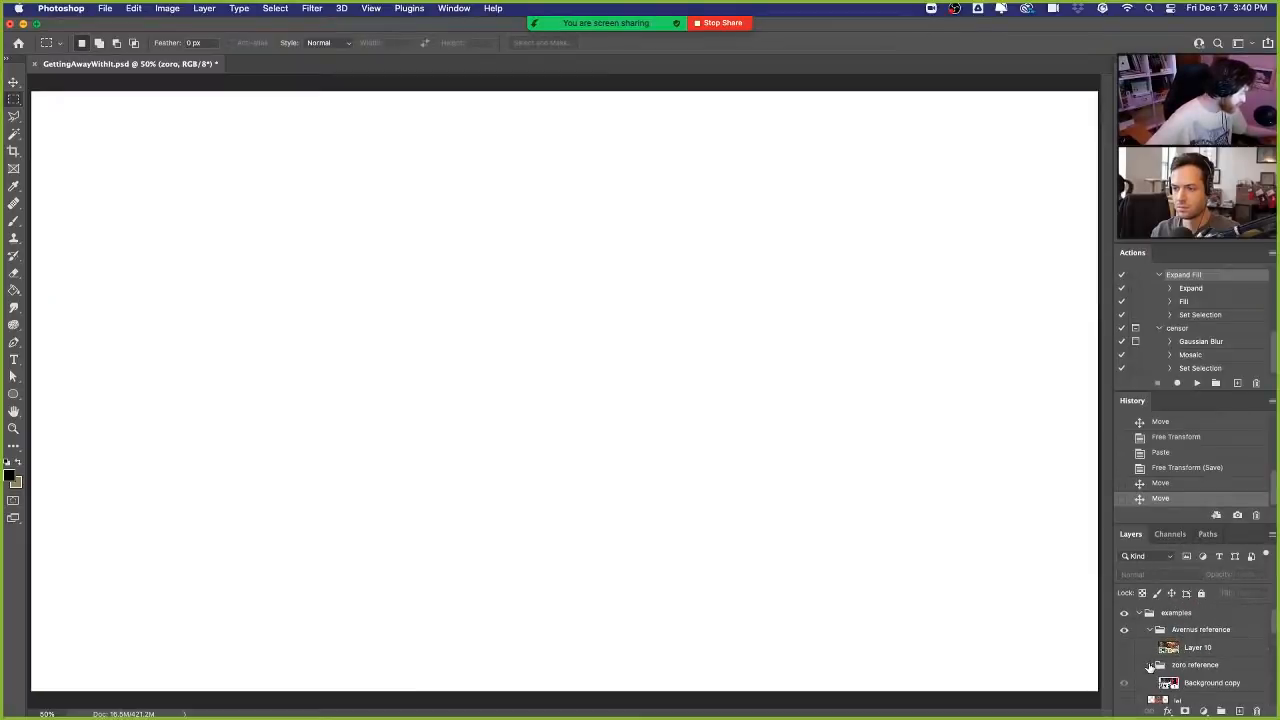
pyautogui.scroll(-1, 1135, 655)
pyautogui.click(1125, 649)
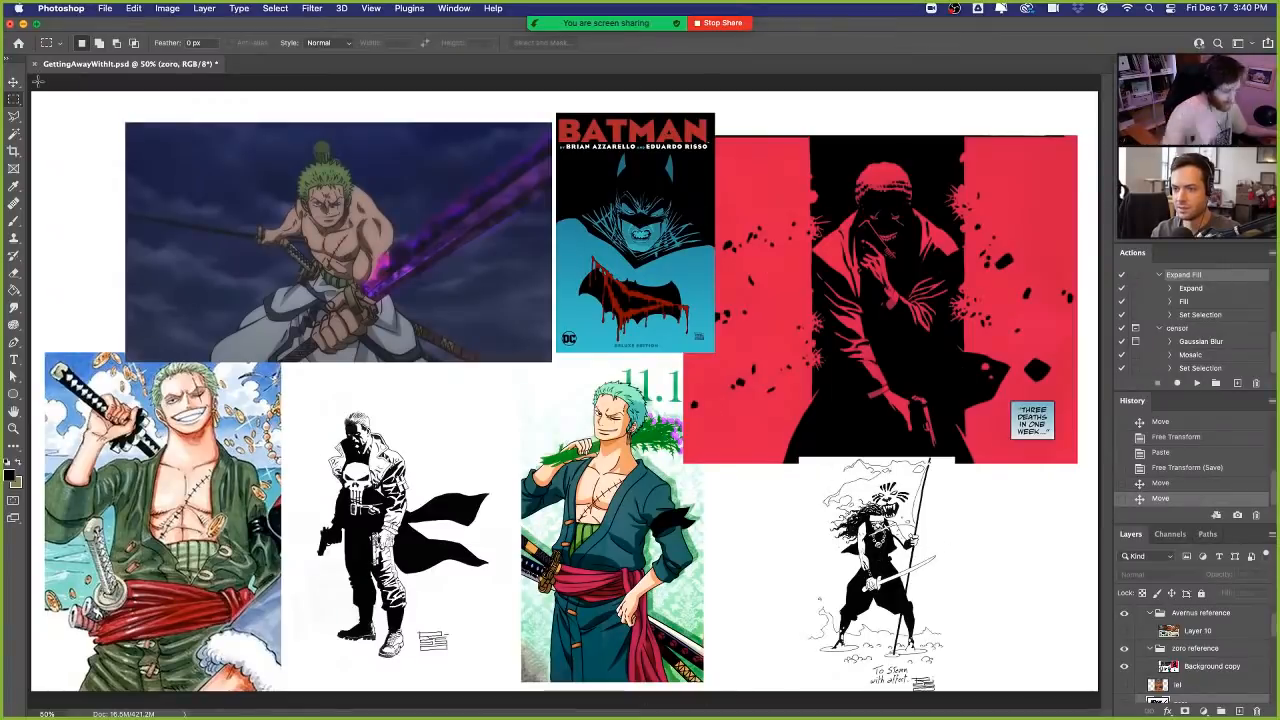
# - Examine the black-and-white ink drawing of the sword-and-spear warrior in the zoro references at 100%
pyautogui.press('super+equal')
pyautogui.press('super+equal')
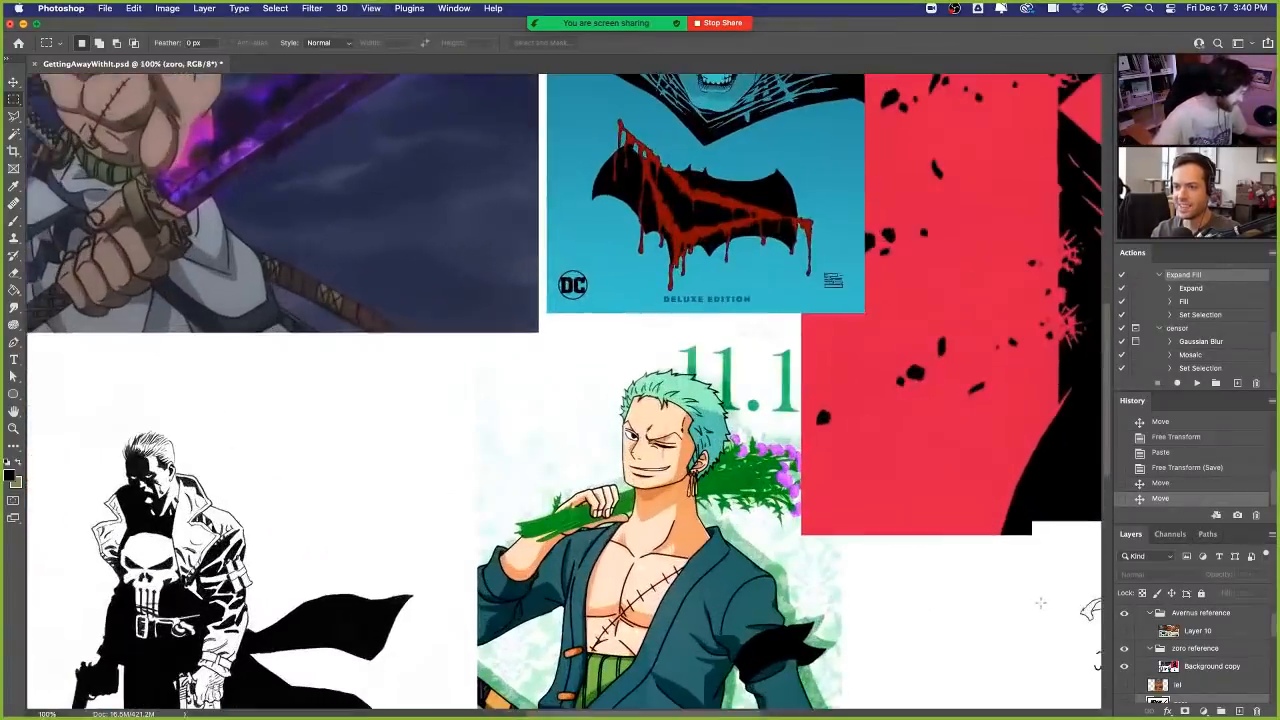
pyautogui.press('super+equal')
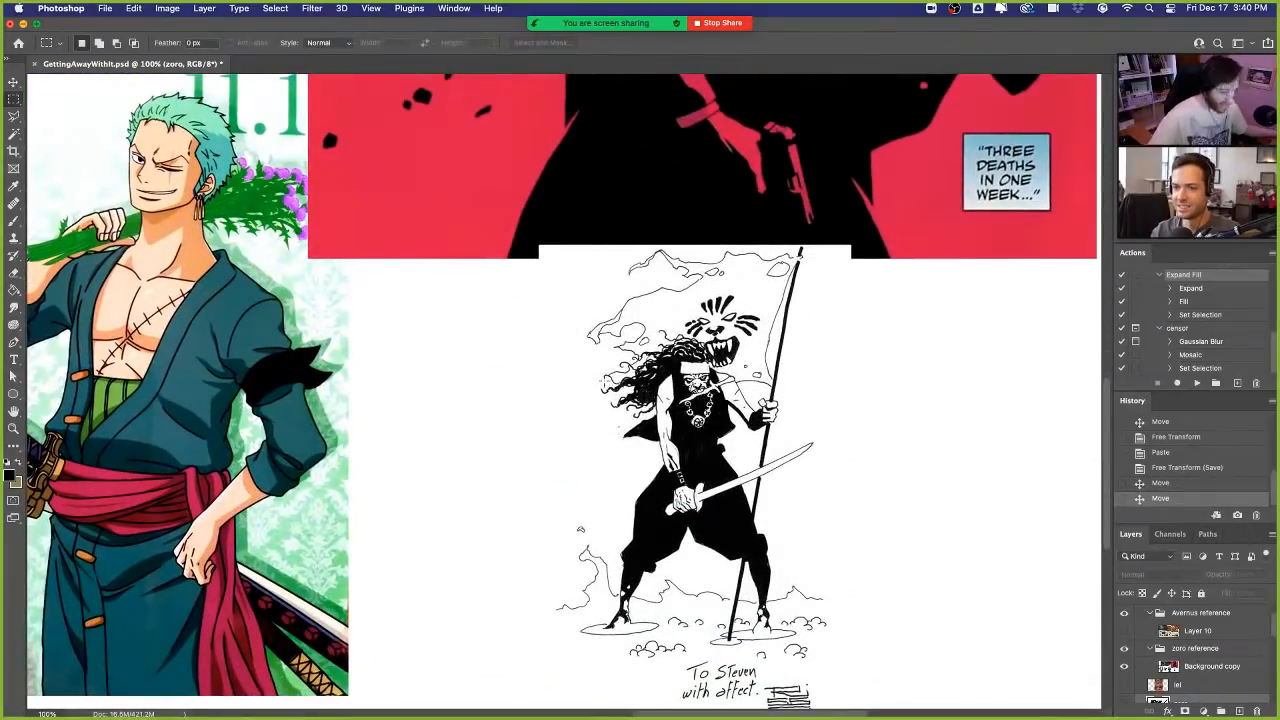
# - Hide the zoro reference group and show the zoro artwork in the examples group again
pyautogui.hotkey('ctrl', '0')
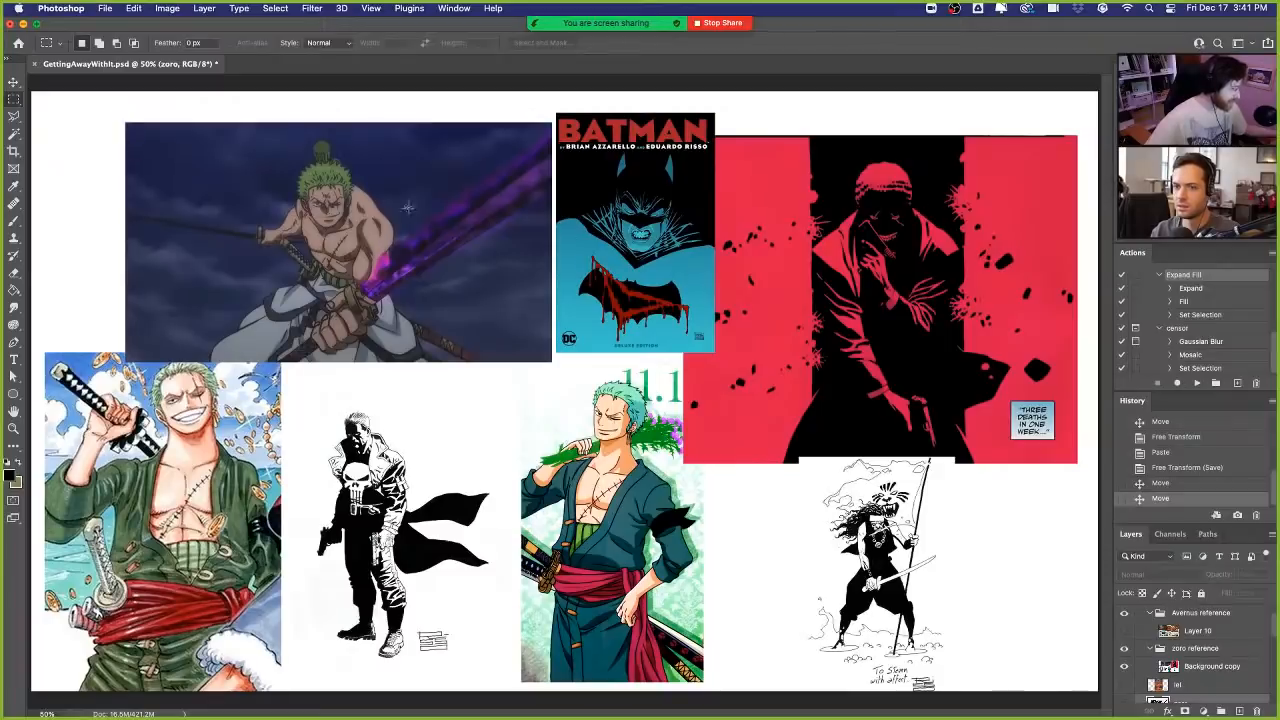
pyautogui.click(1124, 652)
pyautogui.scroll(-2, 1124, 660)
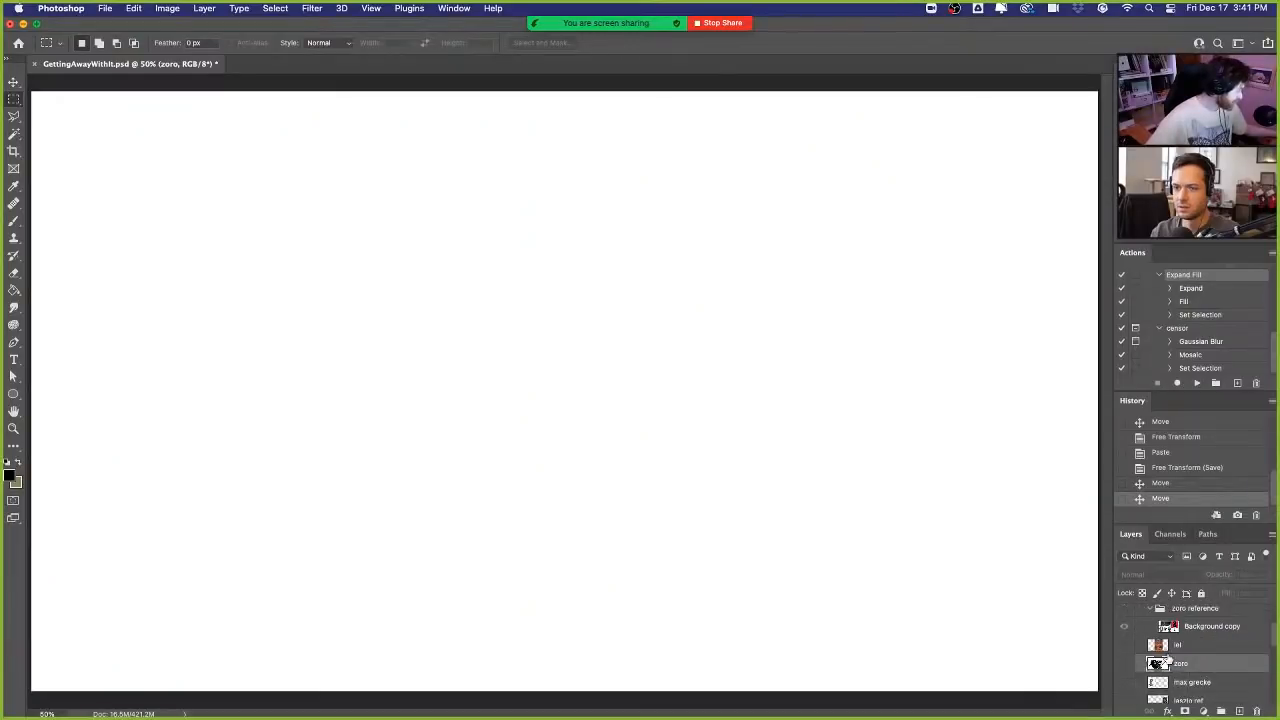
pyautogui.click(1124, 666)
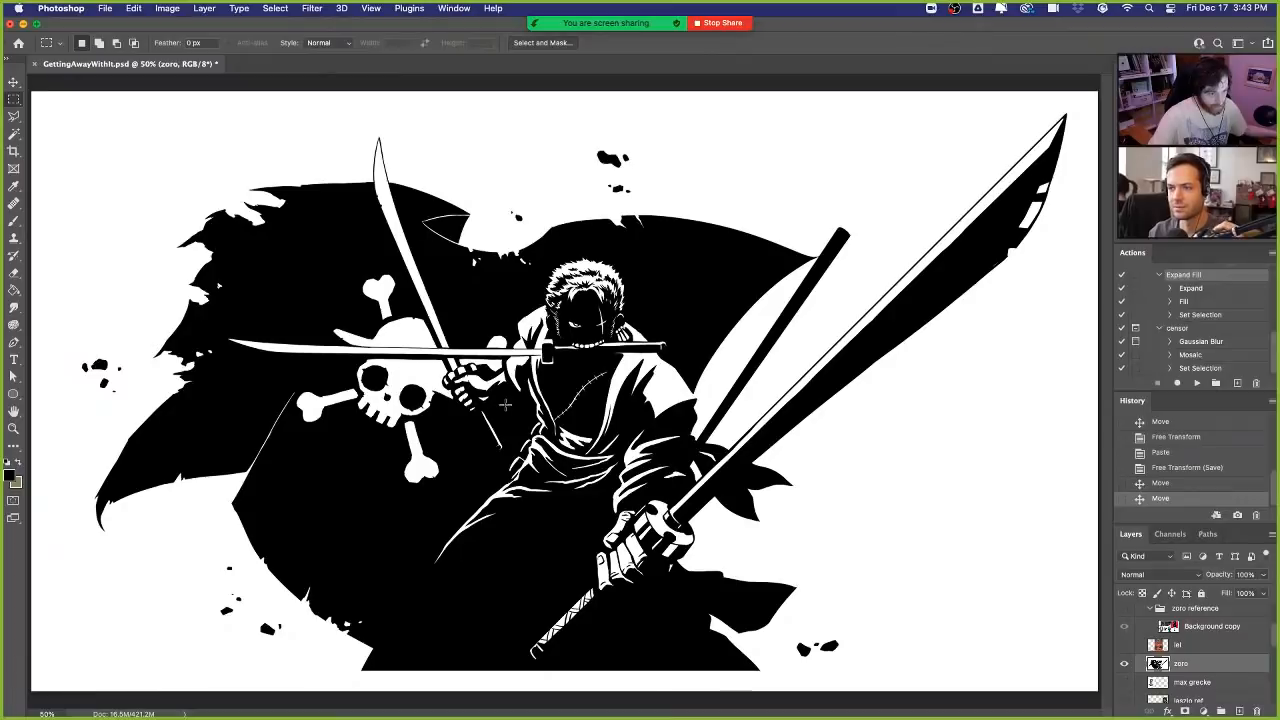
# - Hide the zoro artwork and show the snek artwork on the canvas
pyautogui.click(1123, 666)
pyautogui.scroll(-5, 1200, 650)
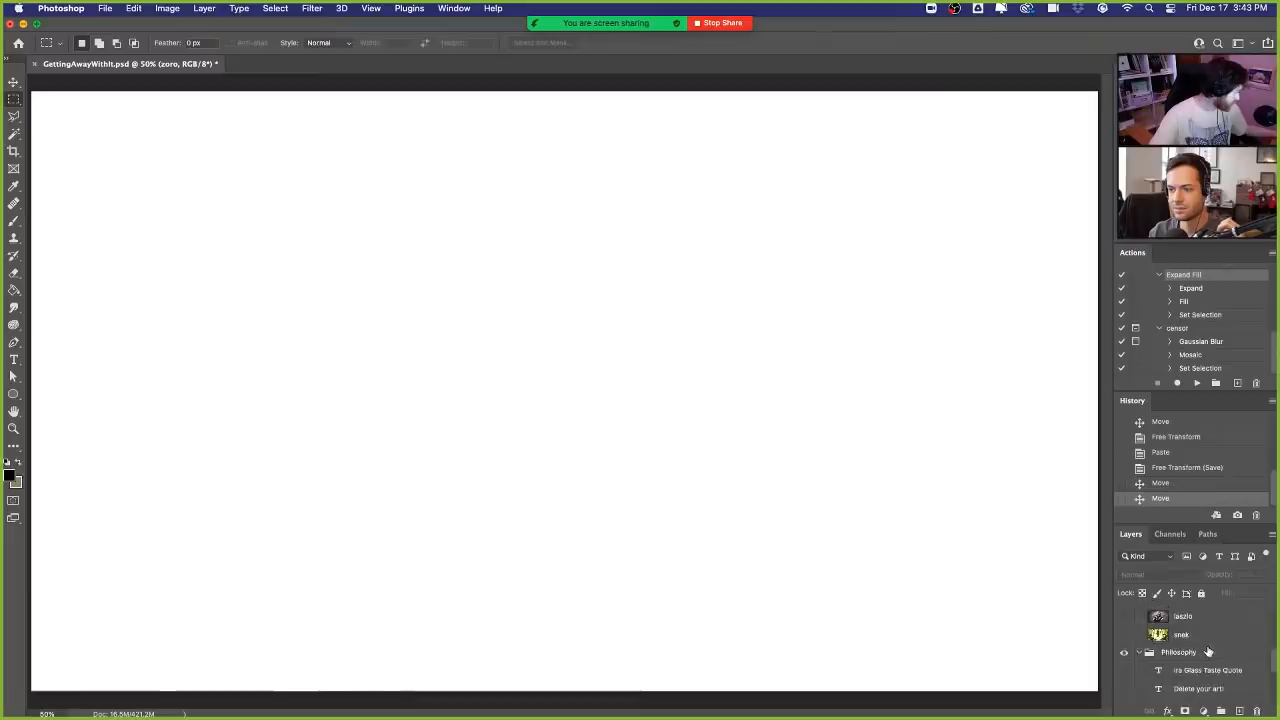
pyautogui.scroll(2, 1208, 651)
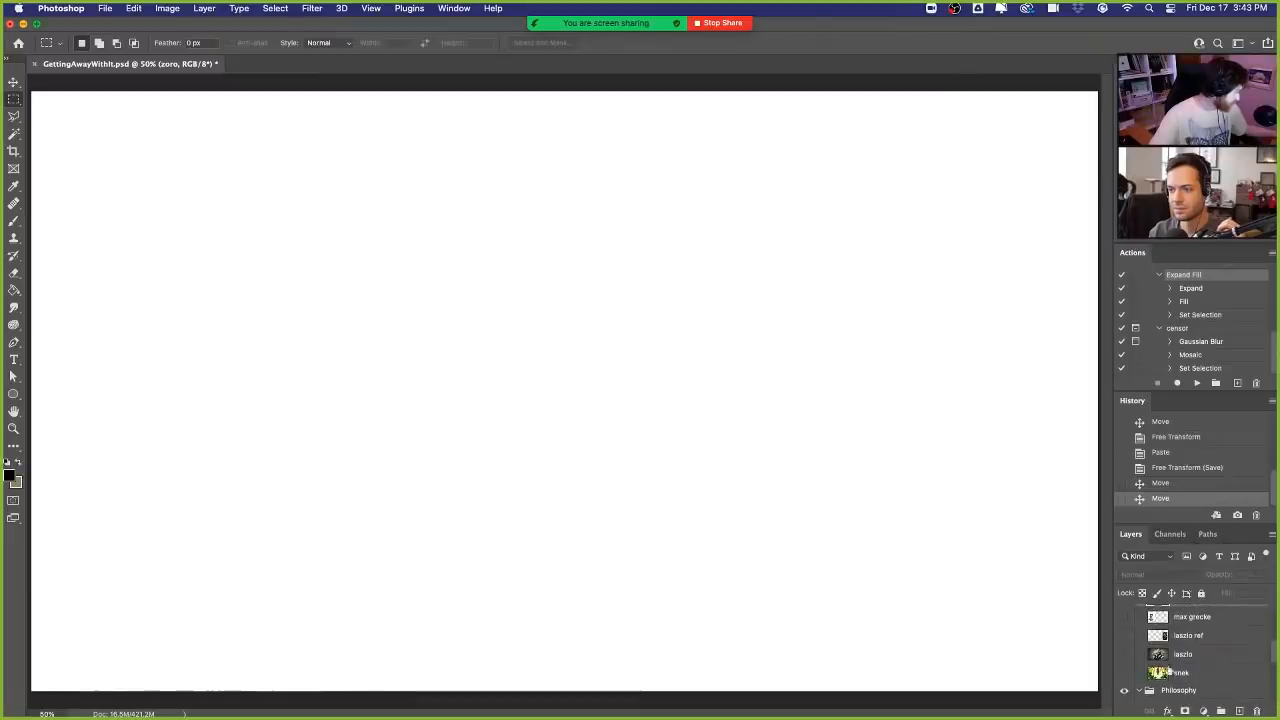
pyautogui.click(1125, 673)
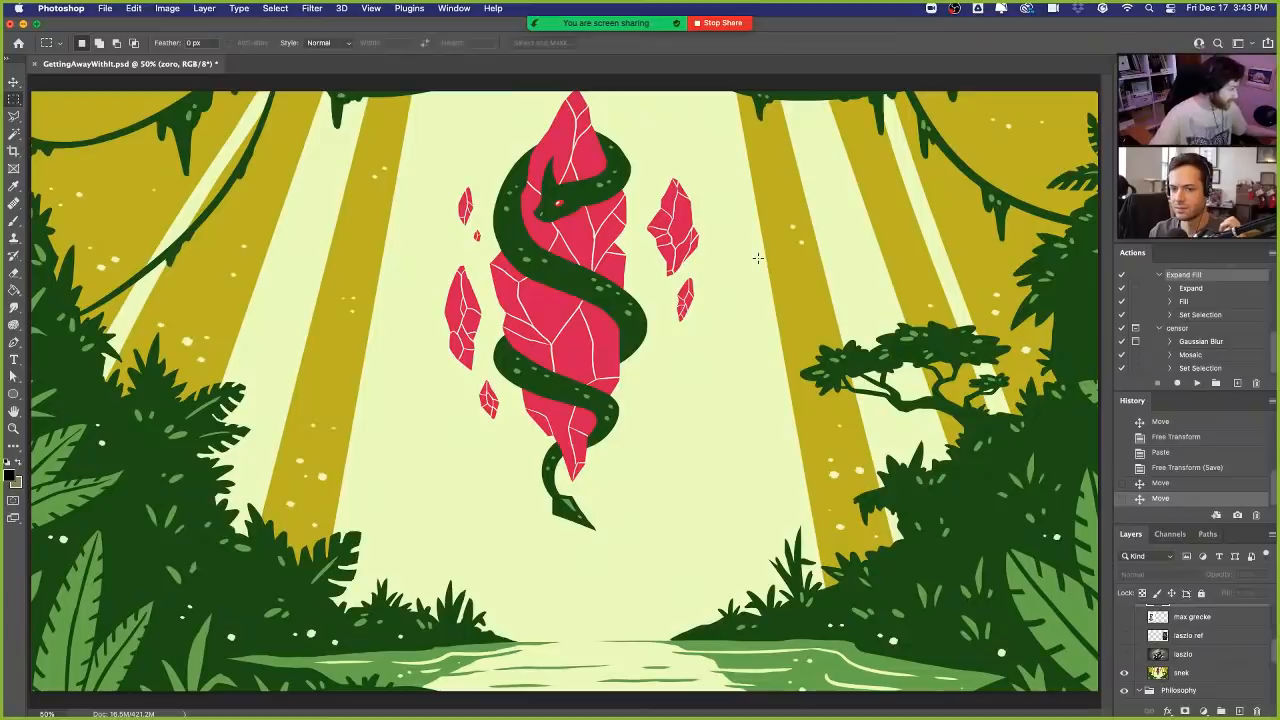
# - Shift the snek layer slightly left and down with the Move tool
pyautogui.click(1192, 673)
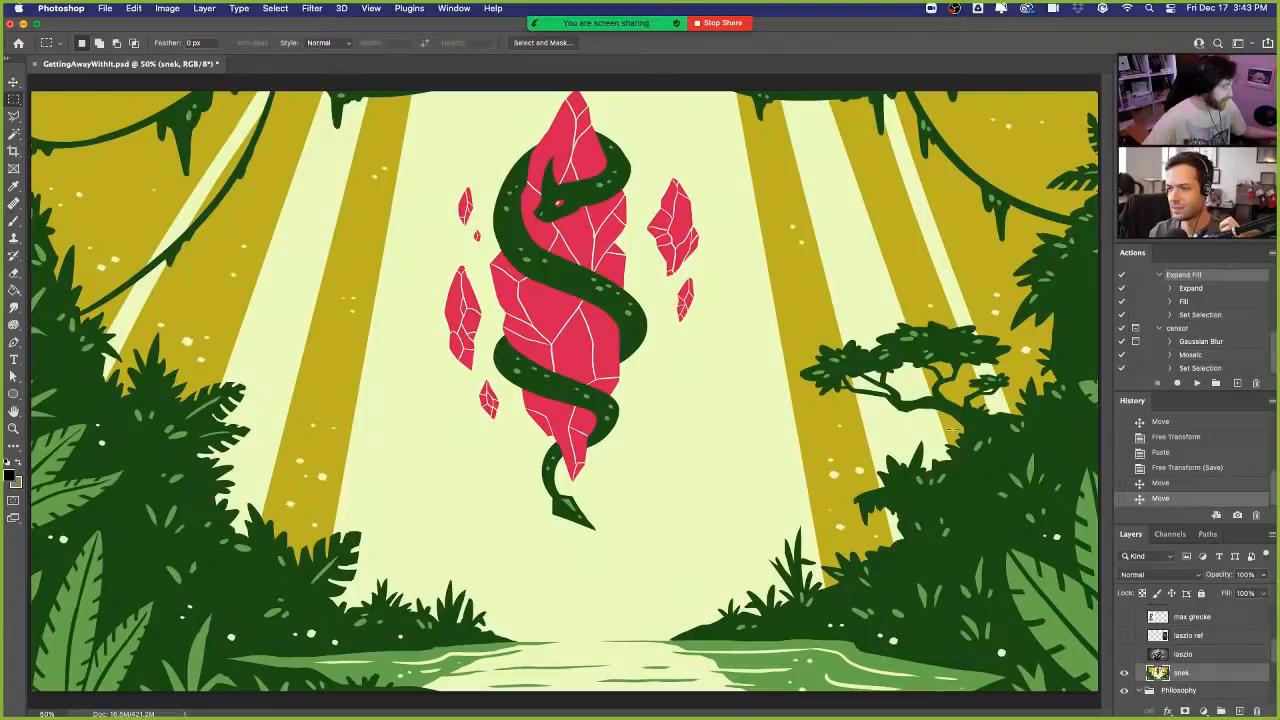
pyautogui.press('v')
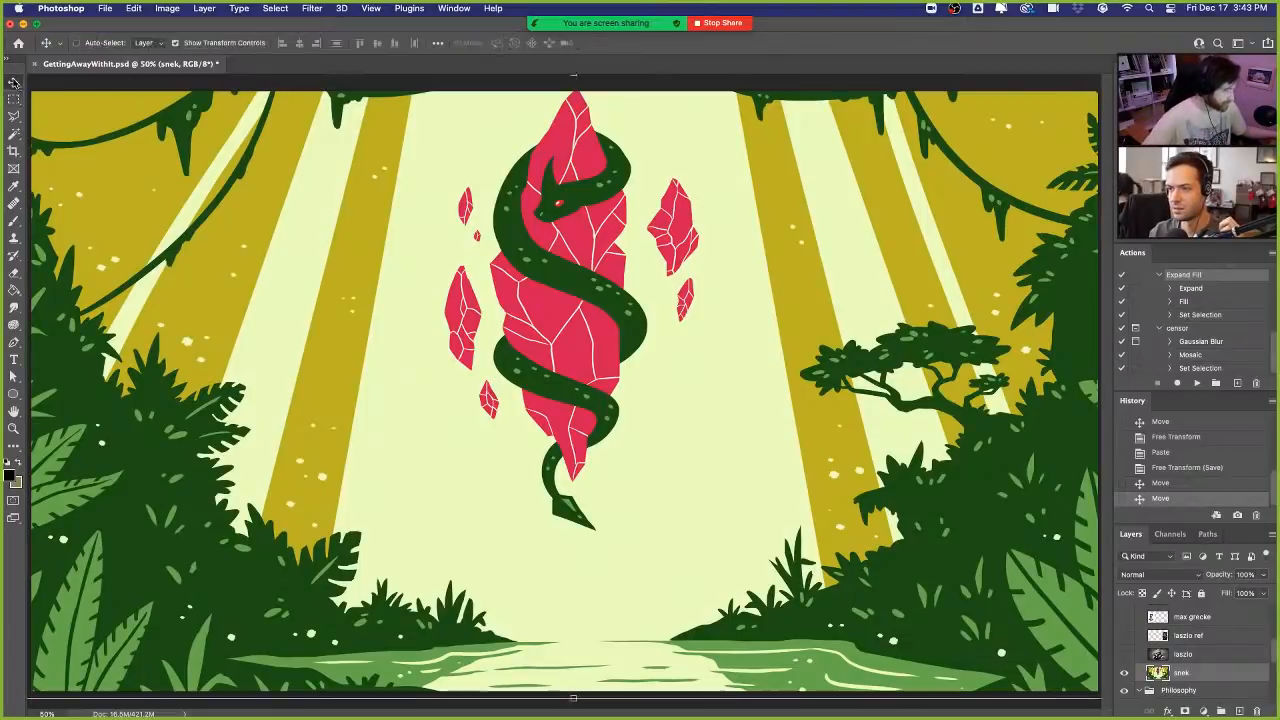
pyautogui.moveTo(595, 232); pyautogui.dragTo(589, 236)
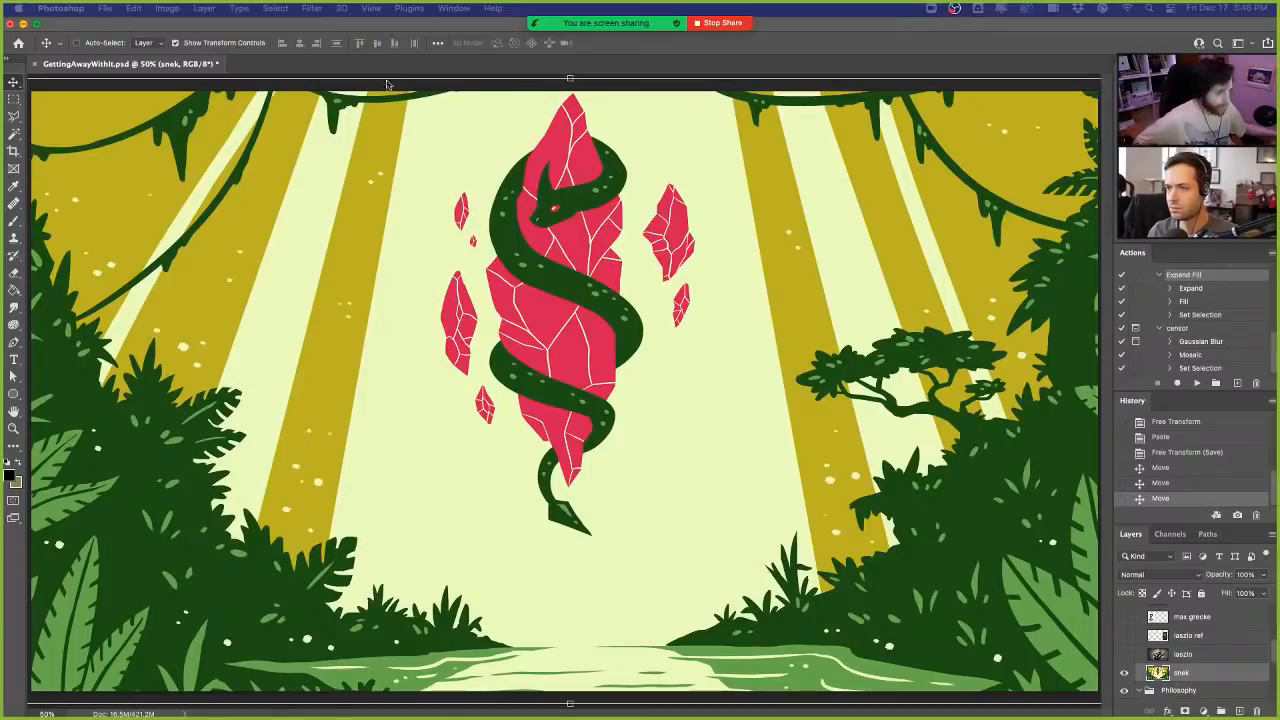
pyautogui.moveTo(595, 215); pyautogui.dragTo(603, 222)
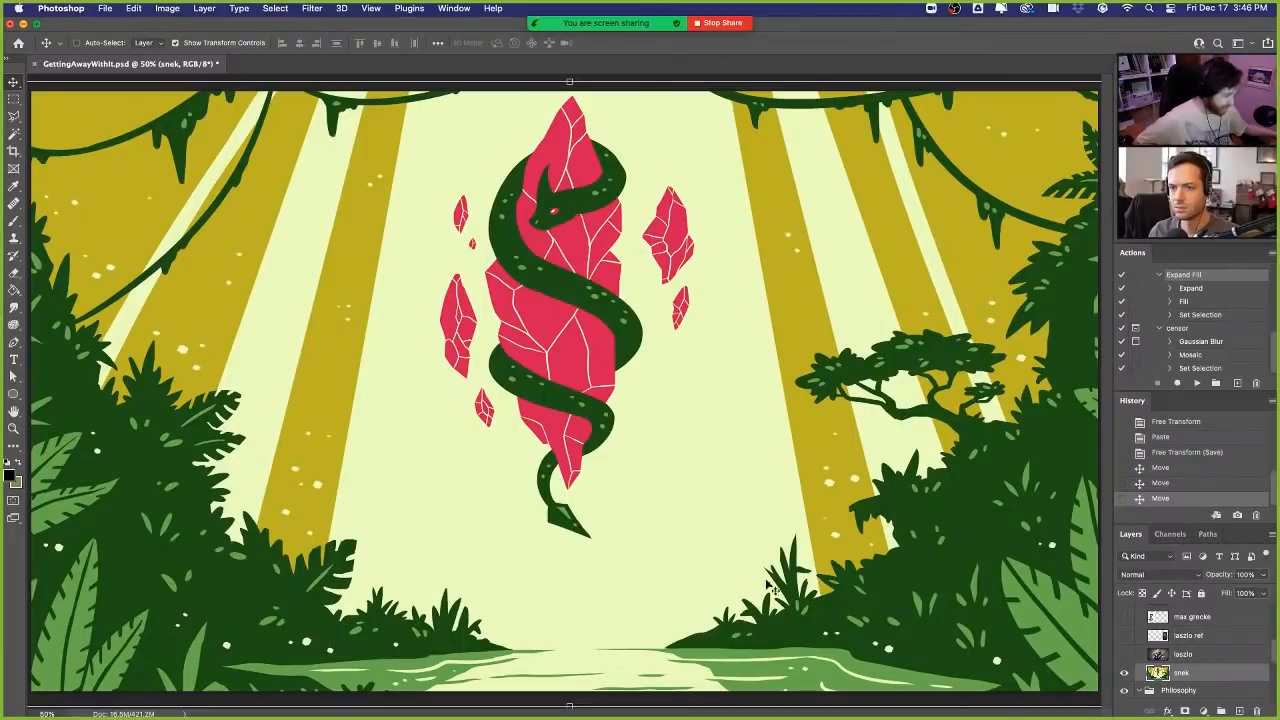
# - Swap the snek artwork briefly for the Avernus poster in the lel layer, ending with snek visible again
pyautogui.click(1124, 673)
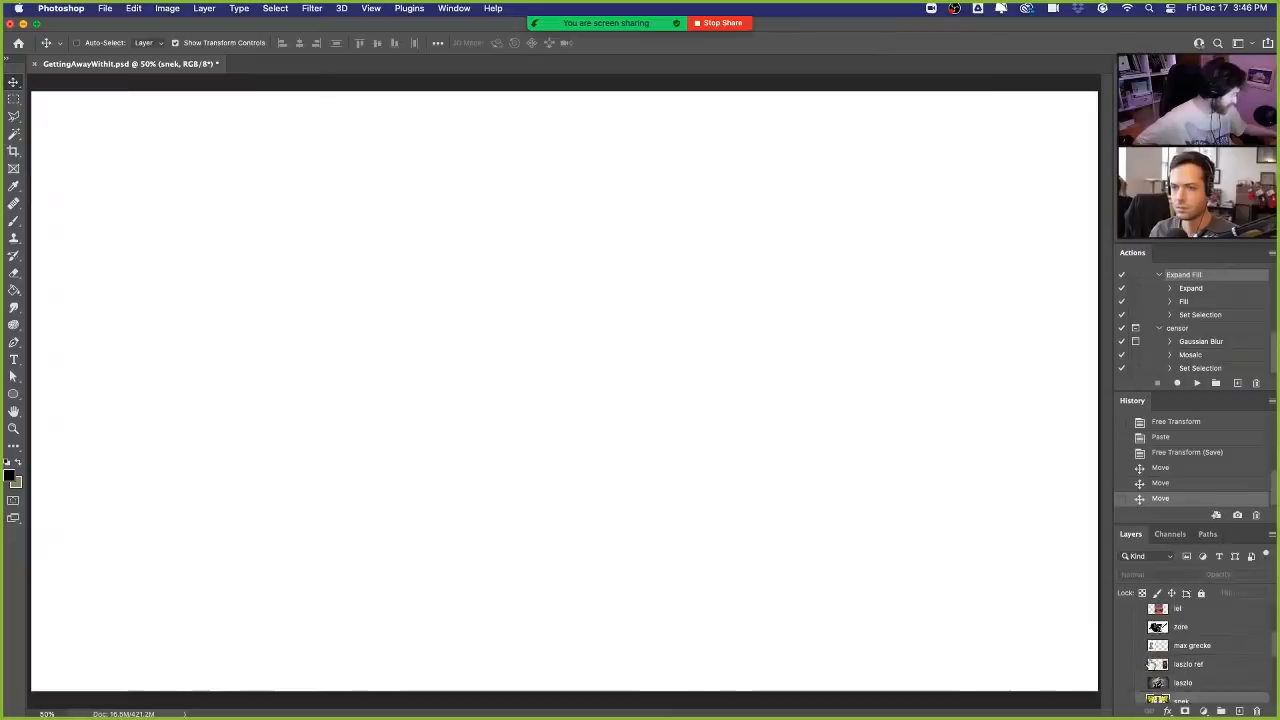
pyautogui.click(1125, 609)
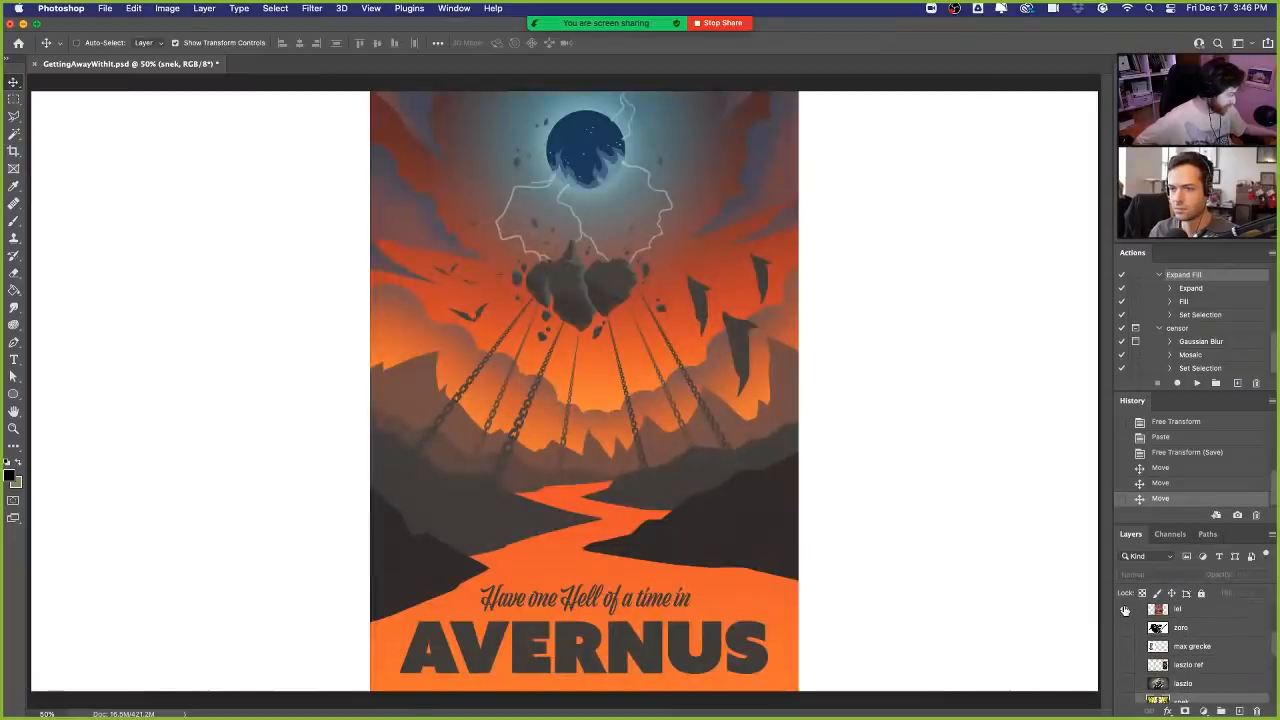
pyautogui.click(1125, 609)
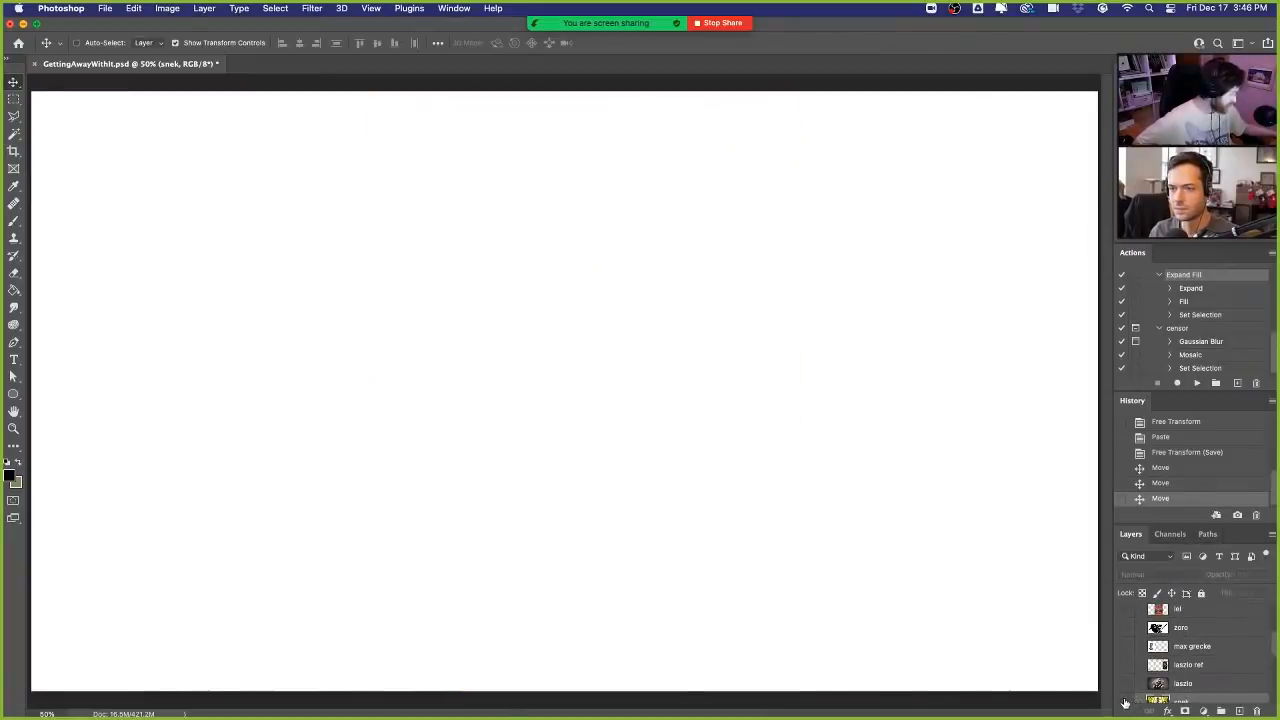
pyautogui.click(1125, 702)
pyautogui.click(1125, 704)
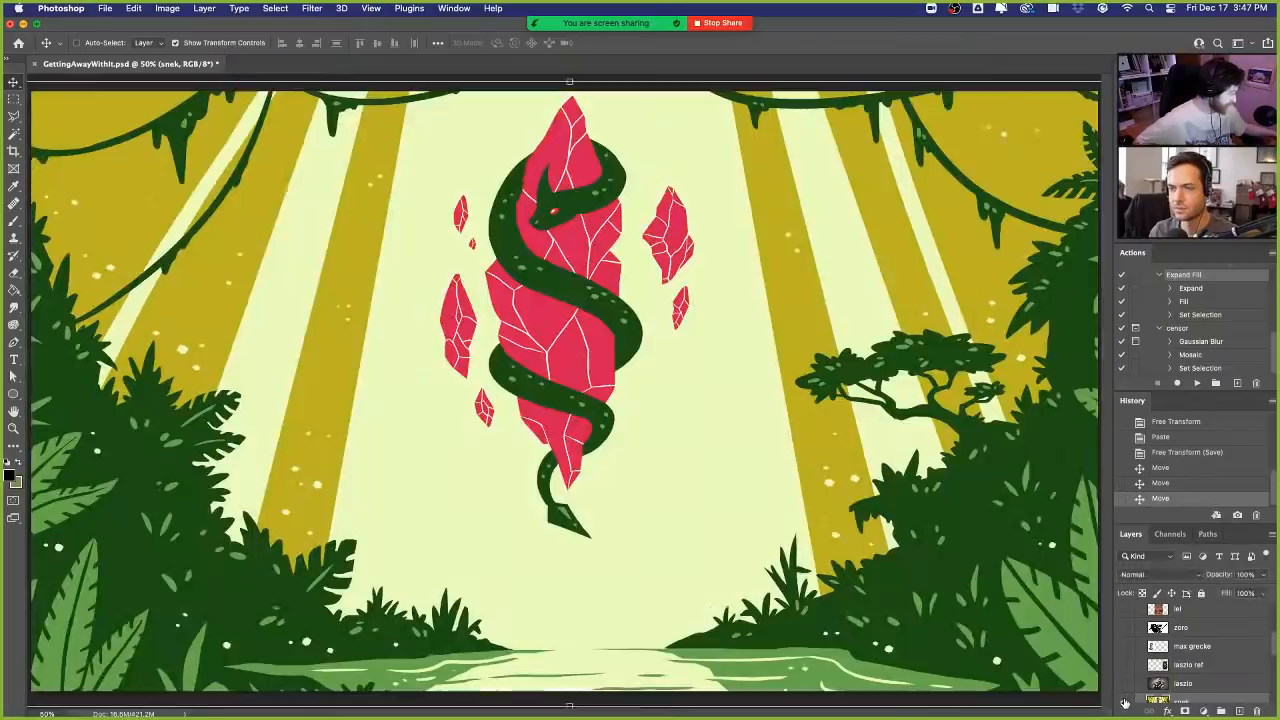
# - Move the snek artwork further left in small adjustments, keeping the jungle scene filling the canvas
pyautogui.moveTo(643, 446); pyautogui.dragTo(643, 440)
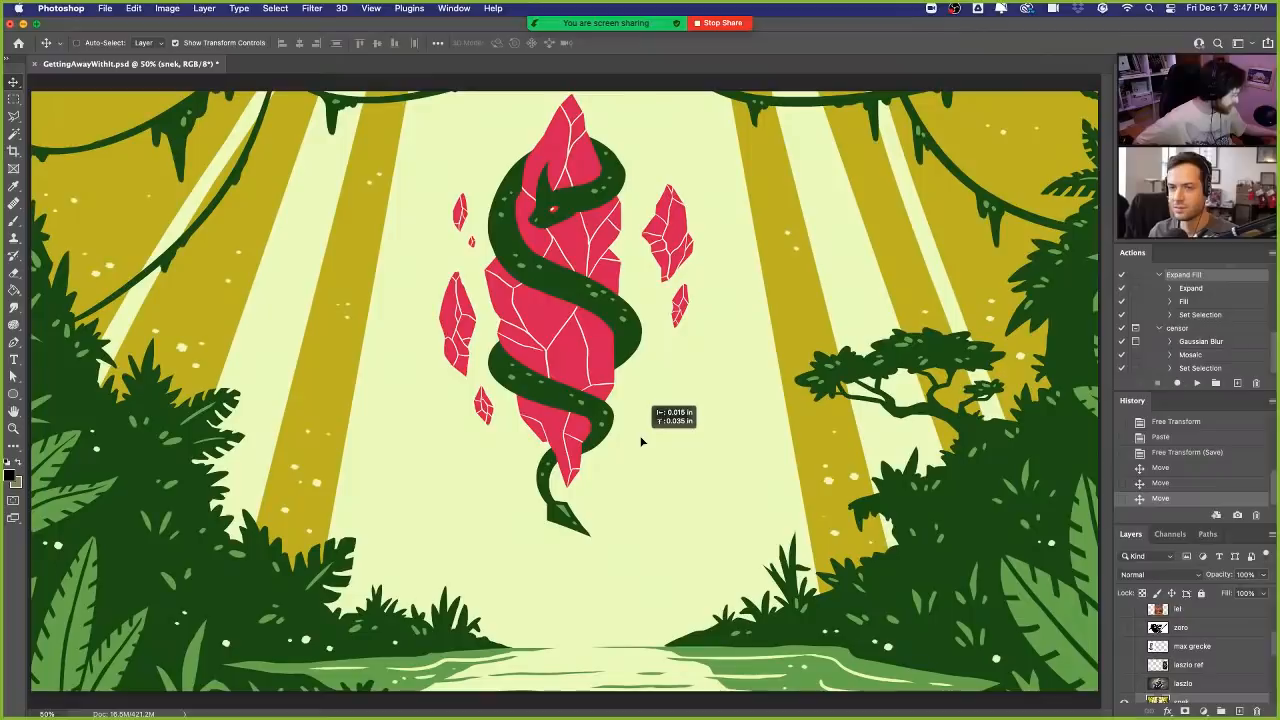
pyautogui.moveTo(642, 441); pyautogui.dragTo(643, 441)
pyautogui.moveTo(735, 420); pyautogui.dragTo(735, 422)
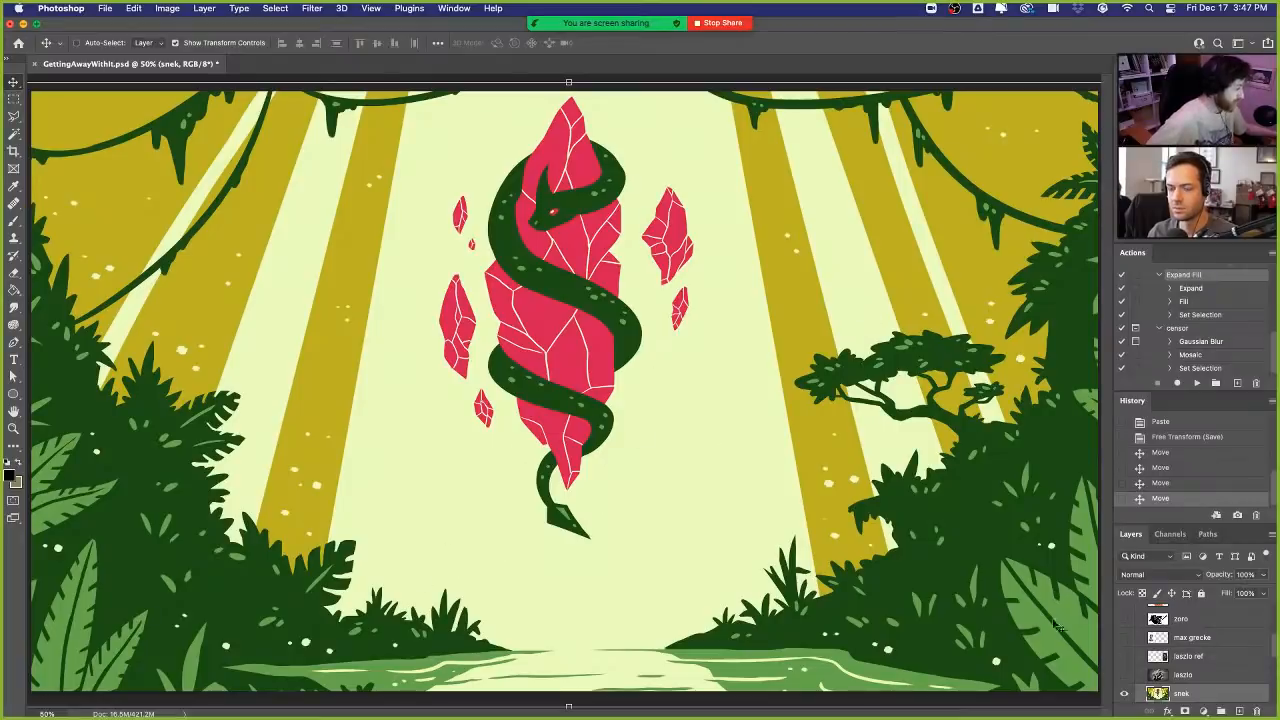
pyautogui.moveTo(981, 548)
pyautogui.mouseDown()
pyautogui.moveTo(950, 545)
pyautogui.moveTo(971, 545)
pyautogui.mouseUp()
pyautogui.moveTo(596, 372)
pyautogui.mouseDown()
pyautogui.moveTo(621, 376)
pyautogui.moveTo(575, 370)
pyautogui.mouseUp()
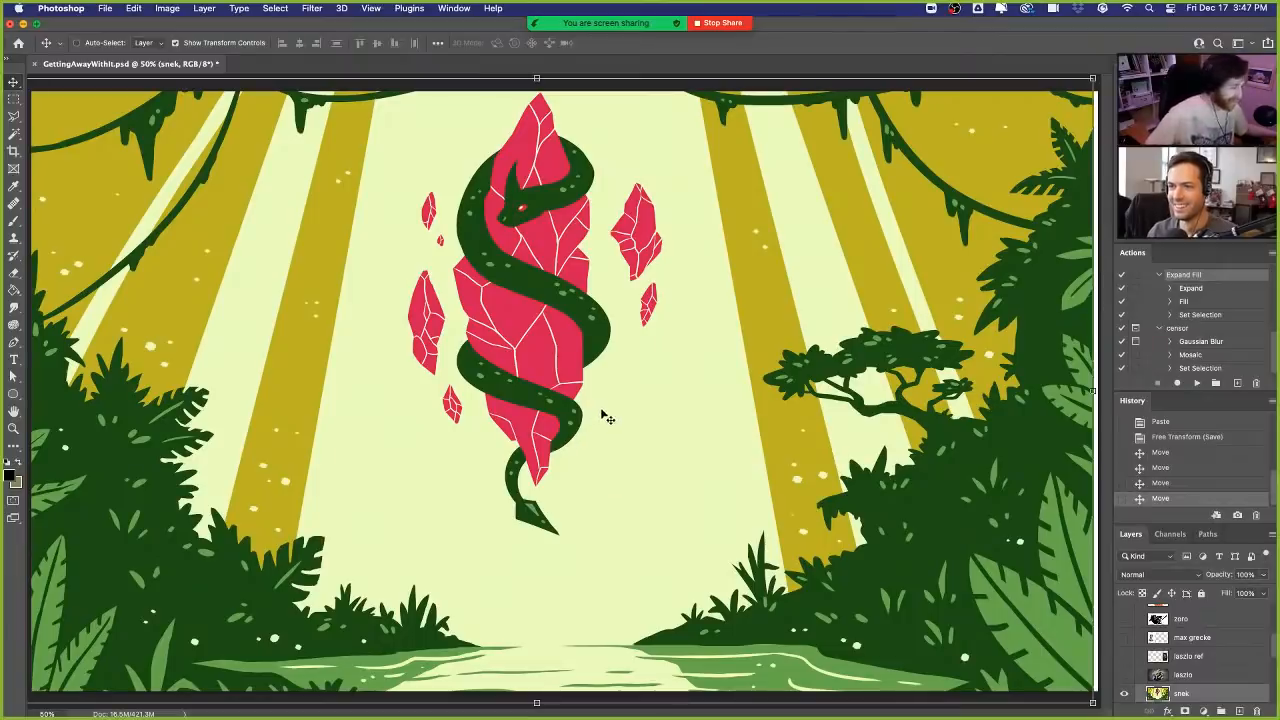
pyautogui.moveTo(655, 340); pyautogui.dragTo(655, 347)
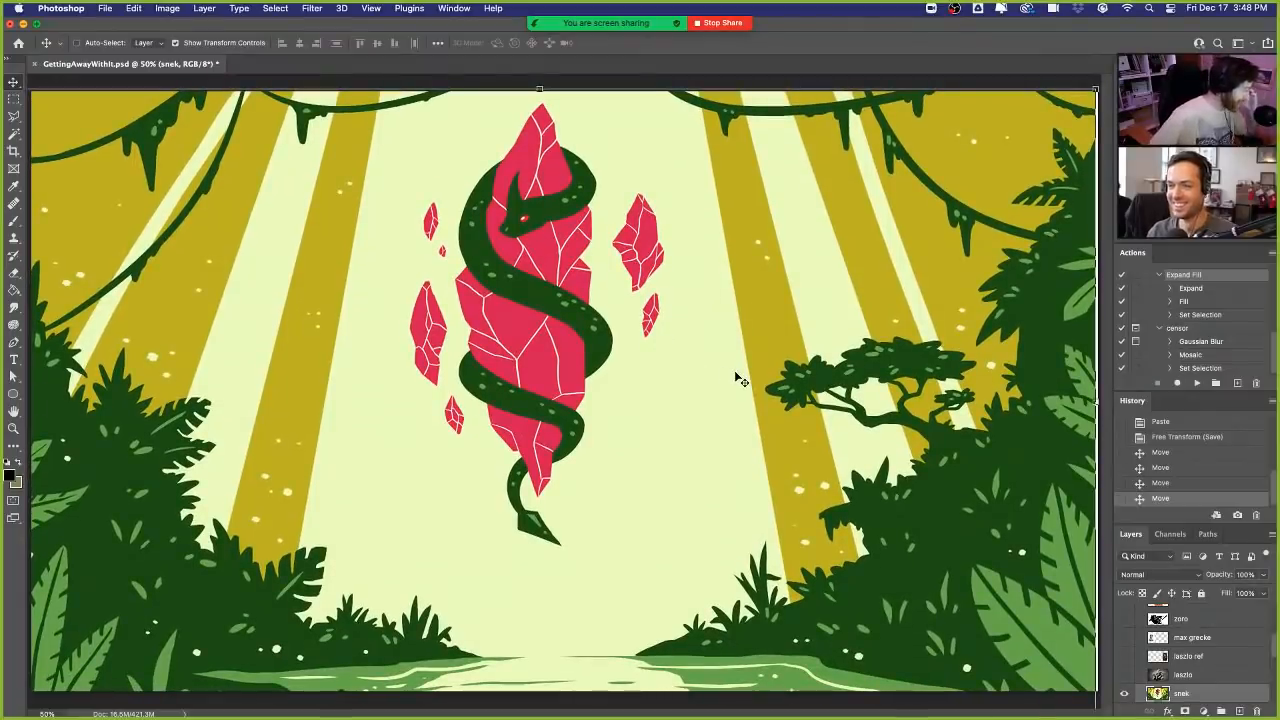
pyautogui.moveTo(746, 403); pyautogui.dragTo(749, 410)
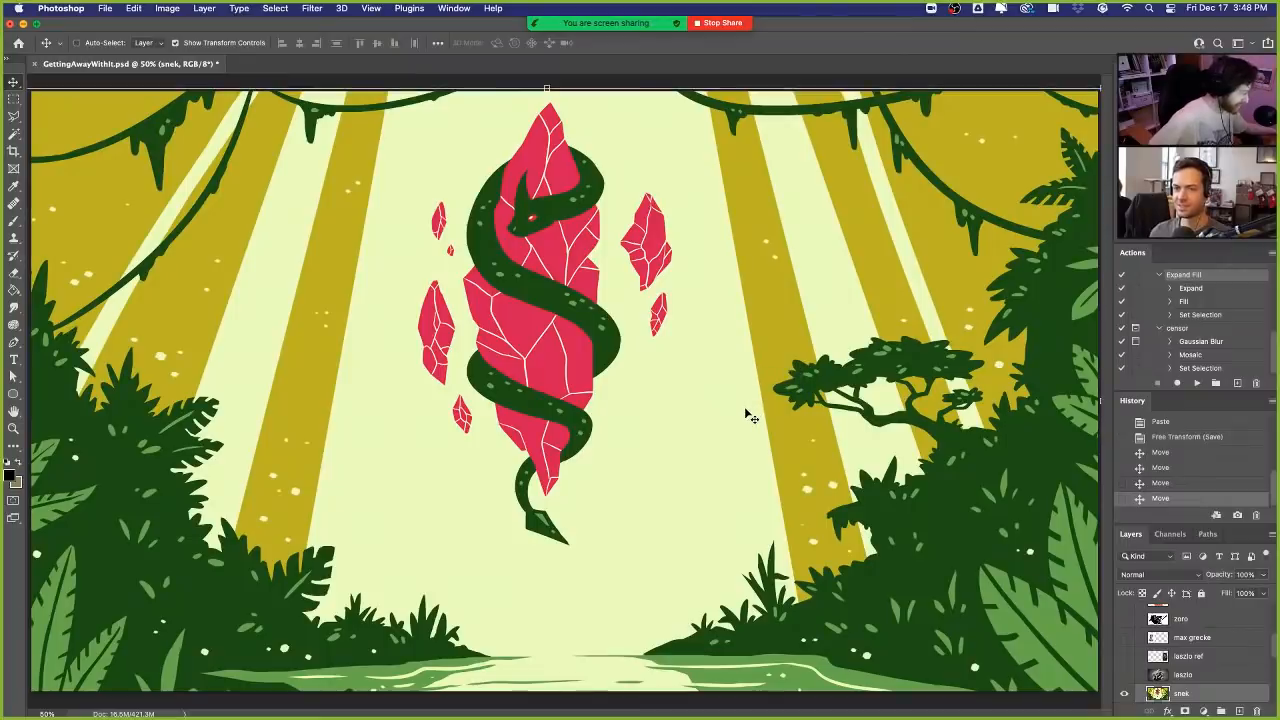
pyautogui.moveTo(743, 411); pyautogui.dragTo(790, 416)
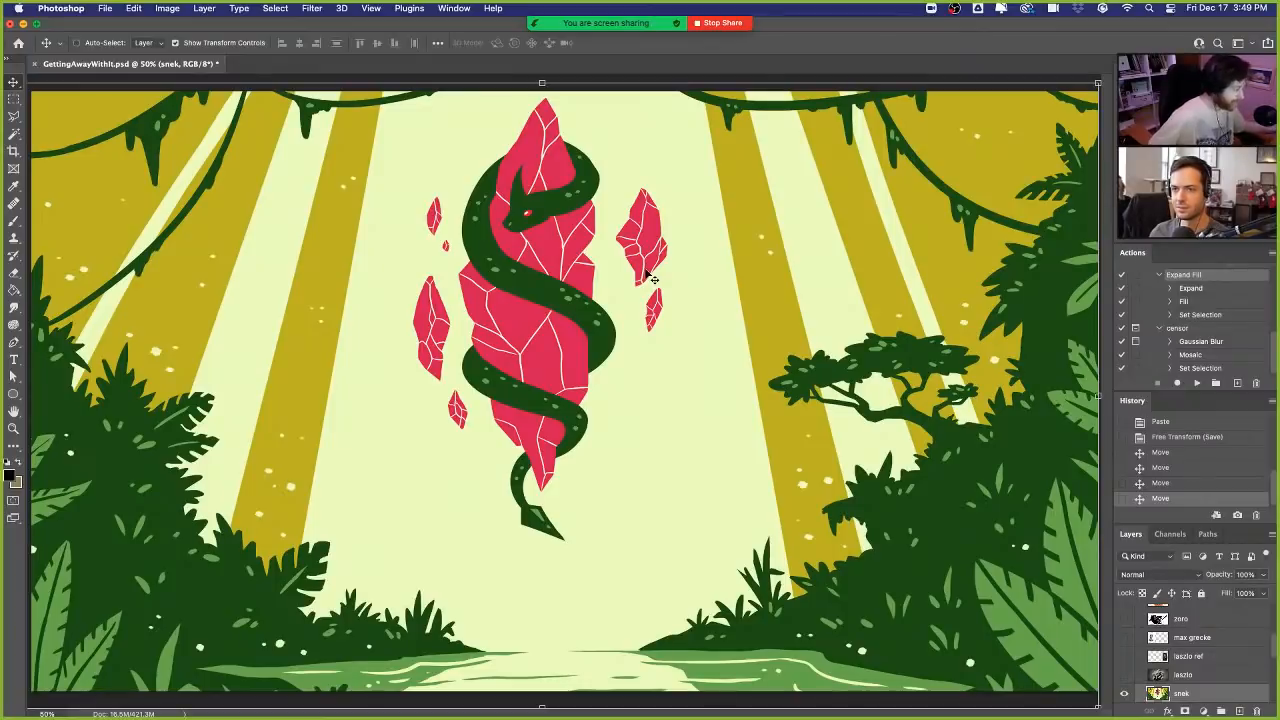
pyautogui.moveTo(771, 385); pyautogui.dragTo(774, 385)
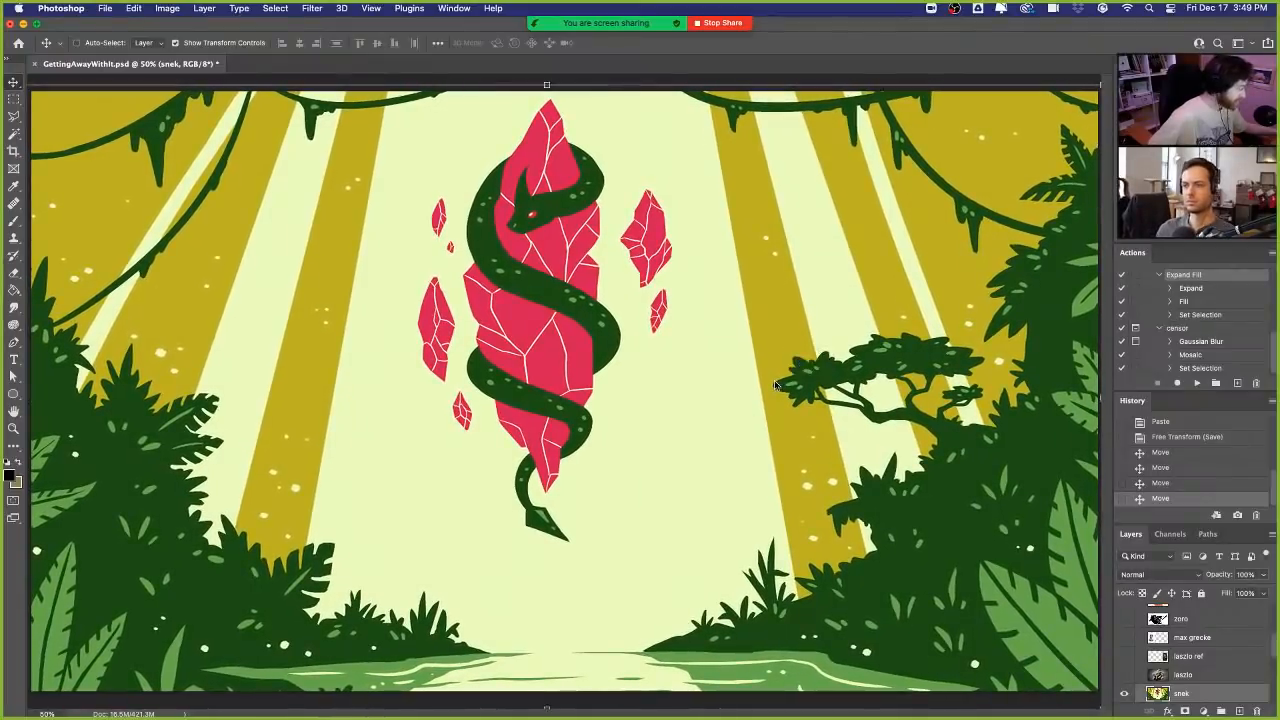
# - Hide the snek artwork, then show and expand the Review group containing the five-step CIFER list
pyautogui.click(1124, 693)
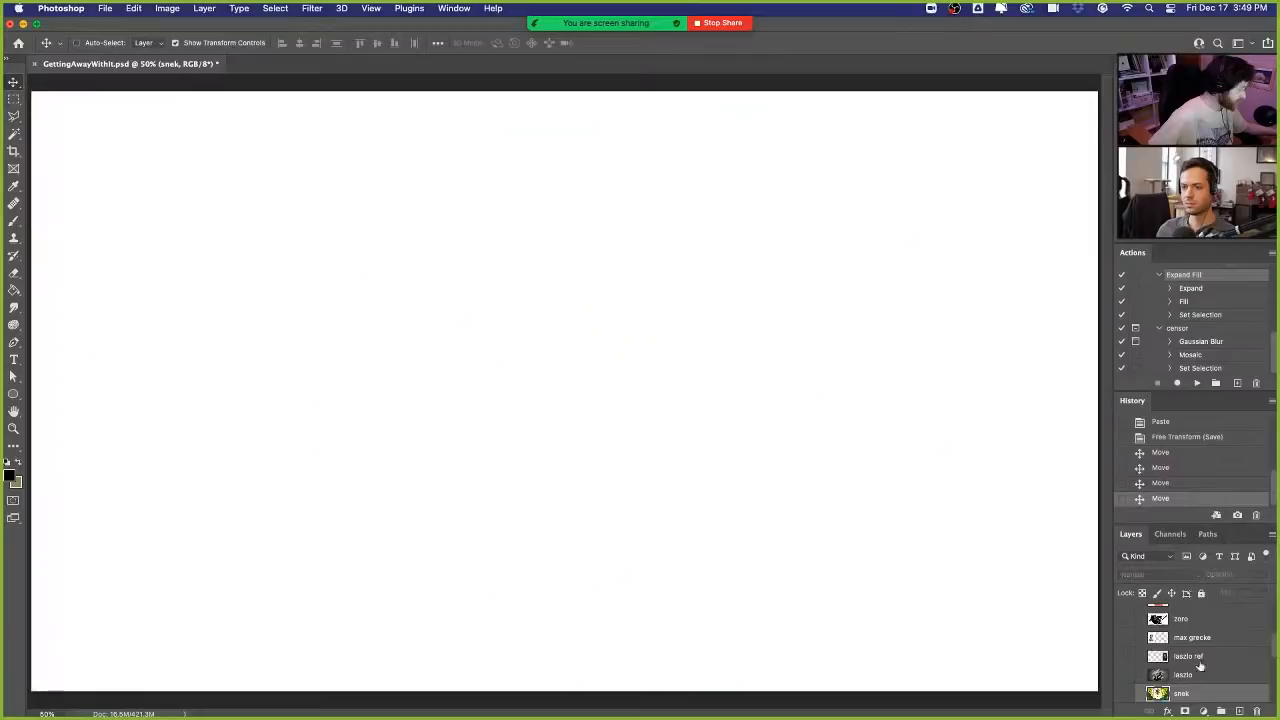
pyautogui.scroll(-3, 1204, 658)
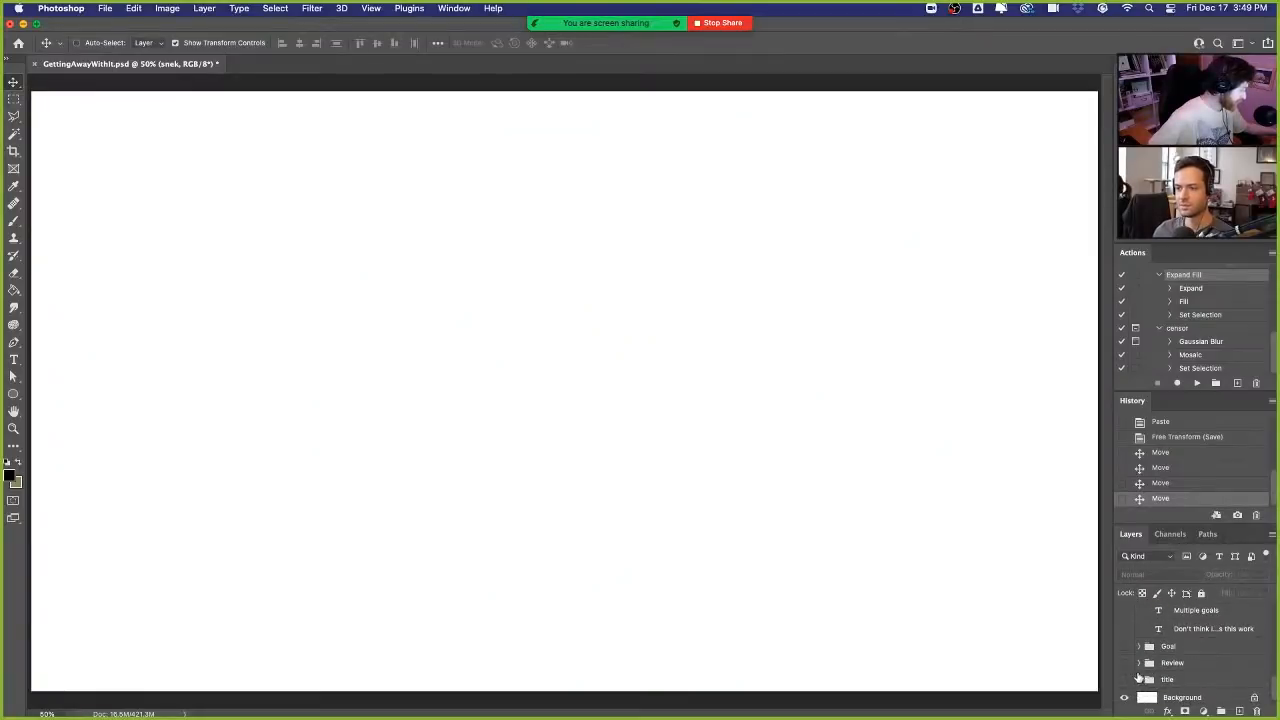
pyautogui.click(1125, 664)
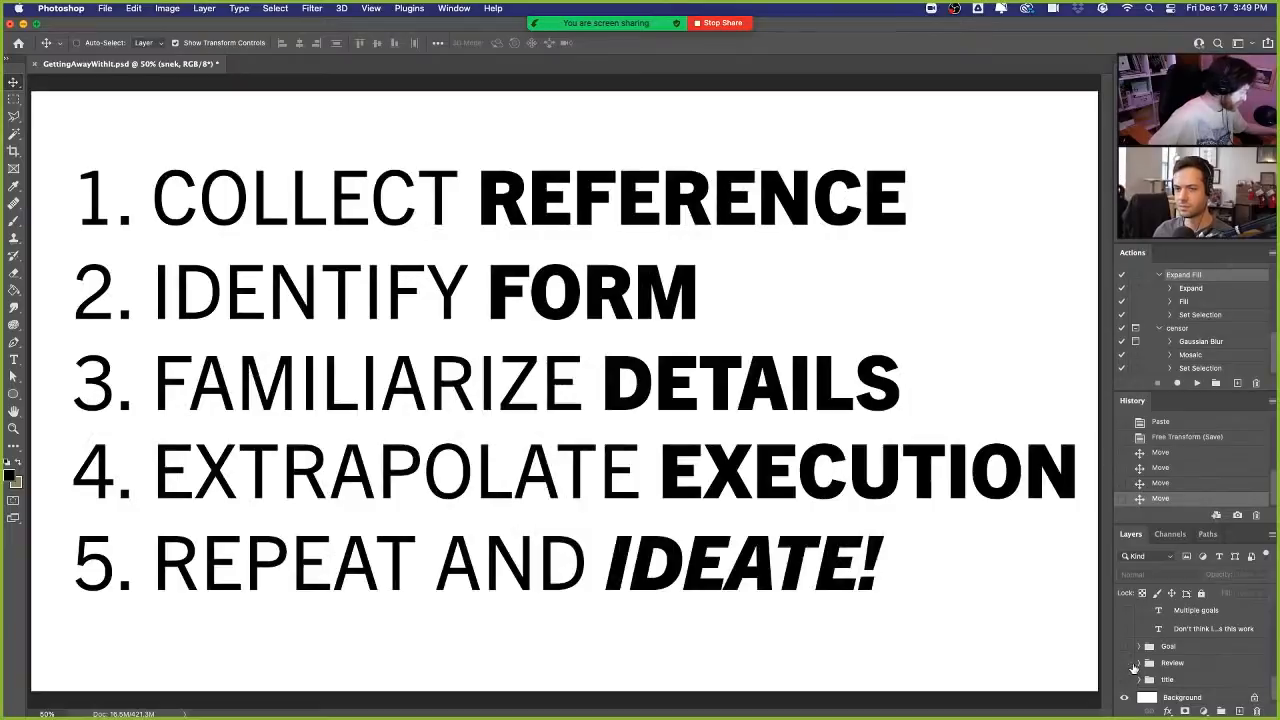
pyautogui.click(1124, 663)
pyautogui.click(1124, 663)
pyautogui.click(1138, 663)
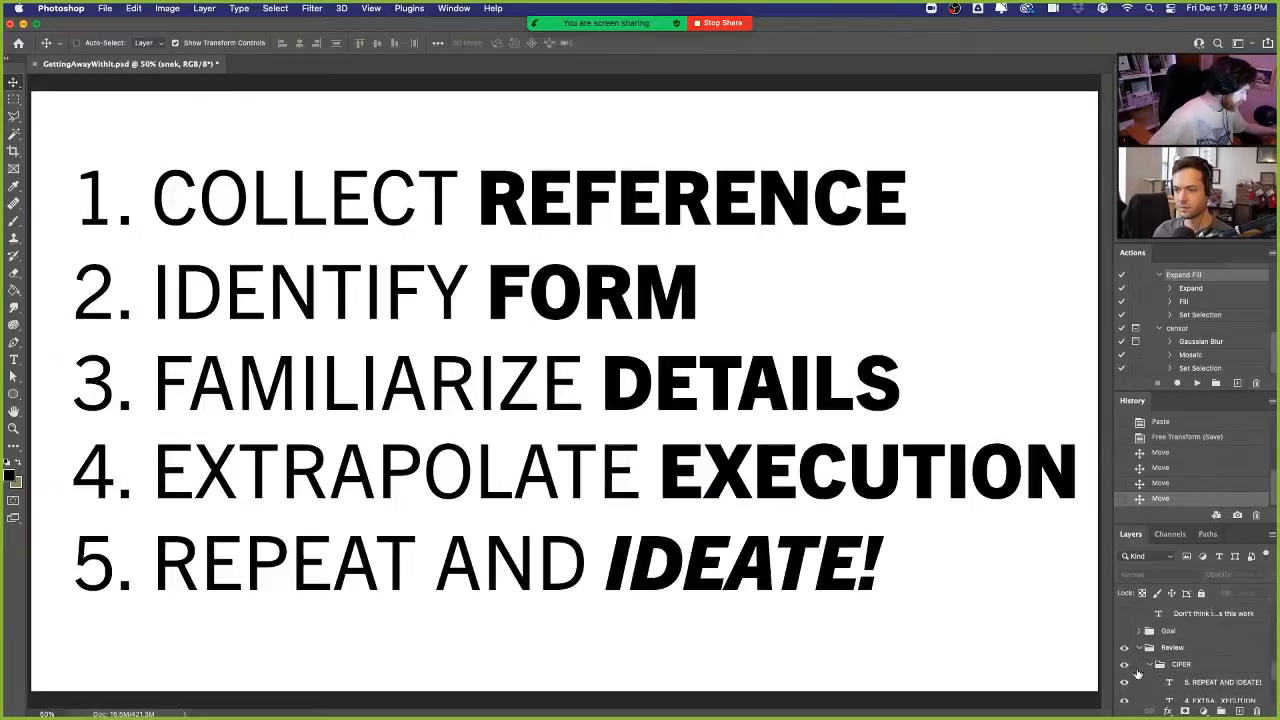
# - Hide the CIFER list in the Review group and briefly display the Practice slide
pyautogui.click(1124, 664)
pyautogui.scroll(-3, 1137, 670)
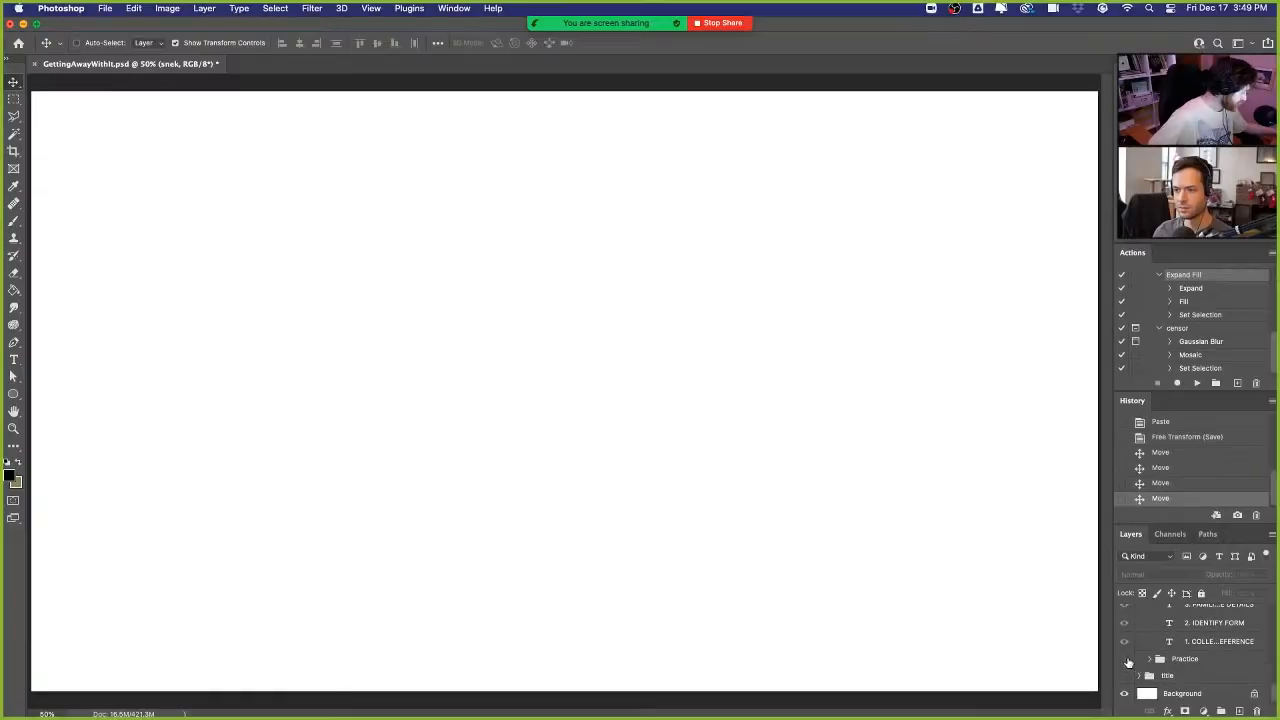
pyautogui.click(1125, 660)
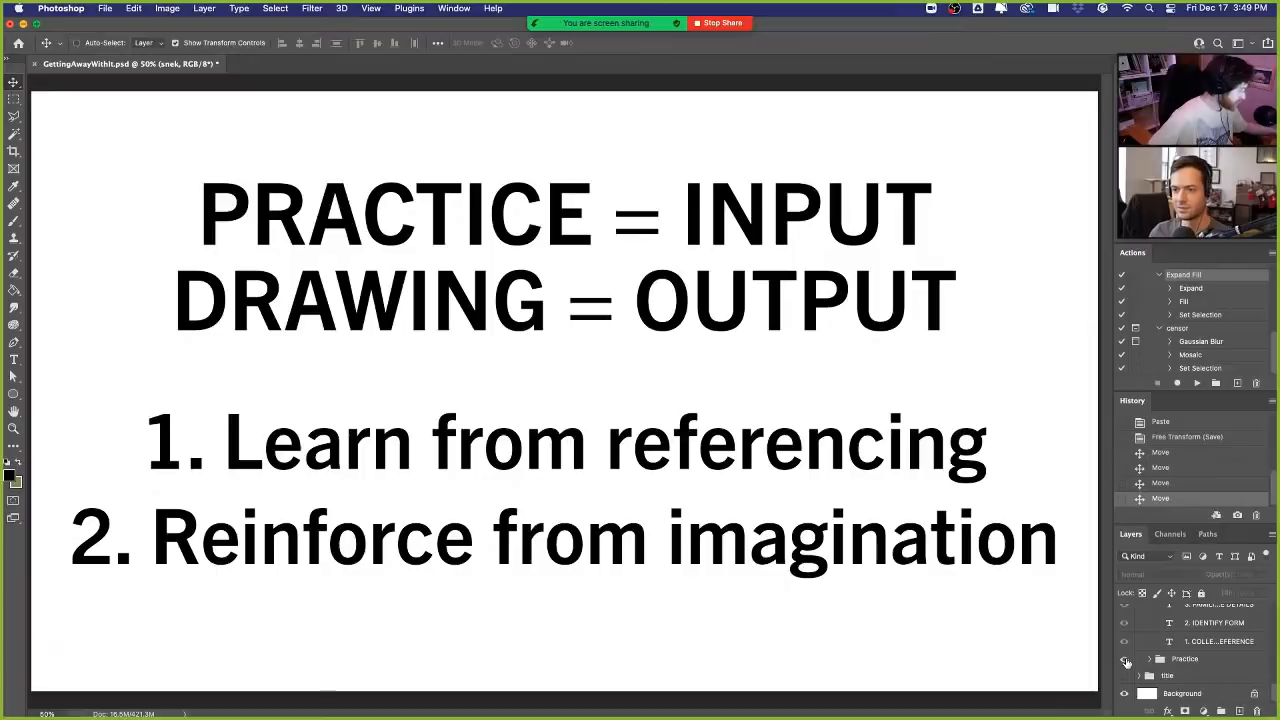
pyautogui.click(1125, 660)
# - Show the snek artwork briefly, then replace it with the Avernus poster in the lel layer
pyautogui.scroll(10, 1190, 656)
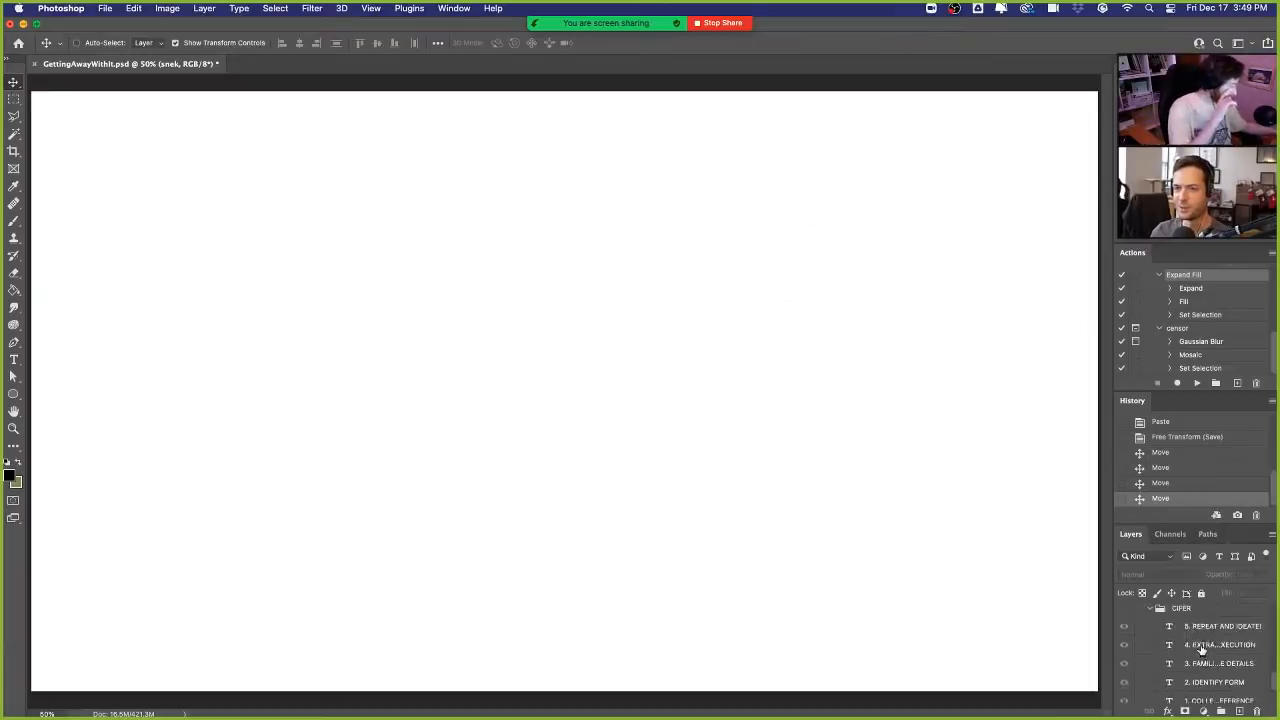
pyautogui.scroll(10, 1207, 648)
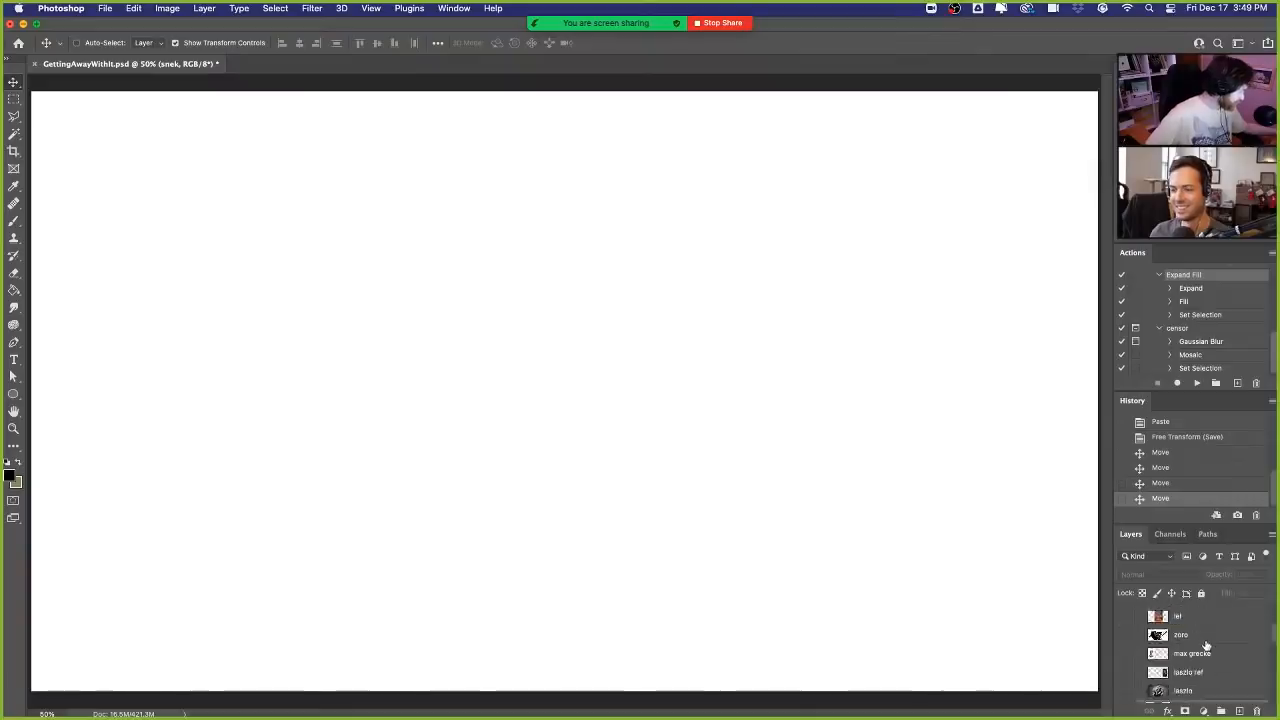
pyautogui.click(1123, 651)
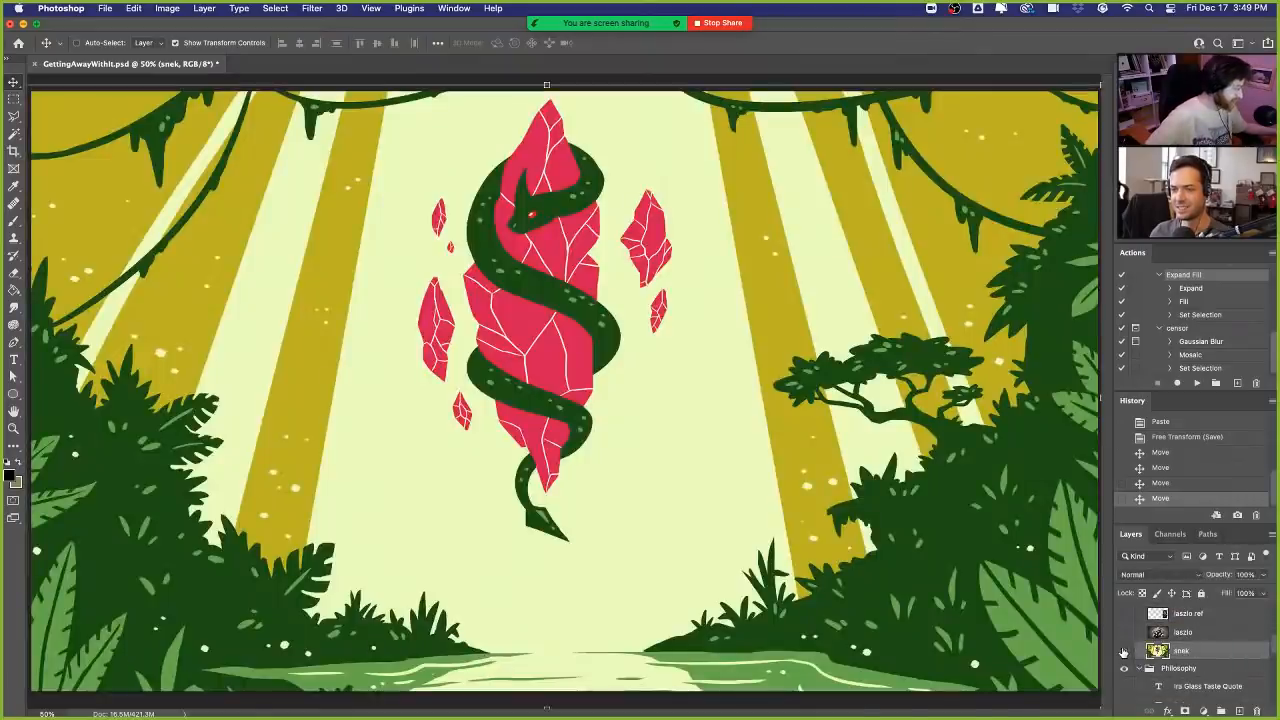
pyautogui.click(1123, 651)
pyautogui.scroll(5, 1222, 657)
pyautogui.scroll(2, 1222, 657)
pyautogui.click(1124, 620)
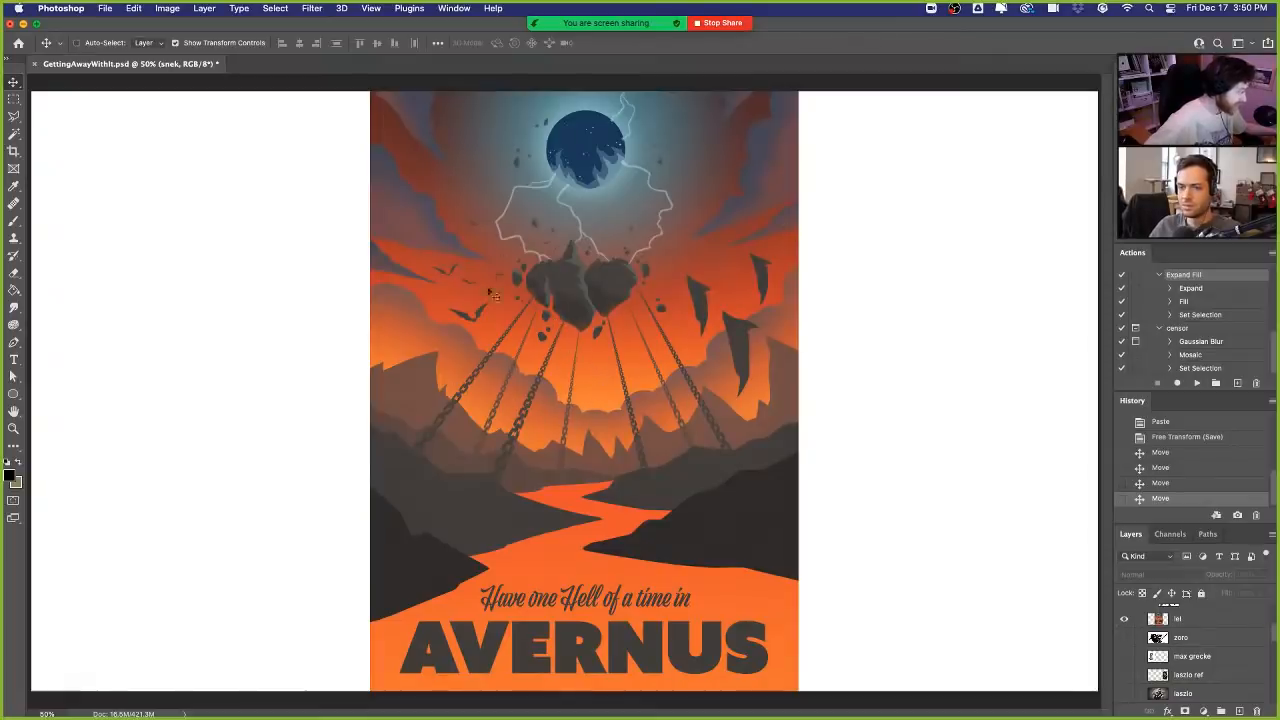
# - Hide the Avernus poster and bring back the snek artwork
pyautogui.click(1124, 619)
pyautogui.scroll(-3, 1124, 630)
pyautogui.click(1124, 650)
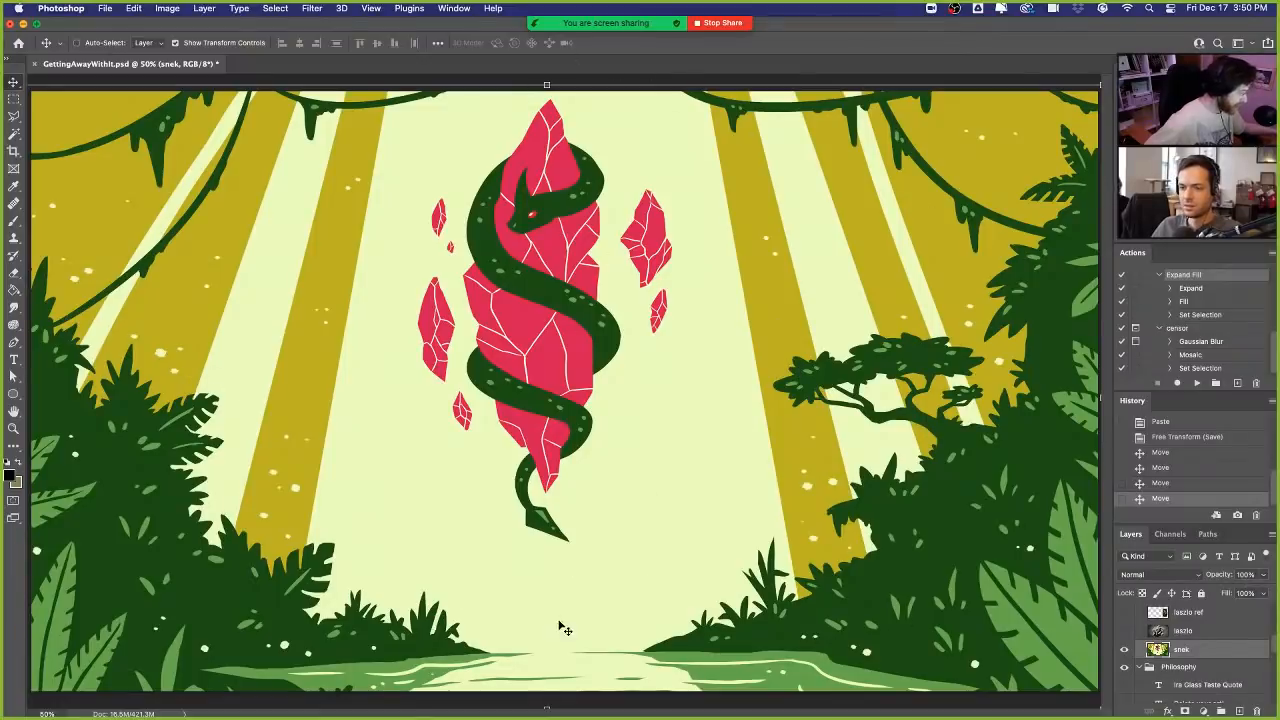
# - Shift the snek artwork slightly right and down so it still fills the canvas
pyautogui.moveTo(686, 586); pyautogui.dragTo(715, 519)
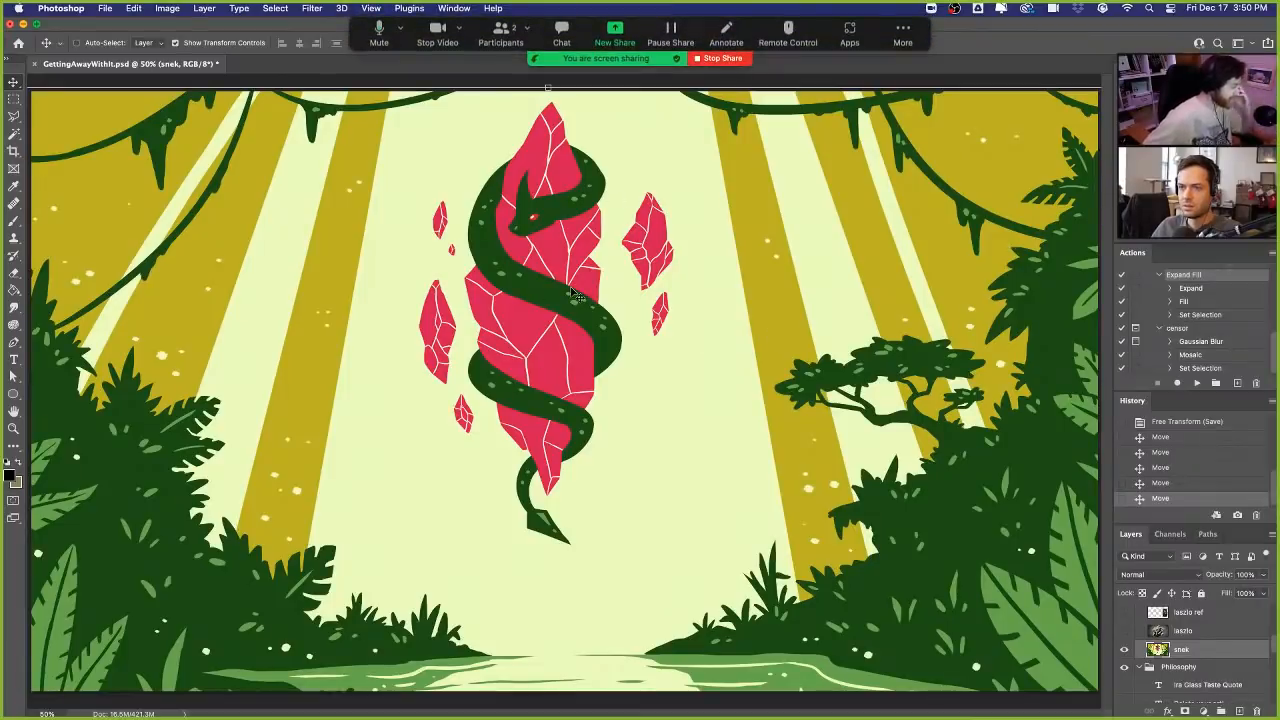
pyautogui.moveTo(519, 330); pyautogui.dragTo(533, 327)
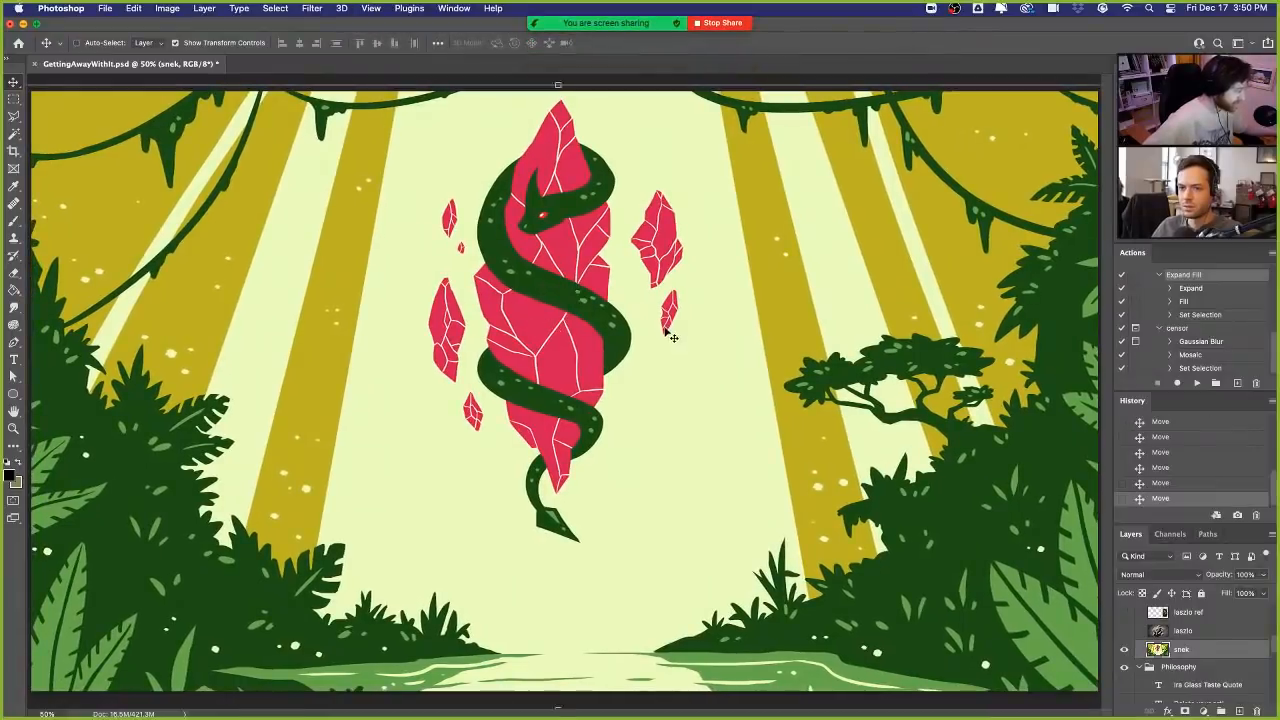
pyautogui.moveTo(665, 336); pyautogui.dragTo(669, 337)
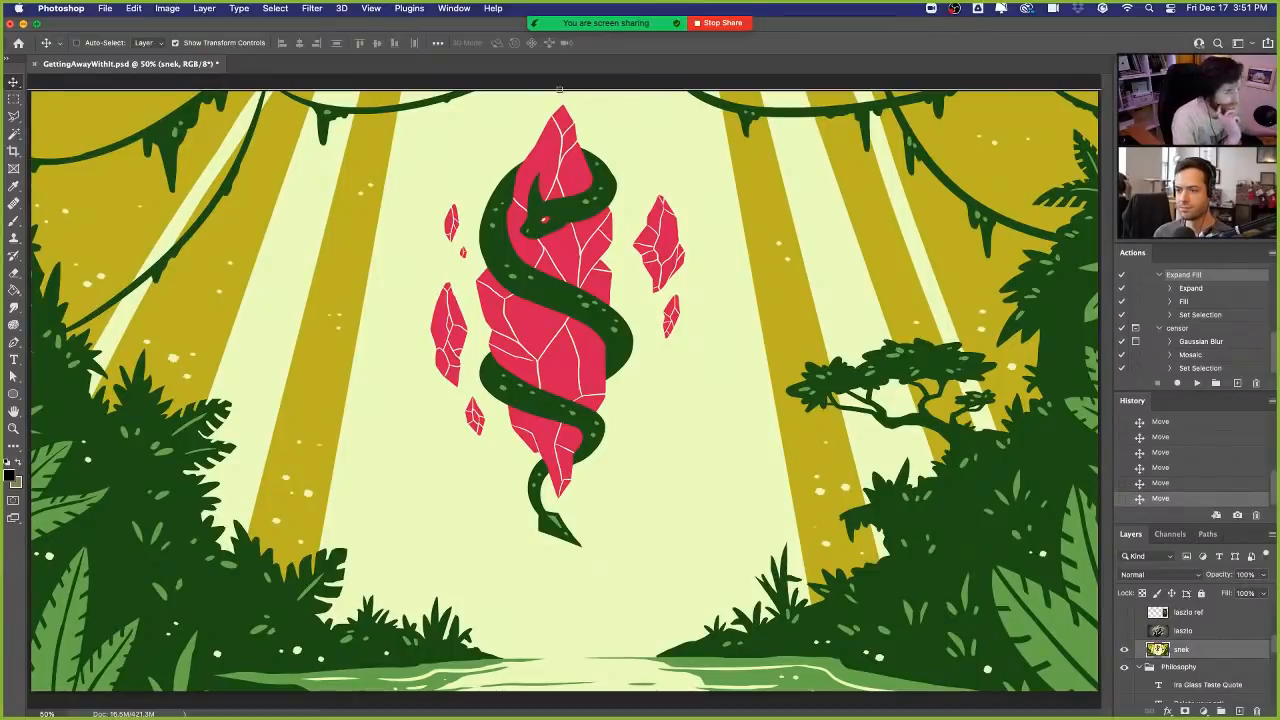
# - Hide the snek artwork and show the Goal group slide asking what the goal of the piece is
pyautogui.click(1124, 649)
pyautogui.scroll(-1, 1208, 650)
pyautogui.scroll(-3, 1208, 651)
pyautogui.click(1124, 631)
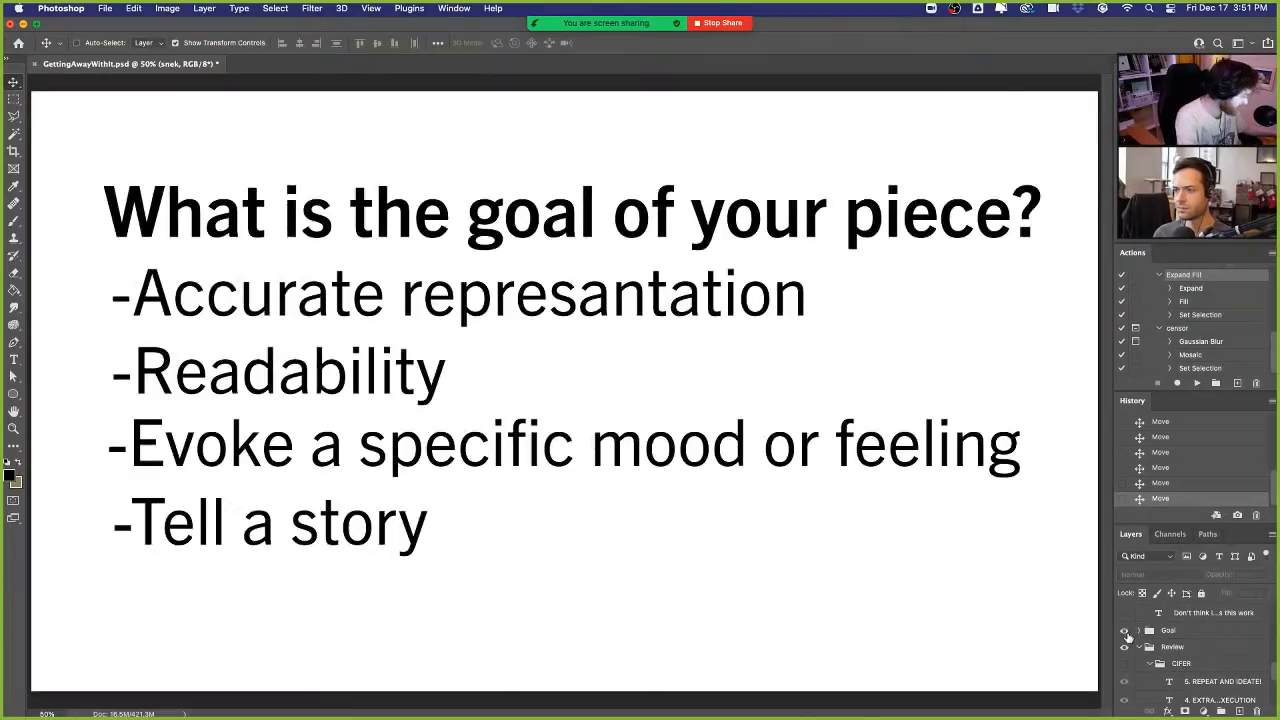
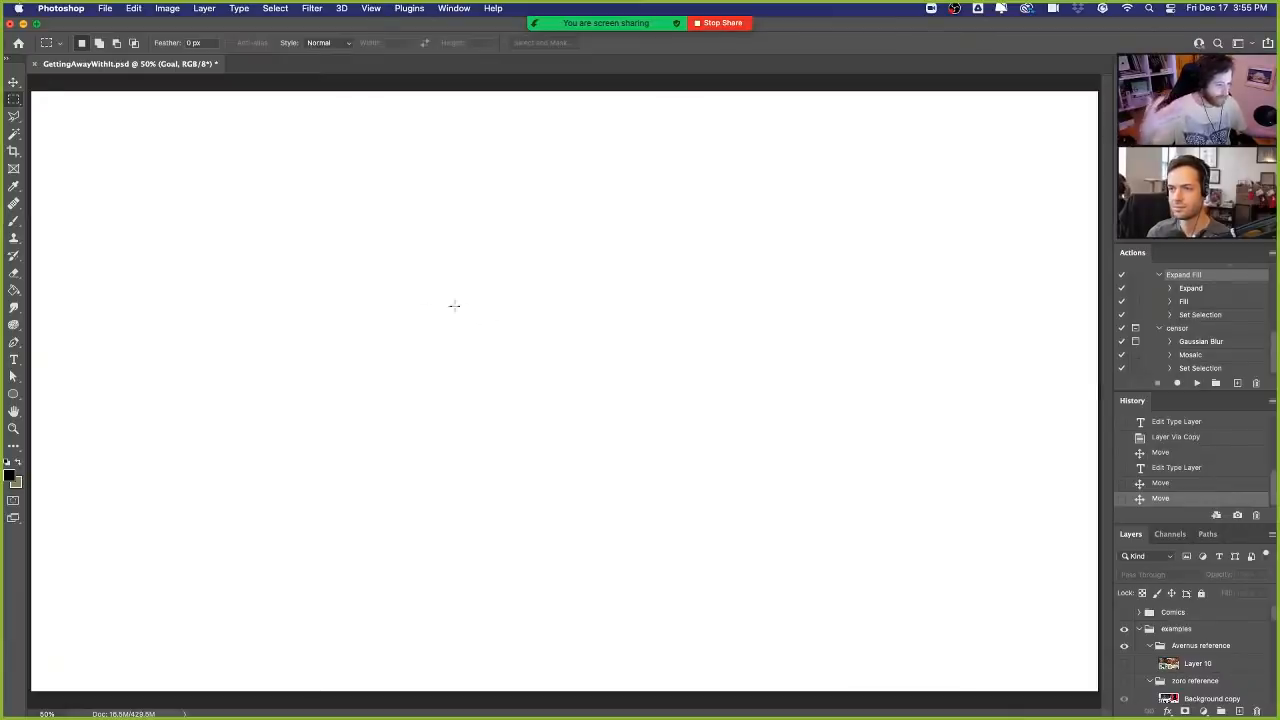
# - Set up the Brush tool with the Inker: Brush preset from the Frenden pencils and inks set
pyautogui.click(14, 220)
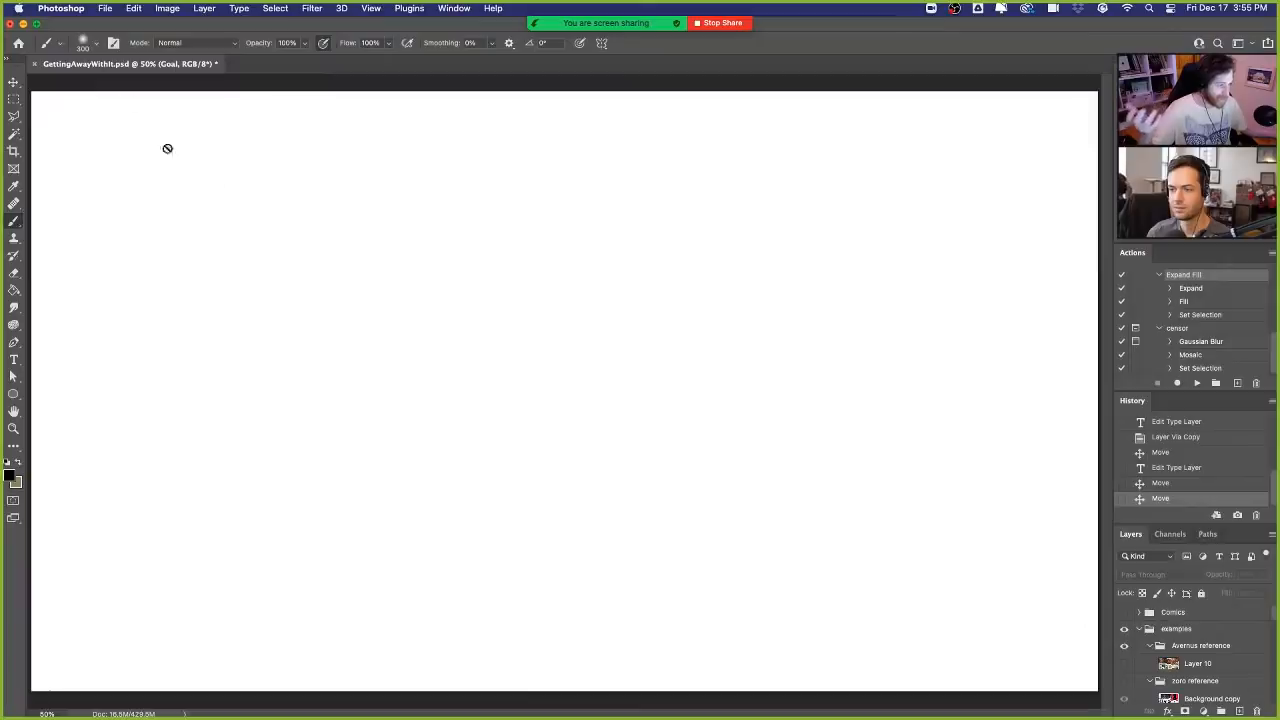
pyautogui.click(97, 46)
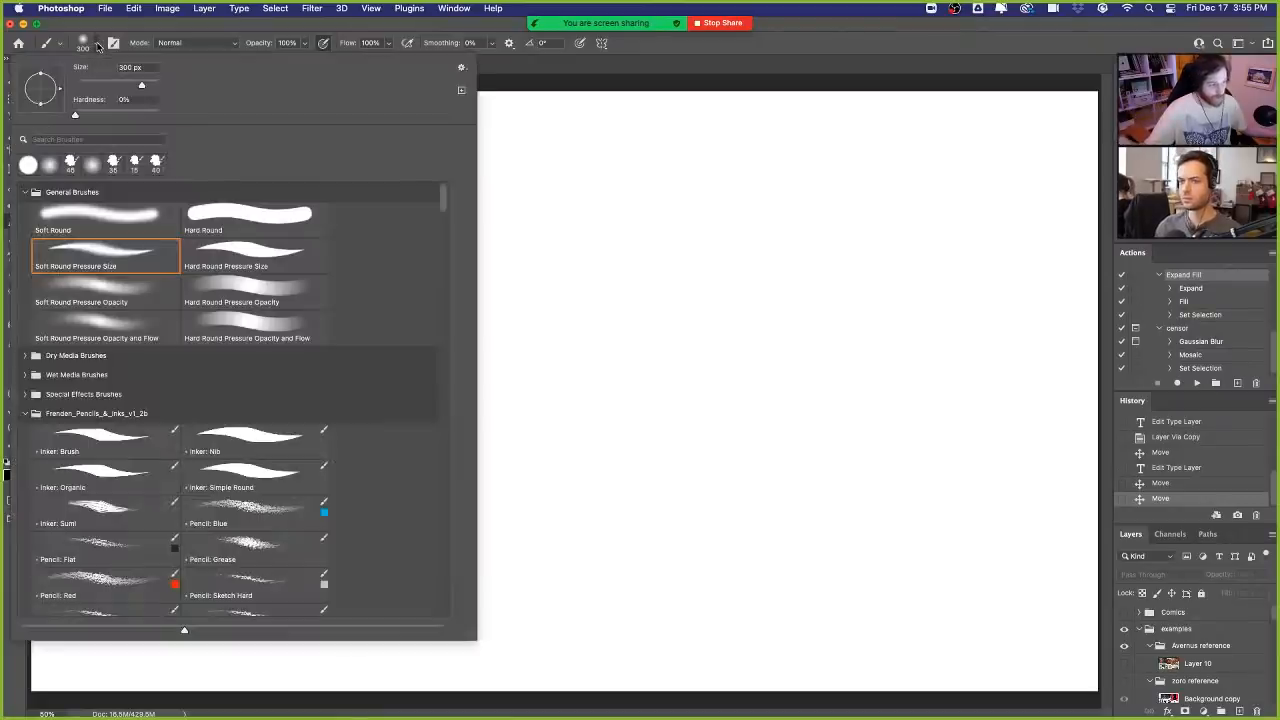
pyautogui.click(124, 438)
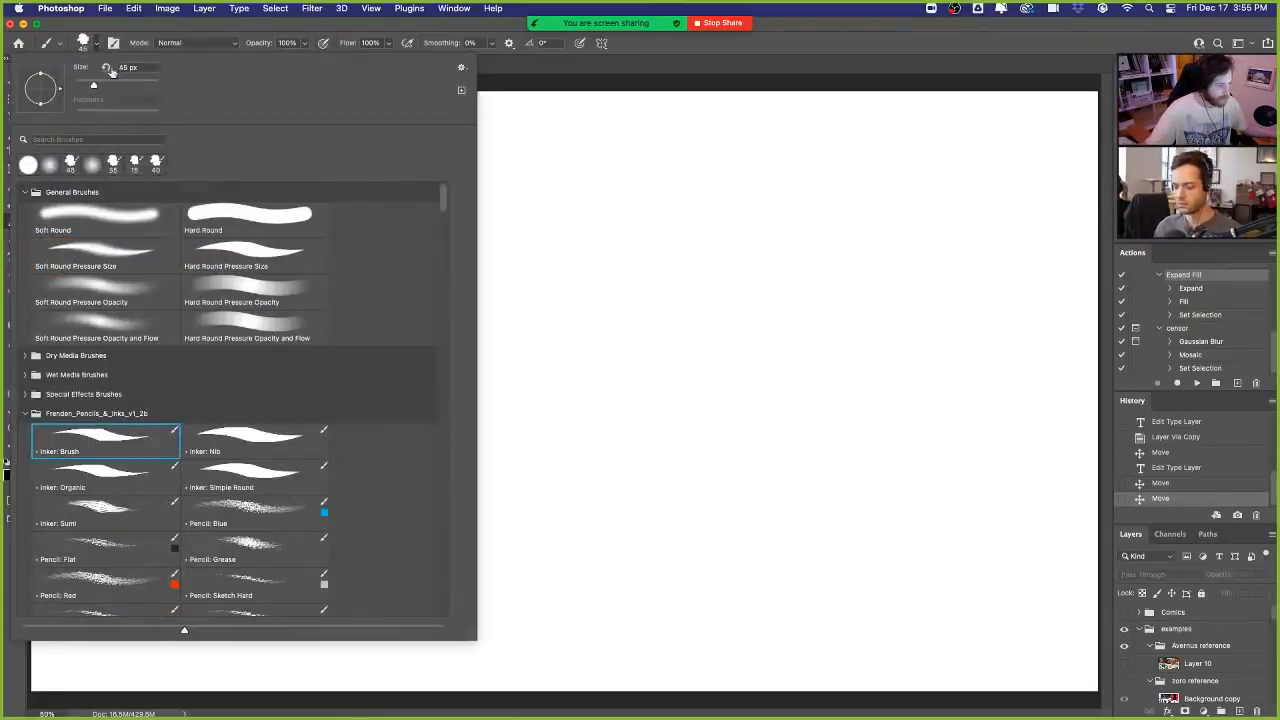
pyautogui.click(100, 48)
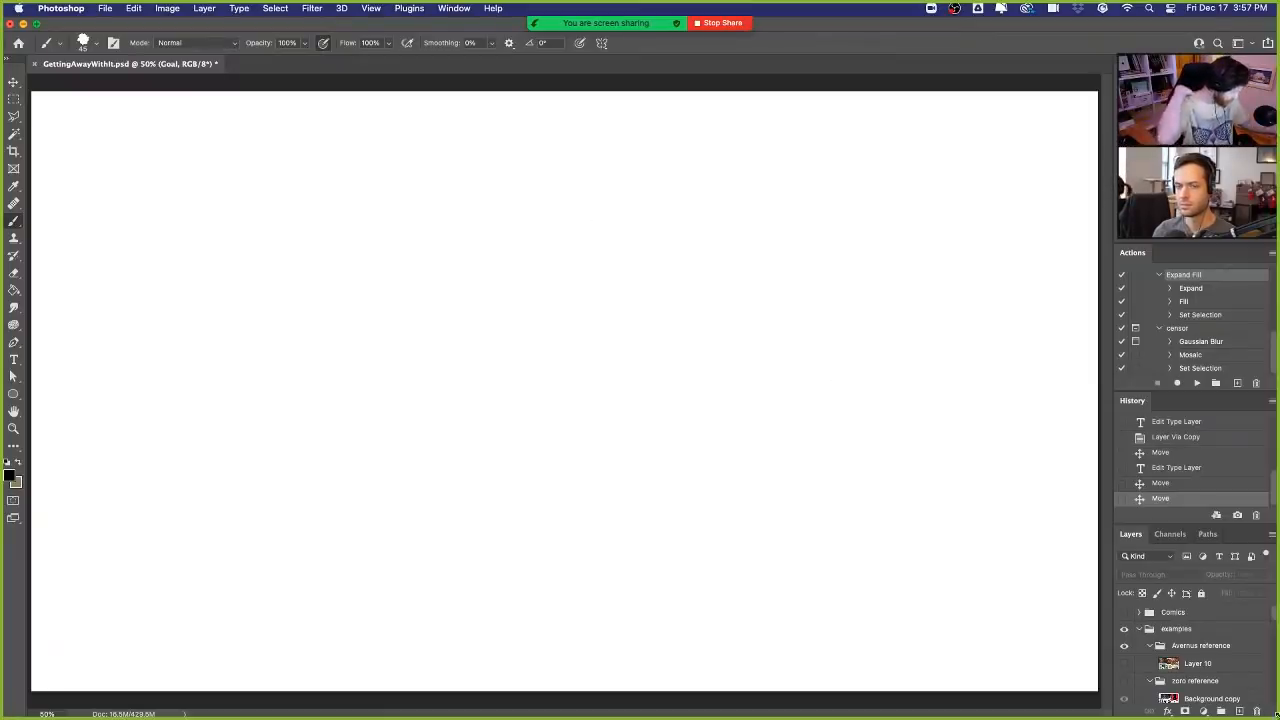
# - Show the Avernus poster in the lel layer briefly, then hide it again
pyautogui.scroll(-3, 1218, 680)
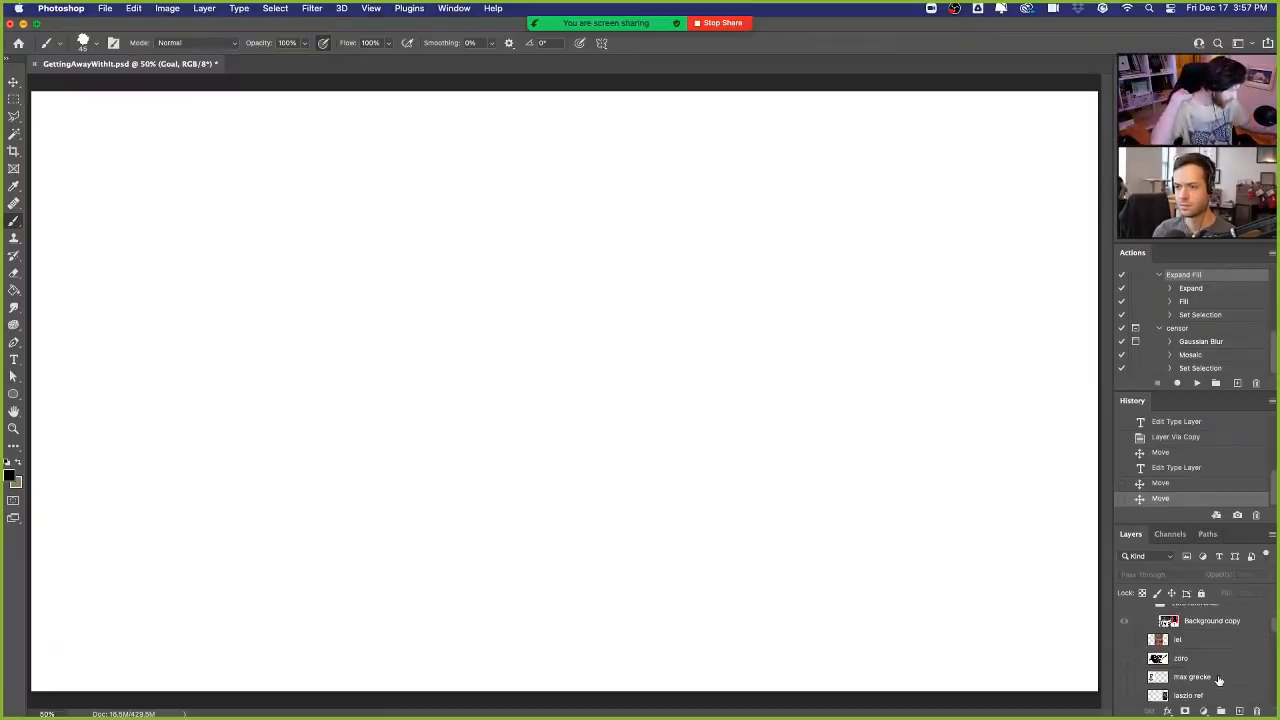
pyautogui.click(1124, 640)
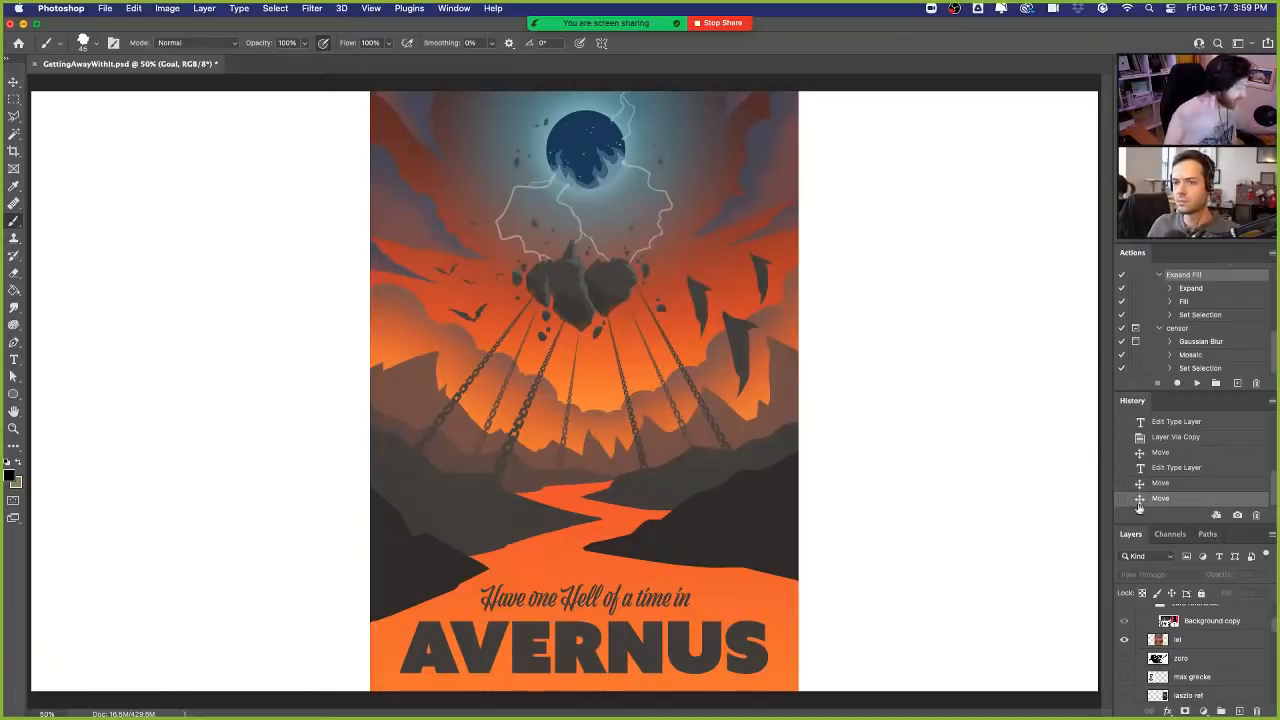
pyautogui.click(1125, 641)
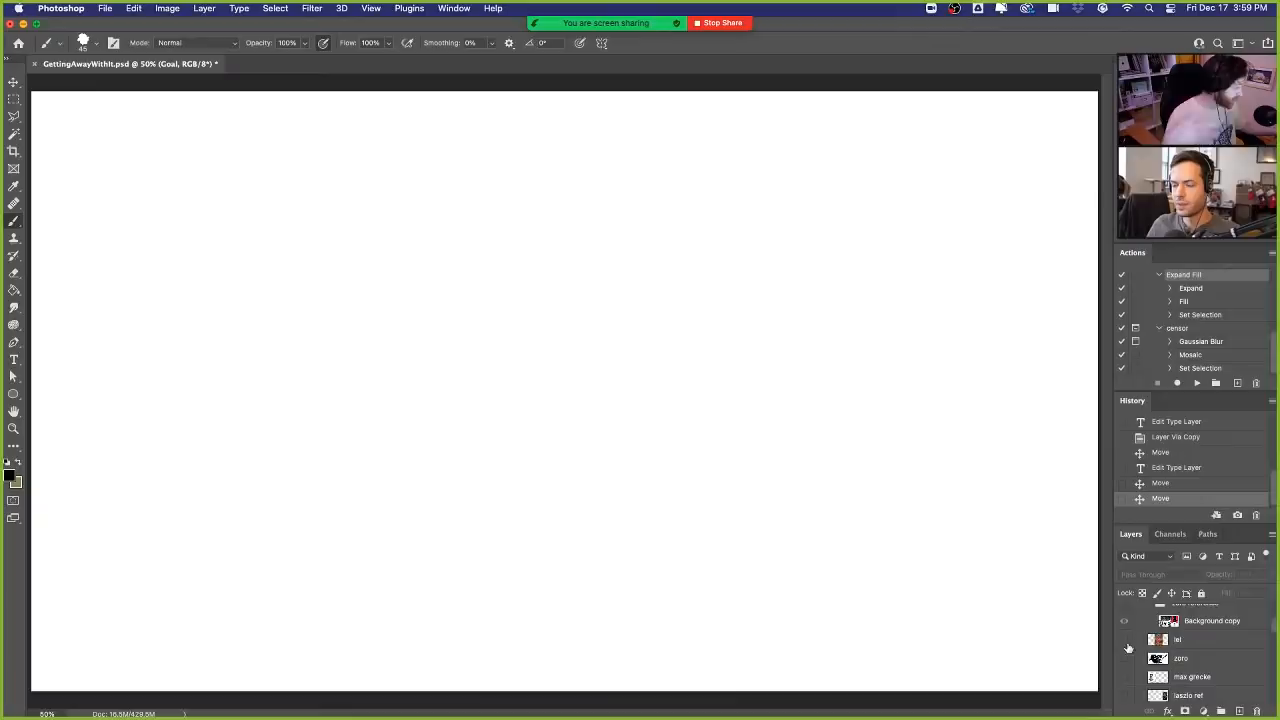
pyautogui.scroll(3, 1130, 645)
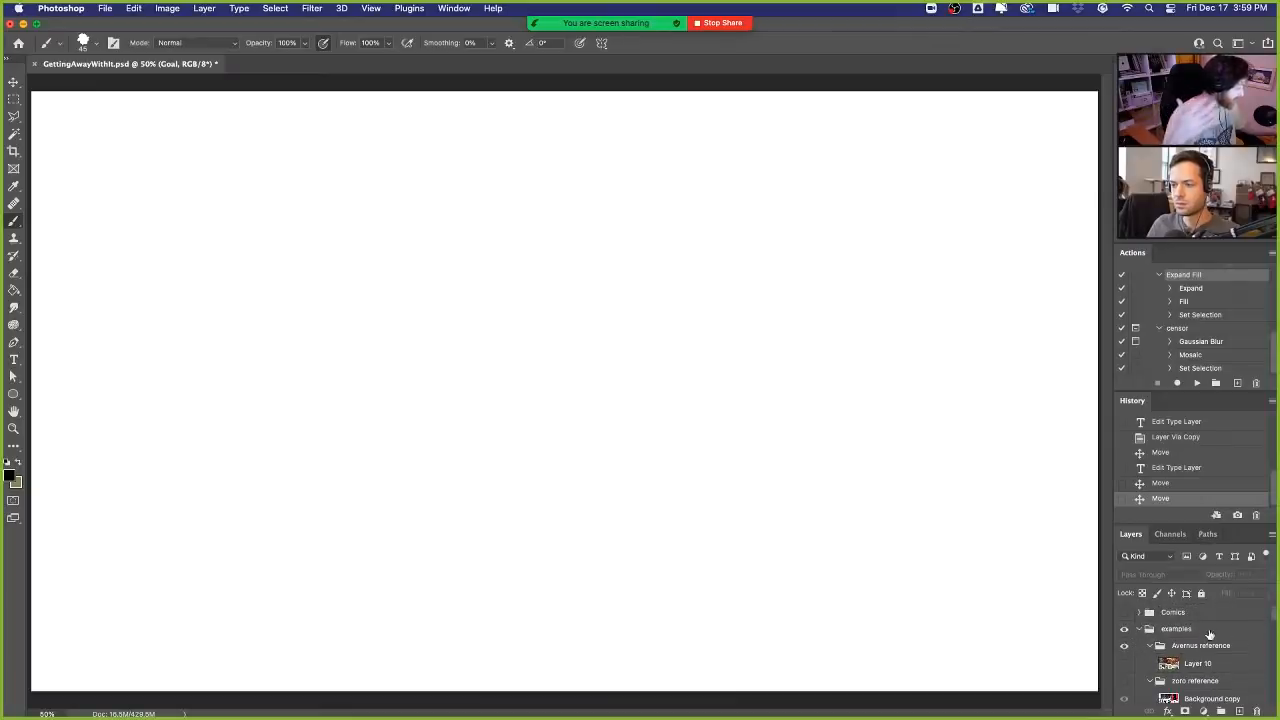
# - Add a new layer above the Comics group and prepare a 30 px brush with a blue foreground colour
pyautogui.click(1220, 629)
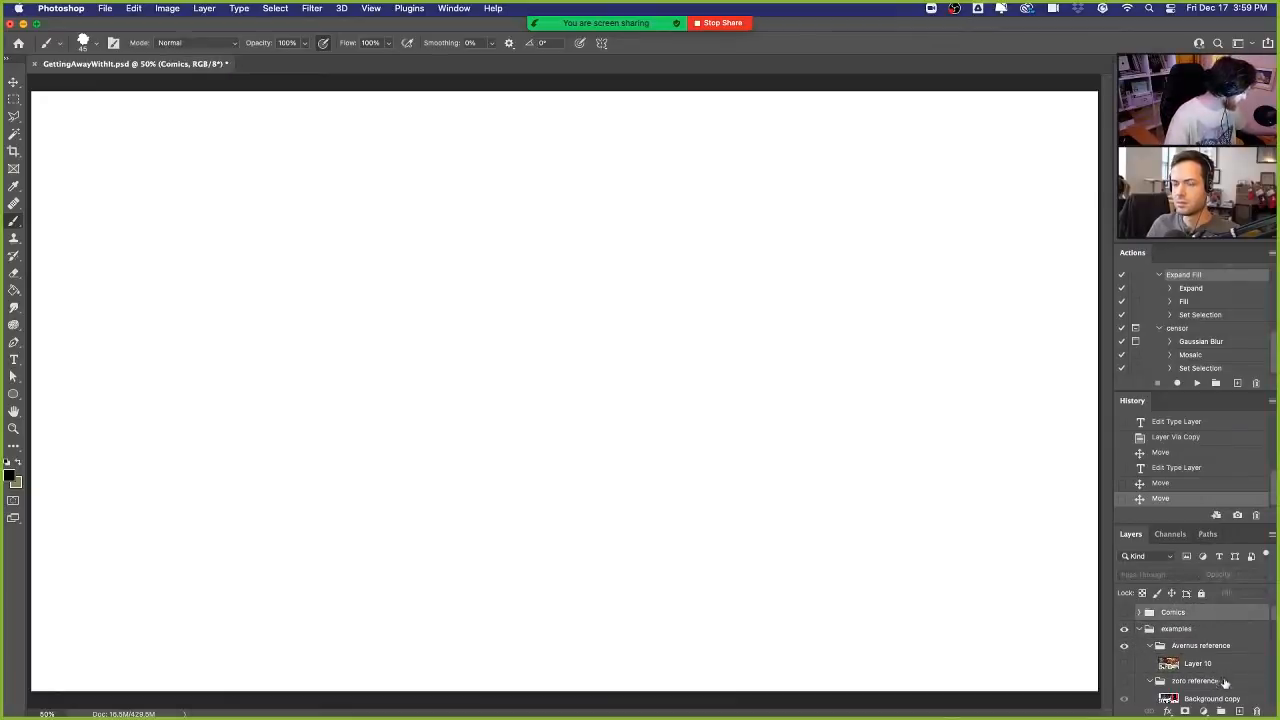
pyautogui.click(1240, 710)
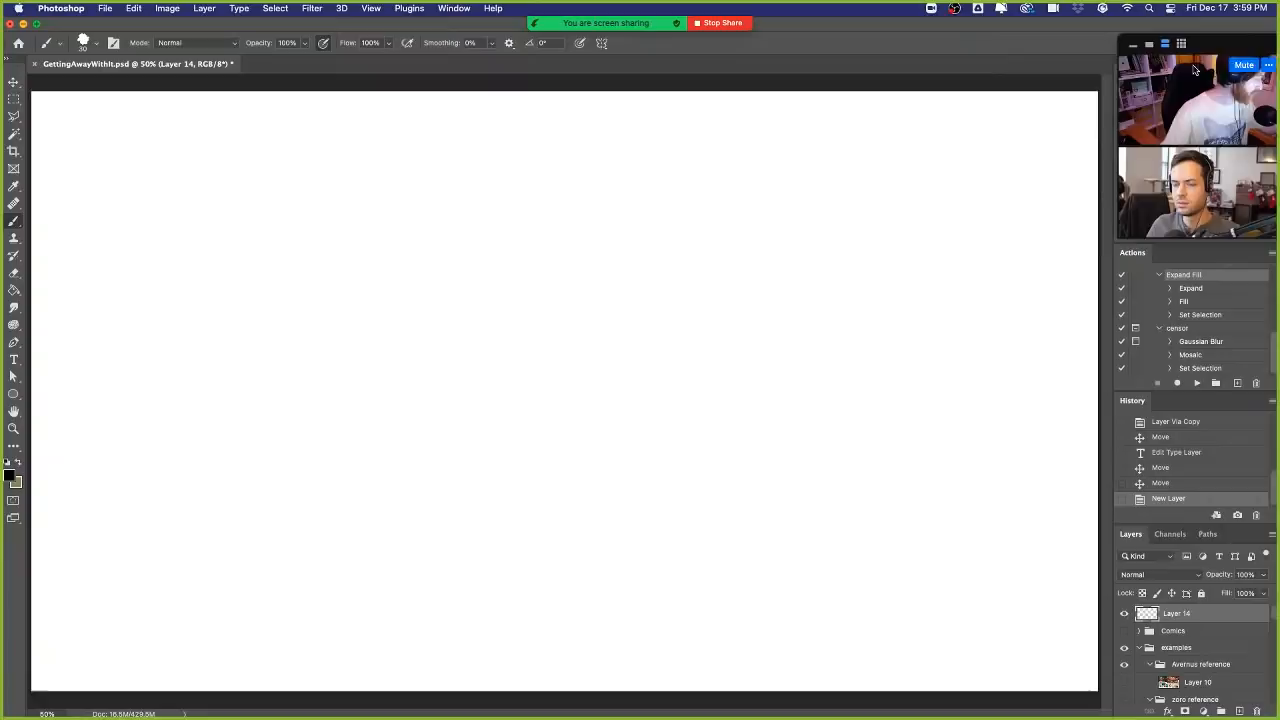
pyautogui.moveTo(1215, 44); pyautogui.dragTo(1233, 65)
pyautogui.click(1259, 140)
pyautogui.click(1199, 132)
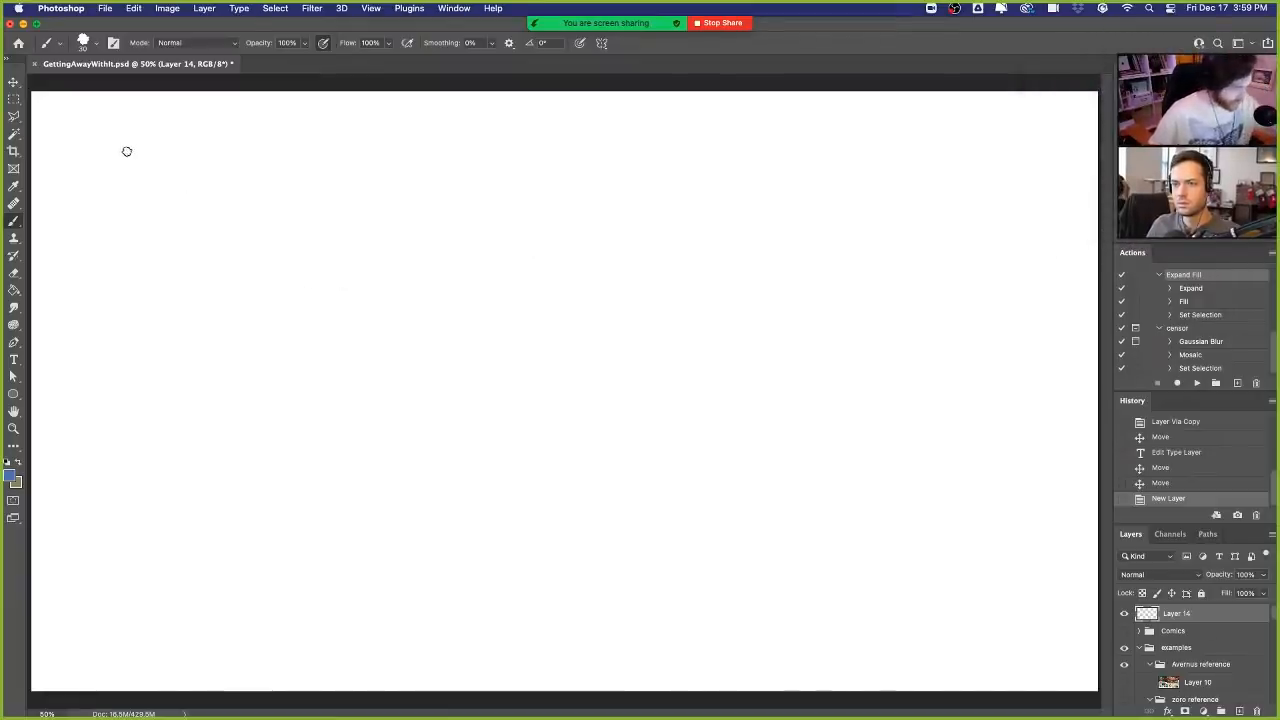
# - Draw a blue rectangular thumbnail frame in the upper-left area of the canvas and clean up its corners
pyautogui.moveTo(84, 135); pyautogui.dragTo(331, 135)
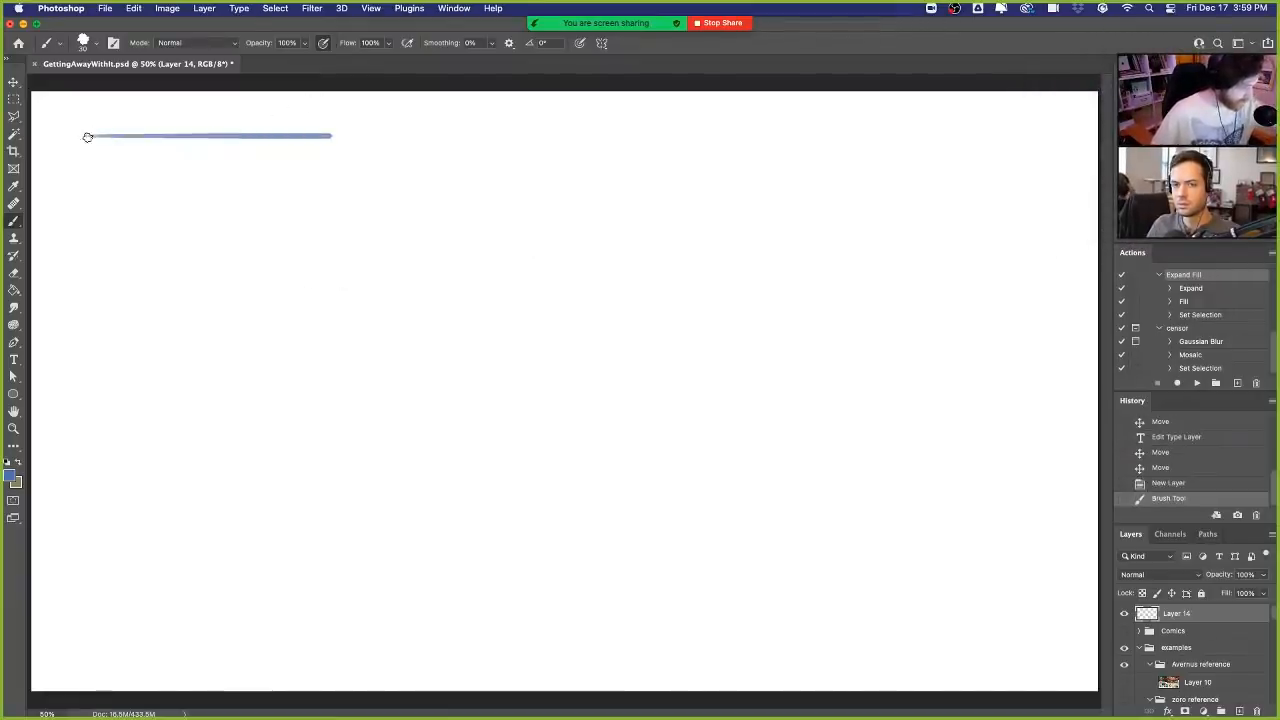
pyautogui.moveTo(86, 134)
pyautogui.mouseDown()
pyautogui.moveTo(104, 267)
pyautogui.moveTo(119, 267)
pyautogui.moveTo(95, 285)
pyautogui.moveTo(346, 267)
pyautogui.mouseUp()
pyautogui.moveTo(334, 136)
pyautogui.mouseDown()
pyautogui.moveTo(336, 306)
pyautogui.moveTo(348, 284)
pyautogui.mouseUp()
pyautogui.moveTo(346, 296); pyautogui.dragTo(326, 306)
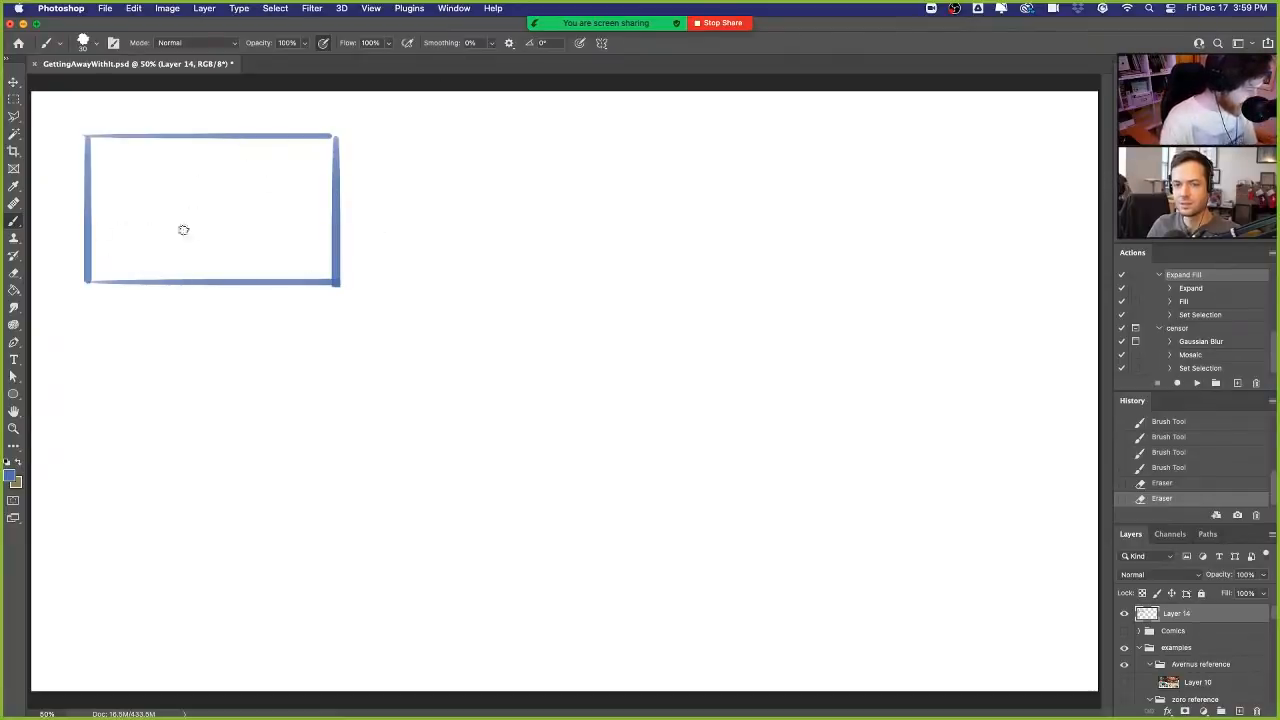
# - Sketch two overlapping hills across the first frame and a small sun with rays in its sky
pyautogui.moveTo(88, 241)
pyautogui.mouseDown()
pyautogui.moveTo(221, 232)
pyautogui.moveTo(300, 247)
pyautogui.mouseUp()
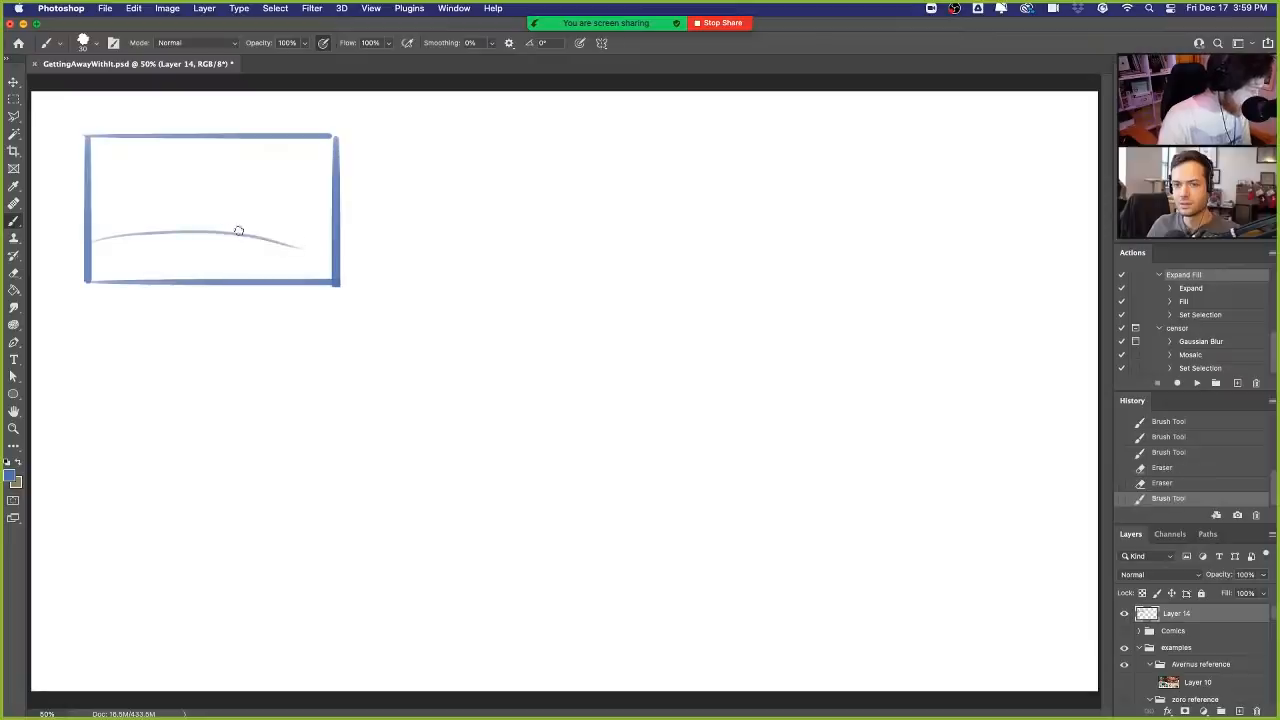
pyautogui.moveTo(225, 232); pyautogui.dragTo(335, 216)
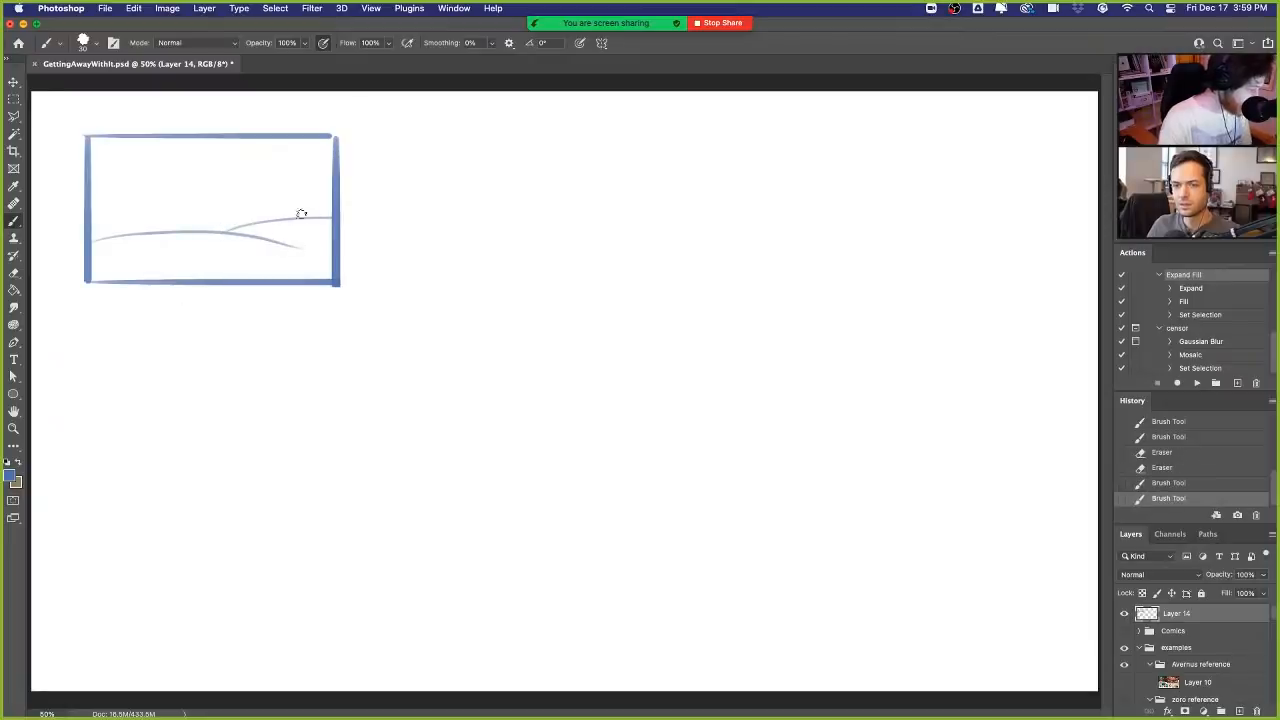
pyautogui.moveTo(147, 168)
pyautogui.mouseDown()
pyautogui.moveTo(165, 190)
pyautogui.moveTo(187, 174)
pyautogui.moveTo(182, 152)
pyautogui.mouseUp()
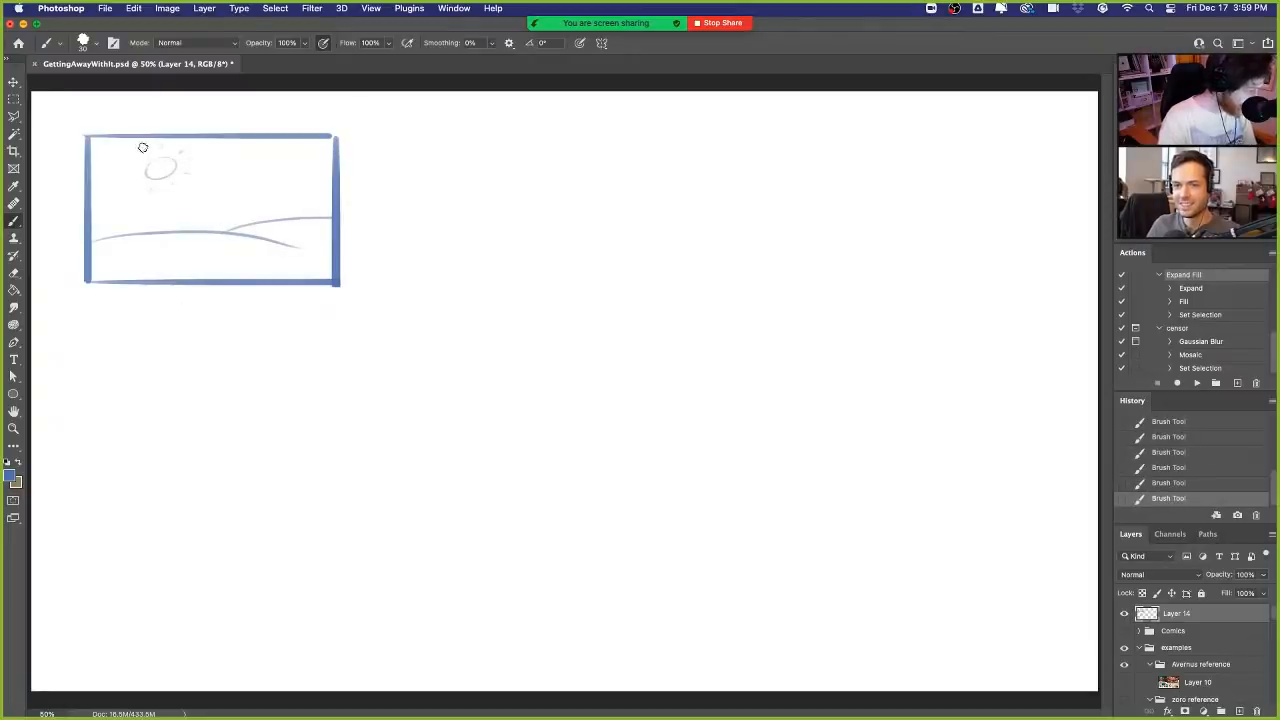
# - Sketch a small house on the first frame's right hill with smoke rising from its chimney
pyautogui.moveTo(269, 217)
pyautogui.mouseDown()
pyautogui.moveTo(267, 203)
pyautogui.moveTo(308, 196)
pyautogui.mouseUp()
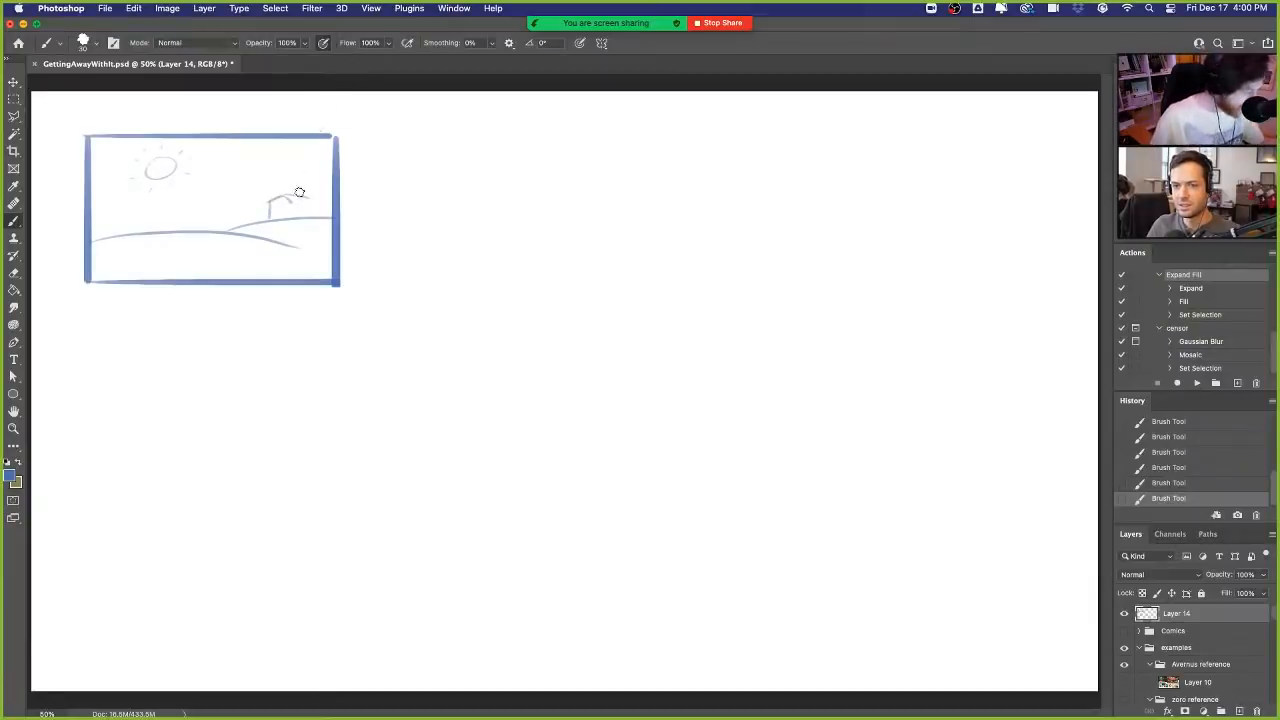
pyautogui.moveTo(286, 195)
pyautogui.mouseDown()
pyautogui.moveTo(310, 197)
pyautogui.moveTo(312, 218)
pyautogui.moveTo(270, 220)
pyautogui.moveTo(268, 200)
pyautogui.moveTo(284, 192)
pyautogui.moveTo(309, 201)
pyautogui.mouseUp()
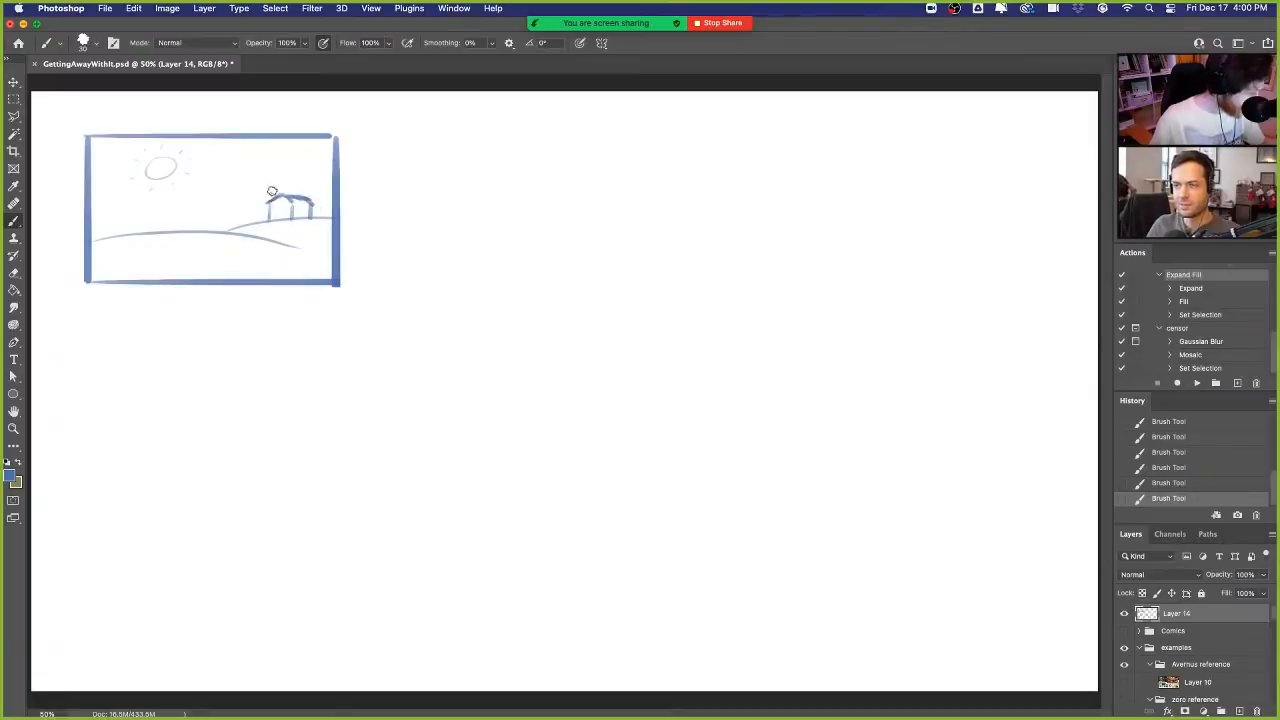
pyautogui.moveTo(273, 186)
pyautogui.mouseDown()
pyautogui.moveTo(278, 166)
pyautogui.moveTo(281, 178)
pyautogui.moveTo(294, 161)
pyautogui.moveTo(307, 175)
pyautogui.mouseUp()
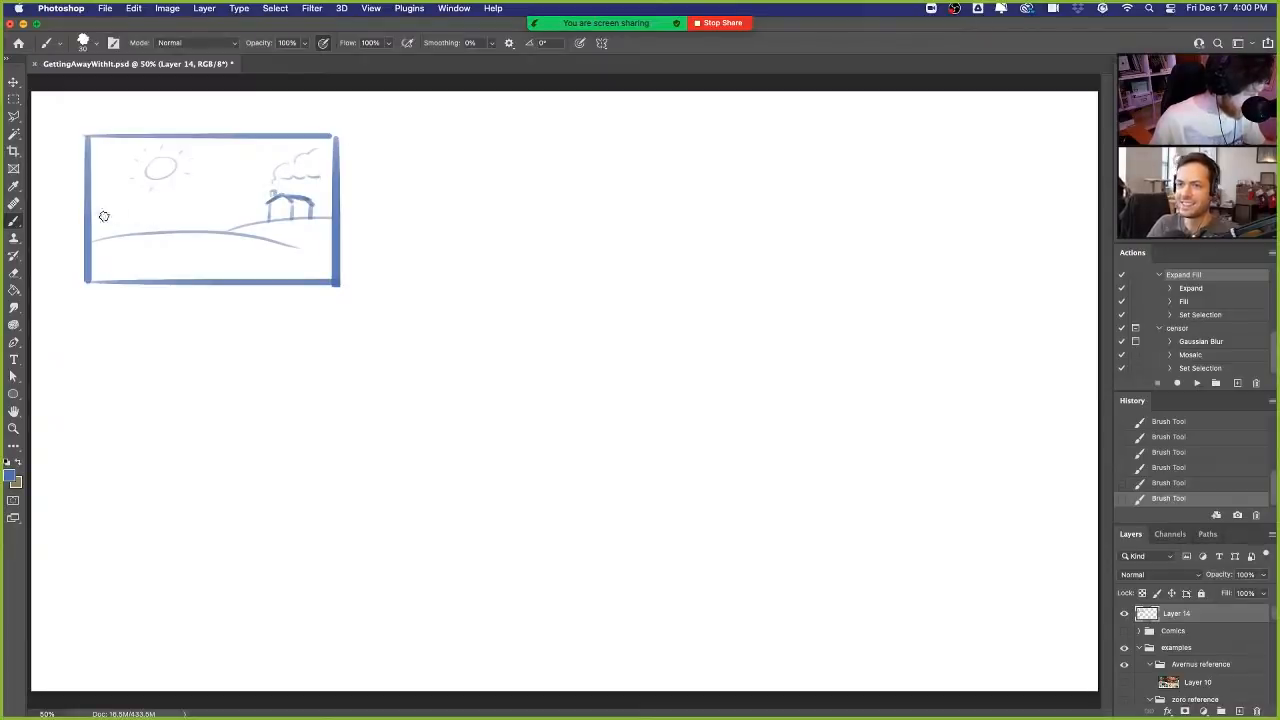
# - Add bushes at the first frame's left edge, around the house and in the lower-right foreground
pyautogui.moveTo(92, 218)
pyautogui.mouseDown()
pyautogui.moveTo(117, 214)
pyautogui.moveTo(124, 228)
pyautogui.mouseUp()
pyautogui.moveTo(227, 222); pyautogui.dragTo(332, 181)
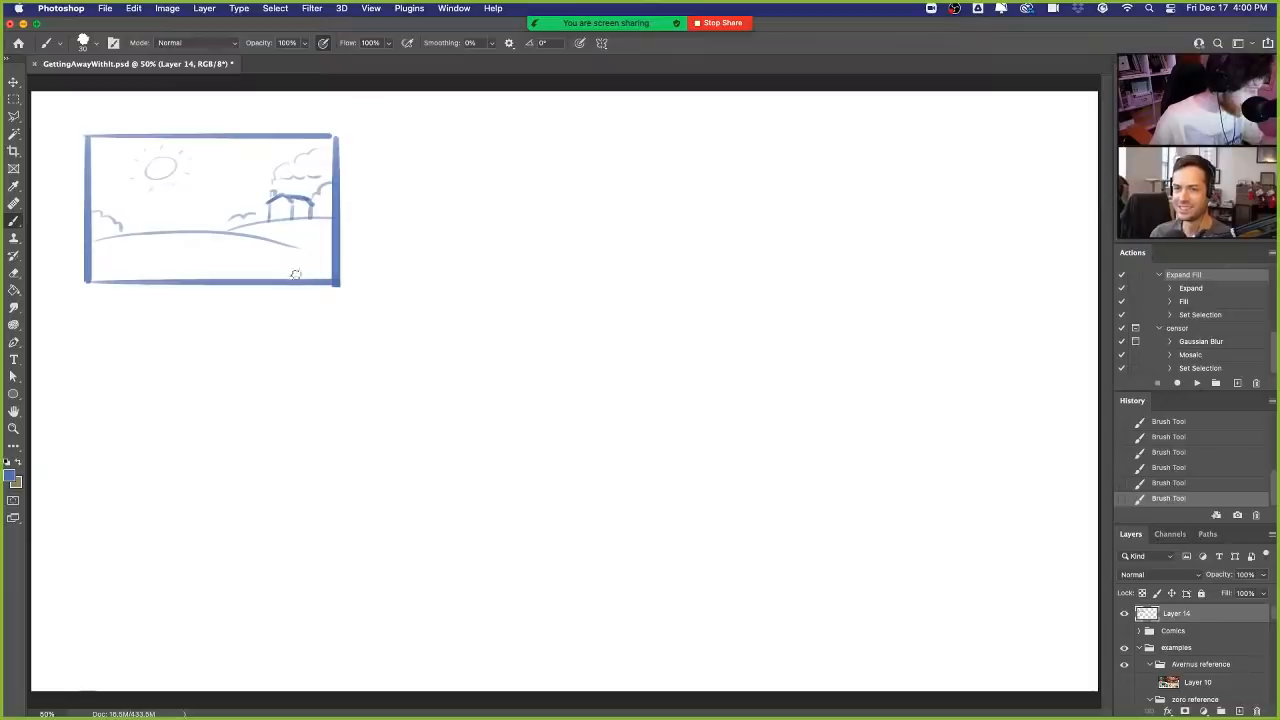
pyautogui.moveTo(286, 270); pyautogui.dragTo(332, 245)
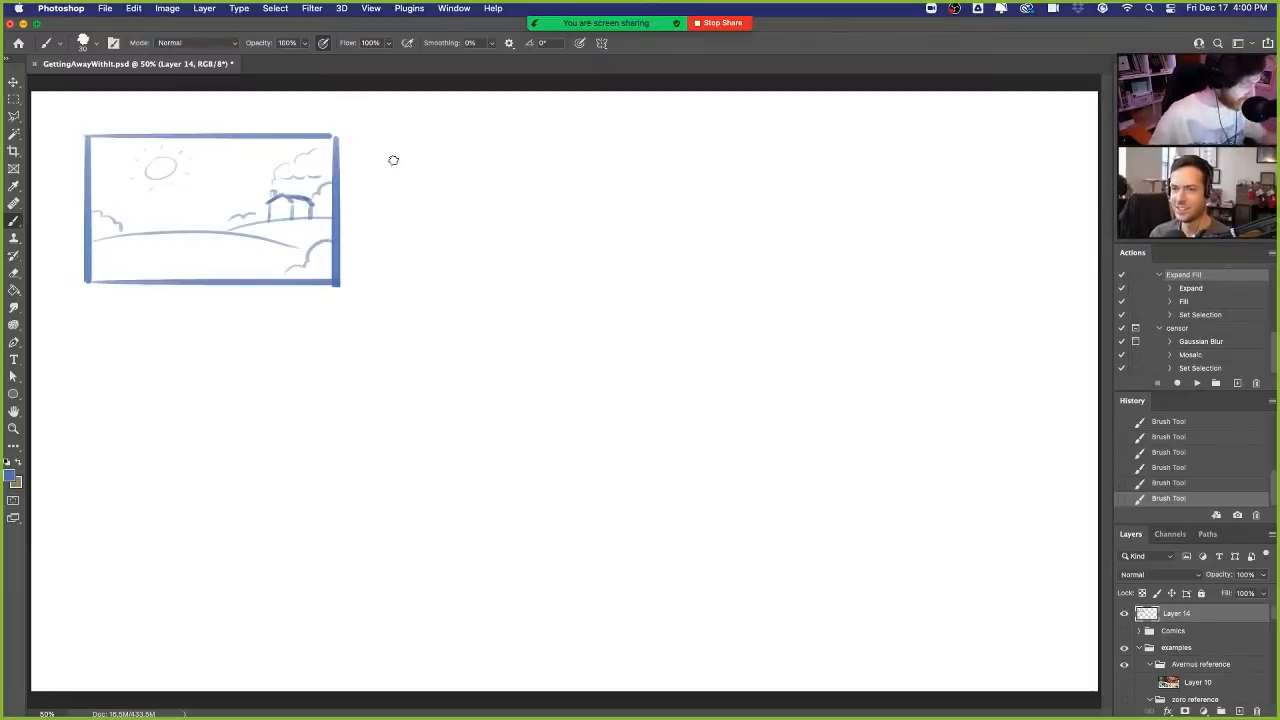
# - Draw a second frame beside the first and sketch low hills with a tiny house near its lower edge
pyautogui.moveTo(372, 136)
pyautogui.mouseDown()
pyautogui.moveTo(388, 277)
pyautogui.moveTo(471, 139)
pyautogui.moveTo(675, 153)
pyautogui.moveTo(640, 215)
pyautogui.moveTo(638, 283)
pyautogui.mouseUp()
pyautogui.moveTo(374, 289); pyautogui.dragTo(661, 289)
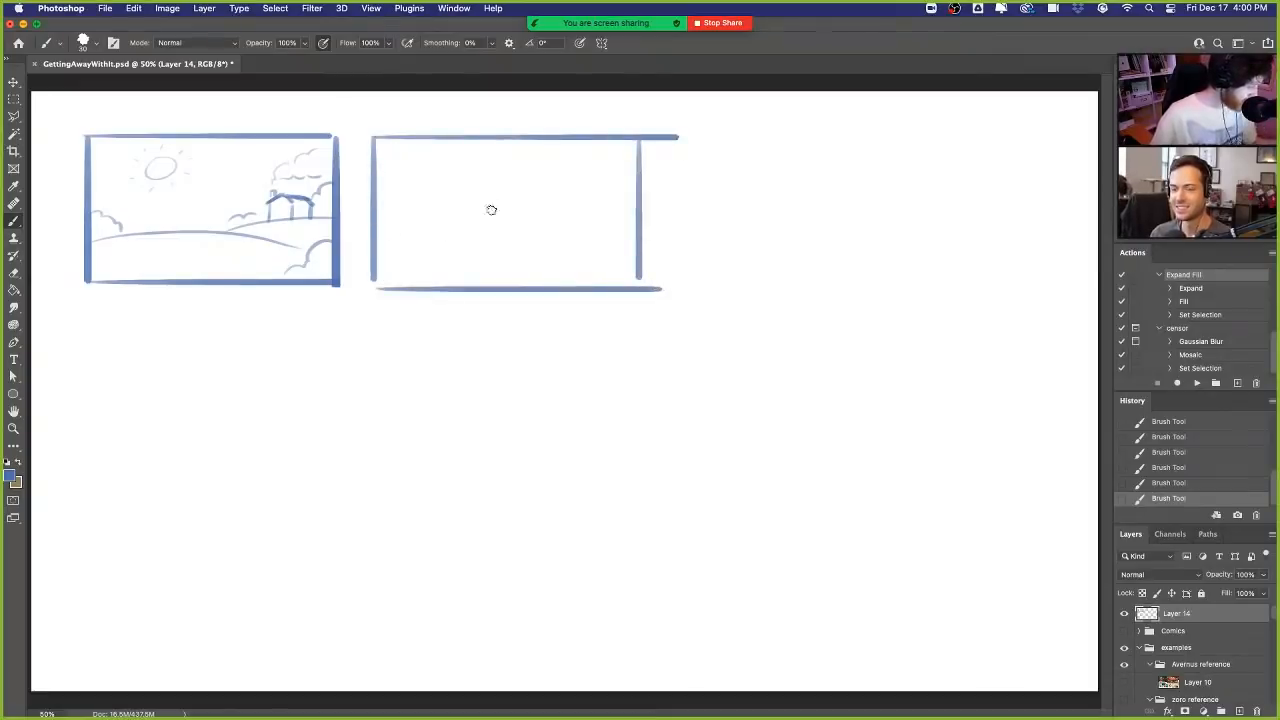
pyautogui.moveTo(372, 274)
pyautogui.mouseDown()
pyautogui.moveTo(430, 263)
pyautogui.moveTo(531, 278)
pyautogui.moveTo(524, 262)
pyautogui.moveTo(620, 258)
pyautogui.mouseUp()
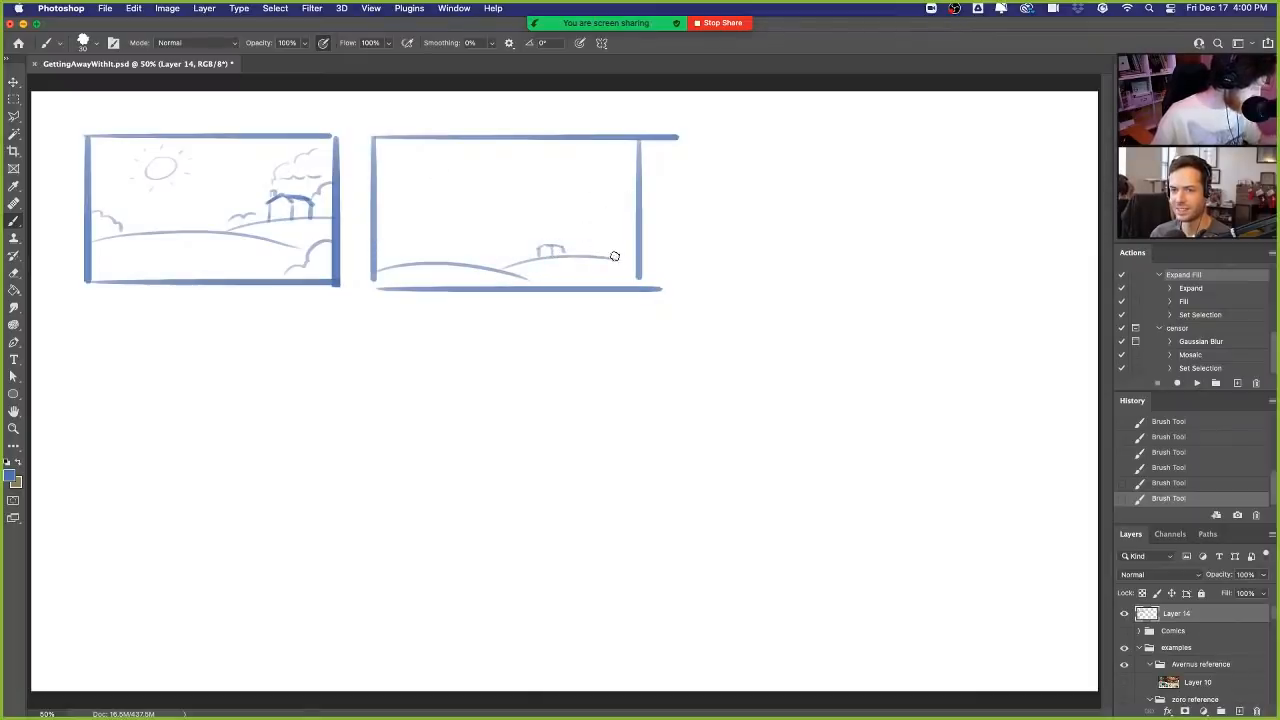
# - Sketch a towering jagged mountain behind the second frame's hills, with clouds around its peak
pyautogui.moveTo(374, 246)
pyautogui.mouseDown()
pyautogui.moveTo(410, 190)
pyautogui.moveTo(422, 210)
pyautogui.moveTo(429, 198)
pyautogui.moveTo(439, 149)
pyautogui.moveTo(530, 260)
pyautogui.mouseUp()
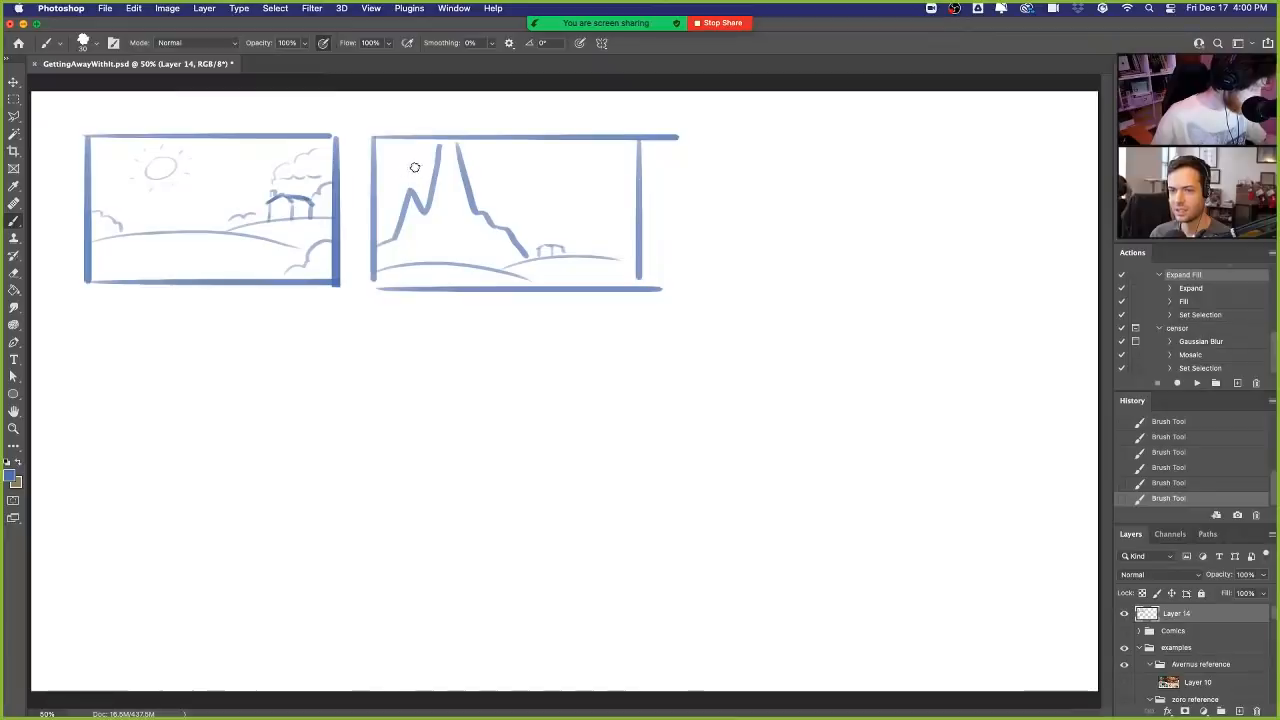
pyautogui.moveTo(392, 171)
pyautogui.mouseDown()
pyautogui.moveTo(510, 163)
pyautogui.moveTo(504, 174)
pyautogui.mouseUp()
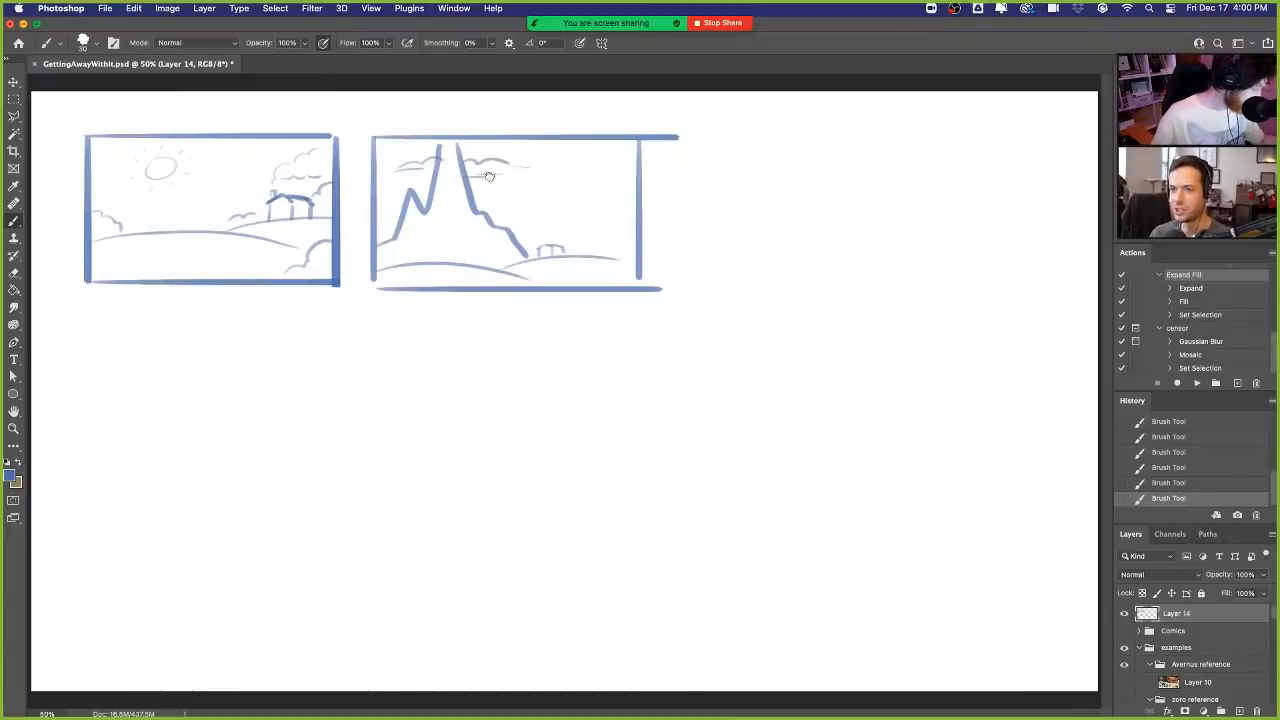
pyautogui.moveTo(478, 185)
pyautogui.mouseDown()
pyautogui.moveTo(649, 172)
pyautogui.moveTo(510, 171)
pyautogui.moveTo(564, 168)
pyautogui.mouseUp()
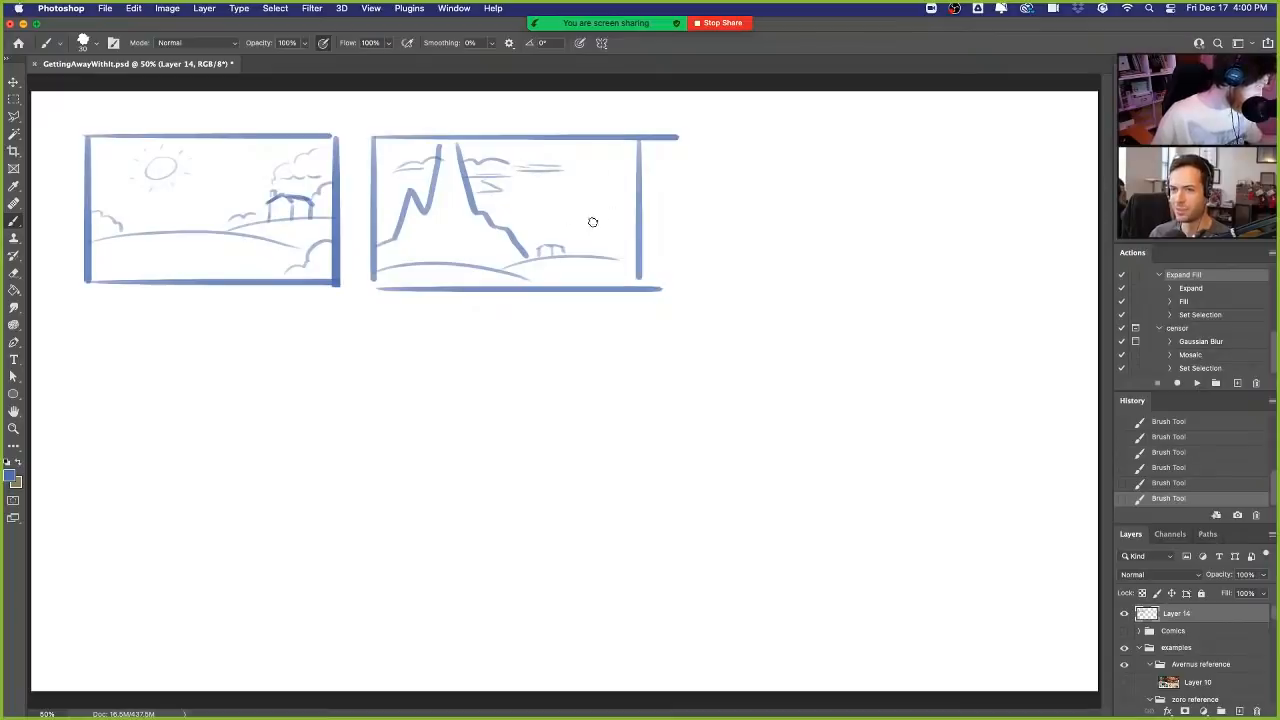
# - Add a steep mountain slope along the second frame's right side and darken the left peak and tiny house
pyautogui.moveTo(584, 244)
pyautogui.mouseDown()
pyautogui.moveTo(607, 227)
pyautogui.moveTo(636, 145)
pyautogui.mouseUp()
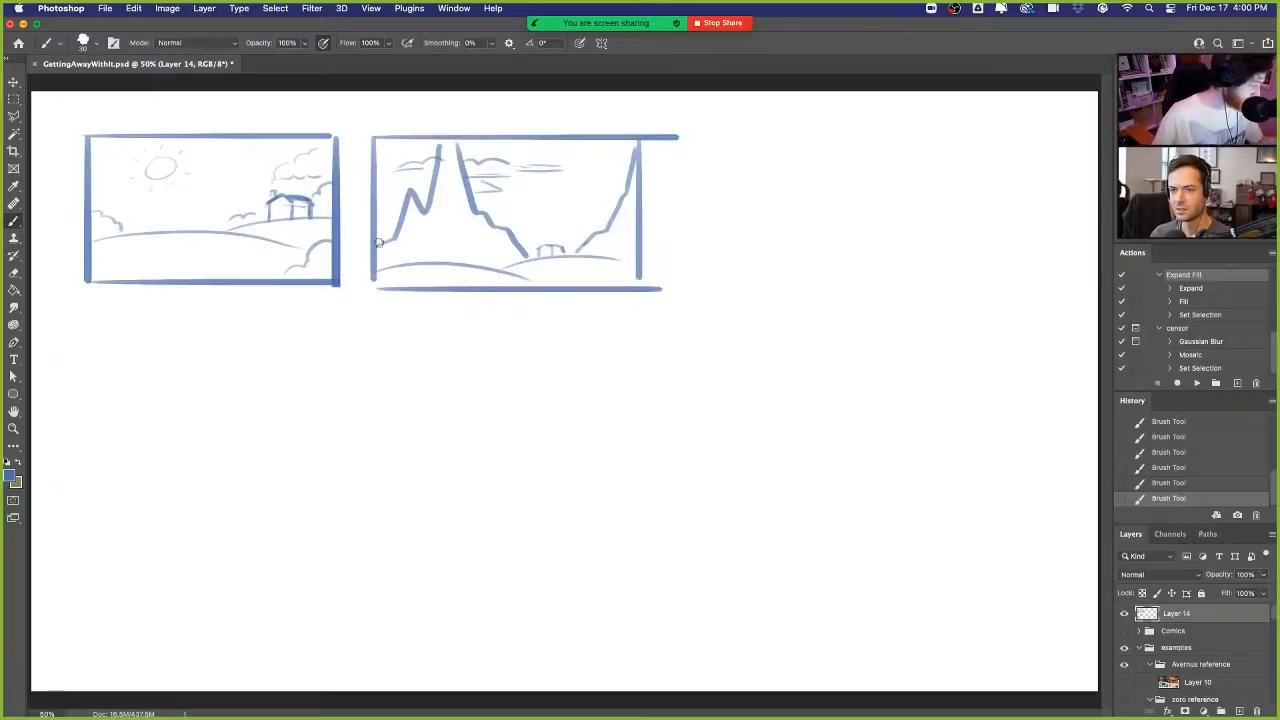
pyautogui.moveTo(379, 242); pyautogui.dragTo(430, 188)
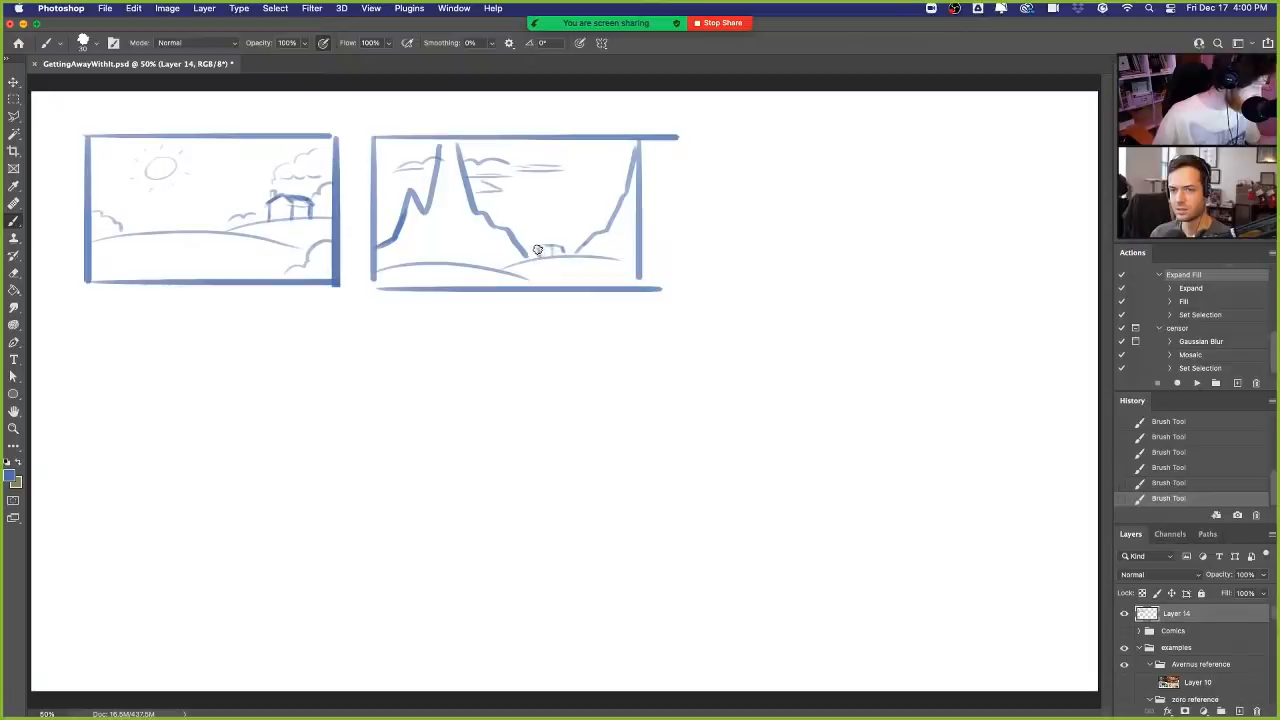
pyautogui.moveTo(551, 250); pyautogui.dragTo(562, 250)
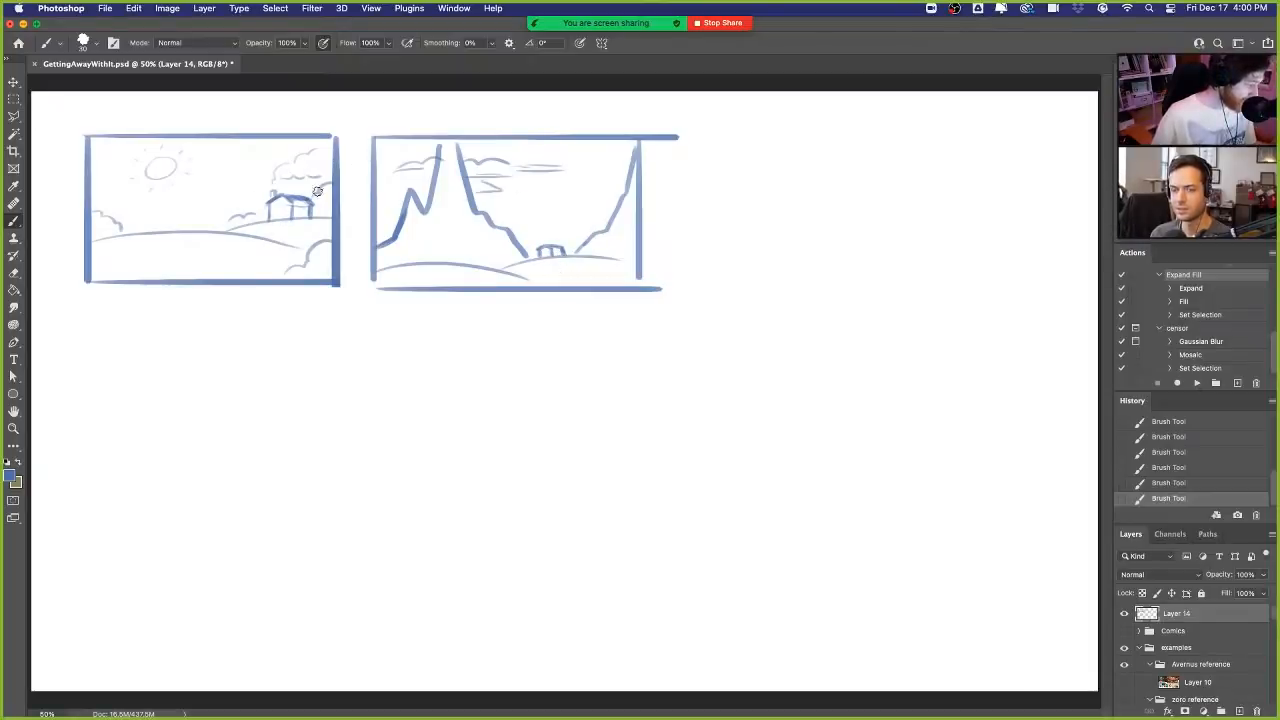
# - Draw a third frame beneath the first and sketch a large close-up house on a ground line inside it
pyautogui.moveTo(88, 322)
pyautogui.mouseDown()
pyautogui.moveTo(91, 401)
pyautogui.moveTo(87, 323)
pyautogui.moveTo(327, 314)
pyautogui.moveTo(335, 461)
pyautogui.mouseUp()
pyautogui.moveTo(86, 424)
pyautogui.mouseDown()
pyautogui.moveTo(88, 492)
pyautogui.moveTo(326, 491)
pyautogui.mouseUp()
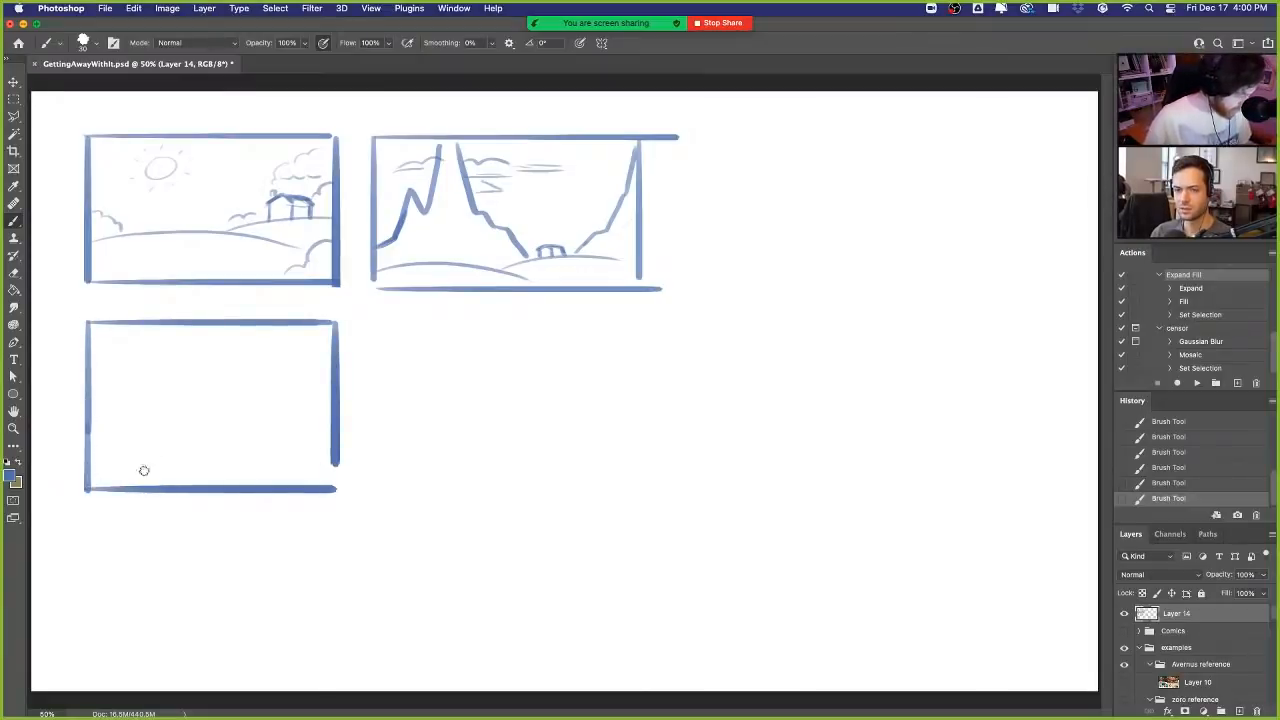
pyautogui.moveTo(133, 473); pyautogui.dragTo(332, 457)
pyautogui.moveTo(172, 418)
pyautogui.mouseDown()
pyautogui.moveTo(175, 470)
pyautogui.moveTo(221, 394)
pyautogui.moveTo(252, 409)
pyautogui.moveTo(252, 462)
pyautogui.mouseUp()
pyautogui.moveTo(226, 391); pyautogui.dragTo(317, 400)
pyautogui.moveTo(252, 416); pyautogui.dragTo(302, 411)
pyautogui.moveTo(292, 401)
pyautogui.mouseDown()
pyautogui.moveTo(317, 411)
pyautogui.moveTo(312, 462)
pyautogui.mouseUp()
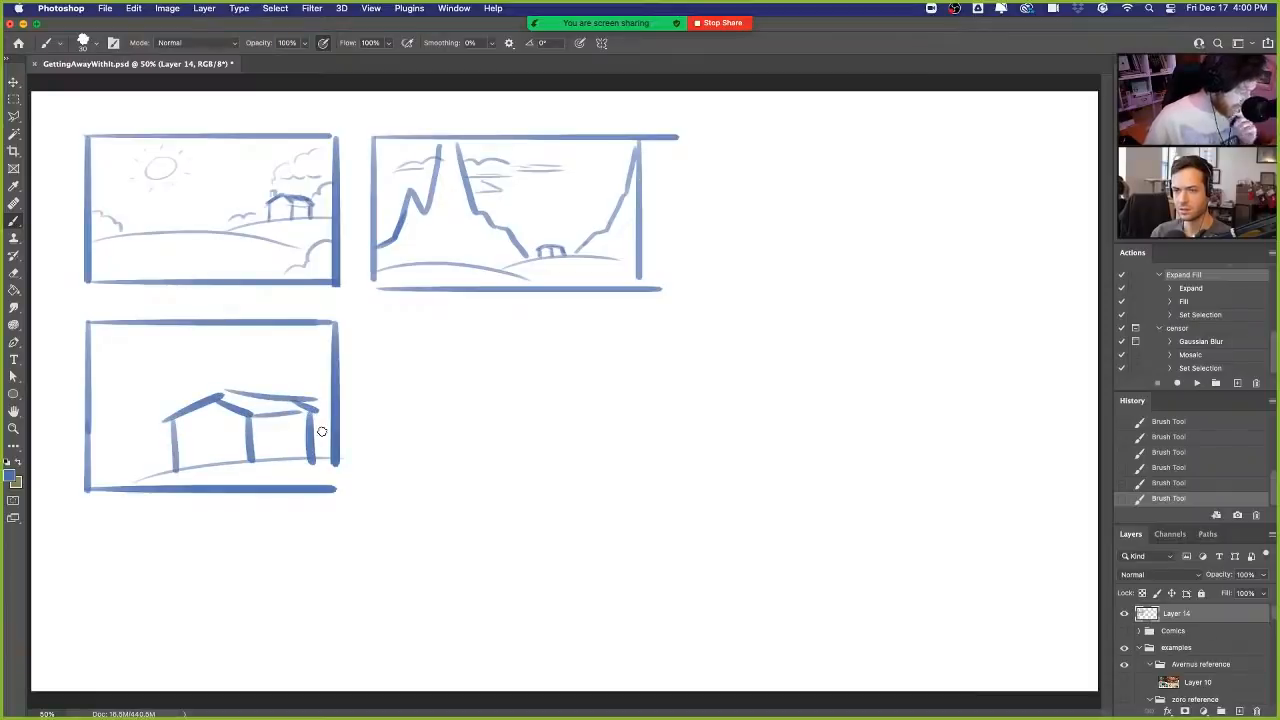
# - Add bushes beside and behind the large house, close the frame's lower-right corner and refine the roof line
pyautogui.moveTo(88, 436); pyautogui.dragTo(144, 474)
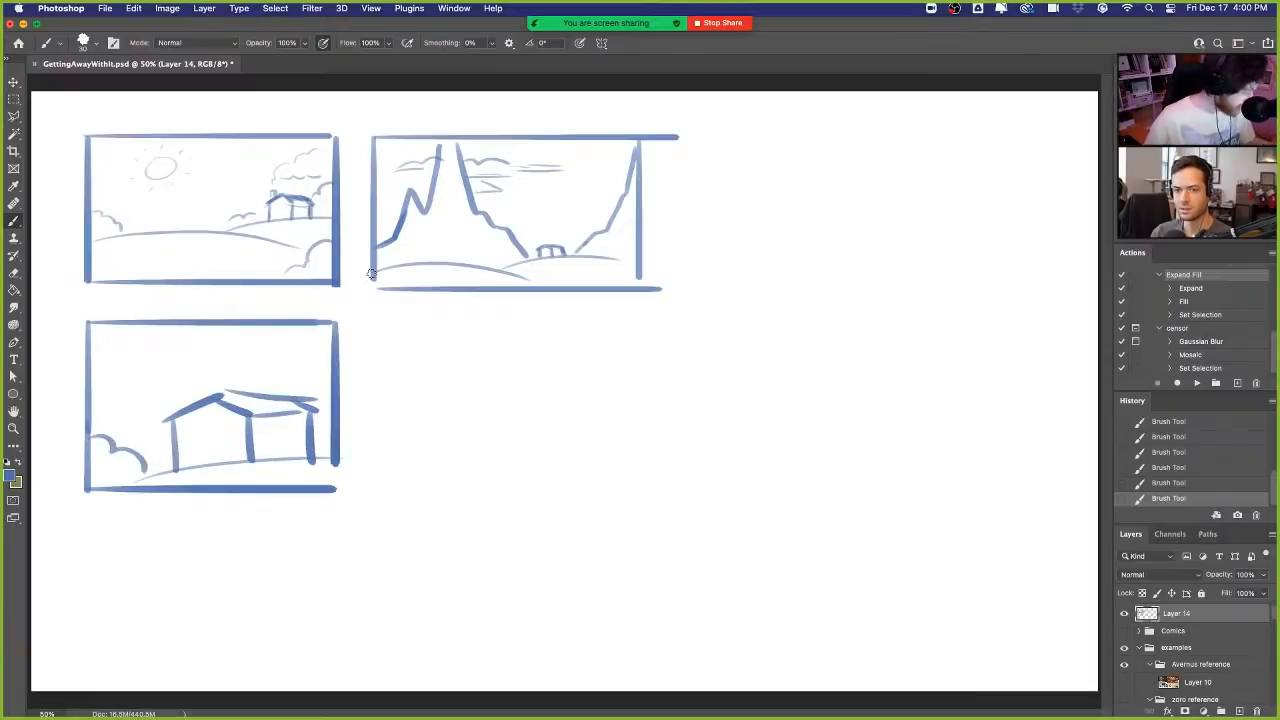
pyautogui.moveTo(289, 384)
pyautogui.mouseDown()
pyautogui.moveTo(302, 388)
pyautogui.moveTo(338, 341)
pyautogui.mouseUp()
pyautogui.moveTo(336, 422); pyautogui.dragTo(337, 493)
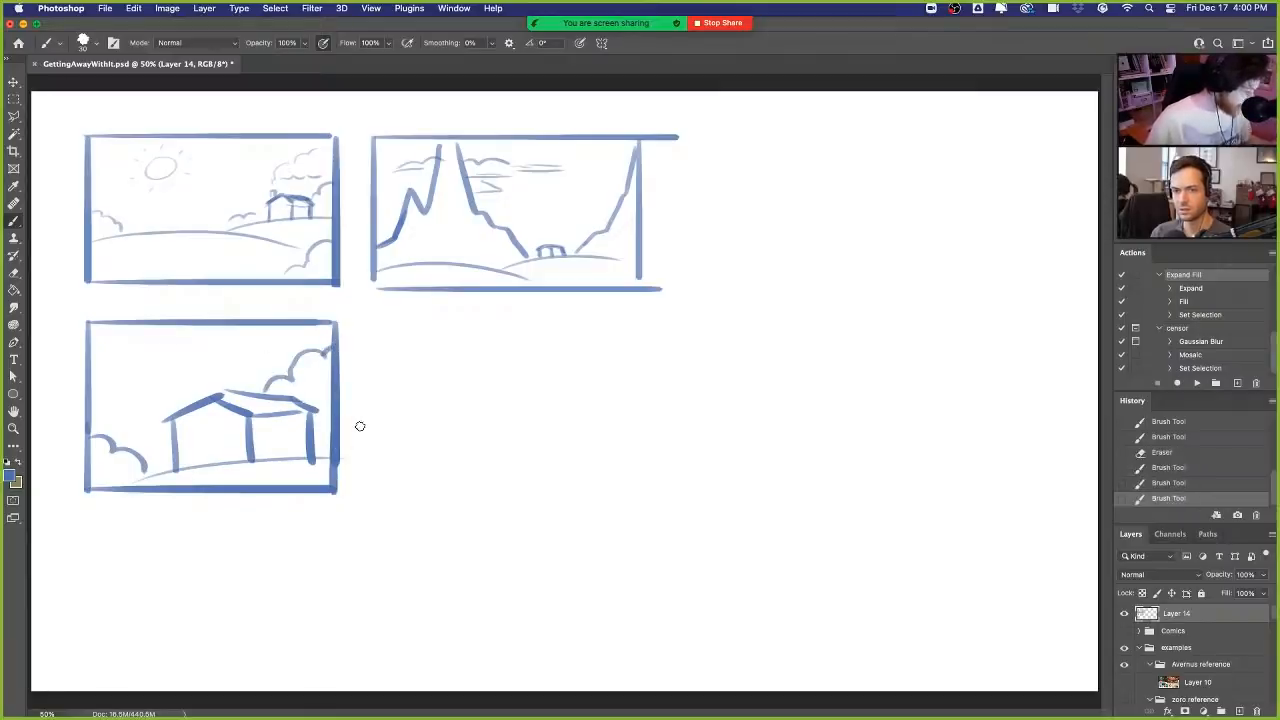
pyautogui.moveTo(225, 404)
pyautogui.mouseDown()
pyautogui.moveTo(247, 413)
pyautogui.moveTo(224, 393)
pyautogui.moveTo(292, 393)
pyautogui.mouseUp()
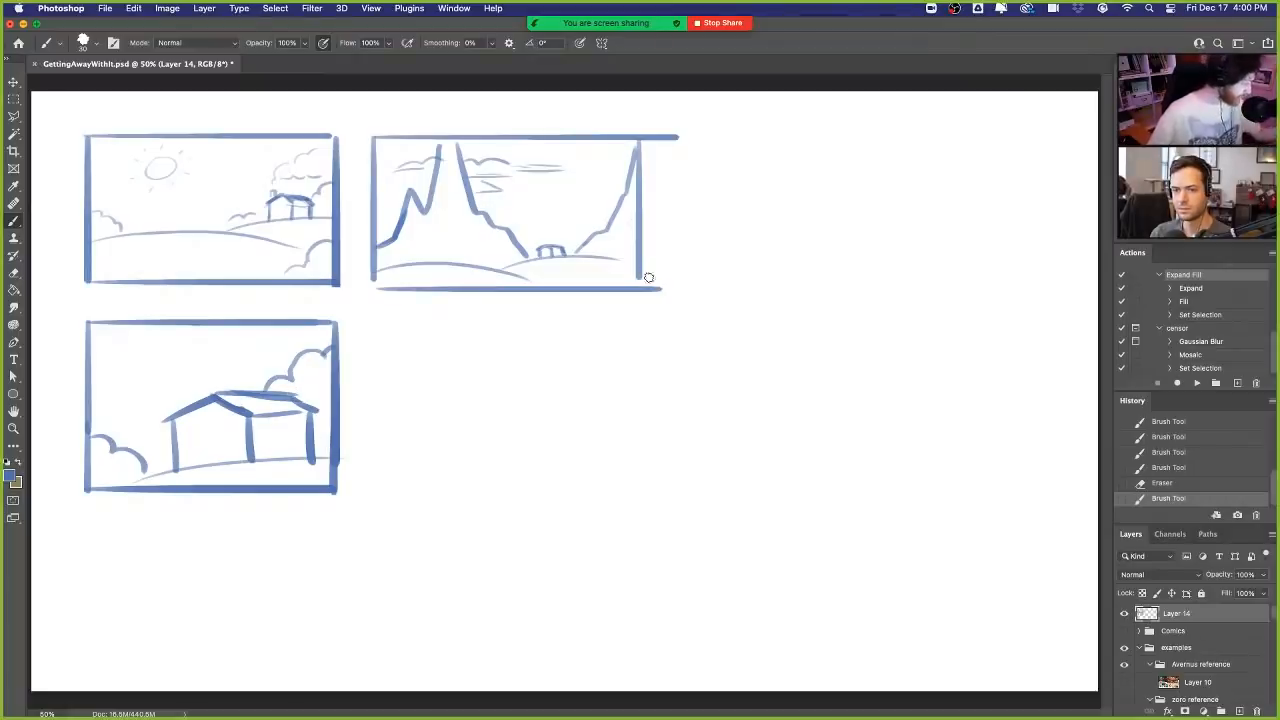
# - Extend the second frame's right edge down to its bottom line and erase the horizontal lines' ends beyond that edge
pyautogui.moveTo(641, 248); pyautogui.dragTo(641, 290)
pyautogui.press('e')
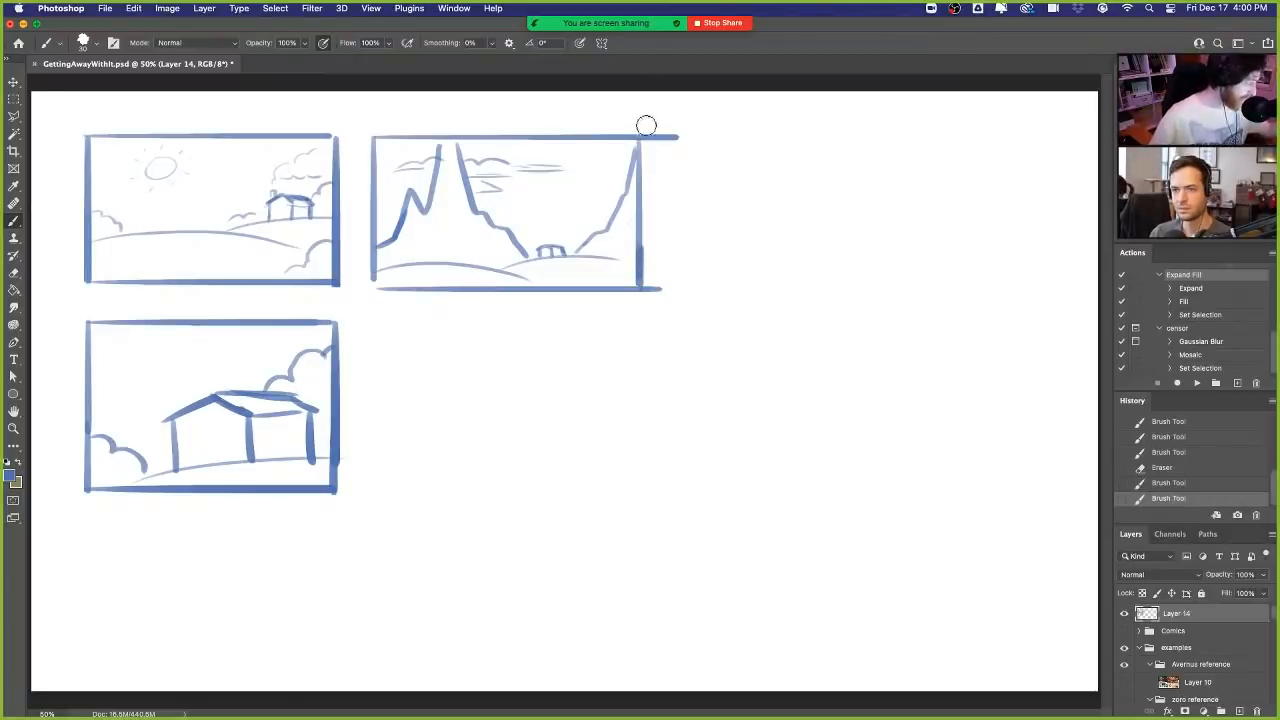
pyautogui.moveTo(648, 127)
pyautogui.mouseDown()
pyautogui.moveTo(651, 140)
pyautogui.moveTo(684, 137)
pyautogui.mouseUp()
pyautogui.moveTo(668, 277)
pyautogui.mouseDown()
pyautogui.moveTo(656, 267)
pyautogui.moveTo(654, 294)
pyautogui.moveTo(665, 287)
pyautogui.mouseUp()
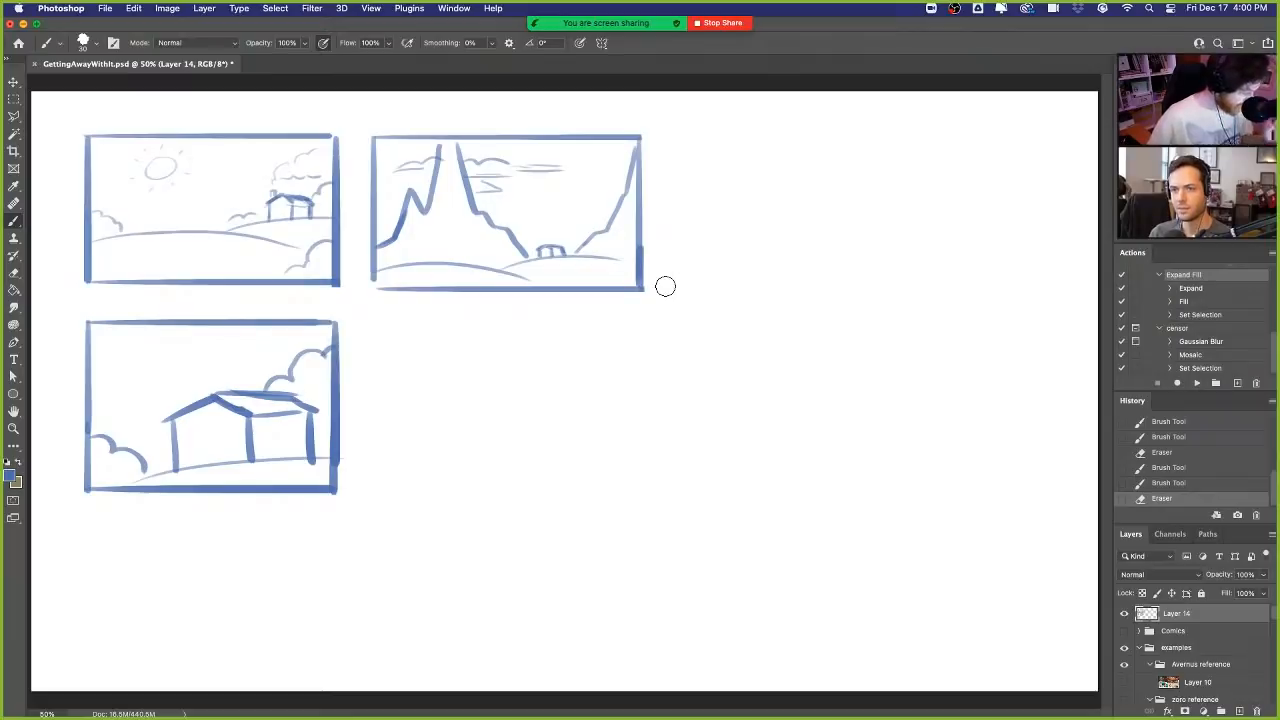
# - Draw a small arched door on the large house's front wall and darken the hill line beneath the first frame's house
pyautogui.moveTo(207, 462)
pyautogui.mouseDown()
pyautogui.moveTo(220, 461)
pyautogui.moveTo(212, 449)
pyautogui.moveTo(216, 461)
pyautogui.mouseUp()
pyautogui.press('super+z')
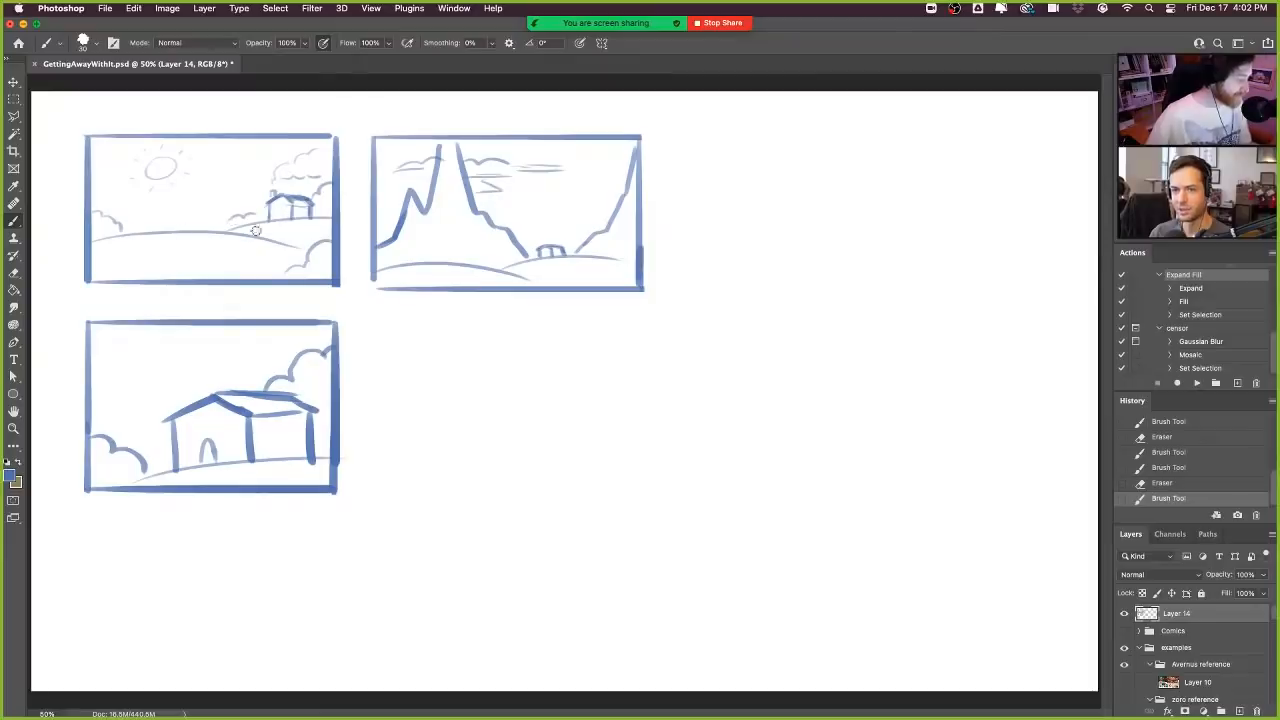
pyautogui.moveTo(298, 218); pyautogui.dragTo(307, 218)
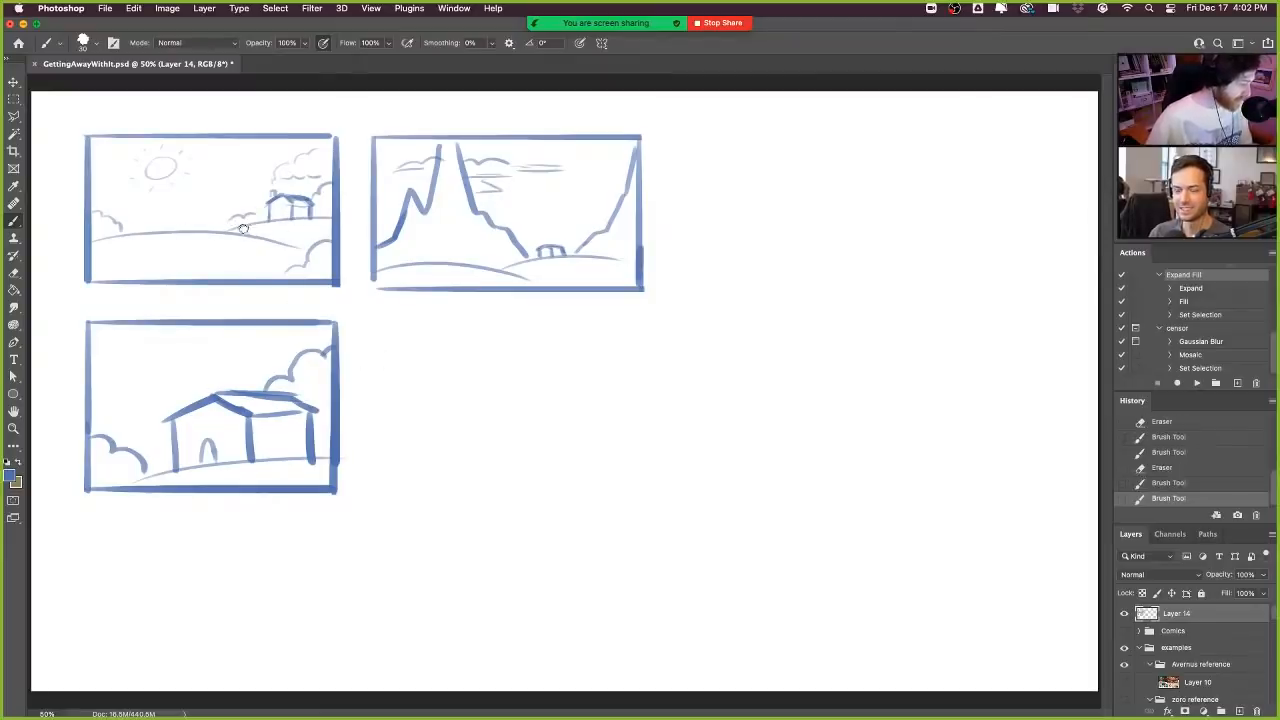
pyautogui.moveTo(229, 230); pyautogui.dragTo(325, 217)
pyautogui.press('super+z')
pyautogui.moveTo(229, 230); pyautogui.dragTo(332, 216)
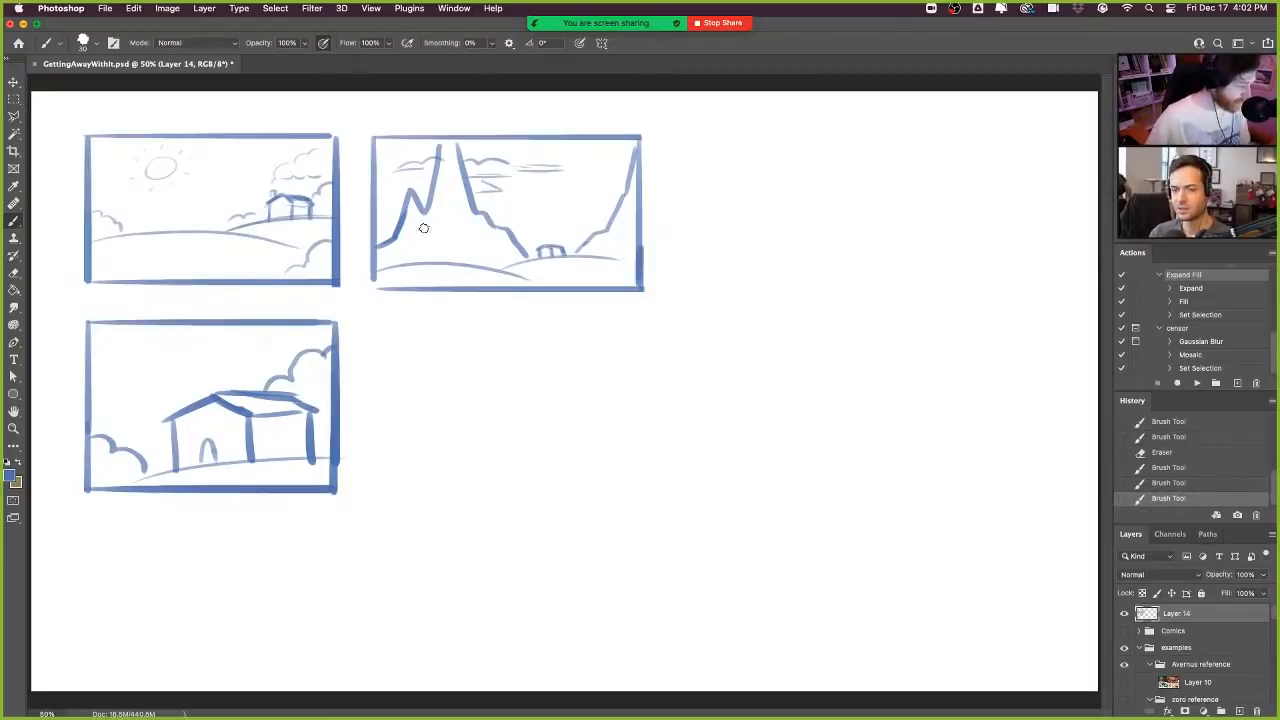
# - Add a sun arc in the third frame's upper-left corner and hatch diagonal shading on the second frame's mountain slopes
pyautogui.moveTo(88, 356); pyautogui.dragTo(135, 326)
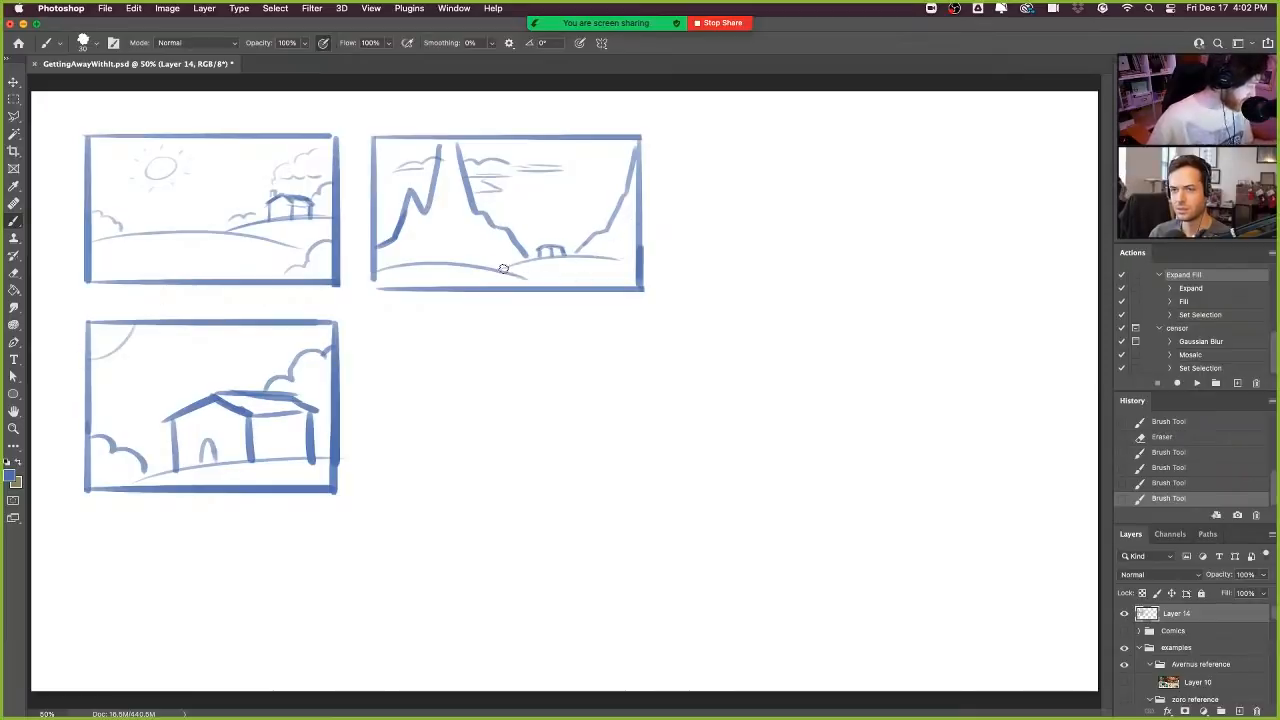
pyautogui.moveTo(644, 264); pyautogui.dragTo(596, 268)
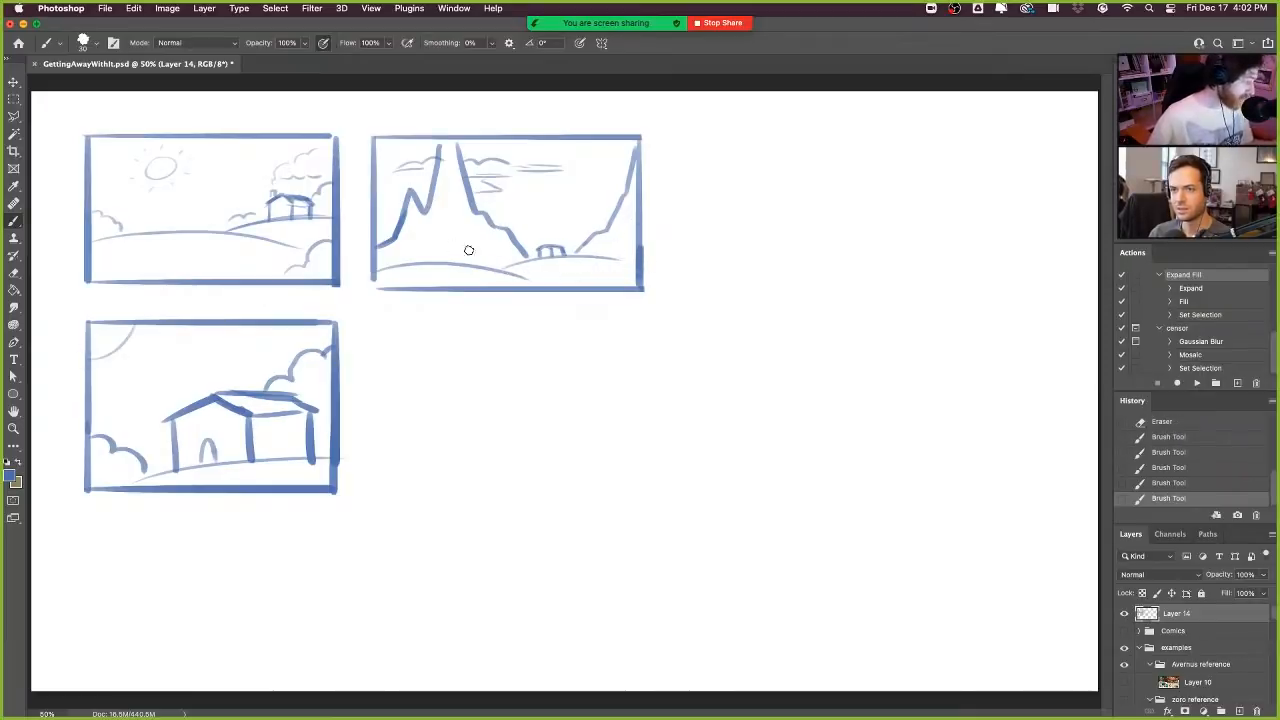
pyautogui.moveTo(391, 231)
pyautogui.mouseDown()
pyautogui.moveTo(412, 210)
pyautogui.moveTo(401, 225)
pyautogui.moveTo(466, 214)
pyautogui.mouseUp()
pyautogui.moveTo(596, 250); pyautogui.dragTo(625, 232)
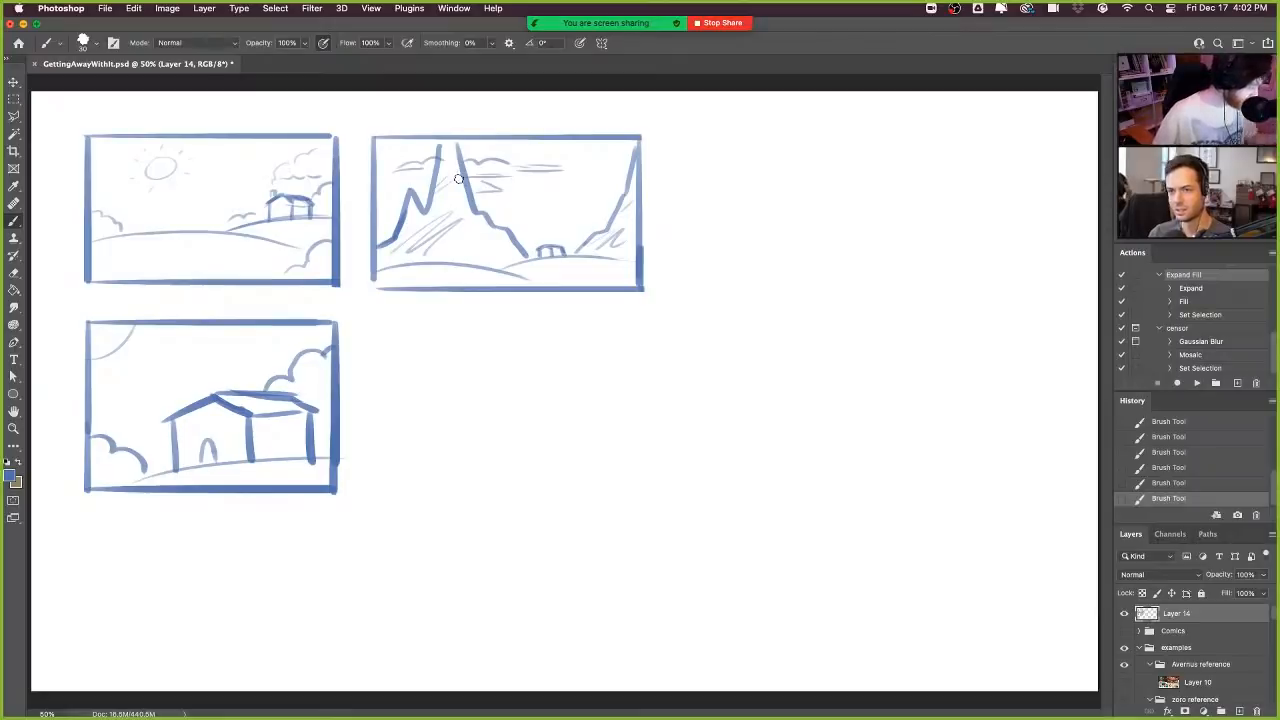
# - Sketch jagged outlines between the second frame's mountains and add a cloud line across the left peak
pyautogui.moveTo(533, 186)
pyautogui.mouseDown()
pyautogui.moveTo(510, 216)
pyautogui.moveTo(516, 230)
pyautogui.mouseUp()
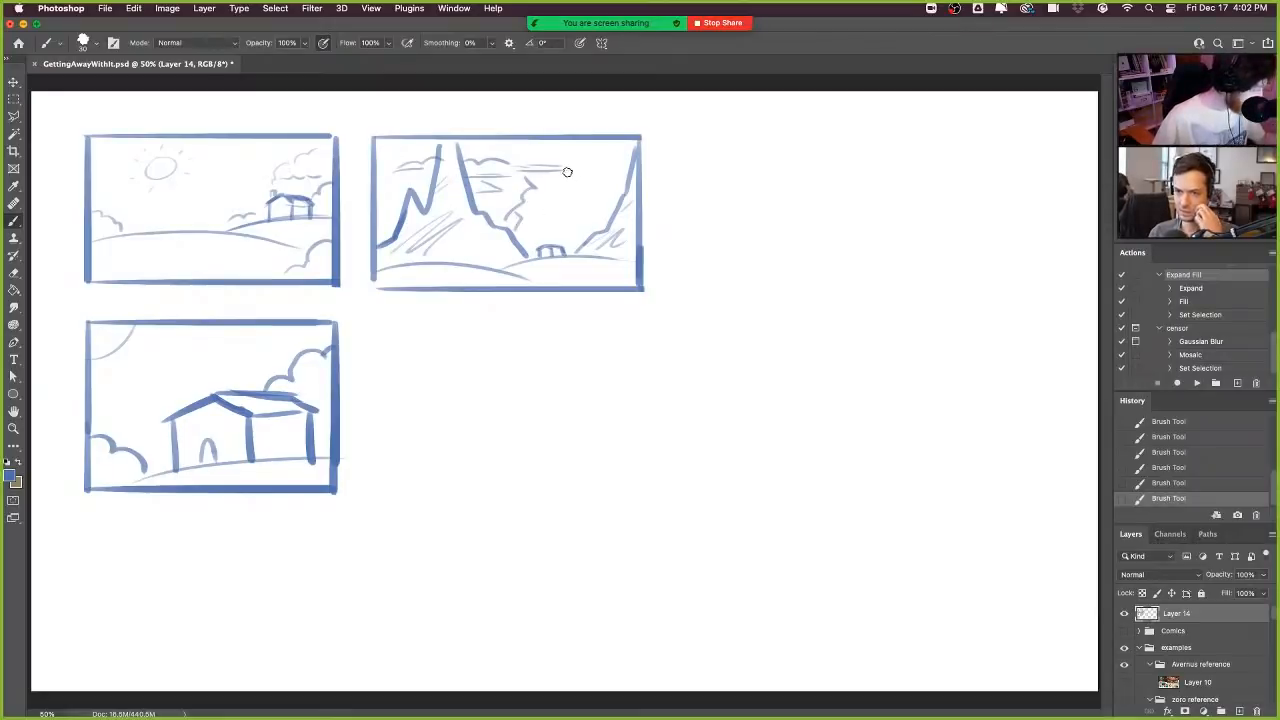
pyautogui.moveTo(575, 168)
pyautogui.mouseDown()
pyautogui.moveTo(622, 168)
pyautogui.moveTo(605, 148)
pyautogui.moveTo(612, 198)
pyautogui.moveTo(636, 202)
pyautogui.mouseUp()
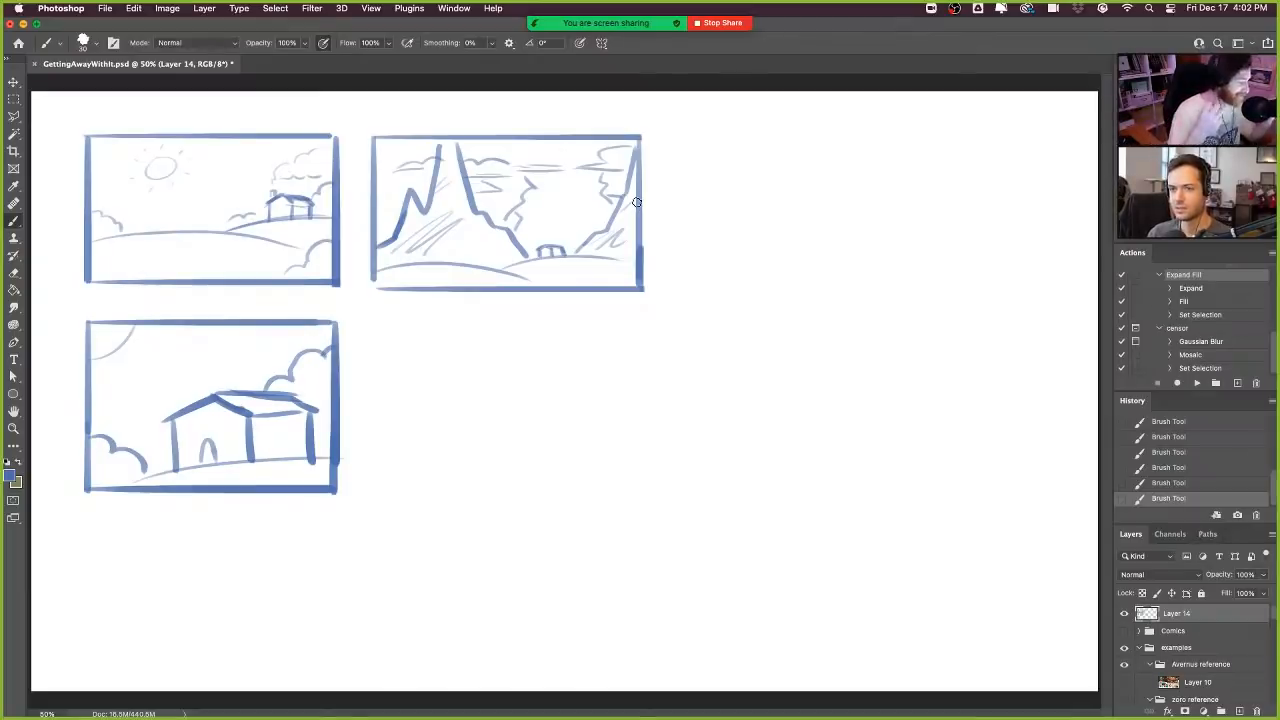
pyautogui.moveTo(432, 158); pyautogui.dragTo(448, 163)
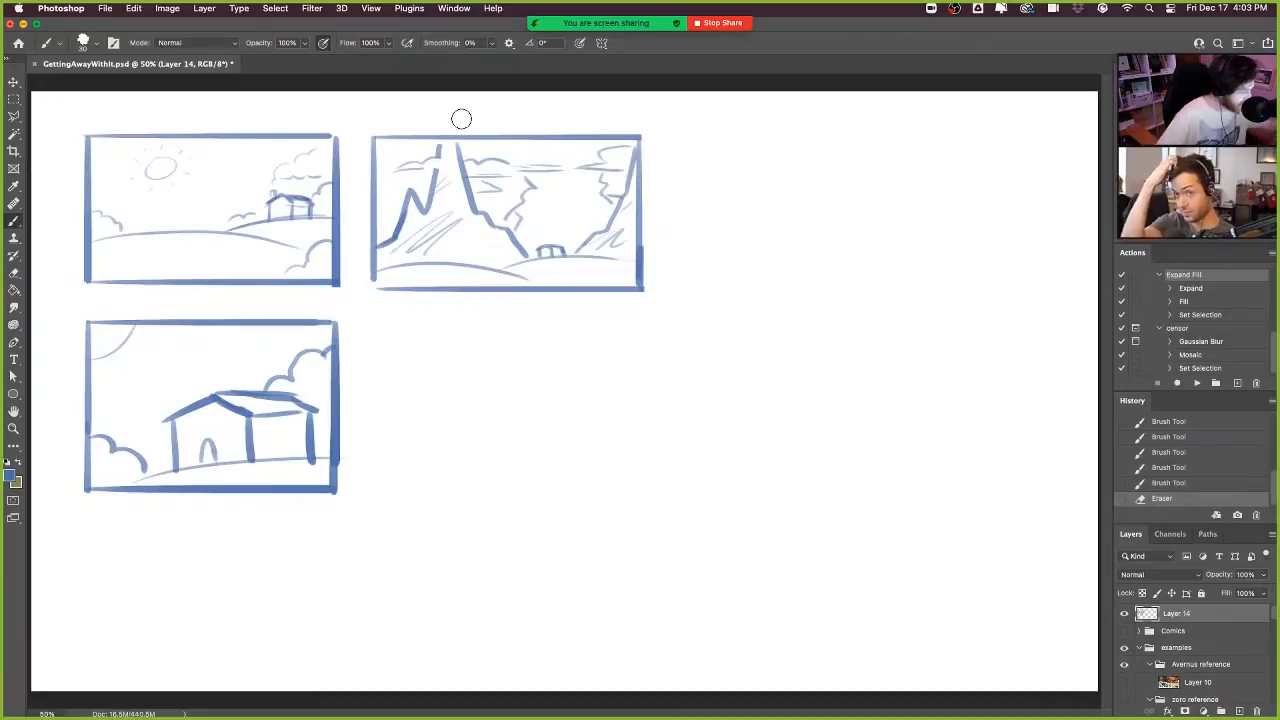
pyautogui.moveTo(546, 246); pyautogui.dragTo(556, 249)
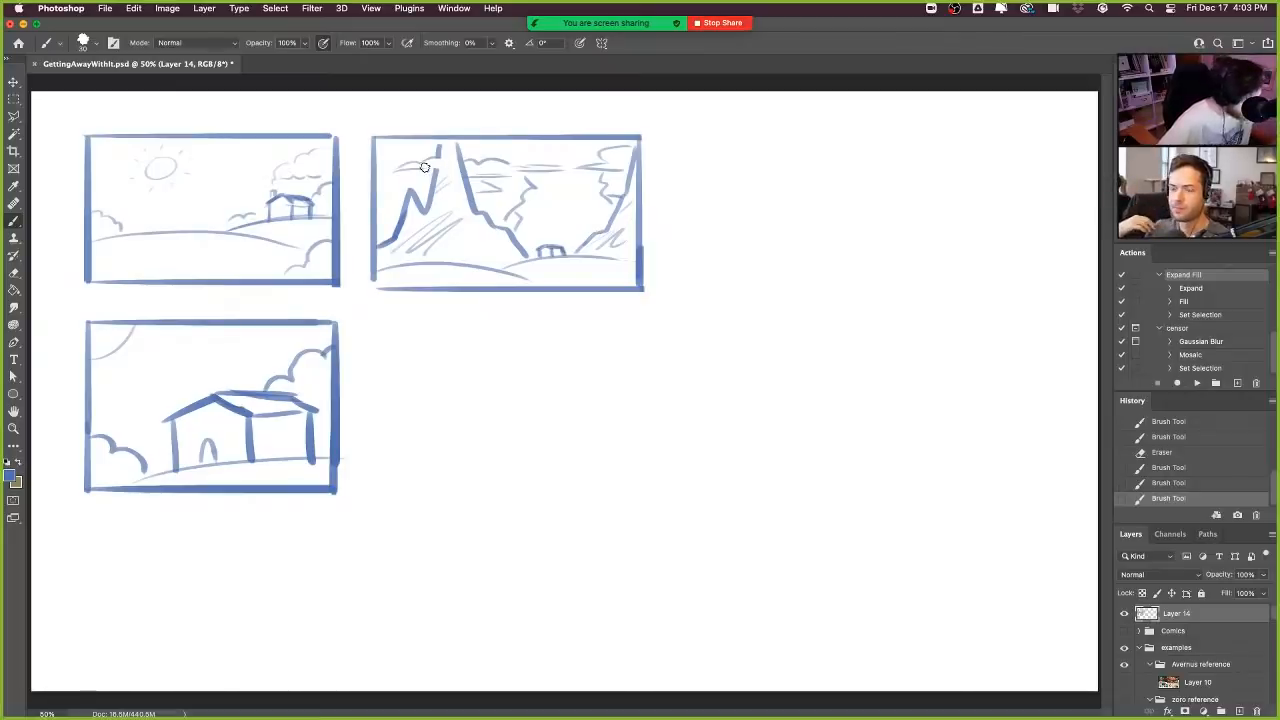
pyautogui.moveTo(425, 168)
pyautogui.mouseDown()
pyautogui.moveTo(450, 159)
pyautogui.moveTo(394, 170)
pyautogui.mouseUp()
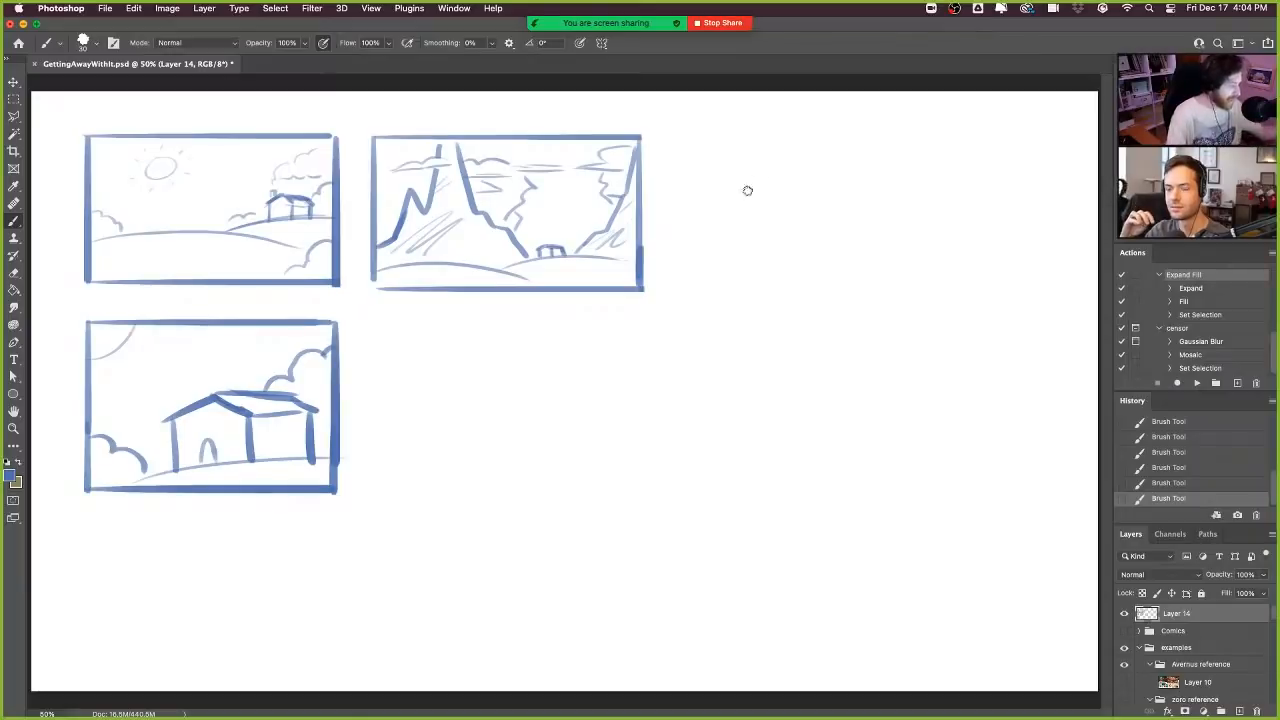
pyautogui.moveTo(754, 270)
pyautogui.mouseDown()
pyautogui.moveTo(753, 217)
pyautogui.moveTo(864, 198)
pyautogui.mouseUp()
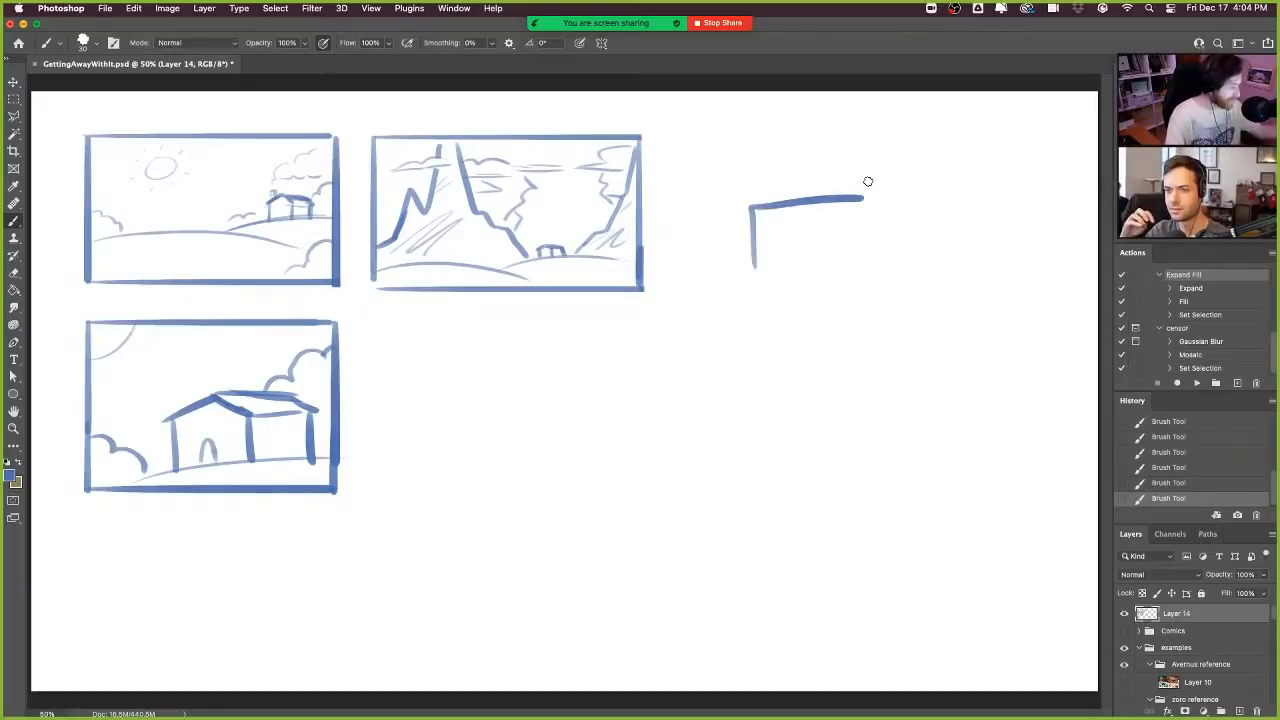
pyautogui.press('e')
pyautogui.moveTo(748, 216)
pyautogui.mouseDown()
pyautogui.moveTo(754, 231)
pyautogui.moveTo(866, 197)
pyautogui.mouseUp()
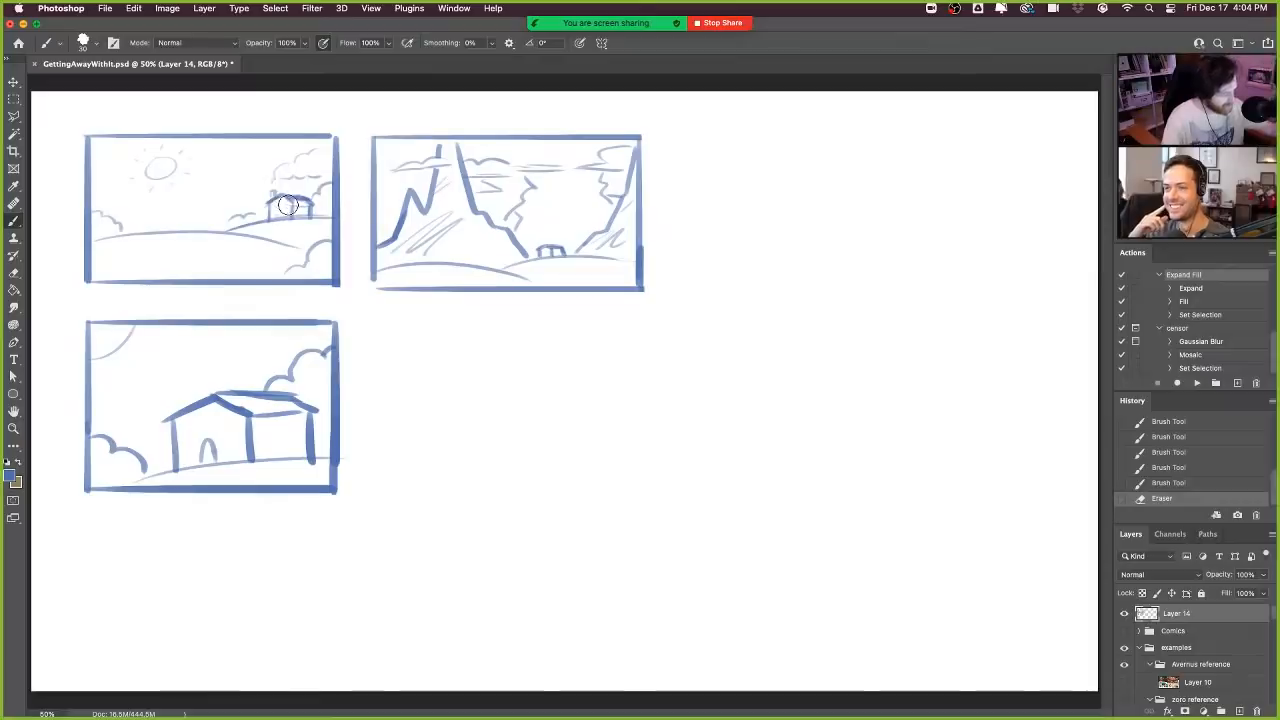
# - Touch up the first frame's small house and its surroundings with the Eraser and Brush
pyautogui.moveTo(288, 208)
pyautogui.mouseDown()
pyautogui.moveTo(310, 187)
pyautogui.moveTo(280, 186)
pyautogui.moveTo(300, 188)
pyautogui.mouseUp()
pyautogui.press('b')
pyautogui.press('e')
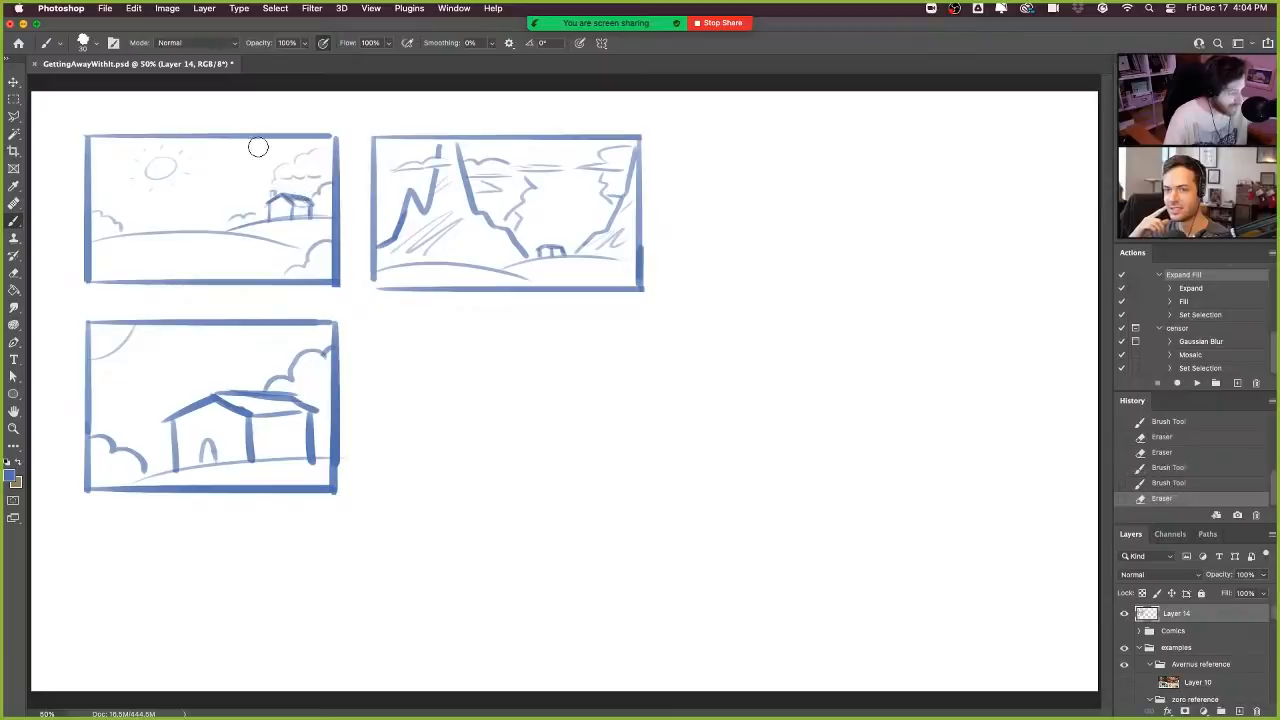
# - Handwrite "Tell your own" in the blank area to the right of the second frame
pyautogui.press('b')
pyautogui.moveTo(720, 138)
pyautogui.mouseDown()
pyautogui.moveTo(721, 170)
pyautogui.moveTo(740, 137)
pyautogui.moveTo(766, 170)
pyautogui.mouseUp()
pyautogui.moveTo(779, 136)
pyautogui.mouseDown()
pyautogui.moveTo(779, 170)
pyautogui.moveTo(816, 170)
pyautogui.mouseUp()
pyautogui.moveTo(832, 150)
pyautogui.mouseDown()
pyautogui.moveTo(817, 184)
pyautogui.moveTo(848, 153)
pyautogui.moveTo(892, 168)
pyautogui.mouseUp()
pyautogui.moveTo(892, 168)
pyautogui.mouseDown()
pyautogui.moveTo(910, 151)
pyautogui.moveTo(958, 149)
pyautogui.moveTo(1010, 150)
pyautogui.moveTo(1040, 168)
pyautogui.mouseUp()
# - Handwrite "Lie!" centred beneath "Tell your own" and underline it with three short strokes
pyautogui.moveTo(828, 198); pyautogui.dragTo(851, 228)
pyautogui.click(852, 197)
pyautogui.moveTo(866, 218); pyautogui.dragTo(913, 226)
pyautogui.click(912, 233)
pyautogui.moveTo(822, 253)
pyautogui.mouseDown()
pyautogui.moveTo(897, 248)
pyautogui.moveTo(890, 266)
pyautogui.mouseUp()
pyautogui.moveTo(853, 288); pyautogui.dragTo(886, 286)
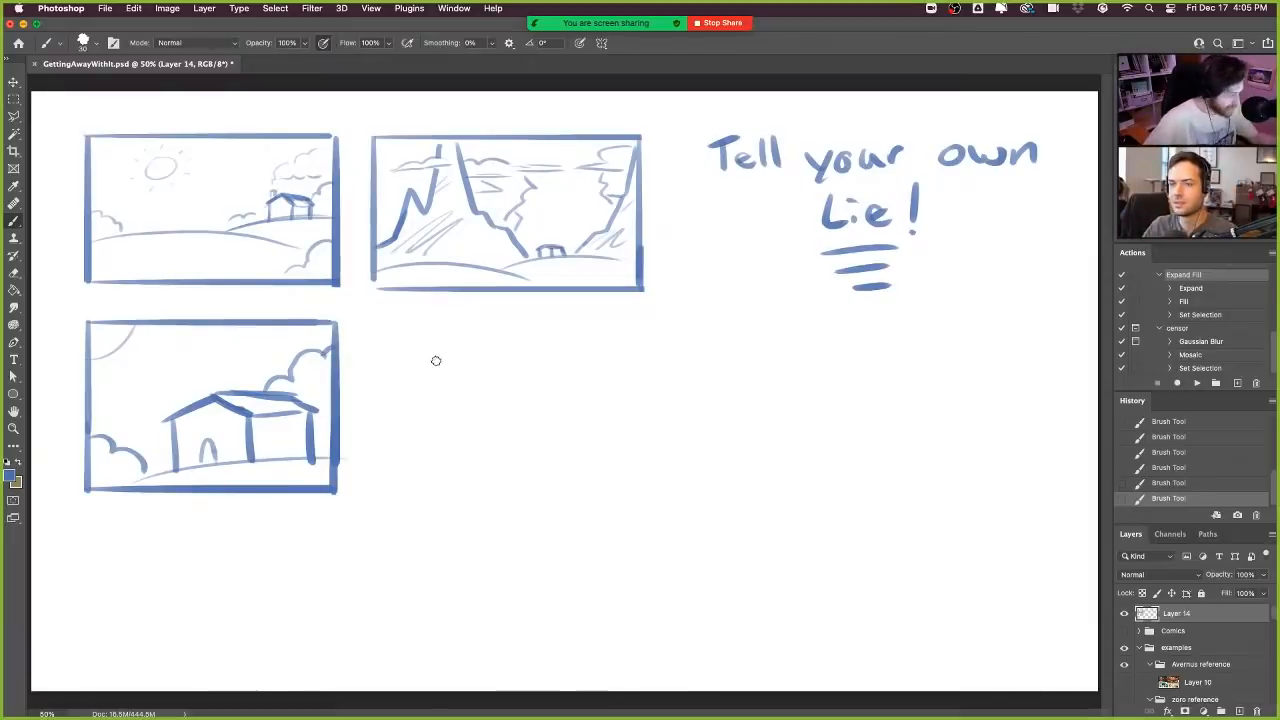
# - Draw a fourth frame to the right of the large-house frame and sketch two overlapping rounded hills inside it
pyautogui.moveTo(437, 360); pyautogui.dragTo(437, 490)
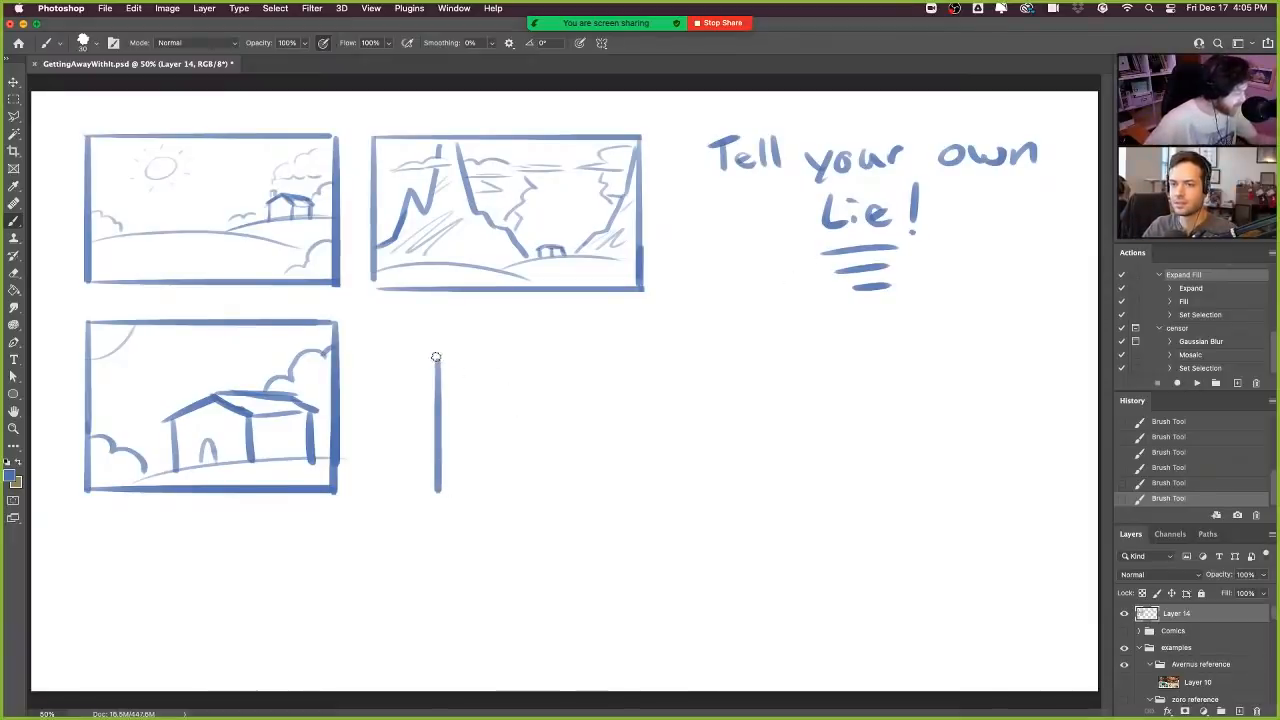
pyautogui.moveTo(436, 357)
pyautogui.mouseDown()
pyautogui.moveTo(705, 355)
pyautogui.moveTo(704, 472)
pyautogui.mouseUp()
pyautogui.moveTo(450, 498); pyautogui.dragTo(714, 498)
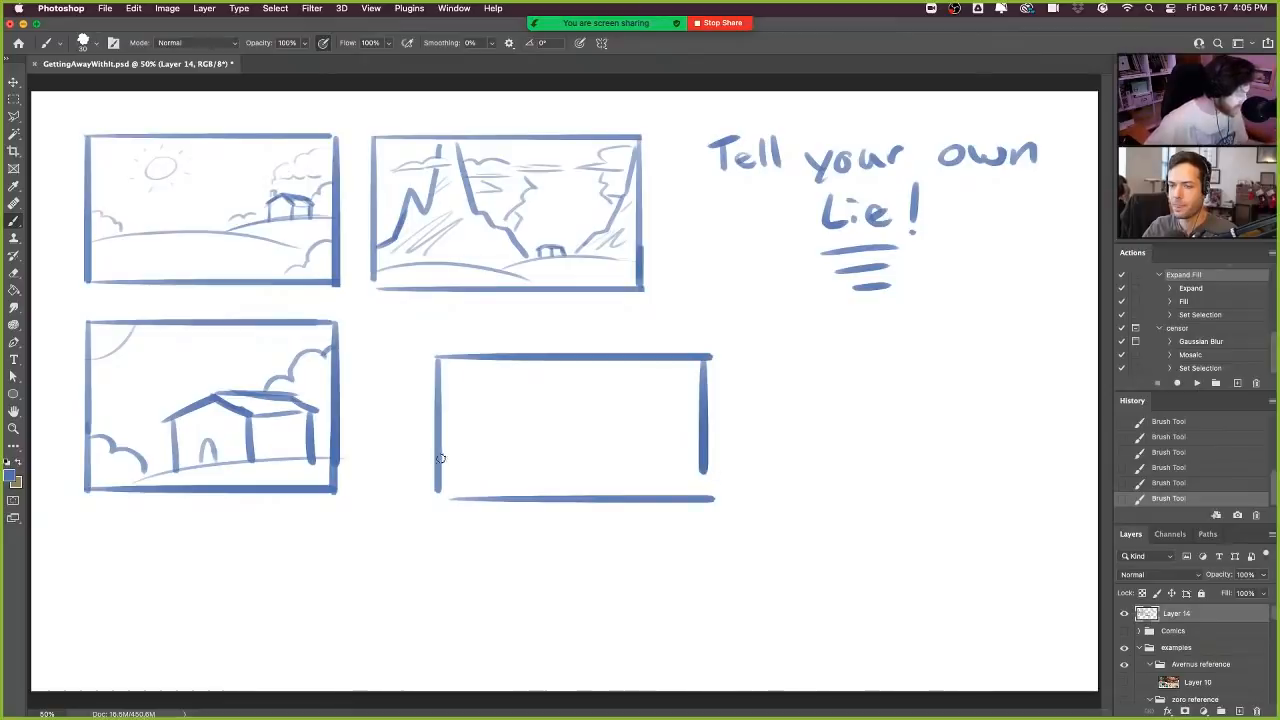
pyautogui.moveTo(438, 459); pyautogui.dragTo(640, 496)
pyautogui.moveTo(556, 465); pyautogui.dragTo(703, 434)
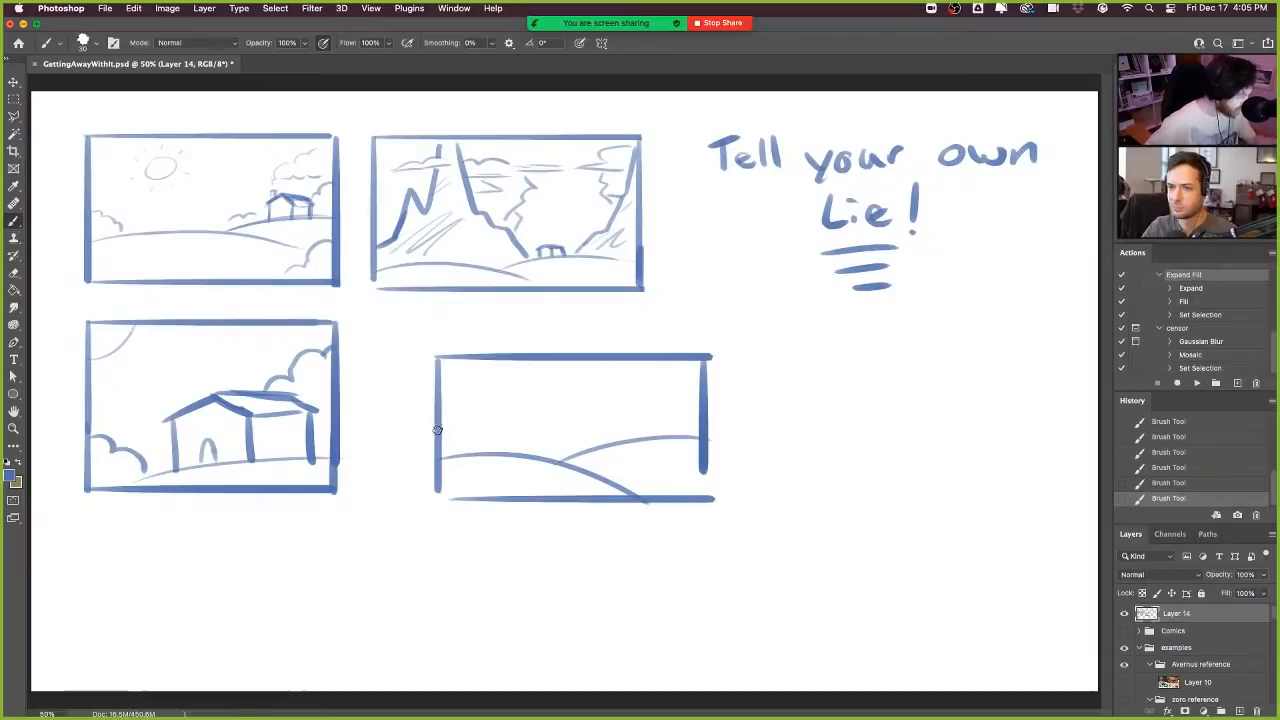
pyautogui.moveTo(441, 426)
pyautogui.mouseDown()
pyautogui.moveTo(476, 397)
pyautogui.moveTo(502, 411)
pyautogui.moveTo(532, 370)
pyautogui.moveTo(572, 405)
pyautogui.moveTo(615, 417)
pyautogui.moveTo(673, 387)
pyautogui.moveTo(713, 405)
pyautogui.mouseUp()
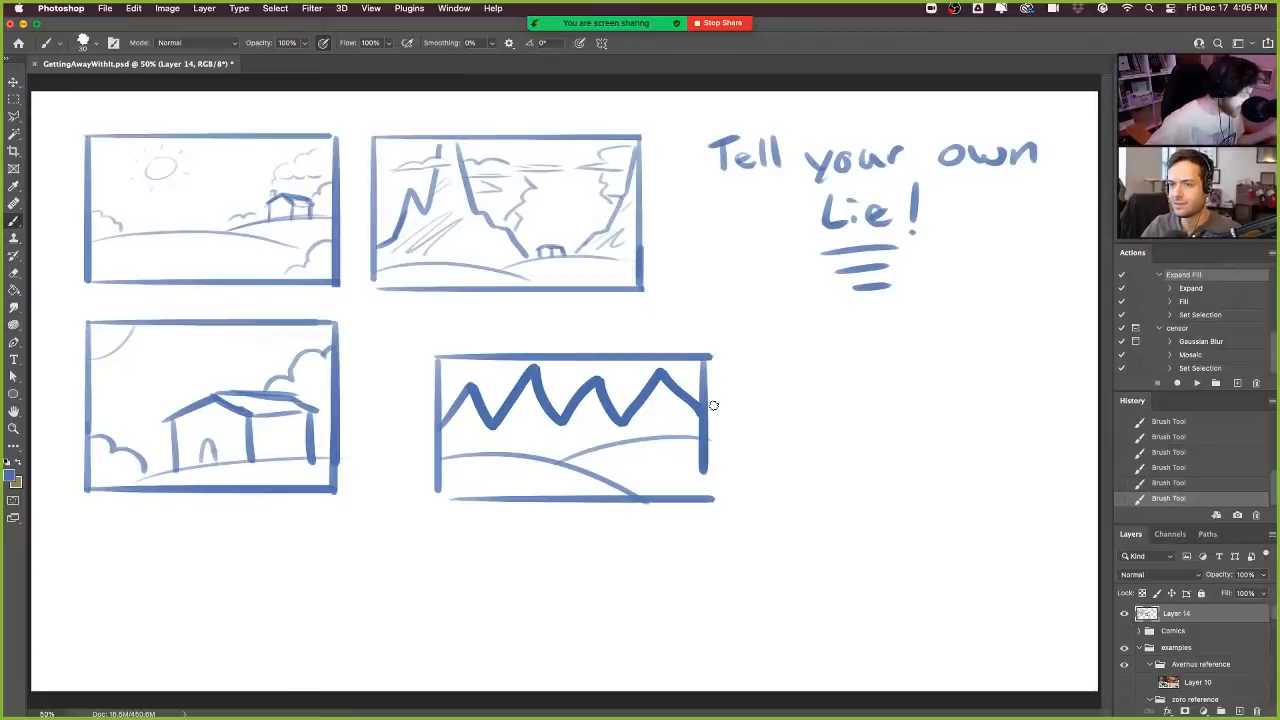
pyautogui.press('super+z')
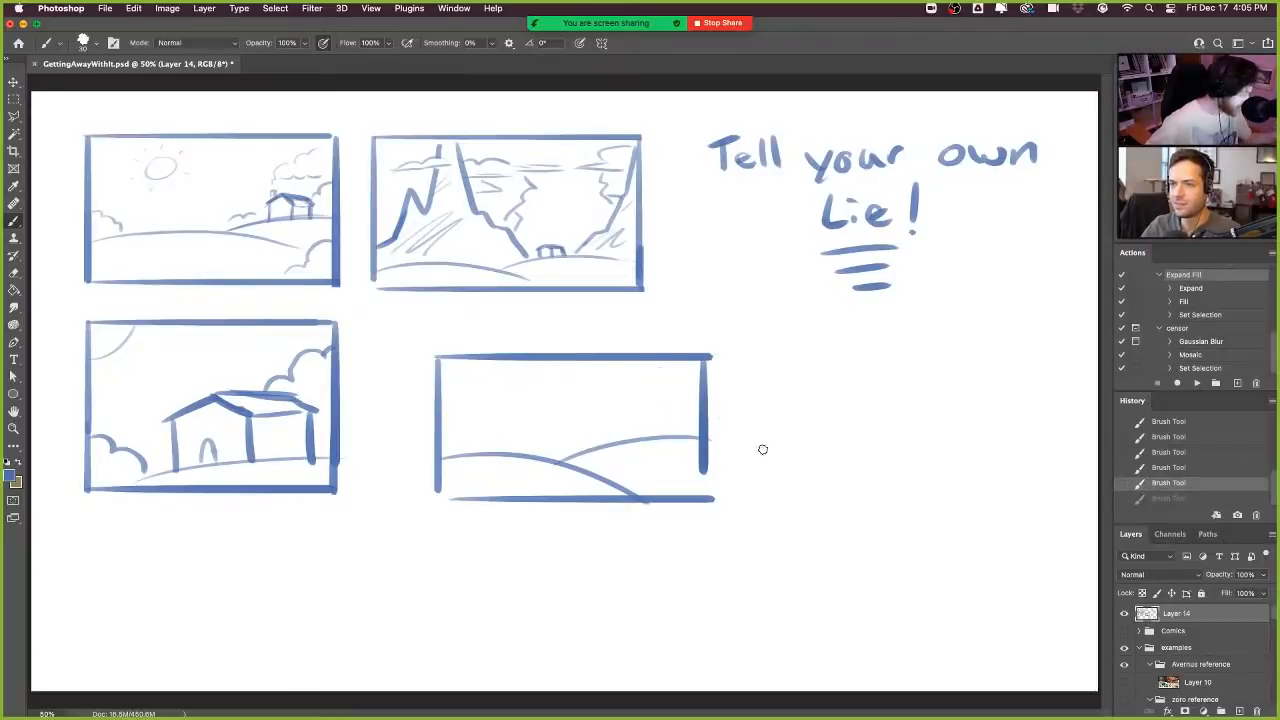
# - Draw a fifth rectangular frame to the right of the rounded-hills frame
pyautogui.moveTo(754, 356); pyautogui.dragTo(755, 492)
pyautogui.moveTo(757, 357); pyautogui.dragTo(1028, 357)
pyautogui.moveTo(770, 500); pyautogui.dragTo(1010, 499)
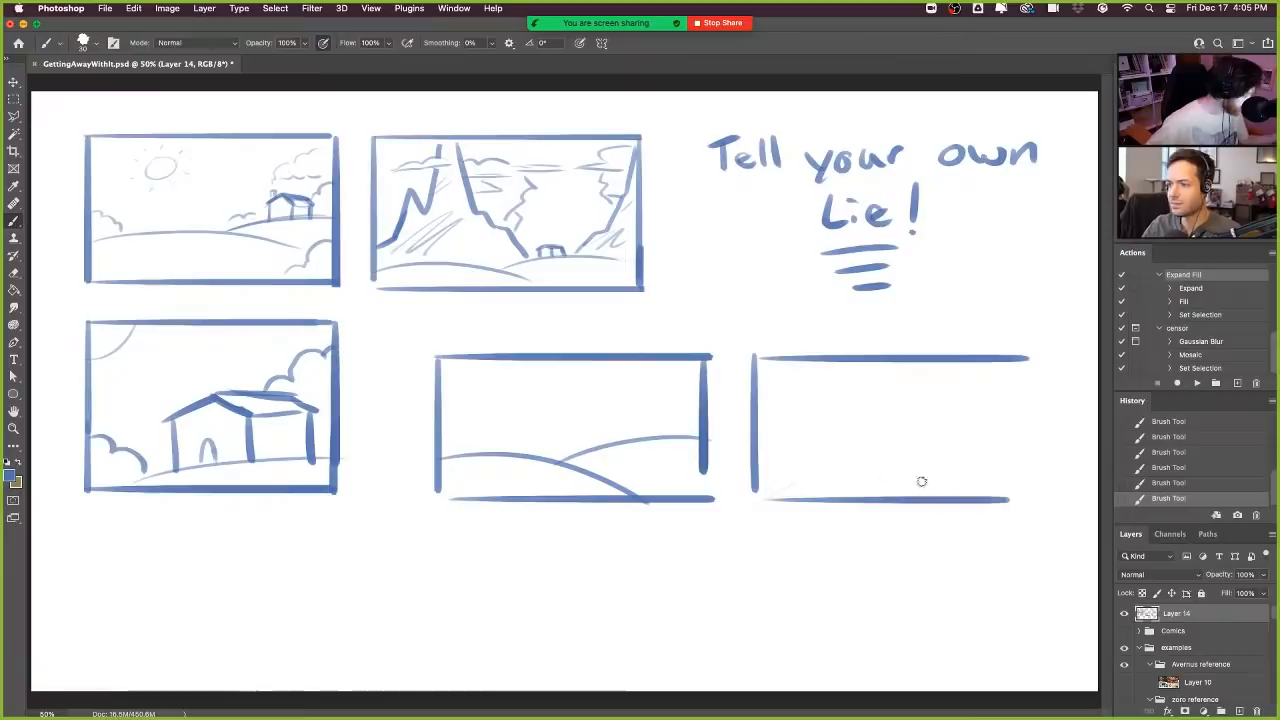
pyautogui.press('super+z')
pyautogui.moveTo(754, 482); pyautogui.dragTo(1047, 492)
pyautogui.moveTo(1028, 360); pyautogui.dragTo(1045, 492)
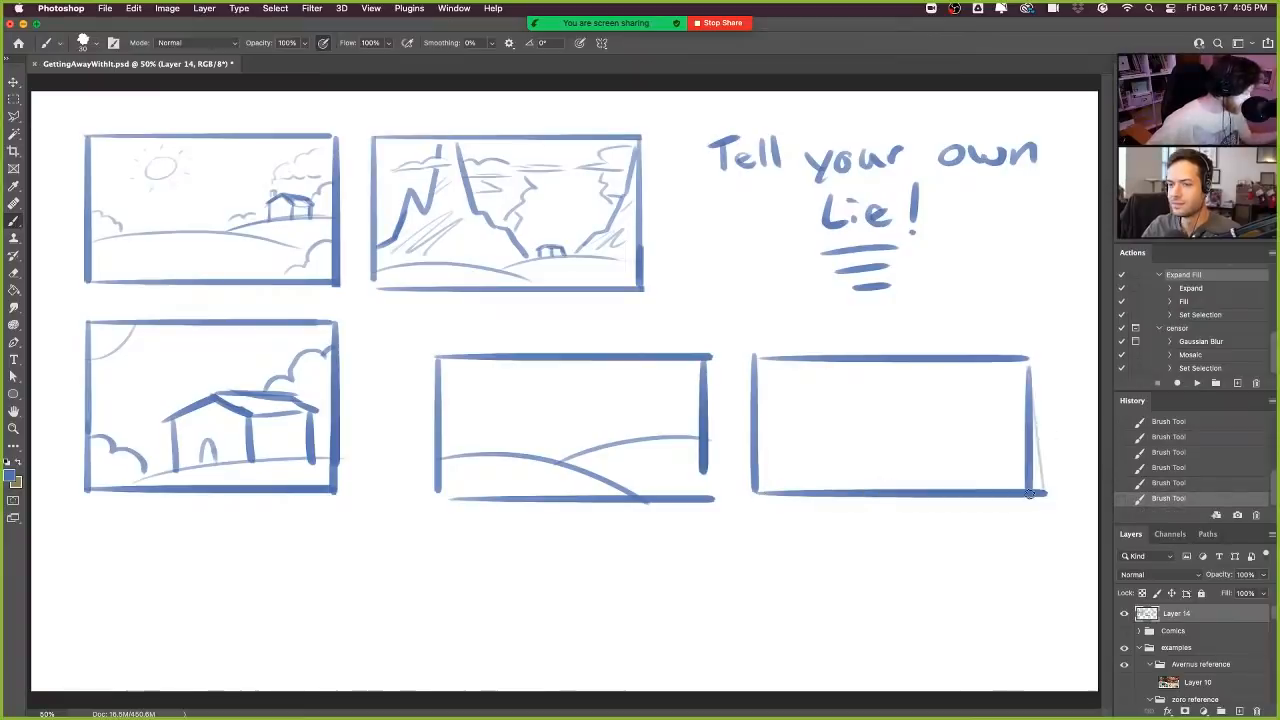
# - Sketch two jagged, stepped hillside lines meeting in the fifth frame and trim the fourth frame's overhanging line ends
pyautogui.moveTo(758, 432)
pyautogui.mouseDown()
pyautogui.moveTo(850, 438)
pyautogui.moveTo(861, 455)
pyautogui.moveTo(968, 489)
pyautogui.mouseUp()
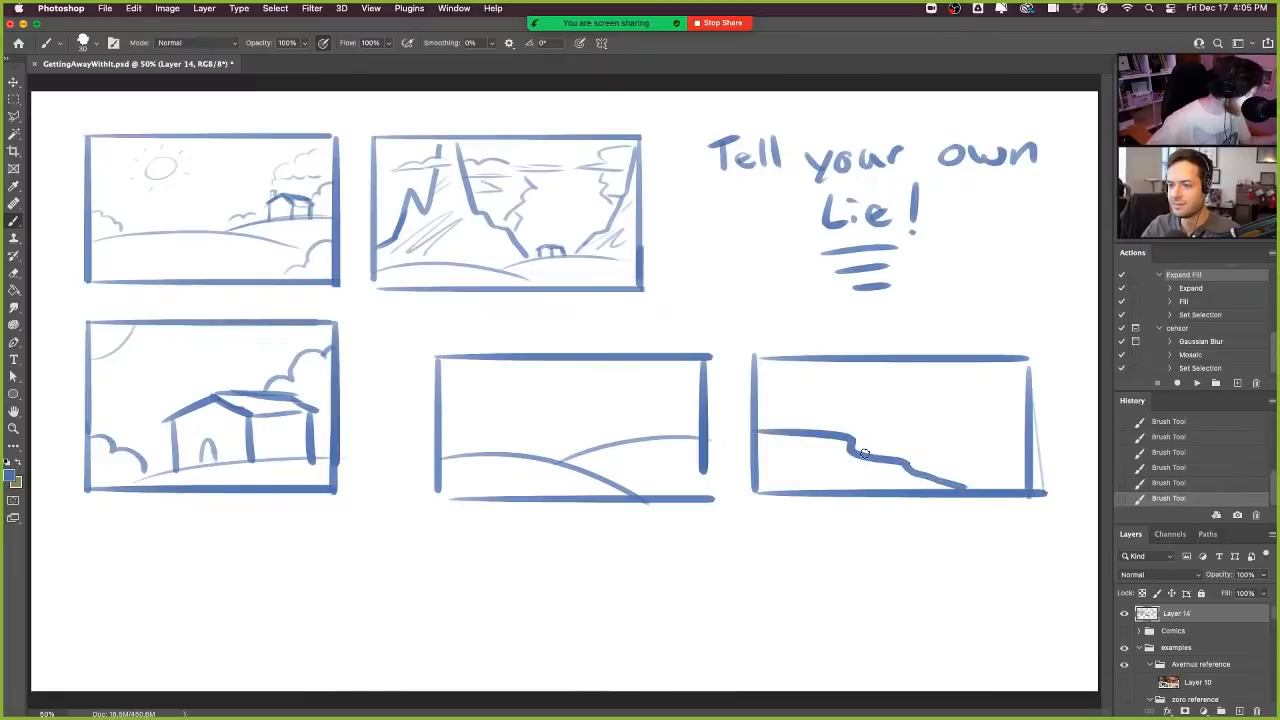
pyautogui.moveTo(861, 455); pyautogui.dragTo(1026, 415)
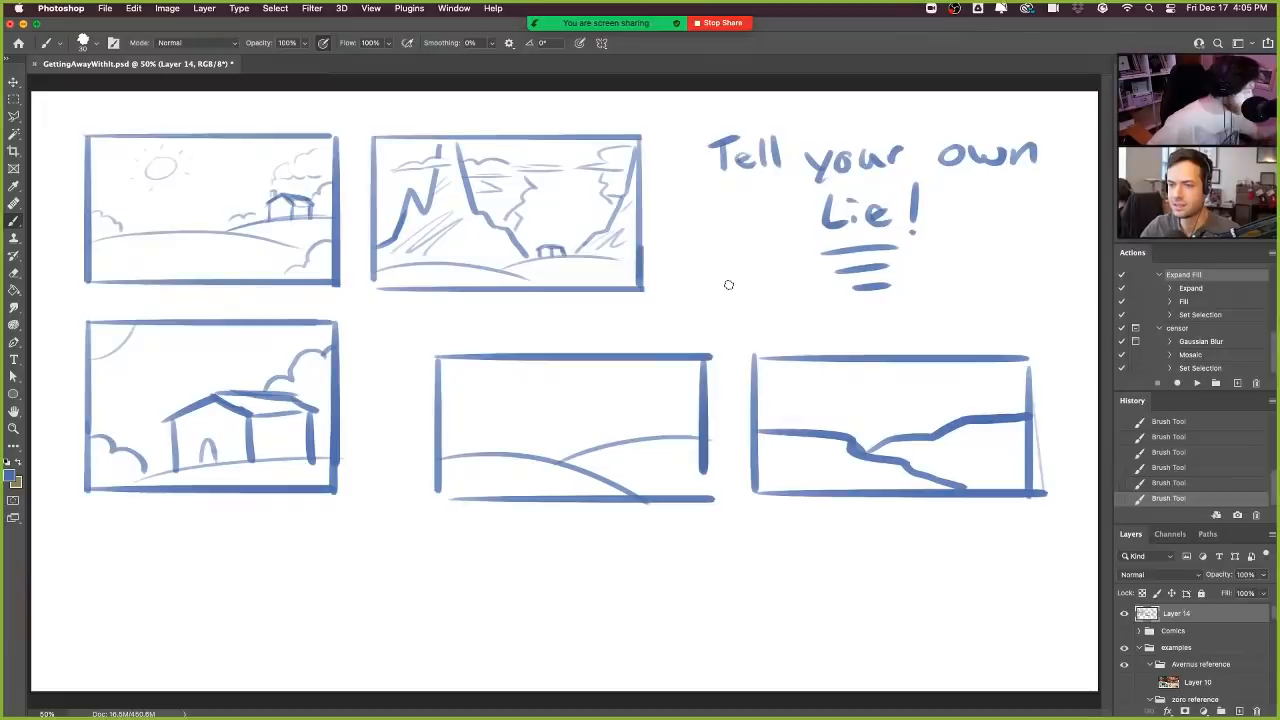
pyautogui.moveTo(717, 354); pyautogui.dragTo(718, 504)
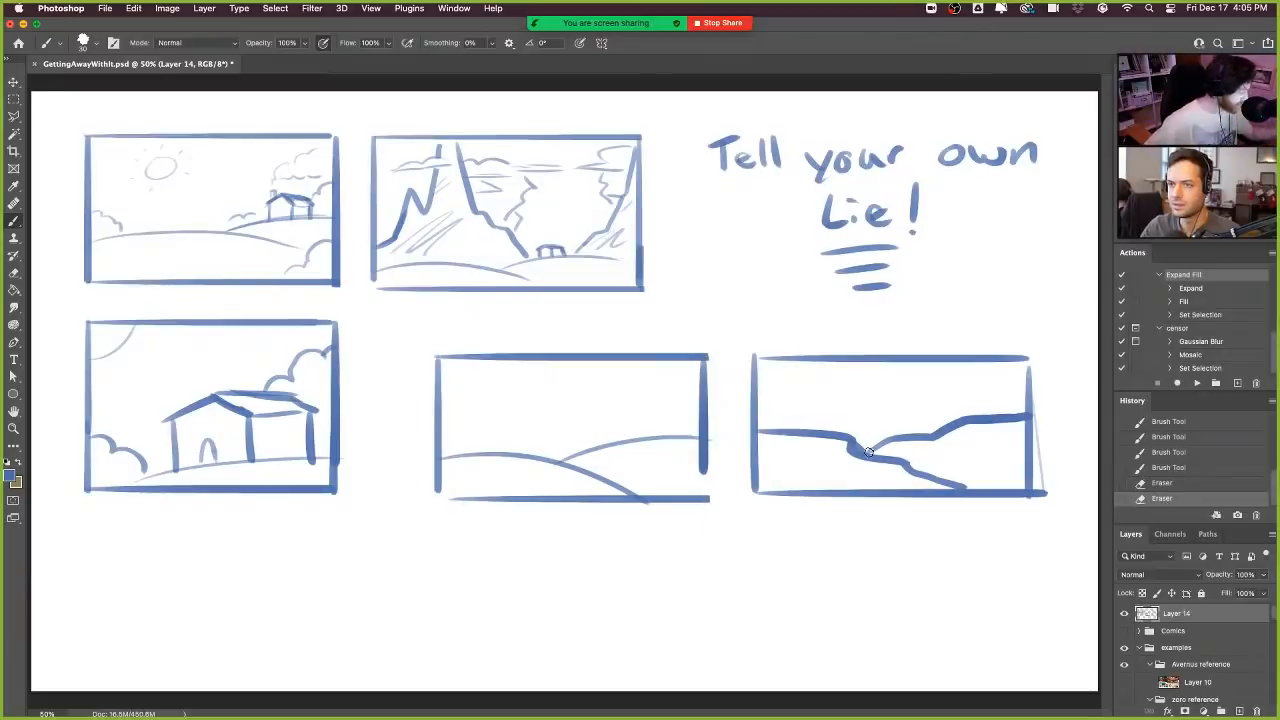
pyautogui.moveTo(868, 453); pyautogui.dragTo(900, 434)
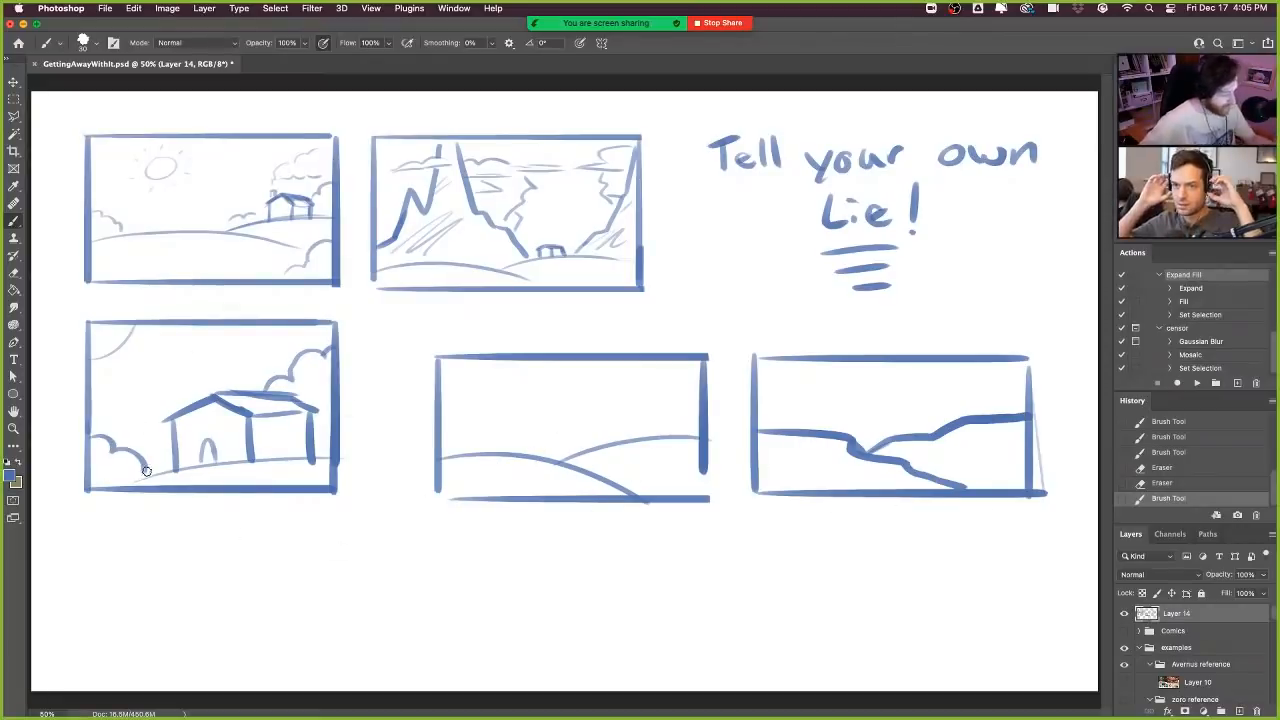
# - Darken the ground line under the large house and duplicate that frame onto its own layer, placing the copy directly below
pyautogui.moveTo(148, 472)
pyautogui.mouseDown()
pyautogui.moveTo(134, 483)
pyautogui.moveTo(278, 462)
pyautogui.mouseUp()
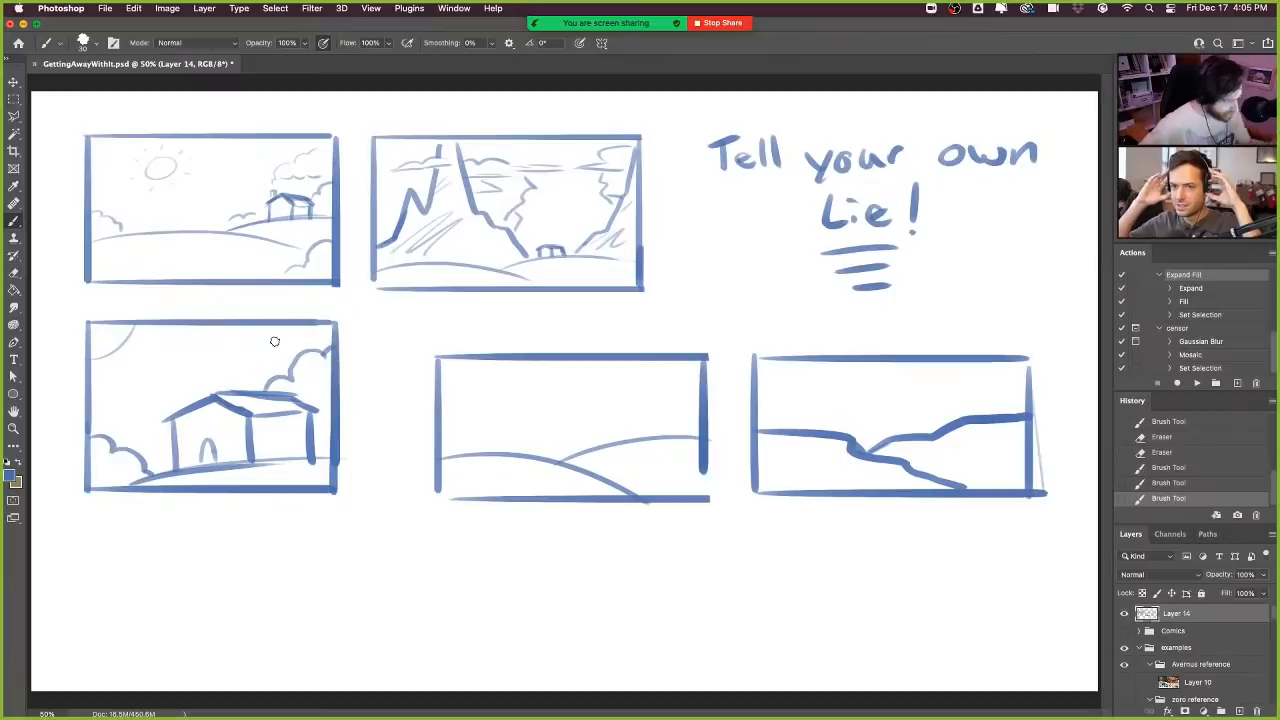
pyautogui.click(16, 97)
pyautogui.moveTo(66, 309); pyautogui.dragTo(386, 514)
pyautogui.press('super+j')
pyautogui.moveTo(279, 398); pyautogui.dragTo(277, 600)
pyautogui.press('super+d')
pyautogui.press('v')
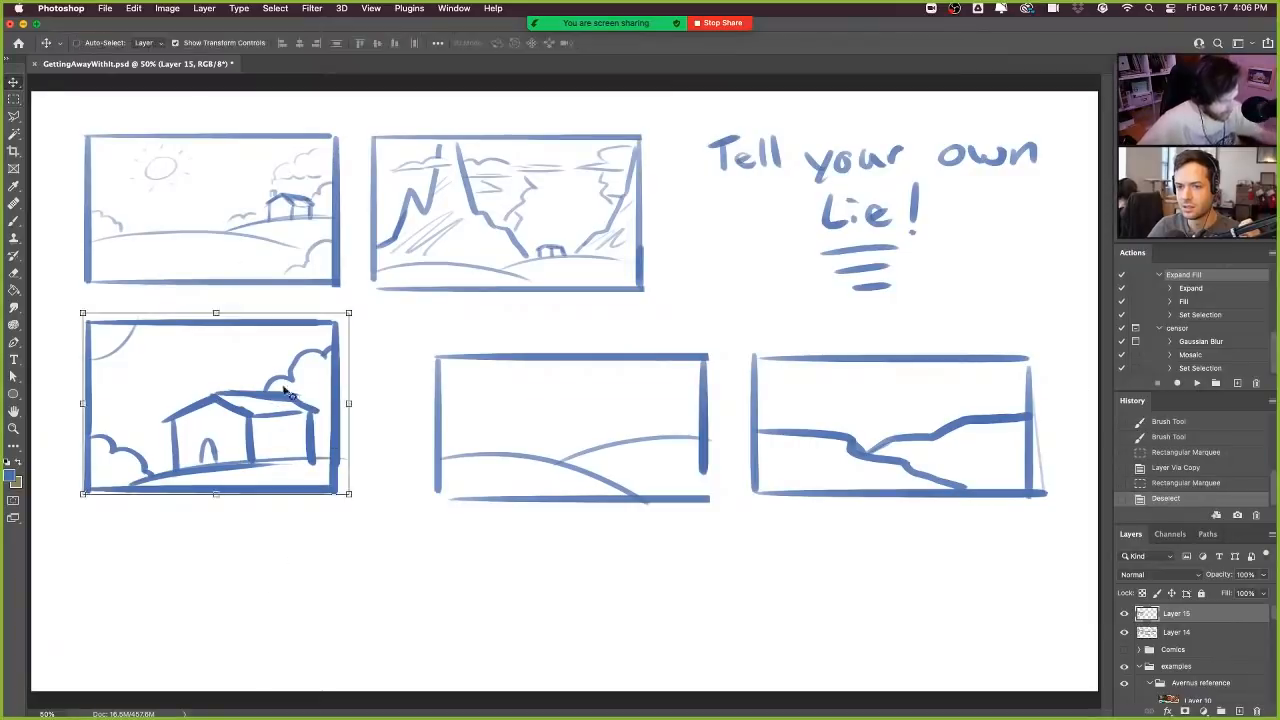
pyautogui.moveTo(291, 393); pyautogui.dragTo(300, 571)
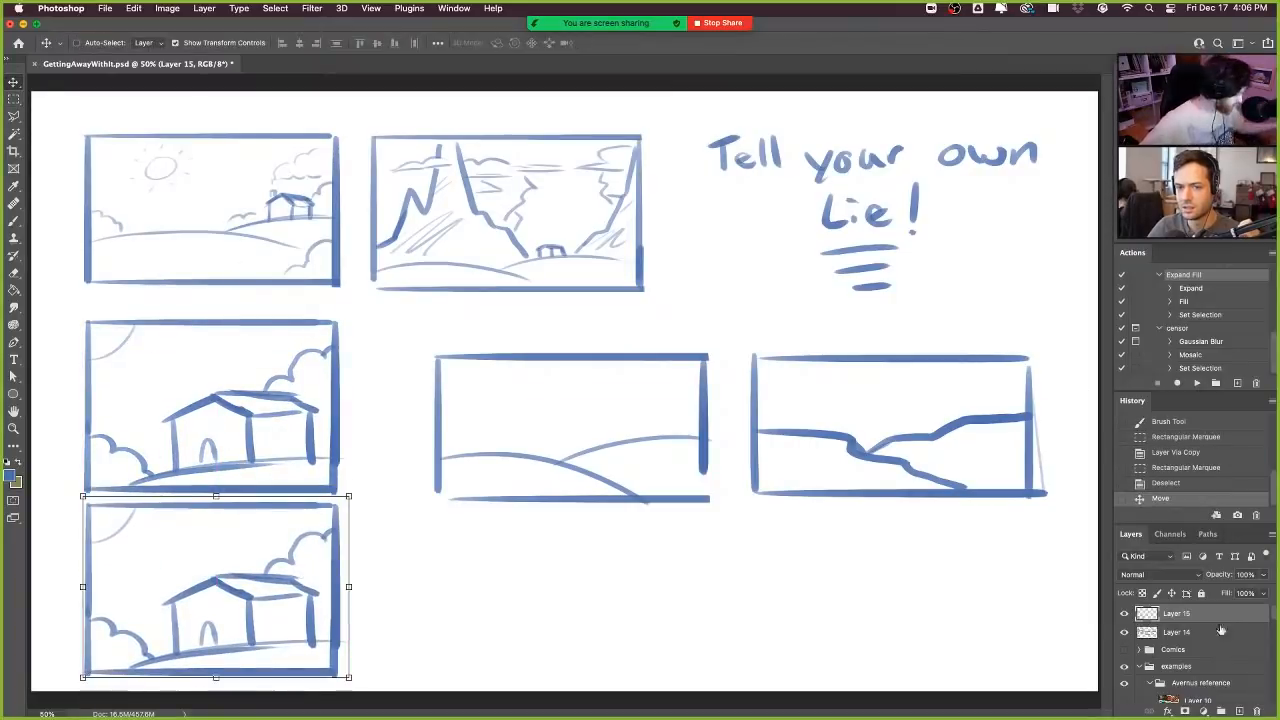
# - Add a new layer set to Multiply and select the copied house frame's area with a rectangular marquee
pyautogui.click(1182, 578)
pyautogui.click(1137, 620)
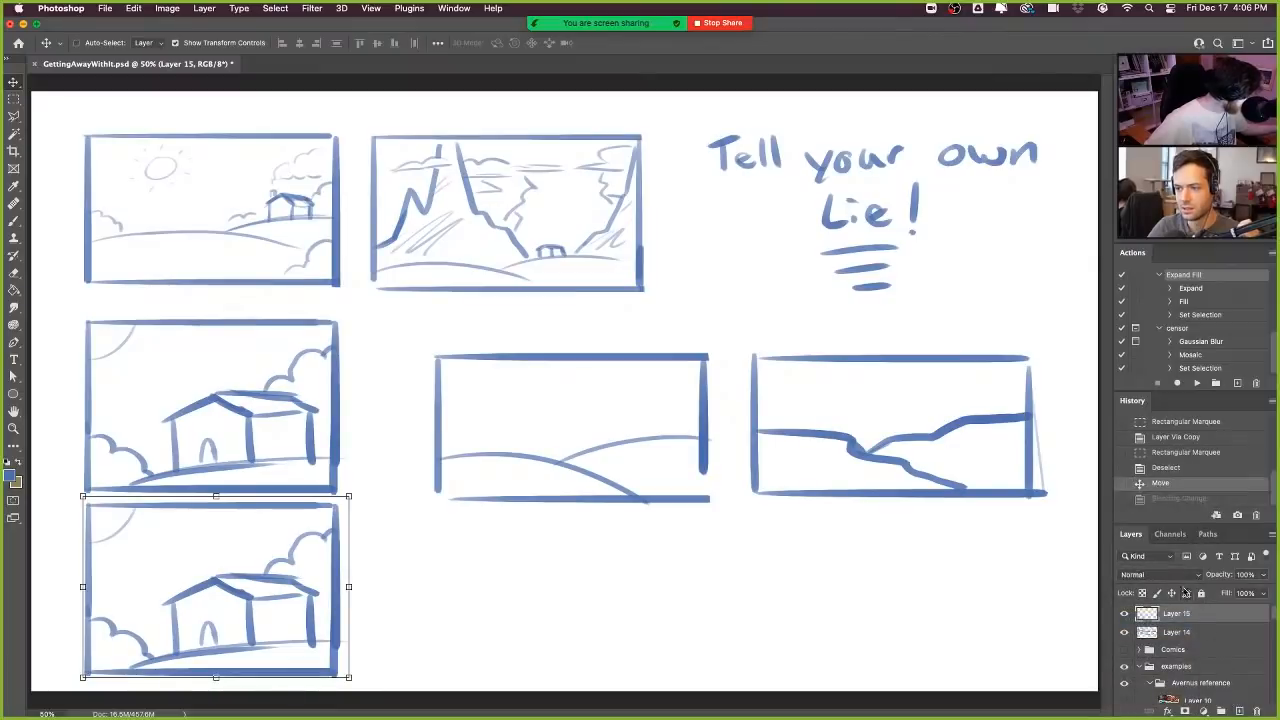
pyautogui.click(1238, 710)
pyautogui.click(1188, 576)
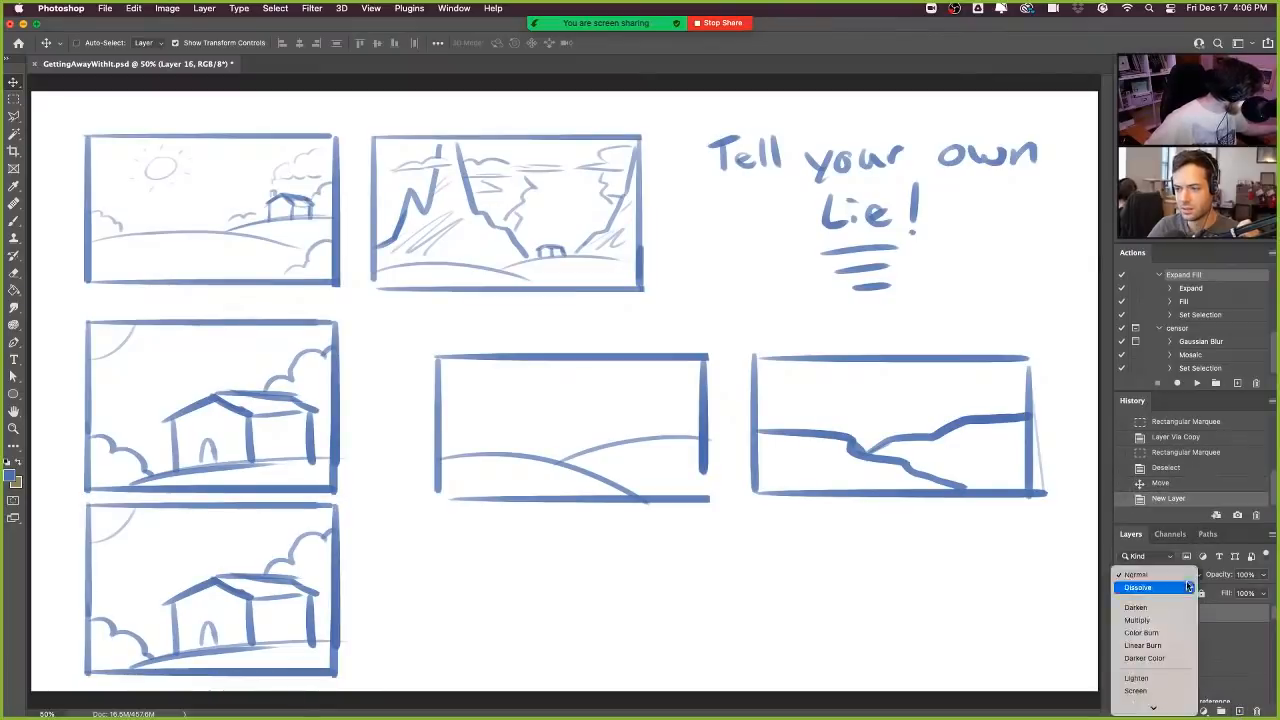
pyautogui.click(1138, 620)
pyautogui.click(14, 98)
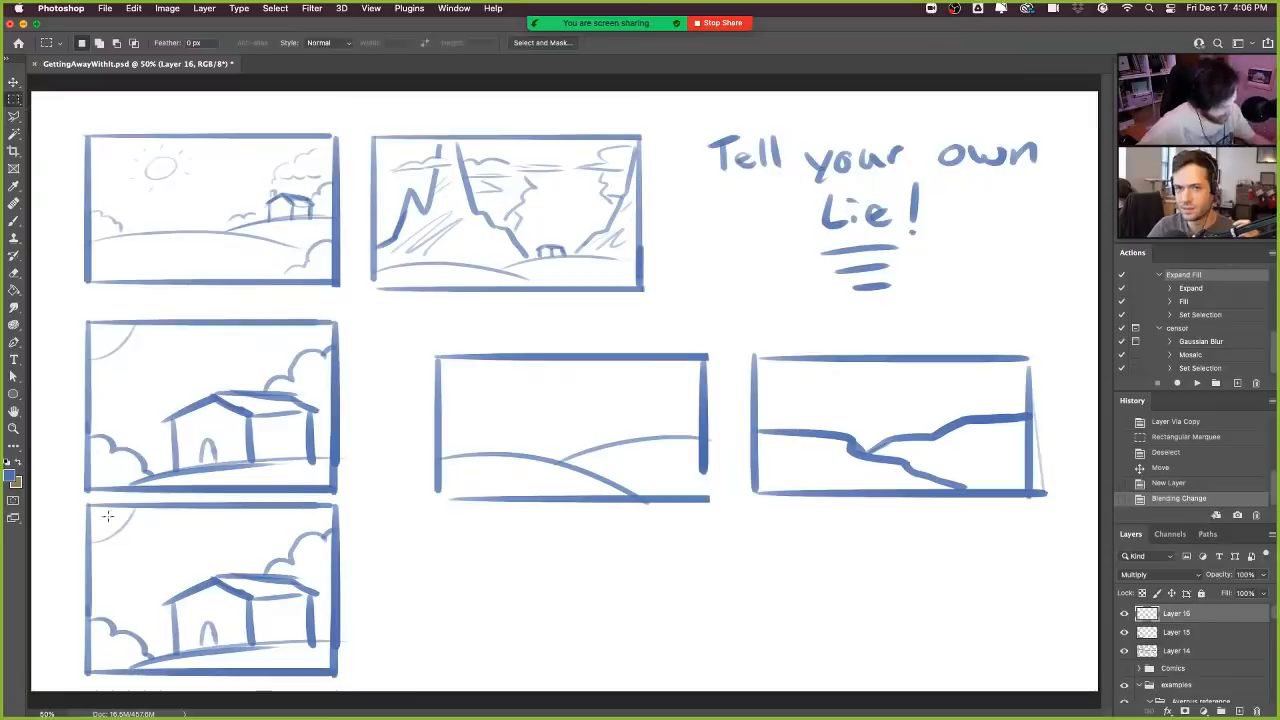
pyautogui.moveTo(86, 505)
pyautogui.mouseDown()
pyautogui.moveTo(142, 586)
pyautogui.moveTo(340, 663)
pyautogui.moveTo(339, 674)
pyautogui.mouseUp()
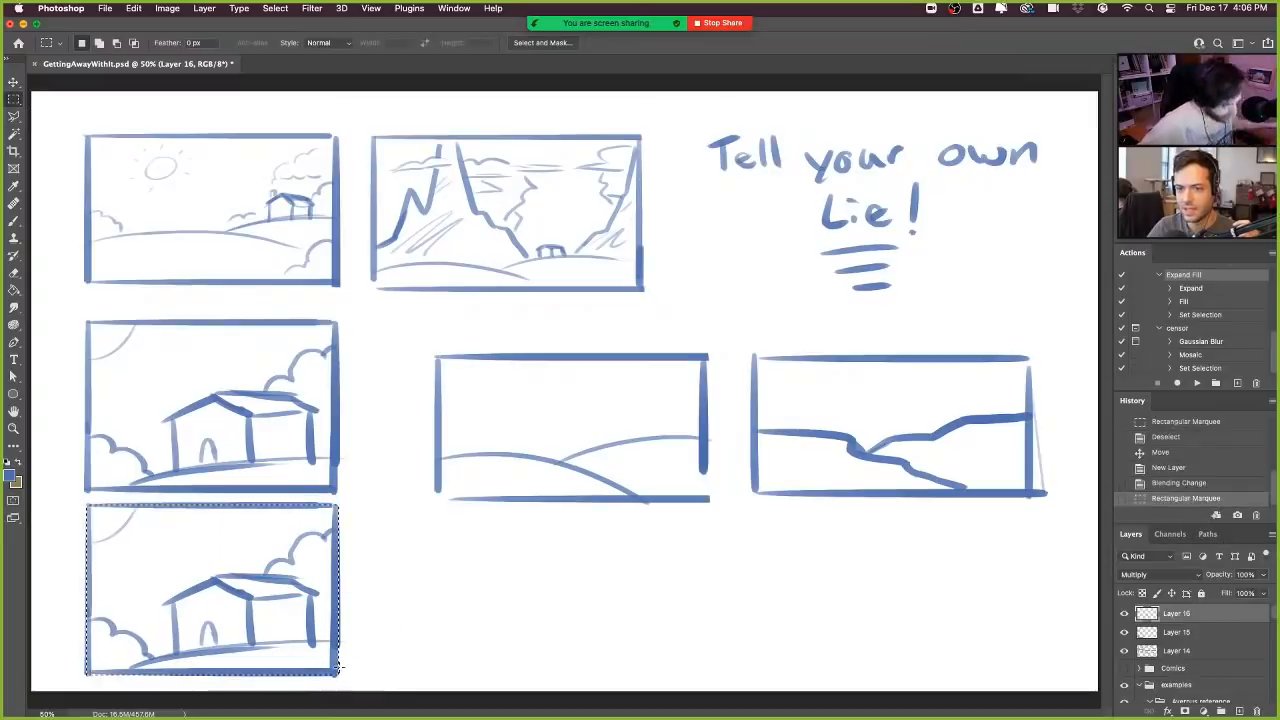
# - Fill the selected area of the copied house frame with the blue foreground colour on the Multiply layer and deselect
pyautogui.click(14, 290)
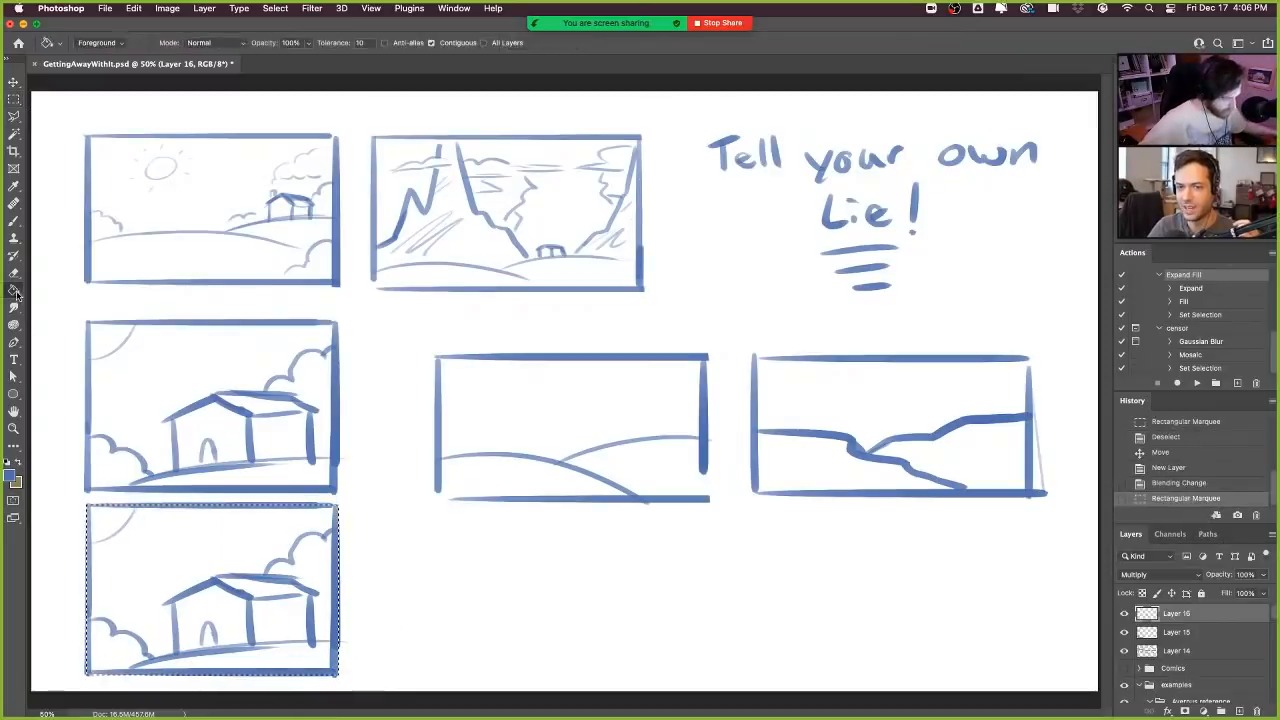
pyautogui.click(175, 545)
pyautogui.click(13, 100)
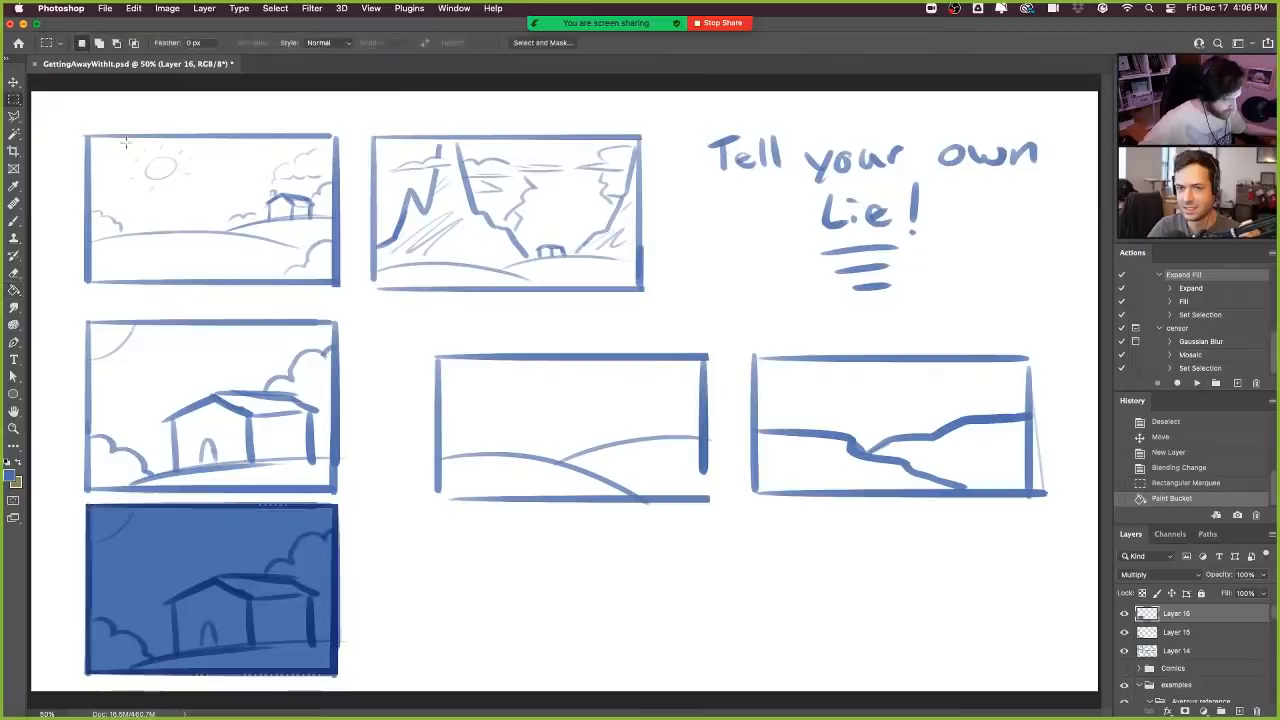
pyautogui.click(648, 532)
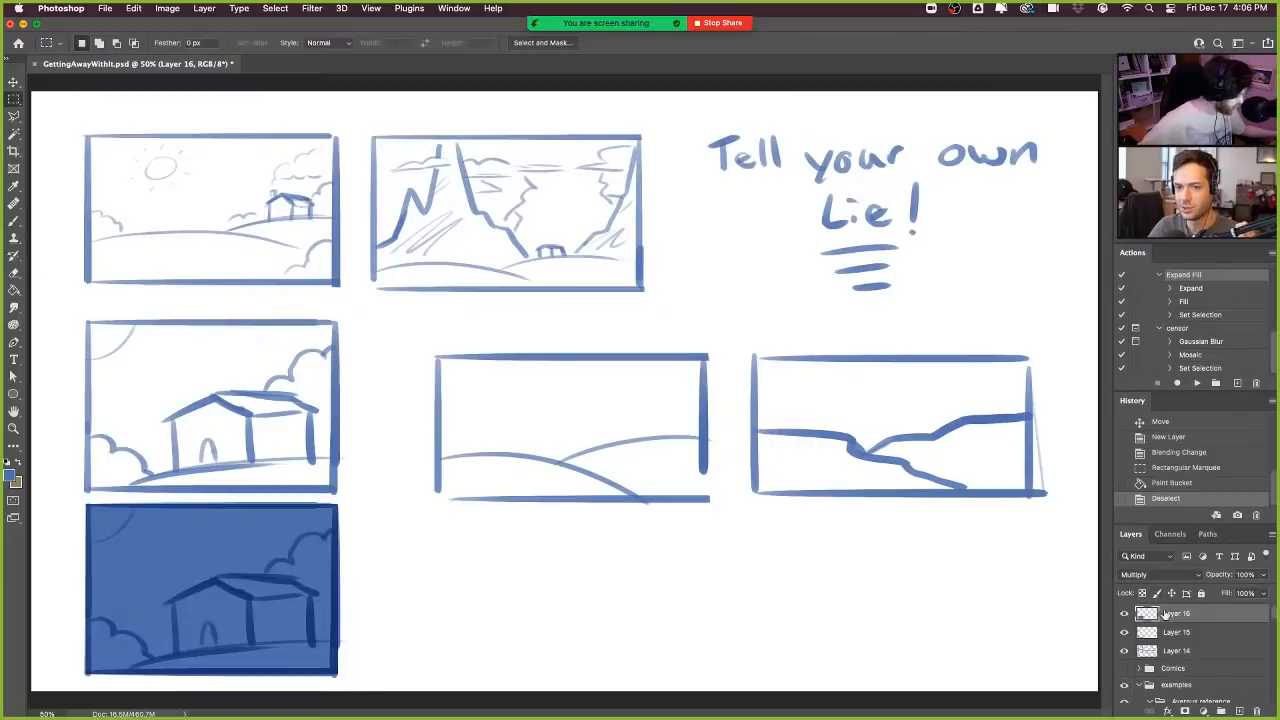
# - Merge the fill layer, the copied house frame and the original thumbnail sketches (Layers 14 to 16) into one layer
pyautogui.keyDown('shift'); pyautogui.click(1192, 652); pyautogui.keyUp('shift')
pyautogui.rightClick(1192, 652)
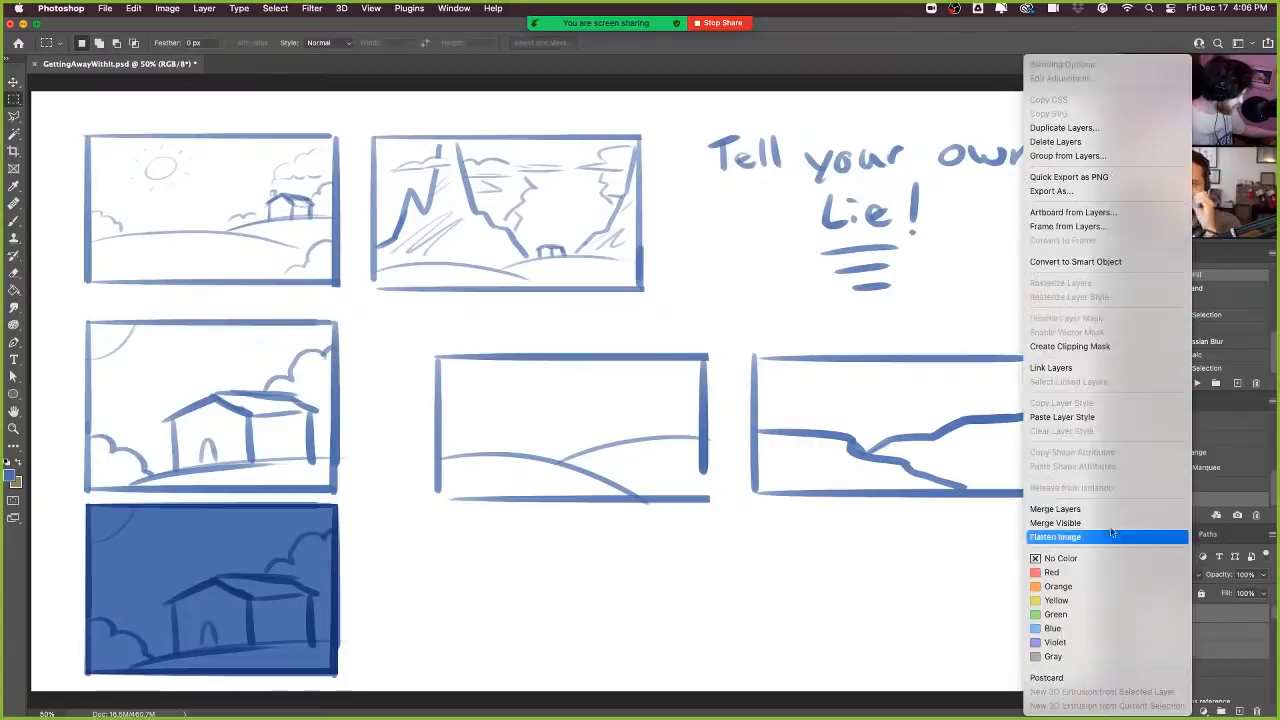
pyautogui.click(1095, 505)
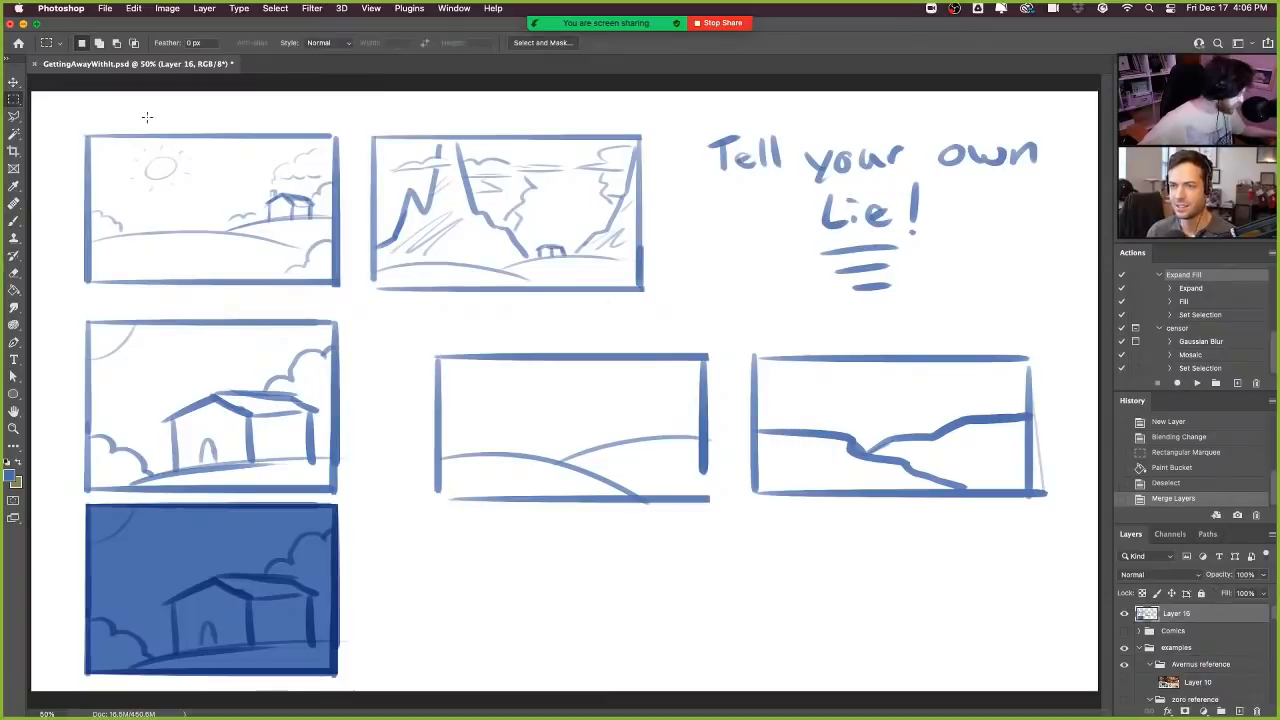
# - Hide the merged thumbnail layer and add a new empty layer above it for brush drawing
pyautogui.press('b')
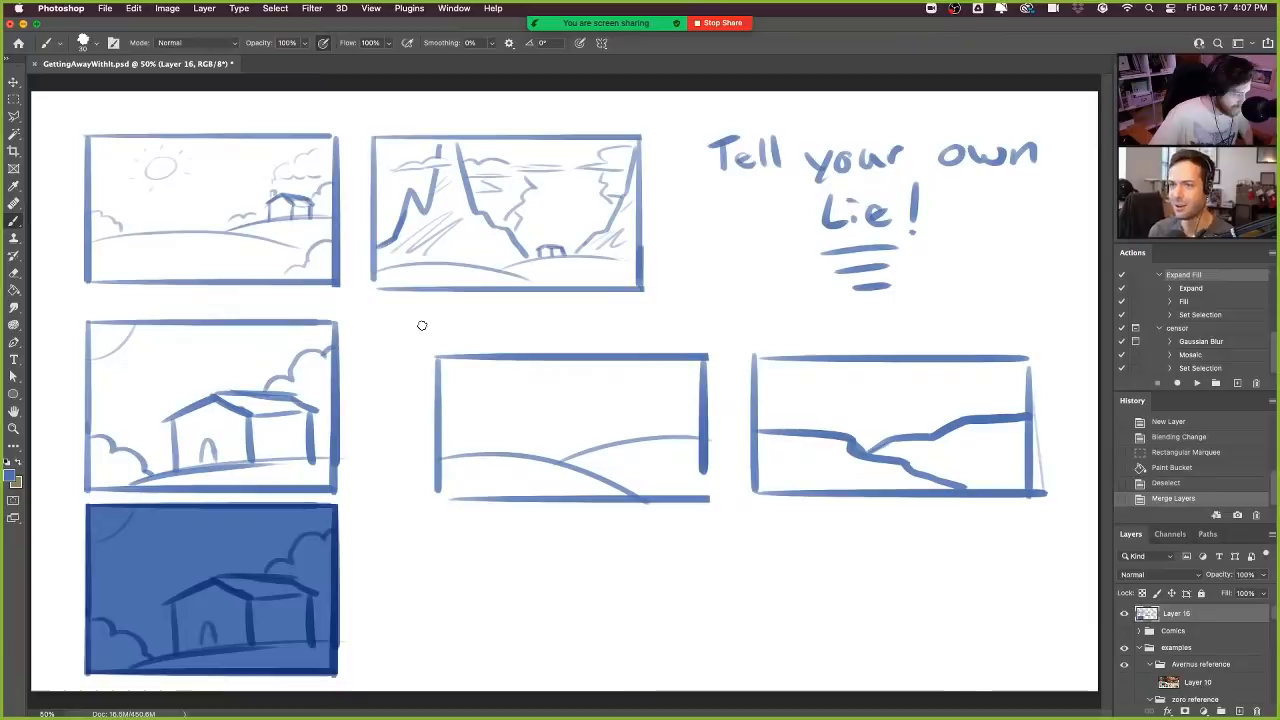
pyautogui.click(1124, 615)
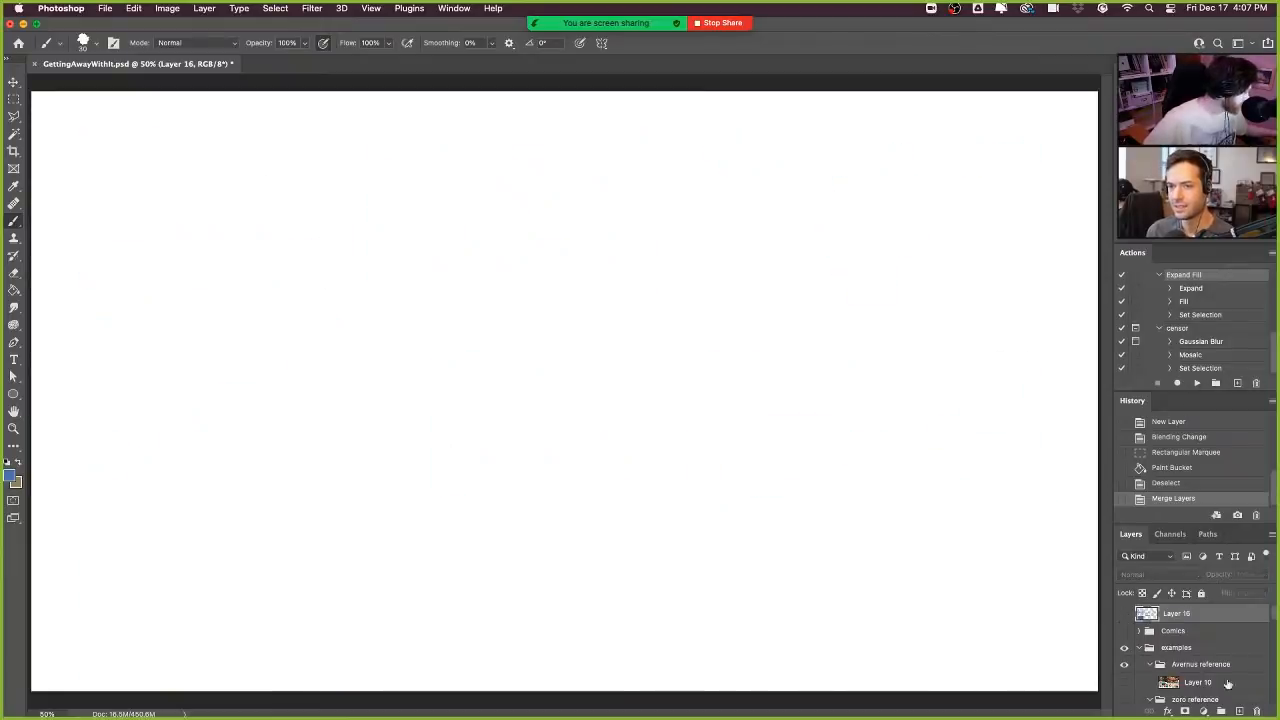
pyautogui.click(1239, 711)
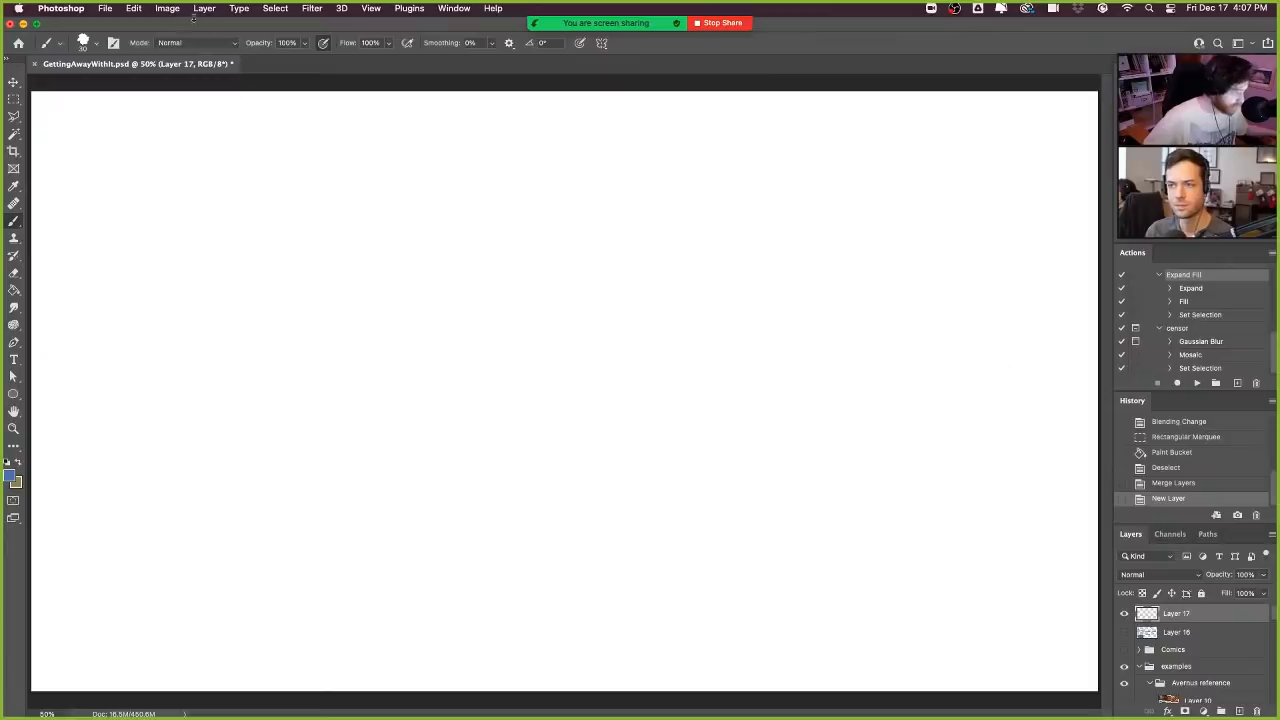
# - Check the document's dimensions and resolution in Image Size without changing them, and look through the layer stack
pyautogui.click(167, 9)
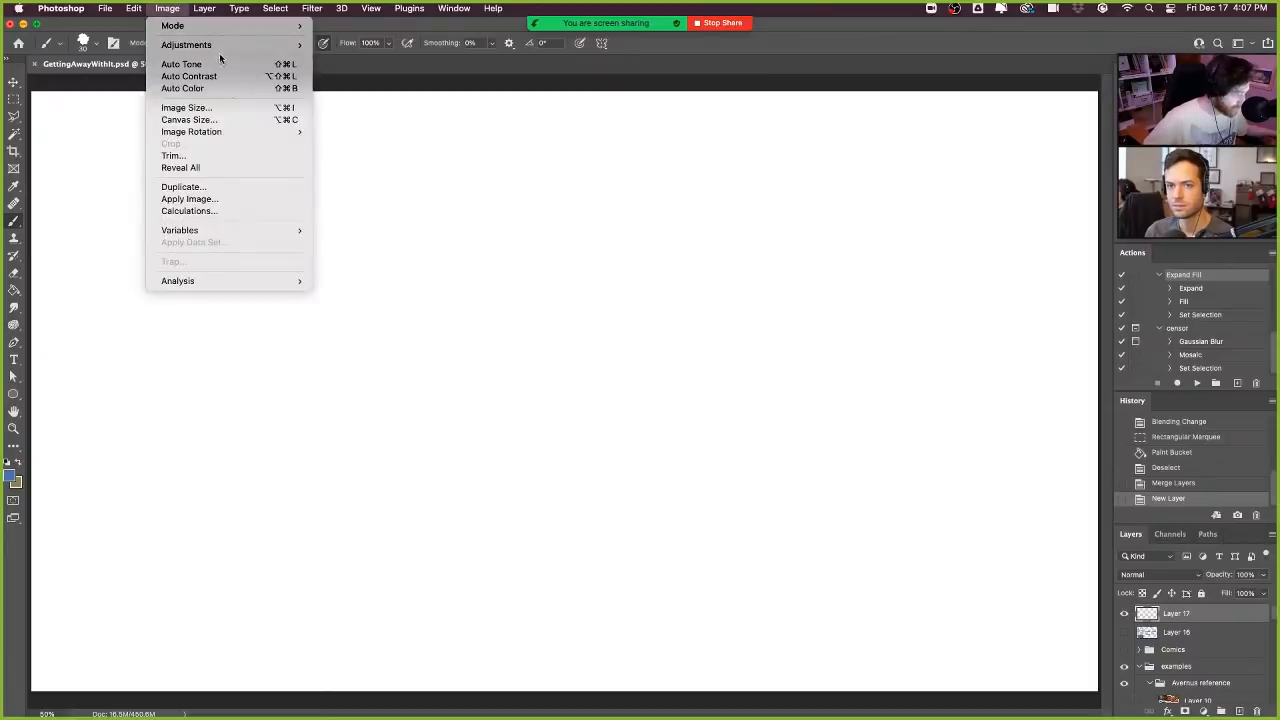
pyautogui.click(219, 108)
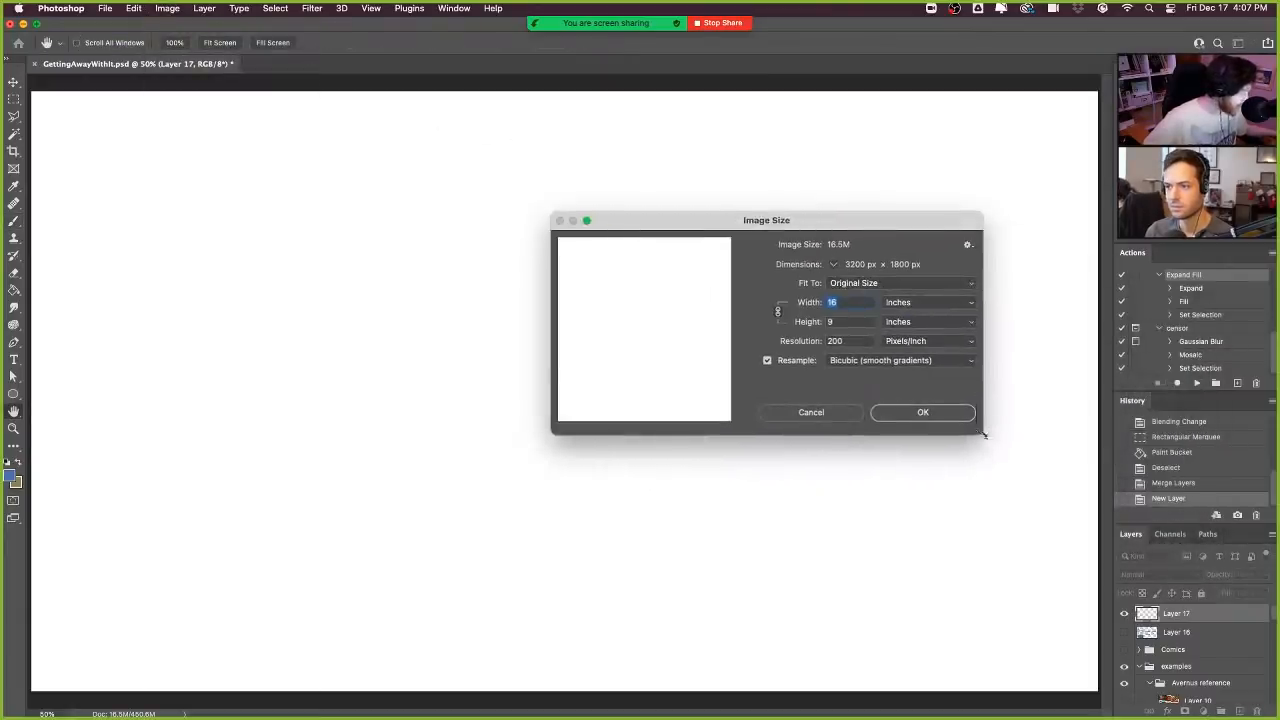
pyautogui.moveTo(978, 432); pyautogui.dragTo(1056, 447)
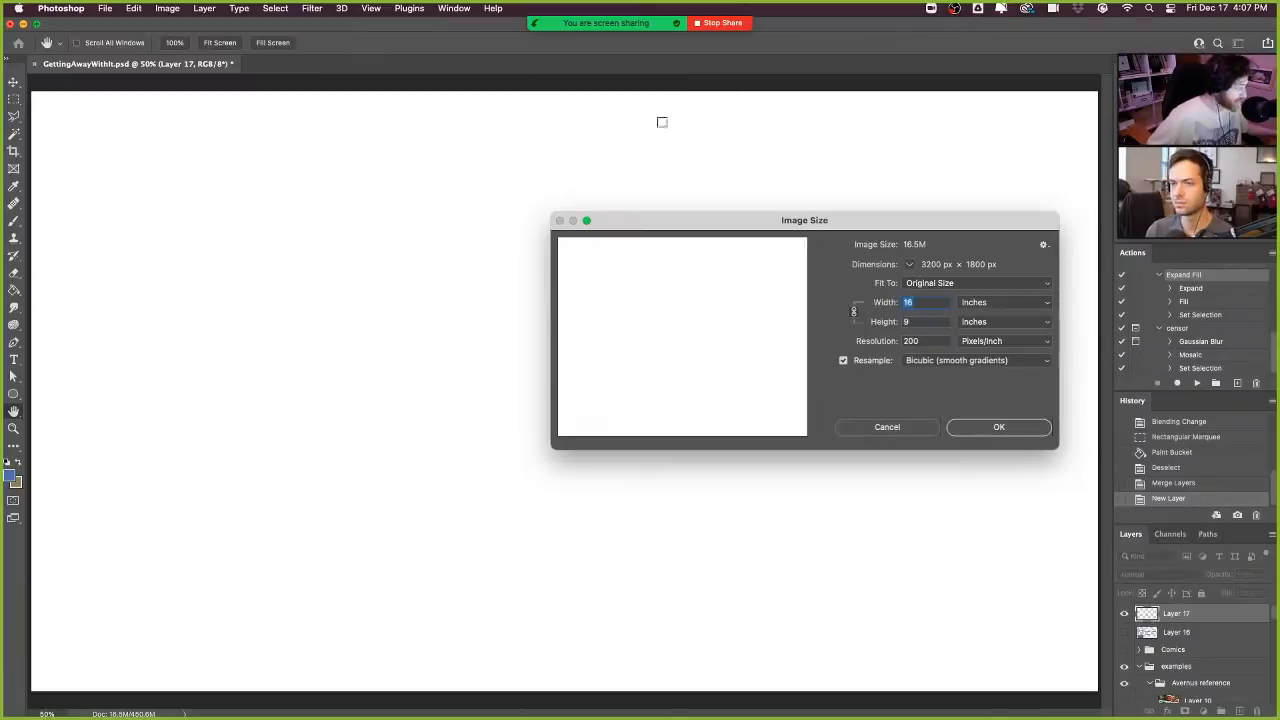
pyautogui.click(887, 427)
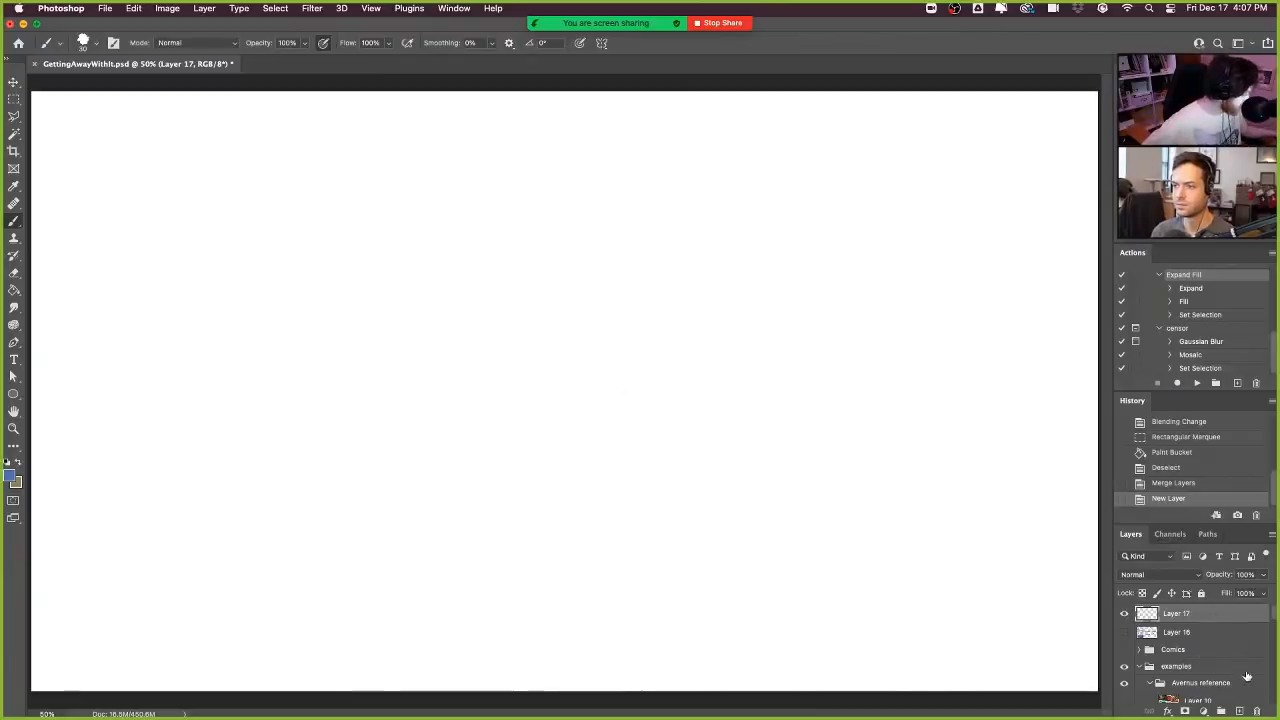
pyautogui.scroll(-5, 1248, 666)
pyautogui.scroll(-5, 1245, 660)
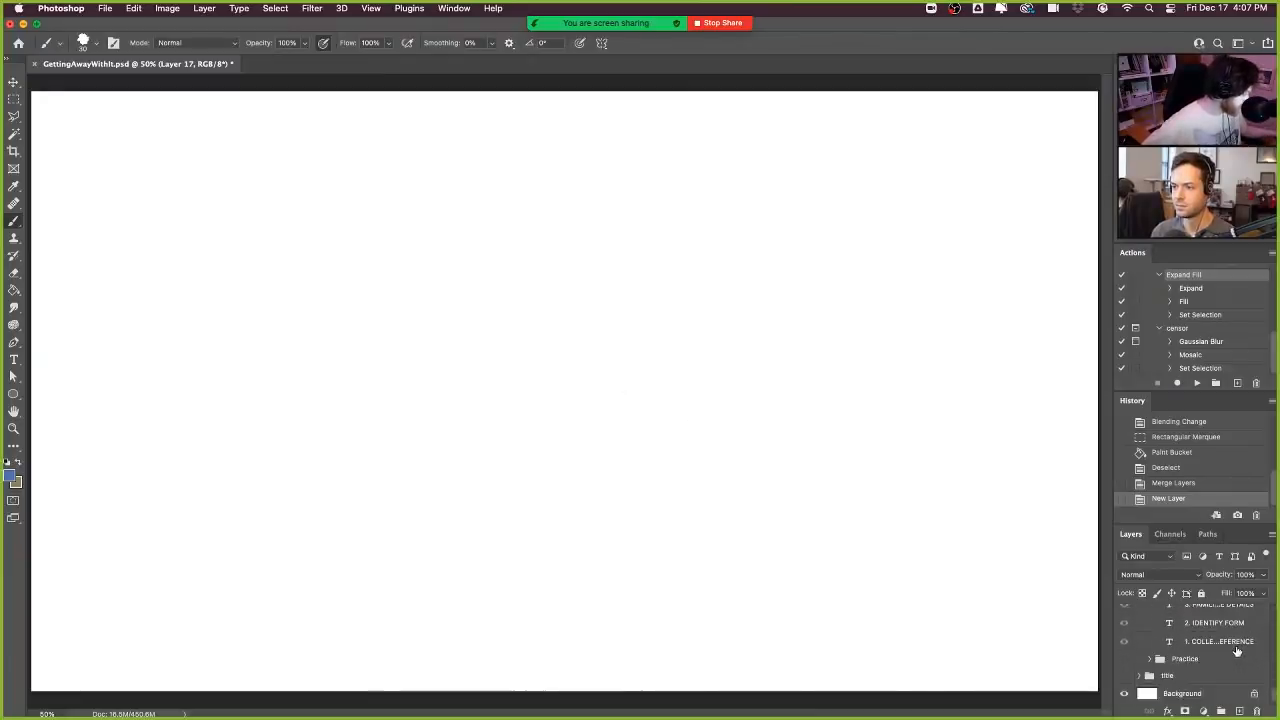
pyautogui.scroll(15, 1240, 645)
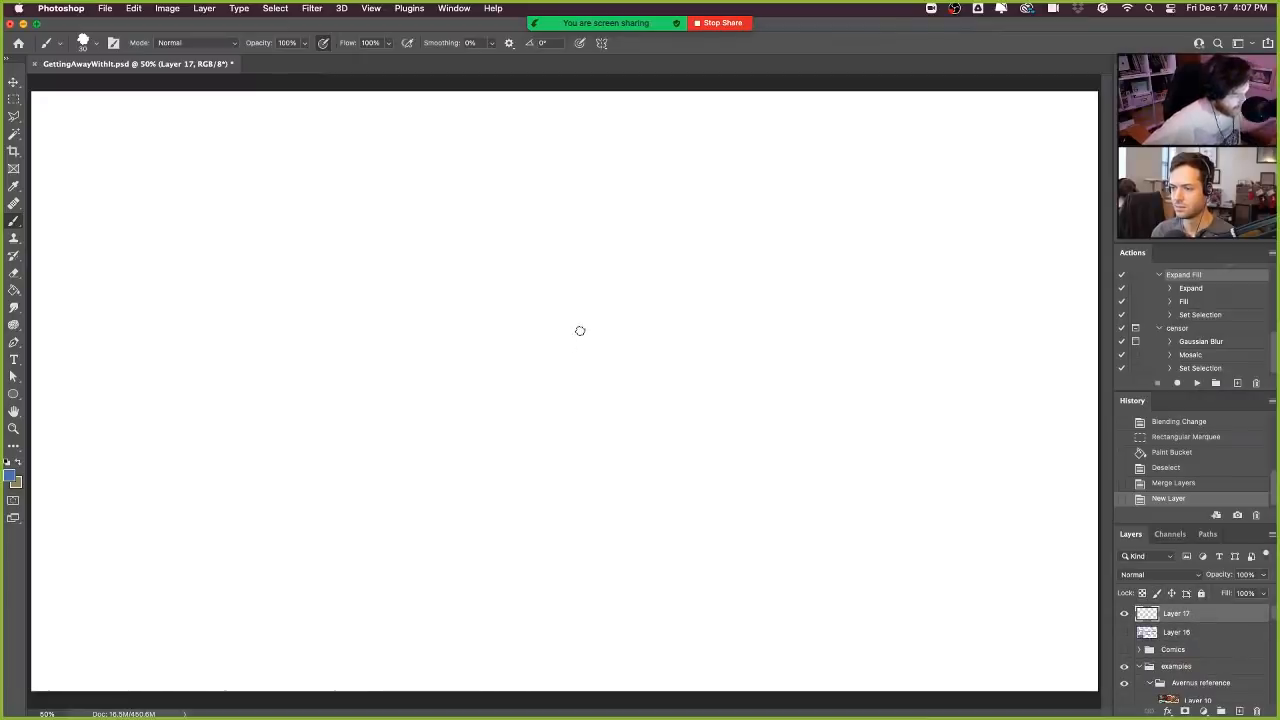
# - Try a freehand curved test stroke near the centre of the blank canvas and undo it
pyautogui.moveTo(587, 263)
pyautogui.mouseDown()
pyautogui.moveTo(689, 366)
pyautogui.moveTo(741, 342)
pyautogui.mouseUp()
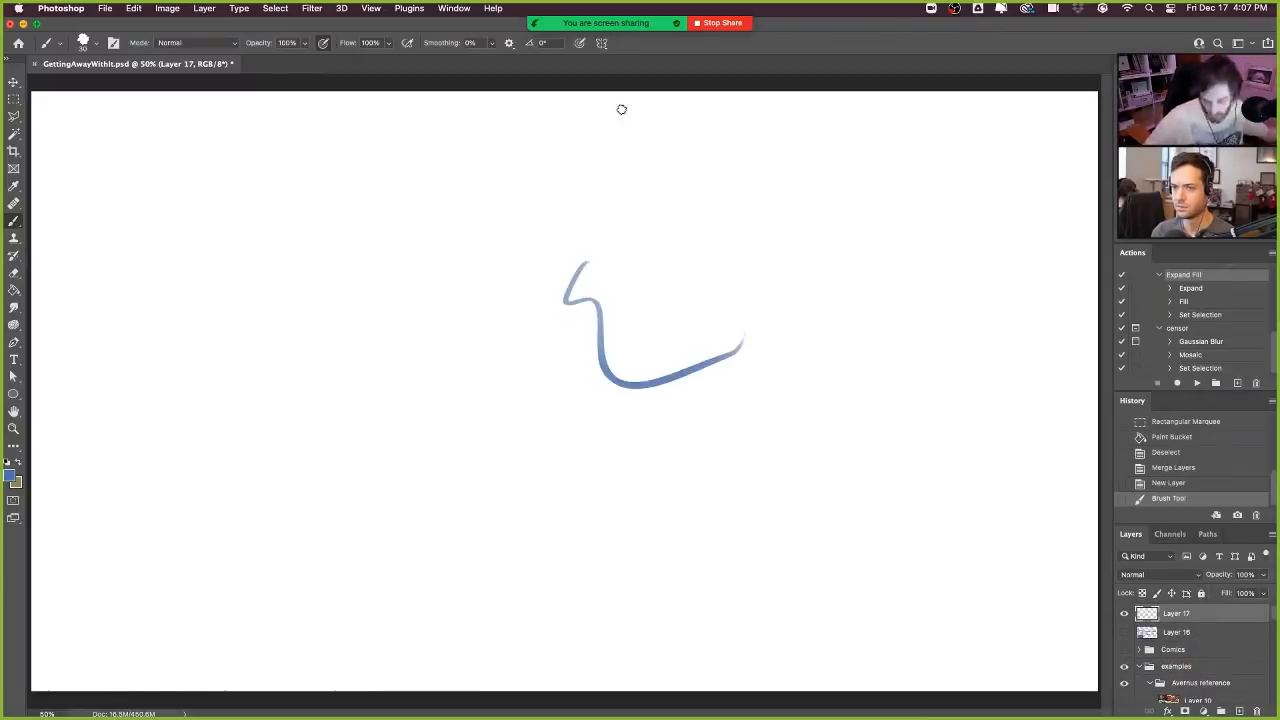
pyautogui.press('super+z')
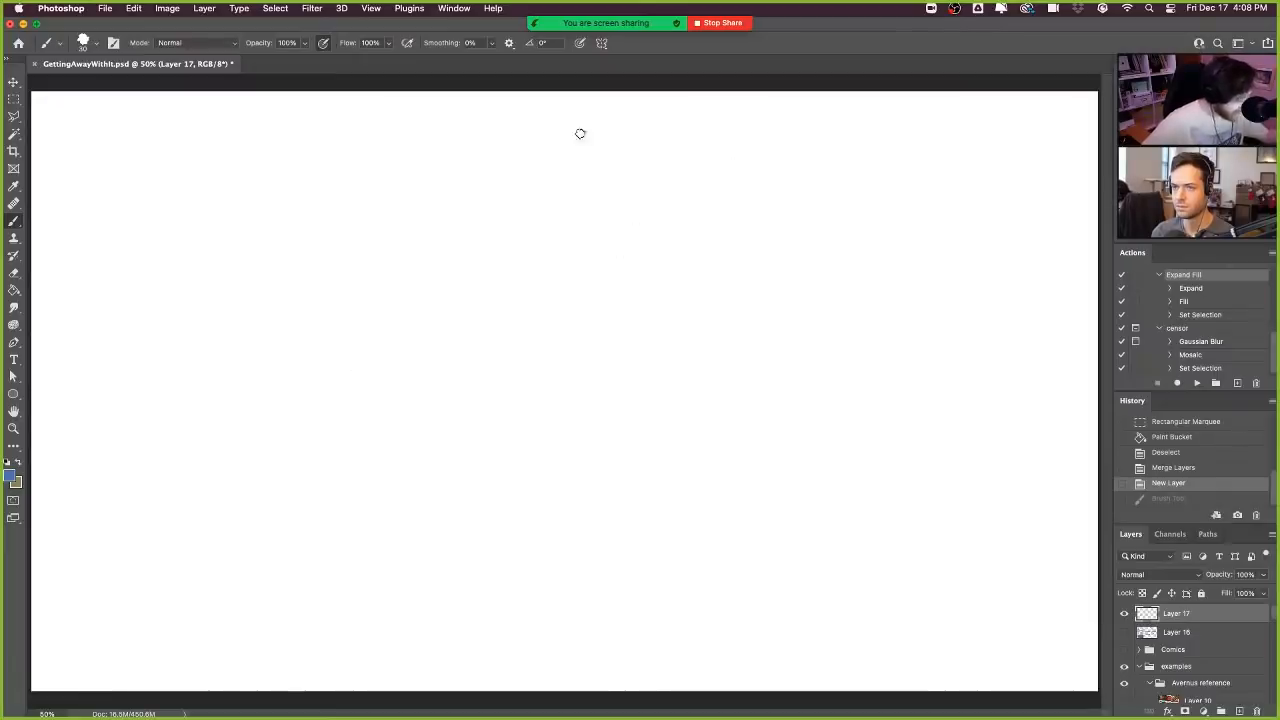
# - Look through the brush presets and choose Inker: Brush at 45 px from the Frenden_Pencils_&_Inks_v1_2b set
pyautogui.click(95, 43)
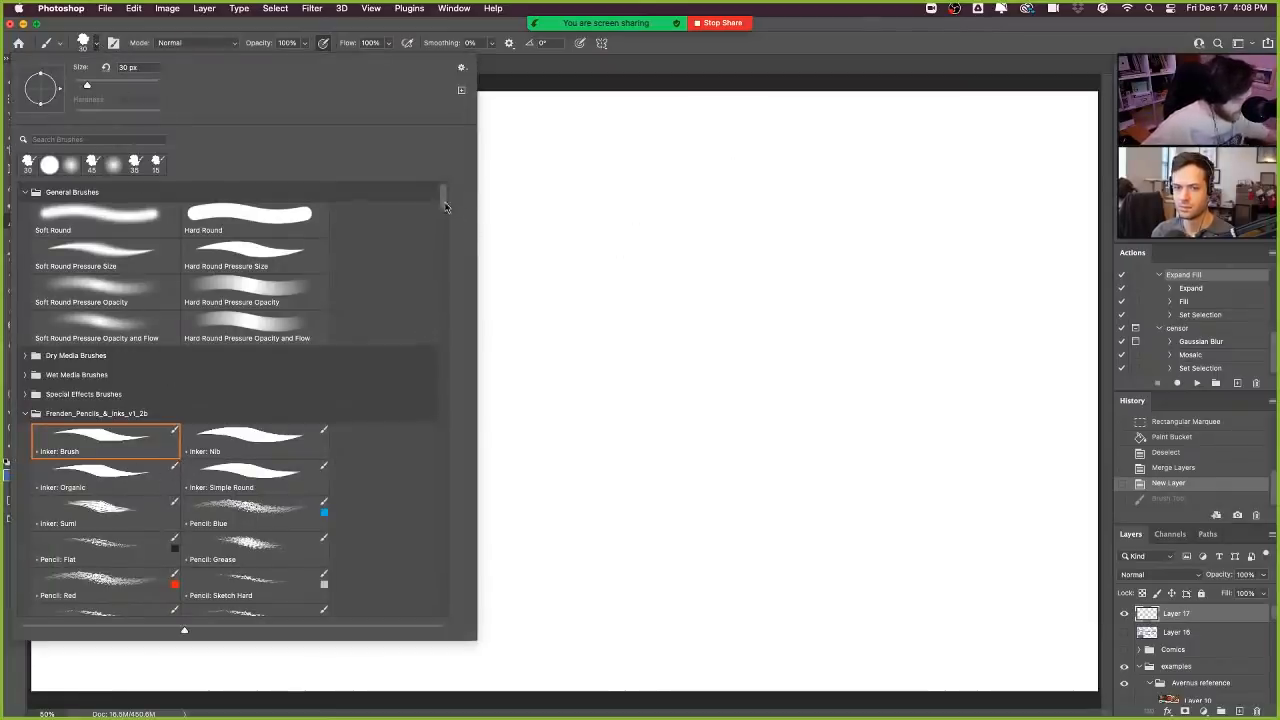
pyautogui.scroll(-5, 445, 210)
pyautogui.scroll(5, 446, 203)
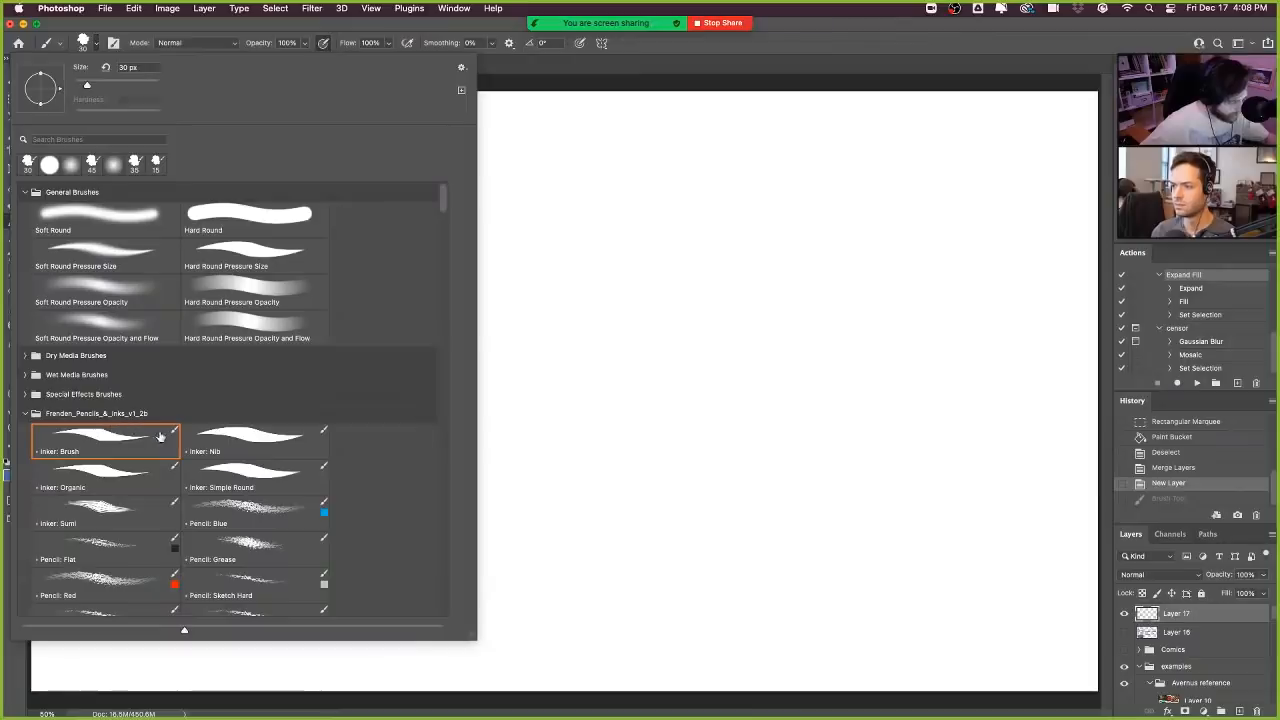
pyautogui.click(326, 254)
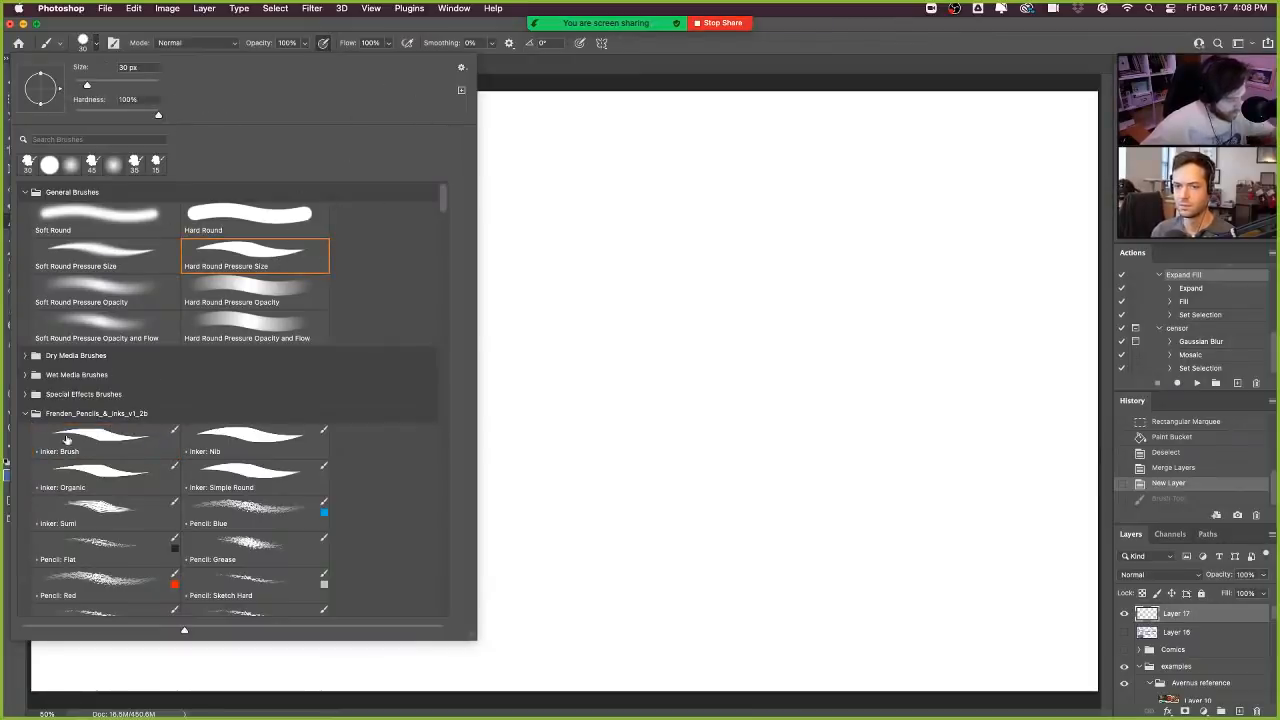
pyautogui.click(43, 418)
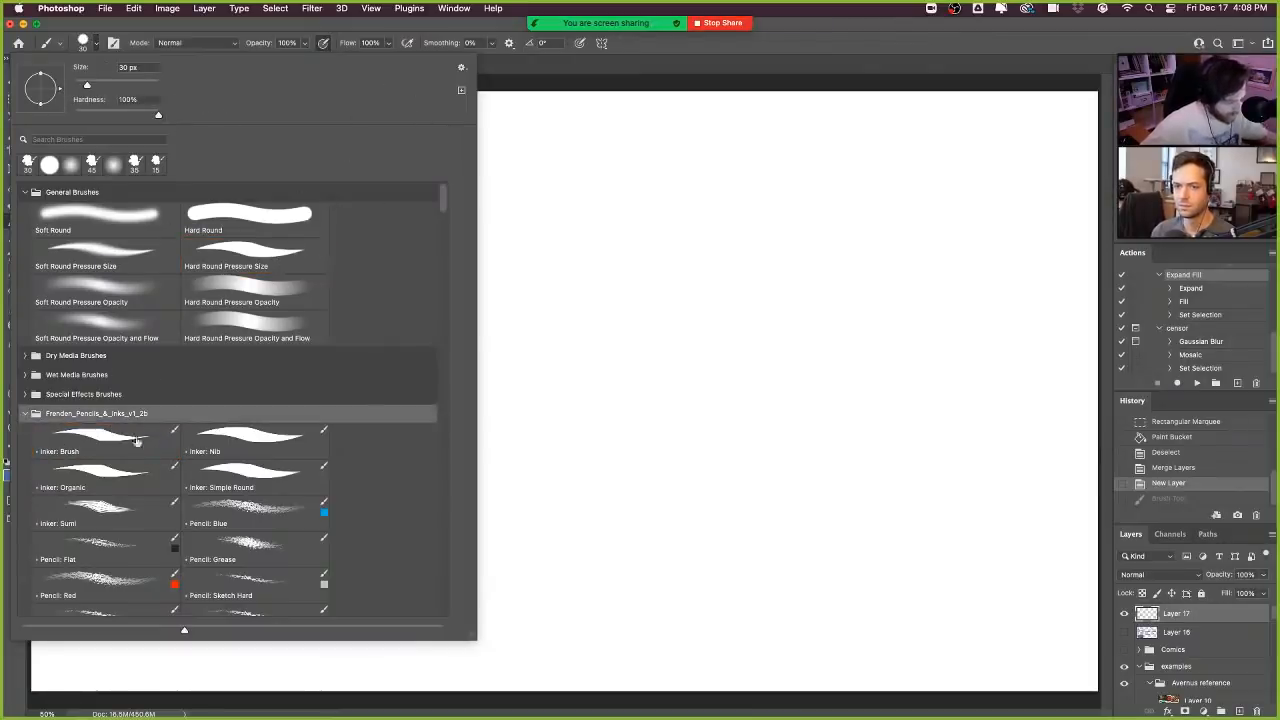
pyautogui.click(25, 413)
pyautogui.moveTo(445, 213)
pyautogui.mouseDown()
pyautogui.moveTo(445, 236)
pyautogui.moveTo(446, 210)
pyautogui.mouseUp()
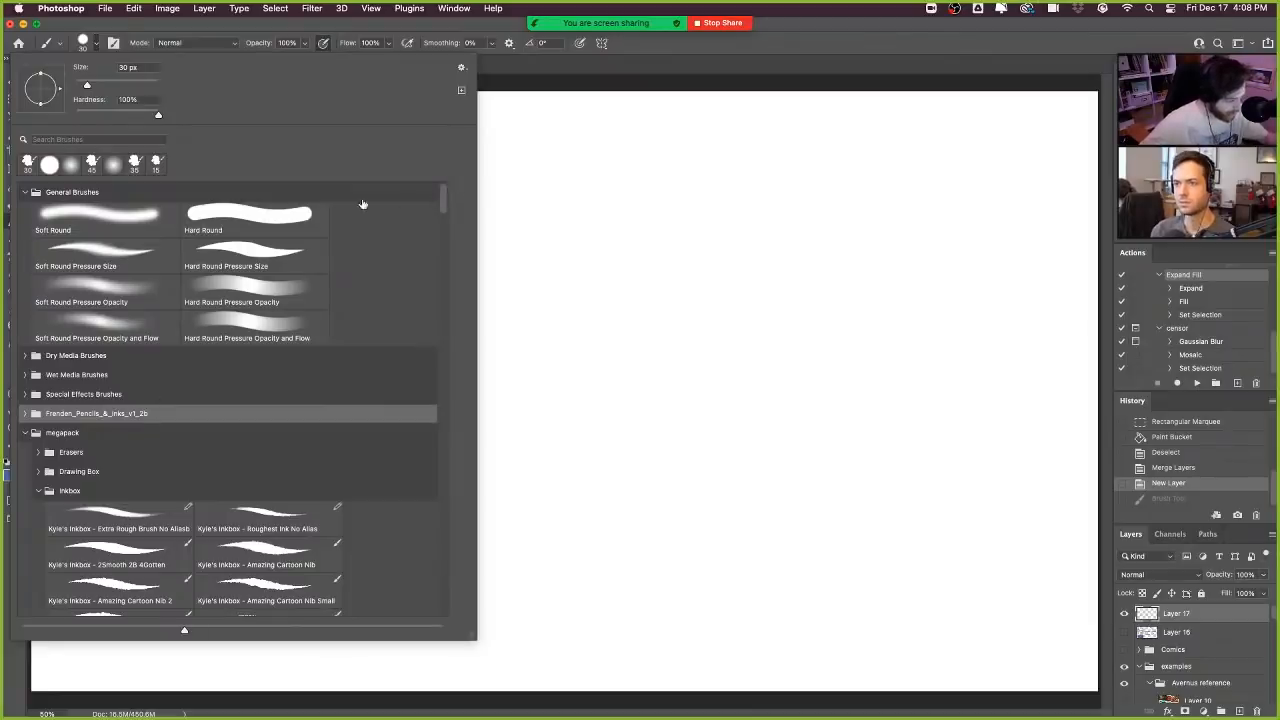
pyautogui.click(42, 409)
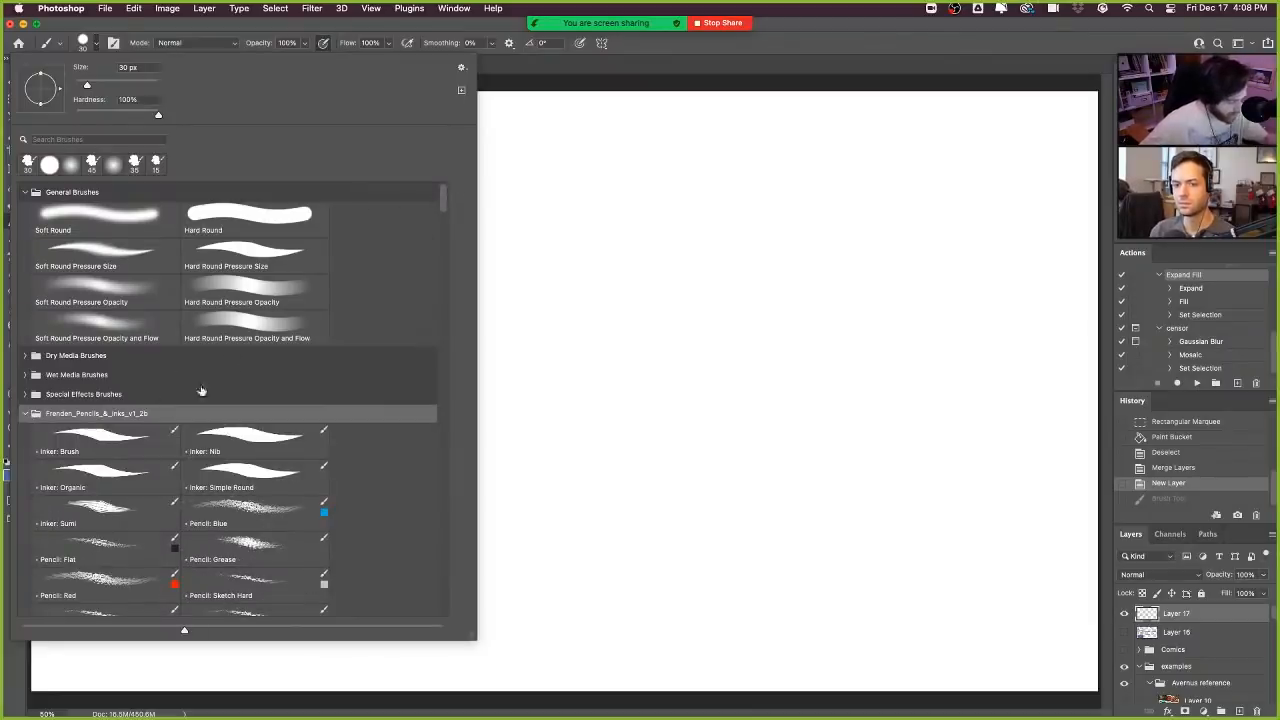
pyautogui.click(138, 450)
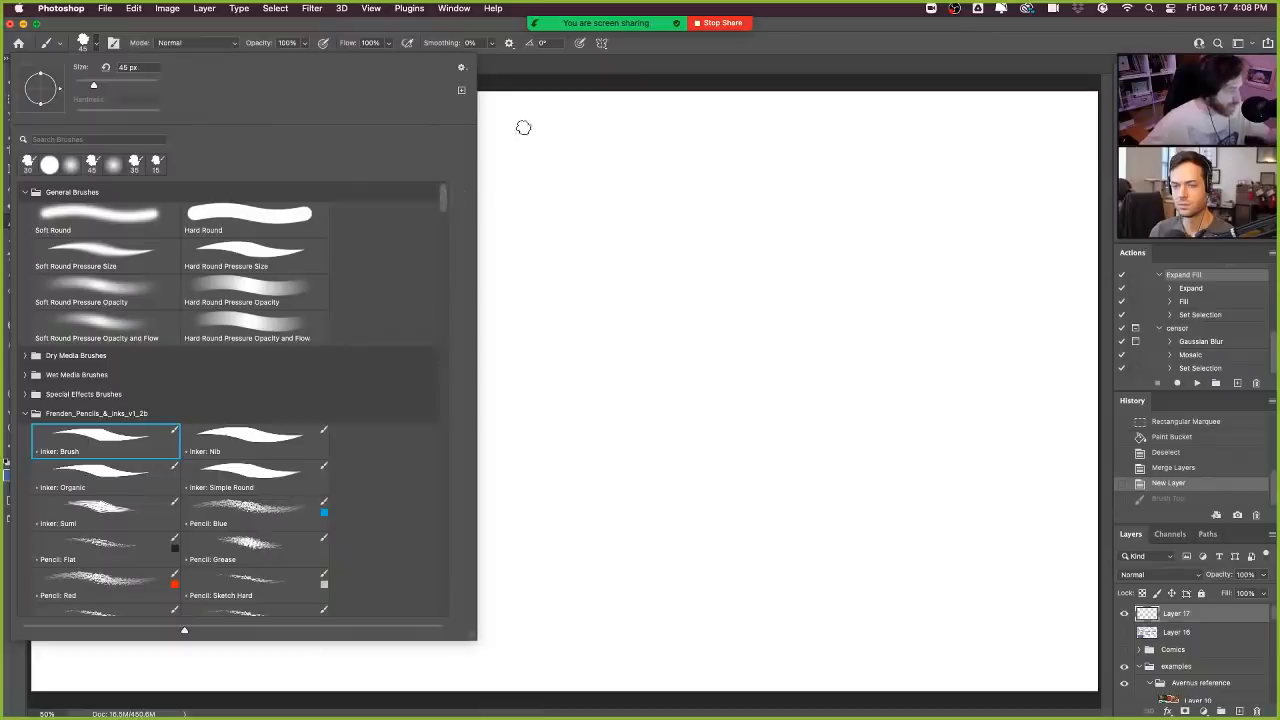
pyautogui.click(510, 90)
# - Draw a solid wavy line of varying width rising to the right, and a second, pressure-shaded wavy line below it
pyautogui.moveTo(388, 322)
pyautogui.mouseDown()
pyautogui.moveTo(507, 240)
pyautogui.moveTo(600, 209)
pyautogui.mouseUp()
pyautogui.press('super+z')
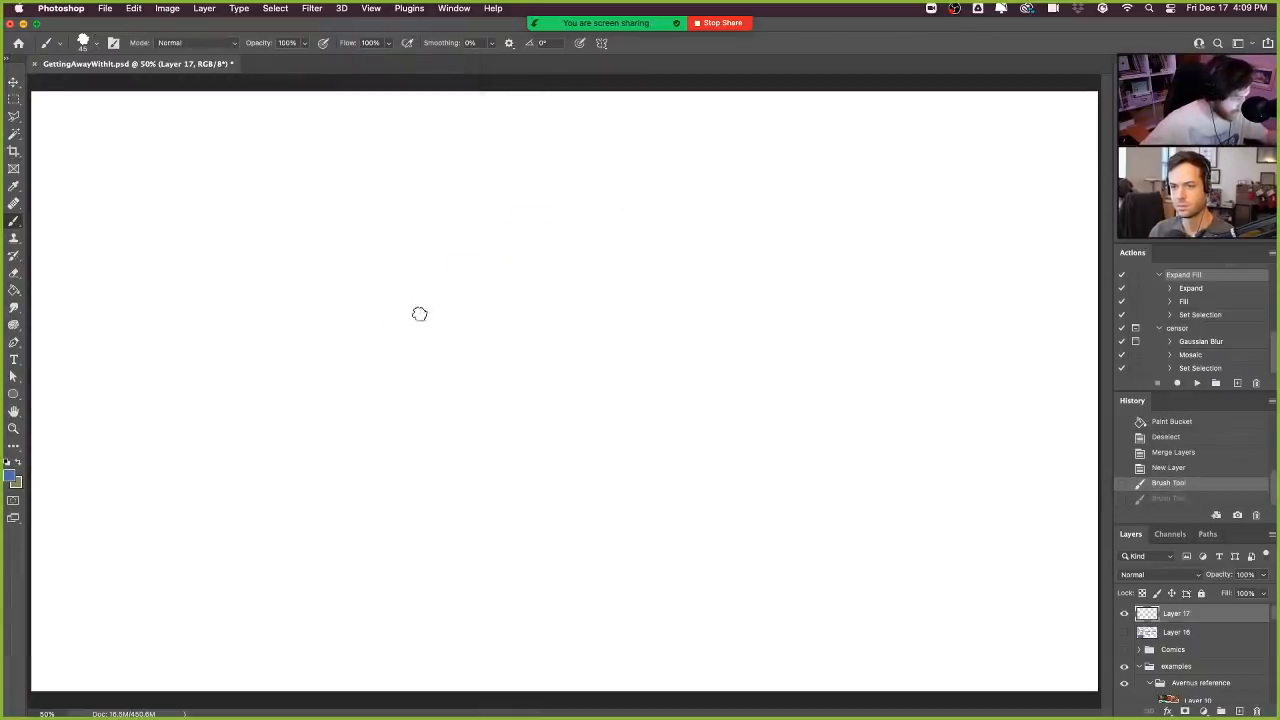
pyautogui.moveTo(420, 314)
pyautogui.mouseDown()
pyautogui.moveTo(459, 285)
pyautogui.moveTo(517, 291)
pyautogui.moveTo(528, 262)
pyautogui.moveTo(580, 244)
pyautogui.moveTo(626, 264)
pyautogui.moveTo(651, 258)
pyautogui.moveTo(663, 235)
pyautogui.moveTo(717, 228)
pyautogui.moveTo(762, 198)
pyautogui.mouseUp()
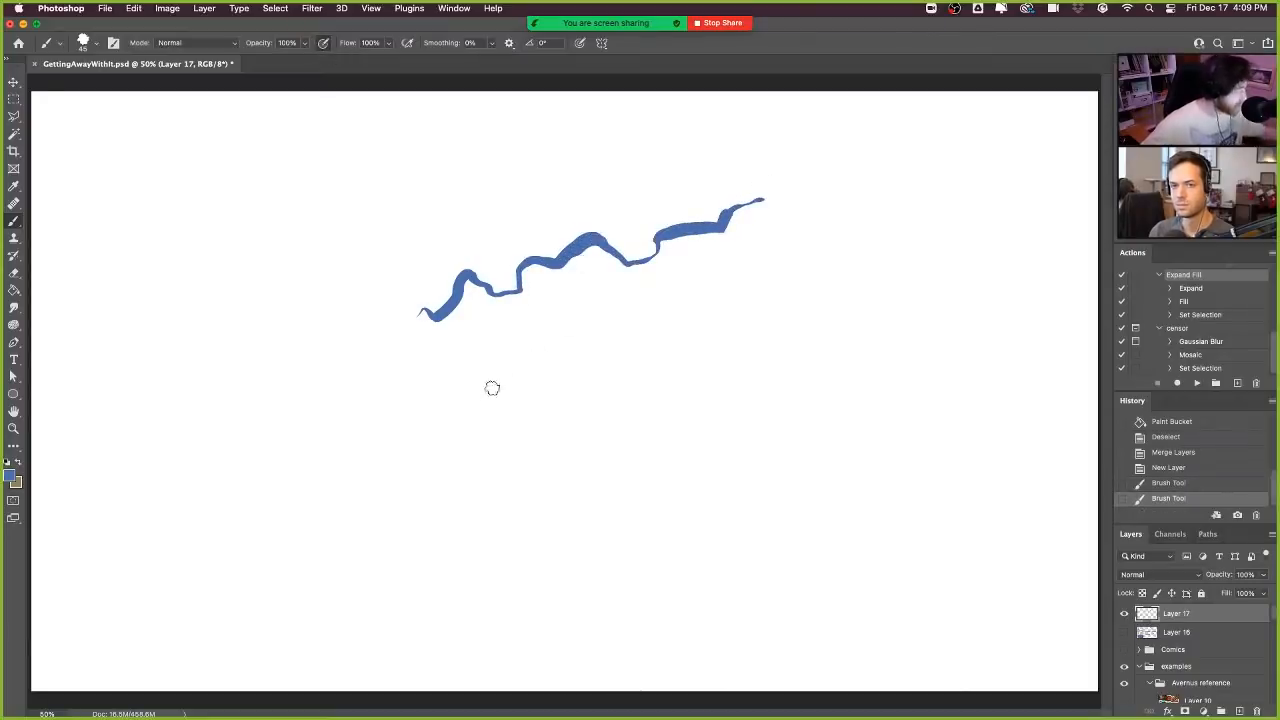
pyautogui.moveTo(501, 357)
pyautogui.mouseDown()
pyautogui.moveTo(546, 324)
pyautogui.moveTo(573, 322)
pyautogui.moveTo(634, 345)
pyautogui.moveTo(662, 317)
pyautogui.moveTo(750, 288)
pyautogui.mouseUp()
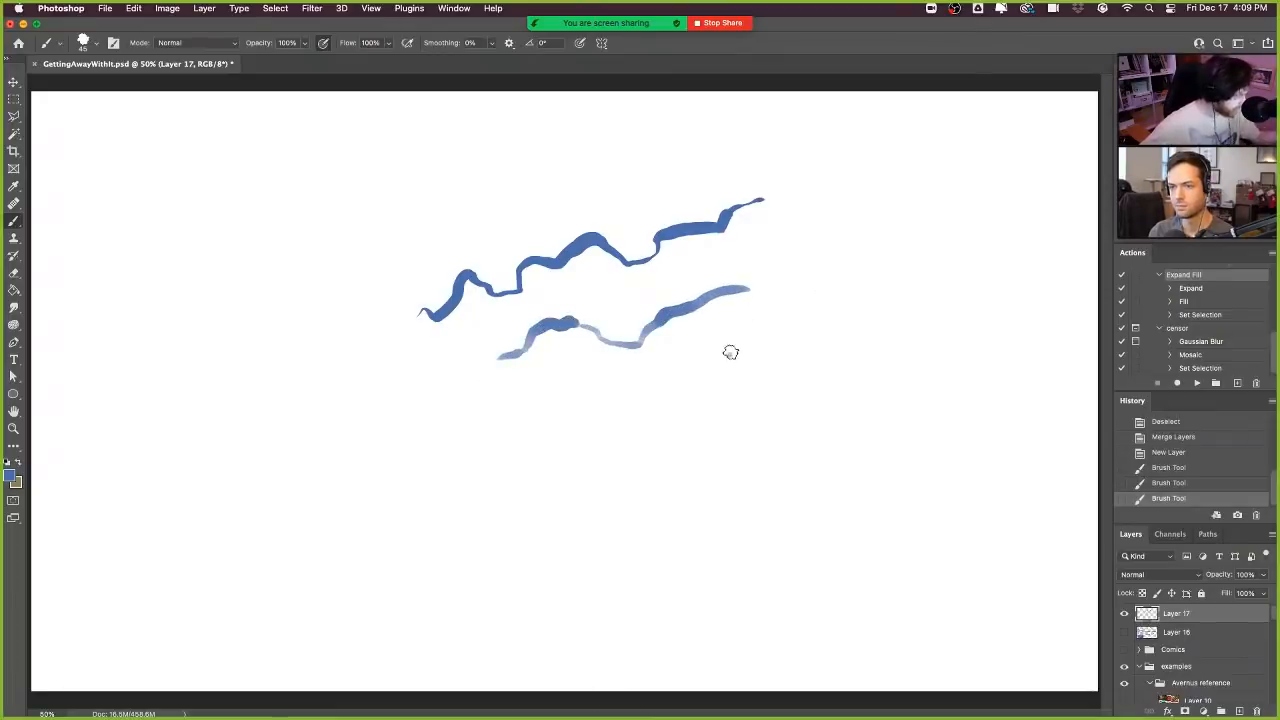
# - Build a third, winding line right of the second from short overlapping strokes, curving back on itself downward
pyautogui.moveTo(729, 353)
pyautogui.mouseDown()
pyautogui.moveTo(772, 322)
pyautogui.moveTo(800, 284)
pyautogui.mouseUp()
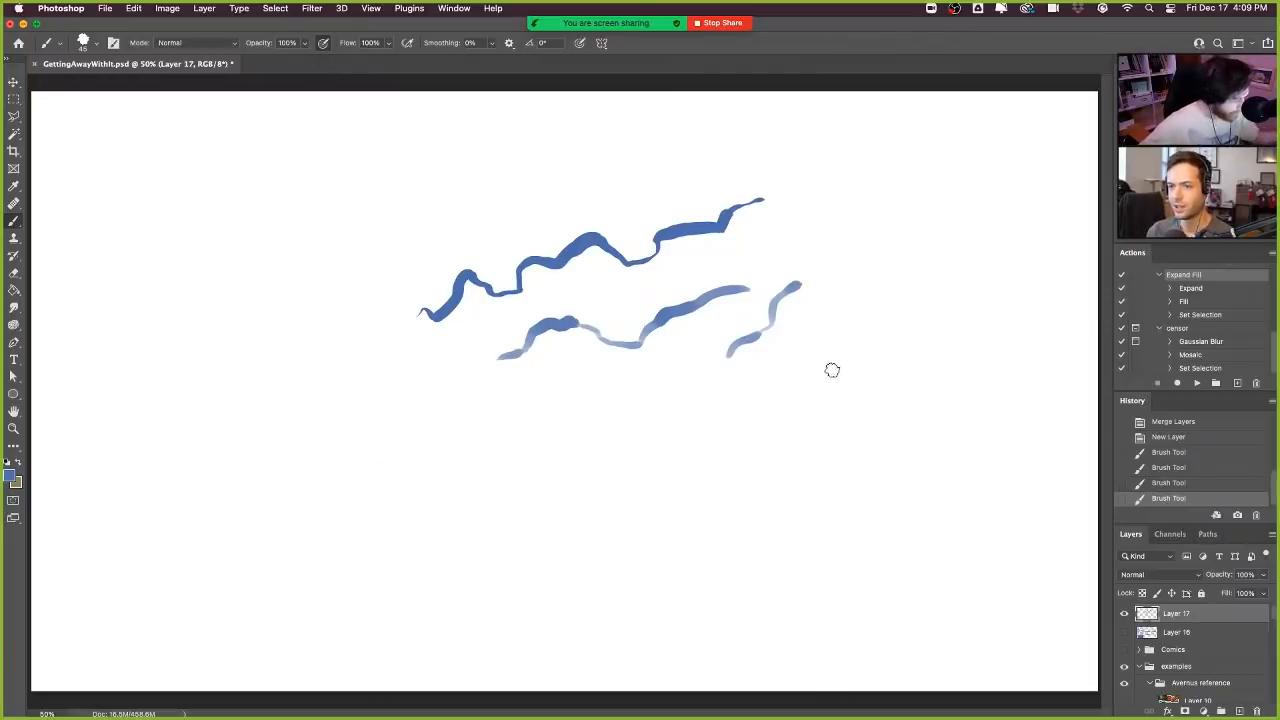
pyautogui.moveTo(733, 352)
pyautogui.mouseDown()
pyautogui.moveTo(772, 376)
pyautogui.moveTo(755, 345)
pyautogui.moveTo(738, 345)
pyautogui.moveTo(774, 318)
pyautogui.mouseUp()
pyautogui.moveTo(774, 378)
pyautogui.mouseDown()
pyautogui.moveTo(742, 391)
pyautogui.moveTo(720, 422)
pyautogui.moveTo(731, 395)
pyautogui.moveTo(772, 386)
pyautogui.mouseUp()
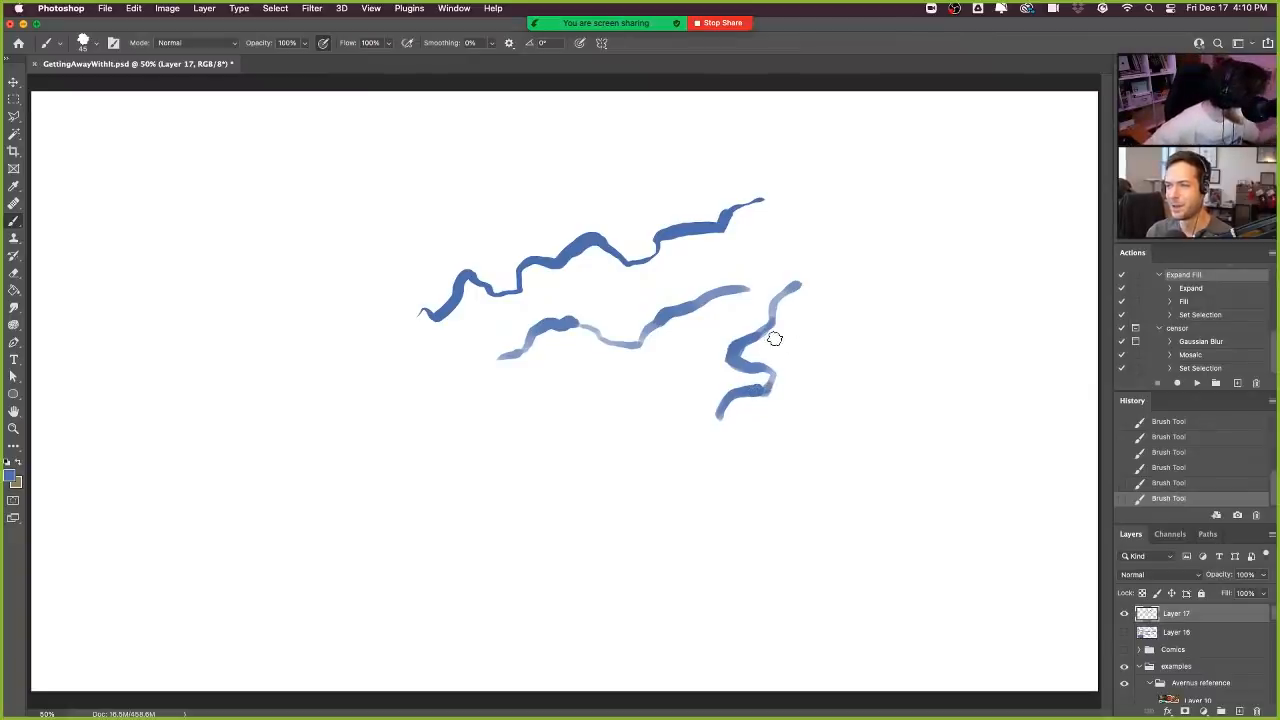
# - Extend the winding line's upper end up to the right, thicken it, and trim its edges with the Eraser
pyautogui.press('e')
pyautogui.moveTo(760, 376)
pyautogui.mouseDown()
pyautogui.moveTo(748, 388)
pyautogui.moveTo(770, 384)
pyautogui.moveTo(787, 292)
pyautogui.moveTo(857, 267)
pyautogui.mouseUp()
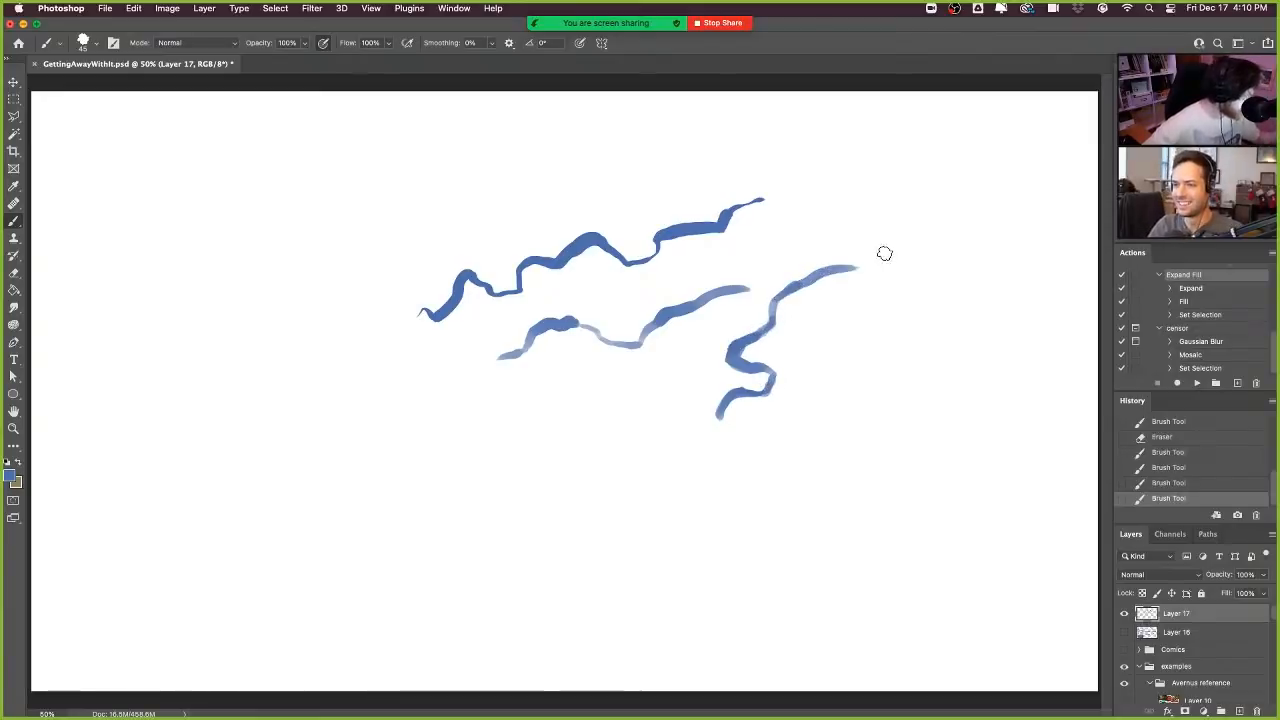
pyautogui.moveTo(784, 293)
pyautogui.mouseDown()
pyautogui.moveTo(832, 275)
pyautogui.moveTo(818, 279)
pyautogui.mouseUp()
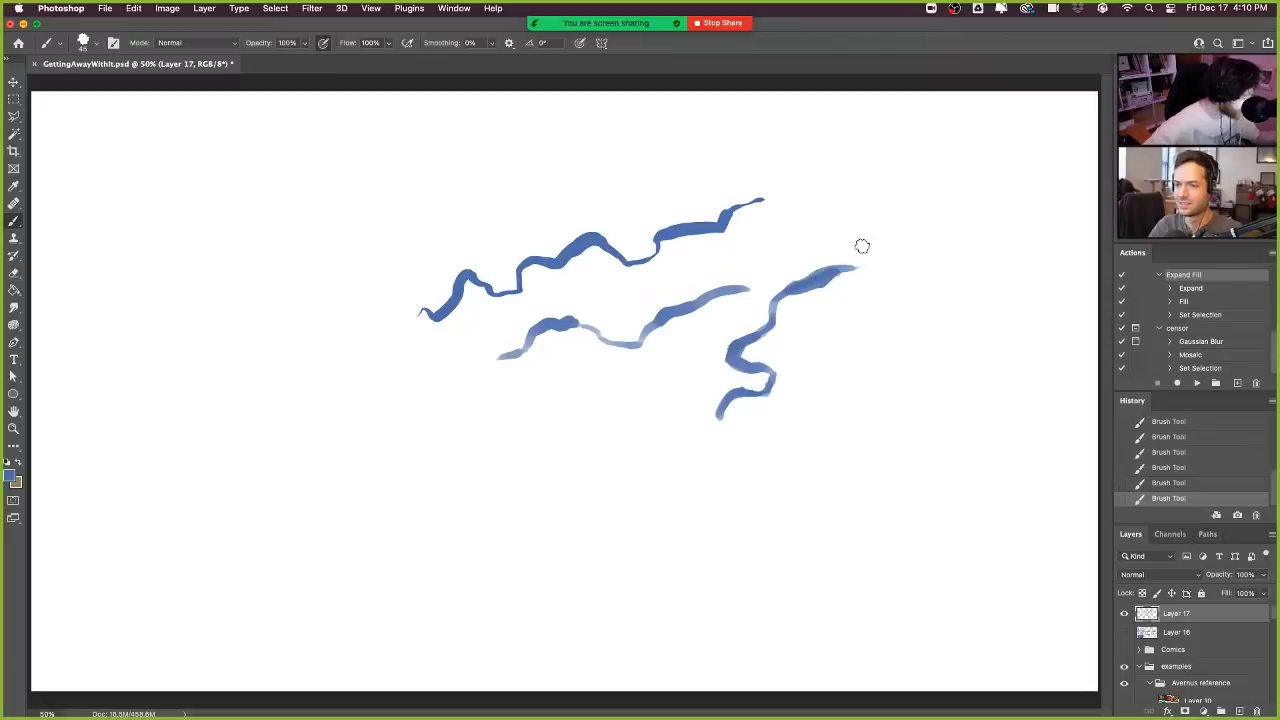
pyautogui.press('e')
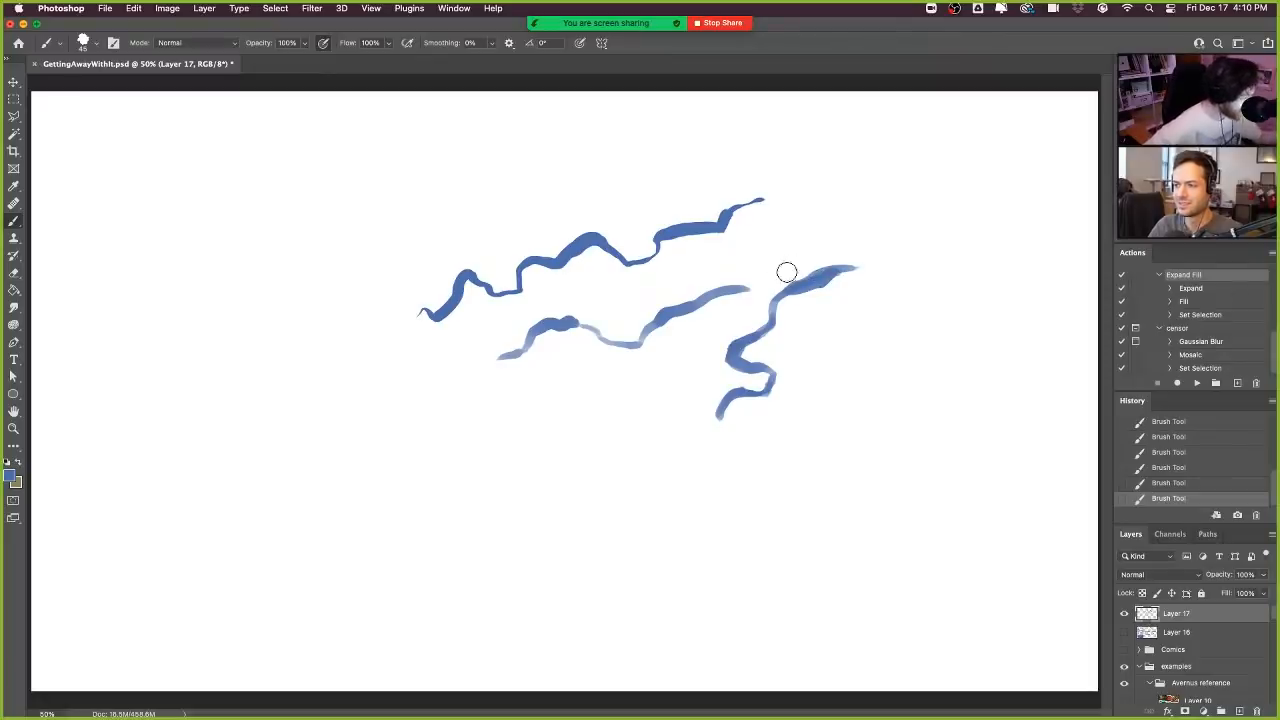
pyautogui.moveTo(786, 271)
pyautogui.mouseDown()
pyautogui.moveTo(824, 262)
pyautogui.moveTo(835, 288)
pyautogui.moveTo(872, 260)
pyautogui.mouseUp()
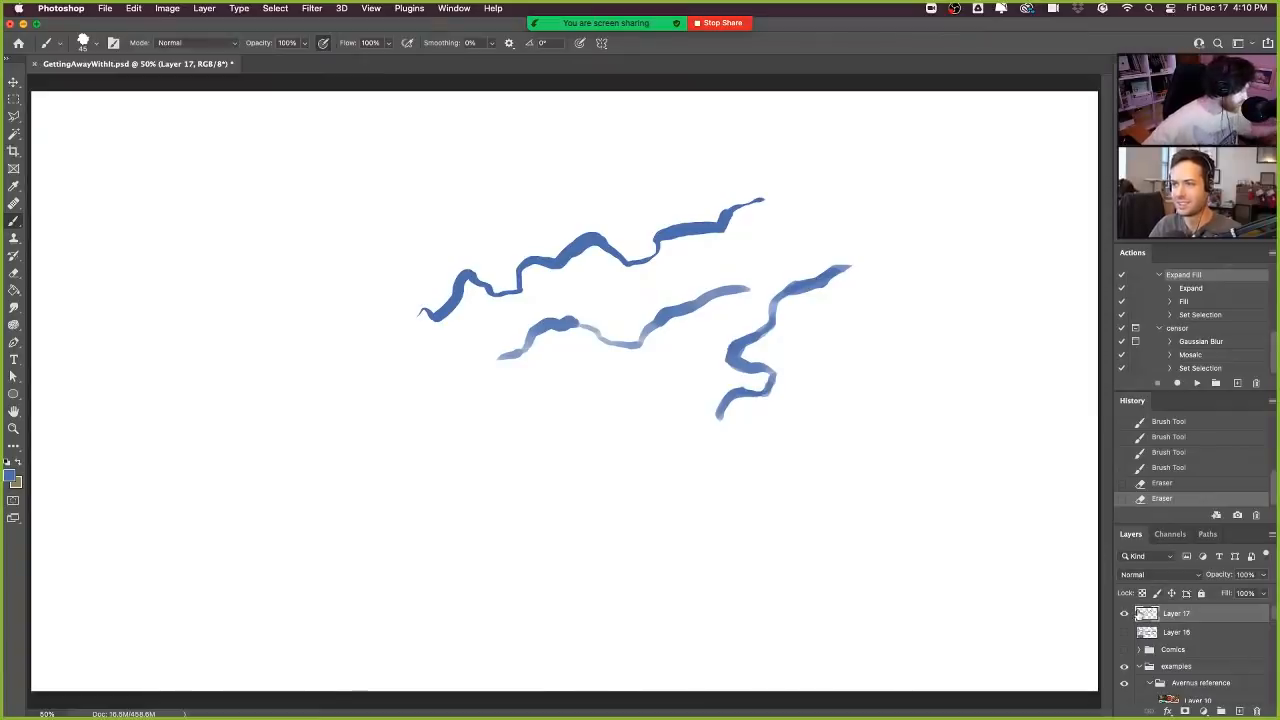
# - Hide the layer with the sample lines and add a new empty layer above it
pyautogui.click(1124, 613)
pyautogui.click(1125, 613)
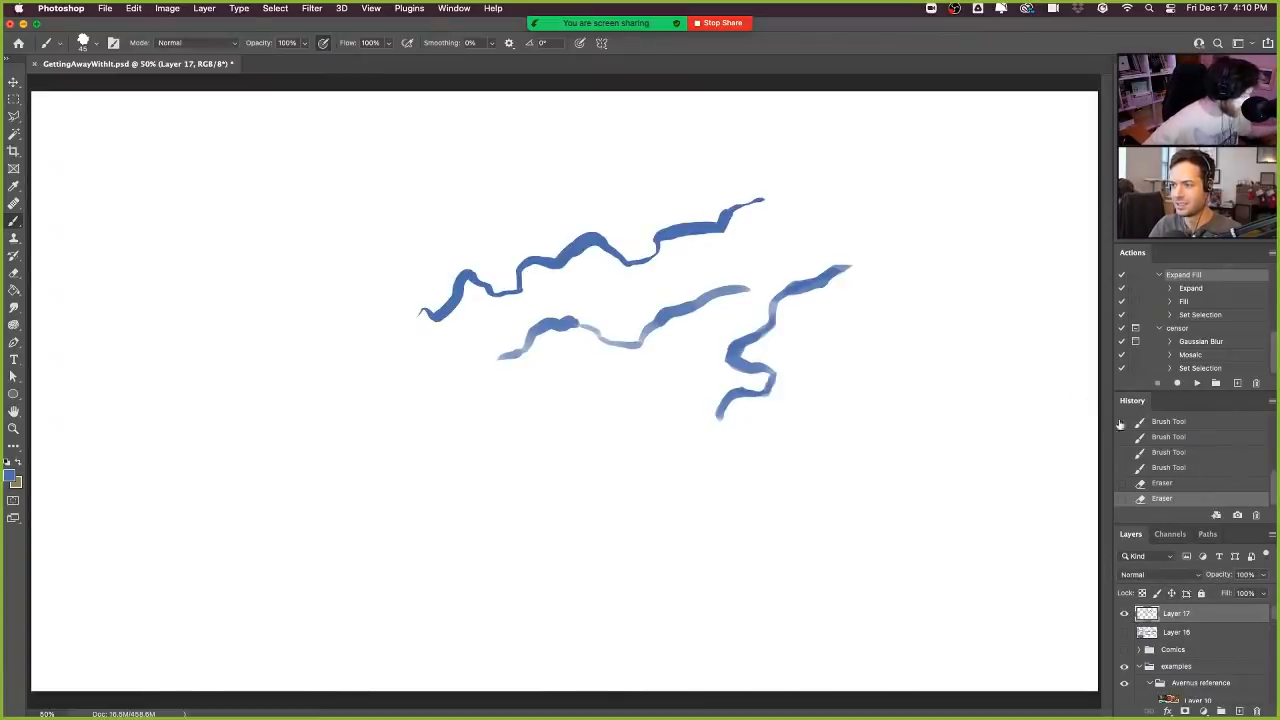
pyautogui.click(1124, 613)
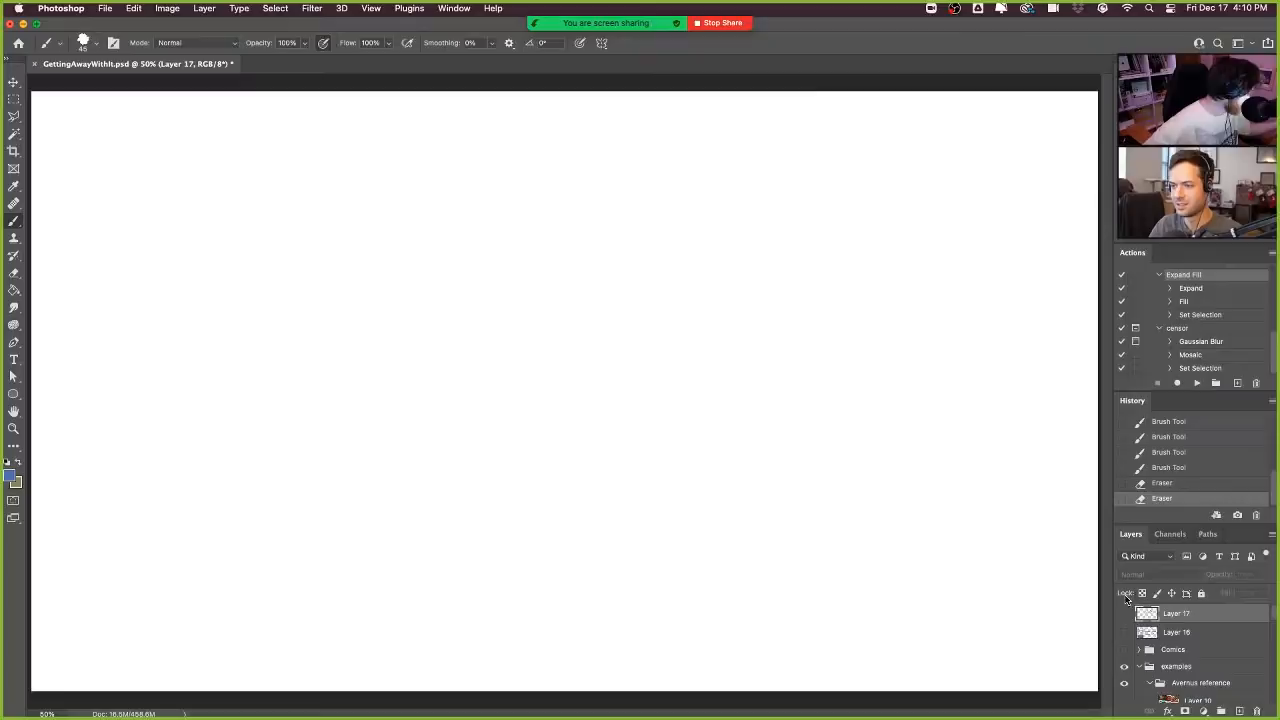
pyautogui.click(1238, 711)
# - Sketch a character's head as a large round skull shape with a shallow curved jaw closing it at the bottom
pyautogui.moveTo(528, 402)
pyautogui.mouseDown()
pyautogui.moveTo(617, 209)
pyautogui.moveTo(720, 410)
pyautogui.mouseUp()
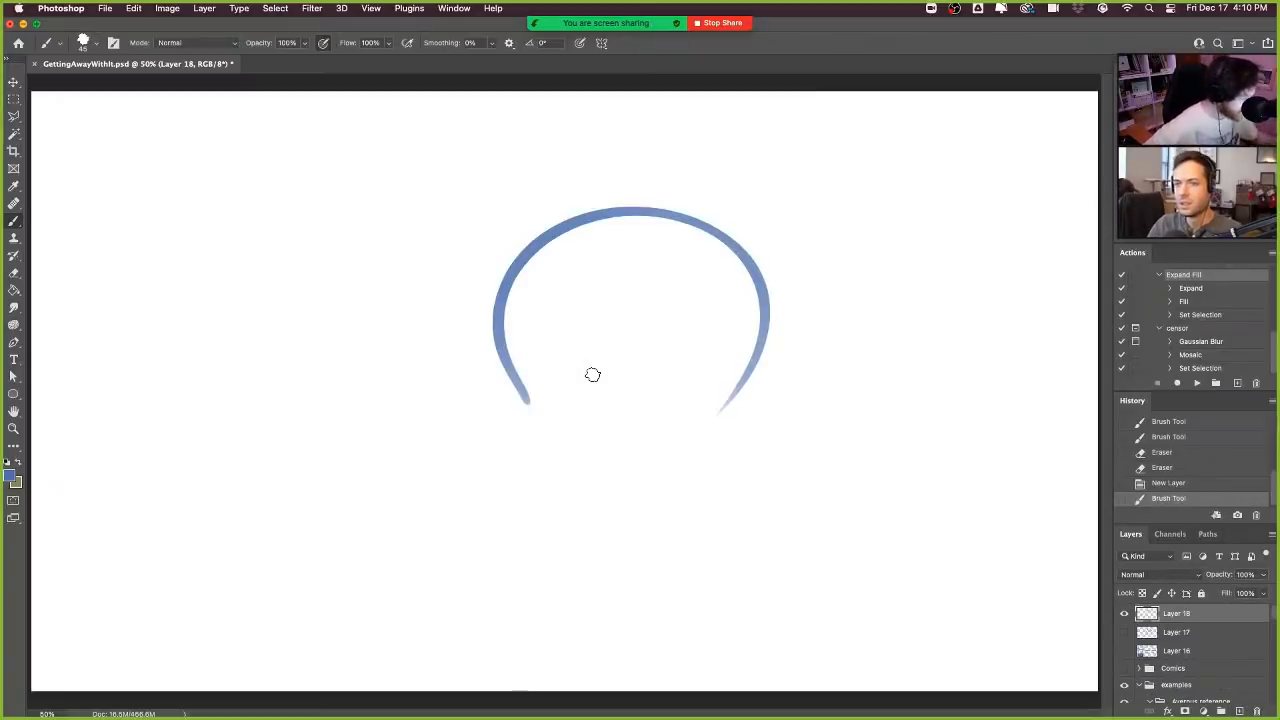
pyautogui.moveTo(523, 403); pyautogui.dragTo(626, 520)
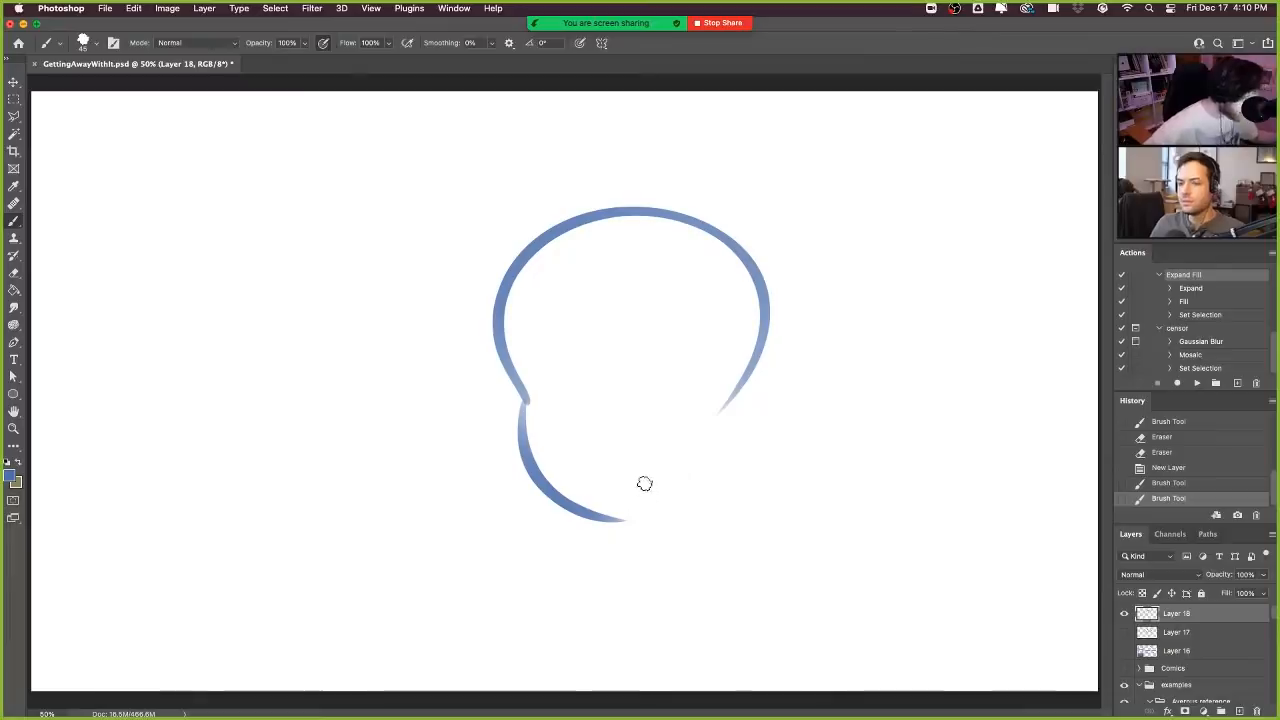
pyautogui.hotkey('ctrl', 'z')
pyautogui.moveTo(518, 400); pyautogui.dragTo(718, 405)
pyautogui.hotkey('ctrl', 'z')
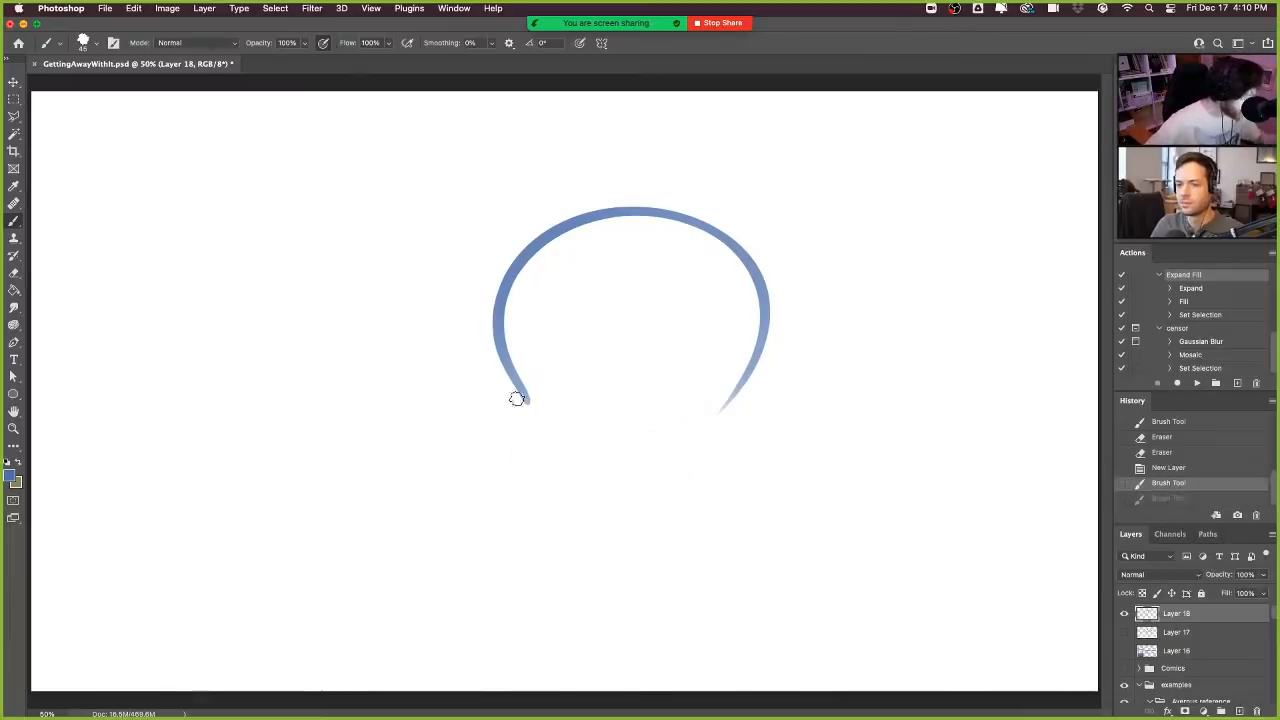
pyautogui.moveTo(518, 400); pyautogui.dragTo(726, 406)
# - Sketch the face with a curved centre line and eye line, two wide eyes, a small nose, a smile and thick eyebrows
pyautogui.moveTo(584, 232); pyautogui.dragTo(597, 452)
pyautogui.moveTo(516, 385)
pyautogui.mouseDown()
pyautogui.moveTo(571, 392)
pyautogui.moveTo(722, 342)
pyautogui.mouseUp()
pyautogui.hotkey('ctrl', 'z')
pyautogui.moveTo(520, 386); pyautogui.dragTo(704, 358)
pyautogui.moveTo(592, 382)
pyautogui.mouseDown()
pyautogui.moveTo(663, 309)
pyautogui.moveTo(668, 362)
pyautogui.moveTo(674, 346)
pyautogui.mouseUp()
pyautogui.moveTo(506, 346)
pyautogui.mouseDown()
pyautogui.moveTo(552, 366)
pyautogui.moveTo(543, 379)
pyautogui.moveTo(584, 359)
pyautogui.moveTo(561, 380)
pyautogui.moveTo(571, 407)
pyautogui.moveTo(624, 407)
pyautogui.moveTo(582, 424)
pyautogui.moveTo(554, 382)
pyautogui.moveTo(591, 421)
pyautogui.moveTo(663, 401)
pyautogui.mouseUp()
pyautogui.press('super+z')
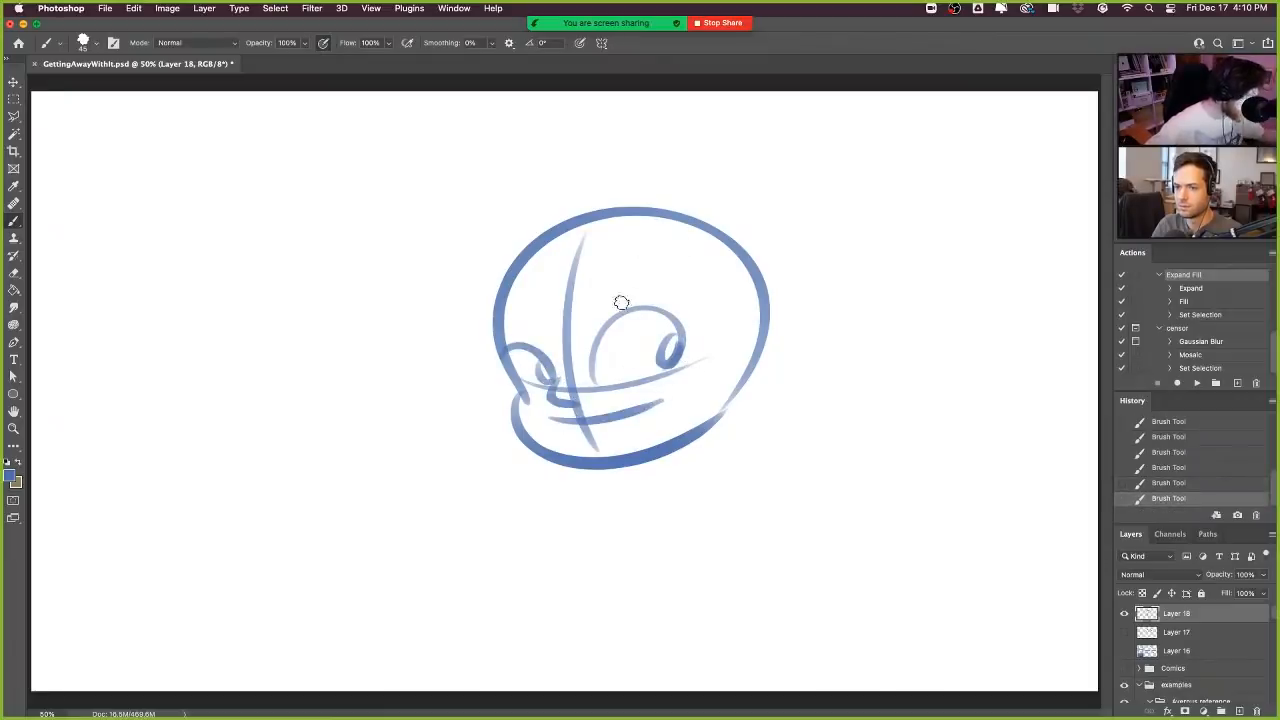
pyautogui.moveTo(595, 311); pyautogui.dragTo(680, 297)
pyautogui.moveTo(493, 323); pyautogui.dragTo(534, 317)
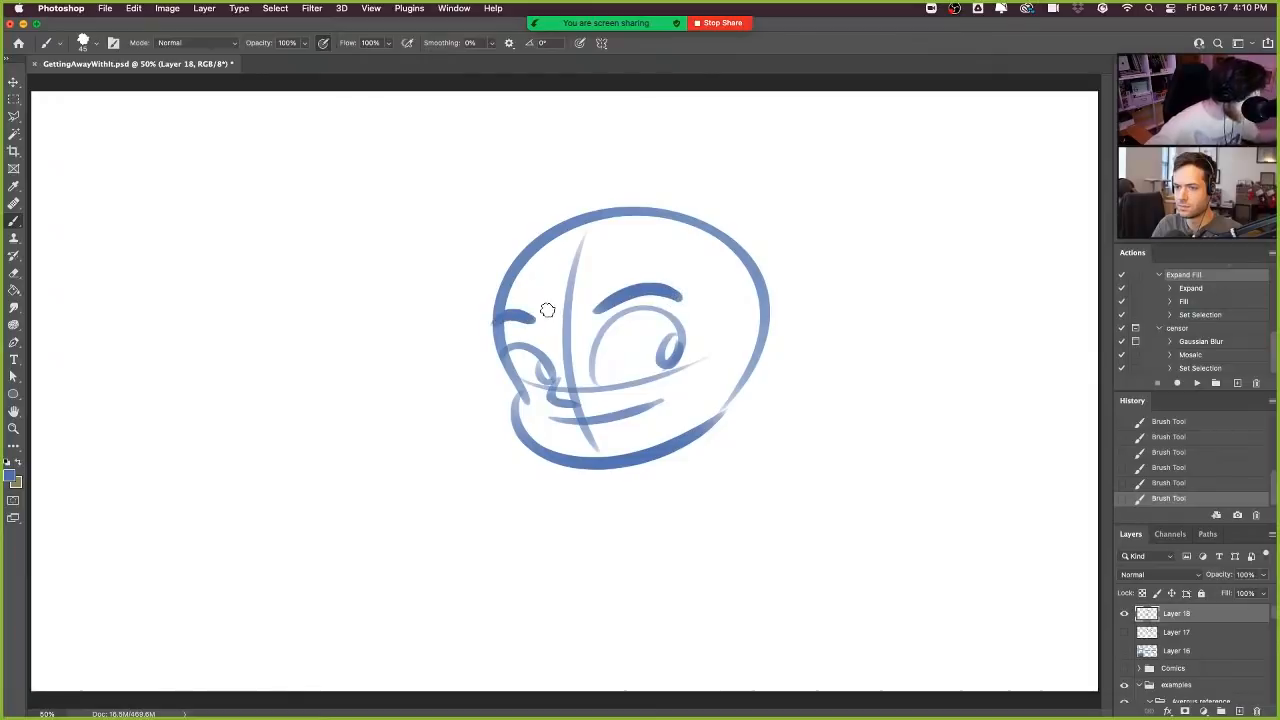
# - Sketch the ear and the hair, with swept tufts in front, a fringe over the forehead and spikes at the back
pyautogui.moveTo(745, 352)
pyautogui.mouseDown()
pyautogui.moveTo(766, 340)
pyautogui.moveTo(730, 398)
pyautogui.moveTo(775, 378)
pyautogui.moveTo(750, 386)
pyautogui.mouseUp()
pyautogui.moveTo(580, 183)
pyautogui.mouseDown()
pyautogui.moveTo(506, 214)
pyautogui.moveTo(502, 304)
pyautogui.mouseUp()
pyautogui.moveTo(560, 248)
pyautogui.mouseDown()
pyautogui.moveTo(563, 281)
pyautogui.moveTo(585, 250)
pyautogui.mouseUp()
pyautogui.moveTo(593, 245)
pyautogui.mouseDown()
pyautogui.moveTo(648, 244)
pyautogui.moveTo(755, 298)
pyautogui.moveTo(727, 342)
pyautogui.mouseUp()
pyautogui.moveTo(590, 182)
pyautogui.mouseDown()
pyautogui.moveTo(734, 163)
pyautogui.moveTo(774, 234)
pyautogui.moveTo(792, 338)
pyautogui.mouseUp()
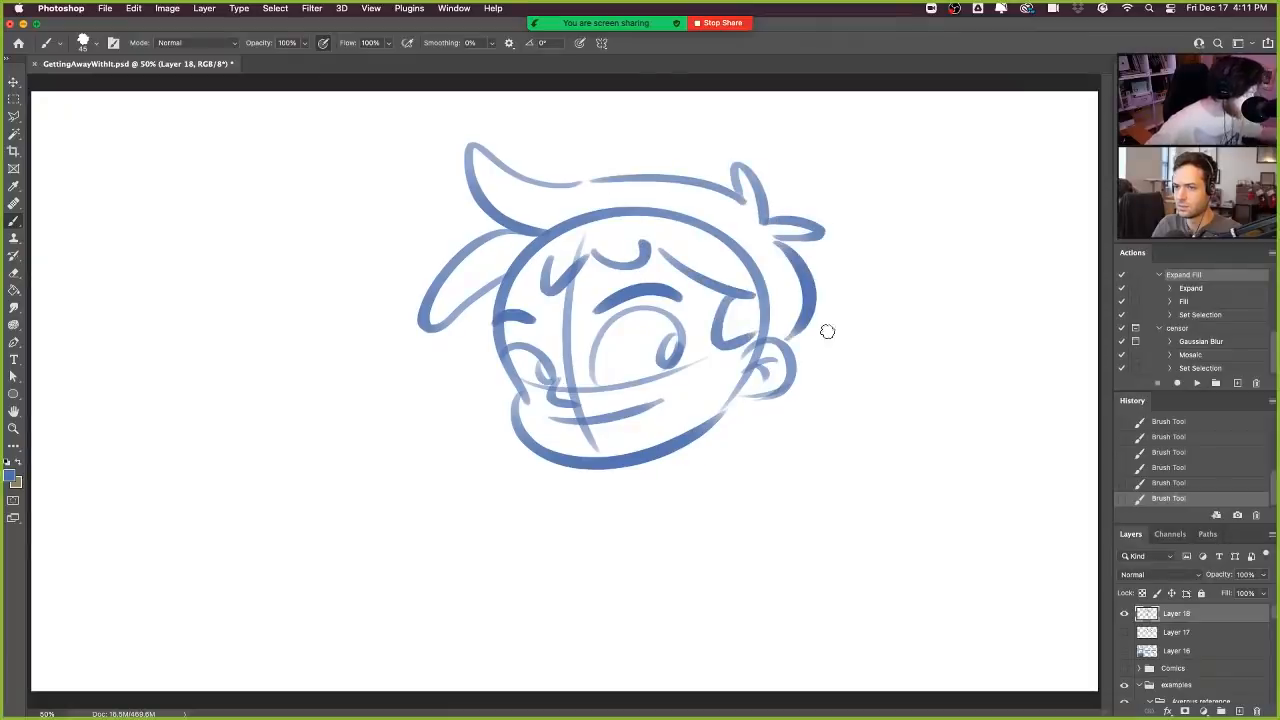
# - Sketch the neck, a round shirt collar and both sloping shoulders below the head
pyautogui.moveTo(638, 463); pyautogui.dragTo(650, 486)
pyautogui.moveTo(714, 429); pyautogui.dragTo(738, 462)
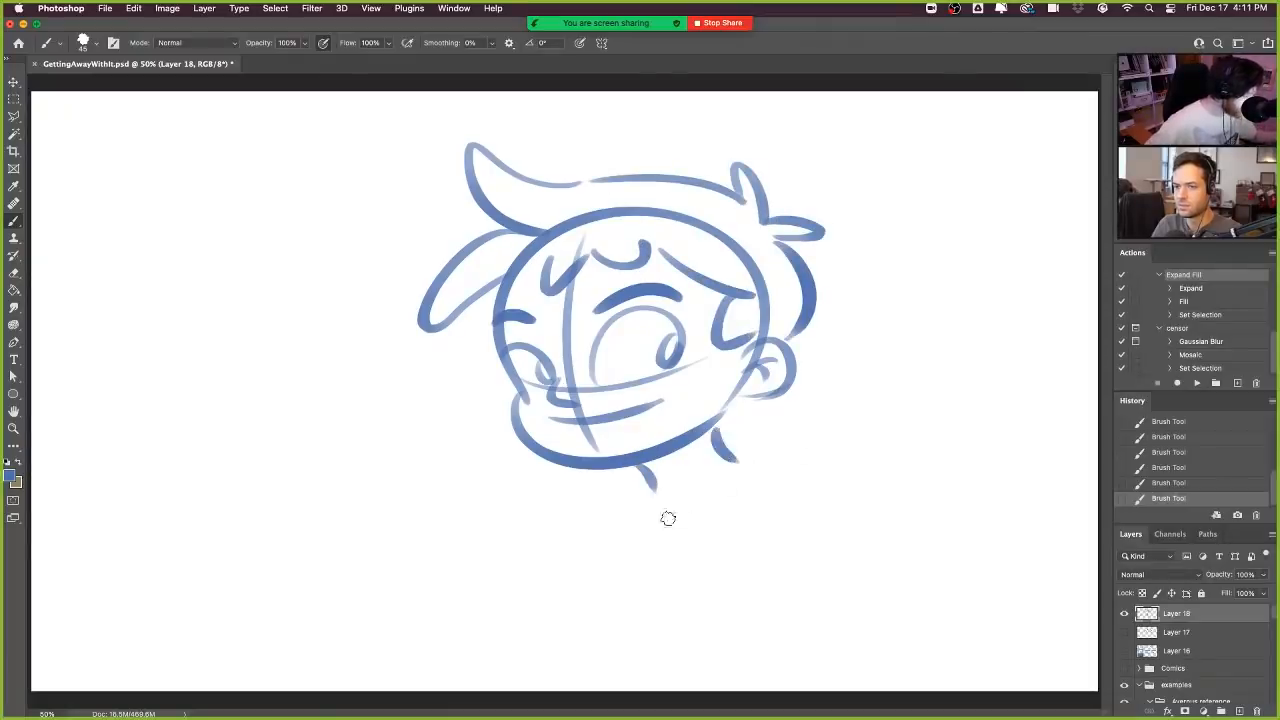
pyautogui.moveTo(648, 485)
pyautogui.mouseDown()
pyautogui.moveTo(765, 457)
pyautogui.moveTo(558, 602)
pyautogui.mouseUp()
pyautogui.moveTo(760, 460); pyautogui.dragTo(857, 526)
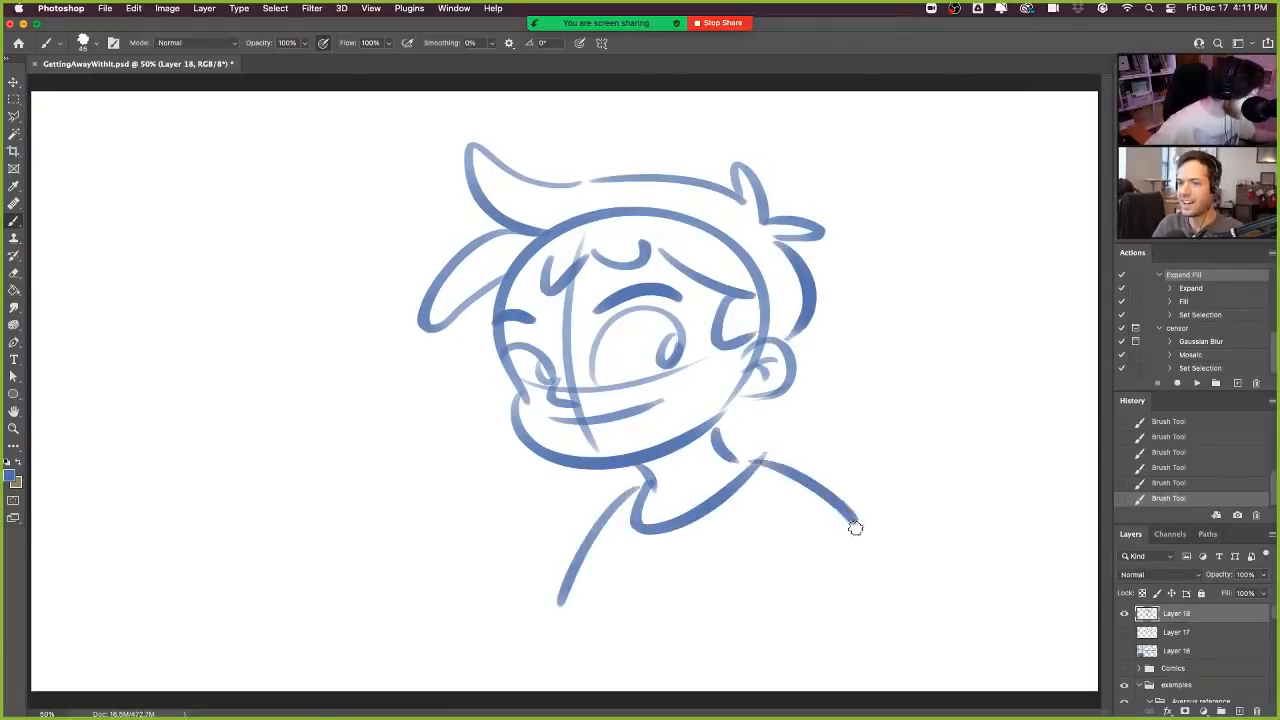
# - Add an open mouth with teeth, cheek freckles and small hair tufts behind the neck to the sketch
pyautogui.moveTo(573, 424)
pyautogui.mouseDown()
pyautogui.moveTo(578, 438)
pyautogui.moveTo(651, 405)
pyautogui.moveTo(606, 428)
pyautogui.mouseUp()
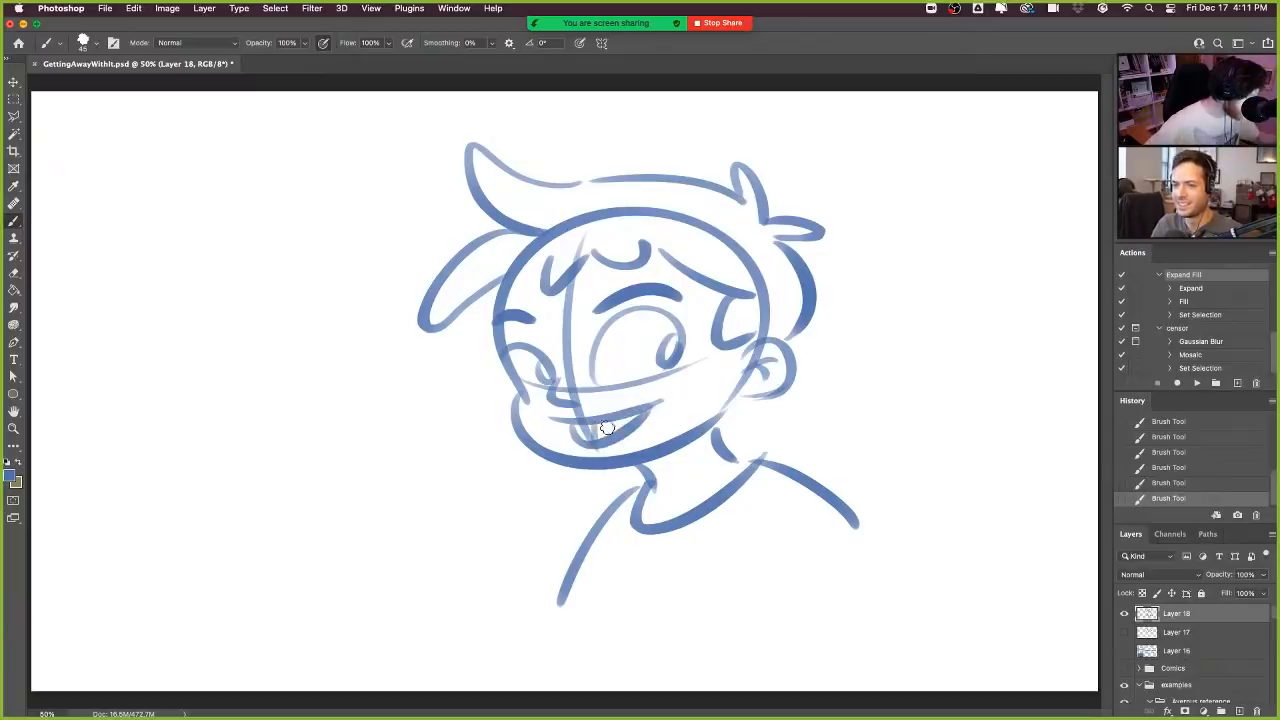
pyautogui.click(651, 385)
pyautogui.click(668, 381)
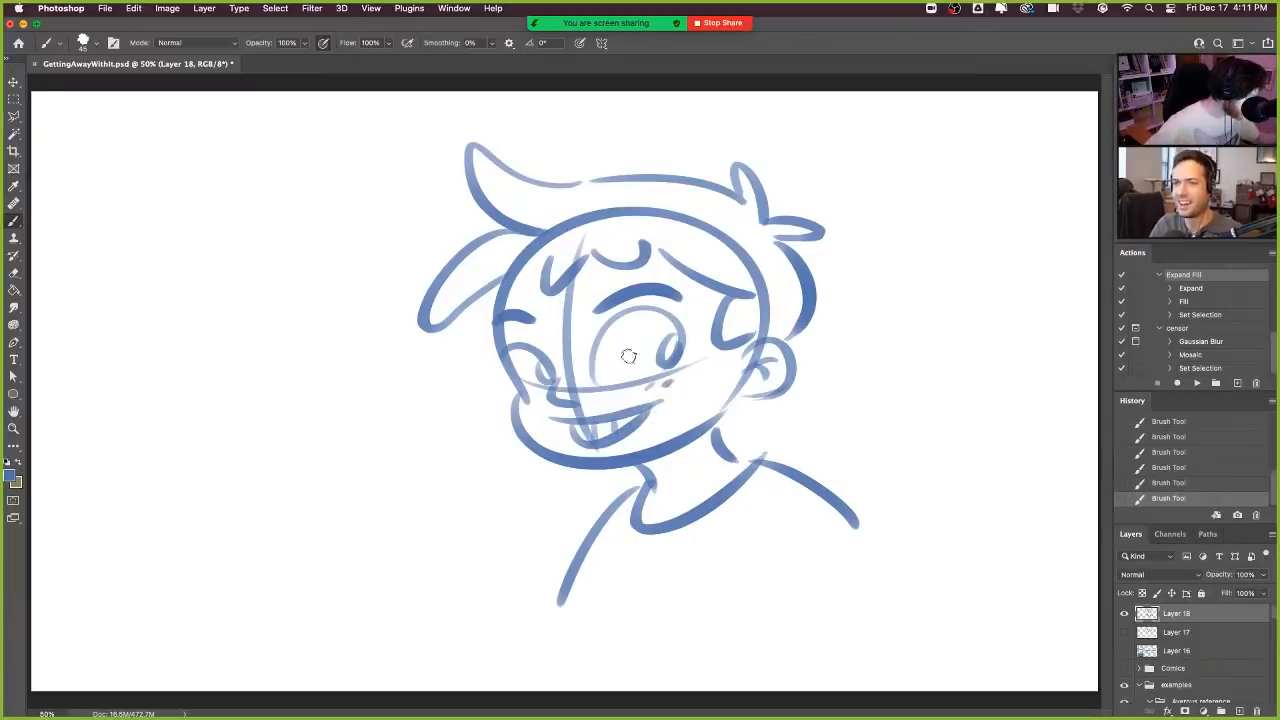
pyautogui.moveTo(762, 397)
pyautogui.mouseDown()
pyautogui.moveTo(783, 405)
pyautogui.moveTo(739, 418)
pyautogui.mouseUp()
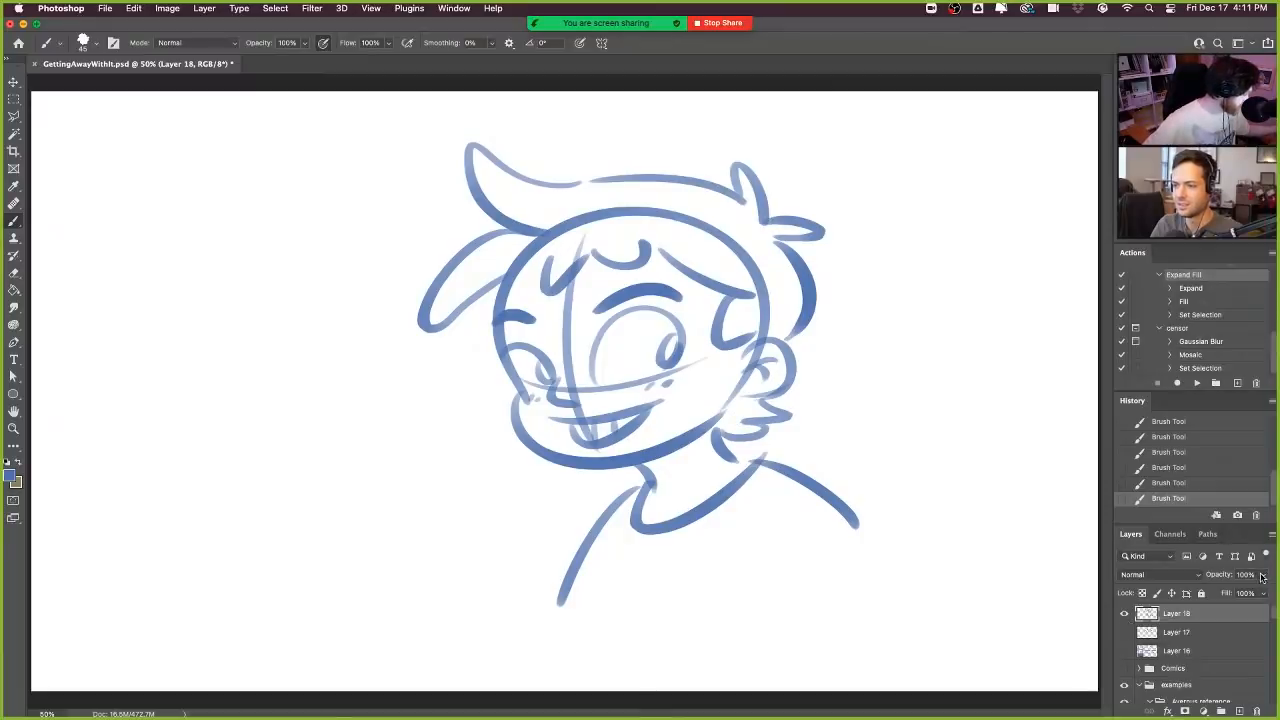
# - Lower the character sketch layer's opacity to 47%
pyautogui.click(1263, 578)
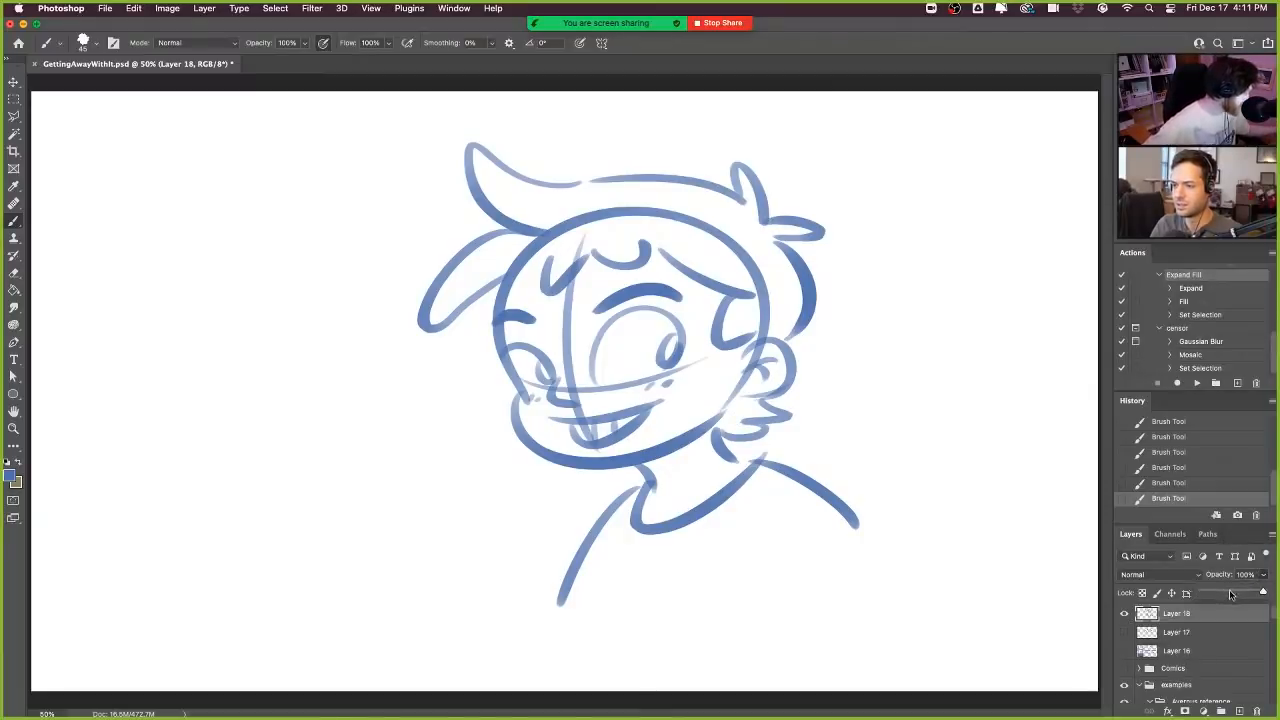
pyautogui.click(1230, 594)
pyautogui.moveTo(1232, 593); pyautogui.dragTo(1234, 593)
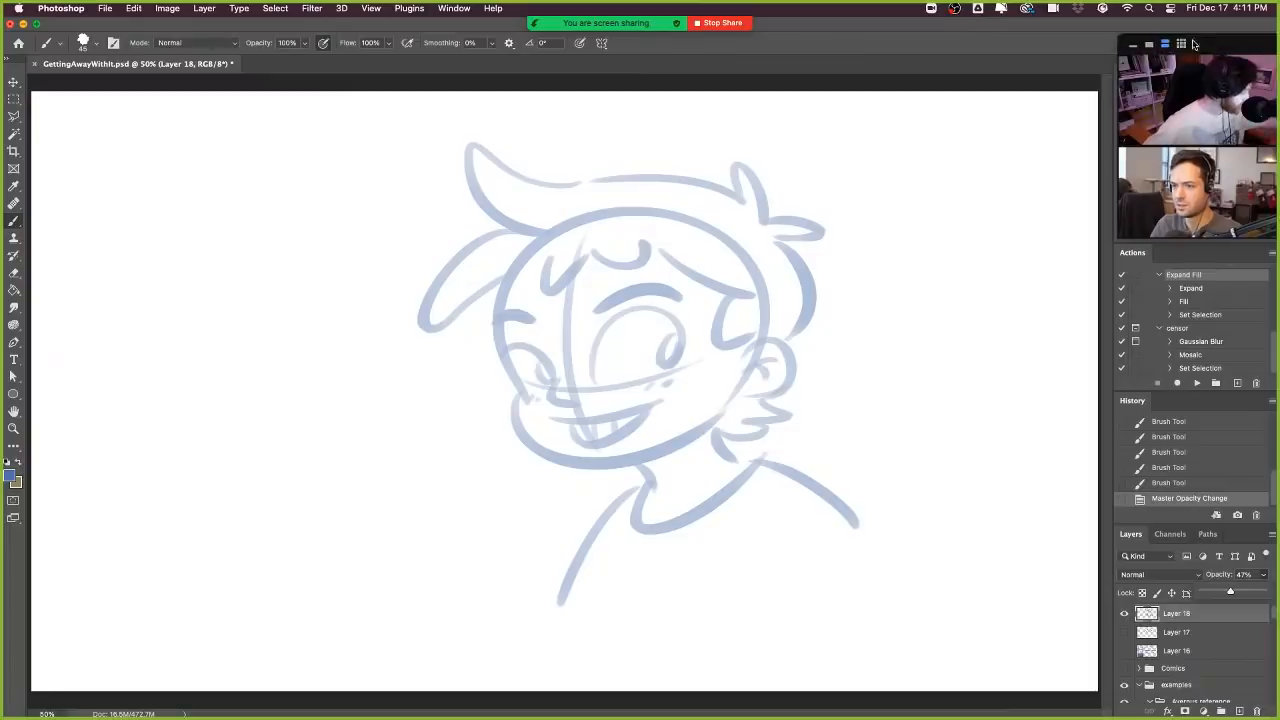
# - Turn off the brush's pressure-controlled opacity, set the foreground colour to black, and add an empty inking layer above the sketch
pyautogui.moveTo(1205, 46); pyautogui.dragTo(1026, 50)
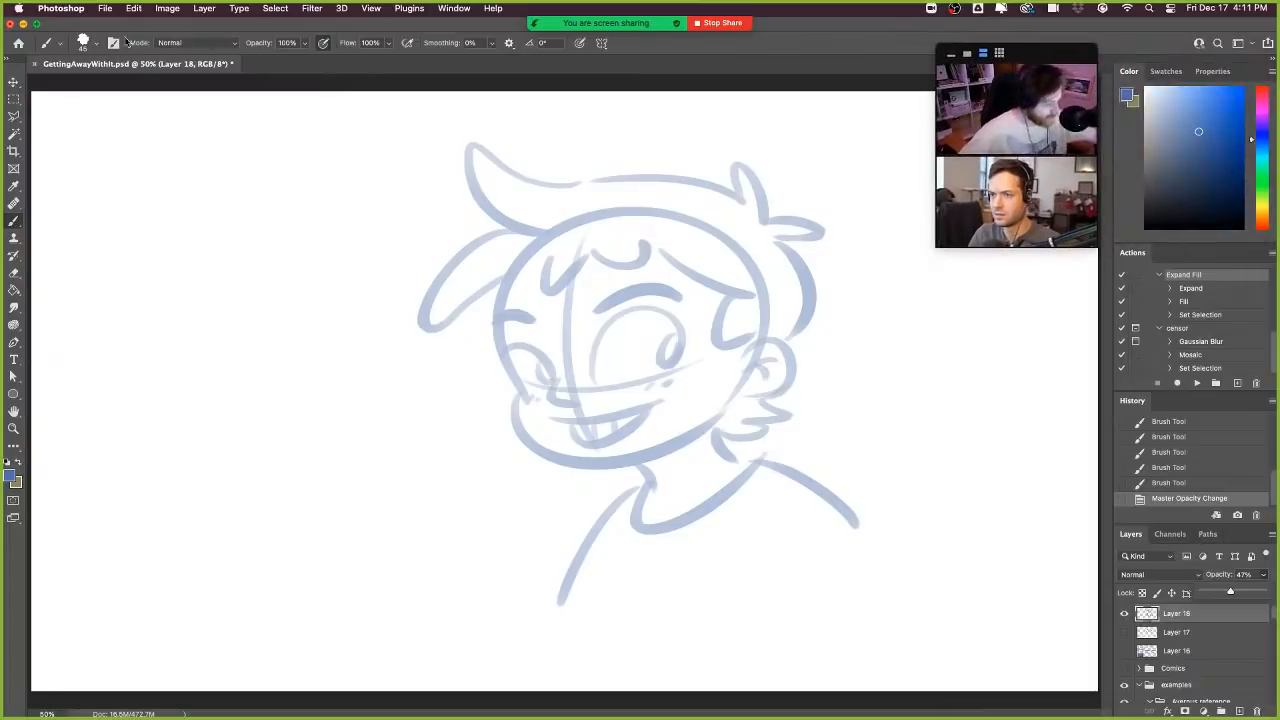
pyautogui.click(326, 43)
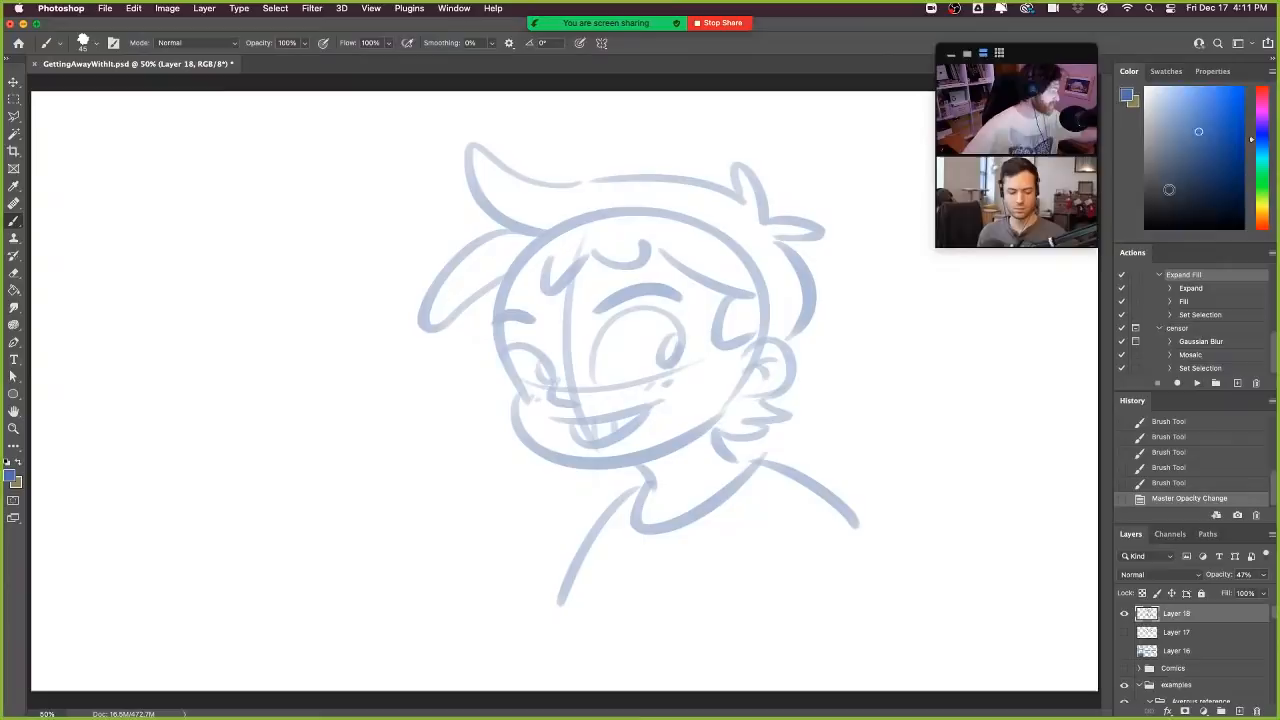
pyautogui.press('d')
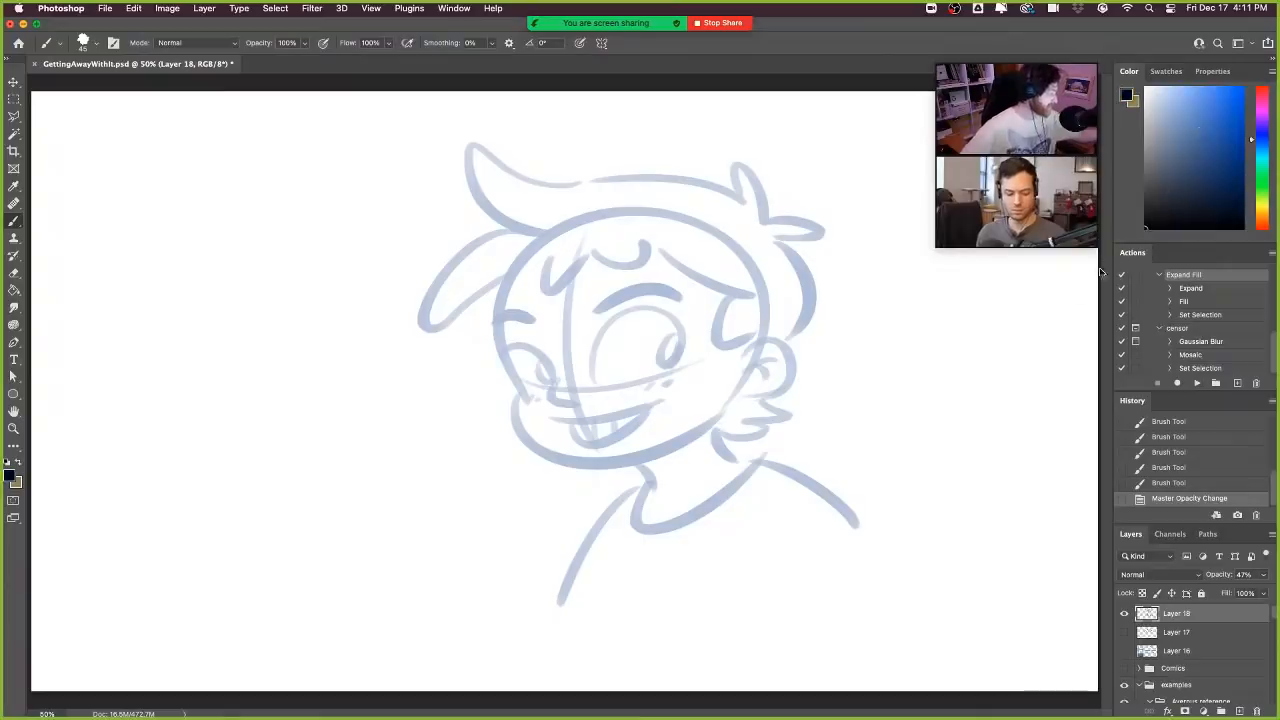
pyautogui.click(1240, 711)
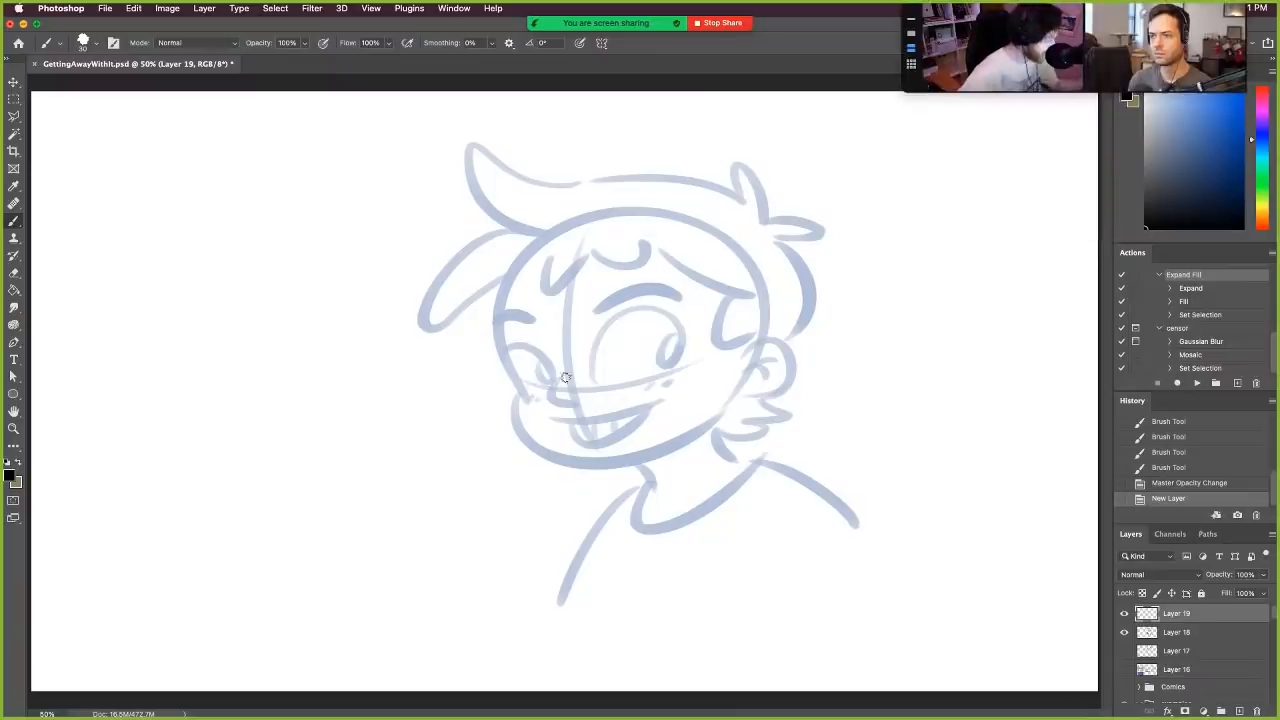
# - Ink the jaw from the cheek notch around the chin in one tapered black stroke, redoing it until it follows the sketch
pyautogui.moveTo(521, 392); pyautogui.dragTo(652, 466)
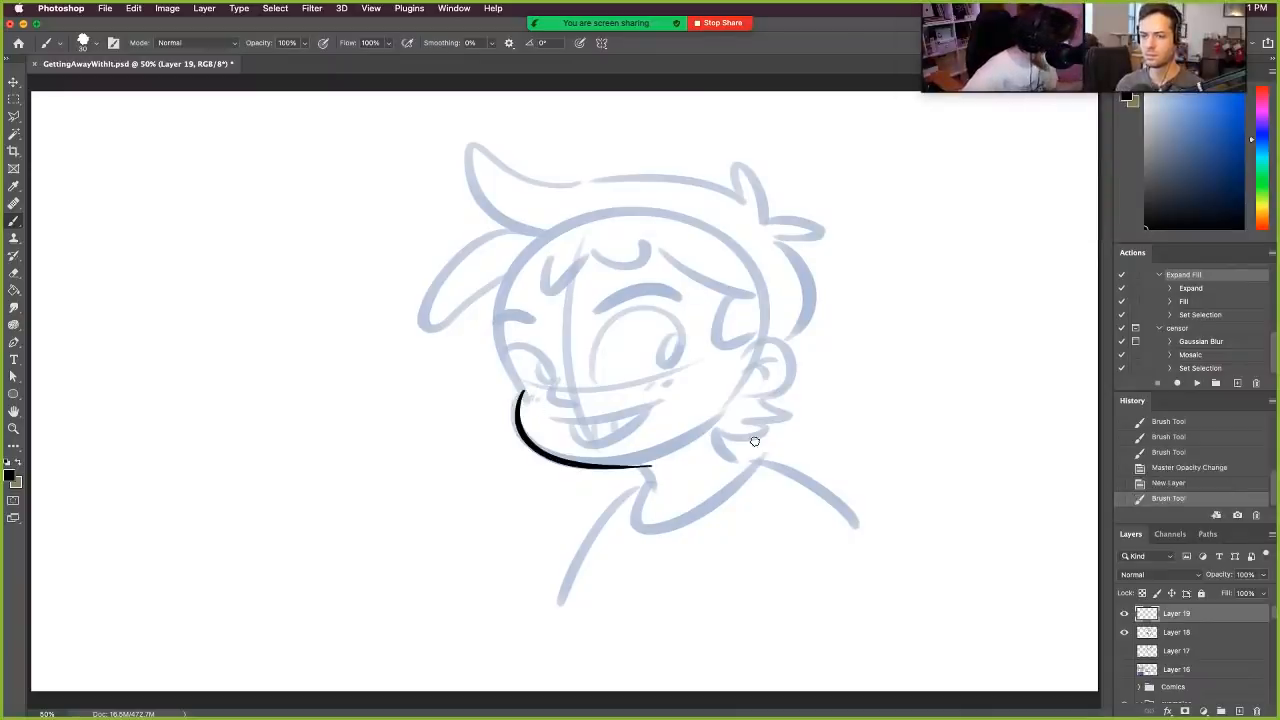
pyautogui.press('super+z')
pyautogui.press('super+shift+z')
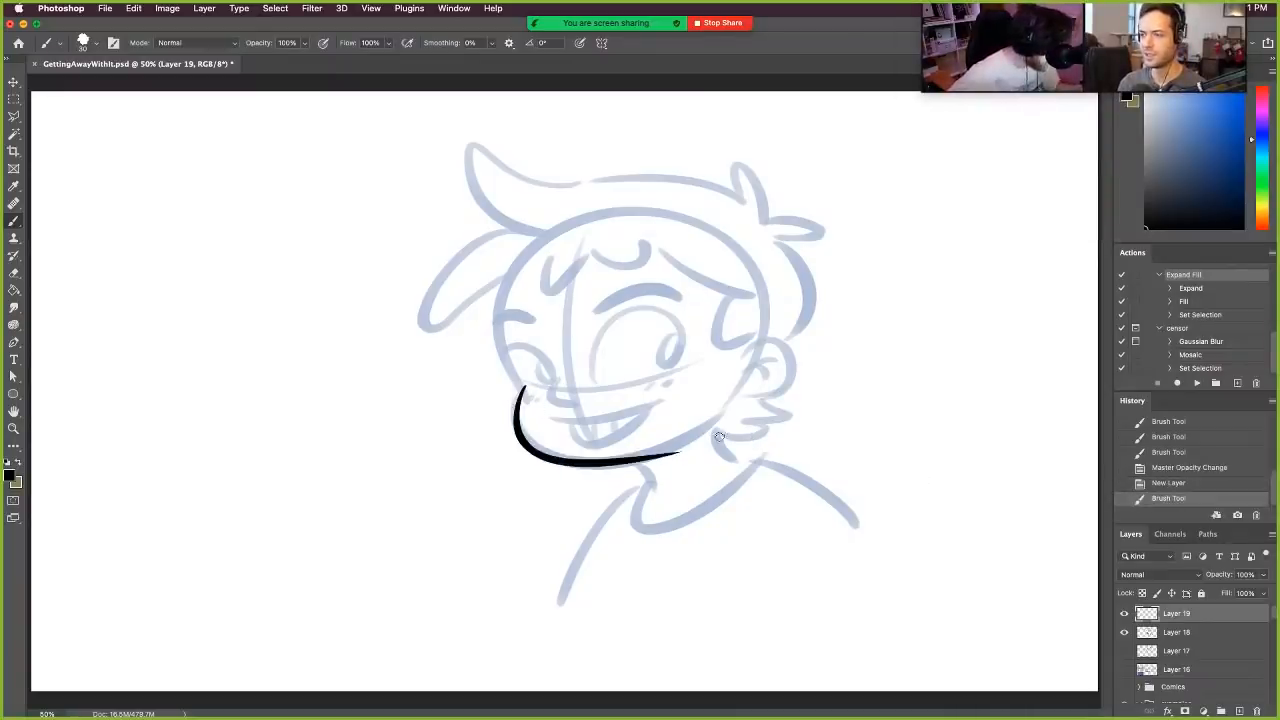
pyautogui.press('super+z')
pyautogui.moveTo(522, 384); pyautogui.dragTo(705, 434)
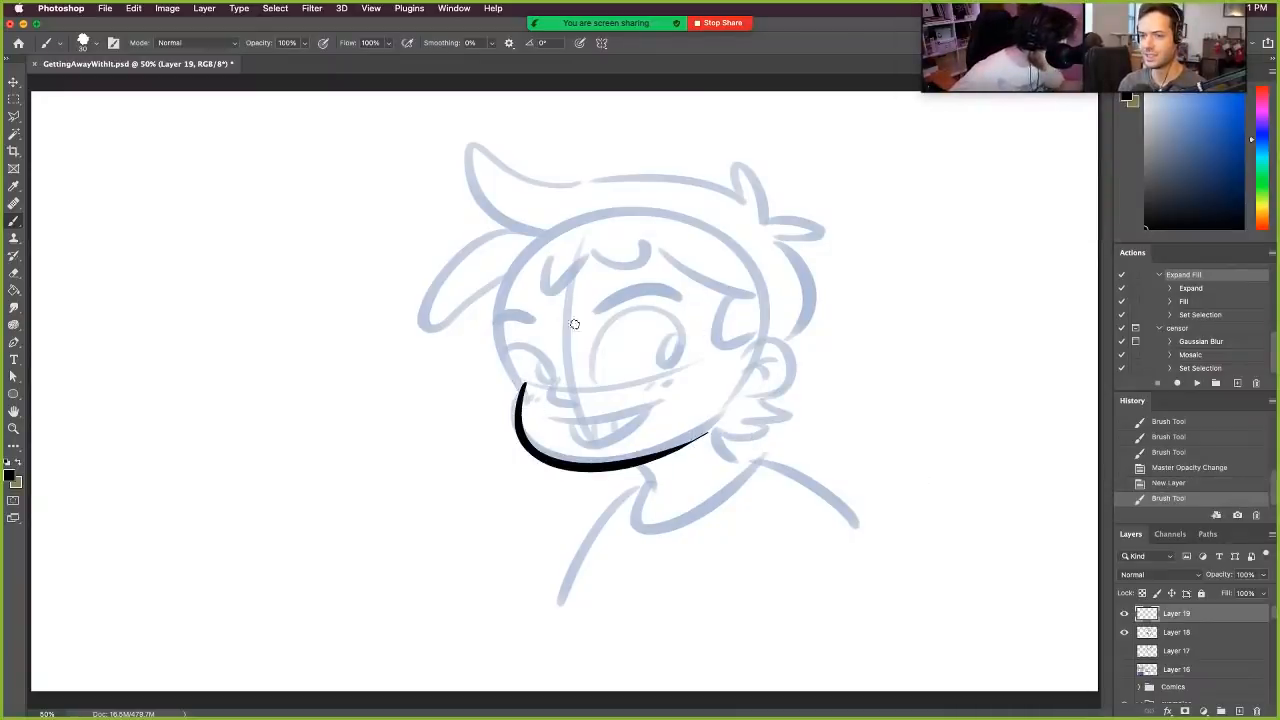
# - Ink the front edge of the face from the cheek up to the forehead and erase the overlap at the cheek notch
pyautogui.moveTo(522, 388); pyautogui.dragTo(566, 215)
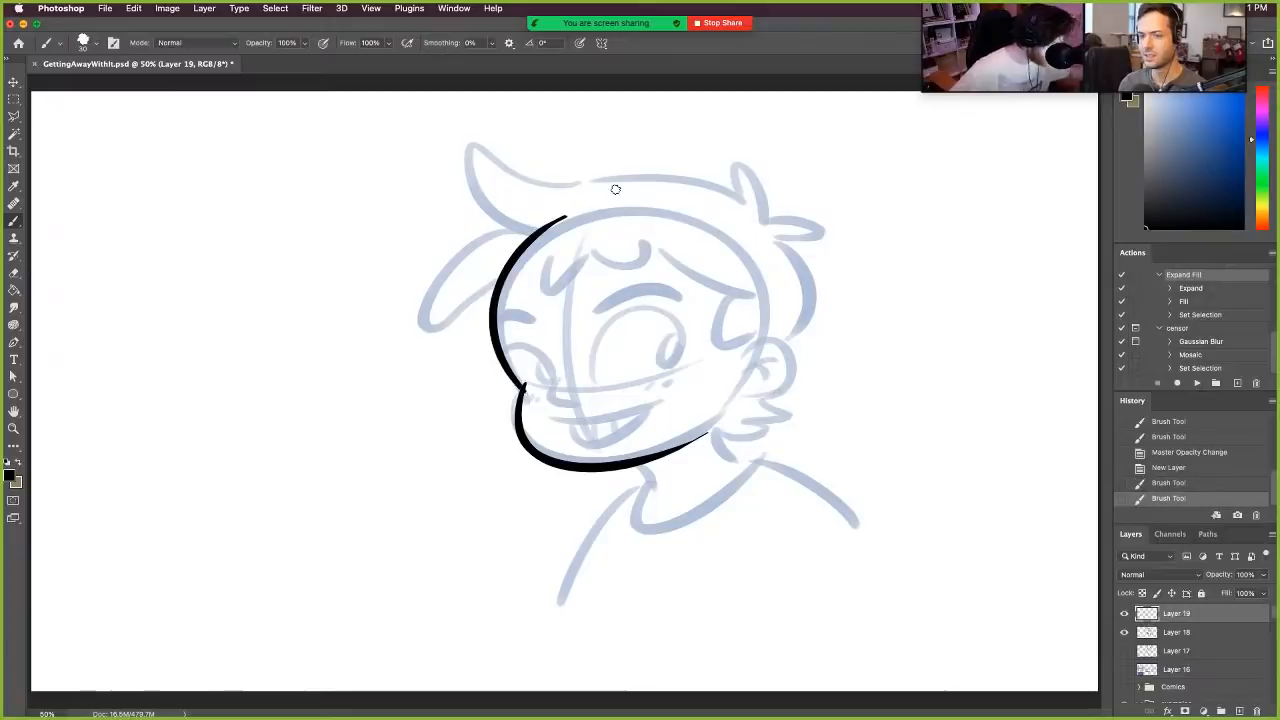
pyautogui.press('e')
pyautogui.moveTo(536, 392); pyautogui.dragTo(526, 394)
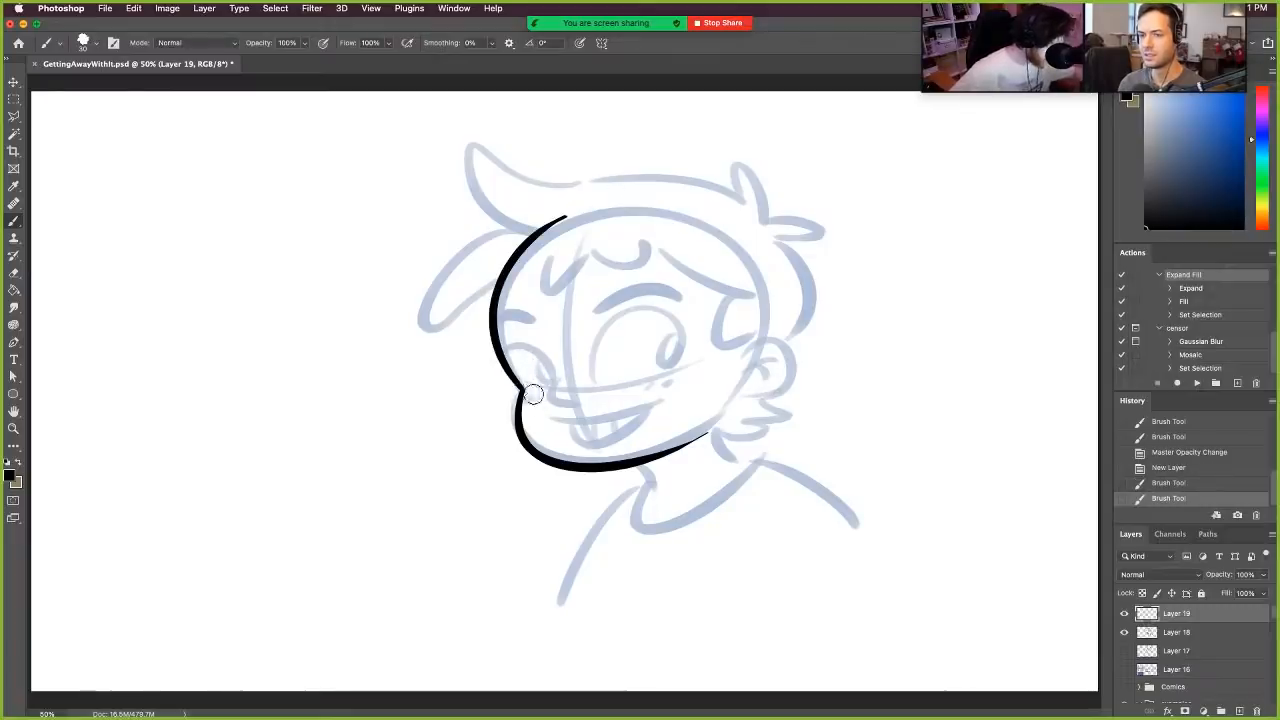
# - Ink both sides of the neck, the round collar and the two shoulder lines
pyautogui.moveTo(645, 467); pyautogui.dragTo(656, 483)
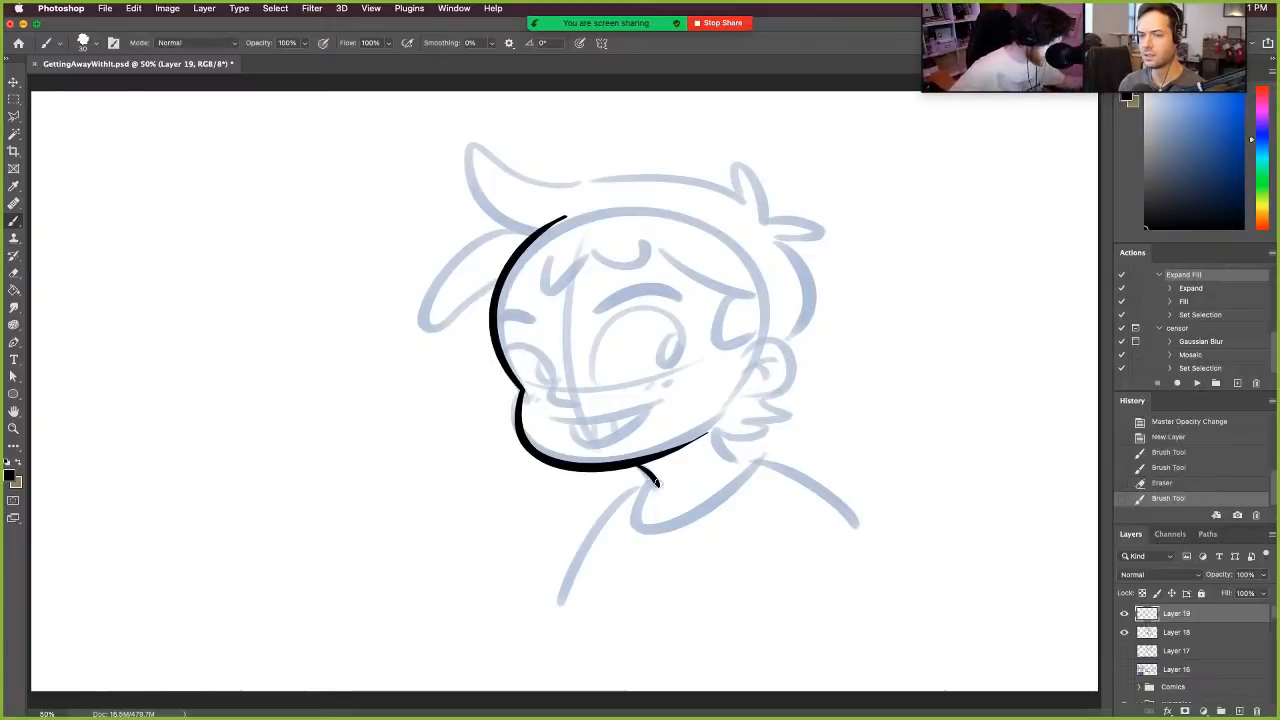
pyautogui.moveTo(718, 431); pyautogui.dragTo(742, 457)
pyautogui.press('super+z')
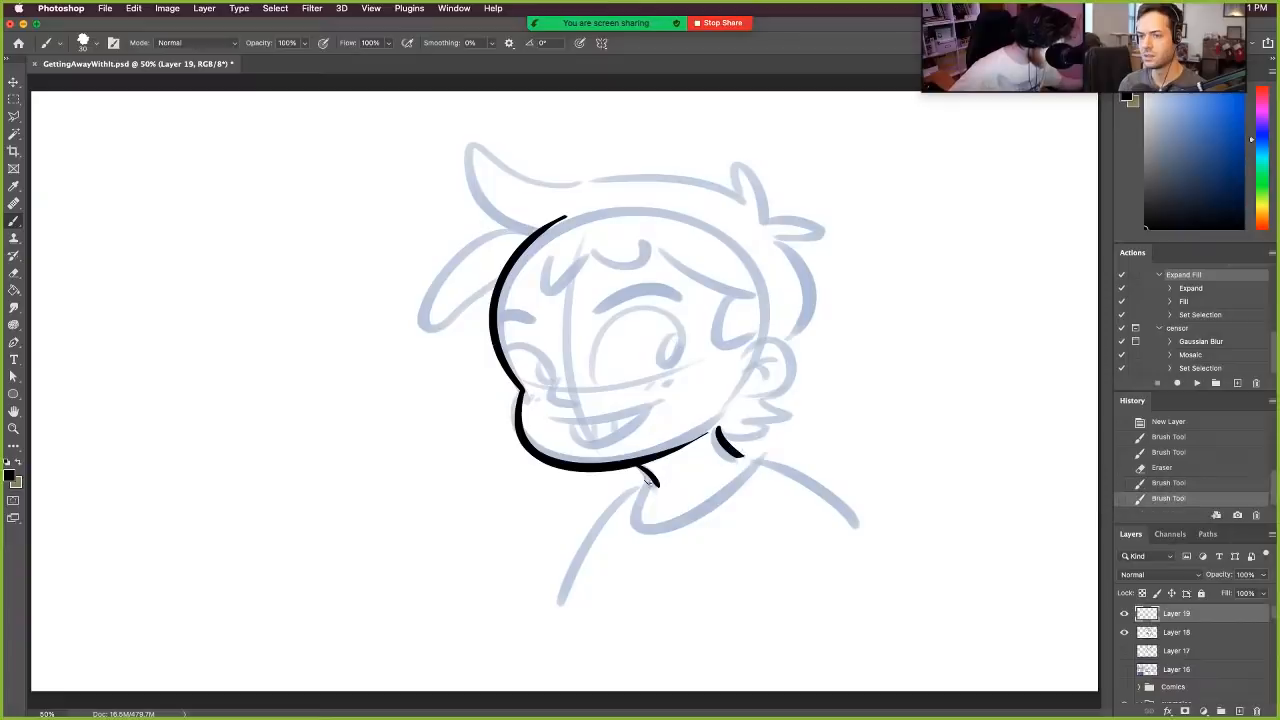
pyautogui.moveTo(649, 481)
pyautogui.mouseDown()
pyautogui.moveTo(757, 458)
pyautogui.moveTo(750, 470)
pyautogui.moveTo(885, 563)
pyautogui.mouseUp()
pyautogui.press('super+z')
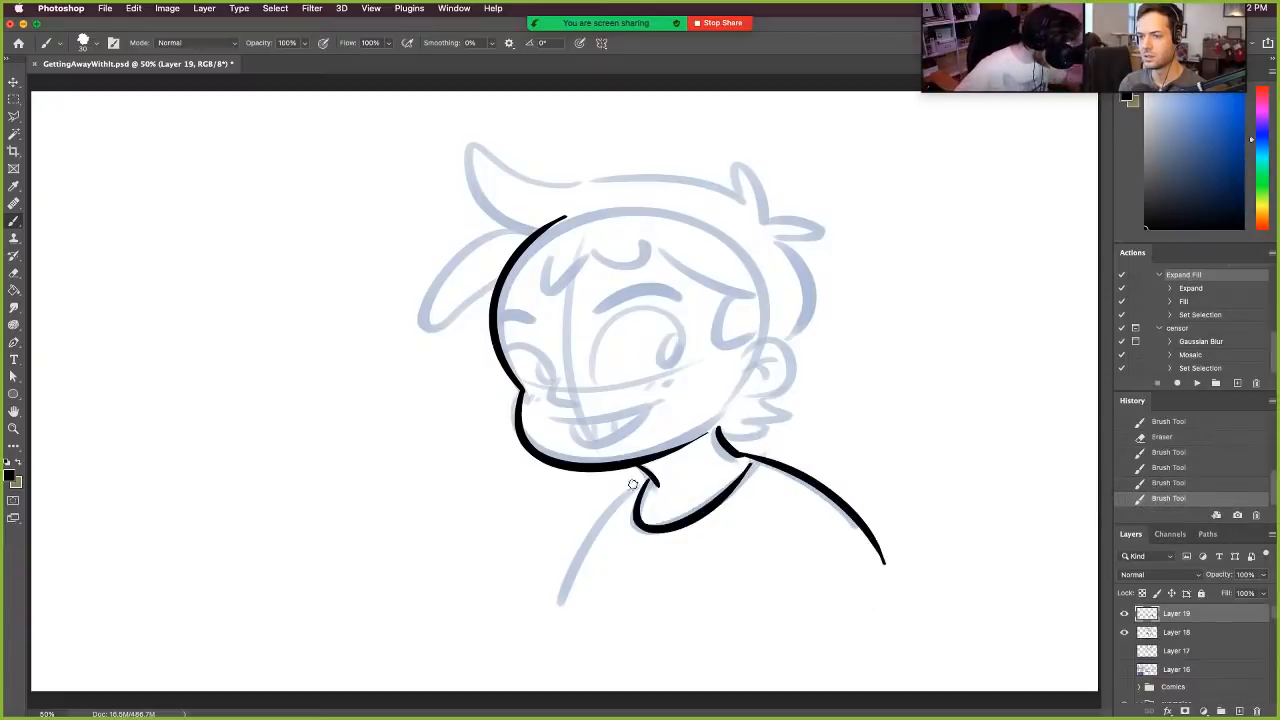
pyautogui.moveTo(650, 476); pyautogui.dragTo(570, 598)
pyautogui.moveTo(757, 459); pyautogui.dragTo(746, 473)
# - Ink the remaining jaw up to the ear and the ear's outline with its inner fold
pyautogui.moveTo(708, 433)
pyautogui.mouseDown()
pyautogui.moveTo(769, 354)
pyautogui.moveTo(743, 389)
pyautogui.mouseUp()
pyautogui.press('super+z')
pyautogui.moveTo(744, 356)
pyautogui.mouseDown()
pyautogui.moveTo(782, 351)
pyautogui.moveTo(757, 391)
pyautogui.moveTo(803, 361)
pyautogui.moveTo(780, 396)
pyautogui.moveTo(793, 387)
pyautogui.moveTo(772, 358)
pyautogui.mouseUp()
pyautogui.press('super+z')
pyautogui.press('super+z')
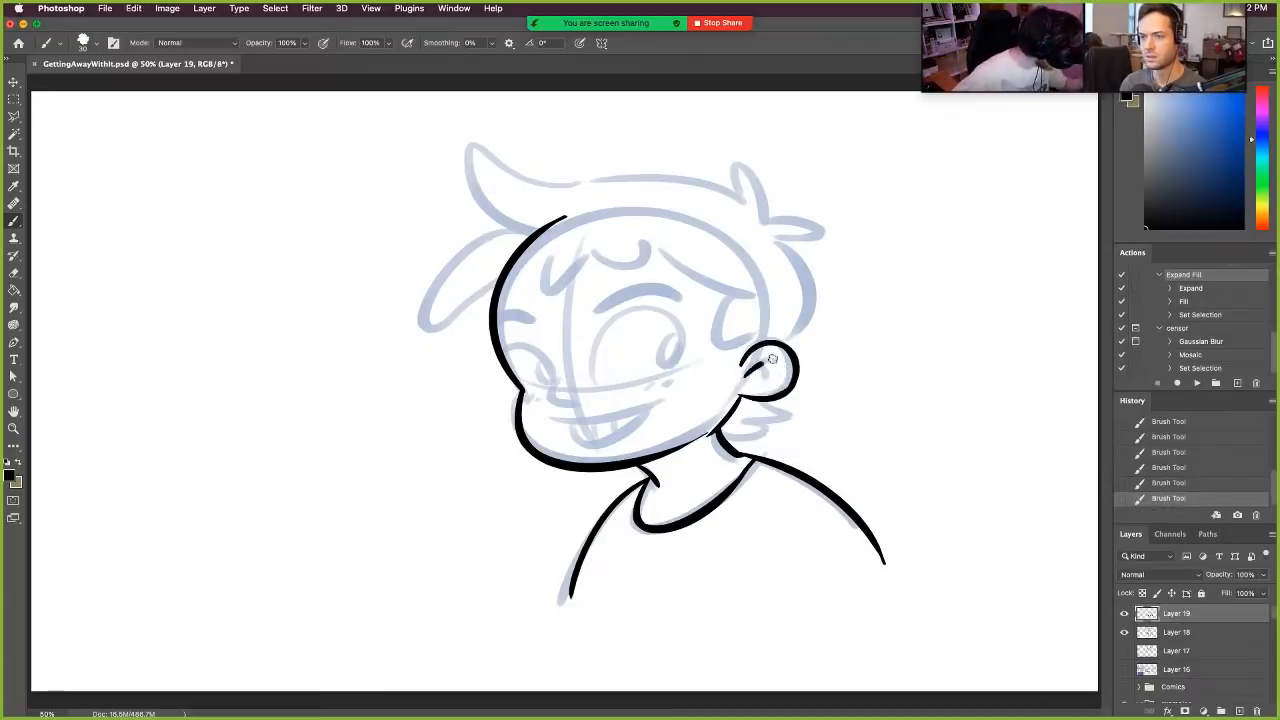
# - Ink the small hair tufts below the ear and the back of the hair rising above it
pyautogui.moveTo(765, 404)
pyautogui.mouseDown()
pyautogui.moveTo(772, 423)
pyautogui.moveTo(755, 418)
pyautogui.mouseUp()
pyautogui.moveTo(724, 439); pyautogui.dragTo(775, 423)
pyautogui.press('super+z')
pyautogui.moveTo(787, 344); pyautogui.dragTo(808, 283)
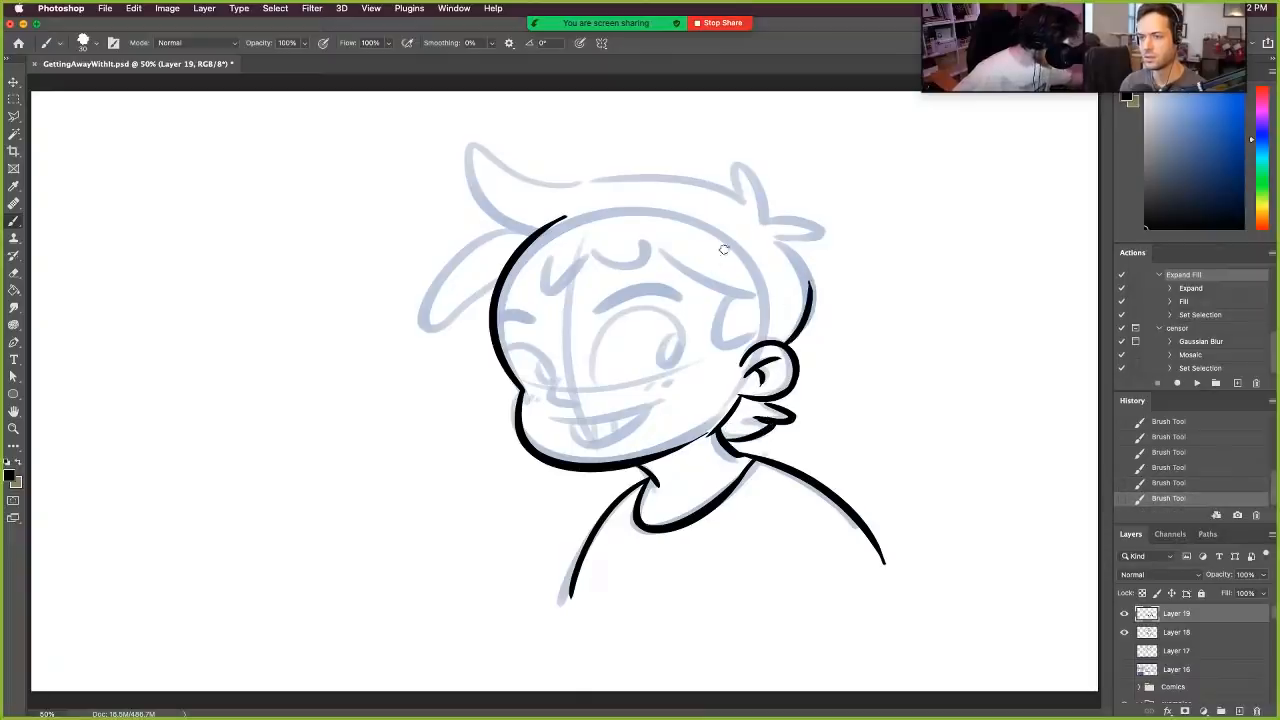
# - Erase the face line's upper end where the hair overlaps it and ink the long lock beside the forehead
pyautogui.moveTo(498, 272); pyautogui.dragTo(572, 195)
pyautogui.moveTo(512, 229); pyautogui.dragTo(462, 319)
pyautogui.press('super+z')
pyautogui.press('super+z')
pyautogui.moveTo(512, 229); pyautogui.dragTo(460, 317)
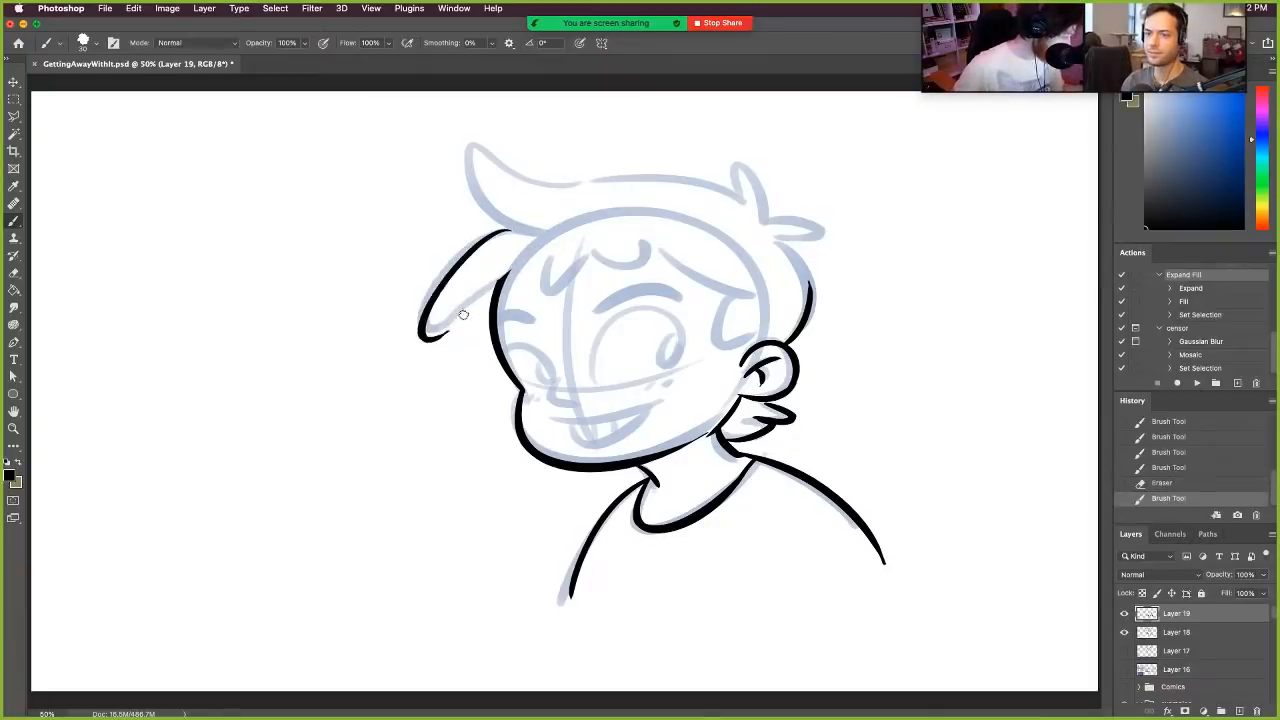
# - Ink the hair's outer outline from the front tuft across the crown and back spikes, and erase the overshoot at the front tip
pyautogui.press('super+z')
pyautogui.moveTo(507, 233)
pyautogui.mouseDown()
pyautogui.moveTo(438, 331)
pyautogui.moveTo(515, 268)
pyautogui.moveTo(491, 126)
pyautogui.mouseUp()
pyautogui.press('super+z')
pyautogui.moveTo(505, 230)
pyautogui.mouseDown()
pyautogui.moveTo(482, 135)
pyautogui.moveTo(560, 180)
pyautogui.moveTo(748, 195)
pyautogui.moveTo(776, 240)
pyautogui.moveTo(828, 242)
pyautogui.moveTo(810, 300)
pyautogui.mouseUp()
pyautogui.press('super+z')
pyautogui.press('super+z')
pyautogui.press('super+z')
pyautogui.moveTo(779, 238); pyautogui.dragTo(812, 303)
pyautogui.press('super+z')
pyautogui.press('super+z')
pyautogui.moveTo(779, 239); pyautogui.dragTo(805, 315)
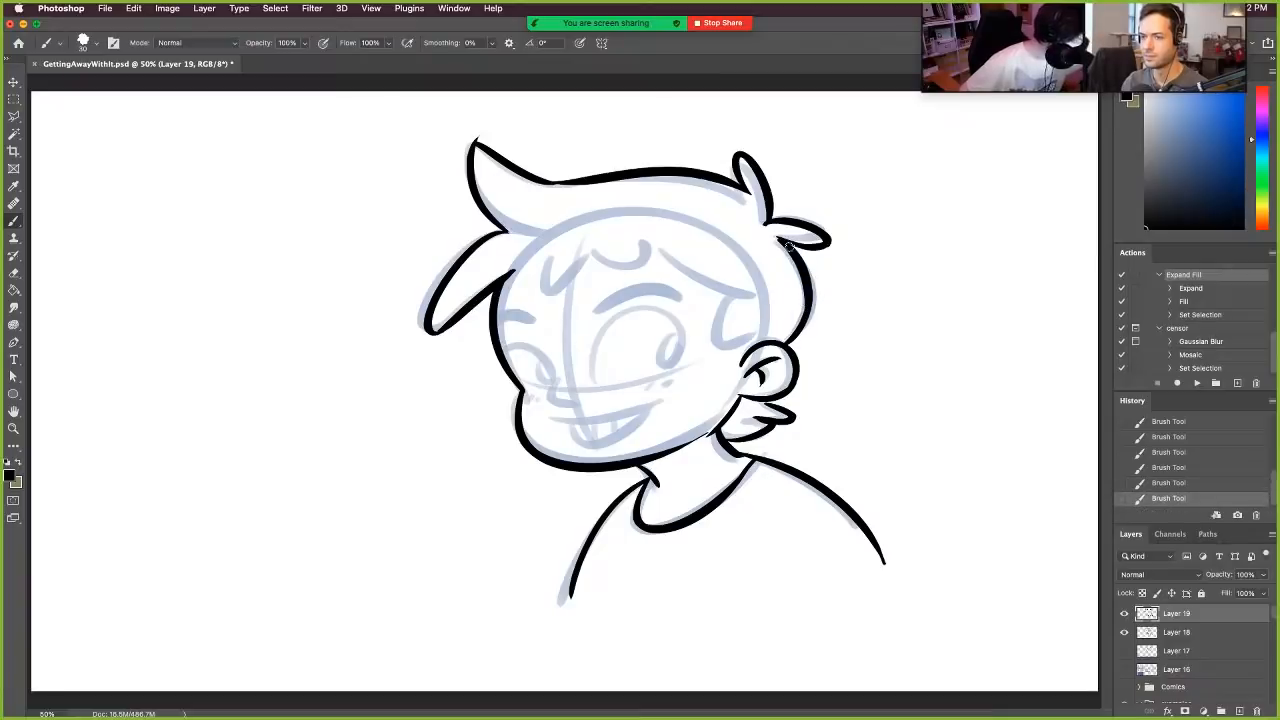
pyautogui.moveTo(481, 133); pyautogui.dragTo(478, 130)
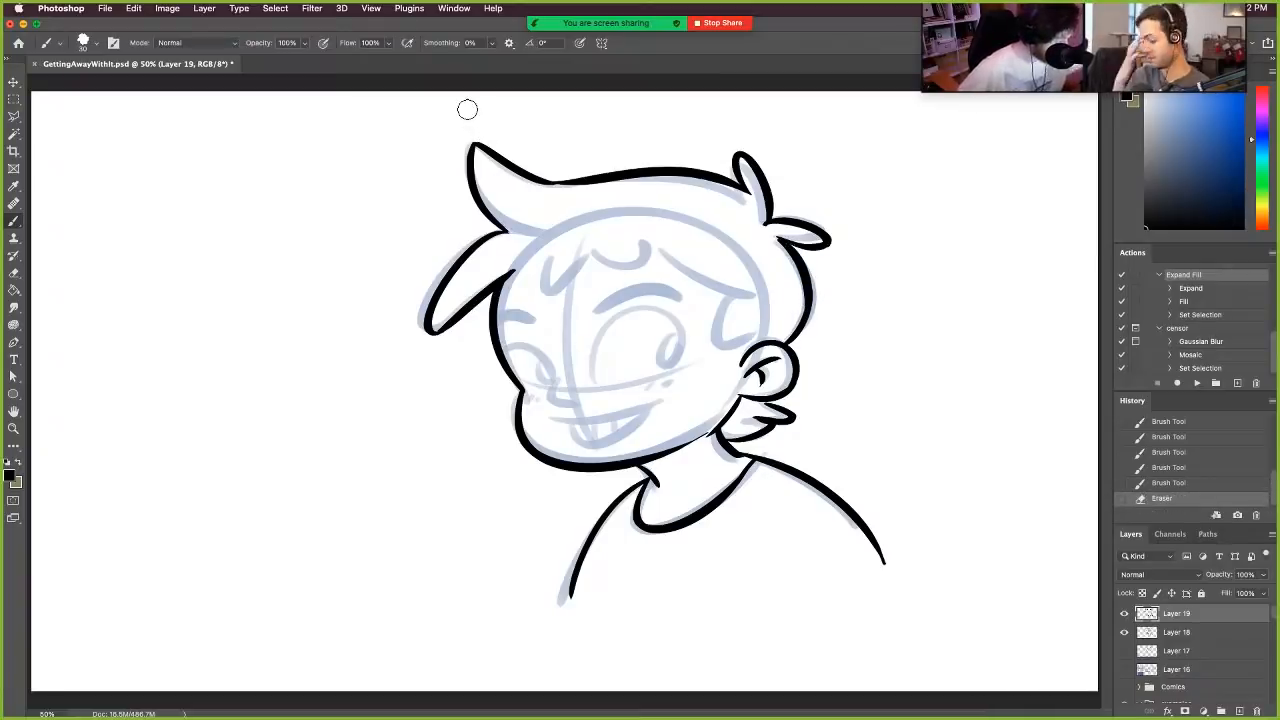
# - Ink the fringe in scalloped curves across the forehead down to a jagged sideburn at the ear, erasing stray ends
pyautogui.moveTo(512, 296)
pyautogui.mouseDown()
pyautogui.moveTo(586, 250)
pyautogui.moveTo(648, 238)
pyautogui.mouseUp()
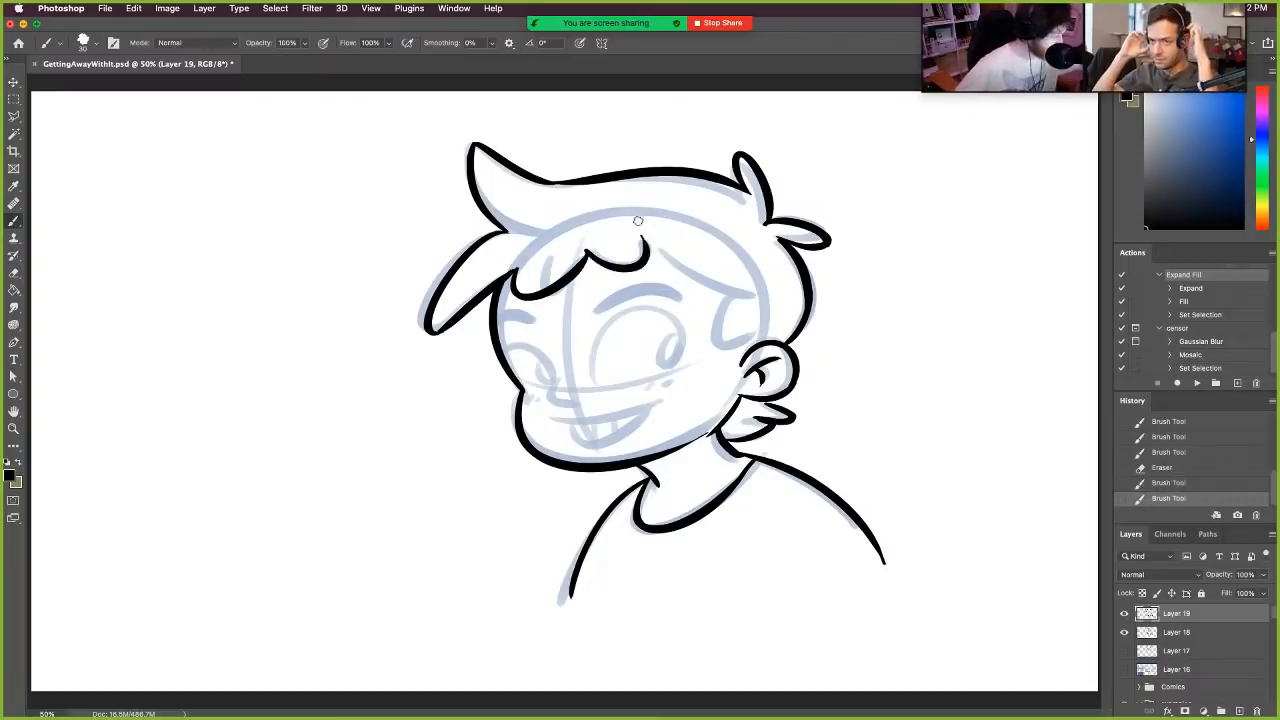
pyautogui.press('super+z')
pyautogui.moveTo(590, 268); pyautogui.dragTo(655, 214)
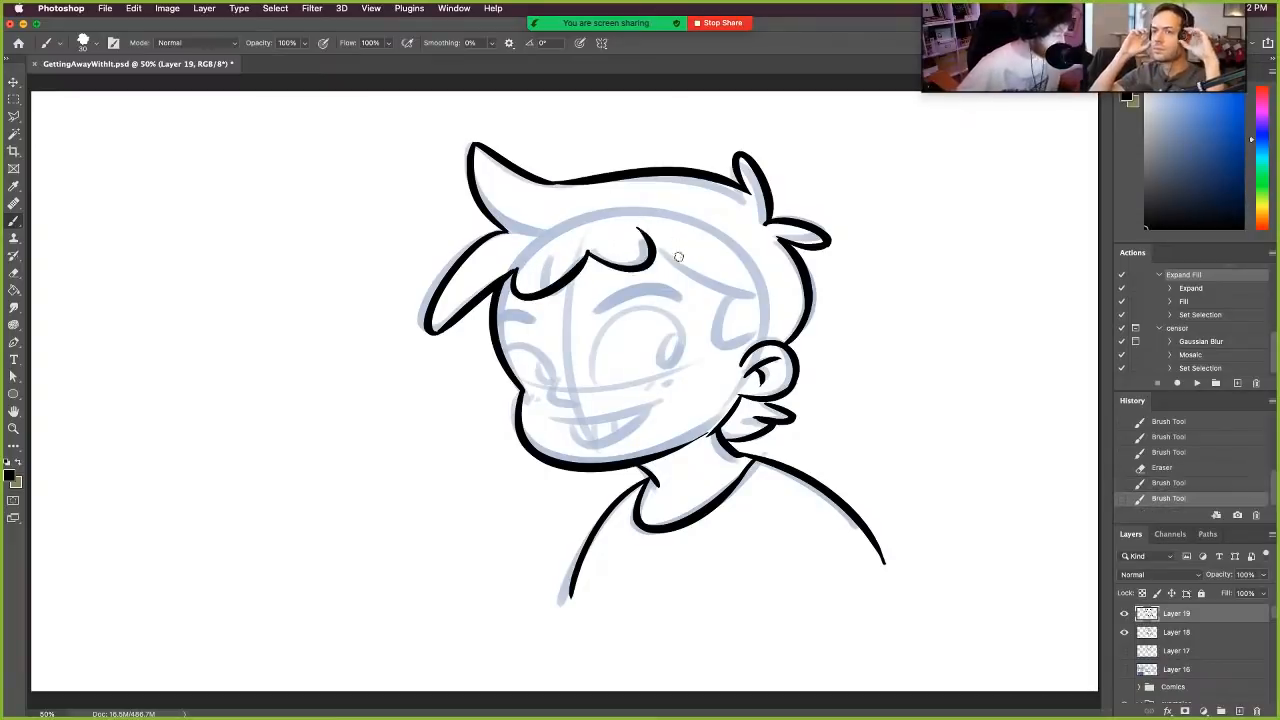
pyautogui.press('super+z')
pyautogui.moveTo(584, 272); pyautogui.dragTo(654, 215)
pyautogui.press('super+z')
pyautogui.moveTo(585, 250); pyautogui.dragTo(655, 240)
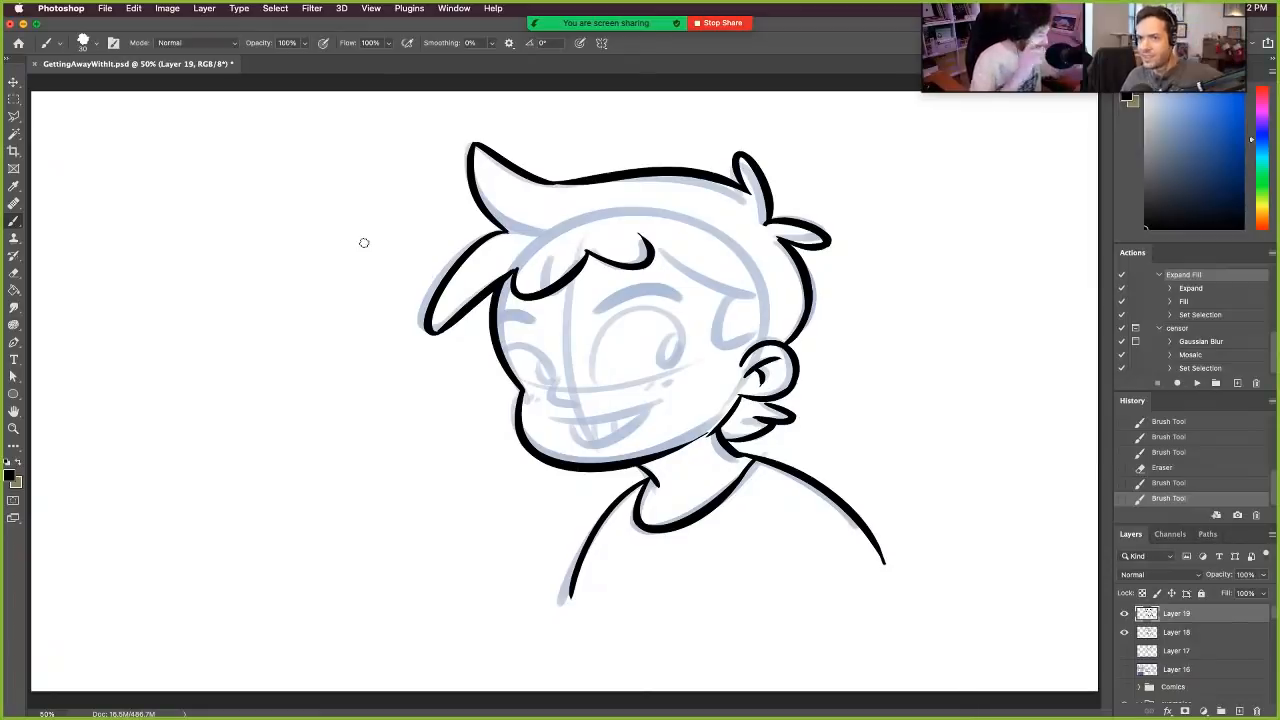
pyautogui.click(635, 245)
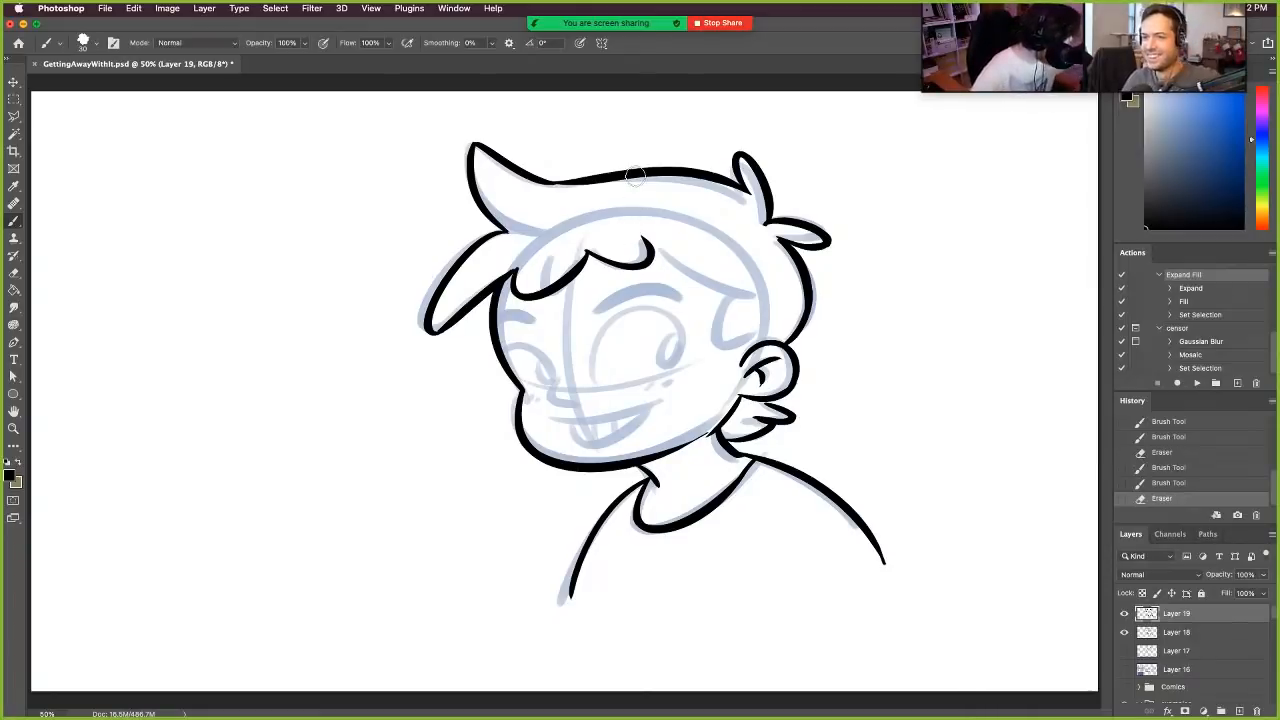
pyautogui.moveTo(650, 248)
pyautogui.mouseDown()
pyautogui.moveTo(750, 275)
pyautogui.moveTo(734, 318)
pyautogui.moveTo(733, 304)
pyautogui.moveTo(737, 341)
pyautogui.moveTo(754, 343)
pyautogui.moveTo(773, 298)
pyautogui.moveTo(730, 355)
pyautogui.moveTo(760, 302)
pyautogui.mouseUp()
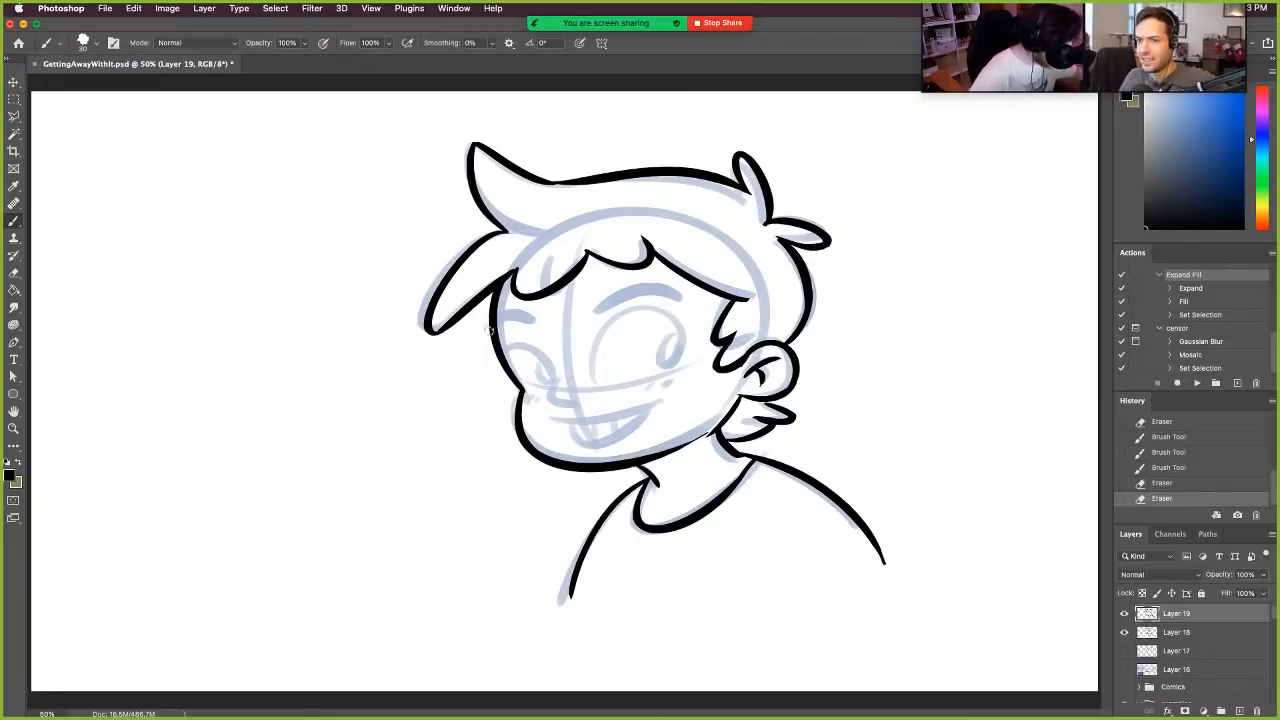
# - Ink the eyebrows, eyes and nose over the face sketch, and redo the mouth as a wide grin with teeth
pyautogui.moveTo(491, 325)
pyautogui.mouseDown()
pyautogui.moveTo(543, 333)
pyautogui.moveTo(684, 296)
pyautogui.mouseUp()
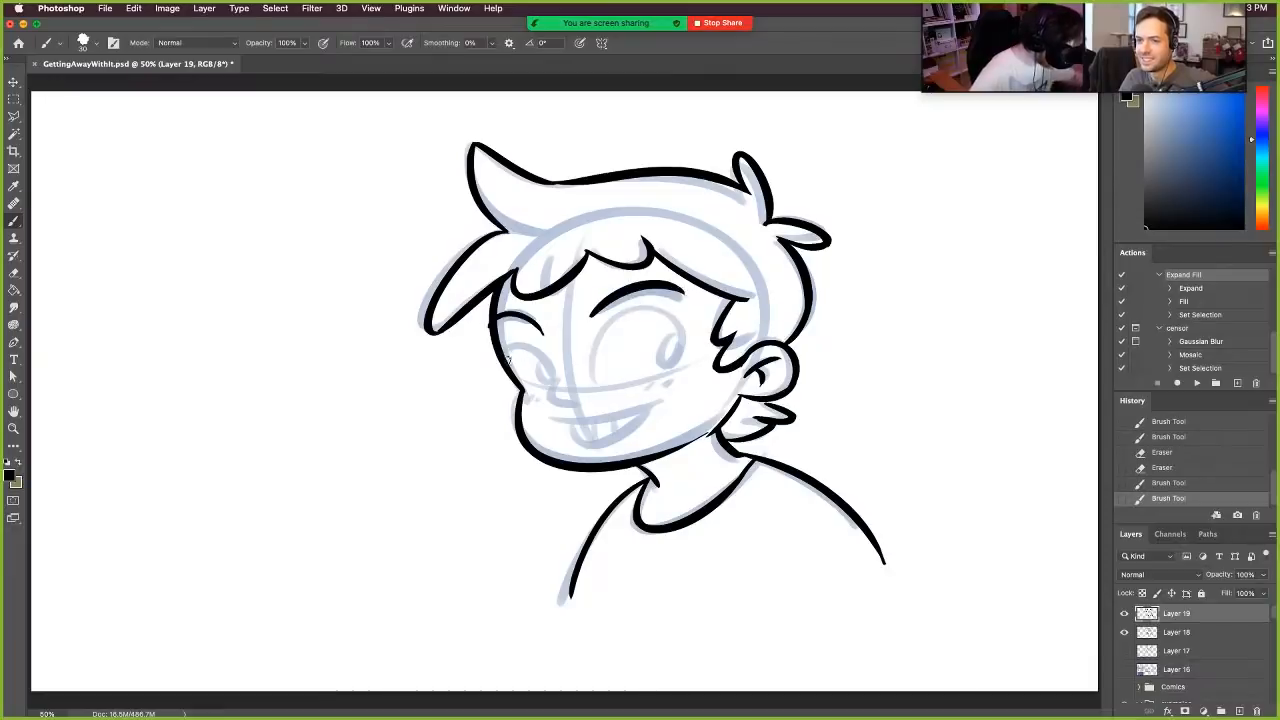
pyautogui.moveTo(502, 338)
pyautogui.mouseDown()
pyautogui.moveTo(542, 376)
pyautogui.moveTo(574, 326)
pyautogui.moveTo(597, 366)
pyautogui.moveTo(619, 310)
pyautogui.moveTo(677, 340)
pyautogui.mouseUp()
pyautogui.moveTo(533, 352)
pyautogui.mouseDown()
pyautogui.moveTo(538, 378)
pyautogui.moveTo(578, 404)
pyautogui.moveTo(655, 392)
pyautogui.mouseUp()
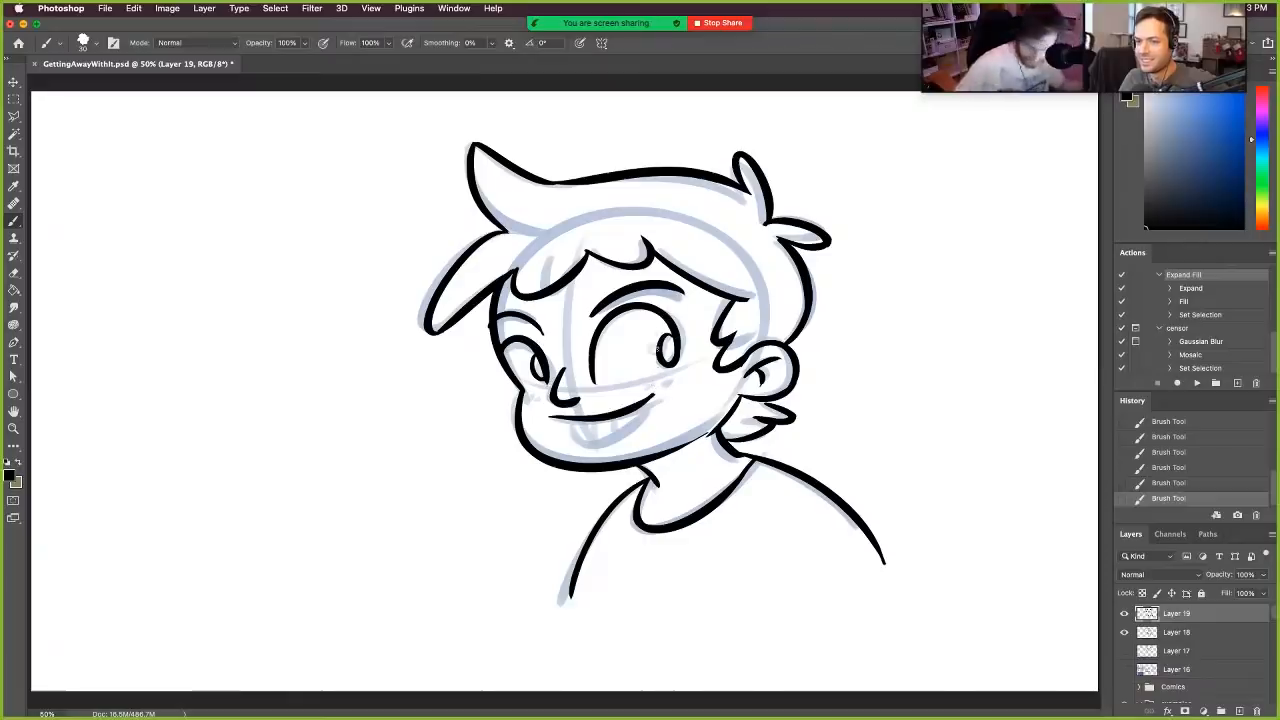
pyautogui.hotkey('ctrl', 'z')
pyautogui.moveTo(553, 413)
pyautogui.mouseDown()
pyautogui.moveTo(671, 381)
pyautogui.moveTo(612, 419)
pyautogui.moveTo(586, 434)
pyautogui.mouseUp()
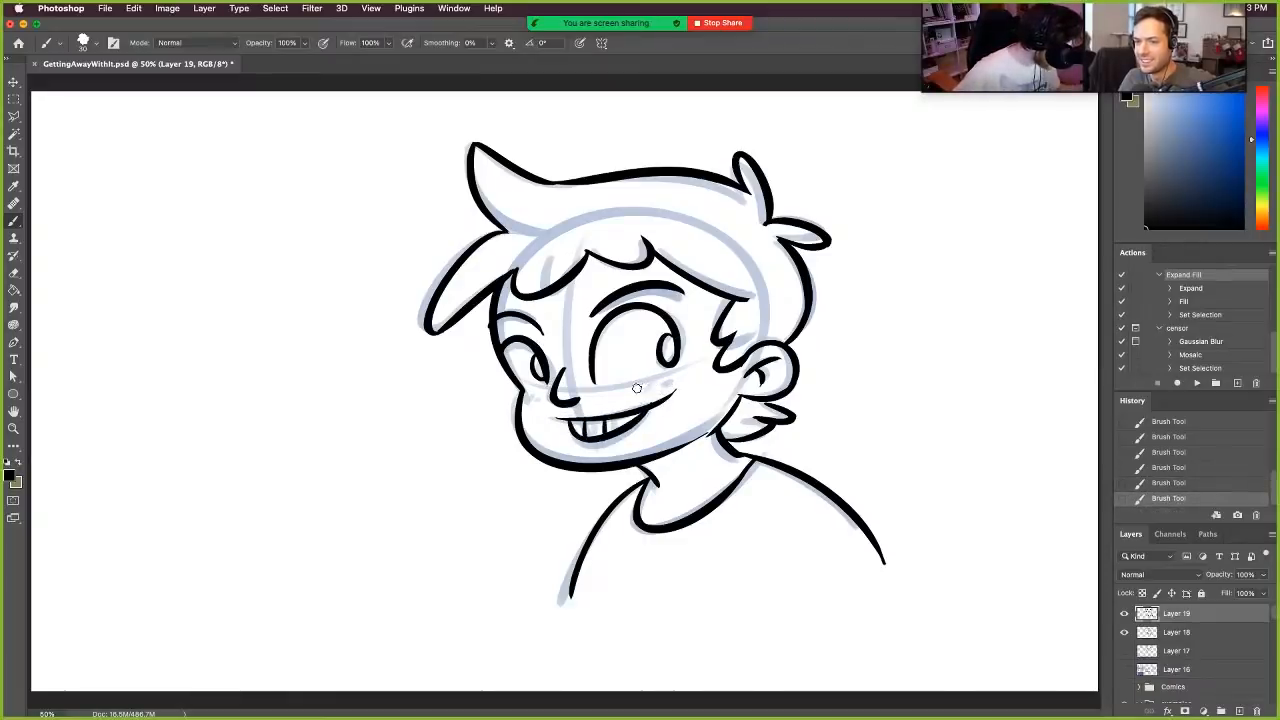
# - Ink short cheek marks below both eyes and hide the blue sketch layer
pyautogui.moveTo(642, 389); pyautogui.dragTo(686, 375)
pyautogui.press('super+z')
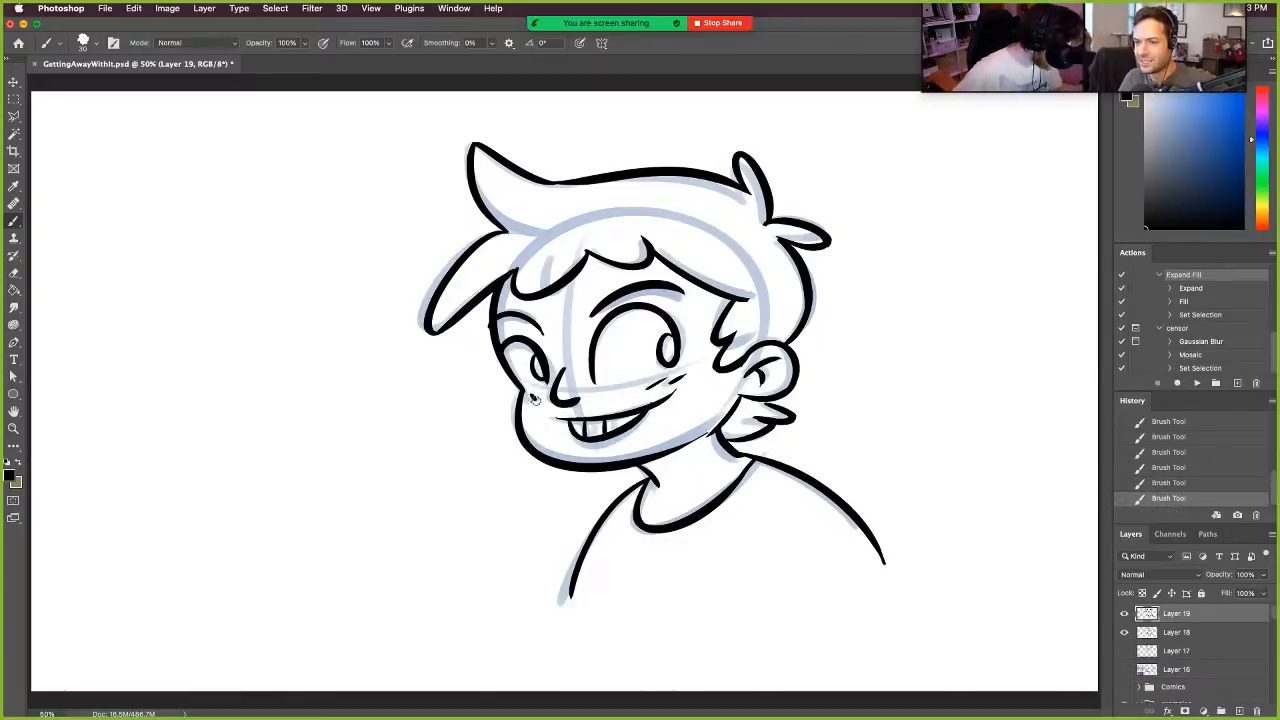
pyautogui.moveTo(533, 397); pyautogui.dragTo(537, 401)
pyautogui.moveTo(541, 395); pyautogui.dragTo(545, 400)
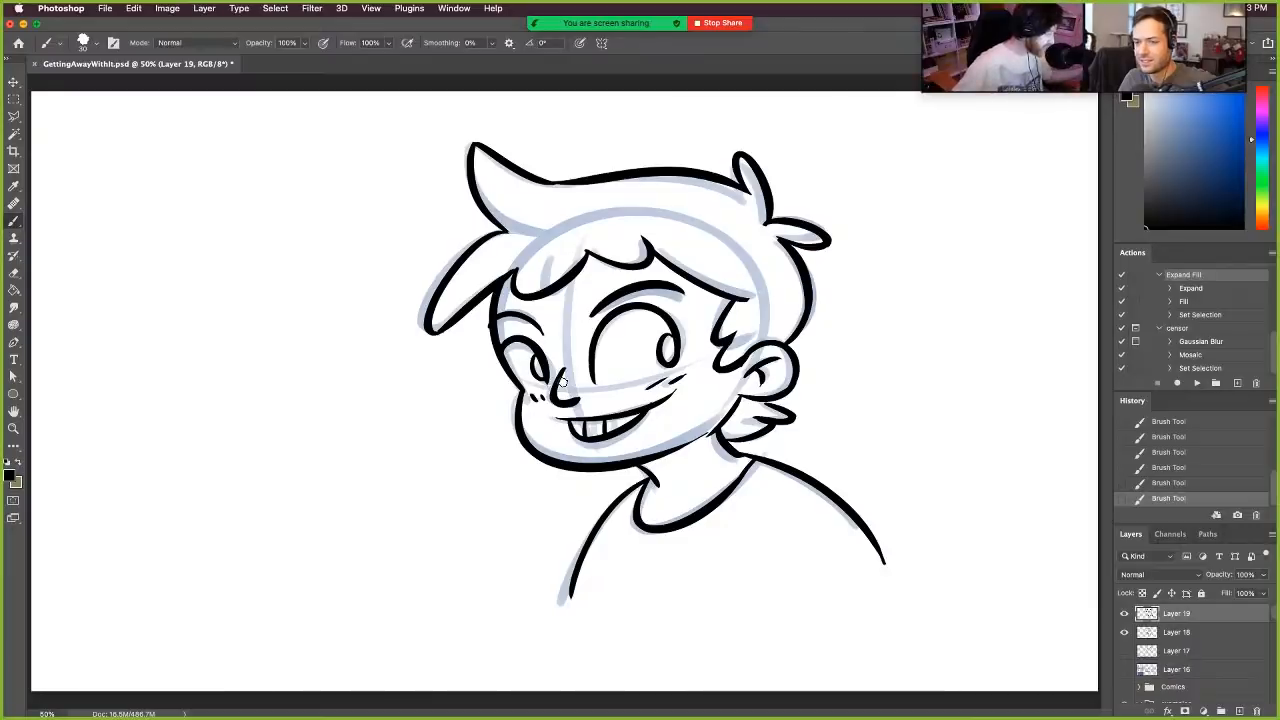
pyautogui.click(1124, 632)
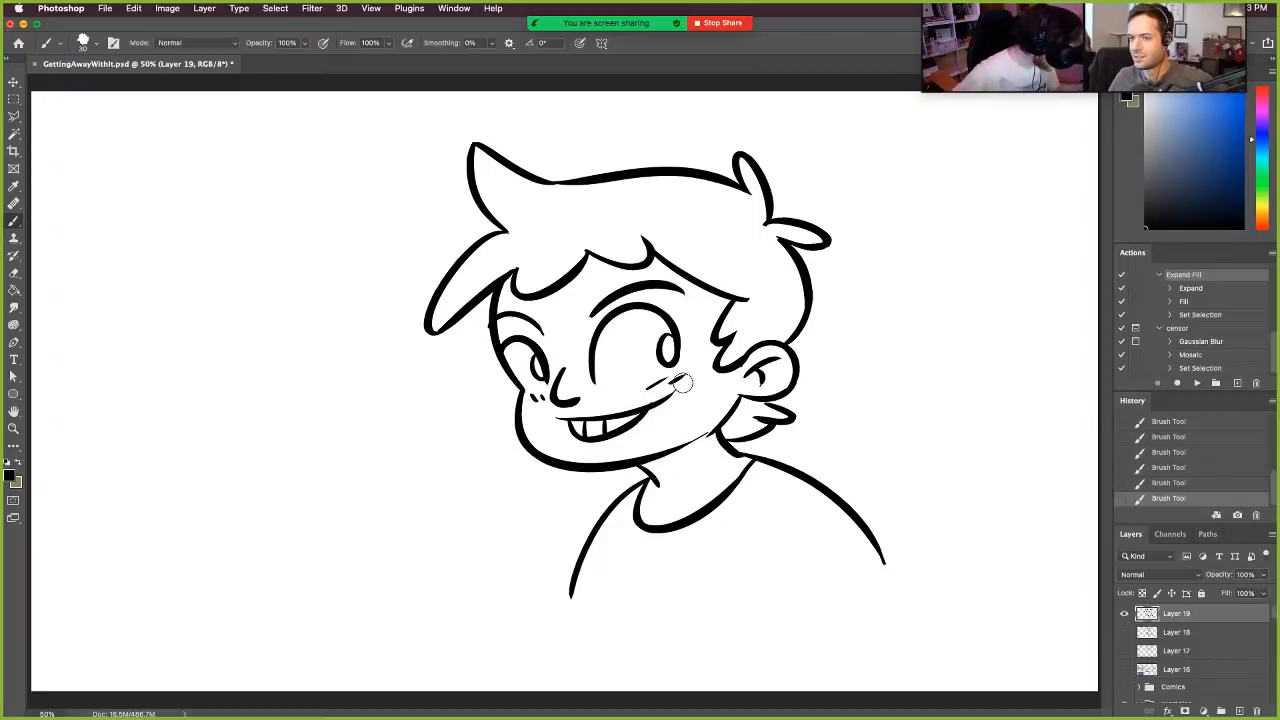
# - Trim the end of the smile line, ink a short crease at the mouth's corner, and undo the stray stroke beneath the large eye
pyautogui.moveTo(683, 383); pyautogui.dragTo(687, 385)
pyautogui.moveTo(677, 388); pyautogui.dragTo(678, 399)
pyautogui.press('super+z')
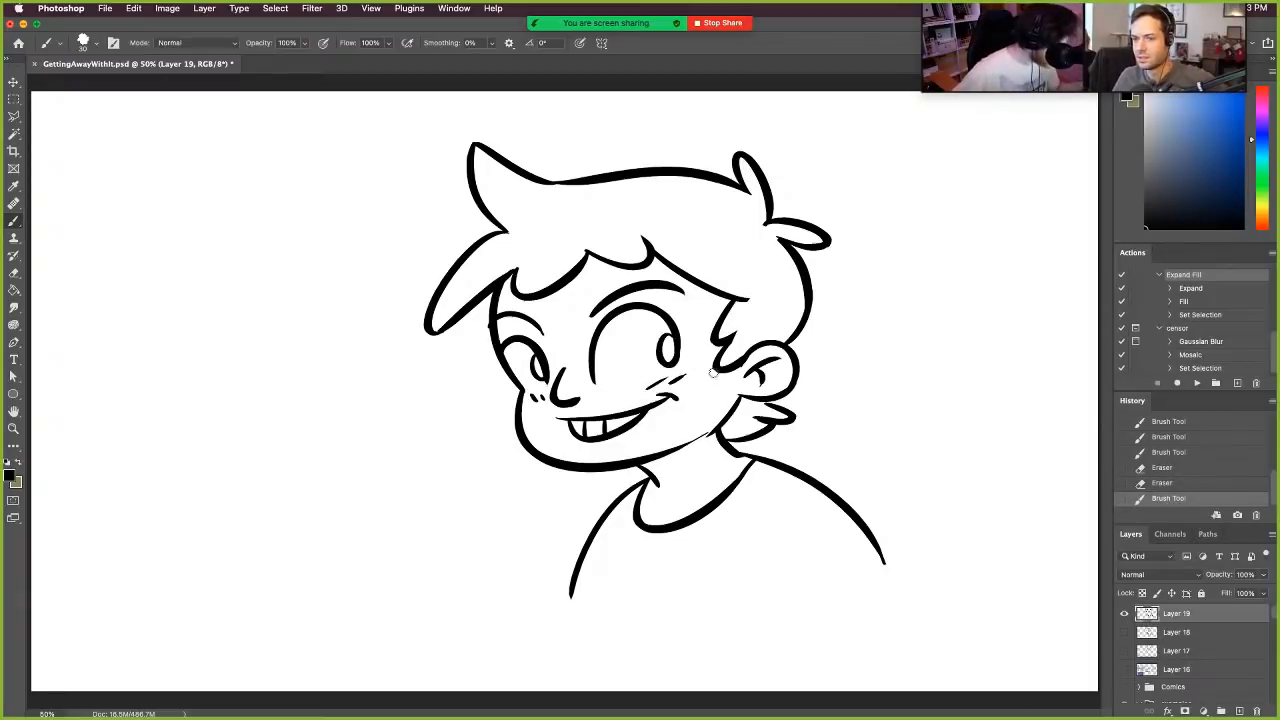
pyautogui.press('super+z')
pyautogui.moveTo(603, 384)
pyautogui.mouseDown()
pyautogui.moveTo(638, 382)
pyautogui.moveTo(616, 381)
pyautogui.mouseUp()
pyautogui.press('super+z')
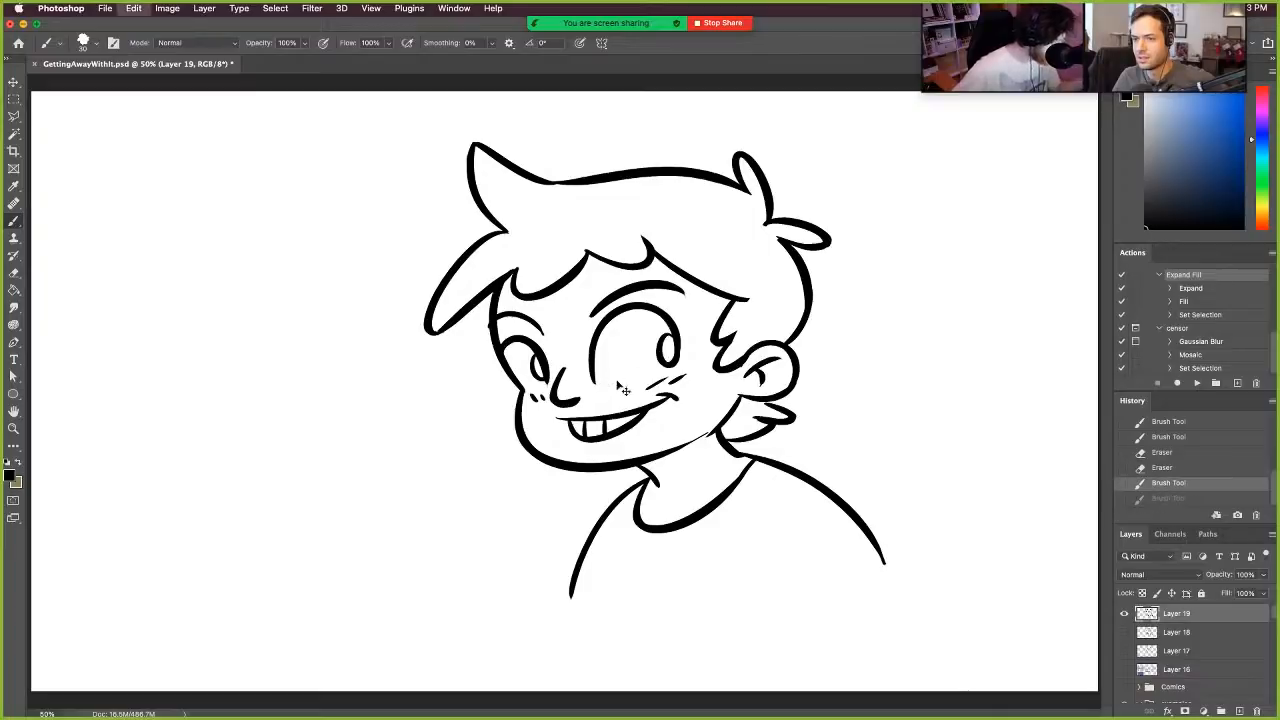
# - Move the inked boy left and slightly down on the canvas, and return to the Brush tool
pyautogui.press('v')
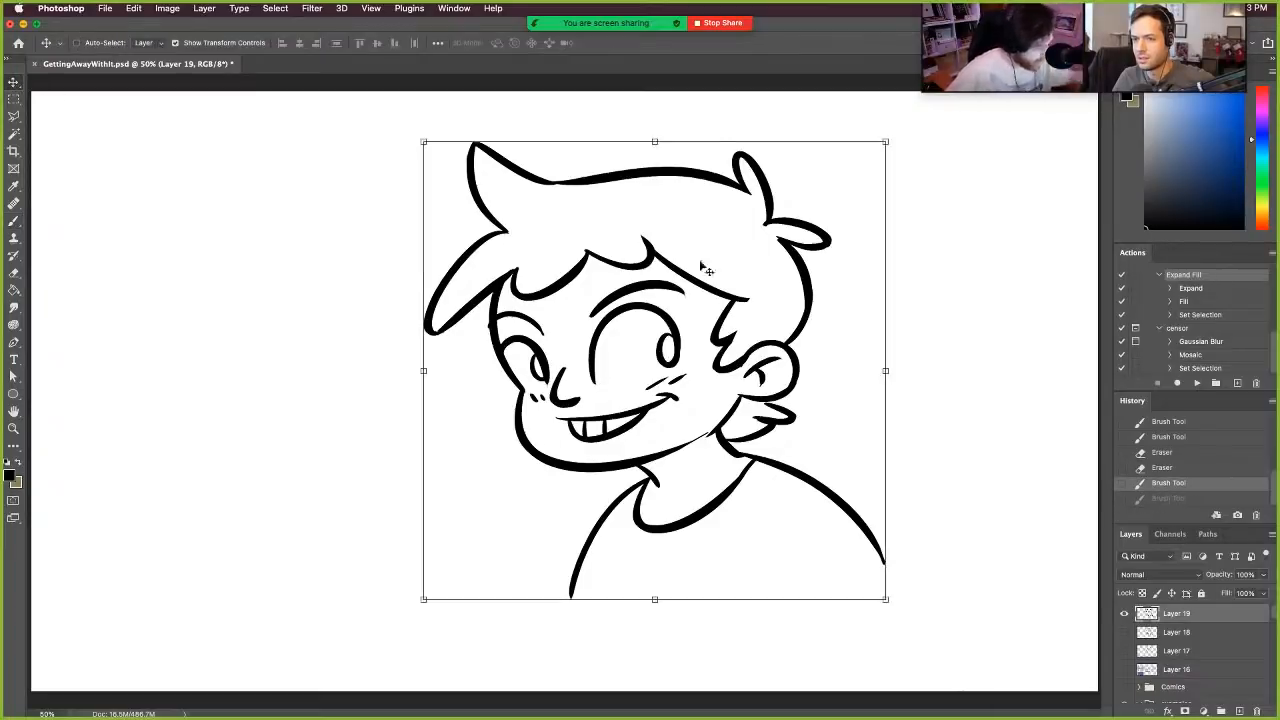
pyautogui.moveTo(705, 268); pyautogui.dragTo(568, 285)
pyautogui.press('b')
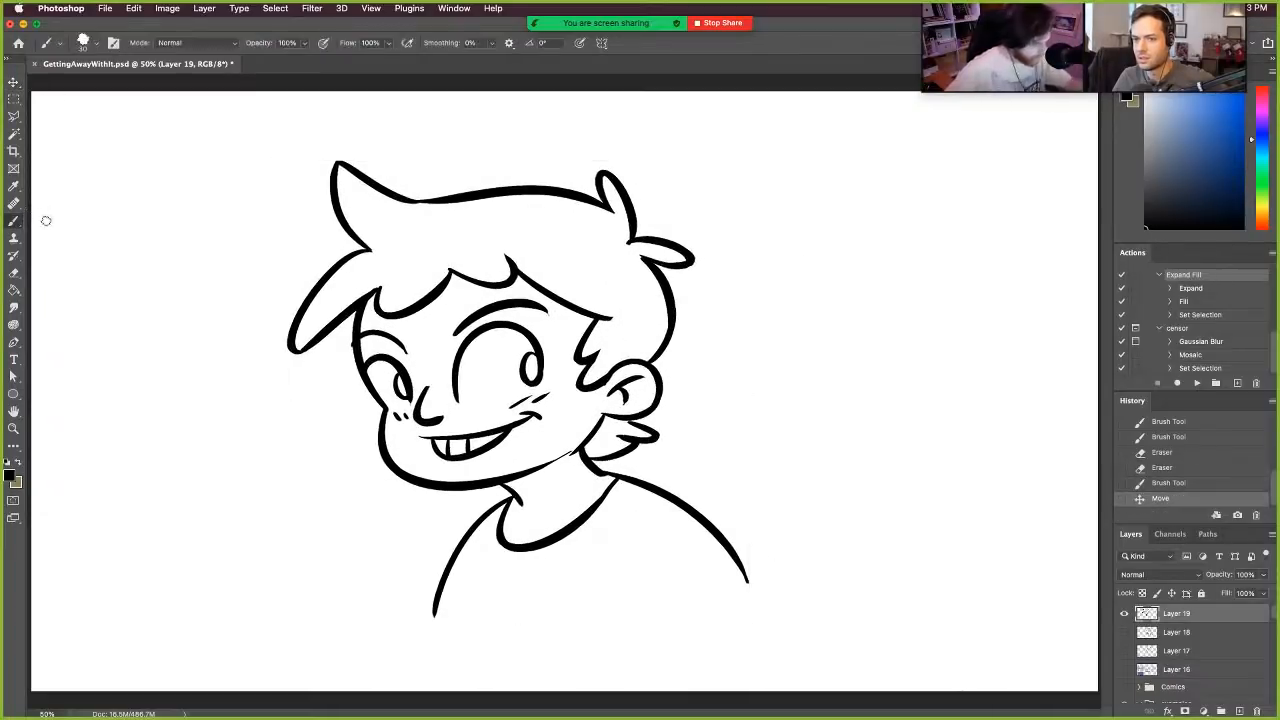
# - Ink a curved bottom edge joining both shoulder lines, erase its overshoot, and touch up the line beneath the ear
pyautogui.moveTo(440, 615); pyautogui.dragTo(700, 578)
pyautogui.press('super+z')
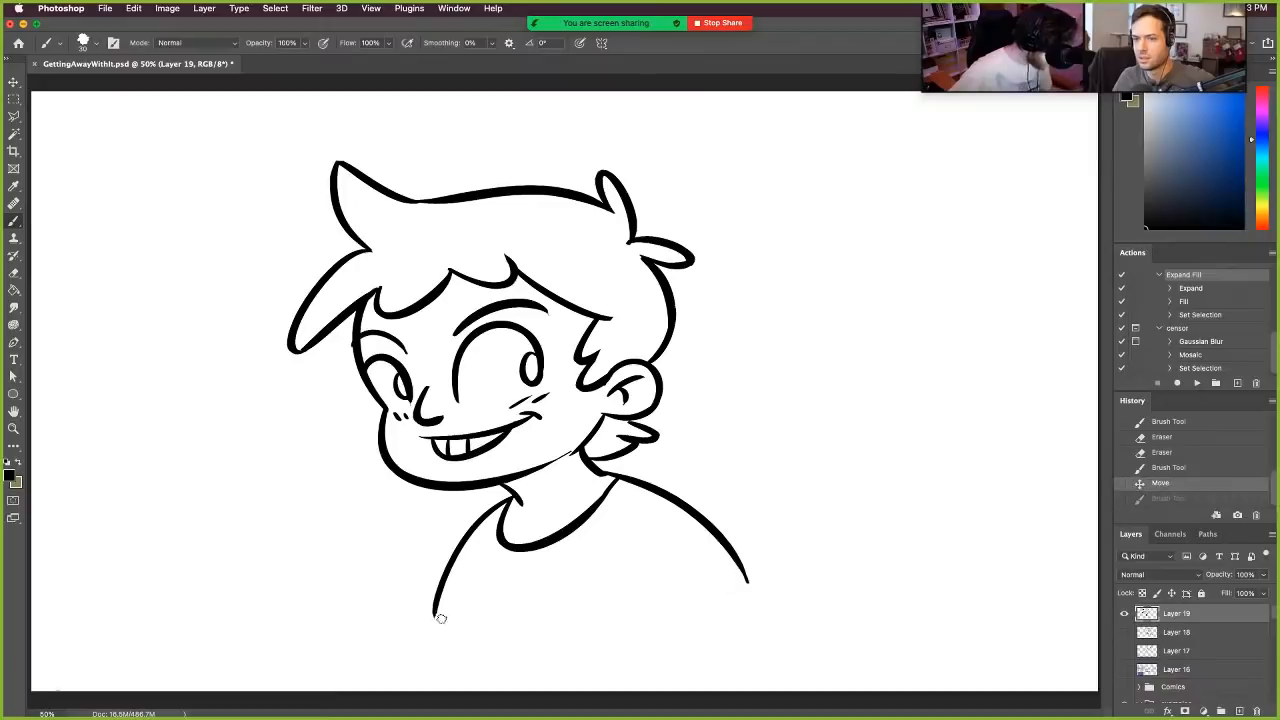
pyautogui.moveTo(440, 617)
pyautogui.mouseDown()
pyautogui.moveTo(738, 539)
pyautogui.moveTo(745, 575)
pyautogui.mouseUp()
pyautogui.press('super+z')
pyautogui.moveTo(440, 617)
pyautogui.mouseDown()
pyautogui.moveTo(746, 572)
pyautogui.moveTo(753, 552)
pyautogui.moveTo(748, 577)
pyautogui.mouseUp()
pyautogui.press('e')
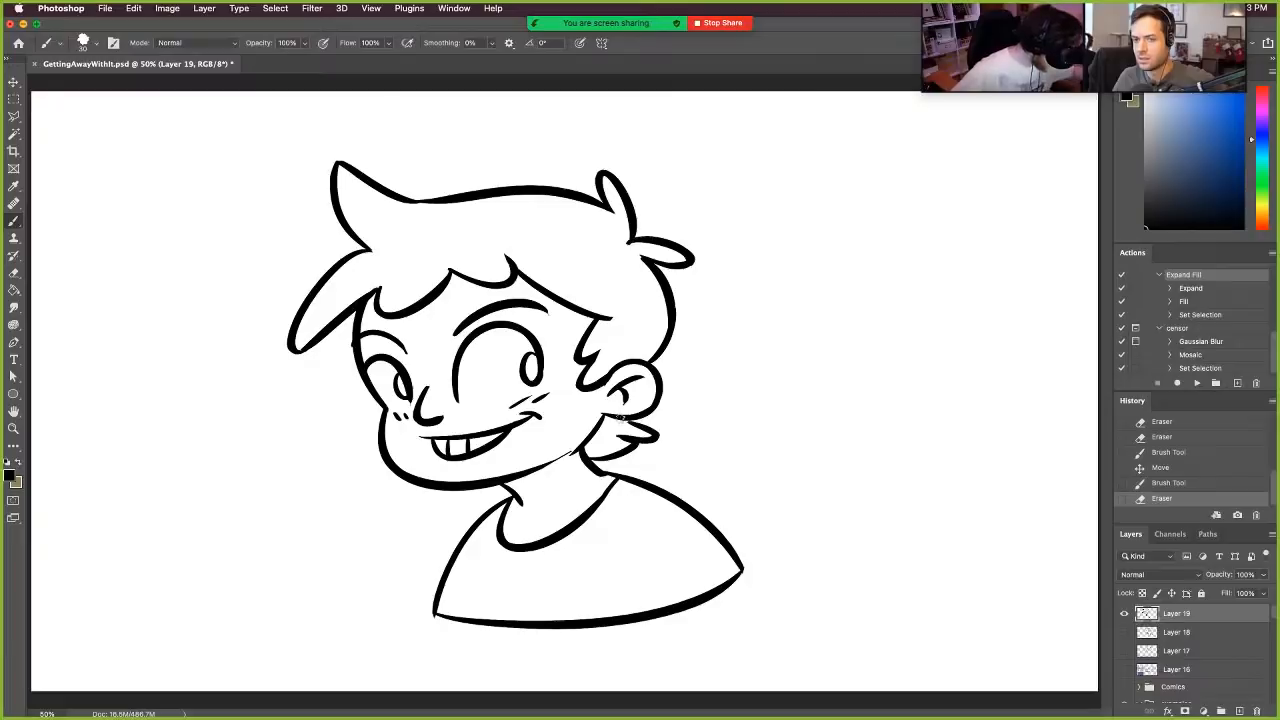
pyautogui.moveTo(620, 417); pyautogui.dragTo(638, 421)
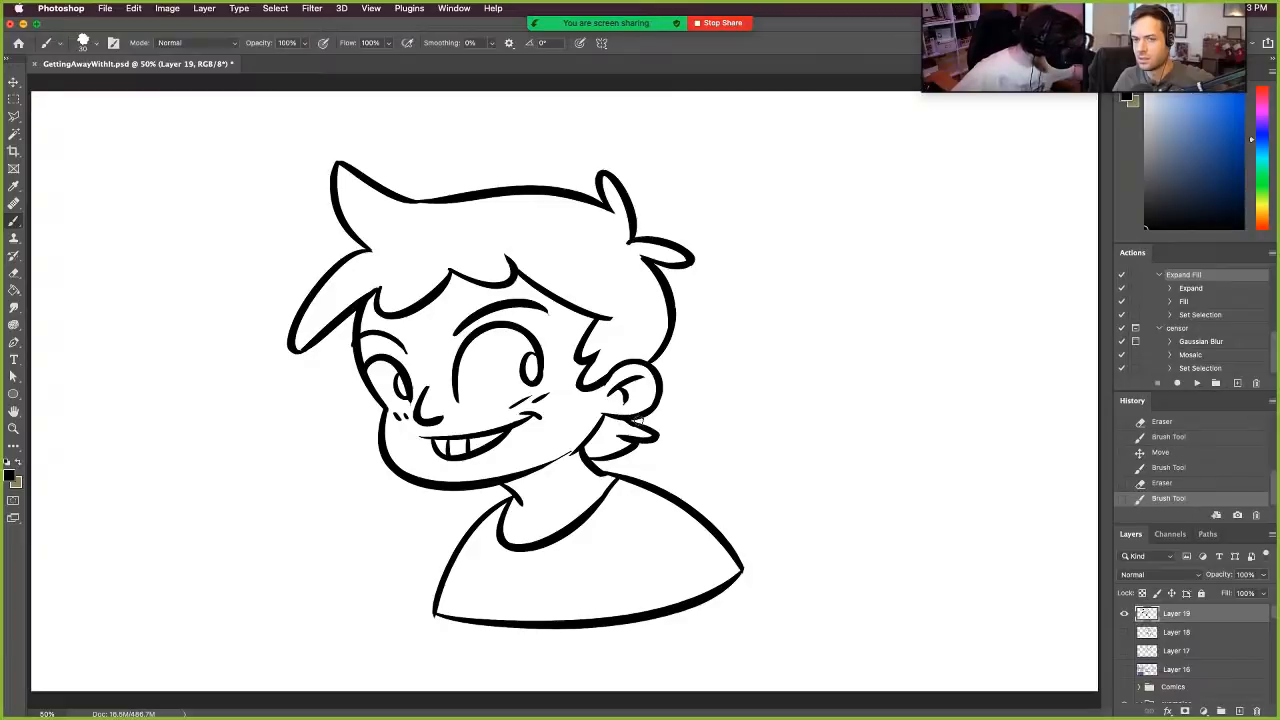
# - Add a new layer directly below the line art and select the white area around the boy with the Magic Wand
pyautogui.click(1188, 635)
pyautogui.click(1240, 711)
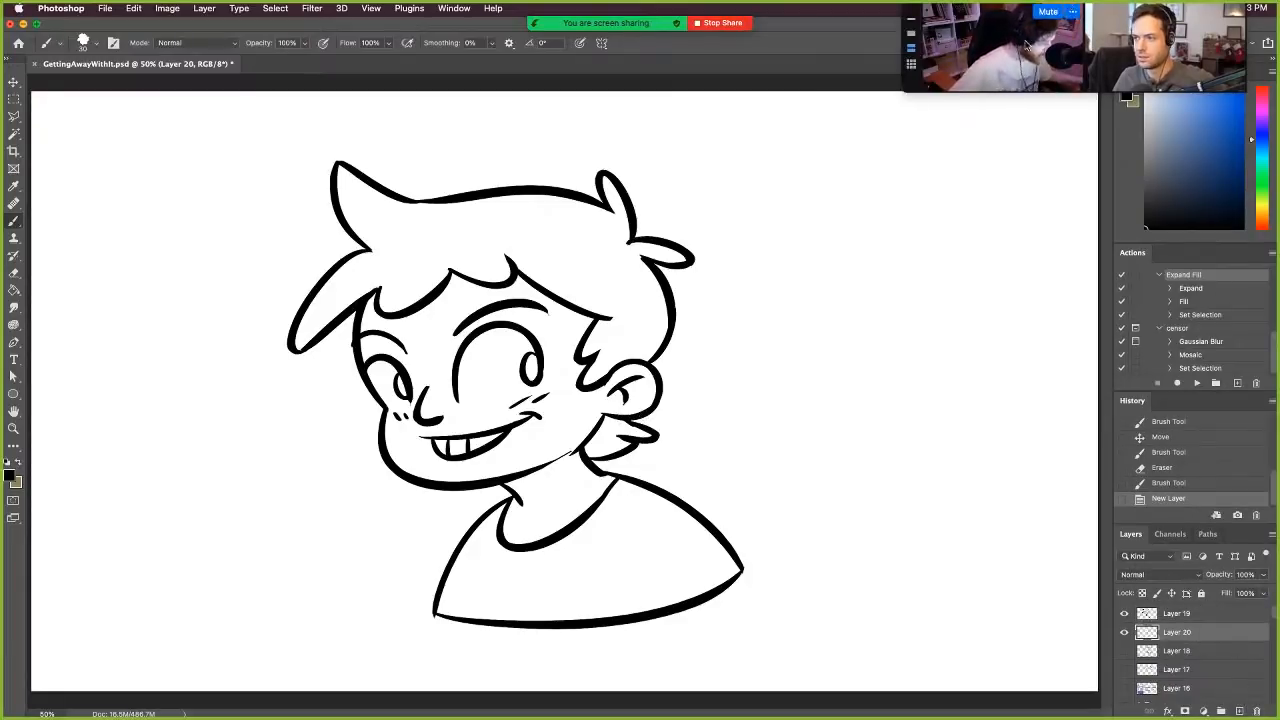
pyautogui.click(14, 133)
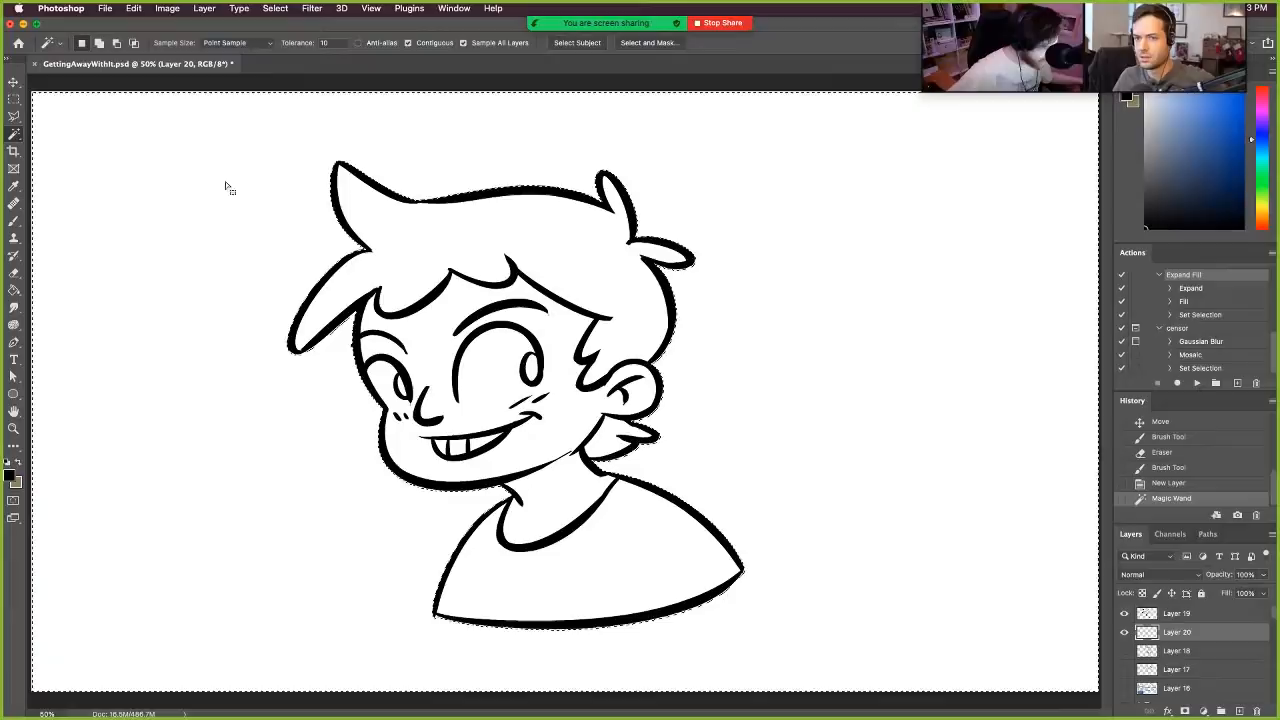
pyautogui.click(727, 130)
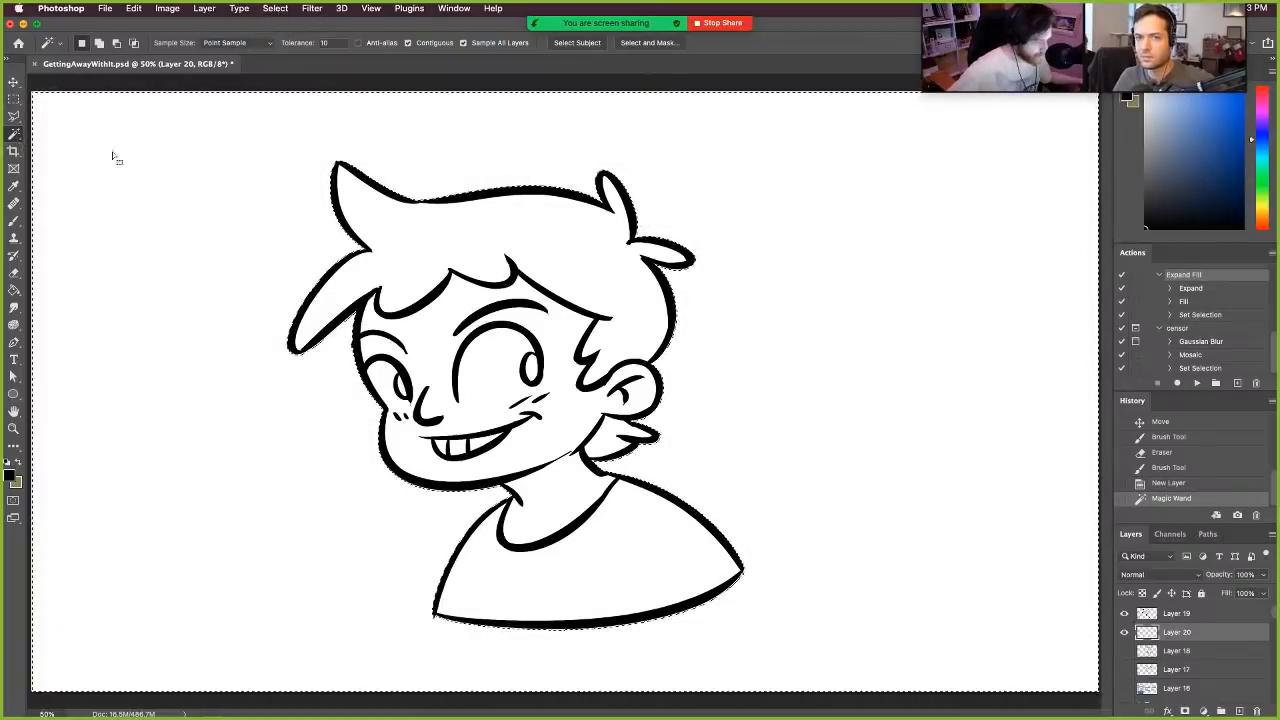
# - Expand the background selection by 2 pixels and invert it to cover the boy's silhouette
pyautogui.click(277, 9)
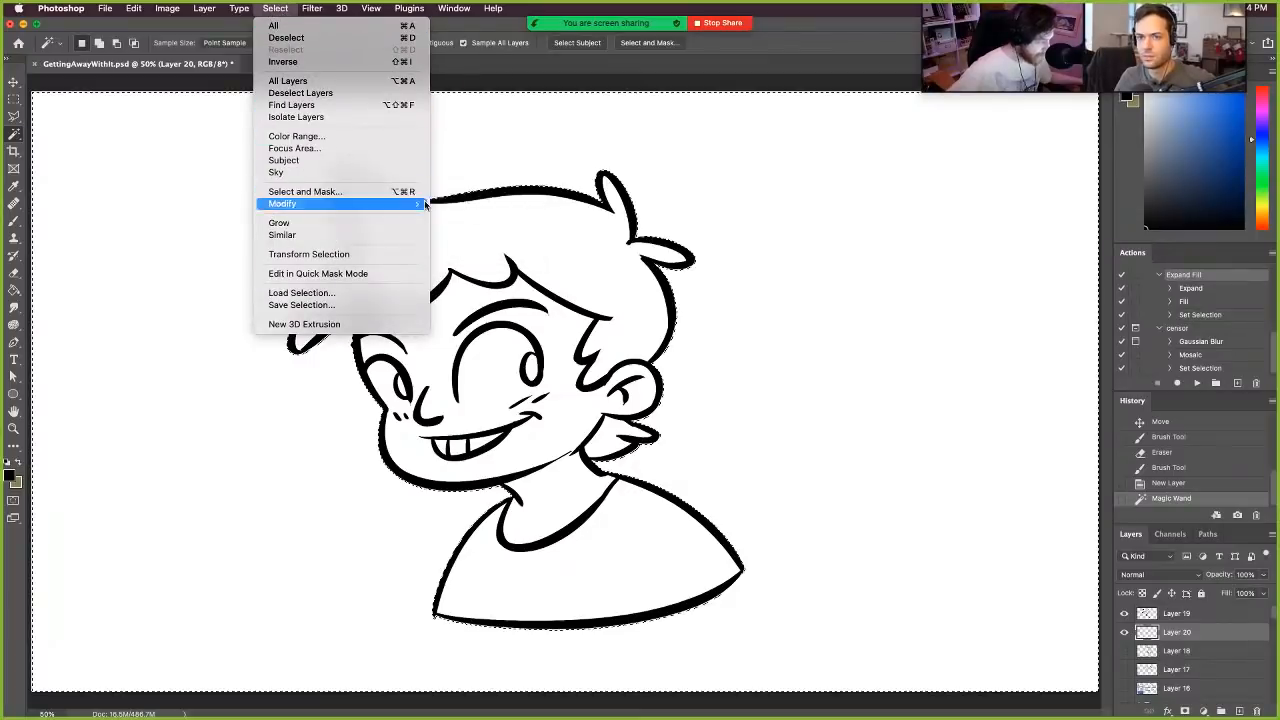
pyautogui.click(470, 229)
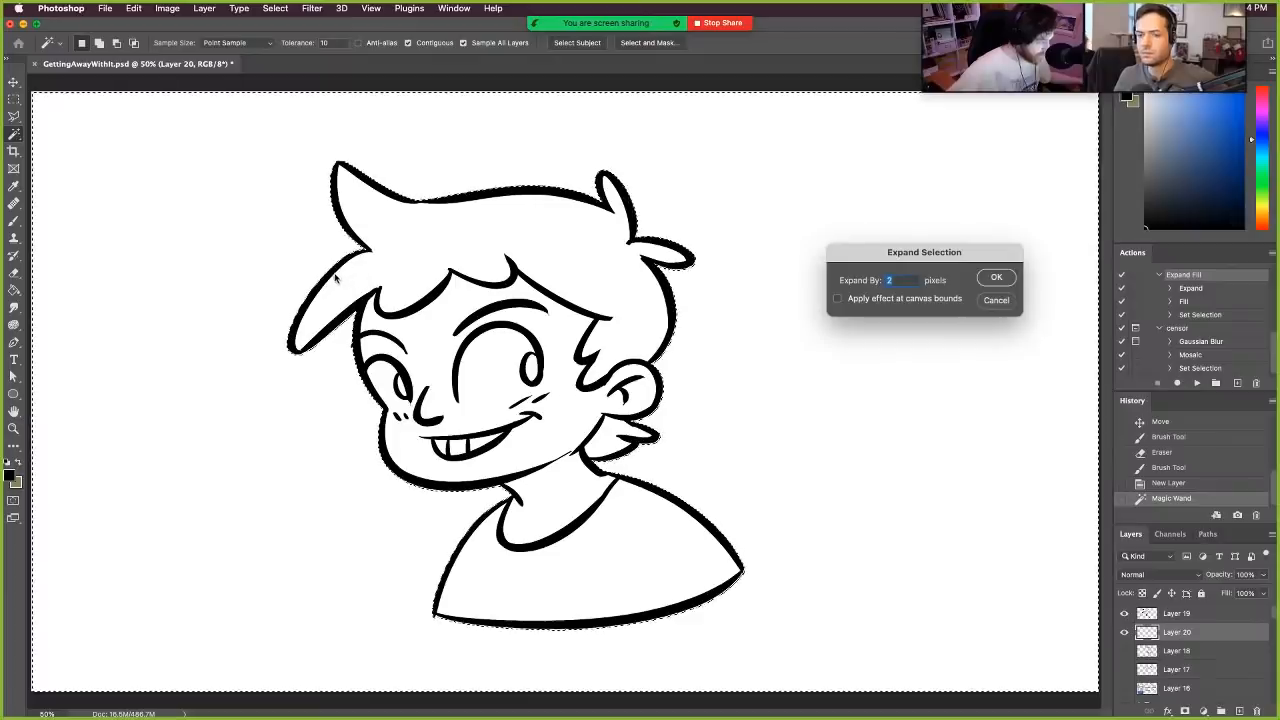
pyautogui.click(997, 279)
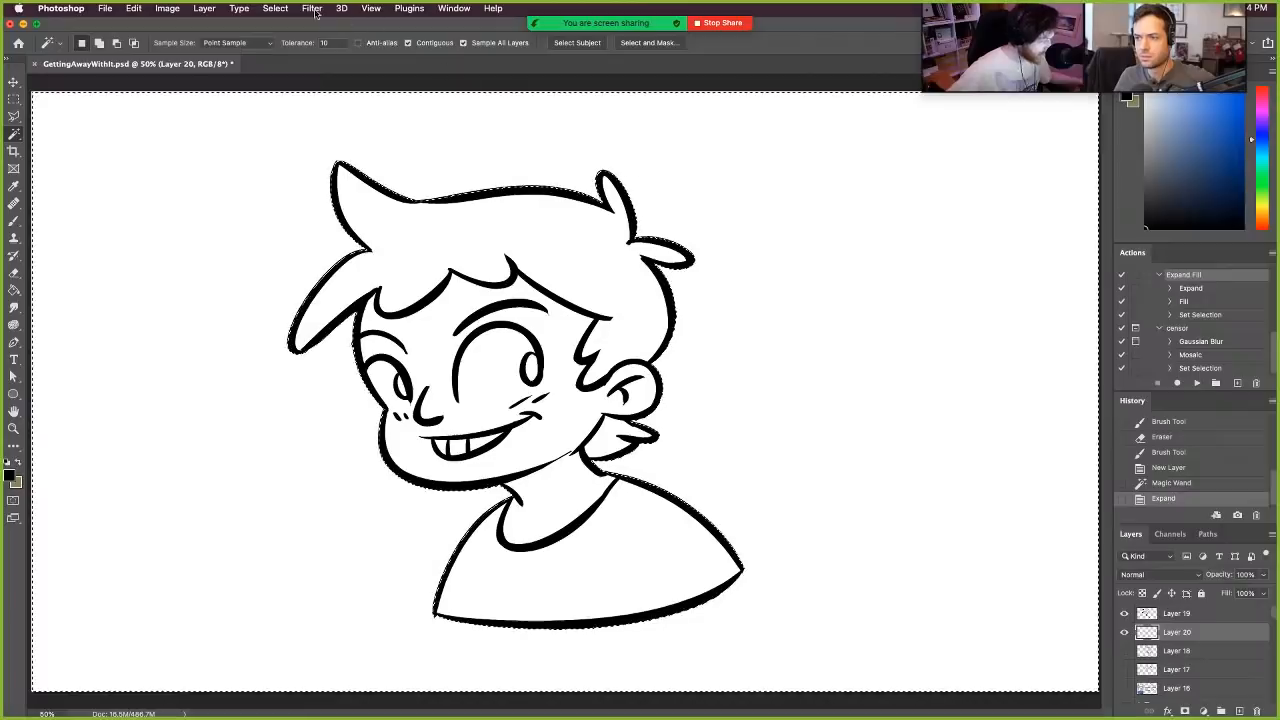
pyautogui.click(275, 9)
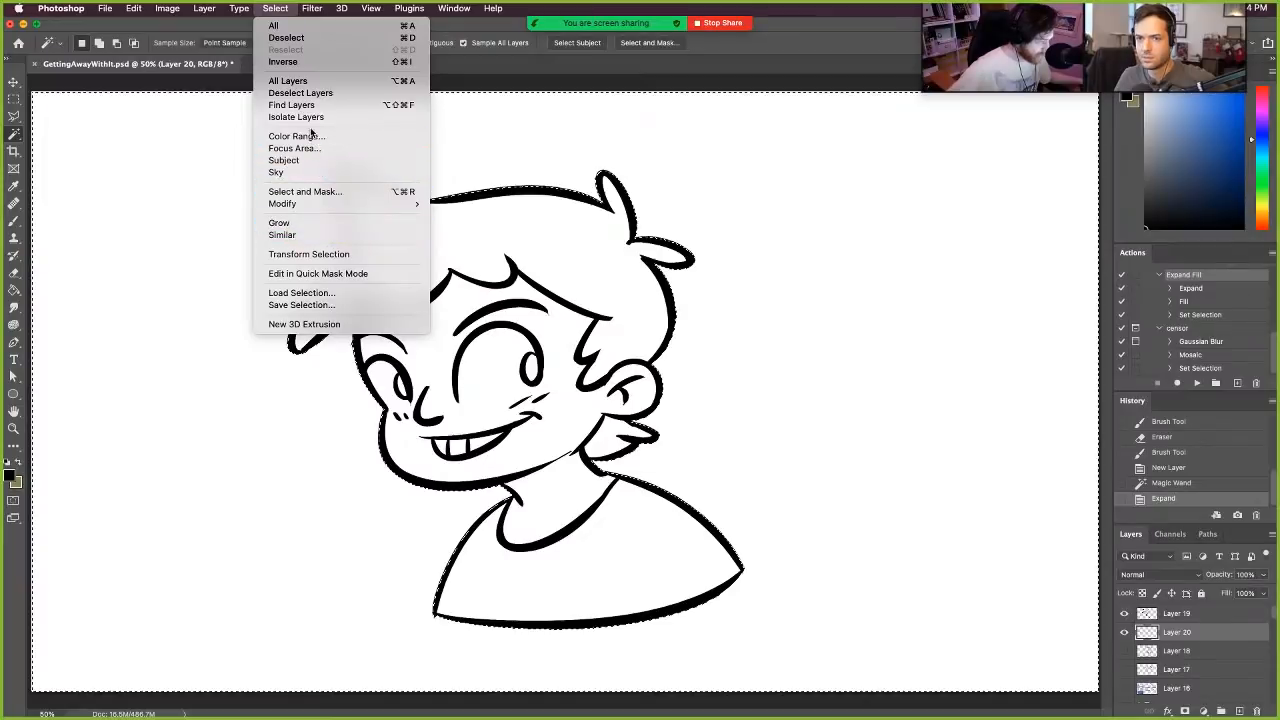
pyautogui.click(307, 63)
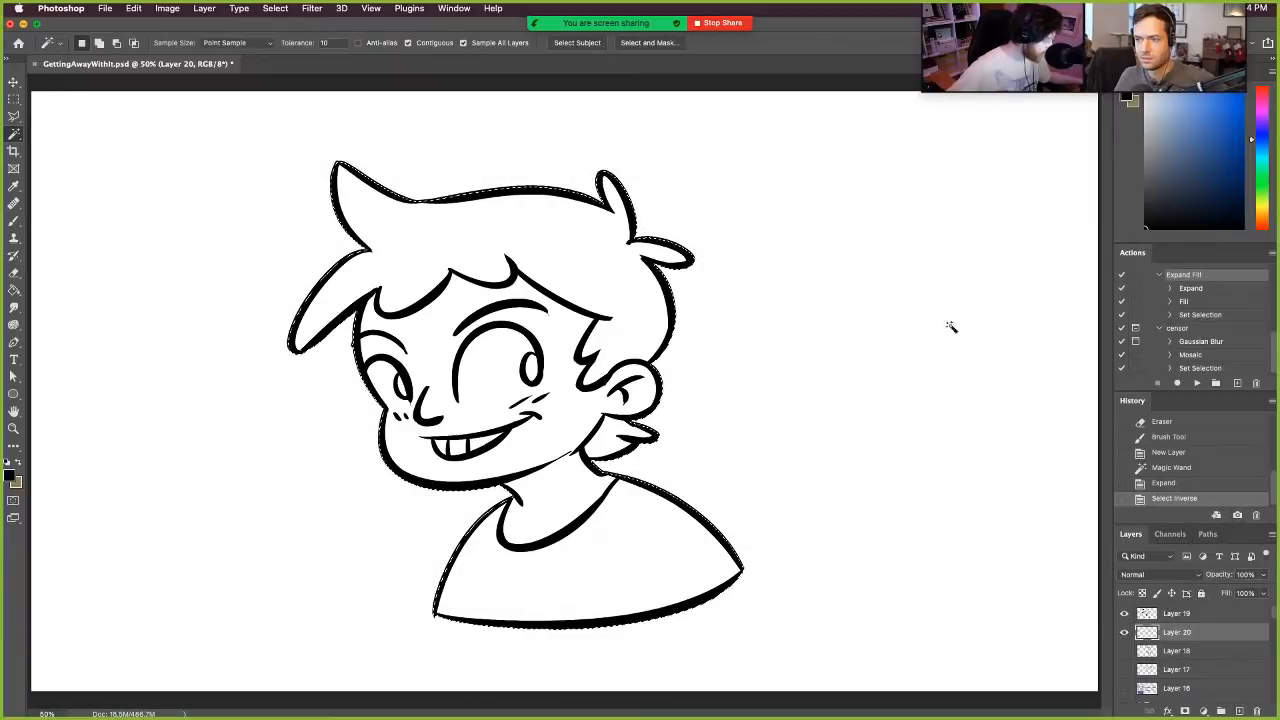
# - Fill the selected silhouette with medium grey using the Paint Bucket, and deselect it
pyautogui.moveTo(1150, 160); pyautogui.dragTo(1104, 152)
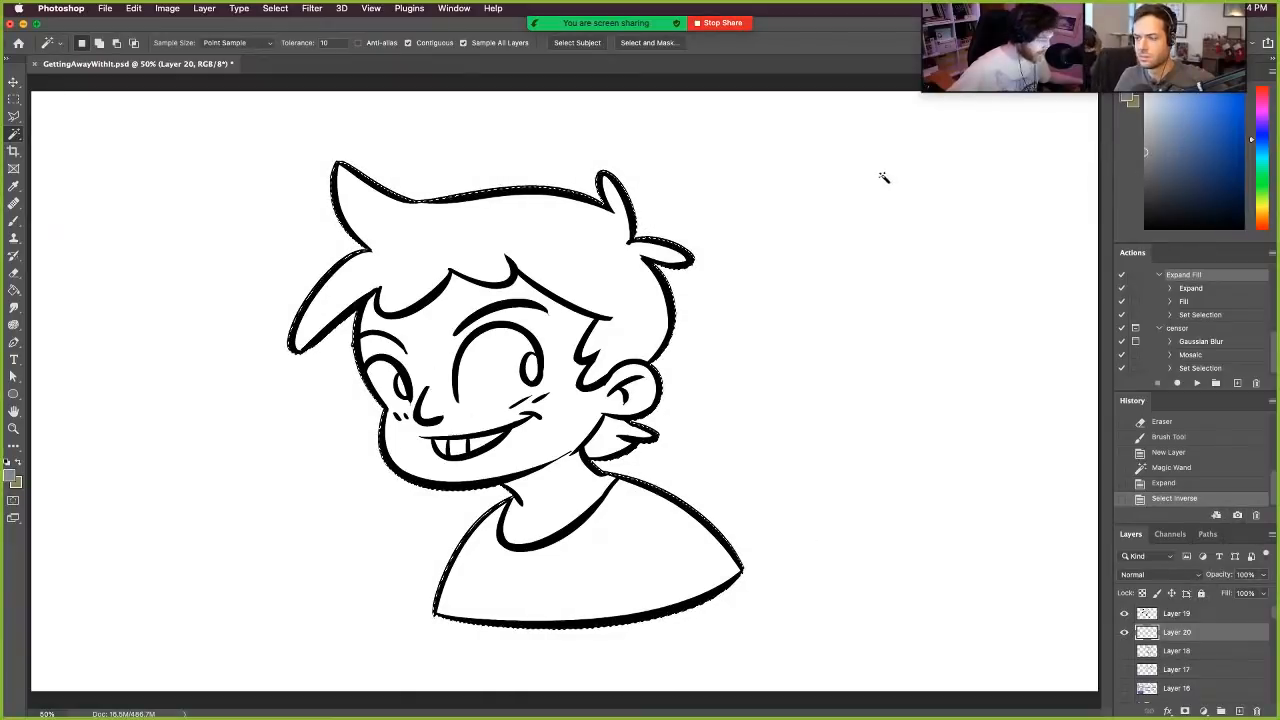
pyautogui.click(14, 291)
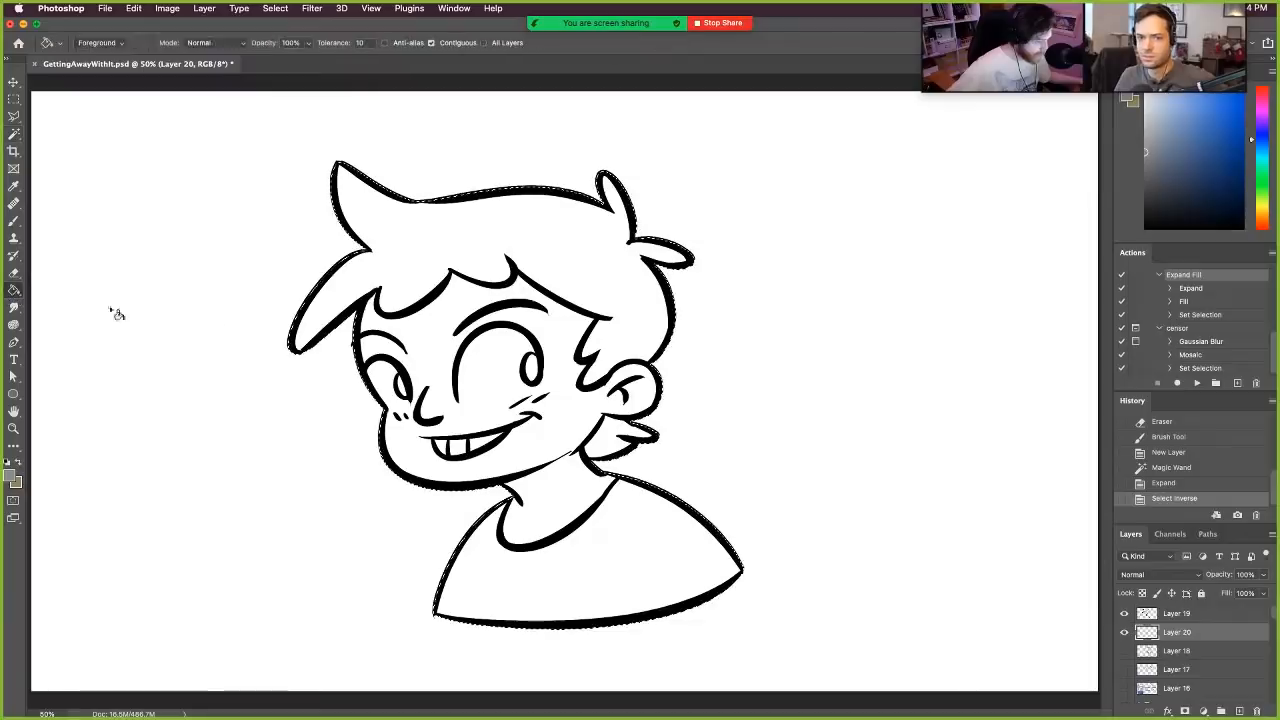
pyautogui.click(463, 303)
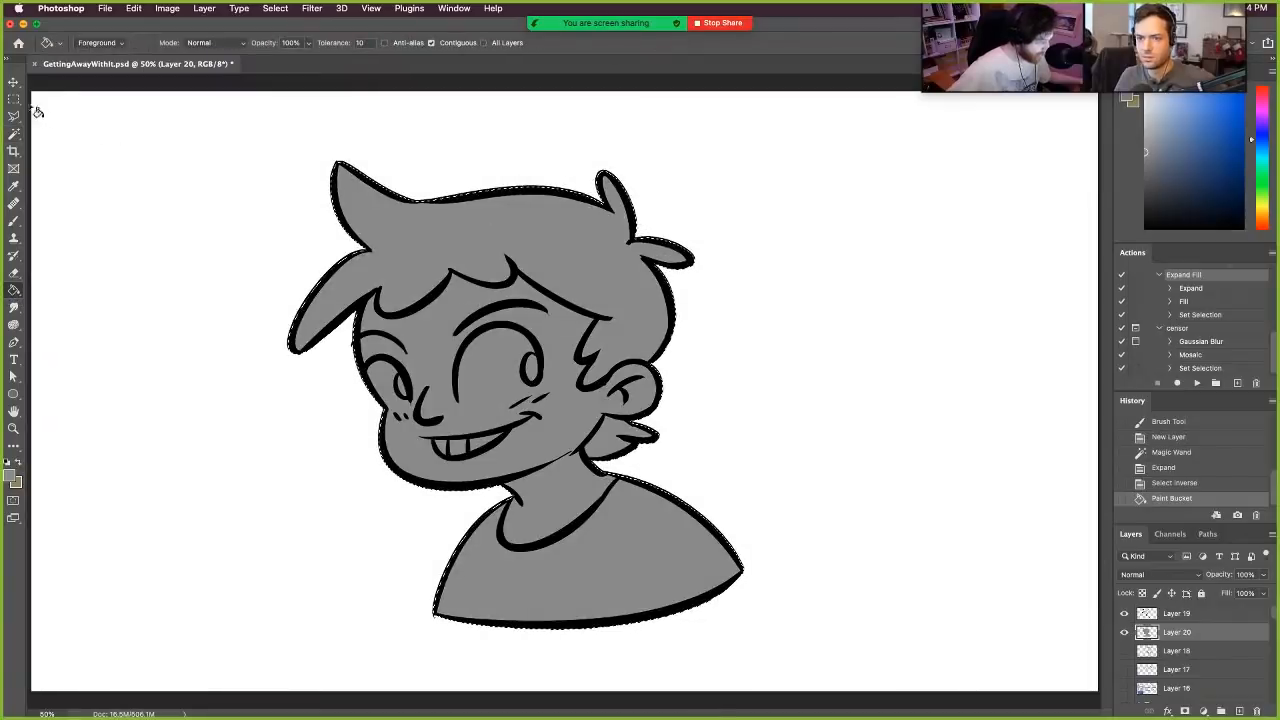
pyautogui.press('m')
pyautogui.press('super+d')
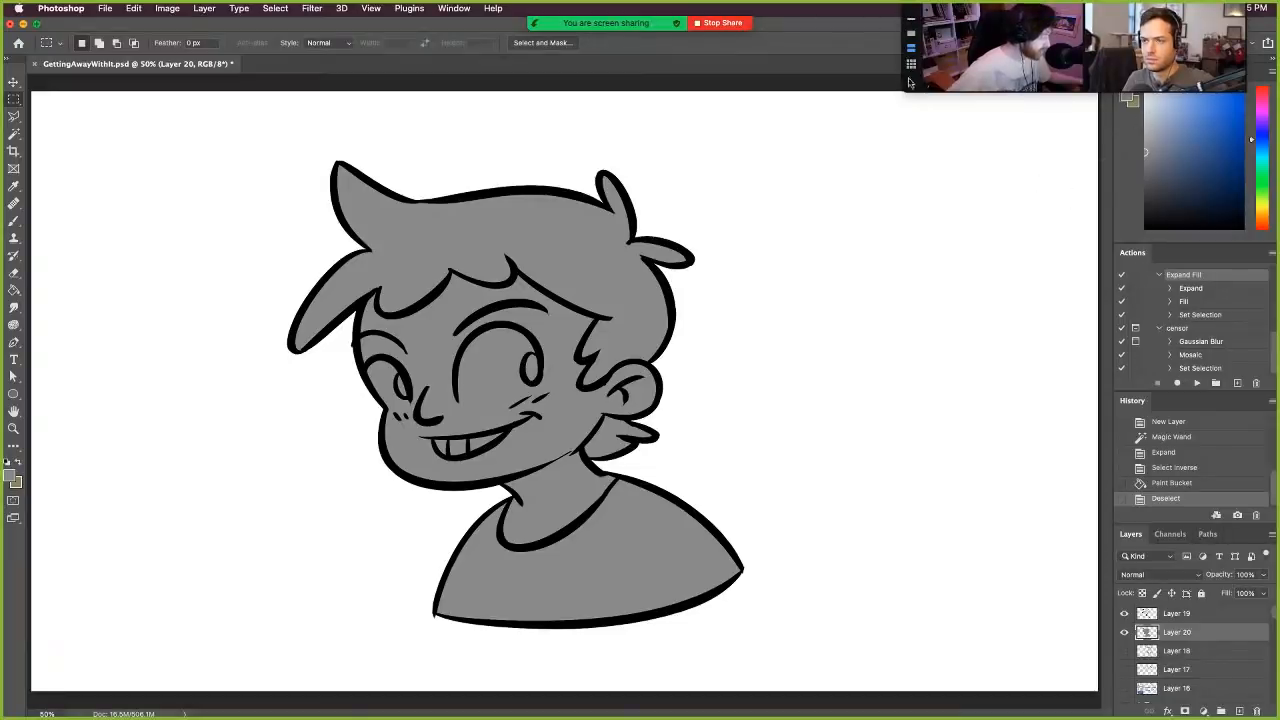
# - Move the video call thumbnails off the colour controls and choose a pale peach foreground colour
pyautogui.moveTo(909, 82); pyautogui.dragTo(771, 95)
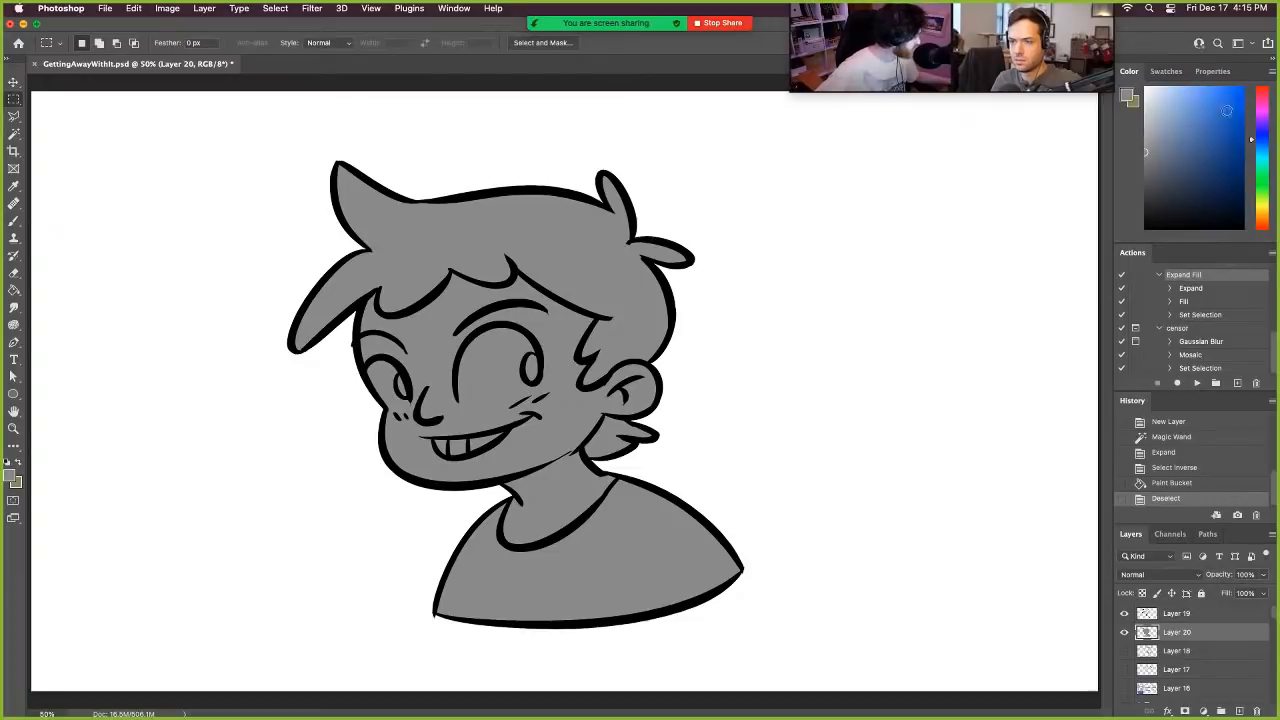
pyautogui.moveTo(1250, 143); pyautogui.dragTo(1261, 234)
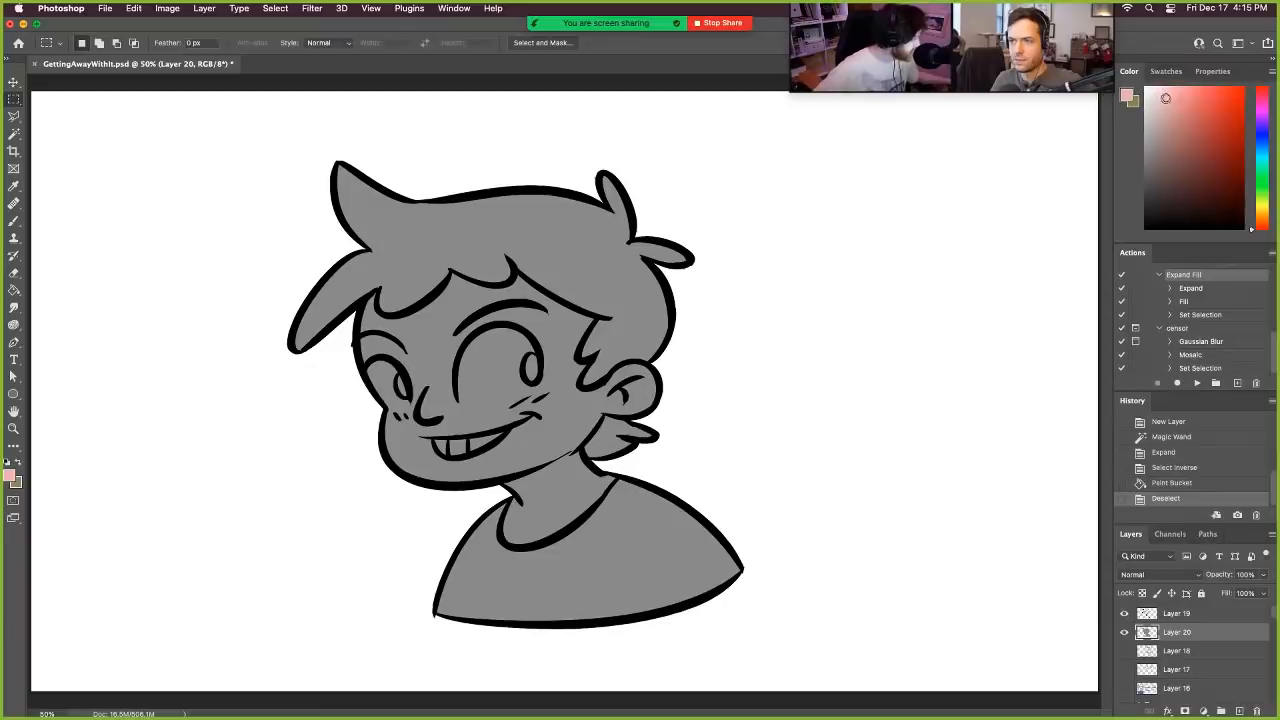
pyautogui.moveTo(1250, 226); pyautogui.dragTo(1251, 224)
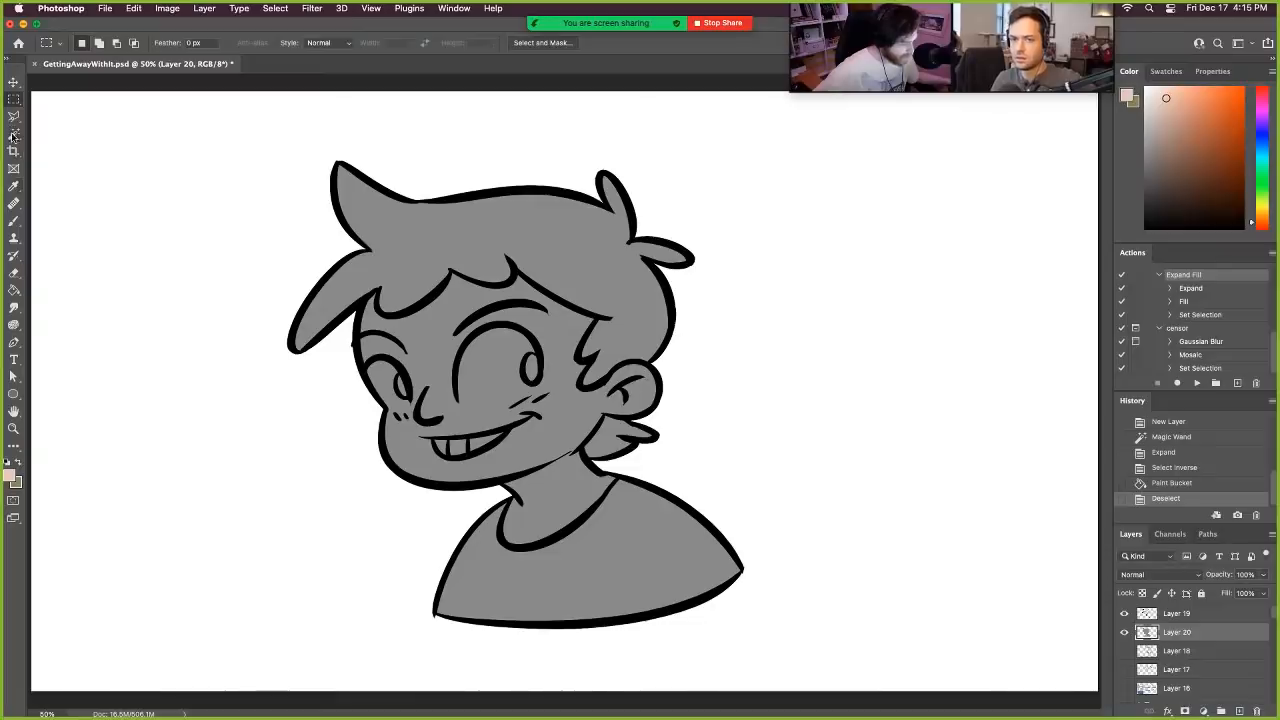
# - Select the face and neck area with the Magic Wand and add a new layer above the grey fill
pyautogui.click(15, 134)
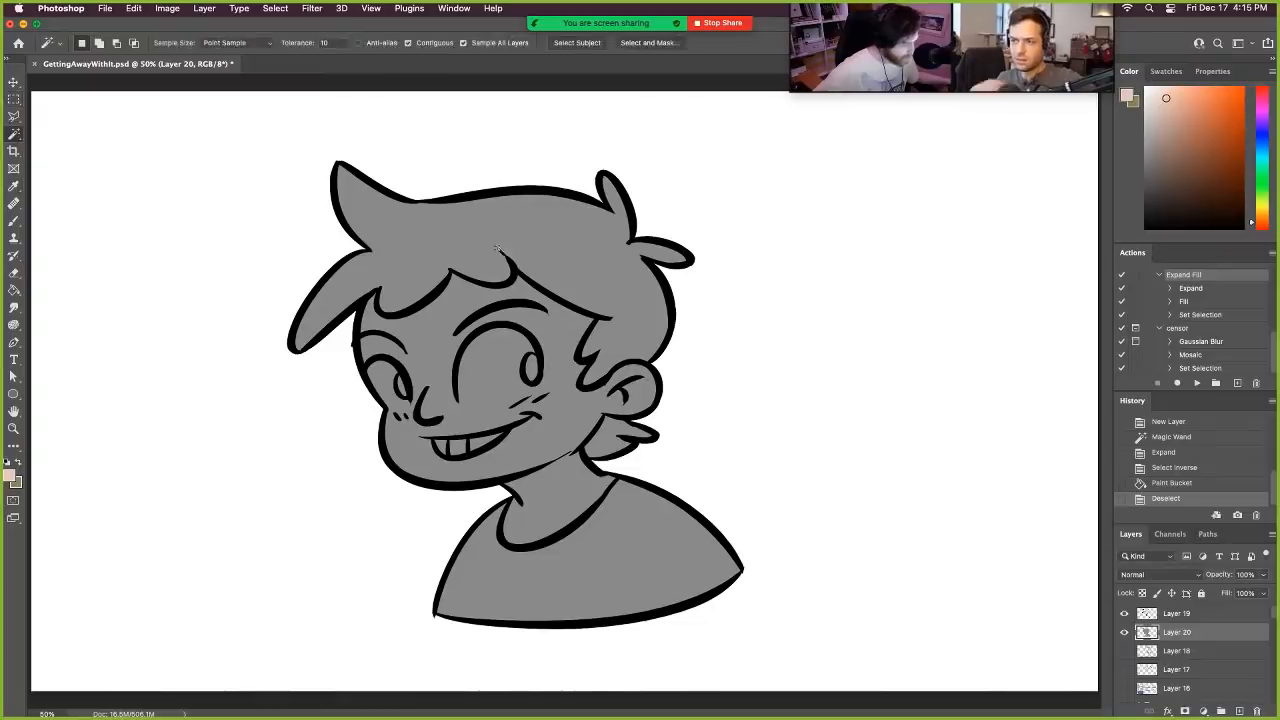
pyautogui.click(435, 350)
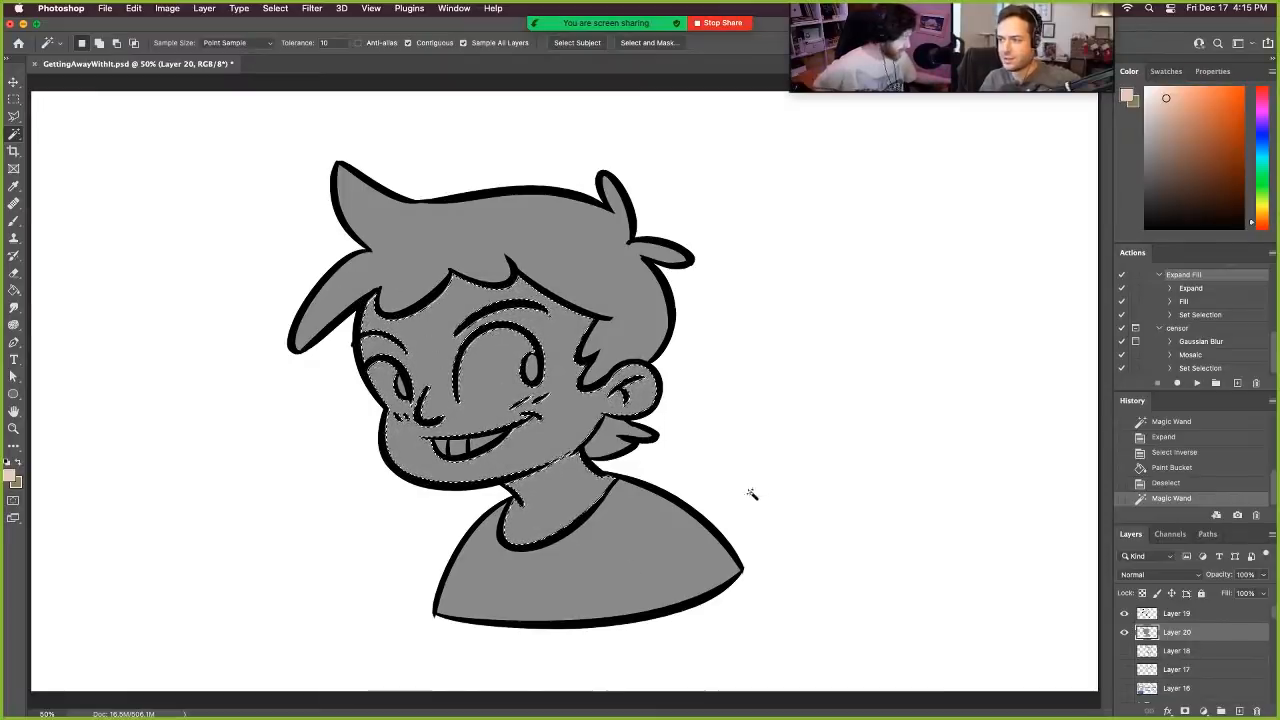
pyautogui.click(1238, 710)
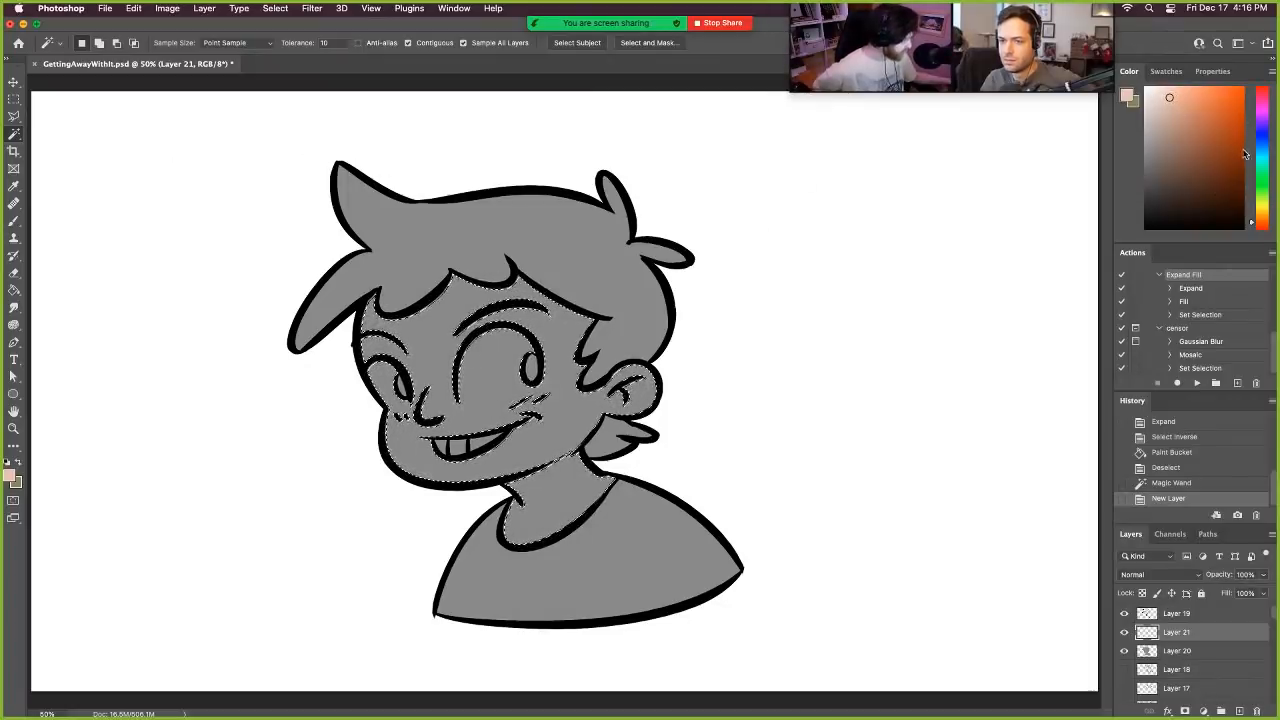
# - Choose a light blue foreground colour and expand the face and neck selection by 2 pixels
pyautogui.click(1251, 158)
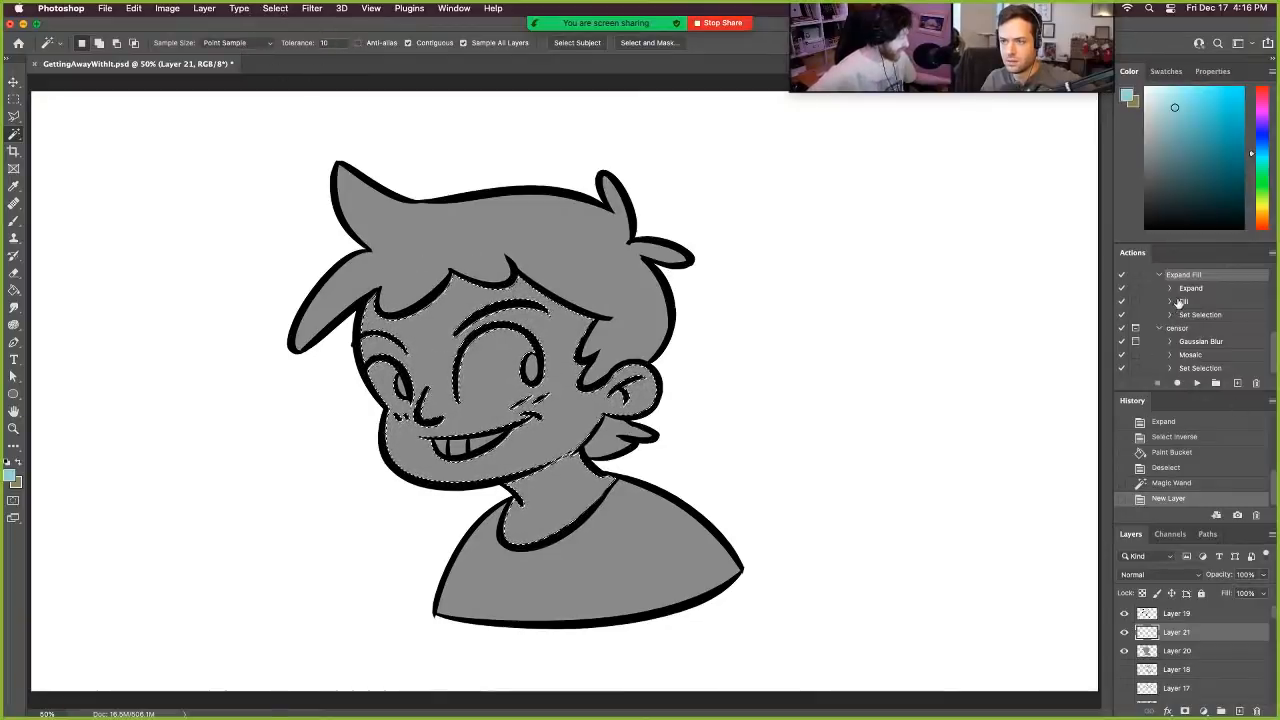
pyautogui.scroll(3, 1178, 290)
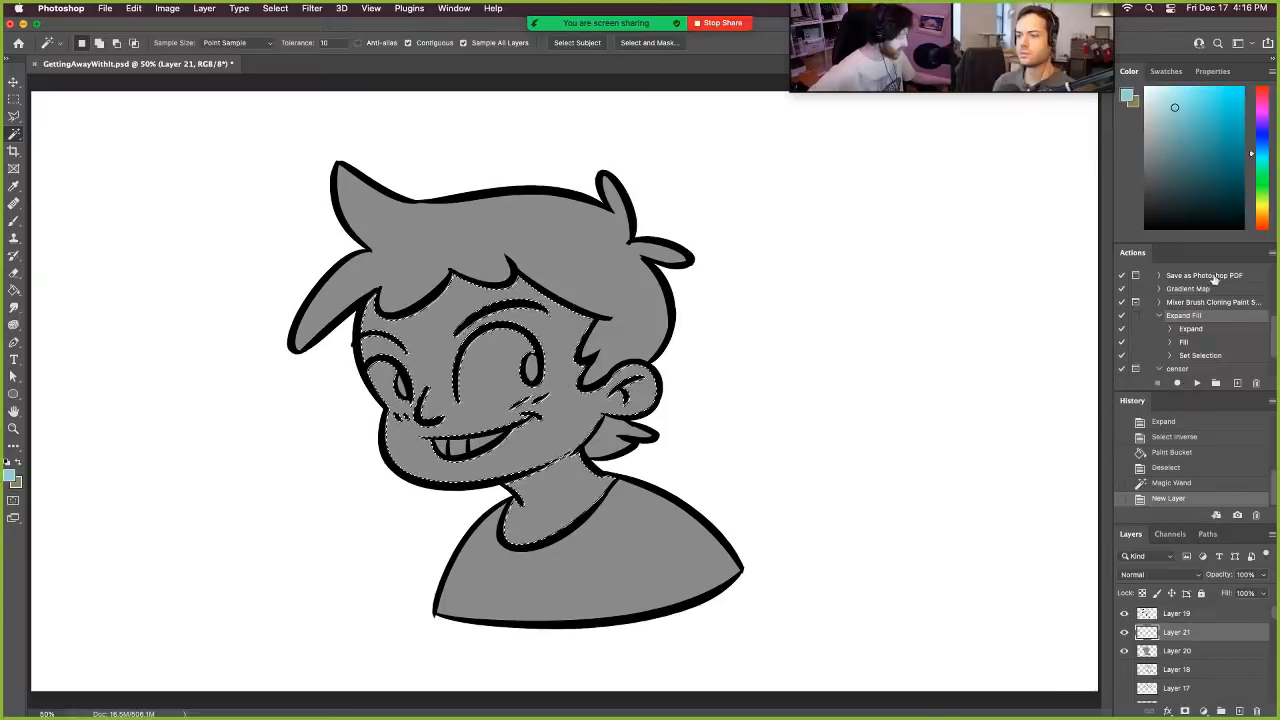
pyautogui.click(280, 8)
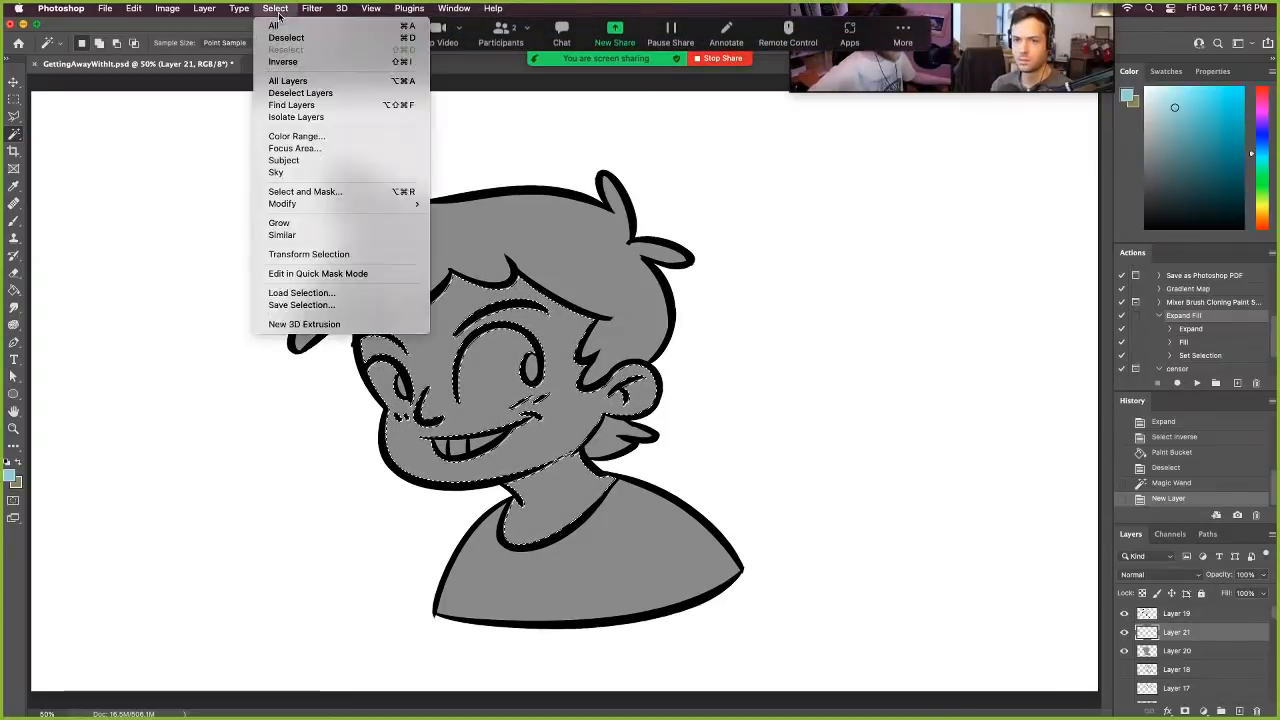
pyautogui.moveTo(337, 206)
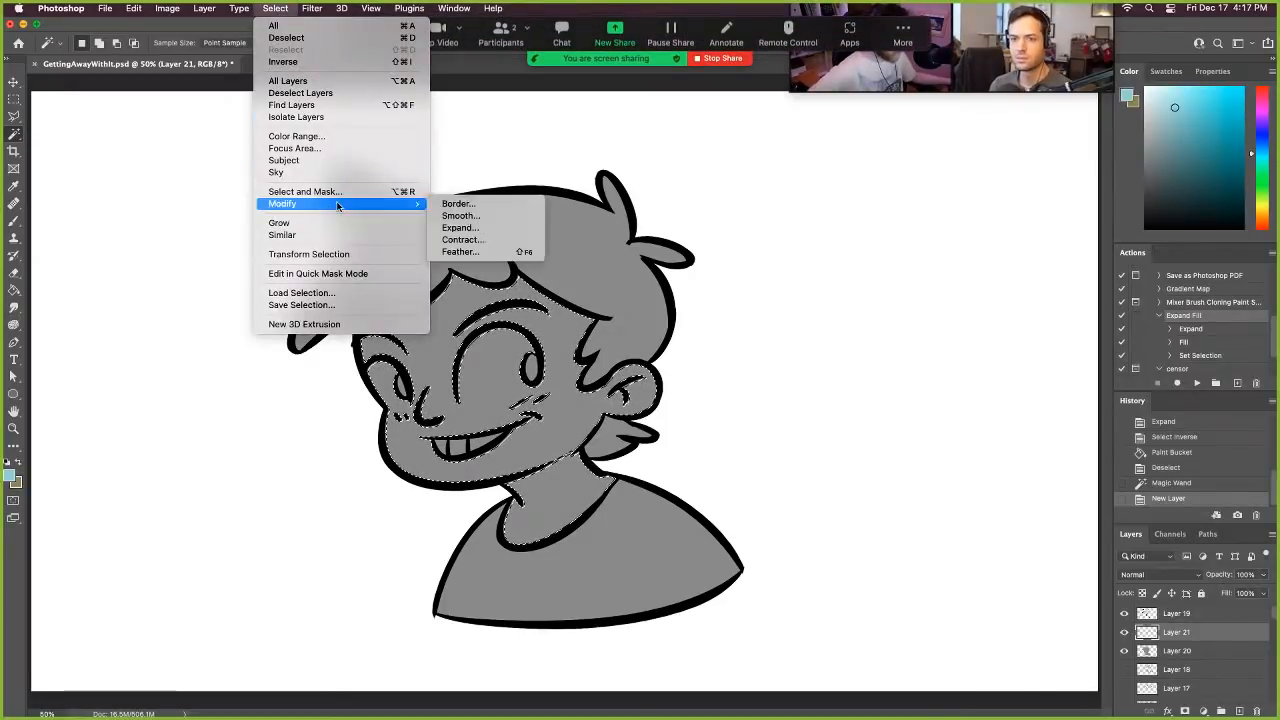
pyautogui.click(460, 228)
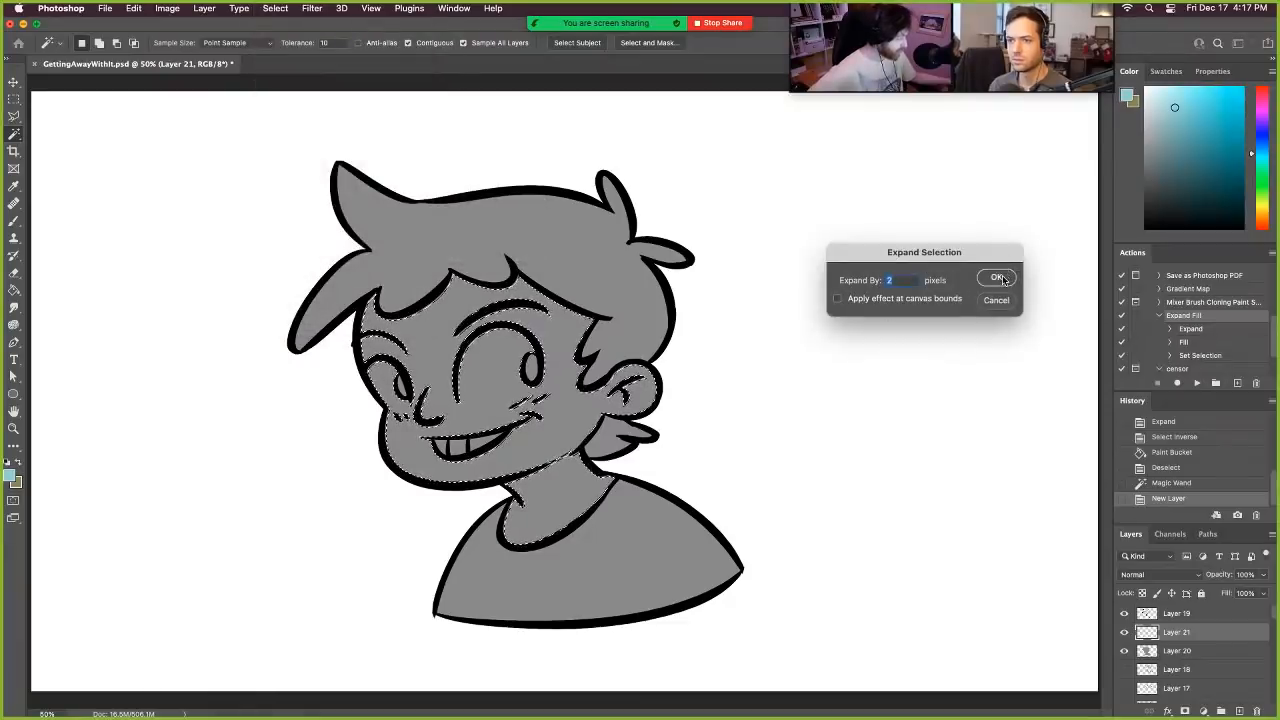
pyautogui.click(998, 278)
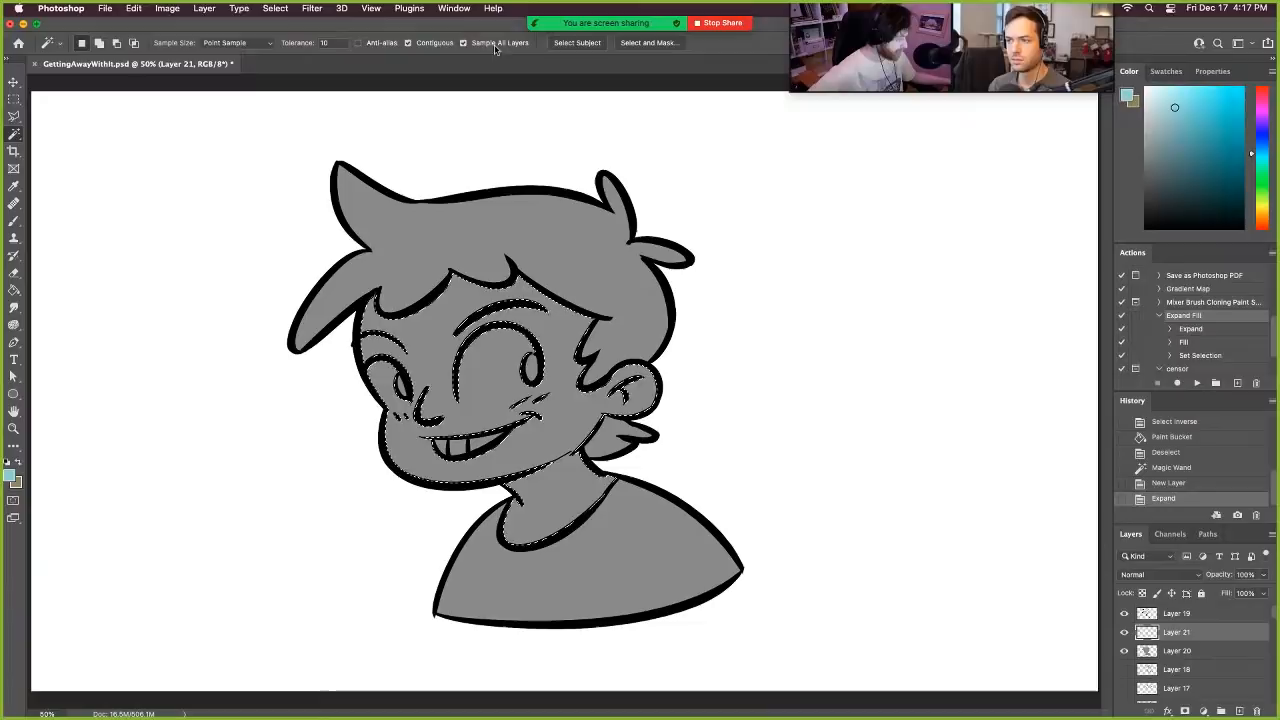
# - Fill the face and neck selection with the foreground colour in Normal mode at 100% opacity, and deselect it
pyautogui.click(133, 8)
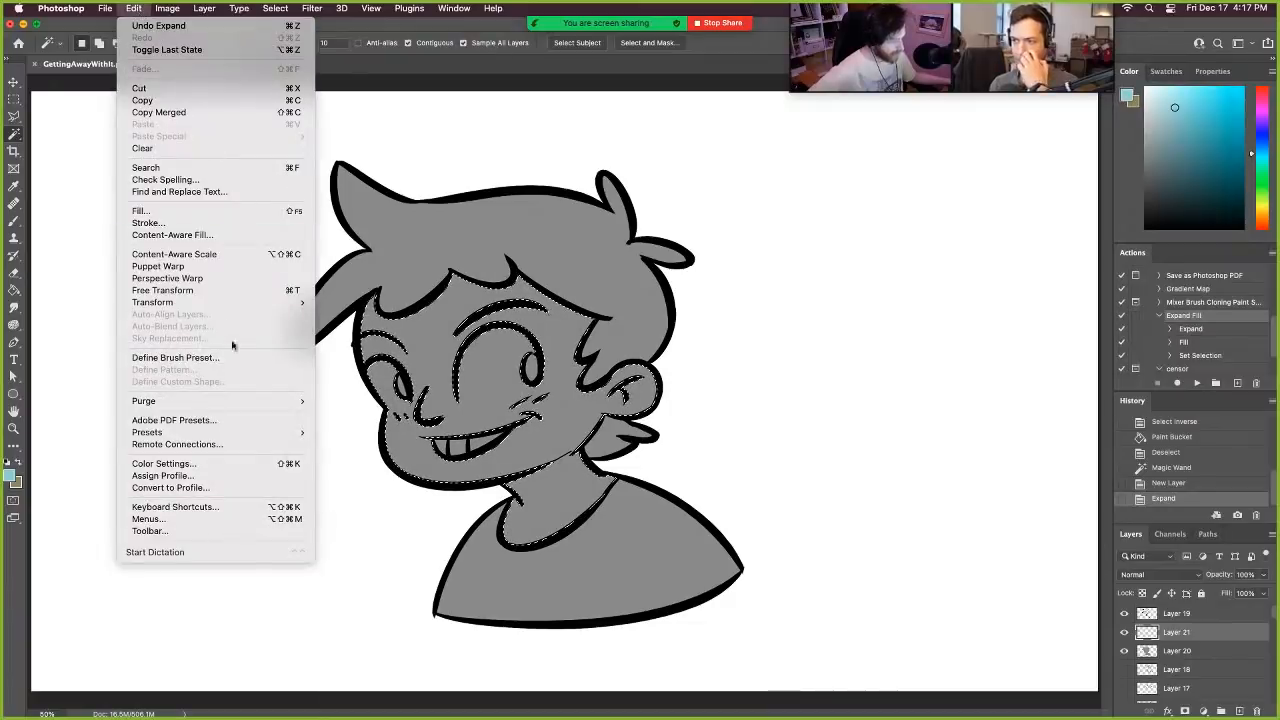
pyautogui.click(203, 211)
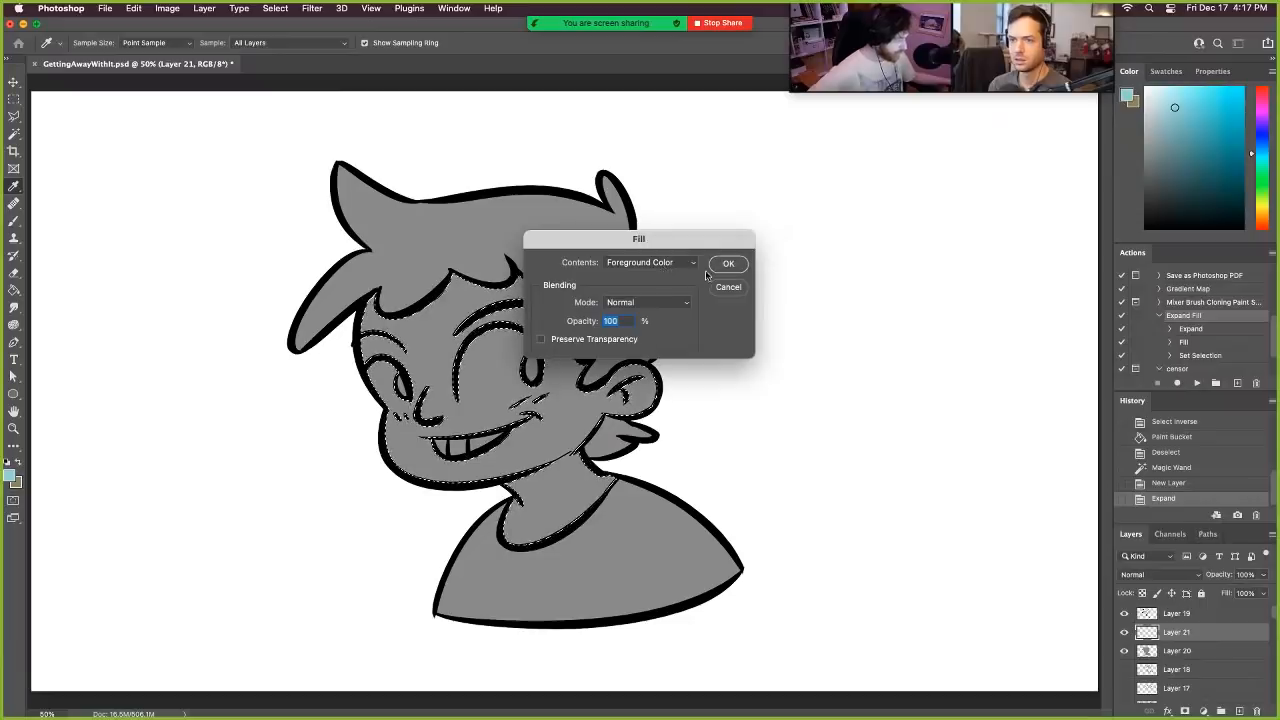
pyautogui.click(728, 264)
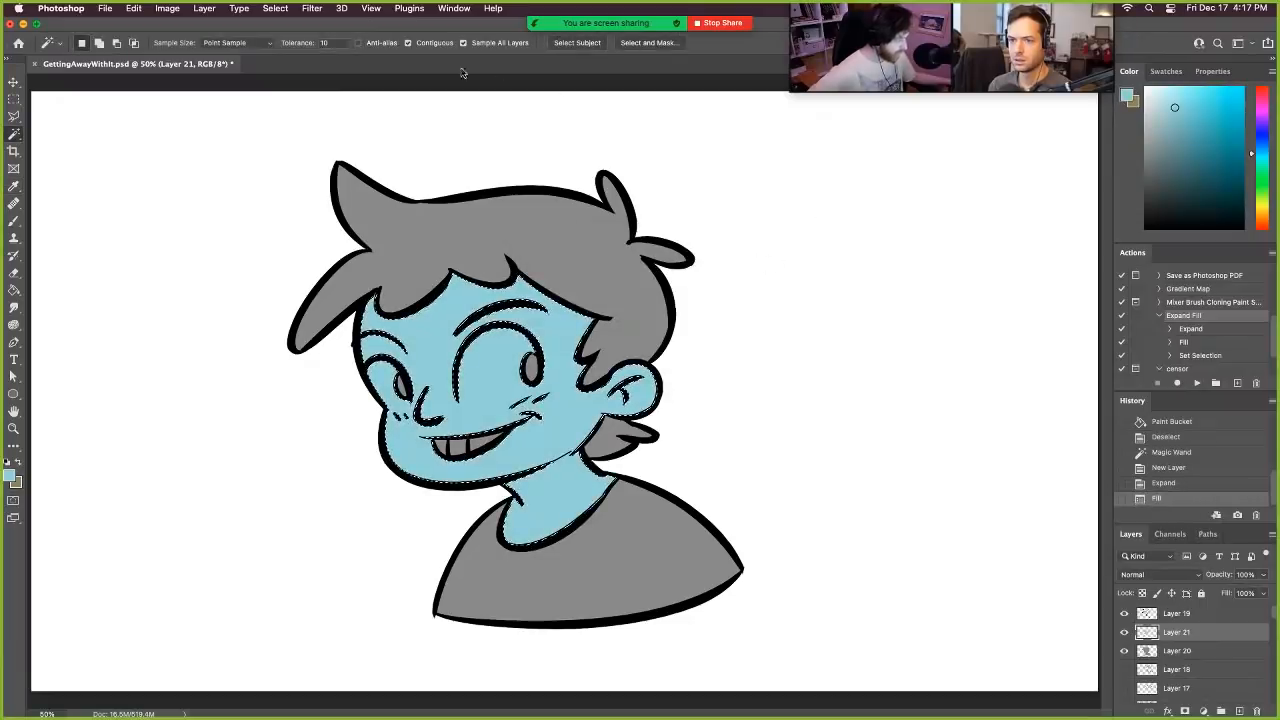
pyautogui.click(275, 8)
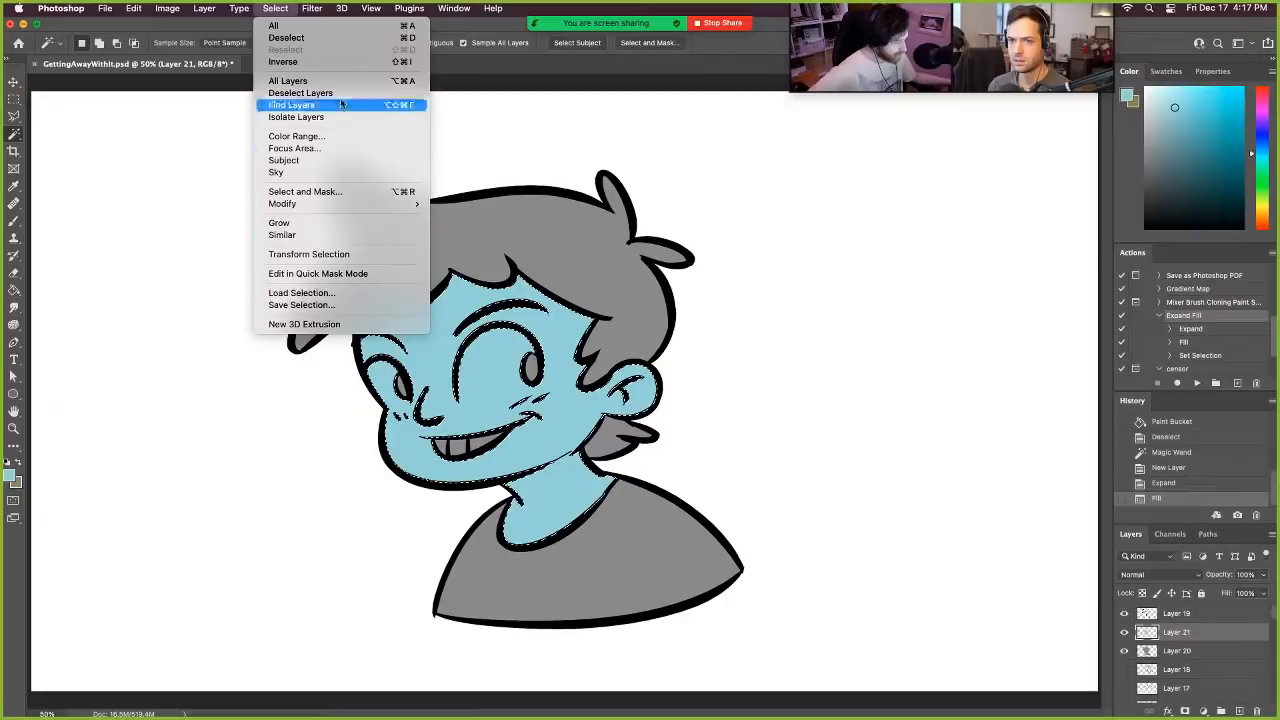
pyautogui.click(320, 38)
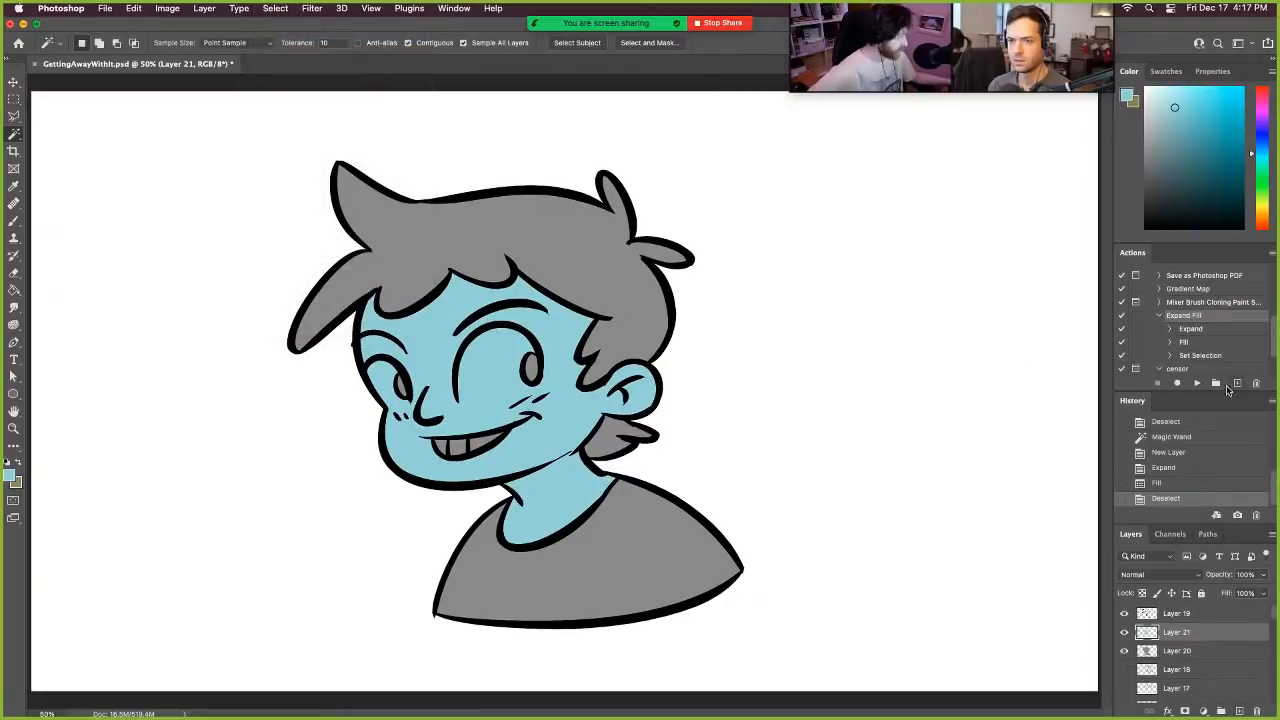
# - Select both hair areas with the Magic Wand and colour them light purple by running the Expand Fill action
pyautogui.click(1218, 333)
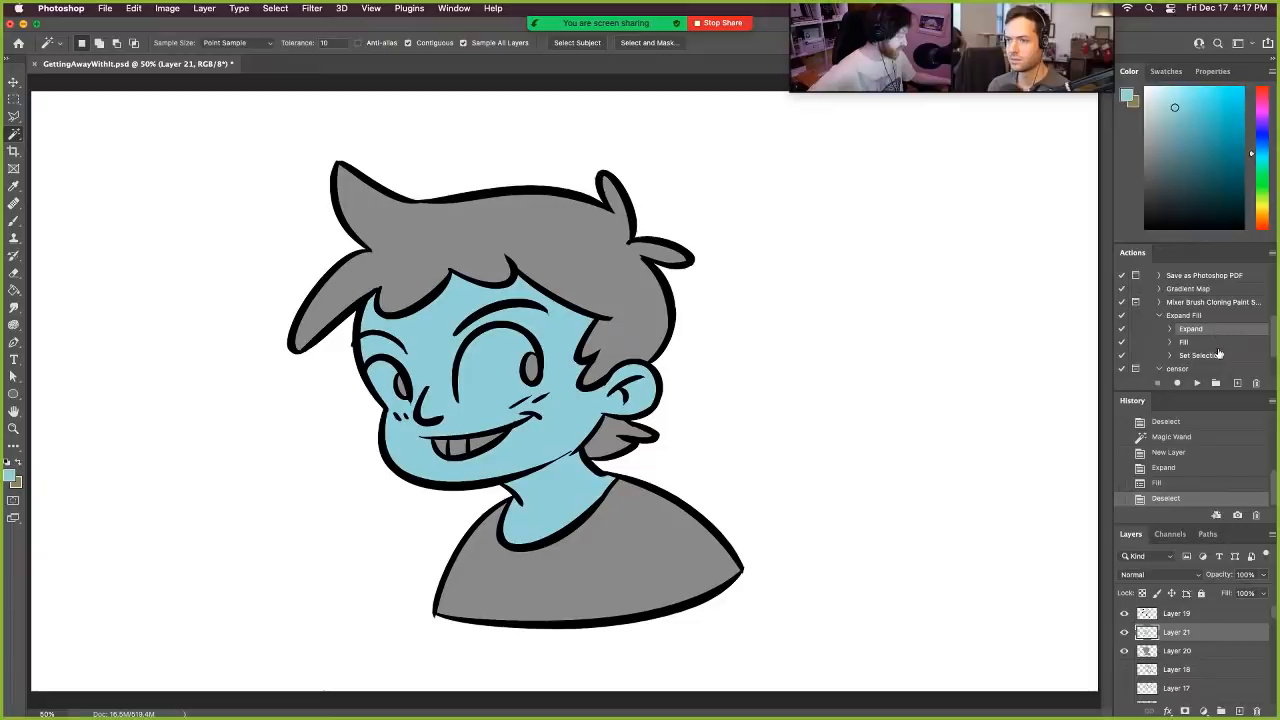
pyautogui.click(1214, 358)
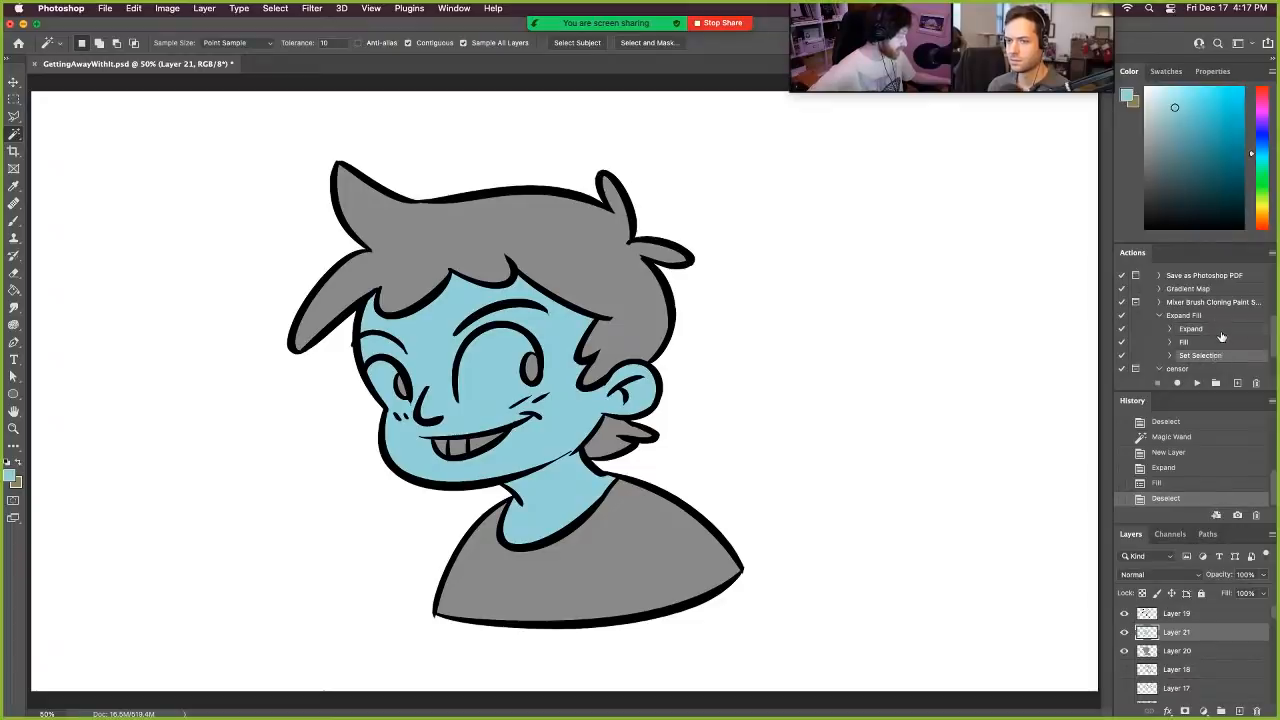
pyautogui.click(1220, 329)
pyautogui.click(1221, 318)
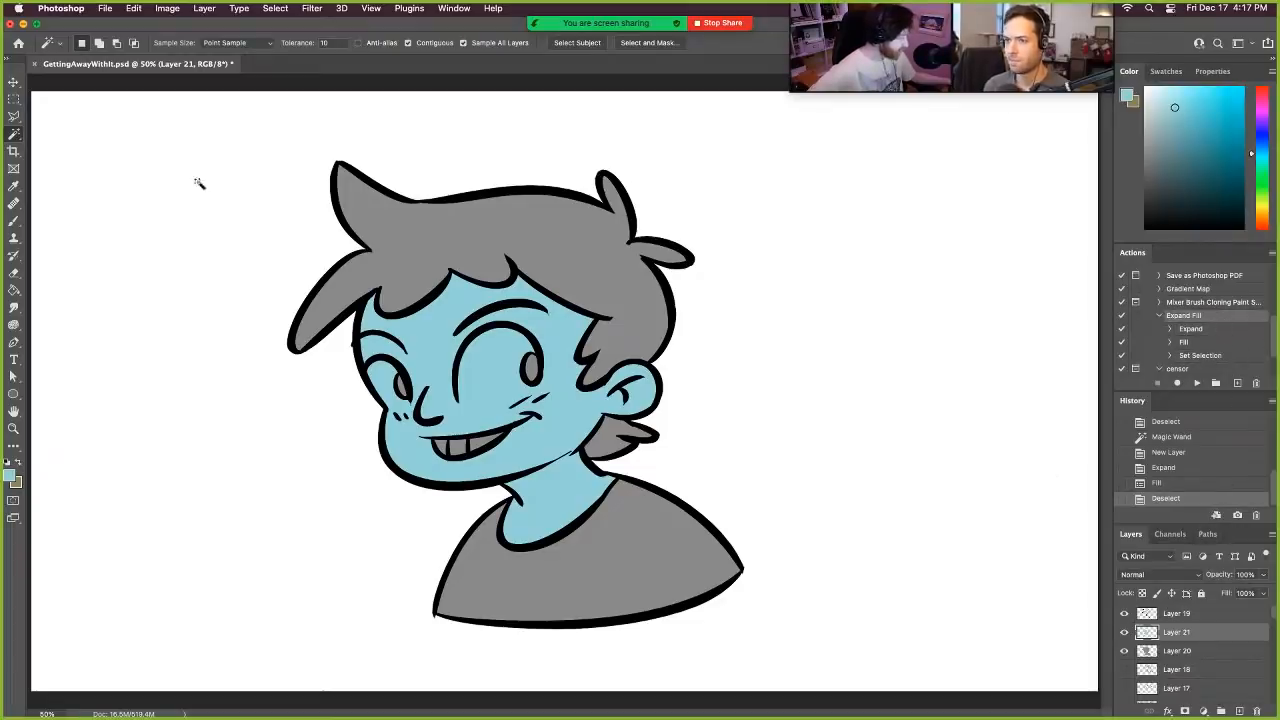
pyautogui.click(563, 245)
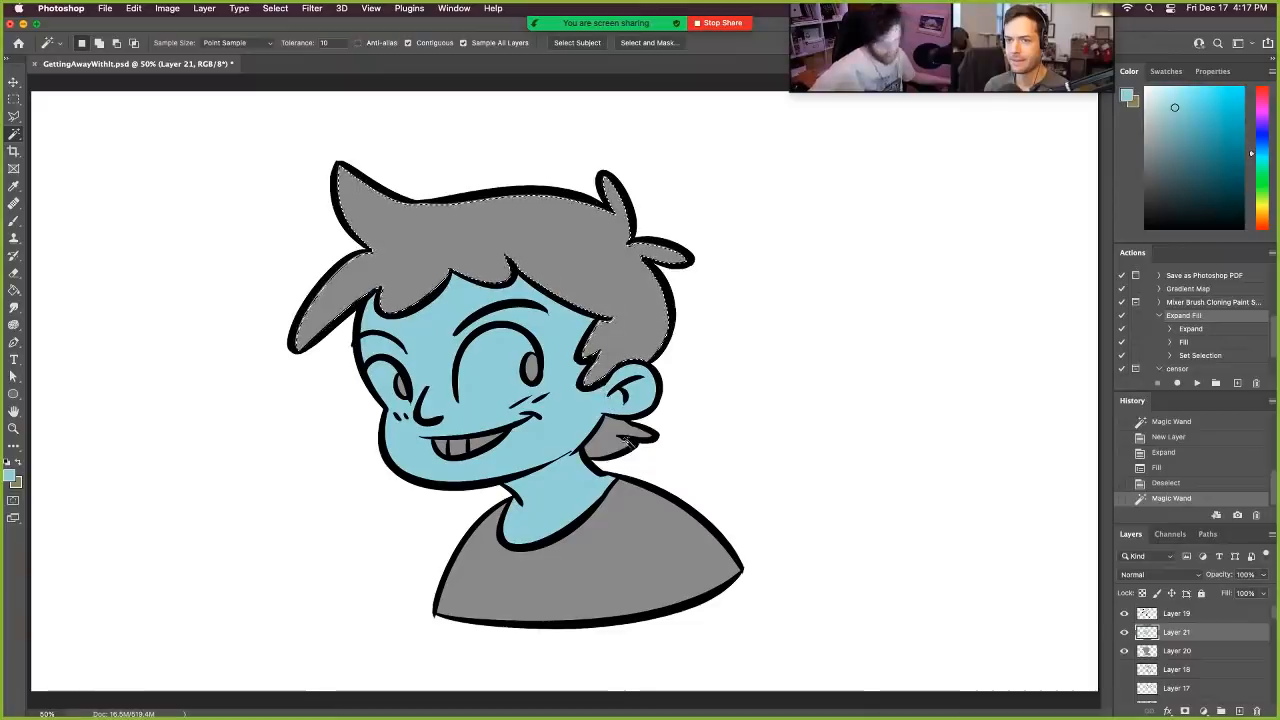
pyautogui.keyDown('shift'); pyautogui.click(615, 448); pyautogui.keyUp('shift')
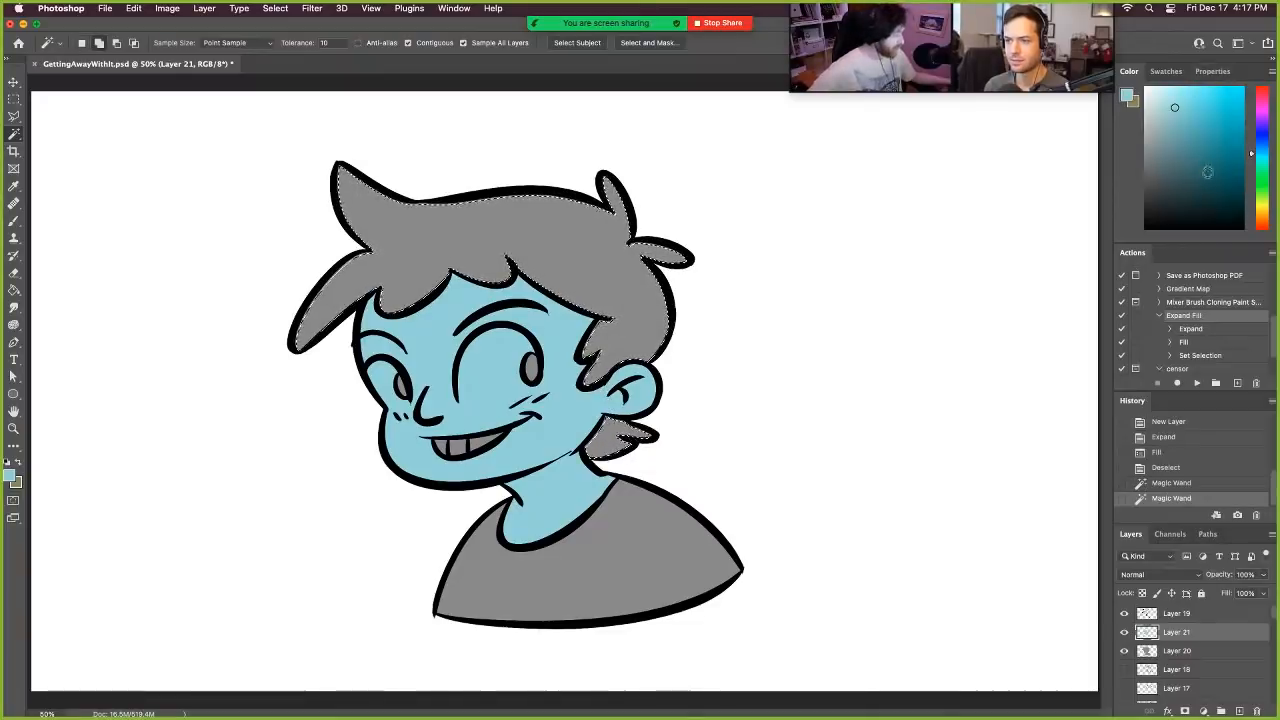
pyautogui.click(1251, 130)
pyautogui.click(1194, 92)
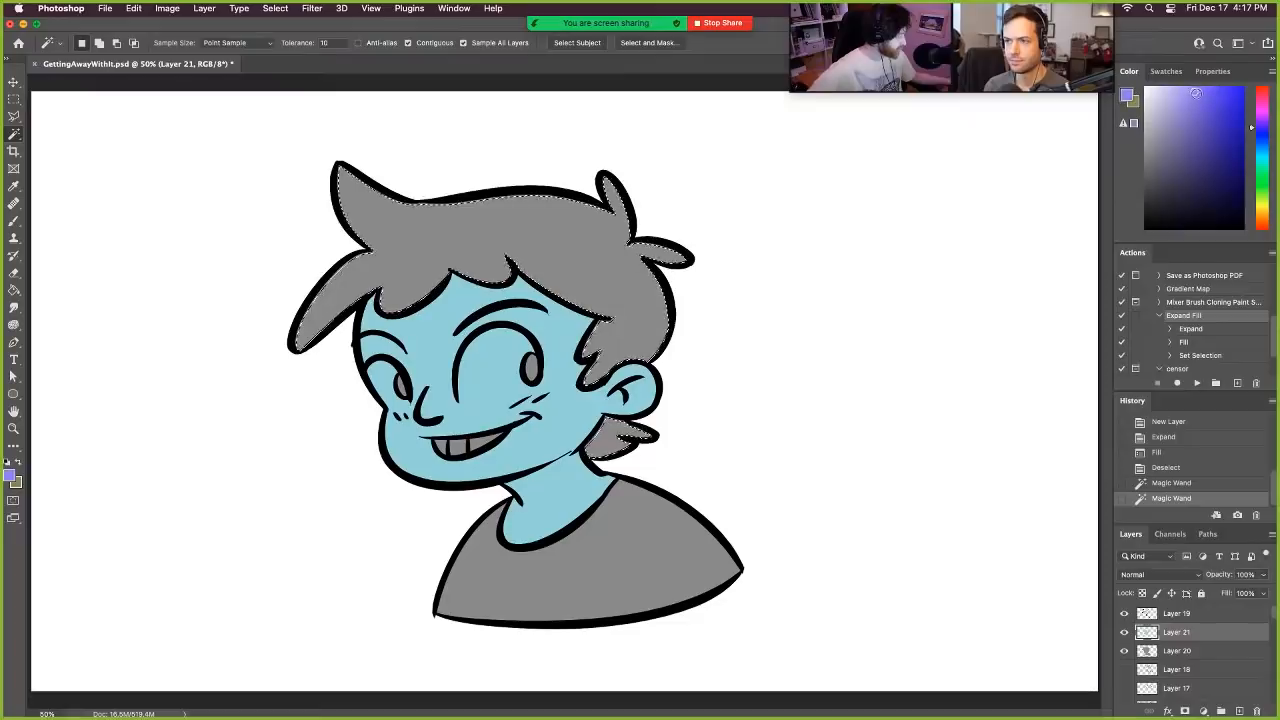
pyautogui.click(1197, 385)
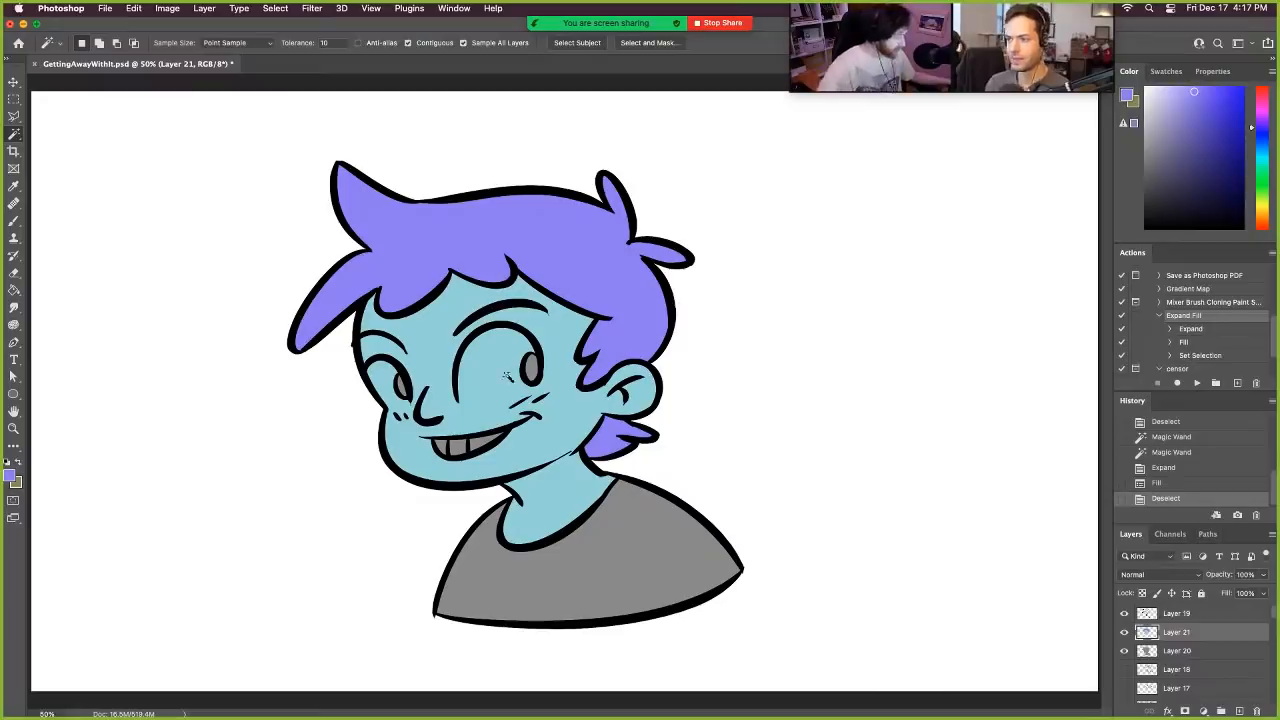
# - Select both irises with the Magic Wand and fill them with the same purple using the Expand Fill action
pyautogui.click(528, 370)
pyautogui.keyDown('shift'); pyautogui.click(401, 387); pyautogui.keyUp('shift')
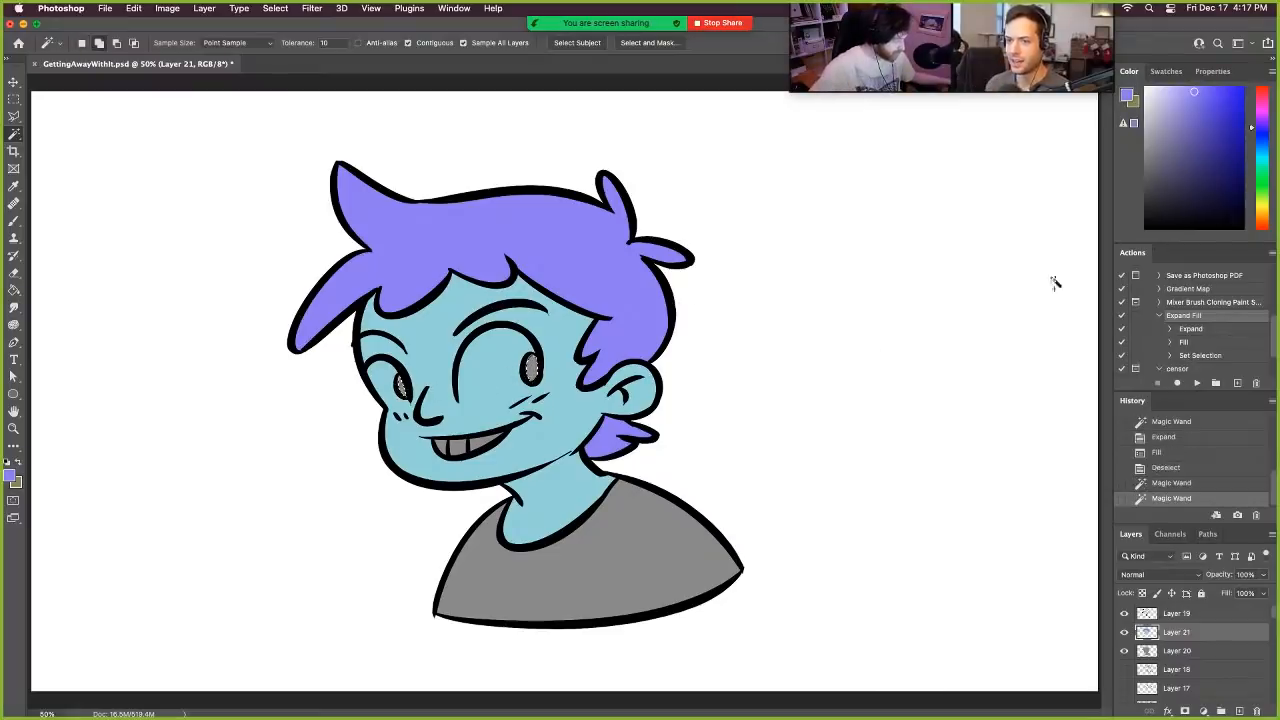
pyautogui.click(1197, 384)
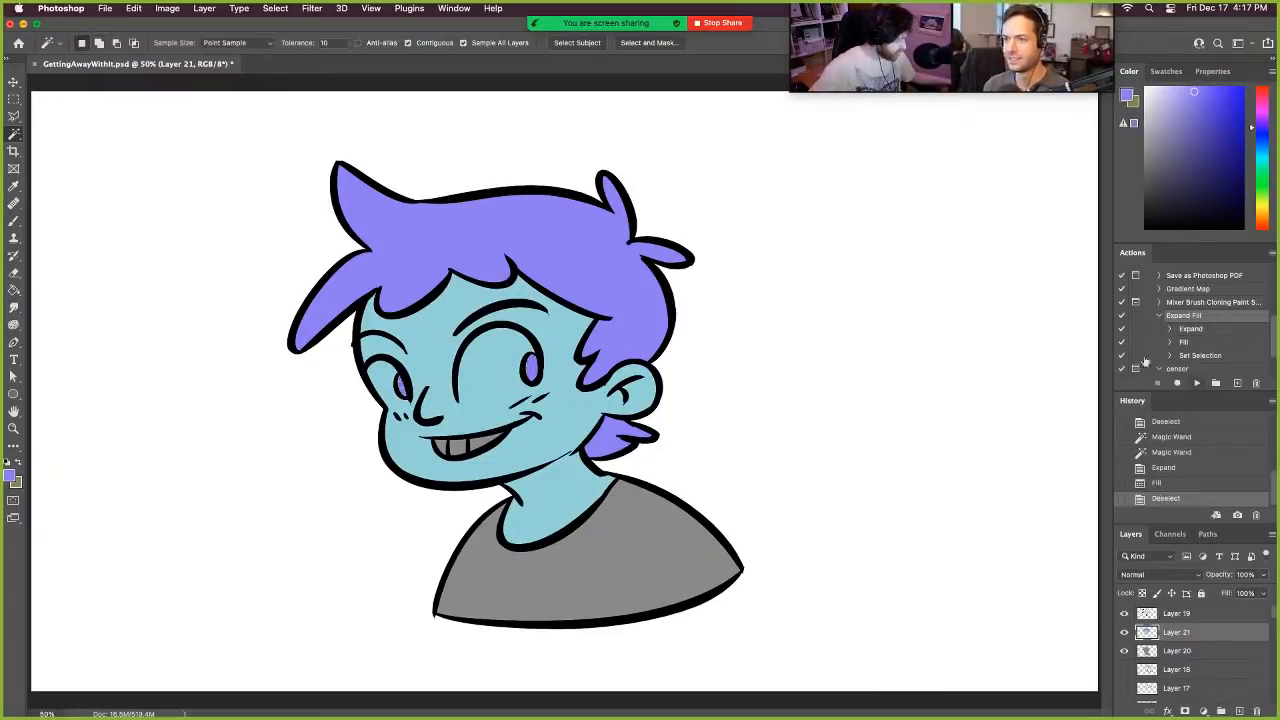
# - Select the shirt with the Magic Wand and colour it light green with the Expand Fill action
pyautogui.click(673, 559)
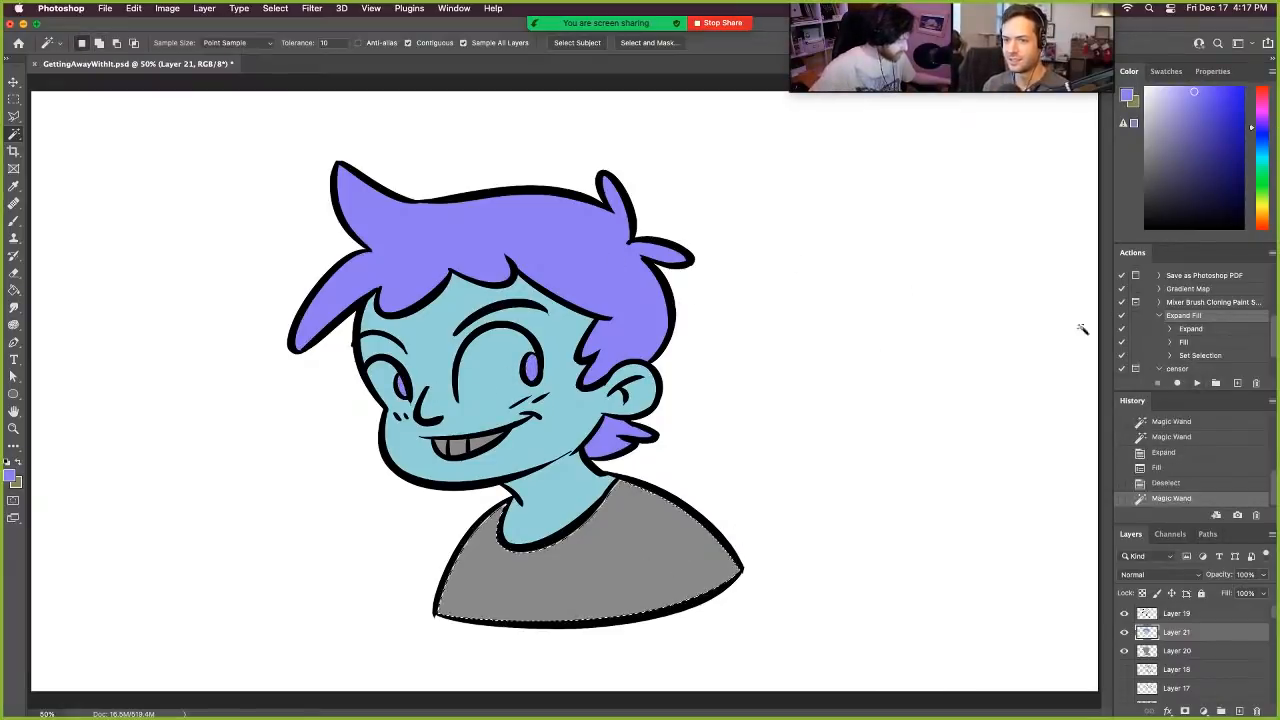
pyautogui.click(1251, 188)
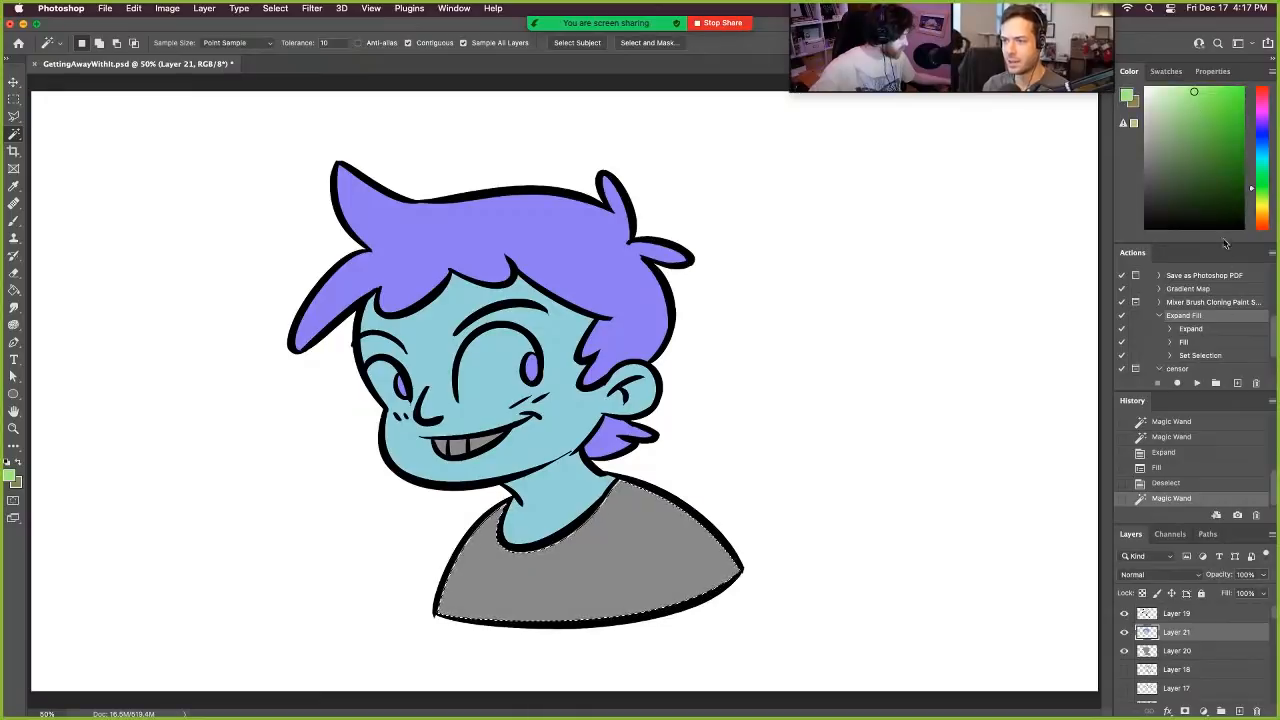
pyautogui.click(1197, 384)
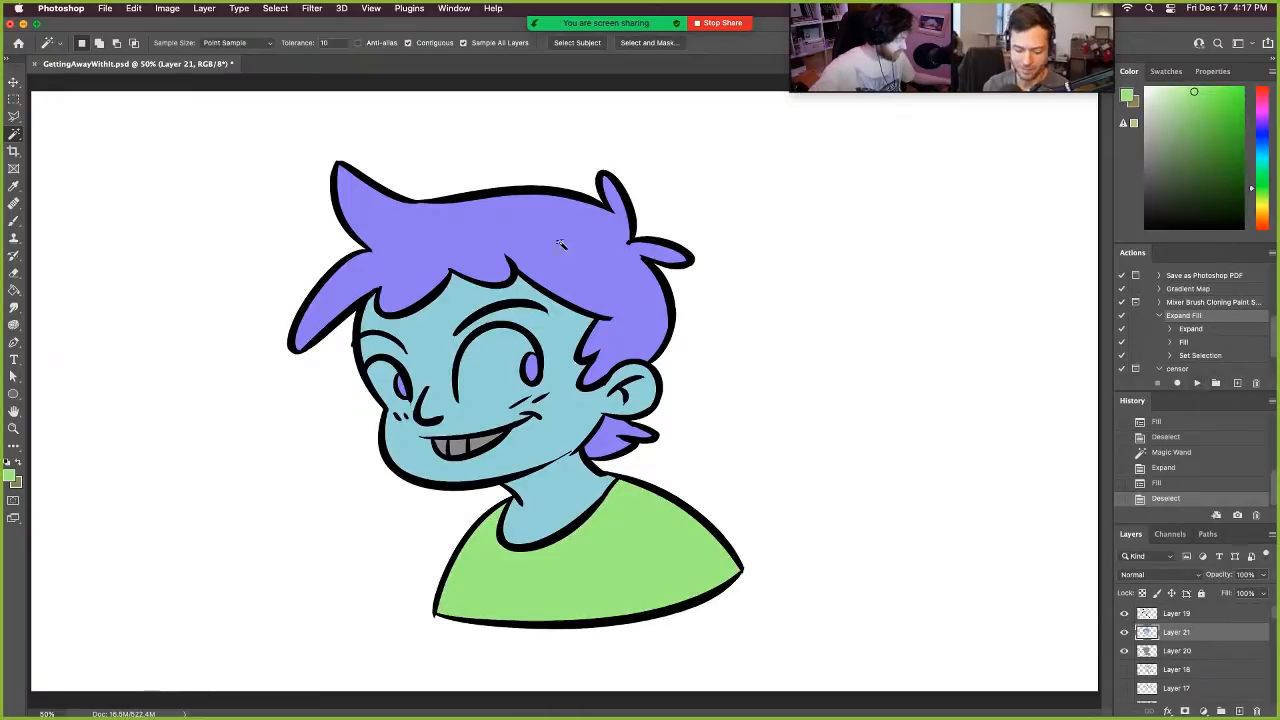
# - Set the foreground colour to white and fill all the teeth sections using the Magic Wand and the Expand Fill action
pyautogui.click(1123, 122)
pyautogui.click(462, 448)
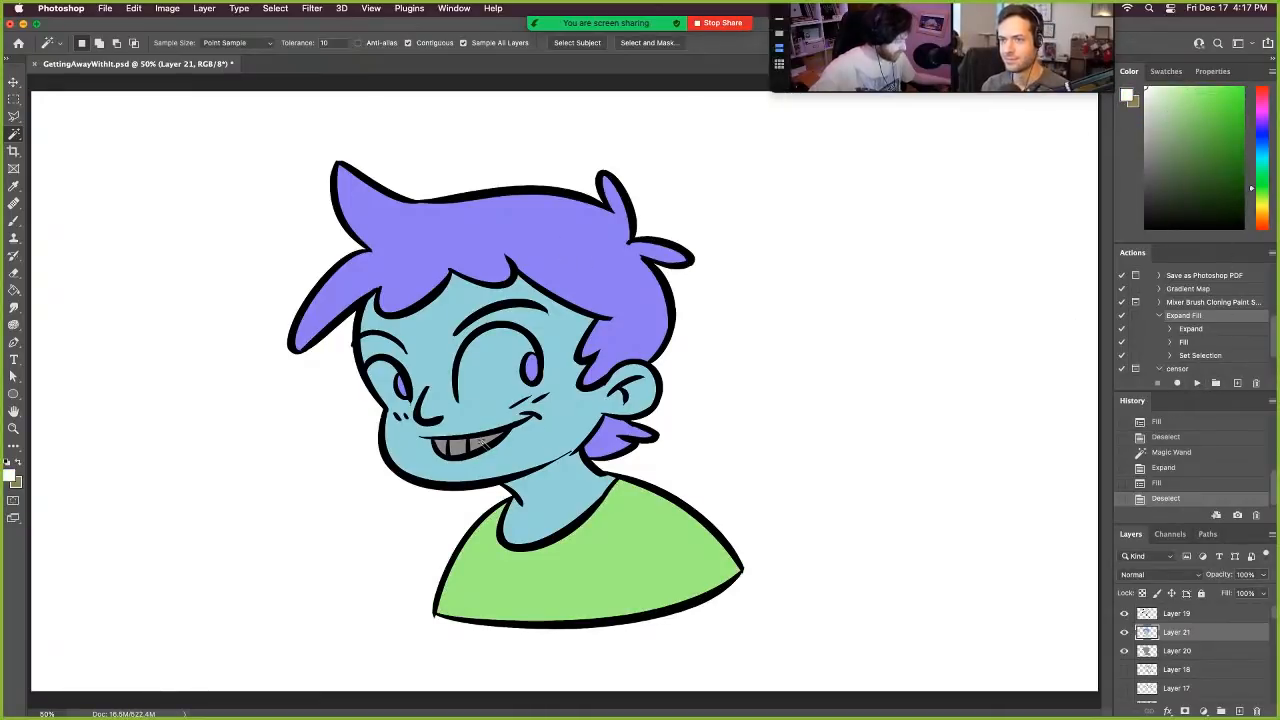
pyautogui.click(459, 450)
pyautogui.click(441, 447)
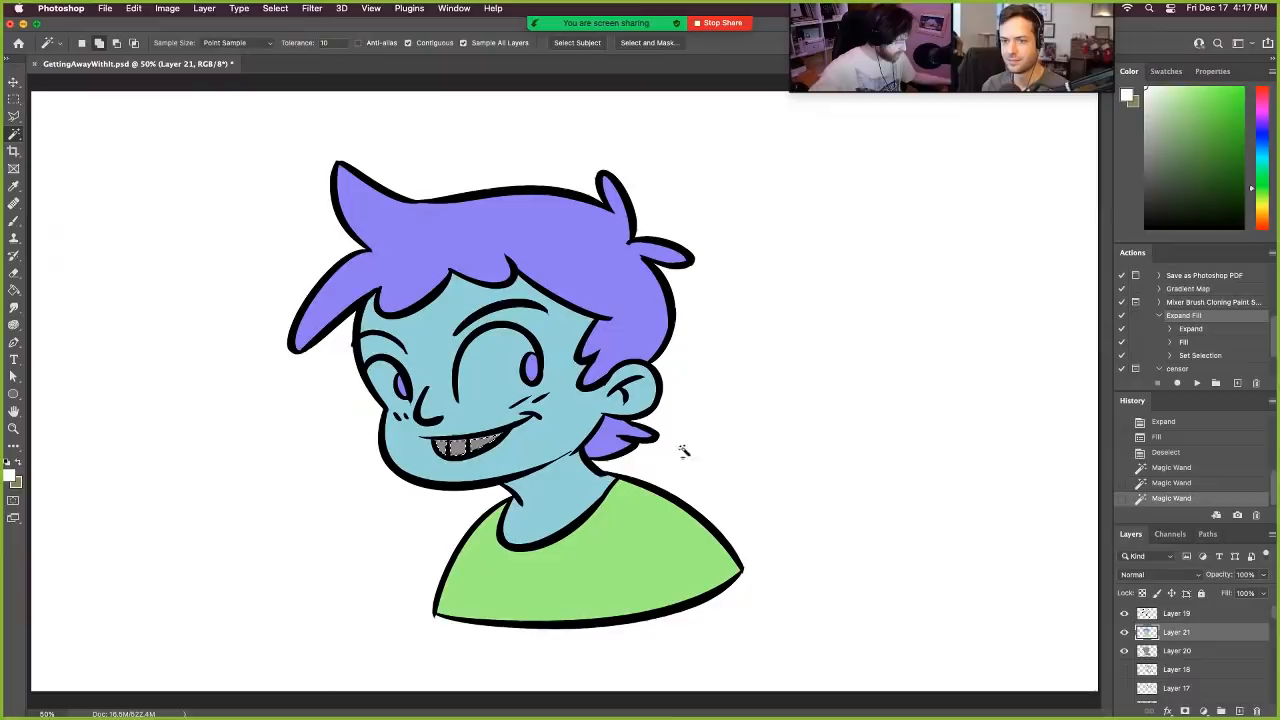
pyautogui.click(1192, 385)
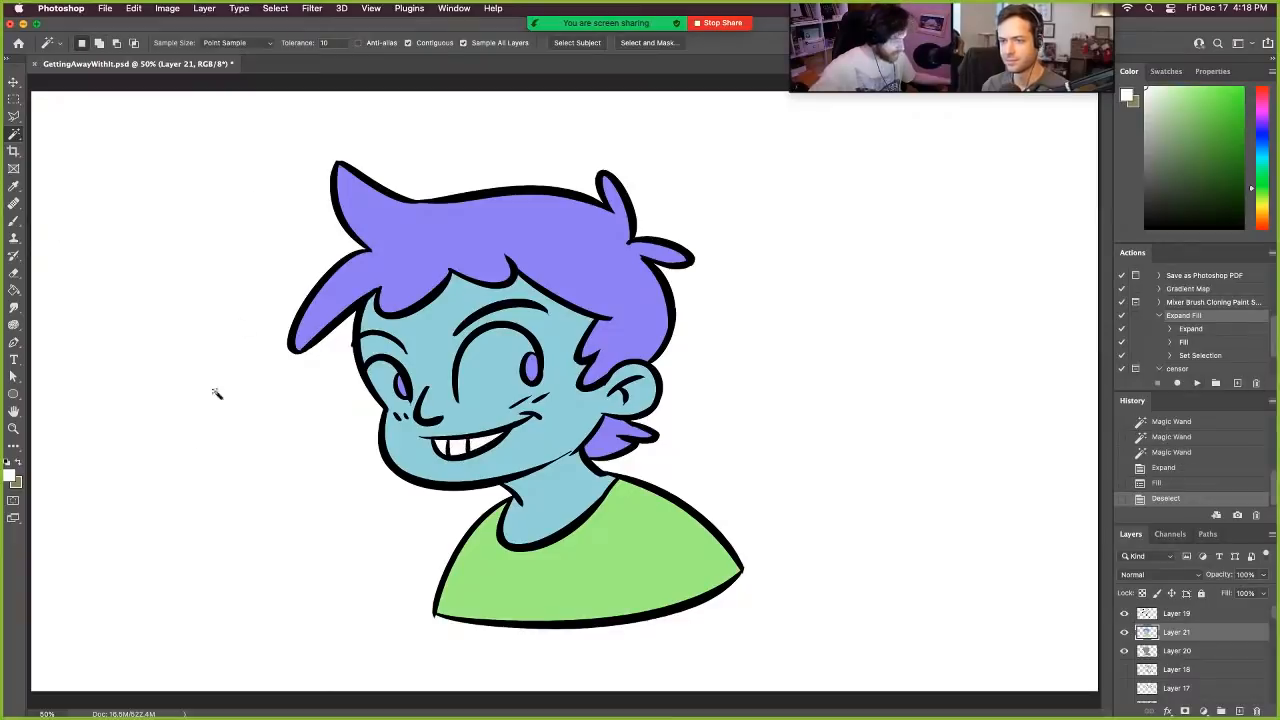
# - Paint a white Brush stroke along the open lower edge of each eye to close off the eye shapes
pyautogui.click(14, 222)
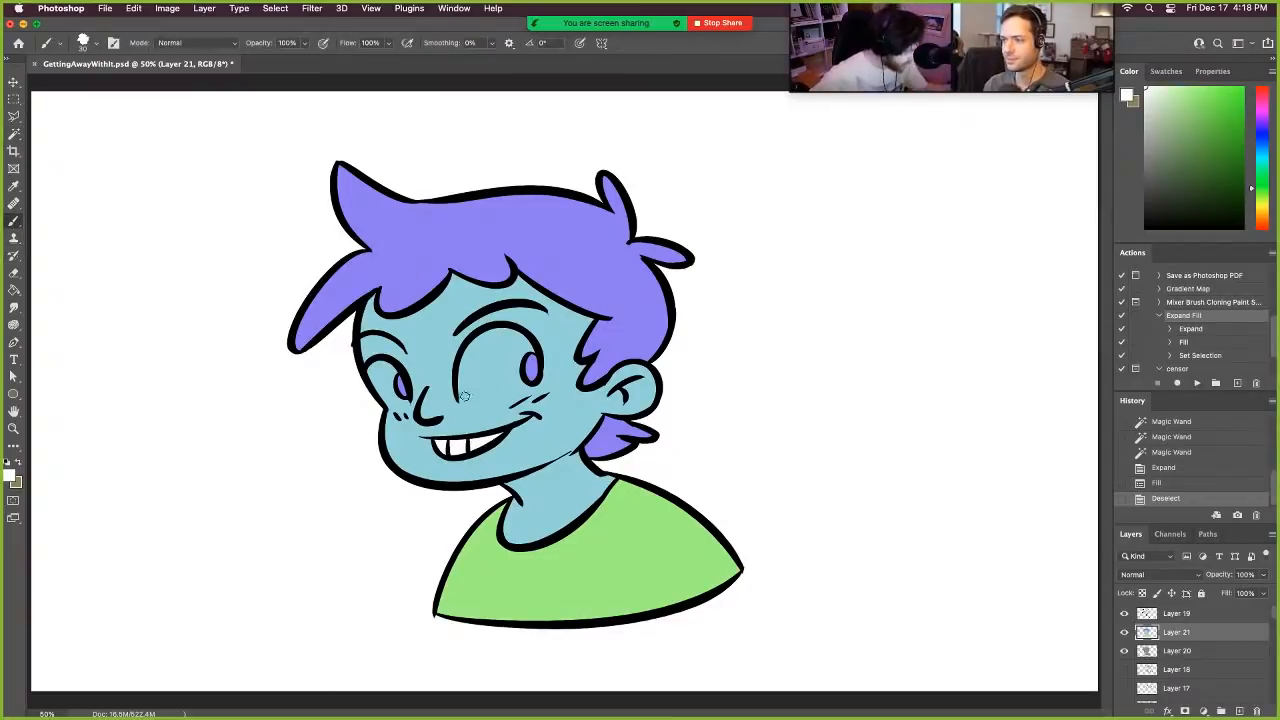
pyautogui.moveTo(459, 401); pyautogui.dragTo(529, 384)
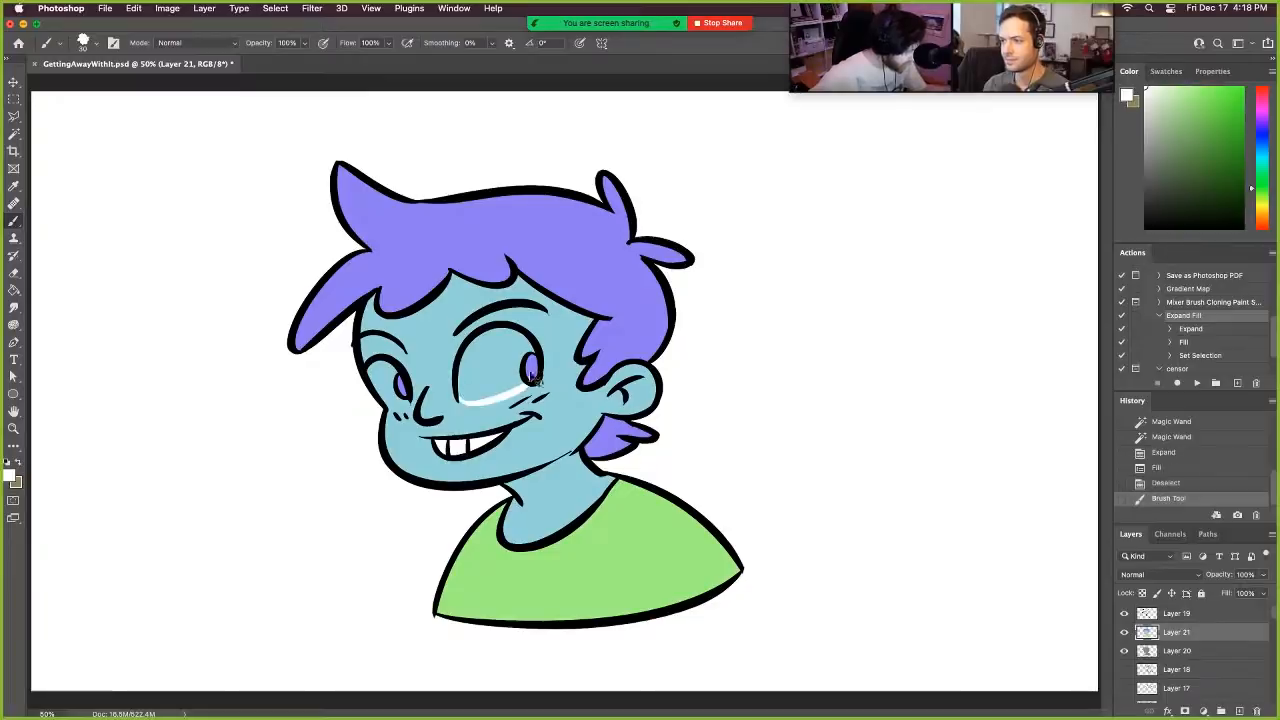
pyautogui.press('super+z')
pyautogui.press('super+shift+z')
pyautogui.press('super+z')
pyautogui.press('super+shift+z')
pyautogui.press('super+z')
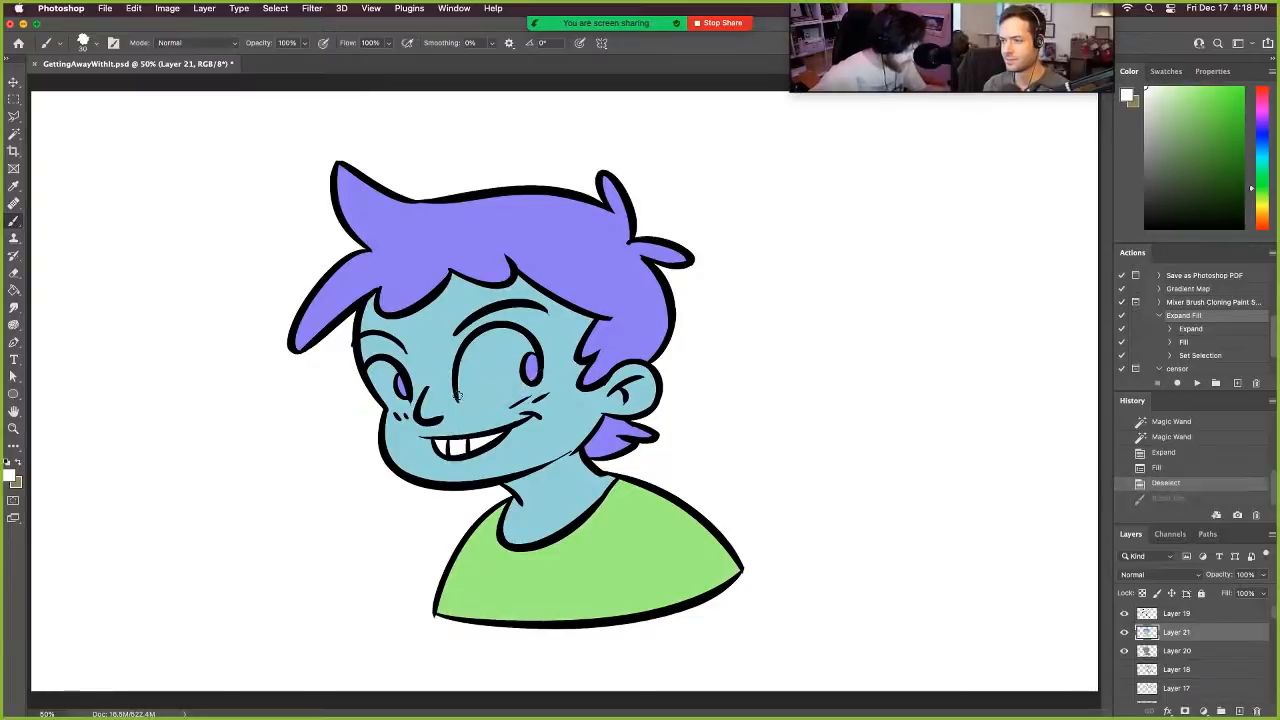
pyautogui.press('super+shift+z')
pyautogui.moveTo(388, 402)
pyautogui.mouseDown()
pyautogui.moveTo(436, 375)
pyautogui.moveTo(411, 403)
pyautogui.mouseUp()
pyautogui.press('super+z')
# - Select the inside of both eyes with the Magic Wand and fill them white with the Expand Fill action
pyautogui.click(14, 133)
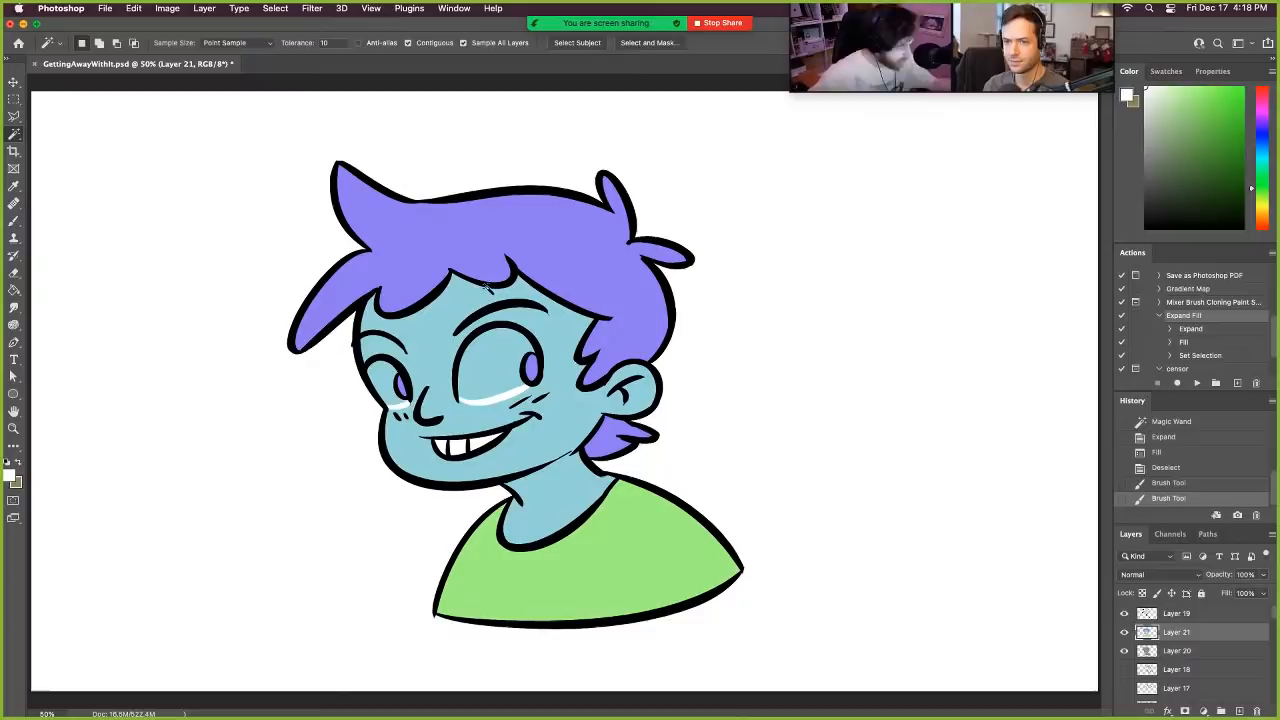
pyautogui.click(504, 355)
pyautogui.keyDown('shift'); pyautogui.click(385, 382); pyautogui.keyUp('shift')
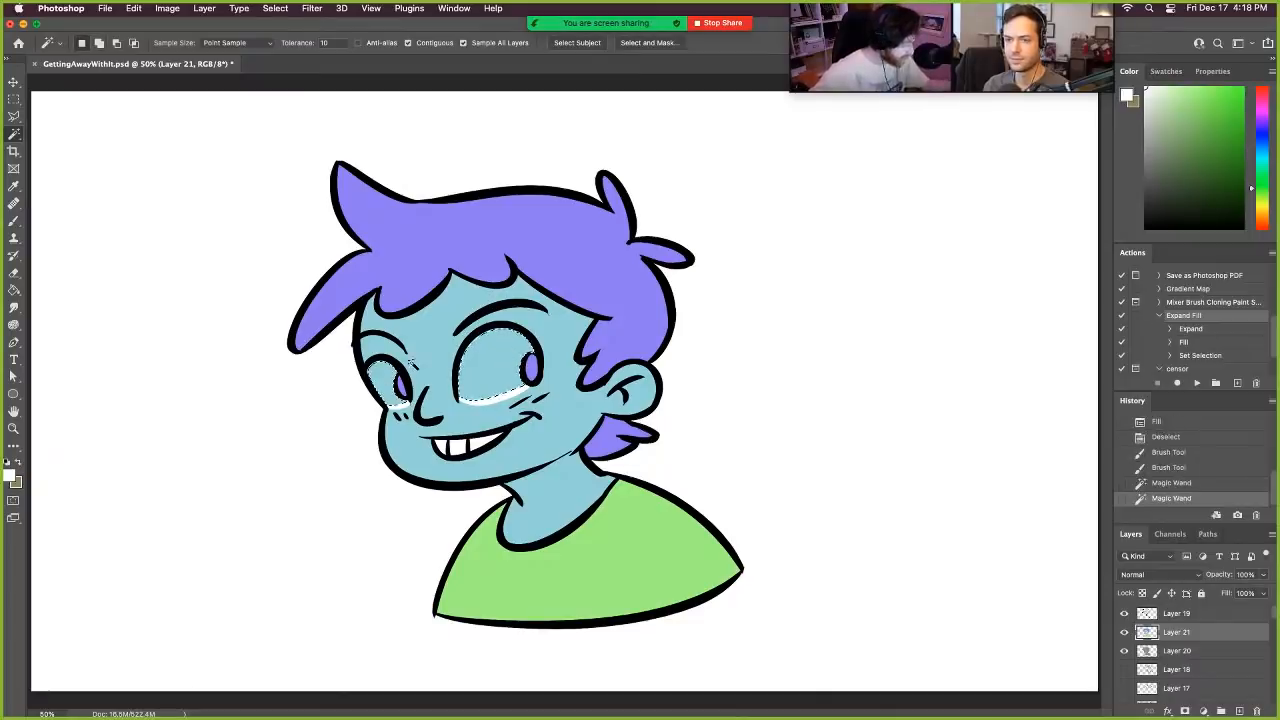
pyautogui.click(1197, 383)
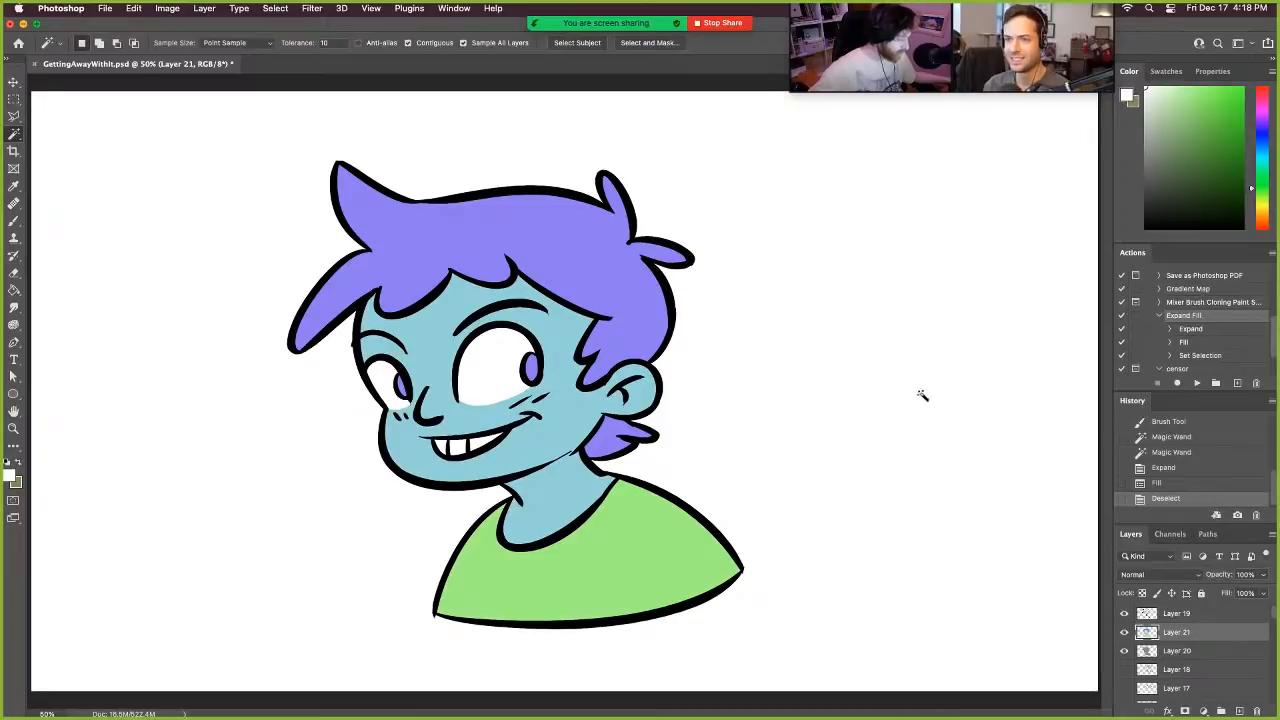
# - Add a new layer above the flat colours on Layer 21 and set its blending mode to Multiply
pyautogui.click(1240, 710)
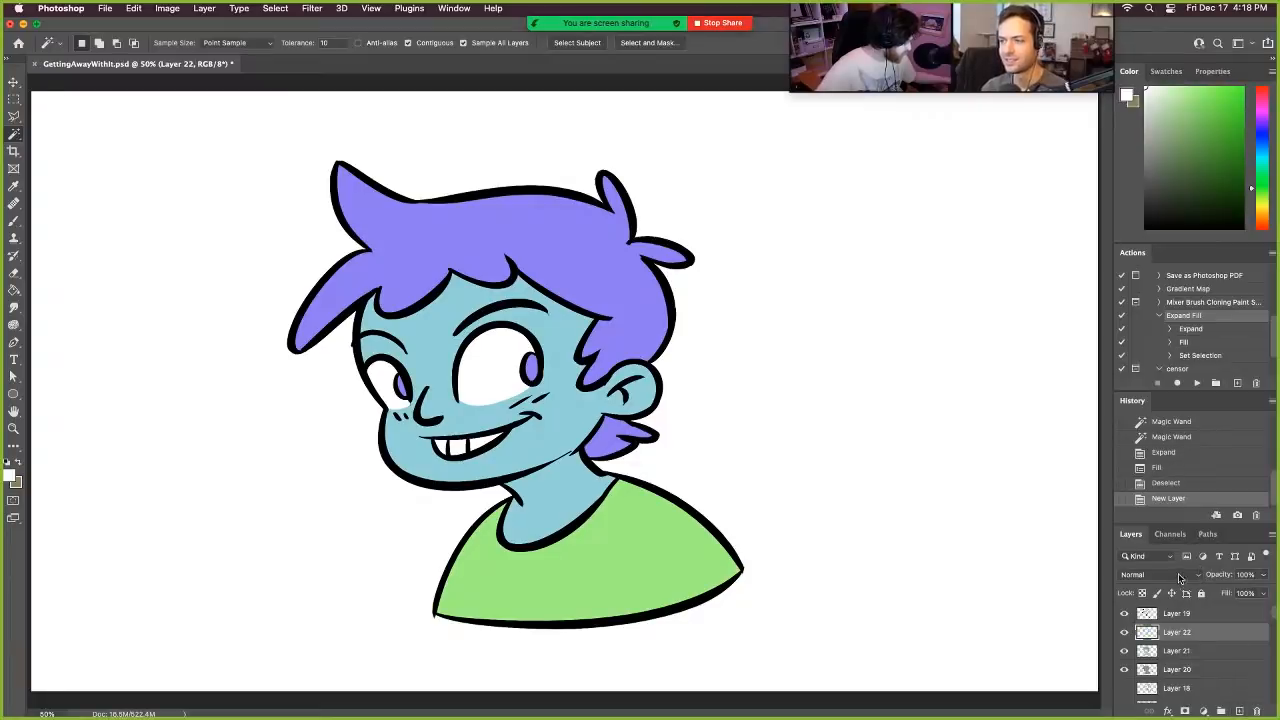
pyautogui.click(1179, 578)
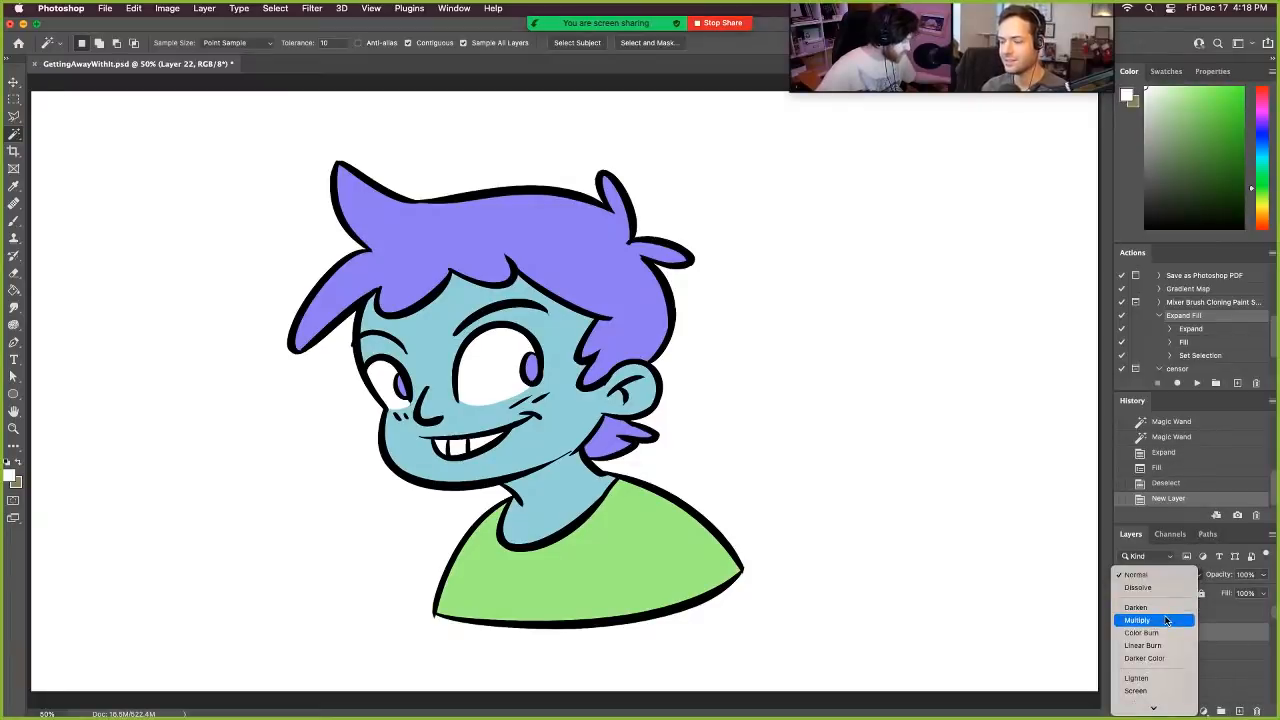
pyautogui.click(1166, 621)
pyautogui.rightClick(1230, 636)
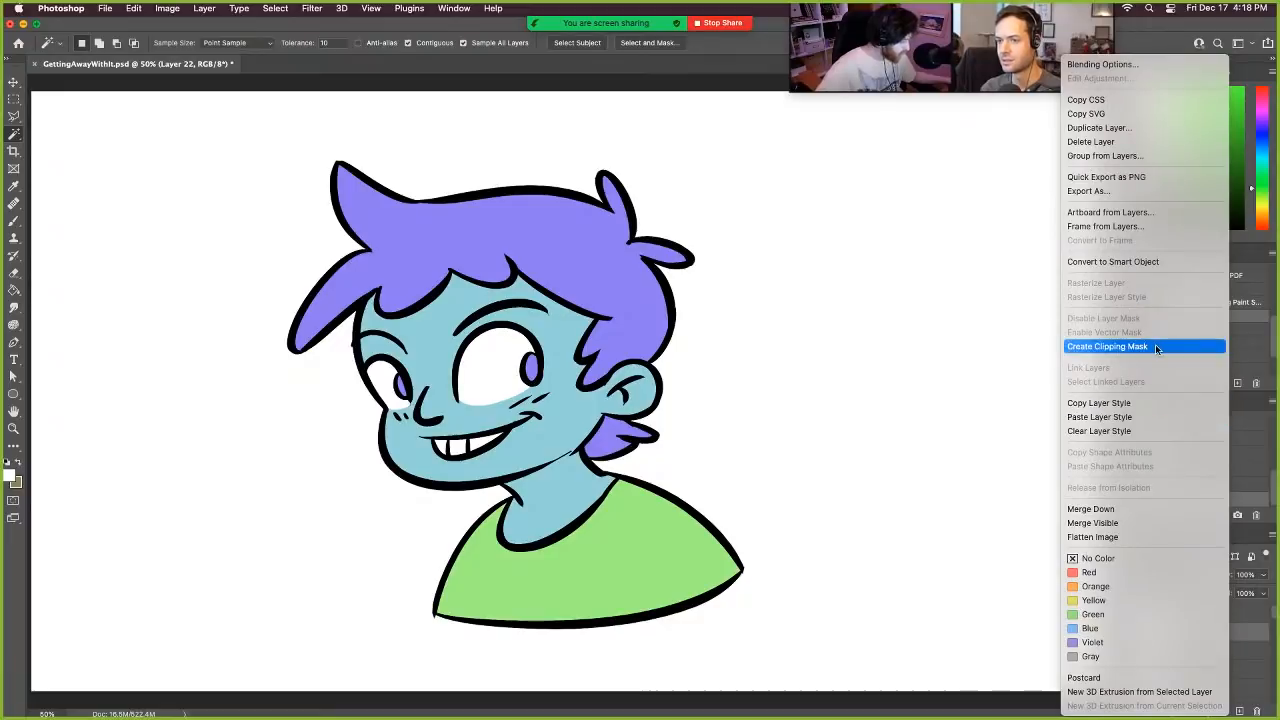
pyautogui.click(1257, 629)
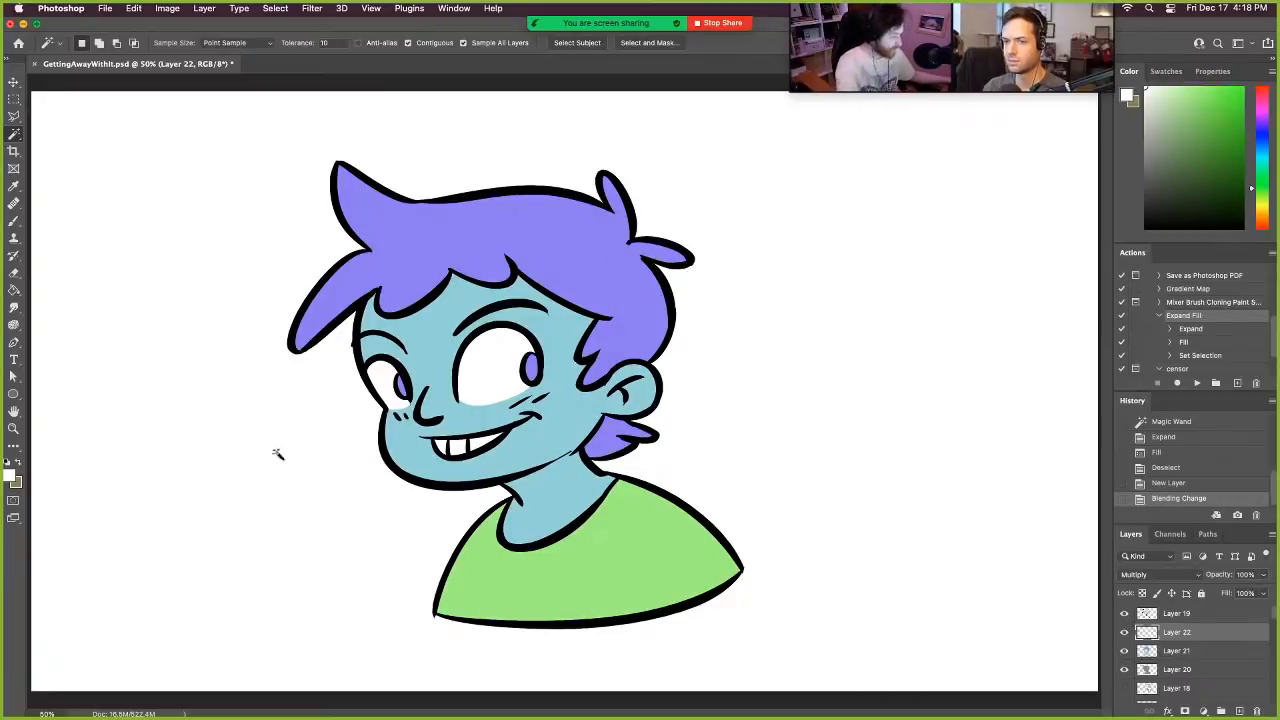
# - Clip the Multiply layer to the flat colour layer beneath it with Create Clipping Mask
pyautogui.click(1165, 576)
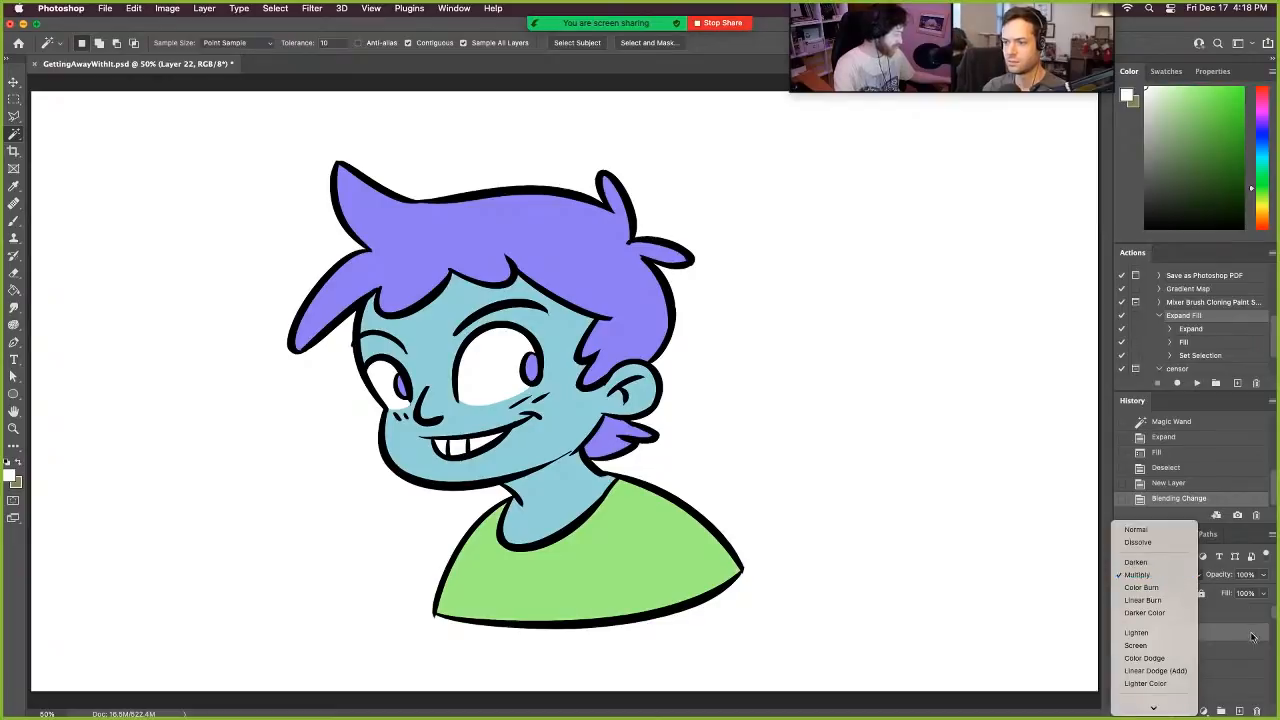
pyautogui.click(1171, 576)
pyautogui.click(1180, 576)
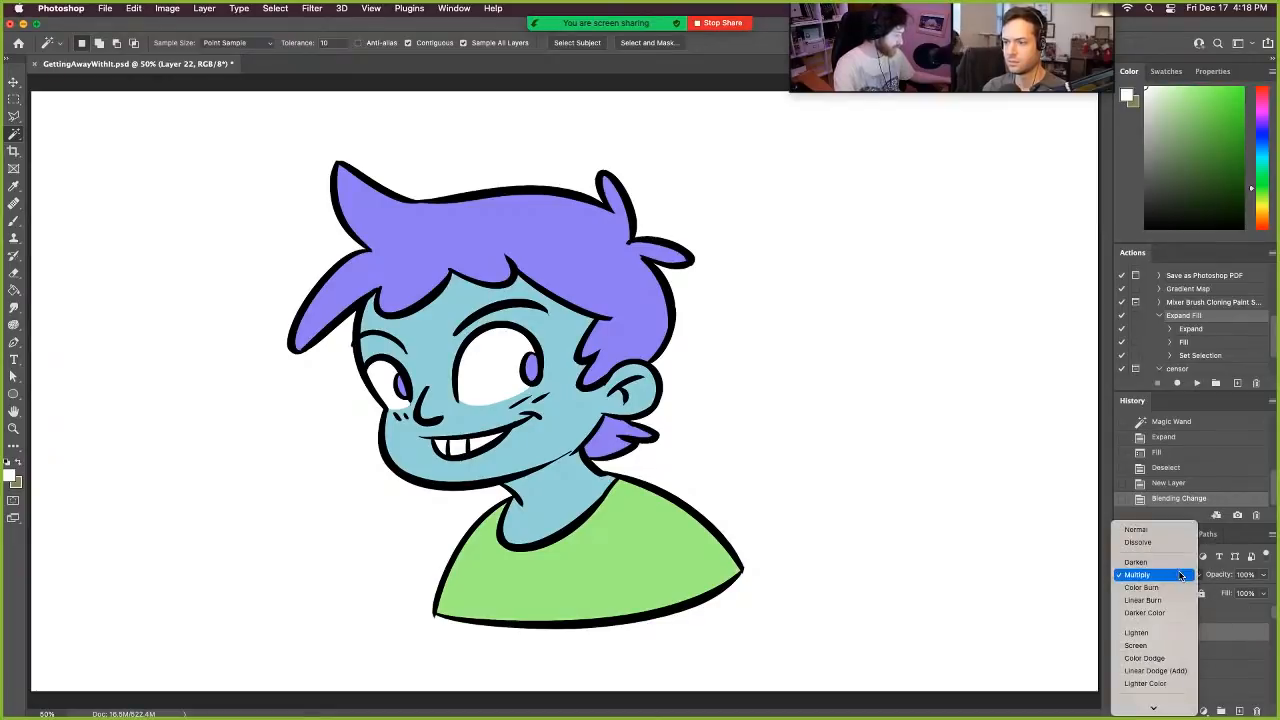
pyautogui.click(1180, 576)
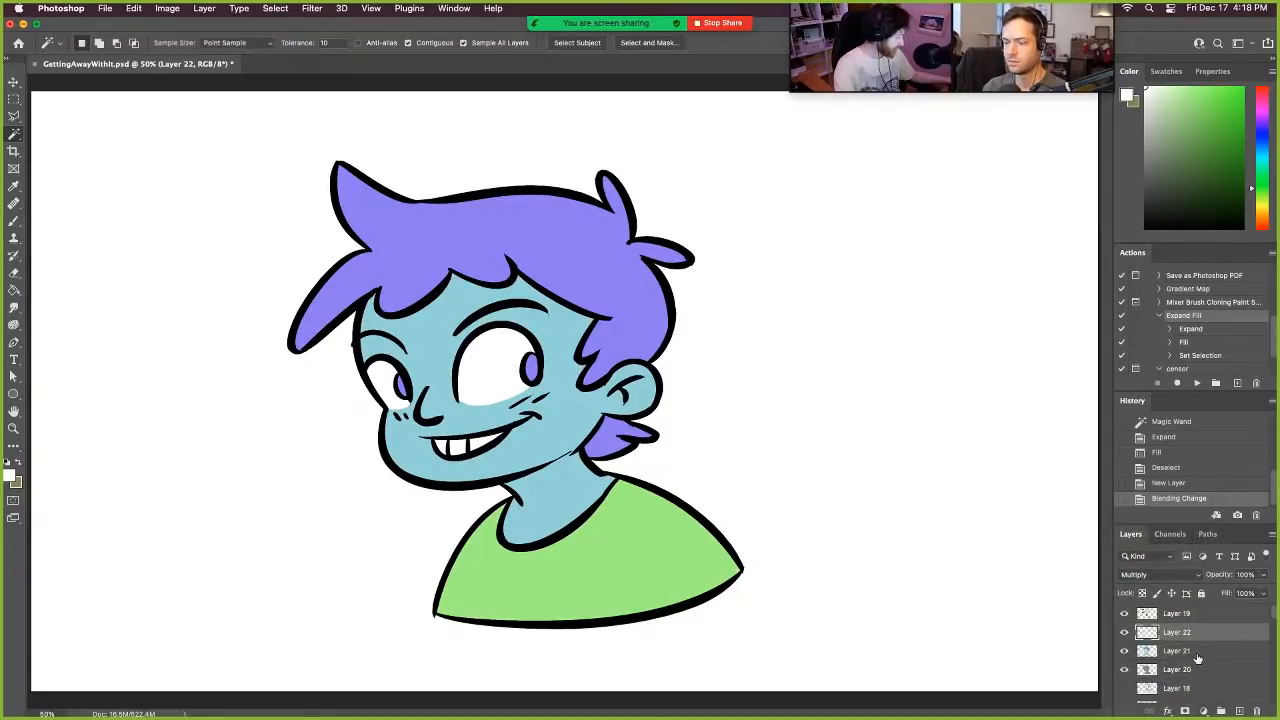
pyautogui.rightClick(1232, 633)
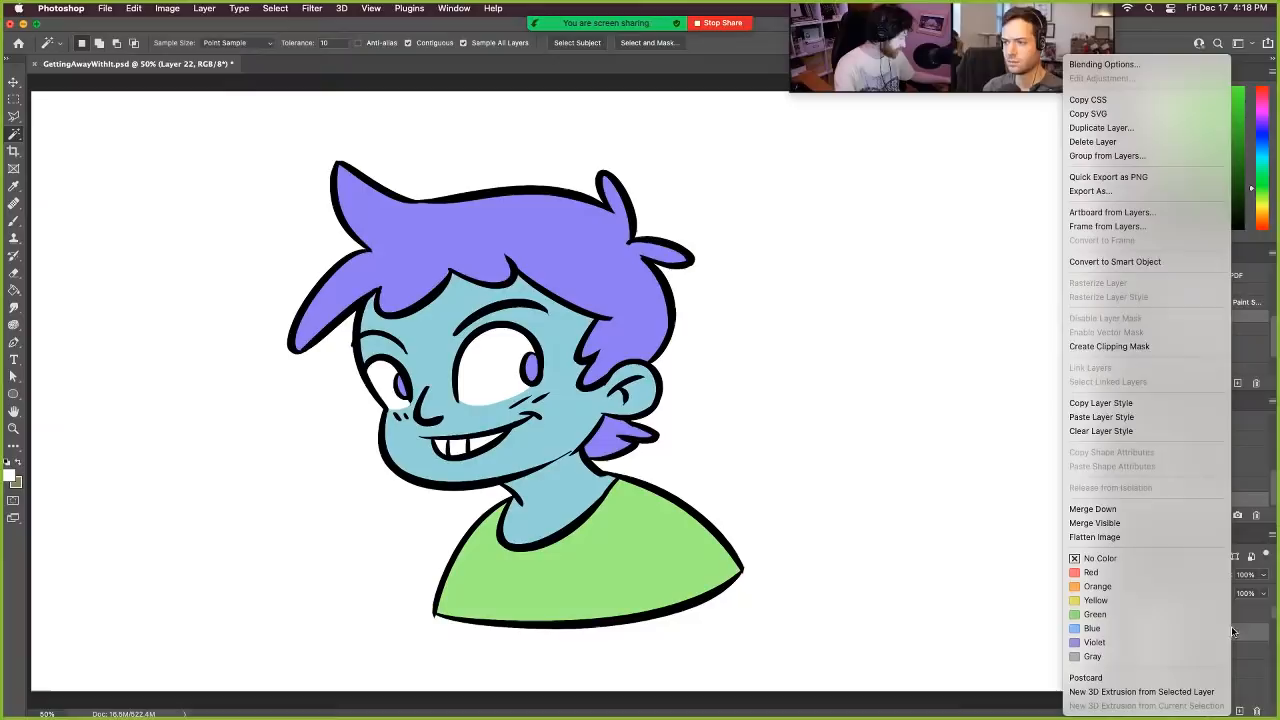
pyautogui.click(1172, 347)
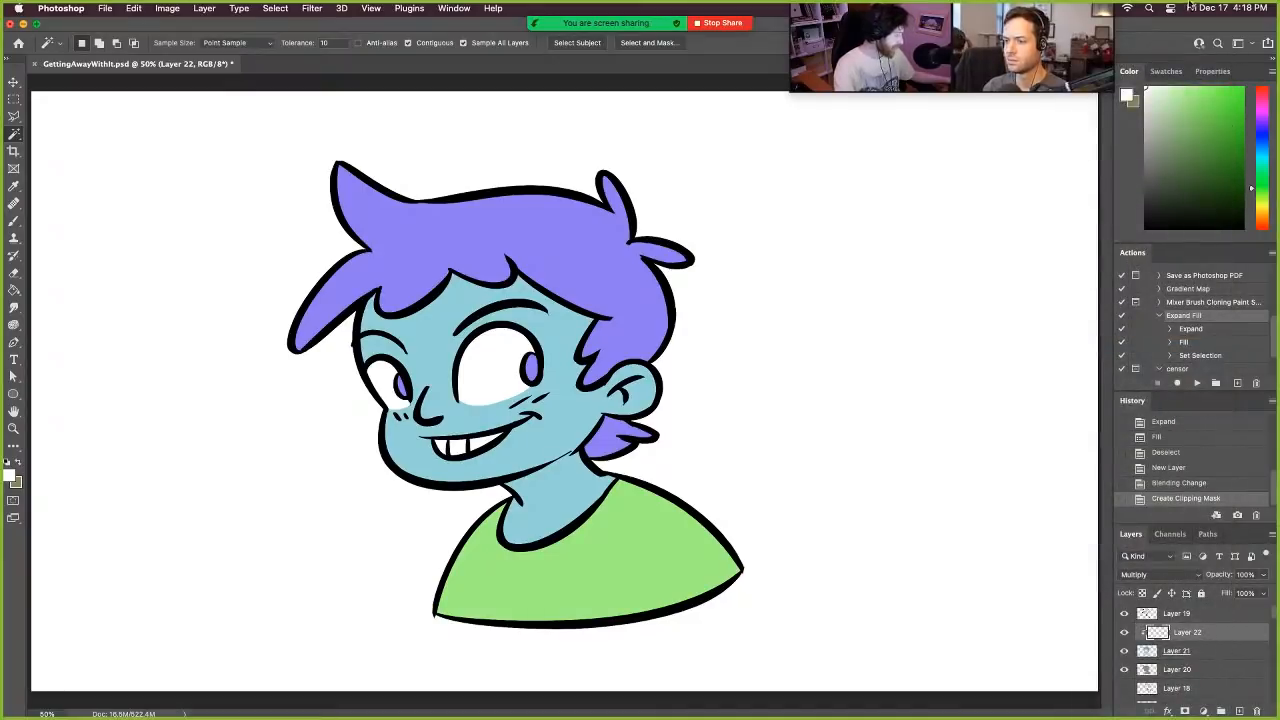
# - Set the foreground colour to a light grey, try a Brush shadow over the shirt's far shoulder, and undo it
pyautogui.moveTo(1170, 124); pyautogui.dragTo(1149, 129)
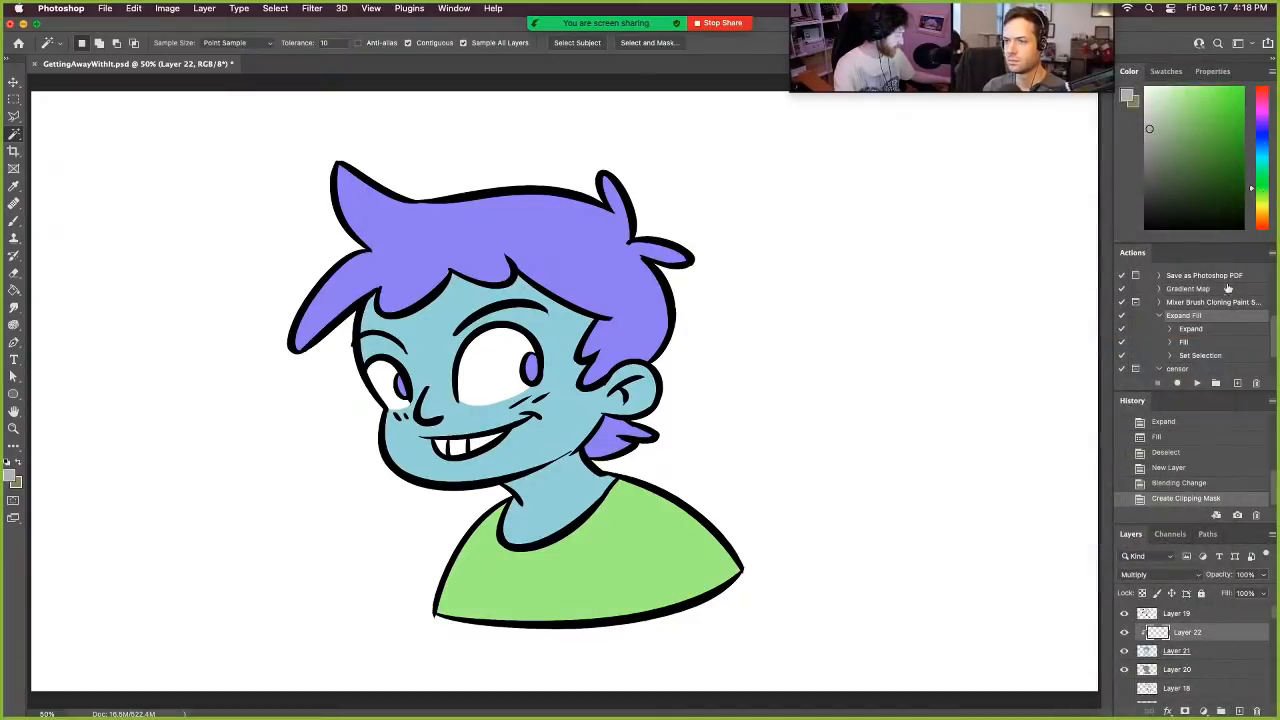
pyautogui.press('b')
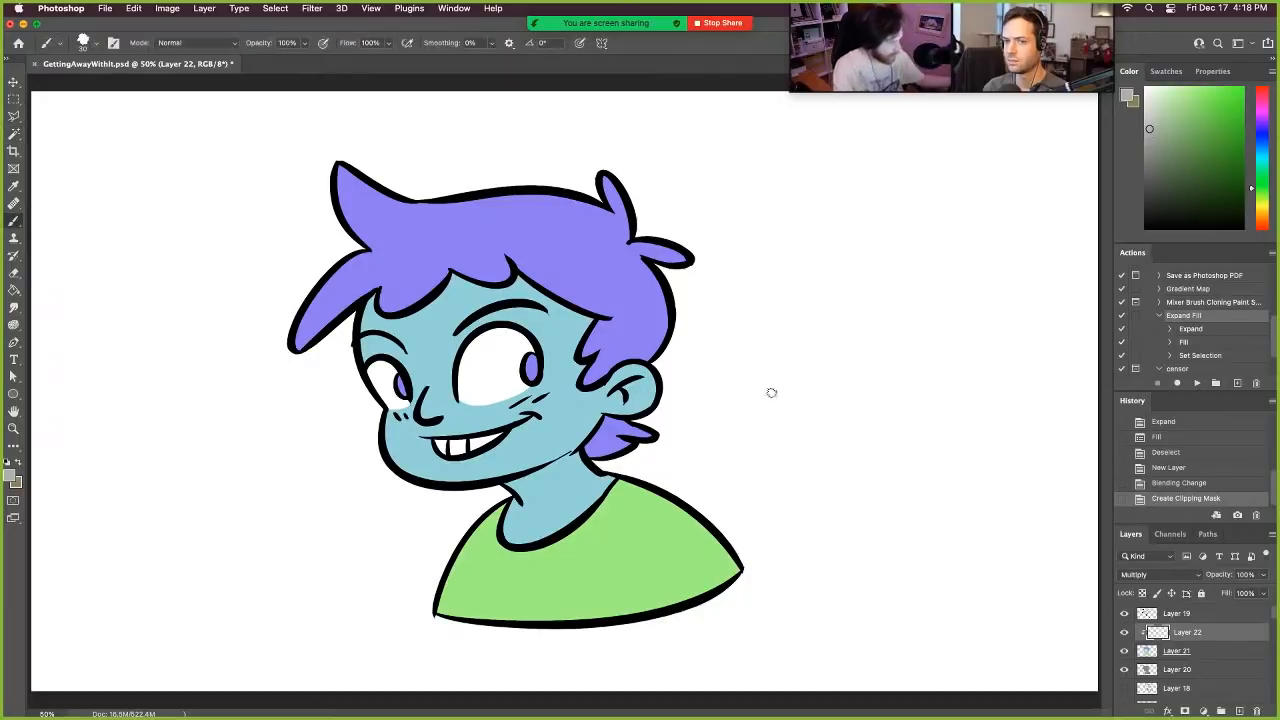
pyautogui.moveTo(729, 474)
pyautogui.mouseDown()
pyautogui.moveTo(745, 517)
pyautogui.moveTo(754, 455)
pyautogui.moveTo(794, 450)
pyautogui.moveTo(686, 556)
pyautogui.moveTo(863, 430)
pyautogui.moveTo(854, 515)
pyautogui.mouseUp()
pyautogui.moveTo(914, 429)
pyautogui.mouseDown()
pyautogui.moveTo(706, 497)
pyautogui.moveTo(694, 480)
pyautogui.moveTo(713, 508)
pyautogui.mouseUp()
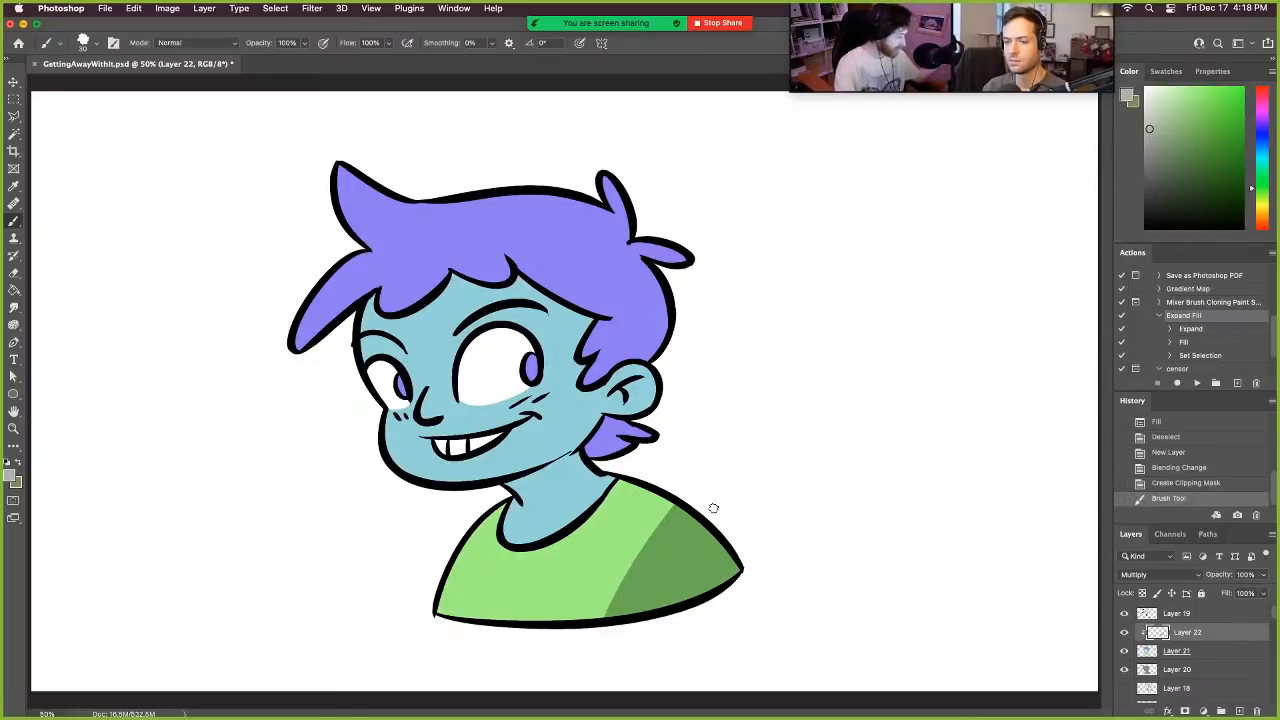
pyautogui.press('super+z')
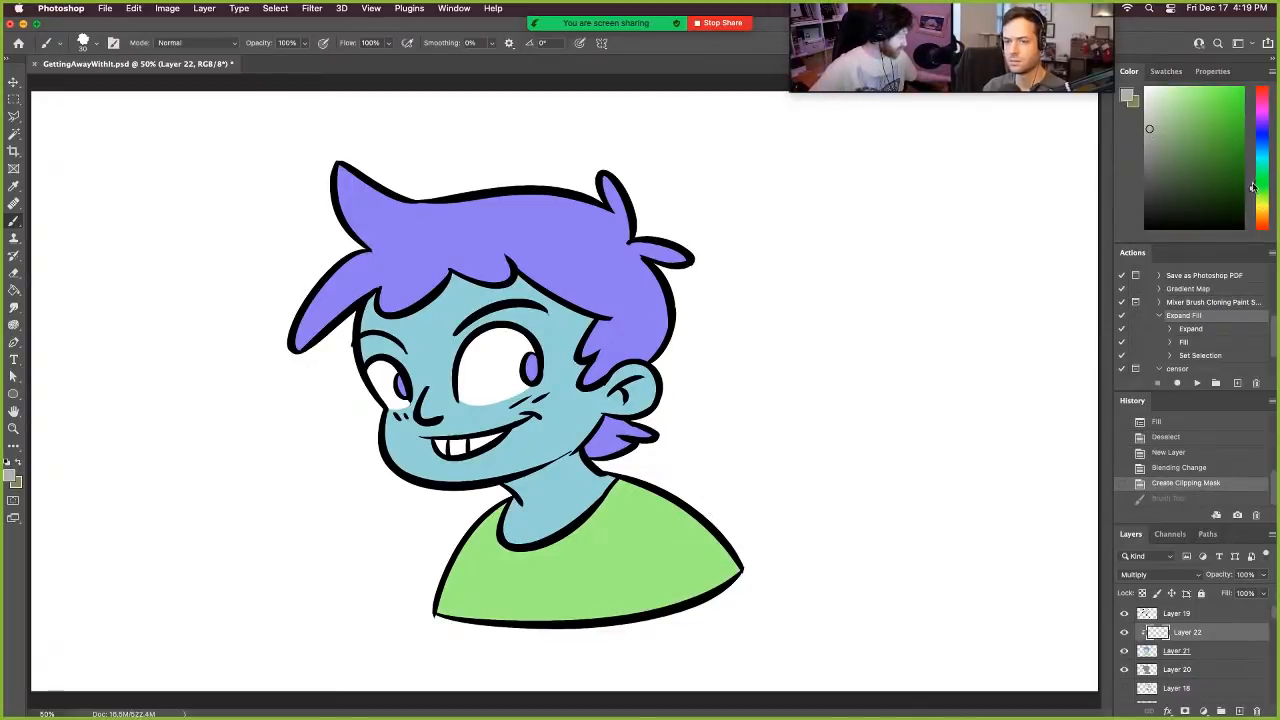
# - Shift the grey's hue to pink, try shadow strokes along the boy's jaw, and undo them
pyautogui.moveTo(1252, 187); pyautogui.dragTo(1258, 165)
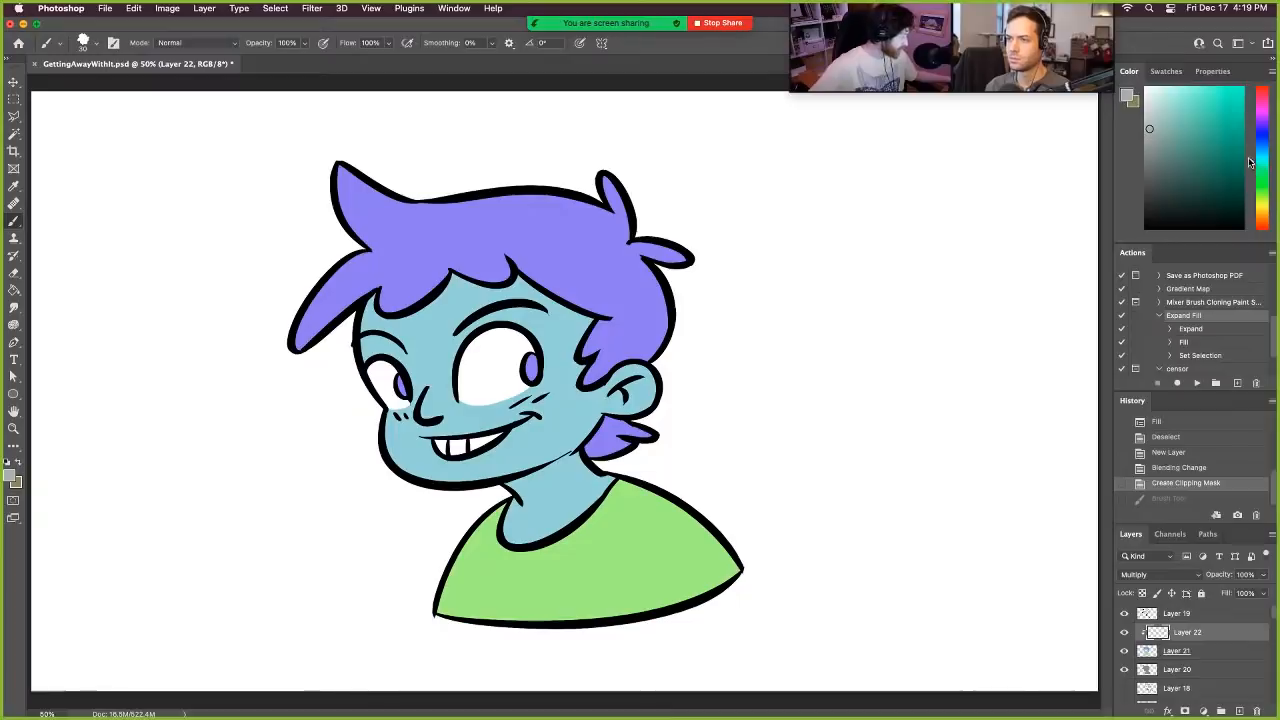
pyautogui.moveTo(1254, 163); pyautogui.dragTo(1263, 97)
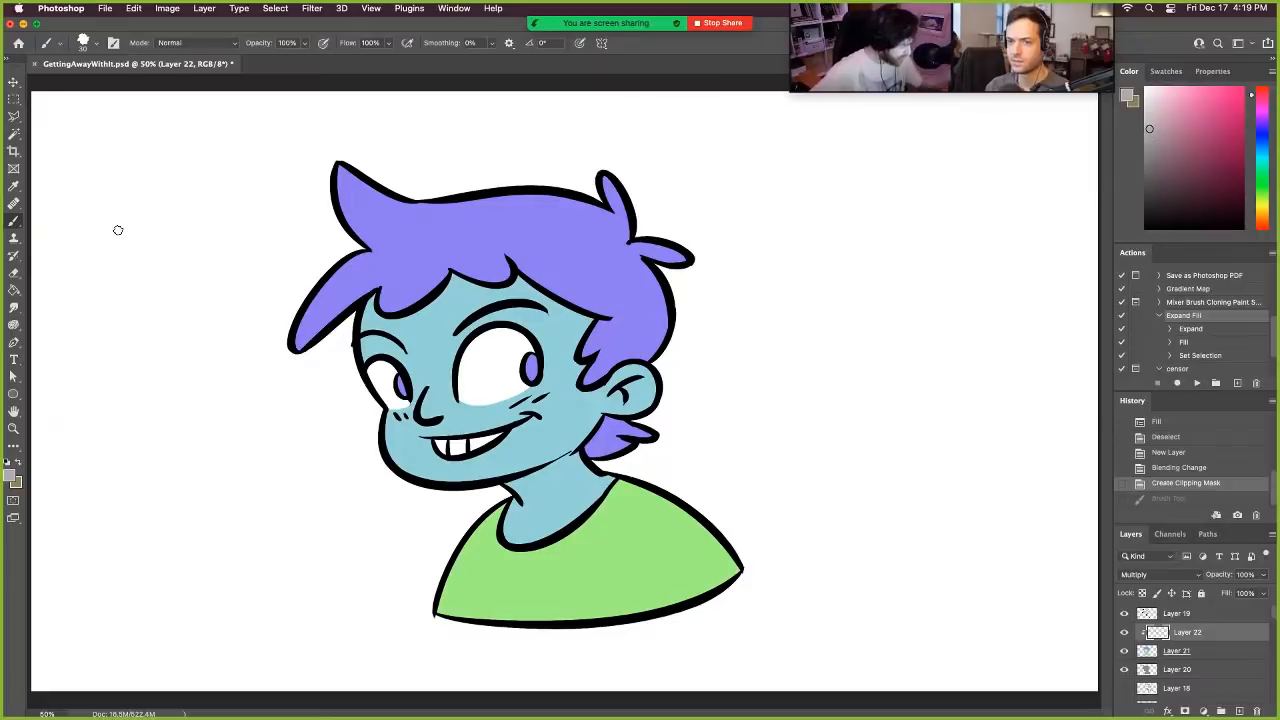
pyautogui.moveTo(476, 482); pyautogui.dragTo(600, 416)
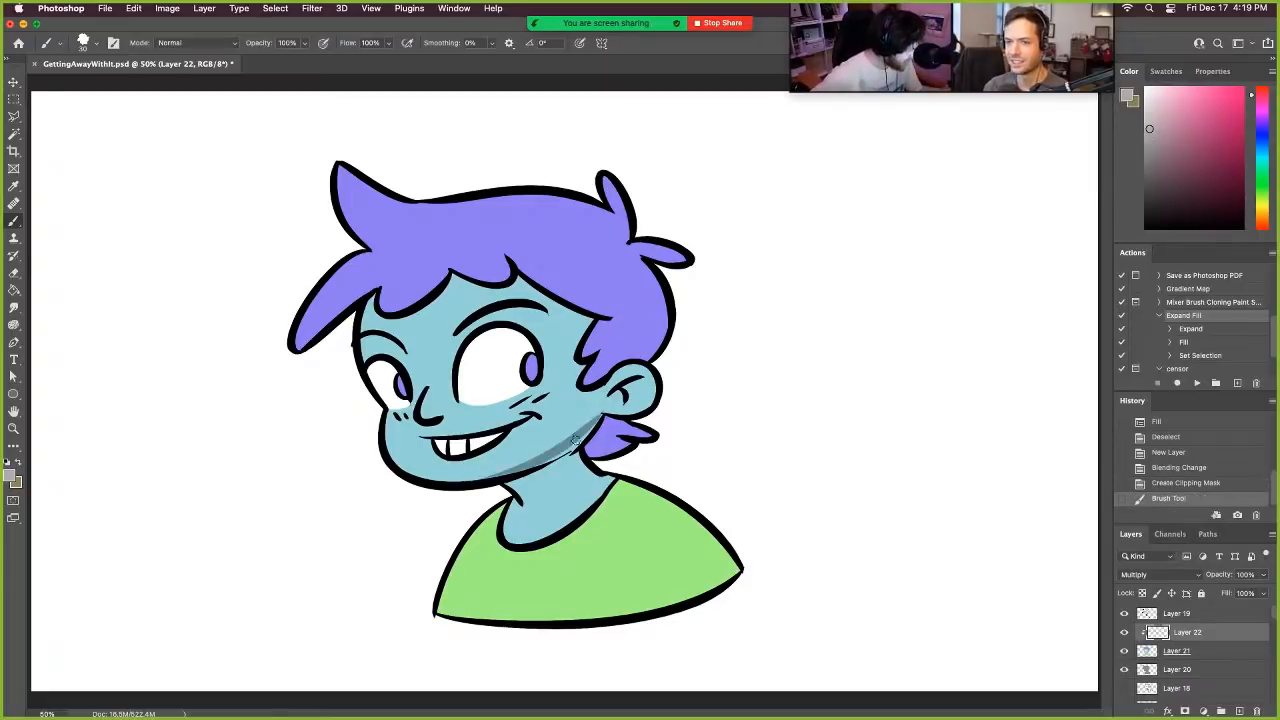
pyautogui.press('super+z')
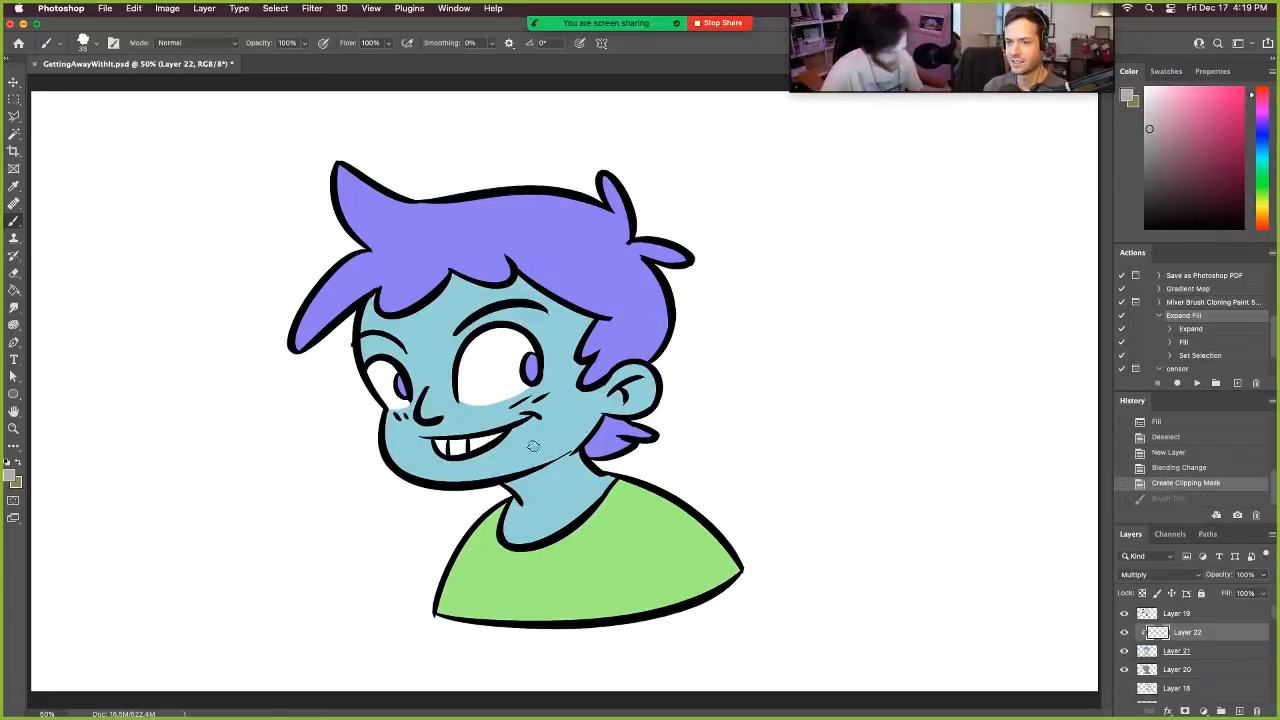
pyautogui.moveTo(494, 478); pyautogui.dragTo(600, 405)
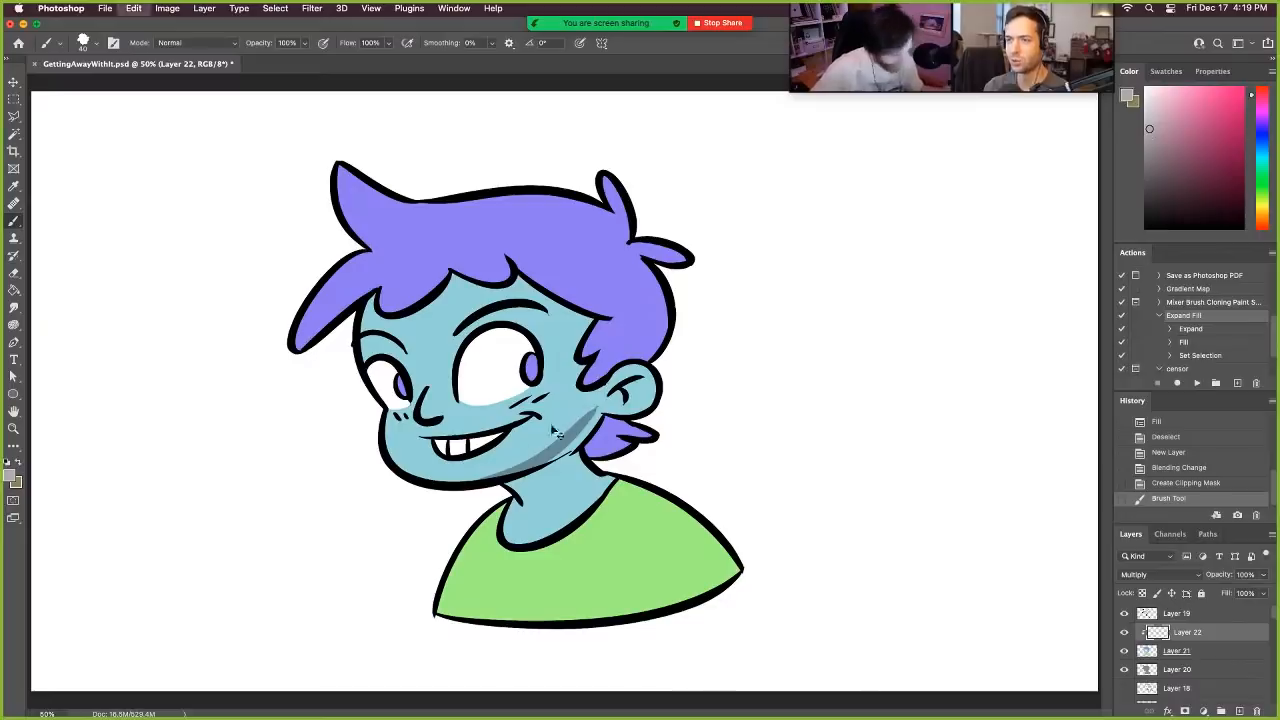
pyautogui.press('super+z')
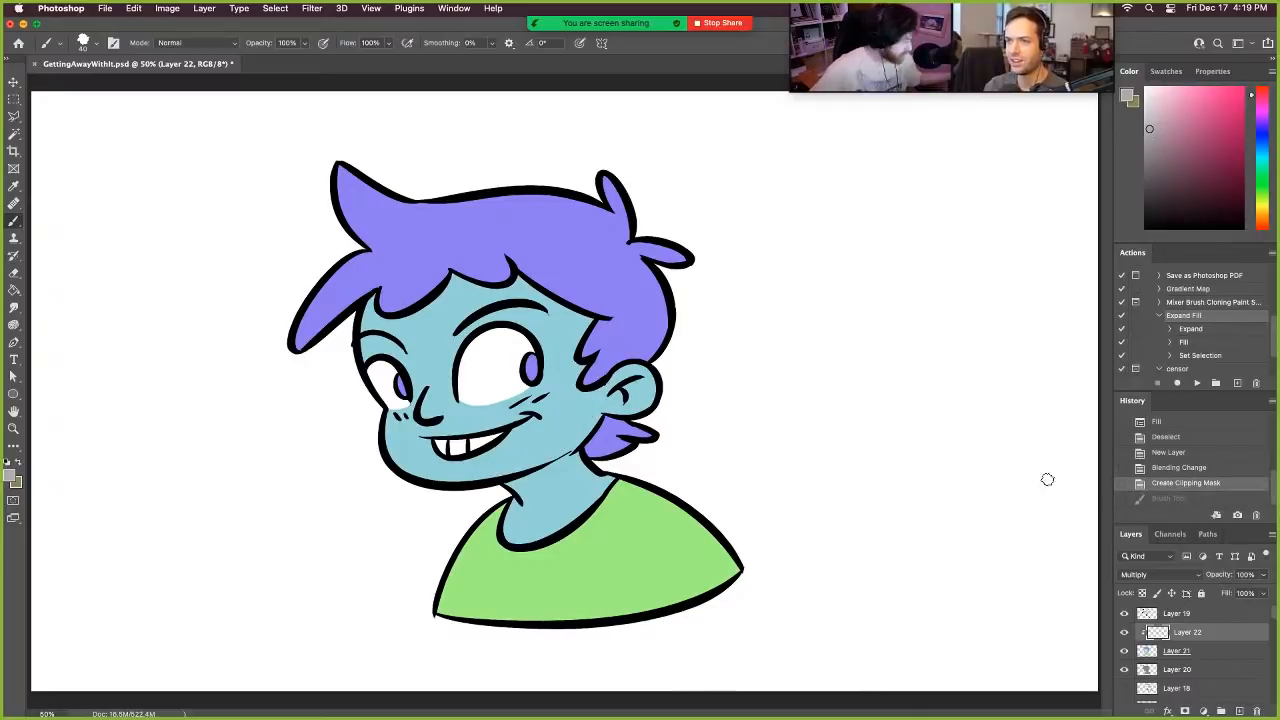
# - Add a new layer above the ink layer and paint a grey arrow toward the head showing the light direction
pyautogui.click(1195, 614)
pyautogui.click(1240, 709)
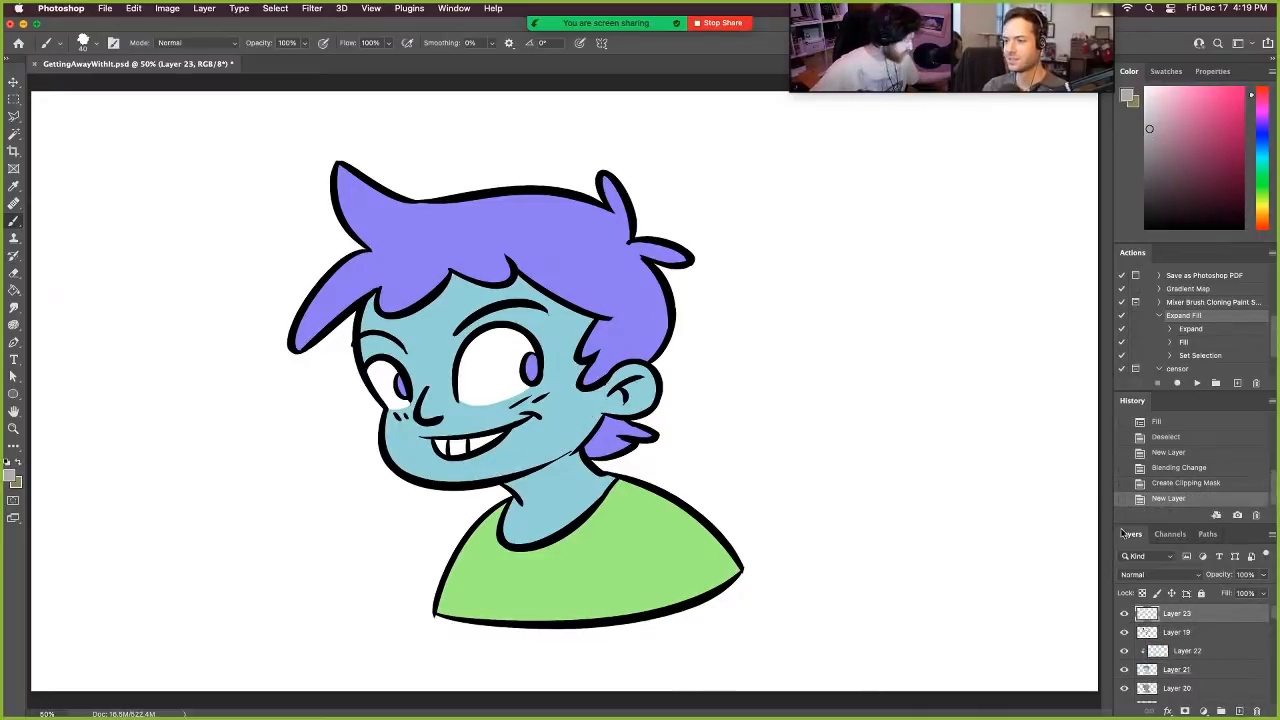
pyautogui.moveTo(171, 142)
pyautogui.mouseDown()
pyautogui.moveTo(237, 196)
pyautogui.moveTo(243, 172)
pyautogui.mouseUp()
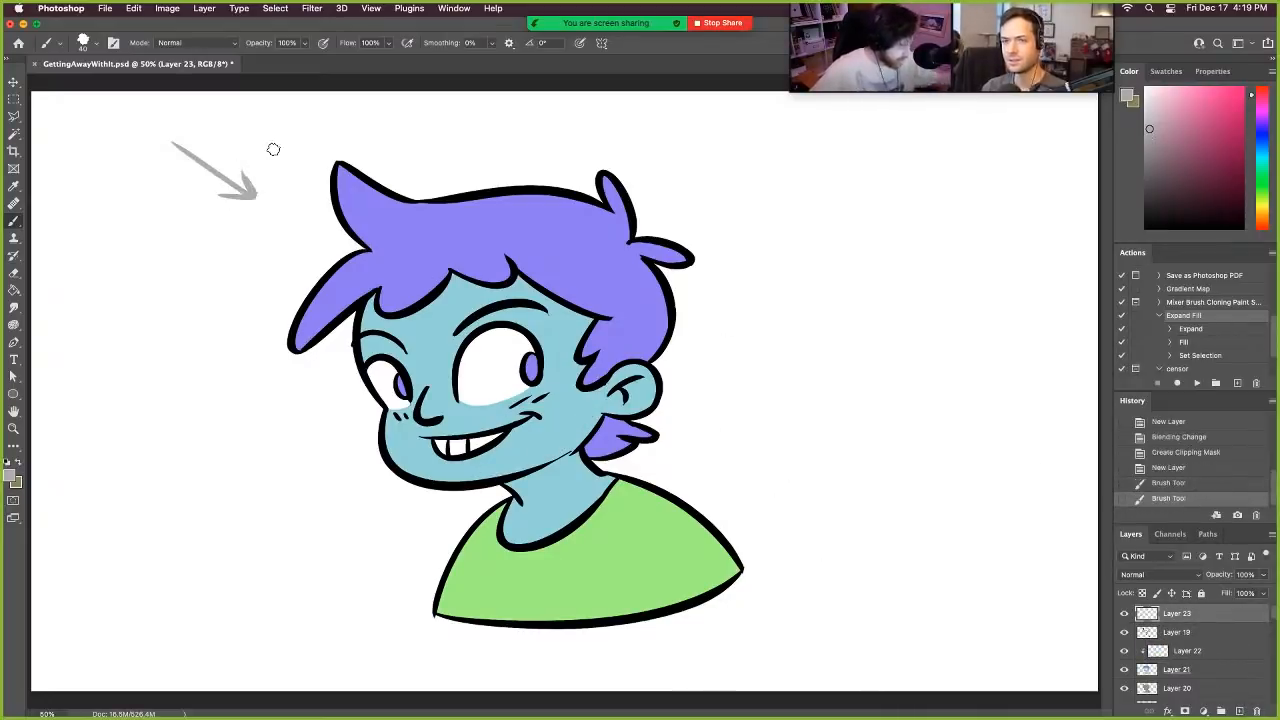
# - On the clipped Multiply layer, paint a shadow along the jaw up to the ear, undoing and repeating the stroke to refine its curve
pyautogui.click(1205, 655)
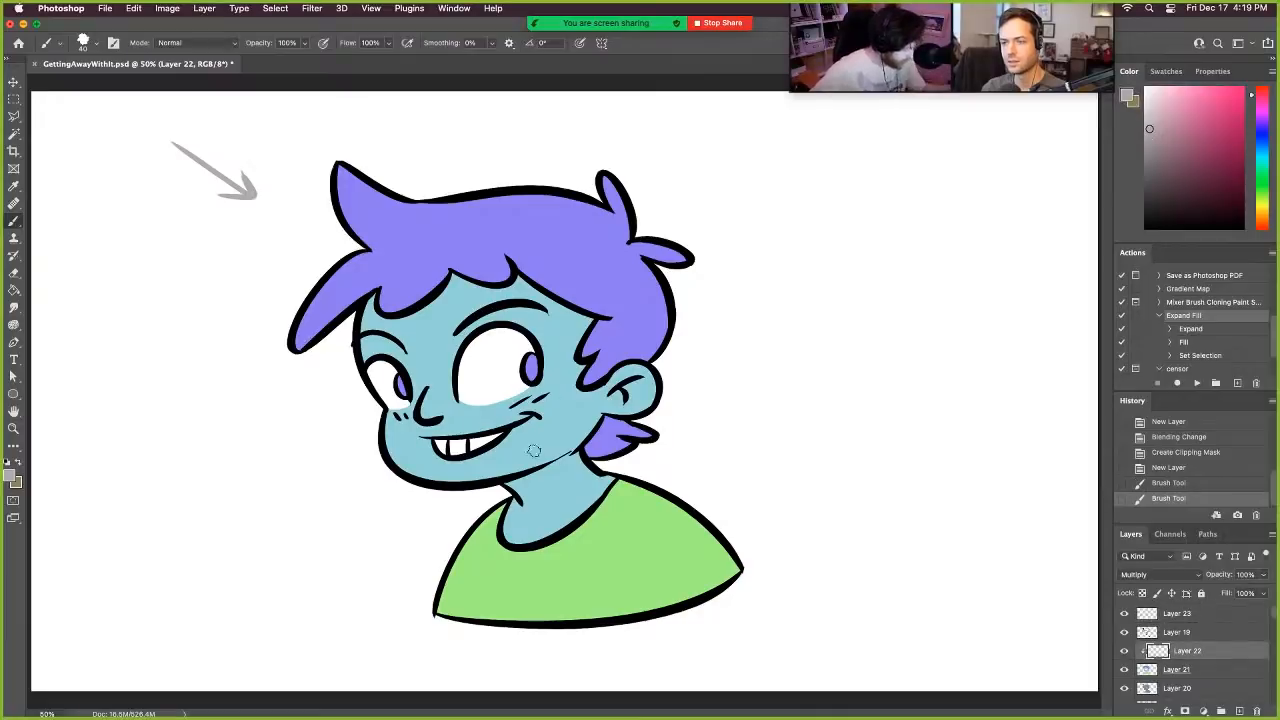
pyautogui.moveTo(523, 467); pyautogui.dragTo(610, 402)
pyautogui.press('super+z')
pyautogui.click(440, 483)
pyautogui.moveTo(448, 483); pyautogui.dragTo(597, 425)
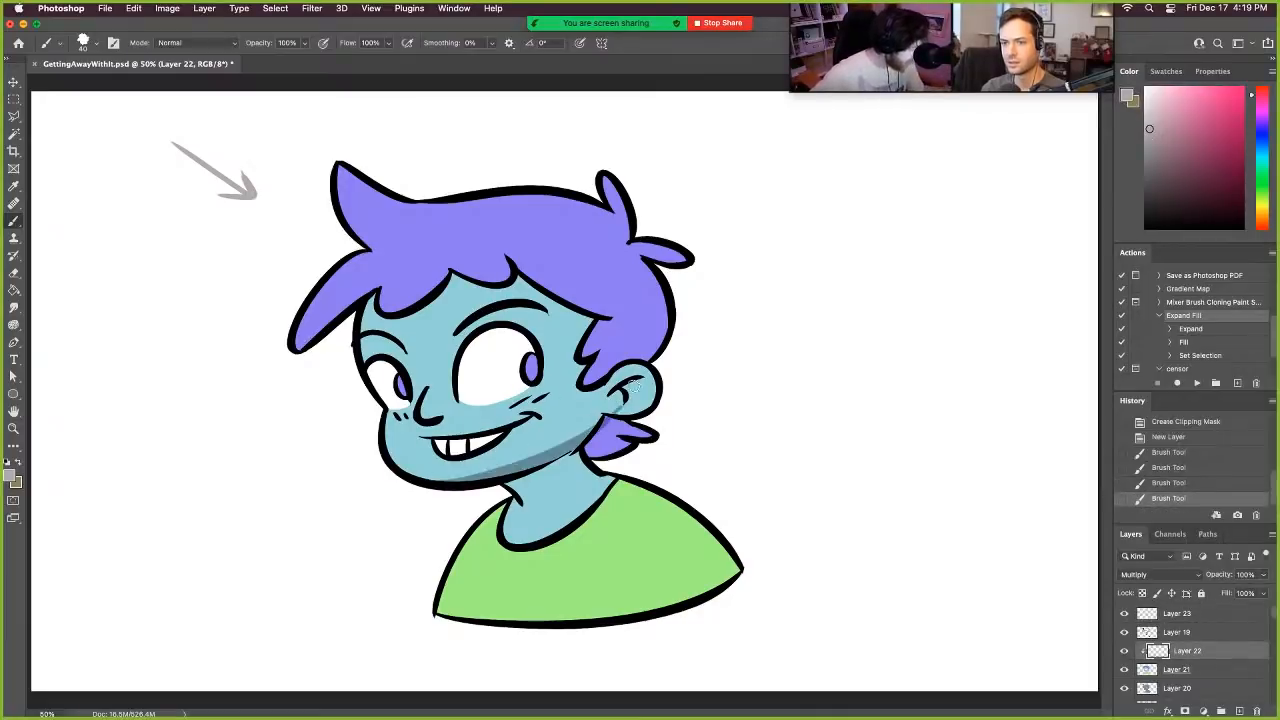
pyautogui.press('super+z')
pyautogui.moveTo(456, 484); pyautogui.dragTo(604, 405)
pyautogui.press('super+z')
pyautogui.moveTo(439, 487); pyautogui.dragTo(597, 427)
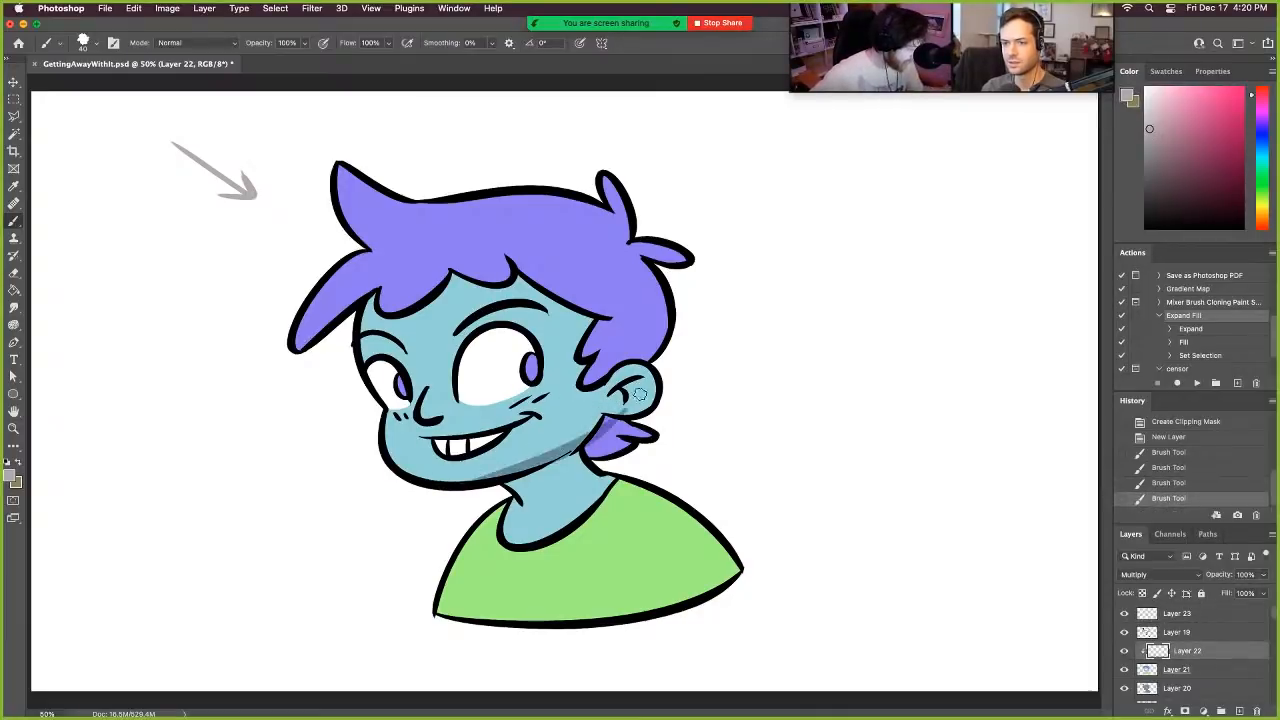
pyautogui.press('super+z')
pyautogui.moveTo(455, 484); pyautogui.dragTo(600, 418)
pyautogui.press('super+z')
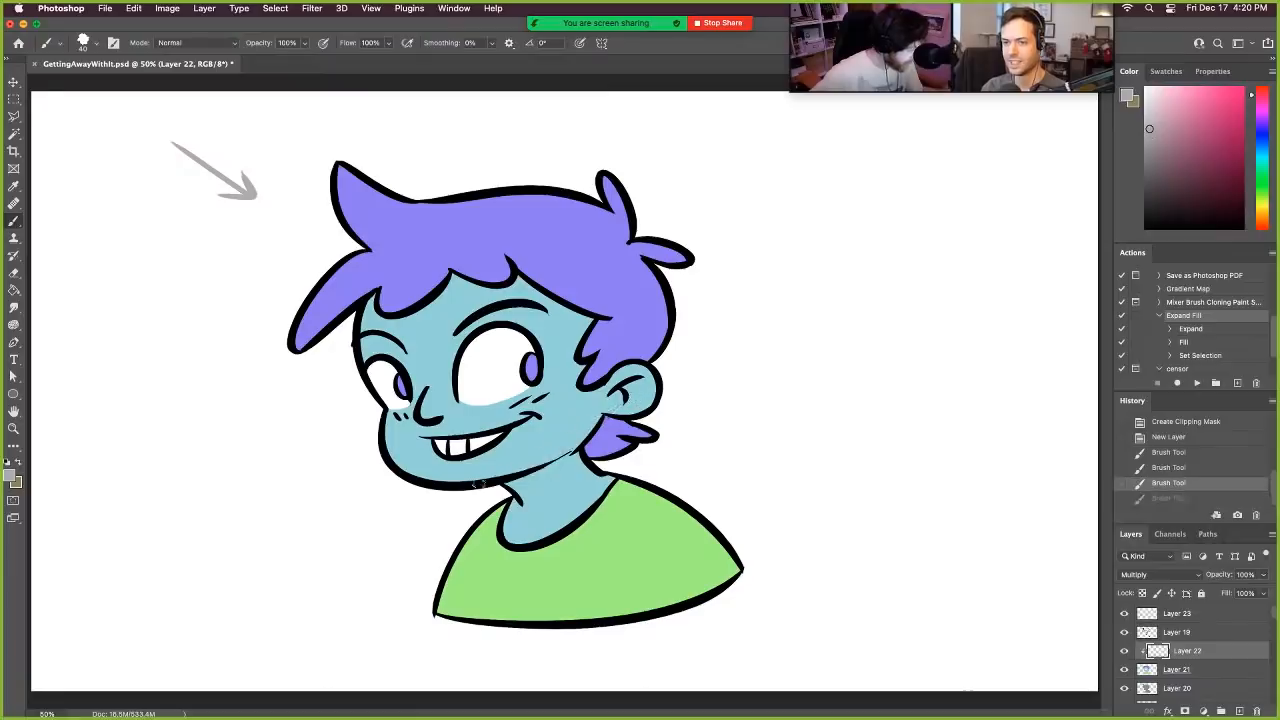
pyautogui.moveTo(492, 478); pyautogui.dragTo(605, 410)
pyautogui.press('super+z')
pyautogui.moveTo(504, 475); pyautogui.dragTo(600, 414)
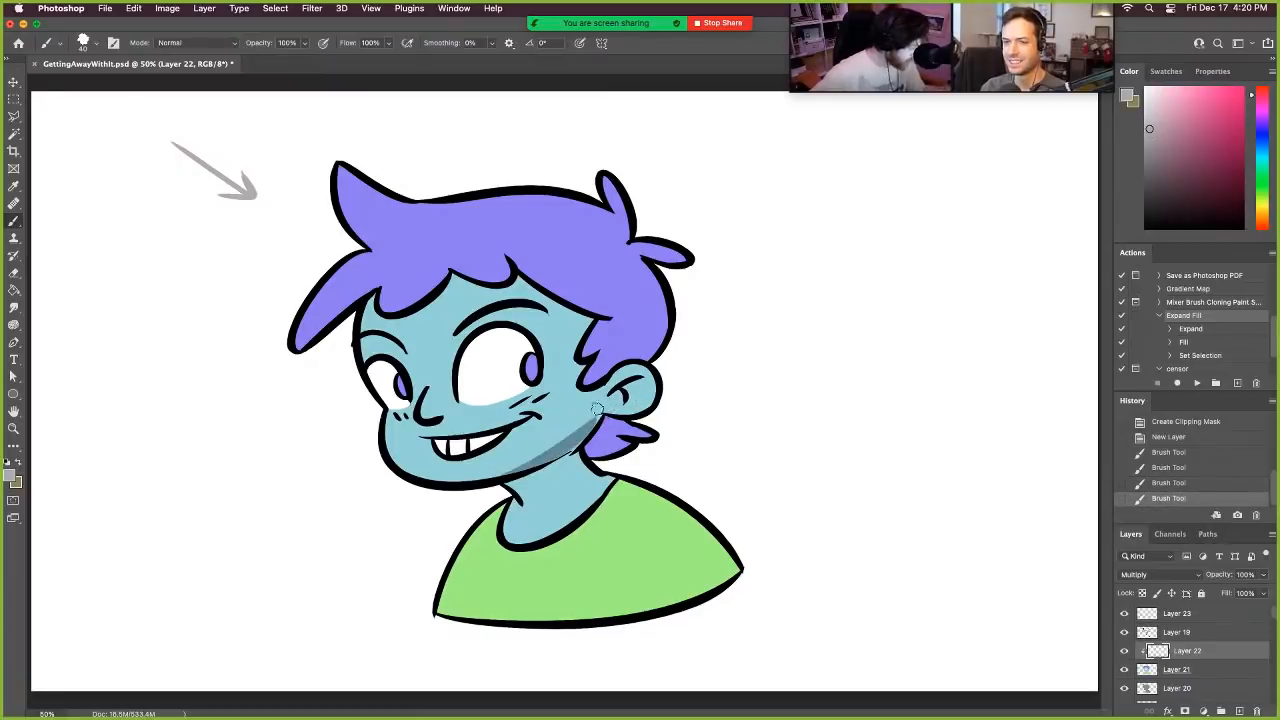
# - Widen the jaw shadow and shade the neck beneath the chin and the ear with the Brush
pyautogui.moveTo(539, 470); pyautogui.dragTo(604, 417)
pyautogui.moveTo(506, 489)
pyautogui.mouseDown()
pyautogui.moveTo(557, 461)
pyautogui.moveTo(519, 493)
pyautogui.moveTo(578, 448)
pyautogui.mouseUp()
pyautogui.moveTo(621, 395)
pyautogui.mouseDown()
pyautogui.moveTo(595, 420)
pyautogui.moveTo(640, 384)
pyautogui.moveTo(646, 397)
pyautogui.moveTo(603, 396)
pyautogui.moveTo(550, 452)
pyautogui.mouseUp()
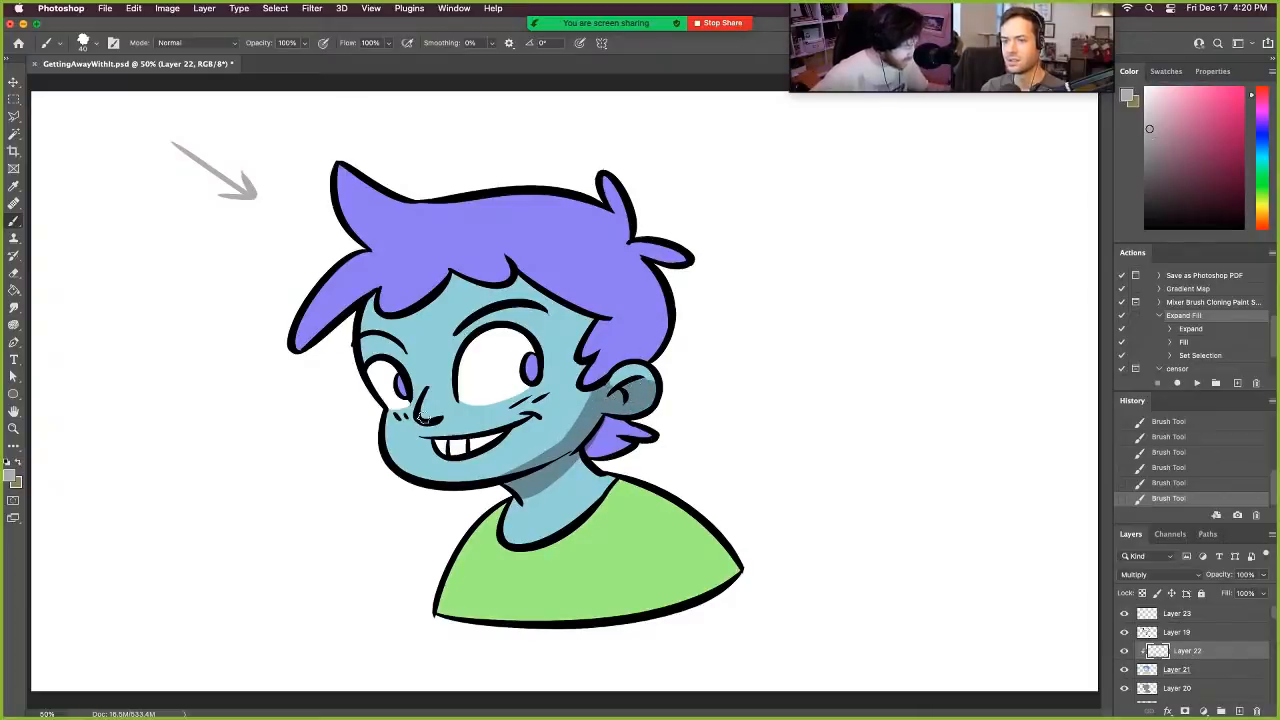
# - Paint shadows beside the nose and between the large eye and its brow, undoing stray strokes
pyautogui.moveTo(423, 418); pyautogui.dragTo(446, 410)
pyautogui.press('super+z')
pyautogui.press('super+z')
pyautogui.moveTo(457, 352); pyautogui.dragTo(503, 308)
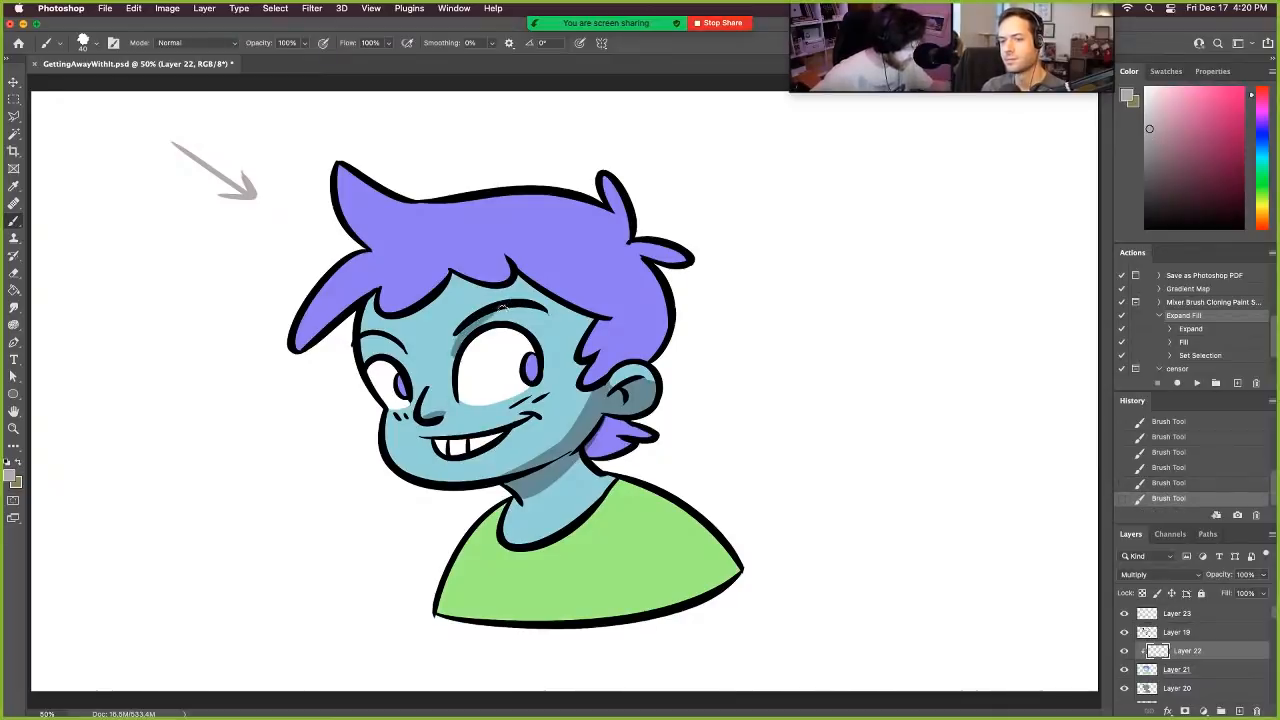
pyautogui.press('super+z')
pyautogui.moveTo(456, 350); pyautogui.dragTo(505, 312)
pyautogui.moveTo(400, 342)
pyautogui.mouseDown()
pyautogui.moveTo(386, 348)
pyautogui.moveTo(415, 380)
pyautogui.moveTo(500, 306)
pyautogui.mouseUp()
pyautogui.press('super+z')
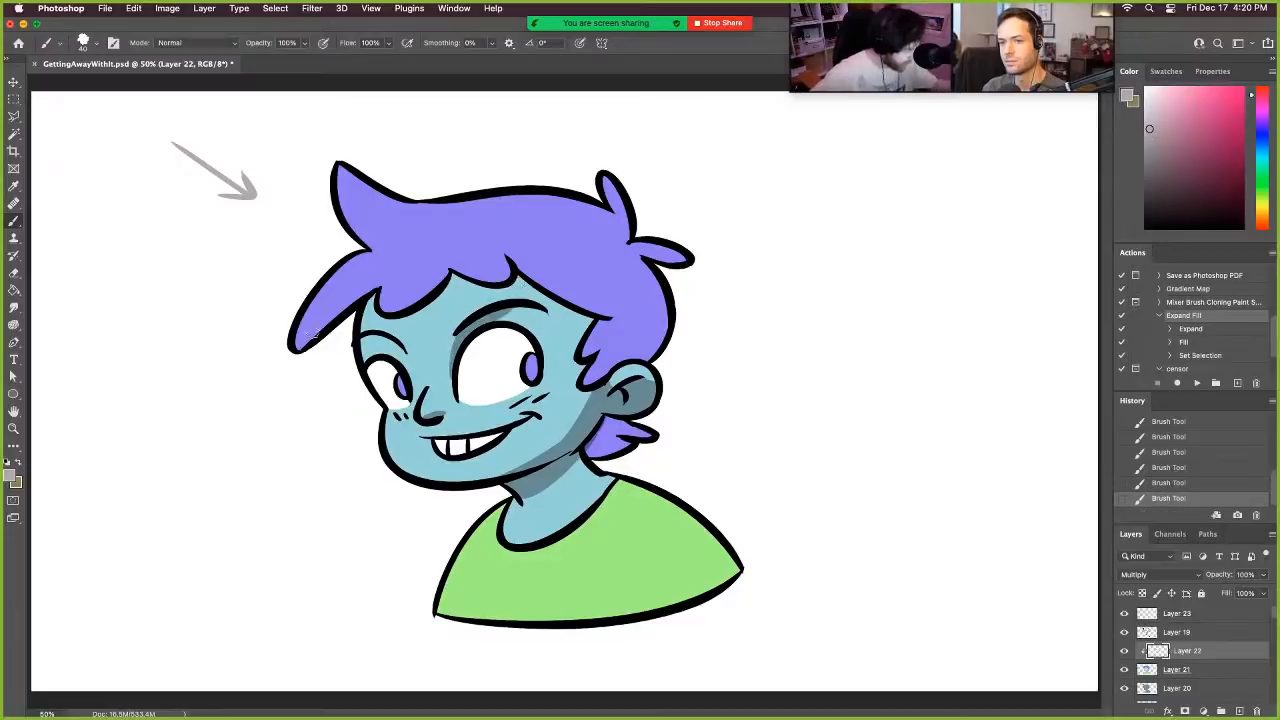
# - Shade the undersides of the fringe locks and the back of the hair above the ear, undoing unwanted strokes
pyautogui.moveTo(302, 345)
pyautogui.mouseDown()
pyautogui.moveTo(389, 270)
pyautogui.moveTo(396, 281)
pyautogui.moveTo(457, 256)
pyautogui.mouseUp()
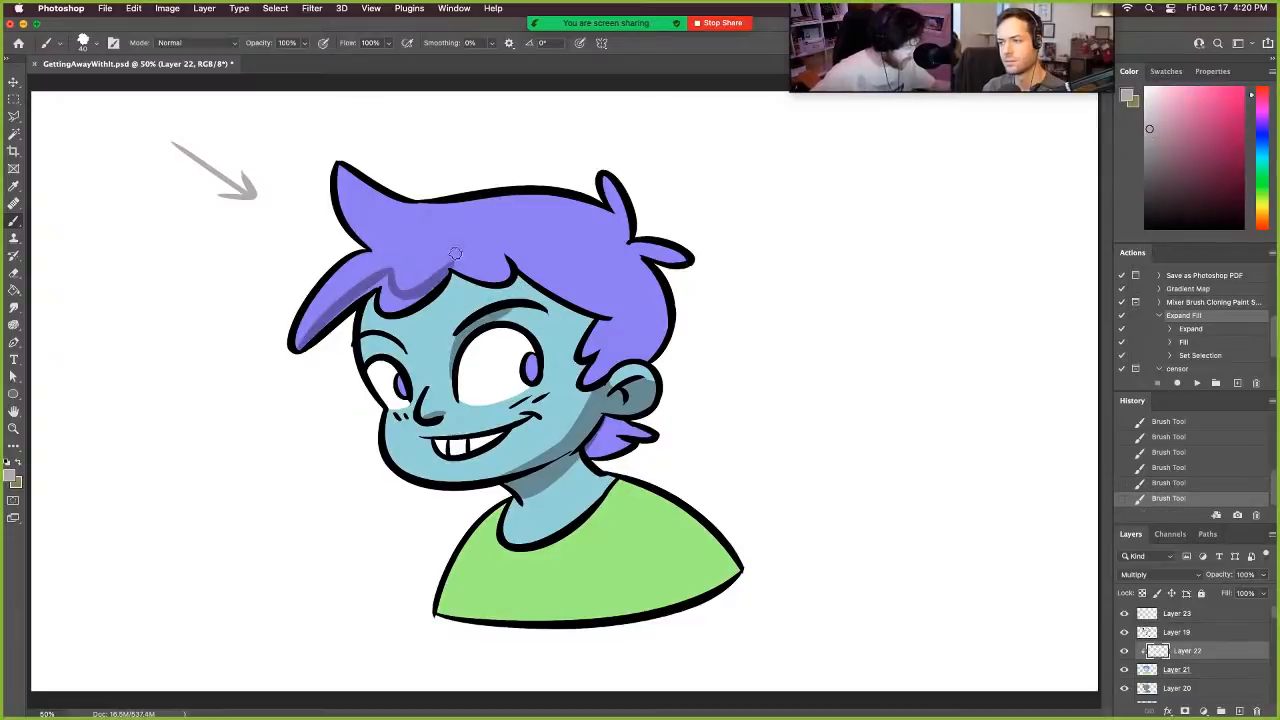
pyautogui.press('super+z')
pyautogui.moveTo(376, 287)
pyautogui.mouseDown()
pyautogui.moveTo(319, 335)
pyautogui.moveTo(377, 286)
pyautogui.moveTo(456, 262)
pyautogui.mouseUp()
pyautogui.press('super+z')
pyautogui.moveTo(416, 307)
pyautogui.mouseDown()
pyautogui.moveTo(454, 260)
pyautogui.moveTo(504, 256)
pyautogui.mouseUp()
pyautogui.press('super+z')
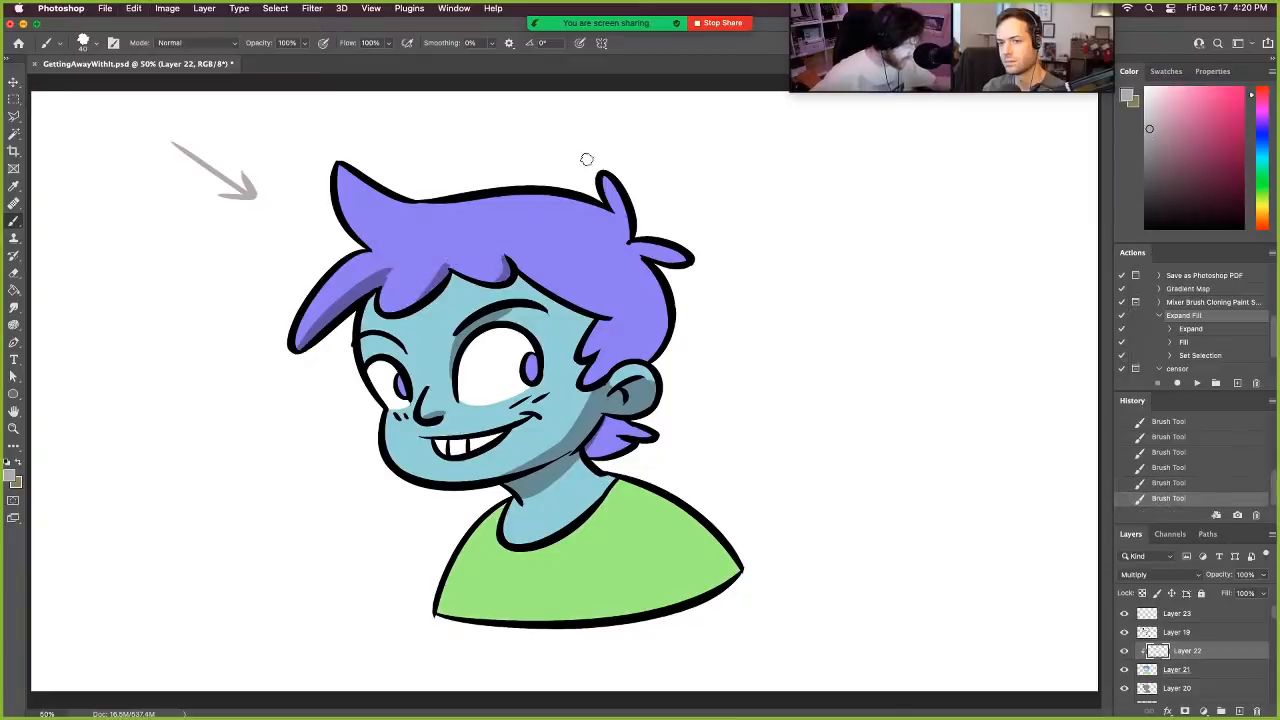
pyautogui.moveTo(608, 366)
pyautogui.mouseDown()
pyautogui.moveTo(645, 310)
pyautogui.moveTo(600, 360)
pyautogui.moveTo(655, 322)
pyautogui.moveTo(642, 354)
pyautogui.moveTo(664, 356)
pyautogui.moveTo(603, 383)
pyautogui.mouseUp()
# - Shade the far side of the shirt, neck and nape hair, and clean up the shadow near the collar with the Eraser
pyautogui.moveTo(616, 487)
pyautogui.mouseDown()
pyautogui.moveTo(559, 667)
pyautogui.moveTo(650, 542)
pyautogui.moveTo(615, 615)
pyautogui.moveTo(640, 493)
pyautogui.moveTo(656, 503)
pyautogui.moveTo(645, 578)
pyautogui.moveTo(632, 571)
pyautogui.moveTo(636, 608)
pyautogui.moveTo(683, 497)
pyautogui.moveTo(694, 506)
pyautogui.moveTo(672, 585)
pyautogui.moveTo(685, 599)
pyautogui.moveTo(715, 521)
pyautogui.moveTo(710, 585)
pyautogui.moveTo(743, 549)
pyautogui.mouseUp()
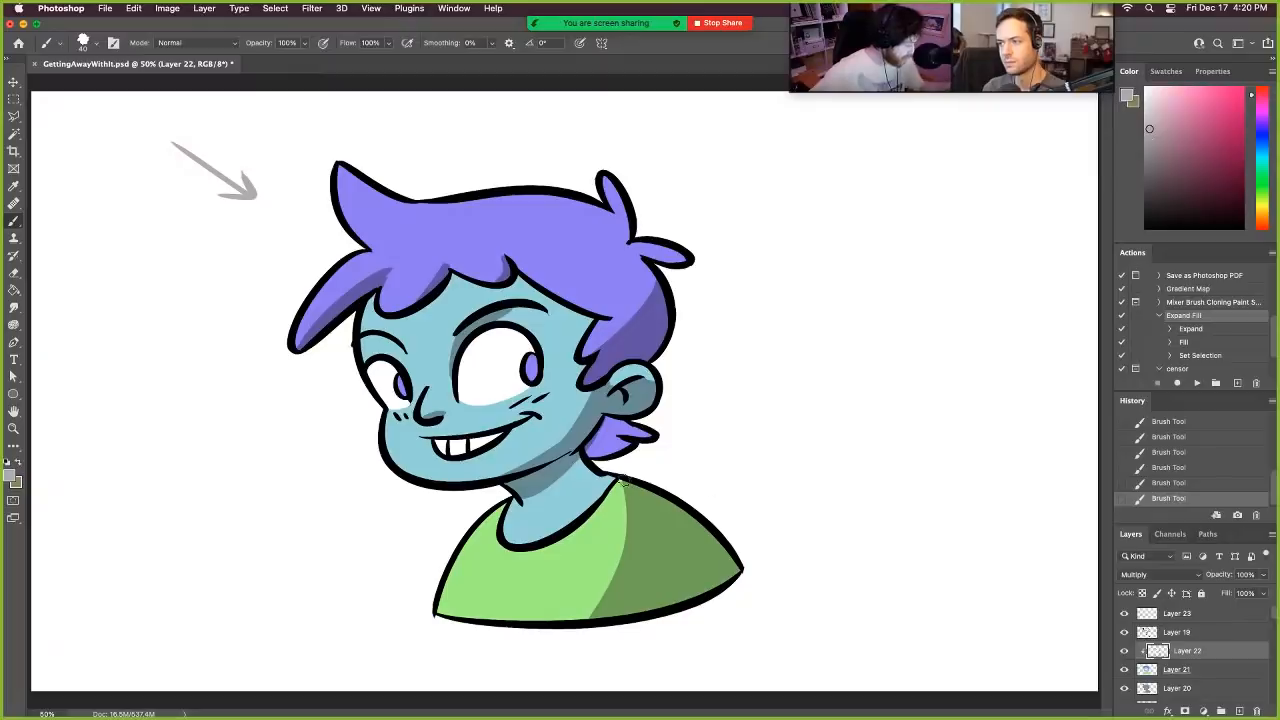
pyautogui.moveTo(585, 455)
pyautogui.mouseDown()
pyautogui.moveTo(615, 482)
pyautogui.moveTo(608, 421)
pyautogui.moveTo(640, 436)
pyautogui.moveTo(576, 614)
pyautogui.moveTo(601, 482)
pyautogui.moveTo(618, 488)
pyautogui.moveTo(624, 586)
pyautogui.mouseUp()
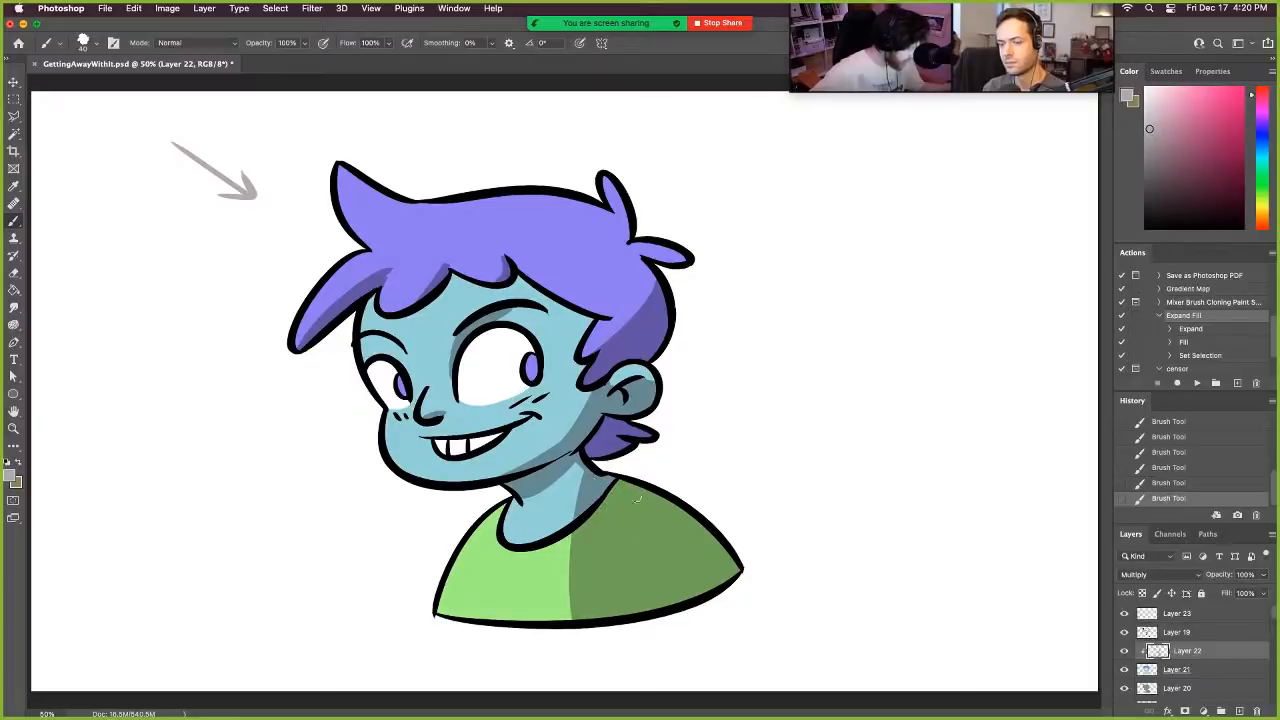
pyautogui.moveTo(592, 468); pyautogui.dragTo(552, 644)
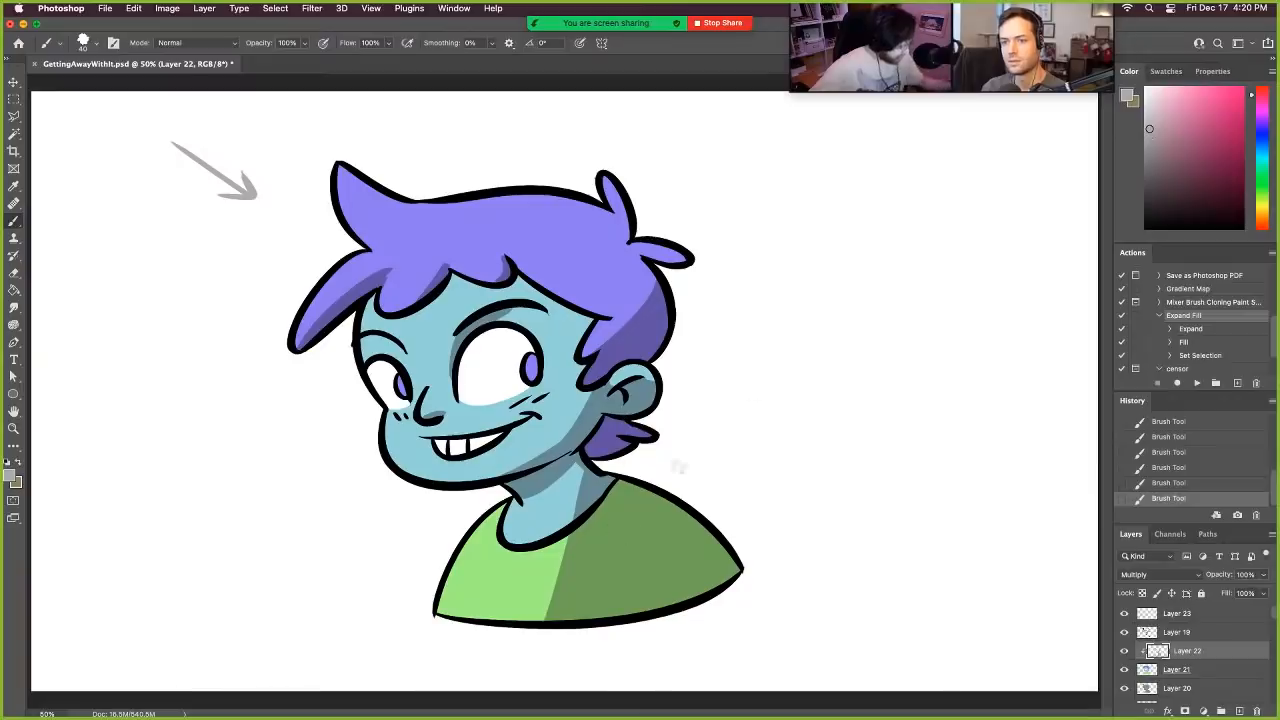
pyautogui.moveTo(562, 544); pyautogui.dragTo(604, 505)
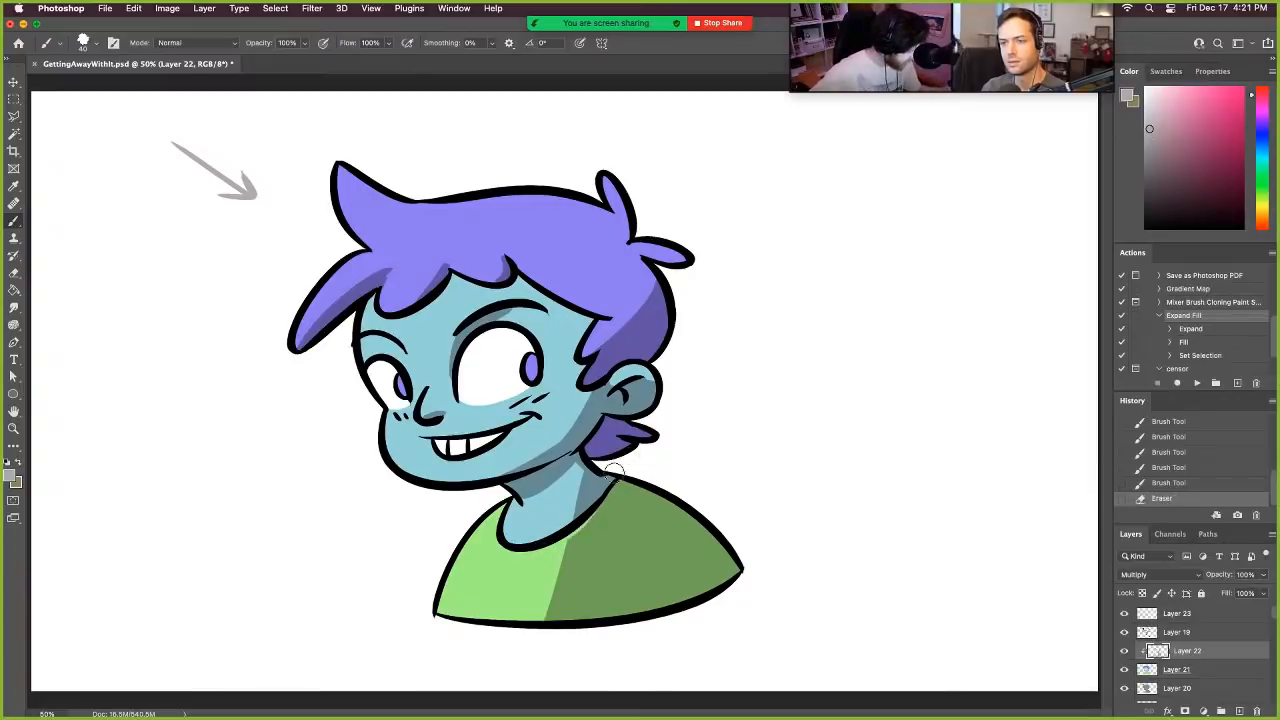
# - Clean up the shadow edges along the neck and collar and on the fringe lock with the Eraser, undoing unwanted strokes
pyautogui.press('super+z')
pyautogui.moveTo(562, 547); pyautogui.dragTo(613, 496)
pyautogui.press('super+z')
pyautogui.press('super+shift+z')
pyautogui.press('super+z')
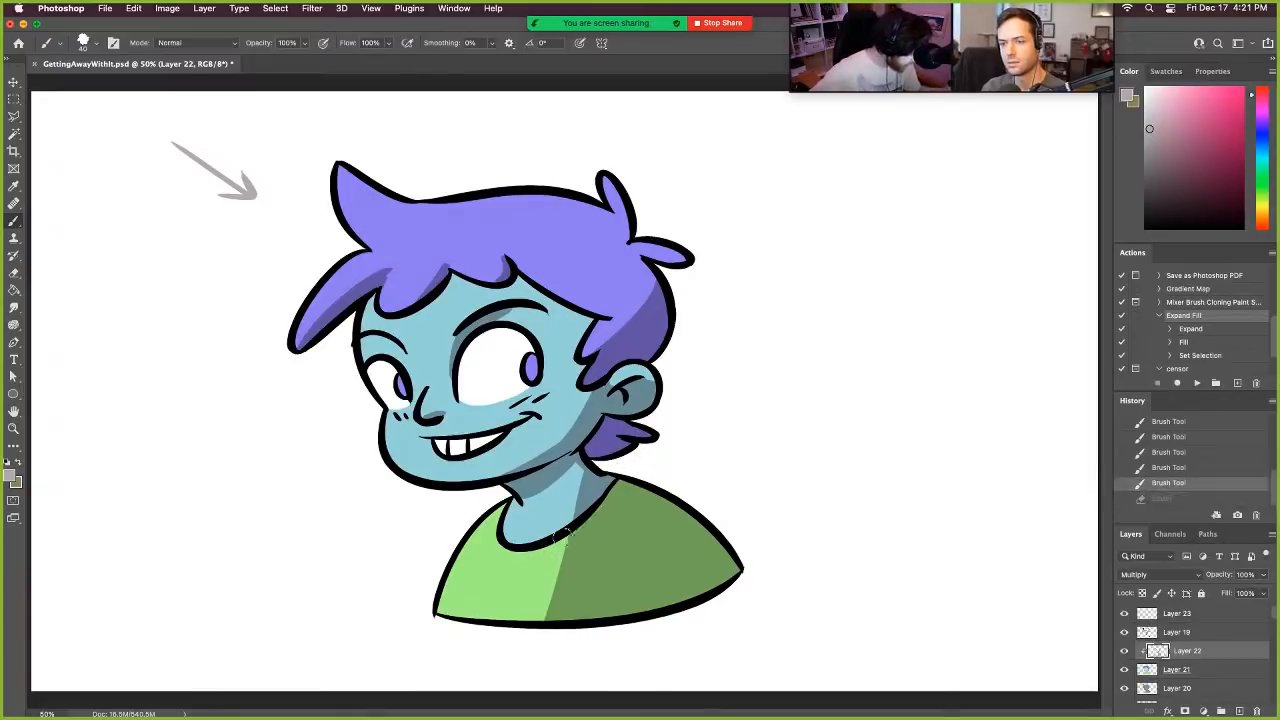
pyautogui.press('super+shift+z')
pyautogui.press('super+z')
pyautogui.moveTo(548, 543); pyautogui.dragTo(606, 500)
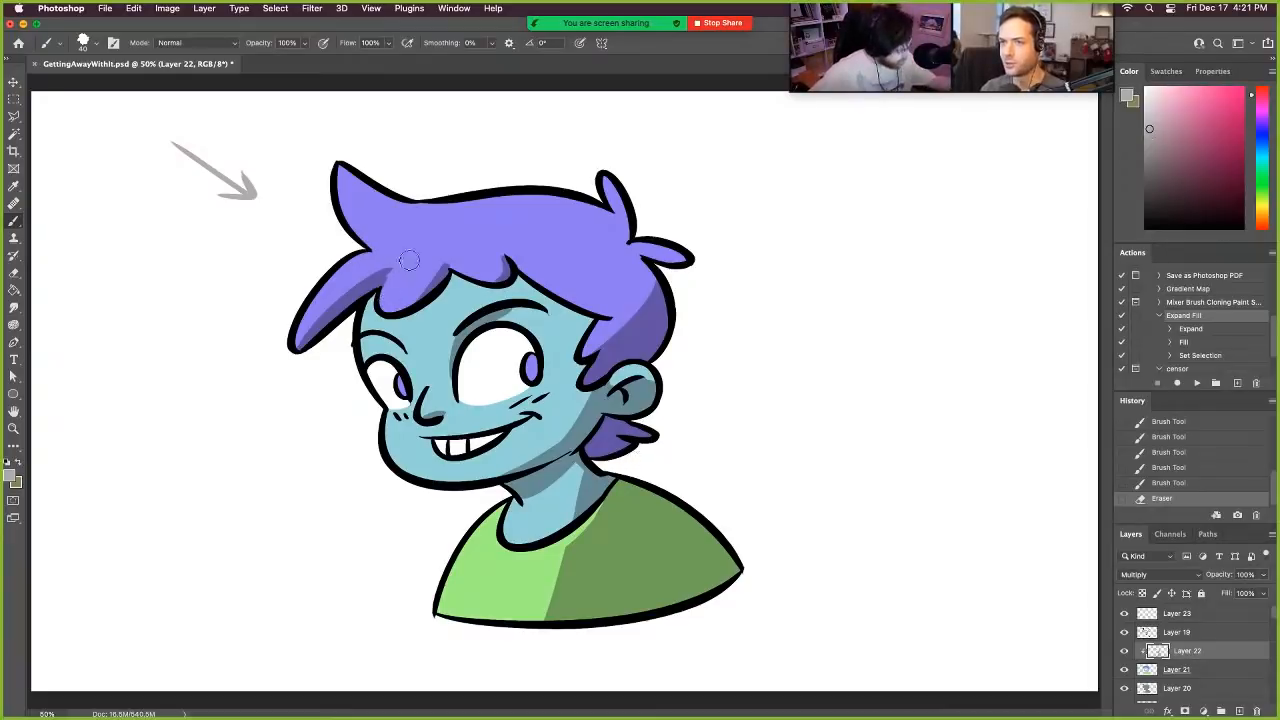
pyautogui.moveTo(407, 261); pyautogui.dragTo(391, 286)
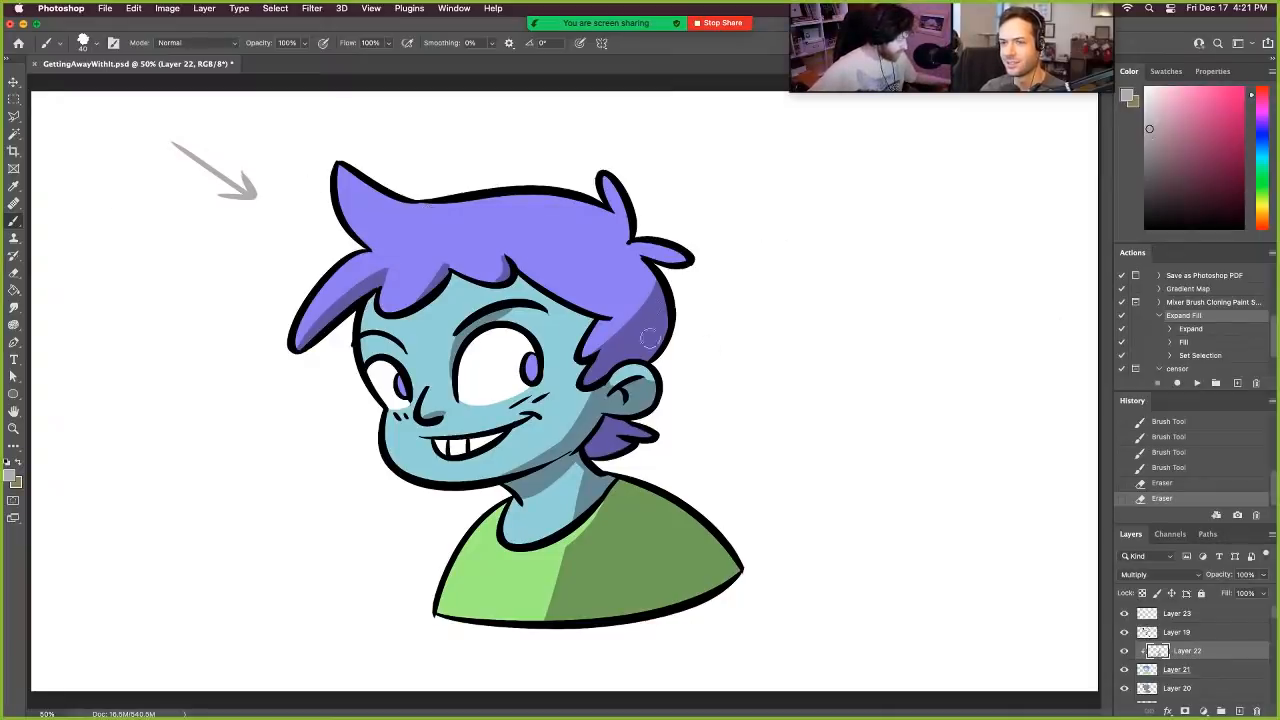
# - Add a new layer above Layer 19, set its blending mode to Multiply and choose a mid grey painting colour
pyautogui.click(1214, 632)
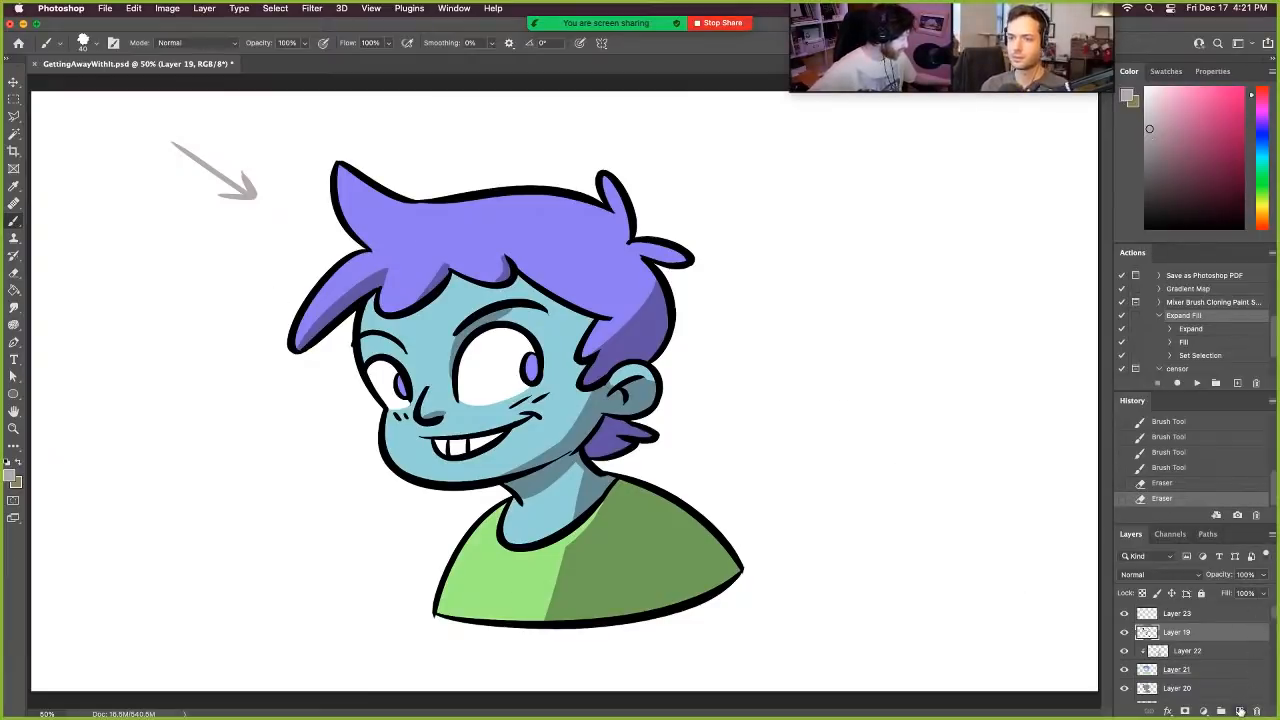
pyautogui.click(1240, 710)
pyautogui.press('x')
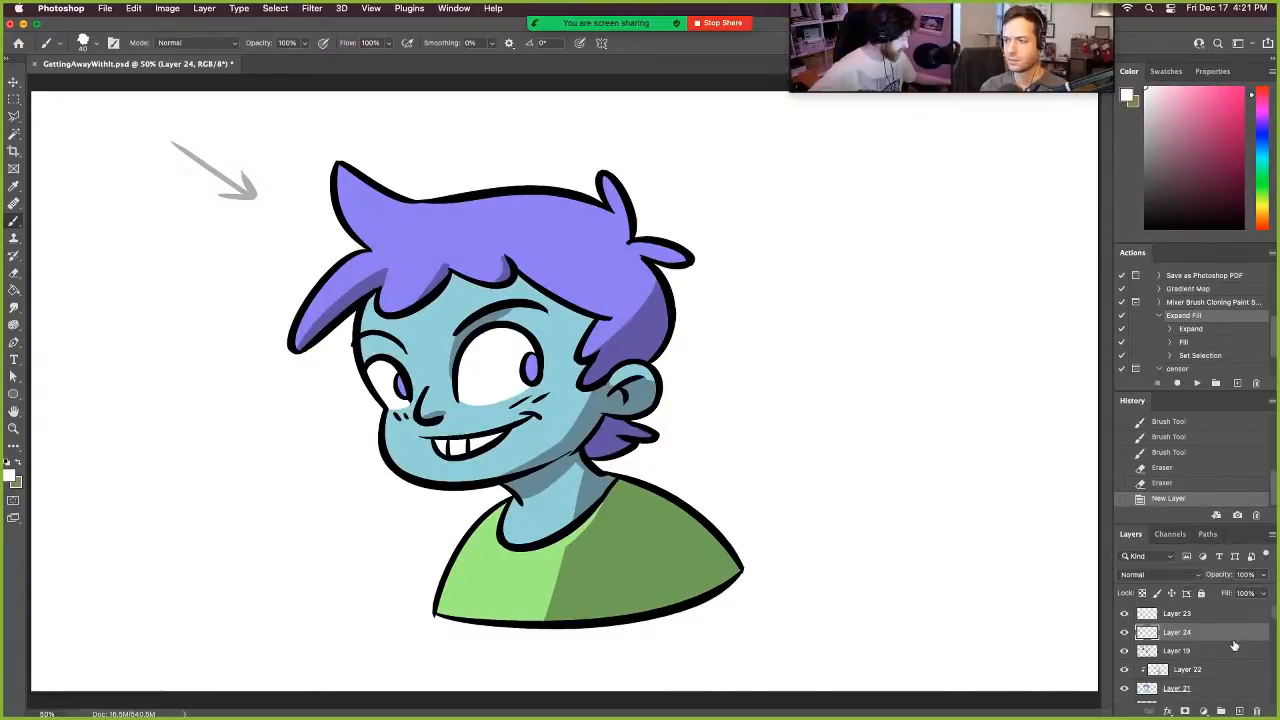
pyautogui.click(1190, 574)
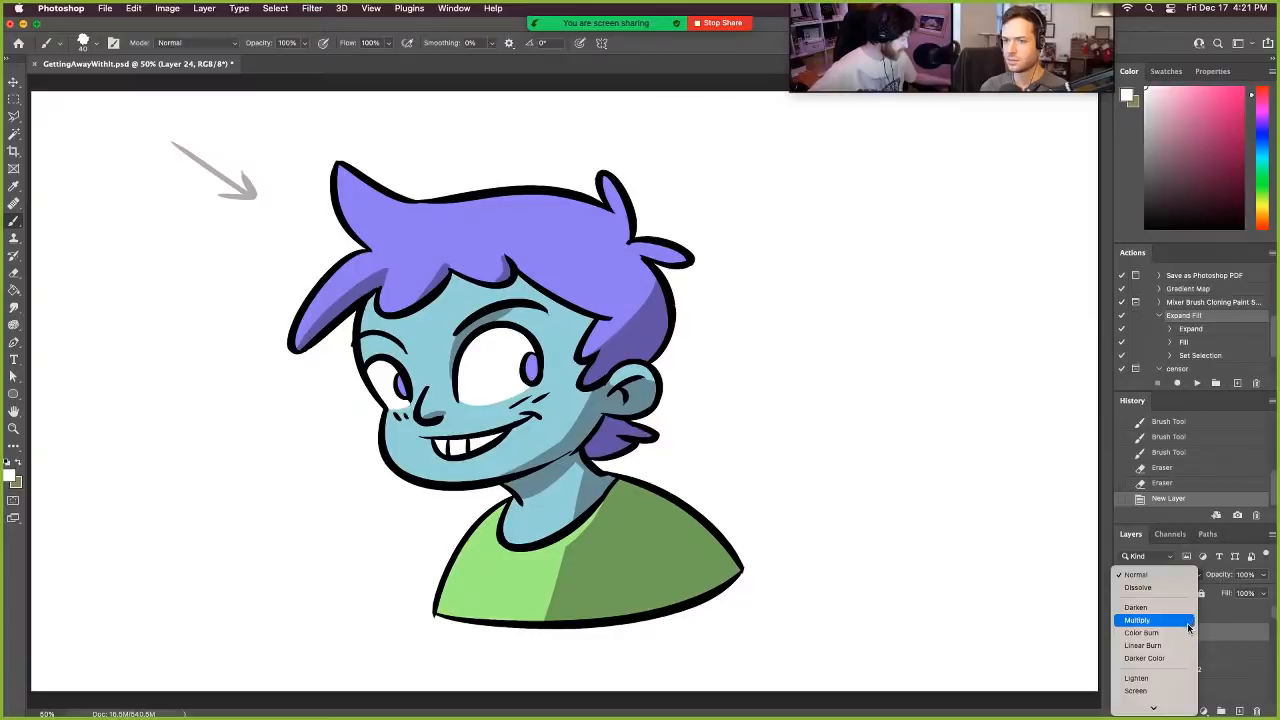
pyautogui.click(1189, 621)
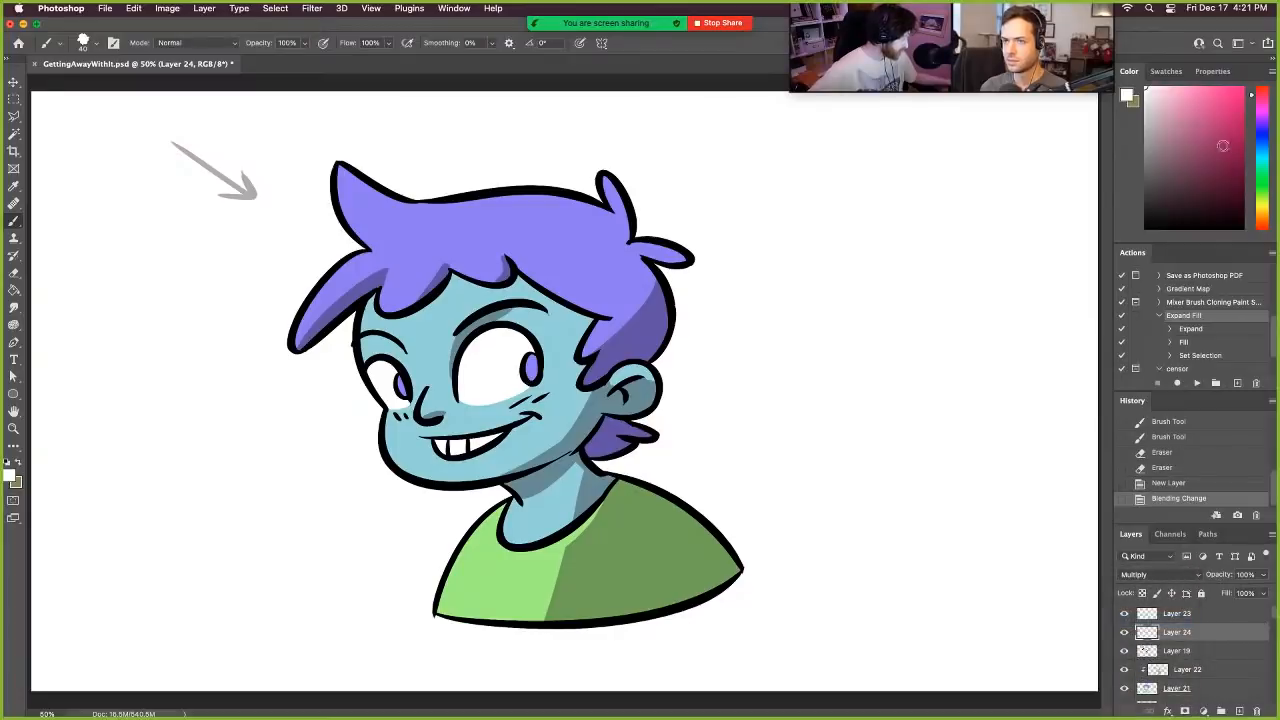
pyautogui.click(1160, 123)
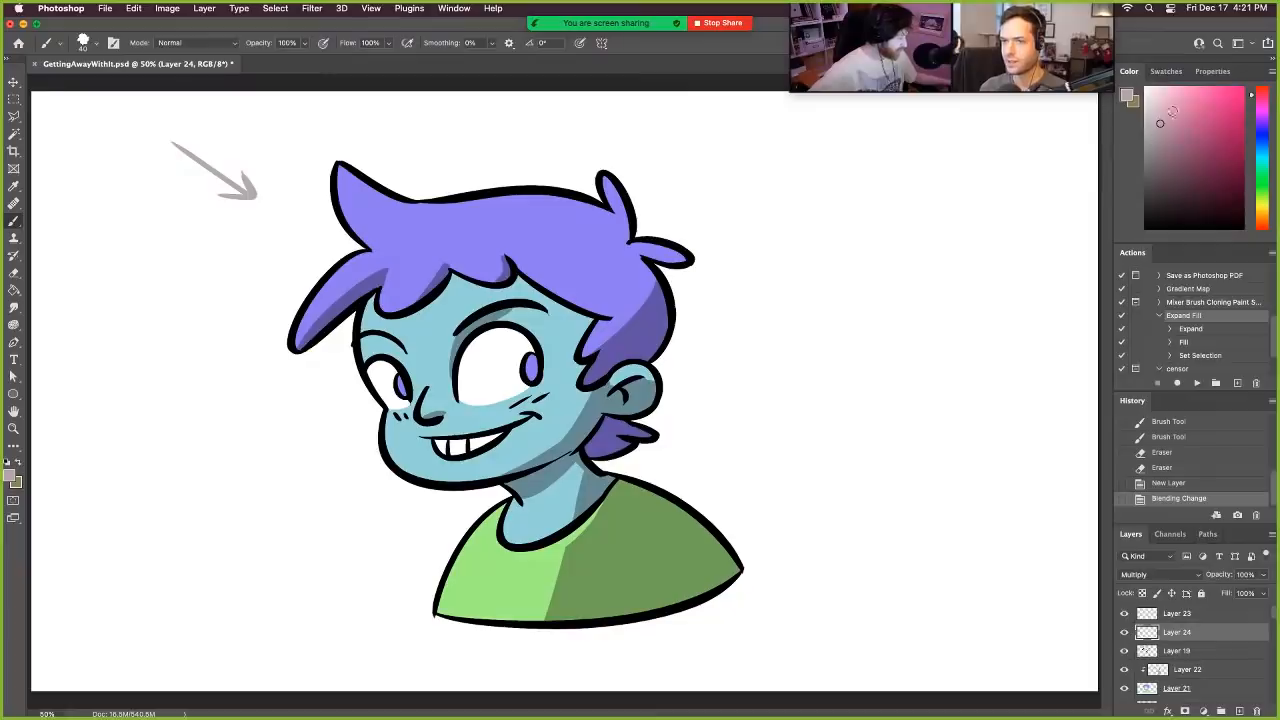
pyautogui.click(1150, 132)
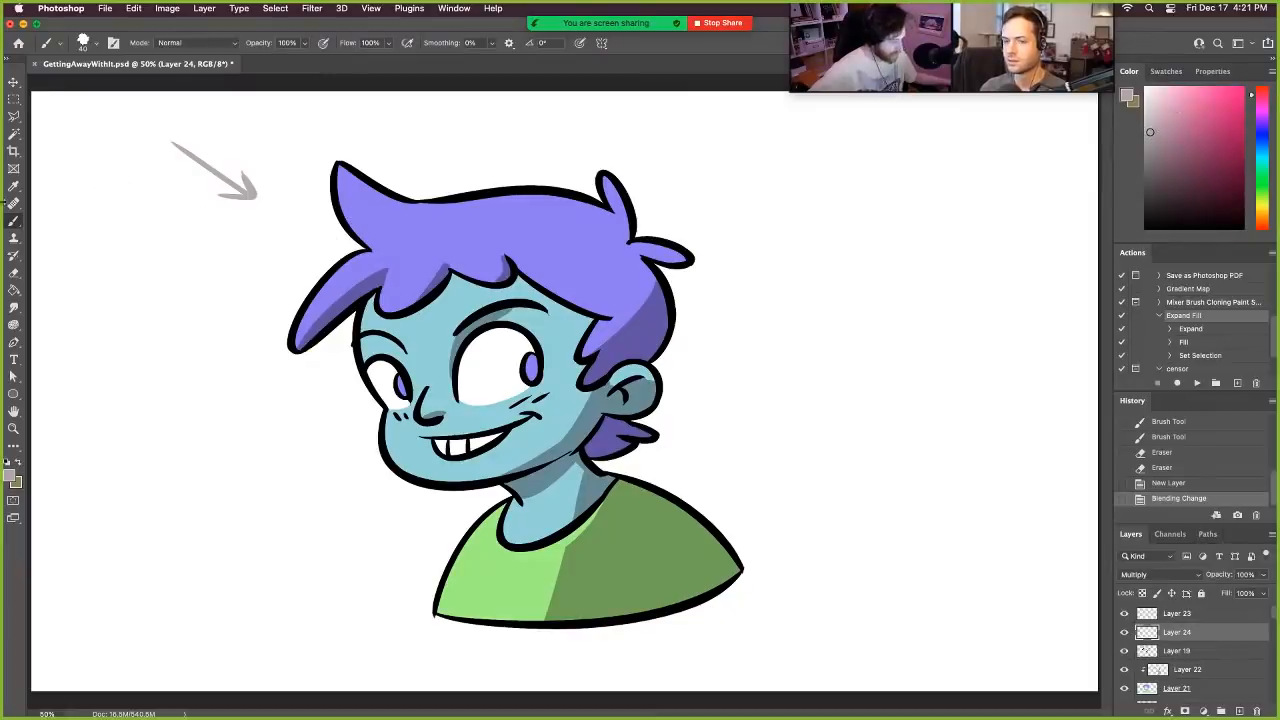
# - Paint deeper shadows under the chin and on the nape hair, and place Layer 24 beneath Layer 19 as a clipping mask
pyautogui.moveTo(556, 456); pyautogui.dragTo(508, 492)
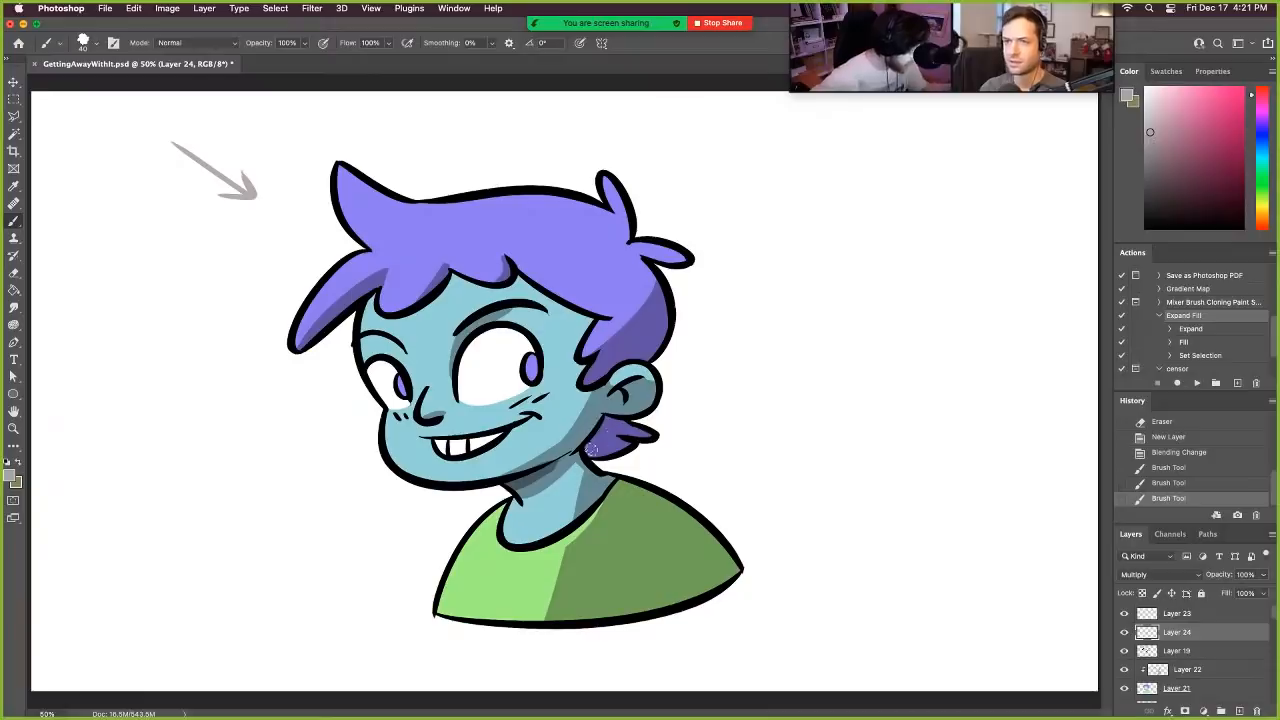
pyautogui.moveTo(596, 432)
pyautogui.mouseDown()
pyautogui.moveTo(590, 448)
pyautogui.moveTo(630, 440)
pyautogui.moveTo(622, 426)
pyautogui.mouseUp()
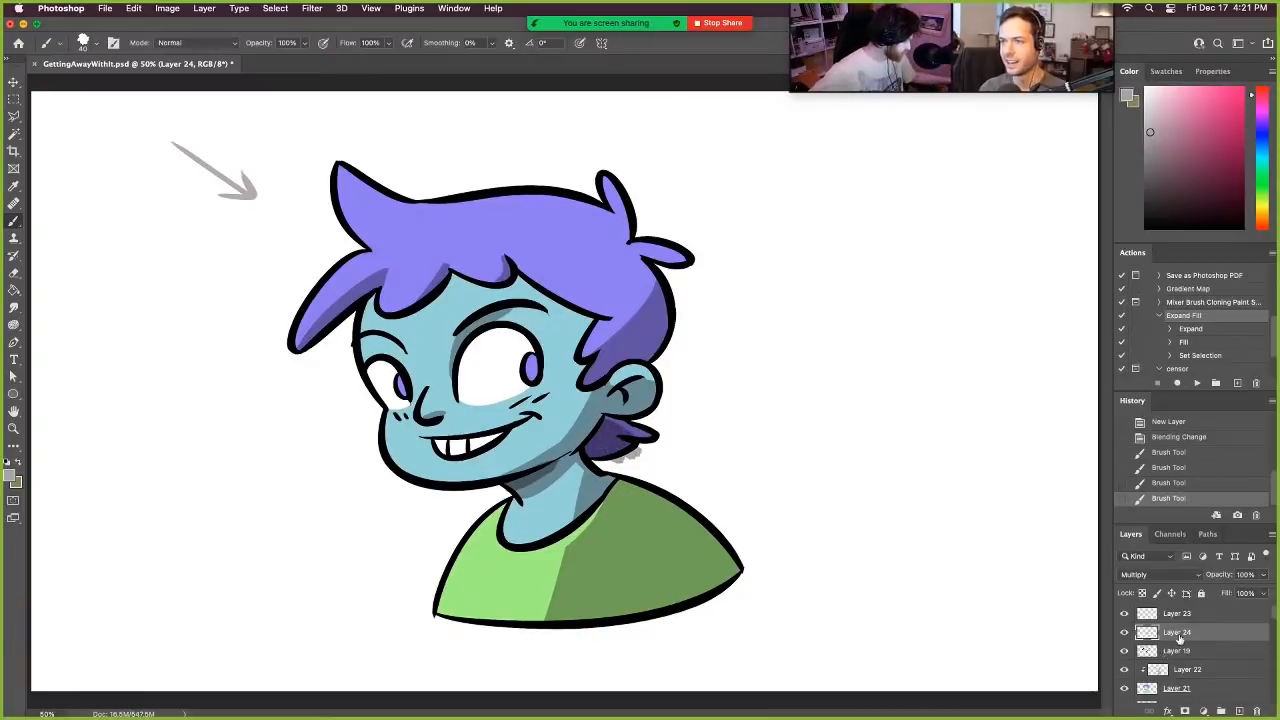
pyautogui.moveTo(1180, 650)
pyautogui.mouseDown()
pyautogui.moveTo(1184, 660)
pyautogui.moveTo(1182, 641)
pyautogui.mouseUp()
pyautogui.rightClick(1205, 650)
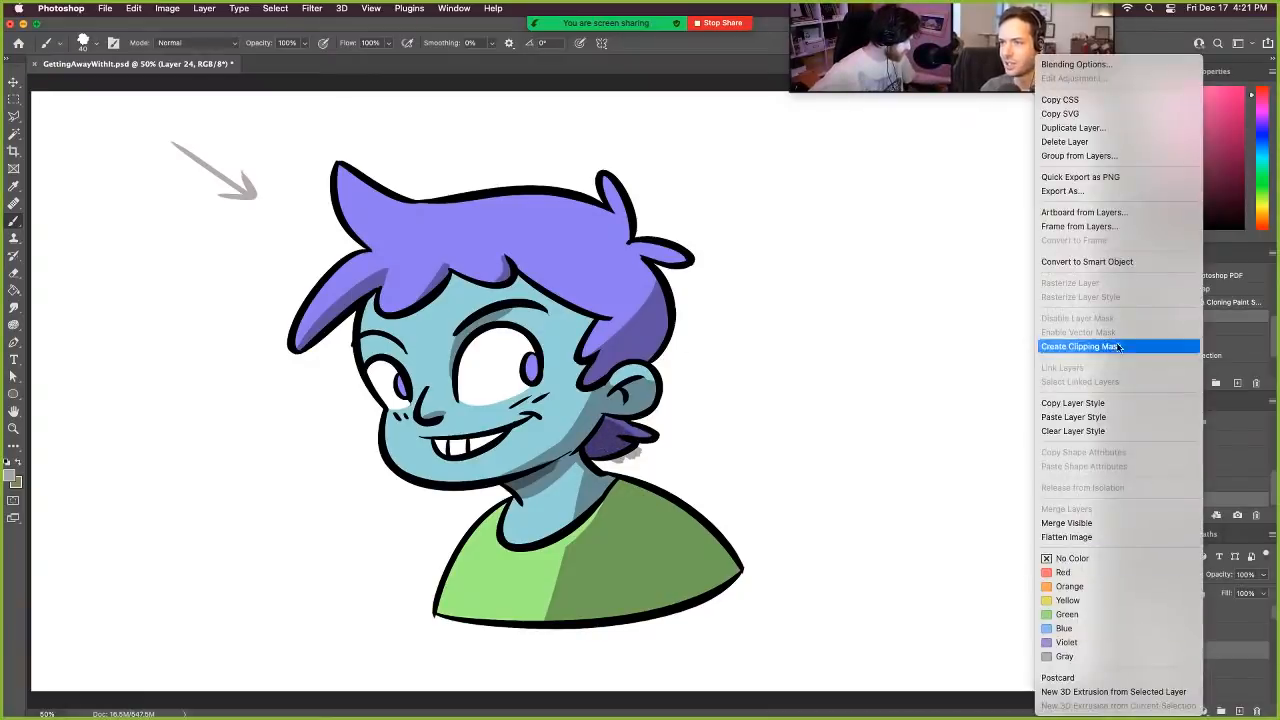
pyautogui.click(1120, 346)
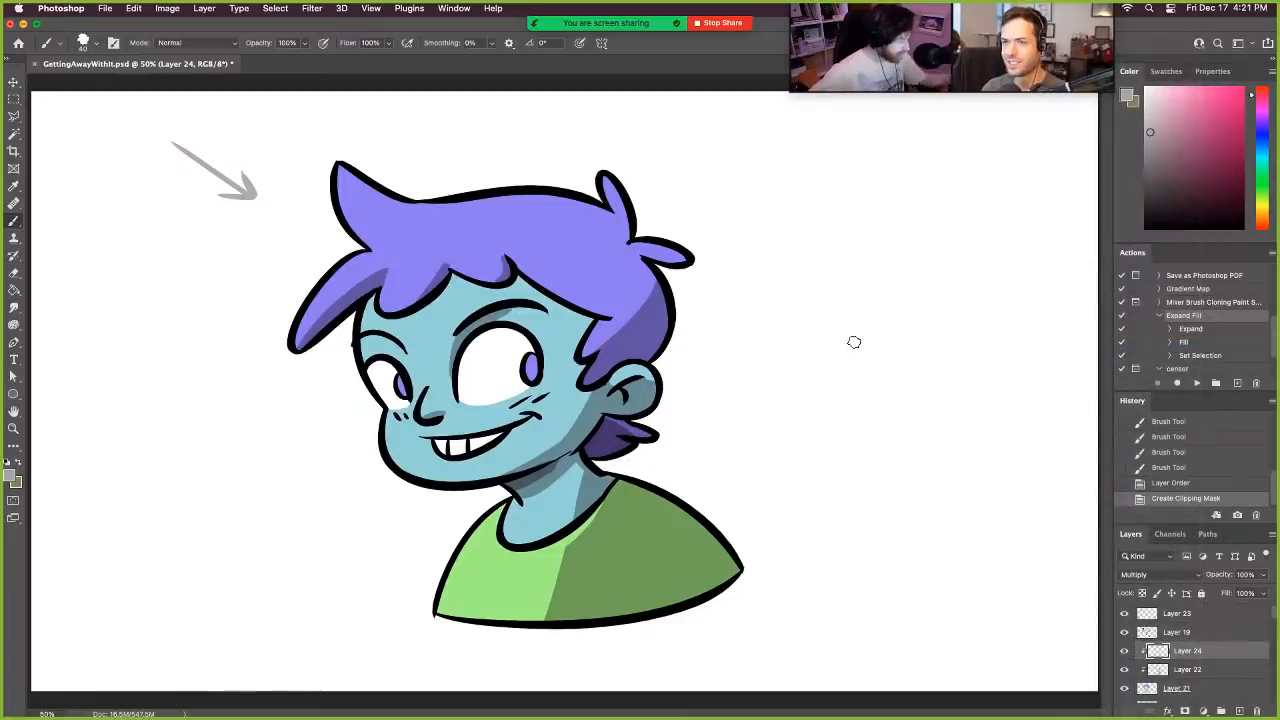
# - Brush deeper shadows onto the back of the hair and the inside of the ear, undoing the unwanted stroke
pyautogui.moveTo(682, 293); pyautogui.dragTo(648, 322)
pyautogui.moveTo(676, 300); pyautogui.dragTo(654, 347)
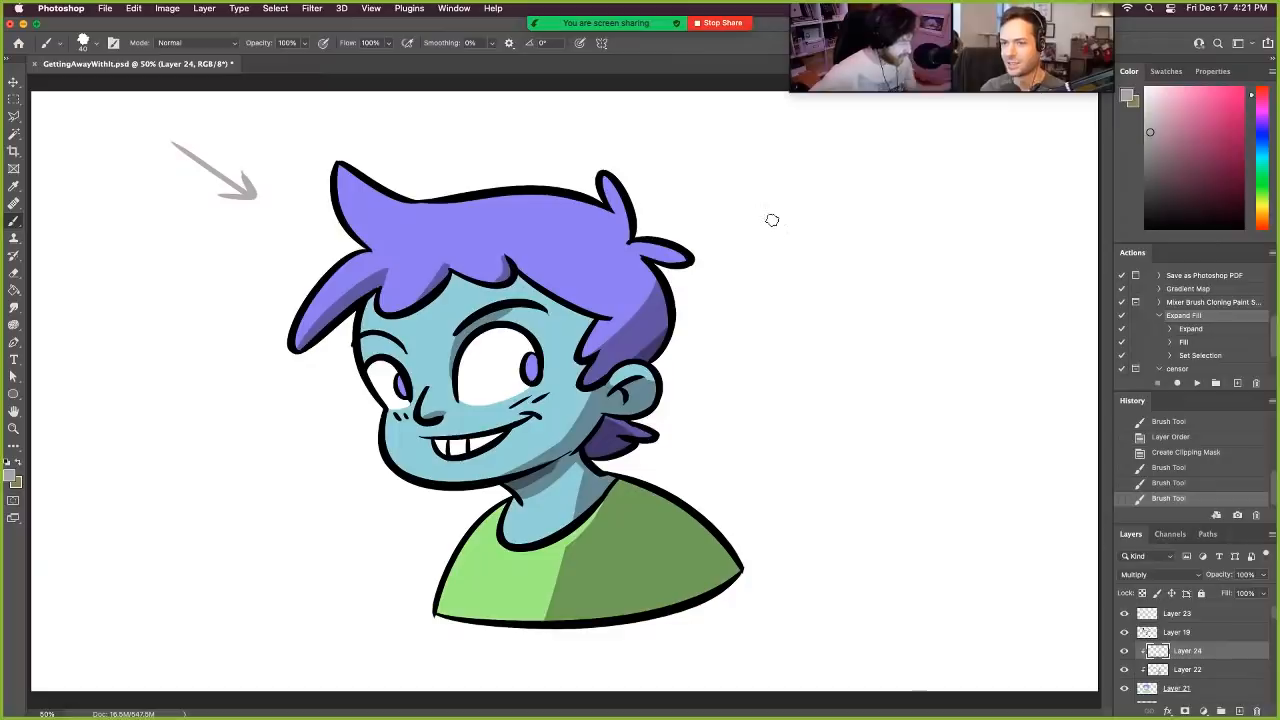
pyautogui.moveTo(612, 400); pyautogui.dragTo(645, 378)
pyautogui.press('super+z')
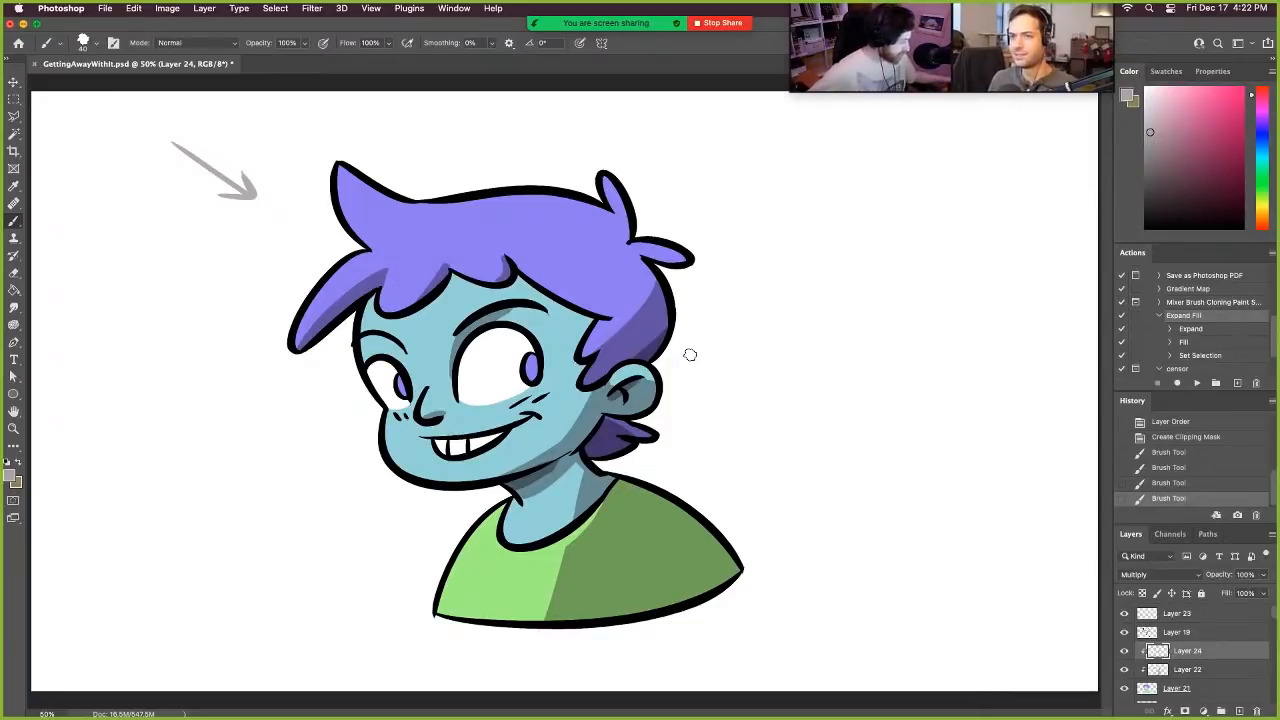
# - Try a Hue/Saturation adjustment with hue +10 and saturation +79 on the entire flat colour layer, Layer 21
pyautogui.scroll(-1, 1198, 646)
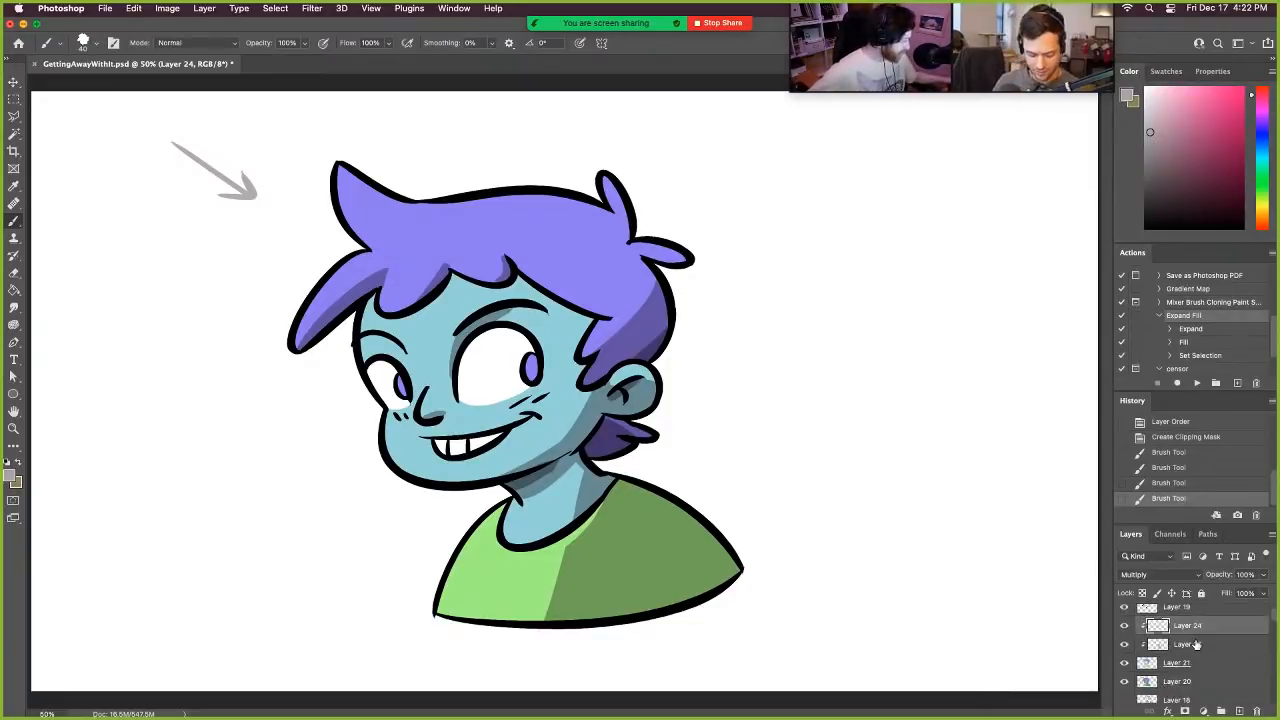
pyautogui.click(1247, 665)
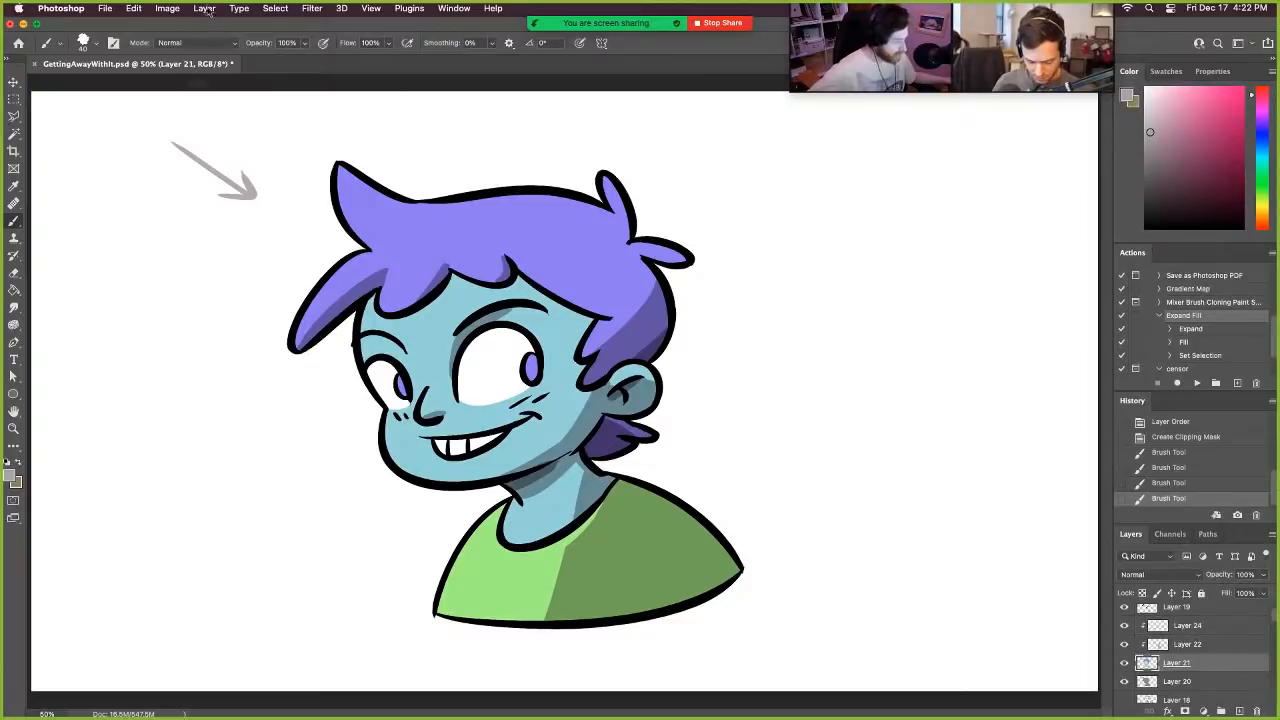
pyautogui.click(168, 9)
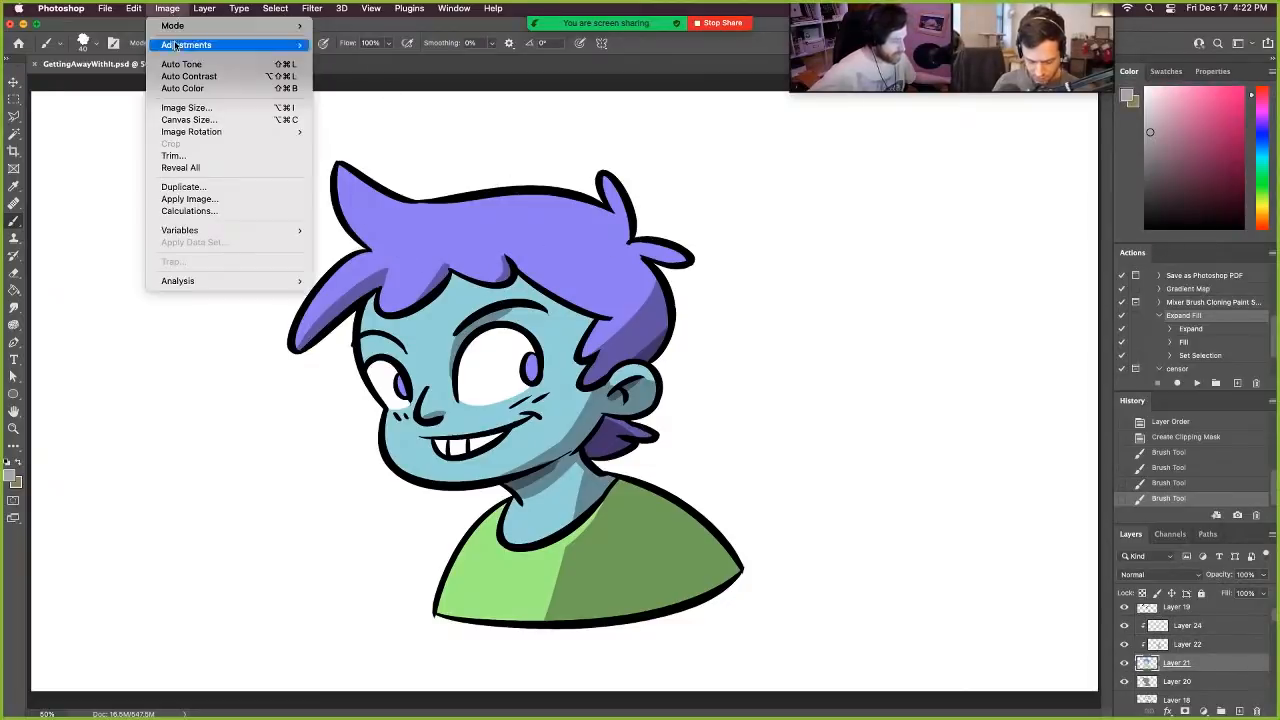
pyautogui.moveTo(180, 45)
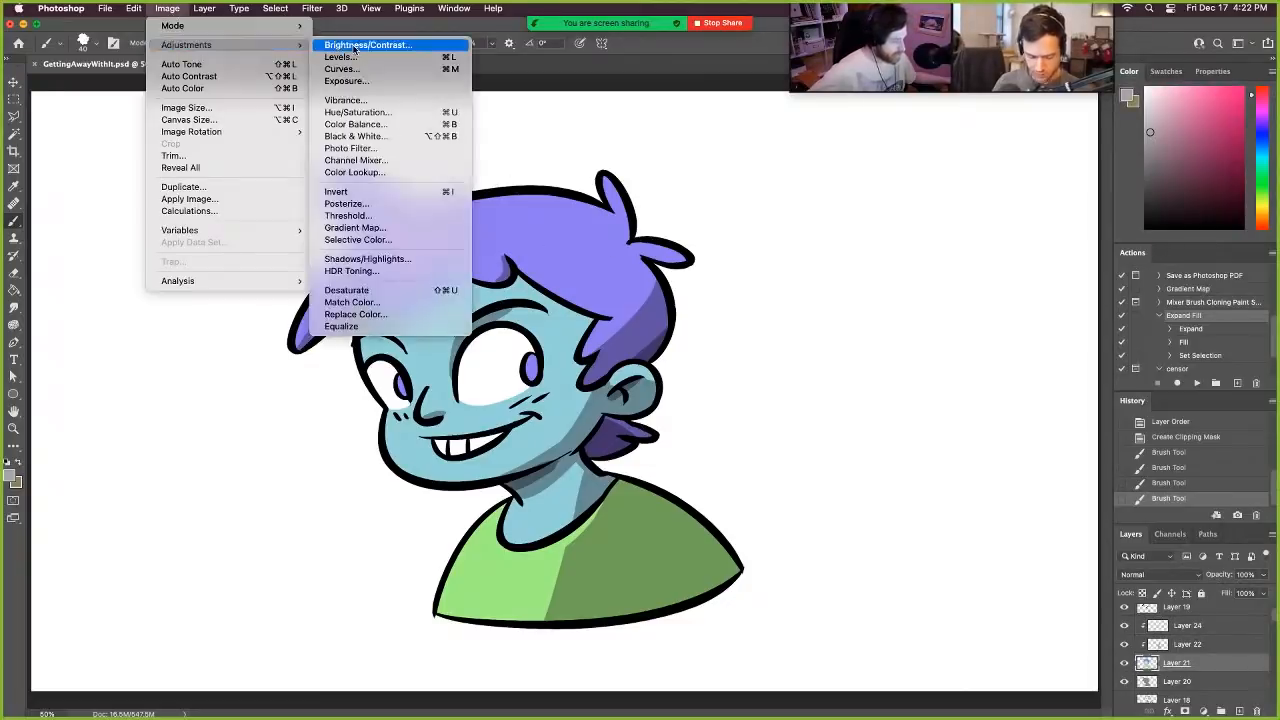
pyautogui.click(396, 116)
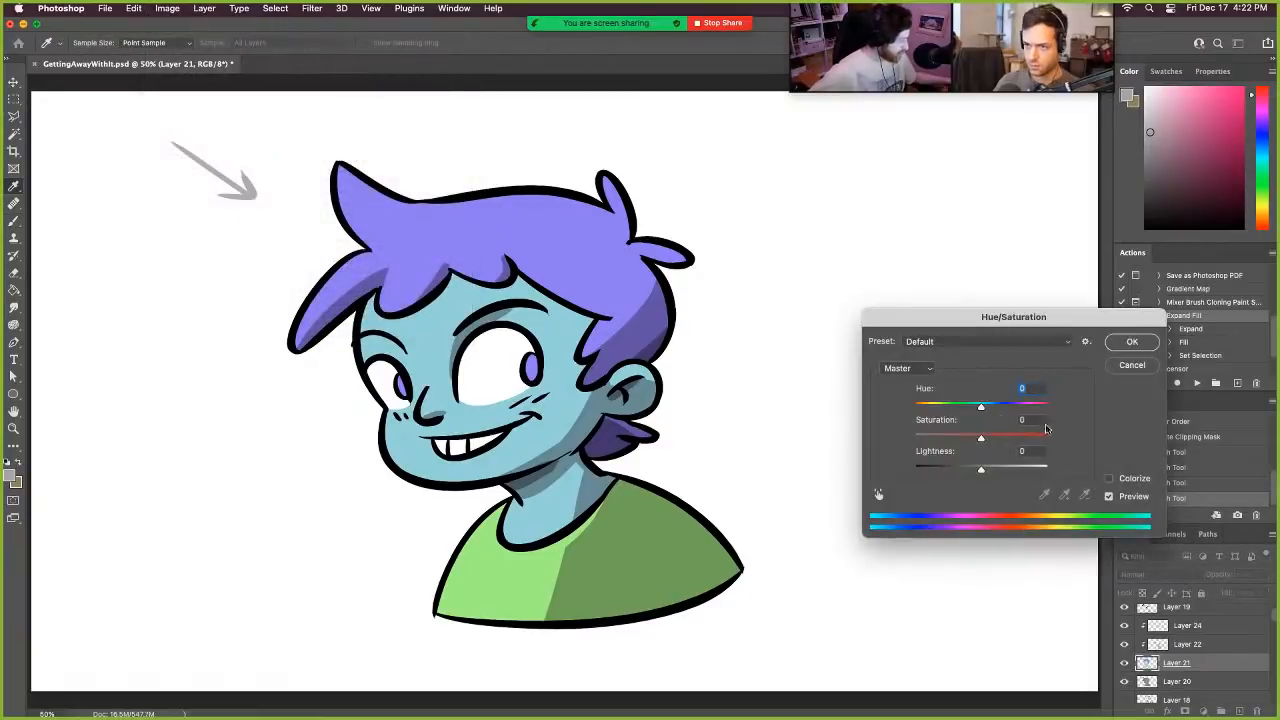
pyautogui.moveTo(982, 443); pyautogui.dragTo(1015, 441)
pyautogui.moveTo(1021, 439); pyautogui.dragTo(1034, 439)
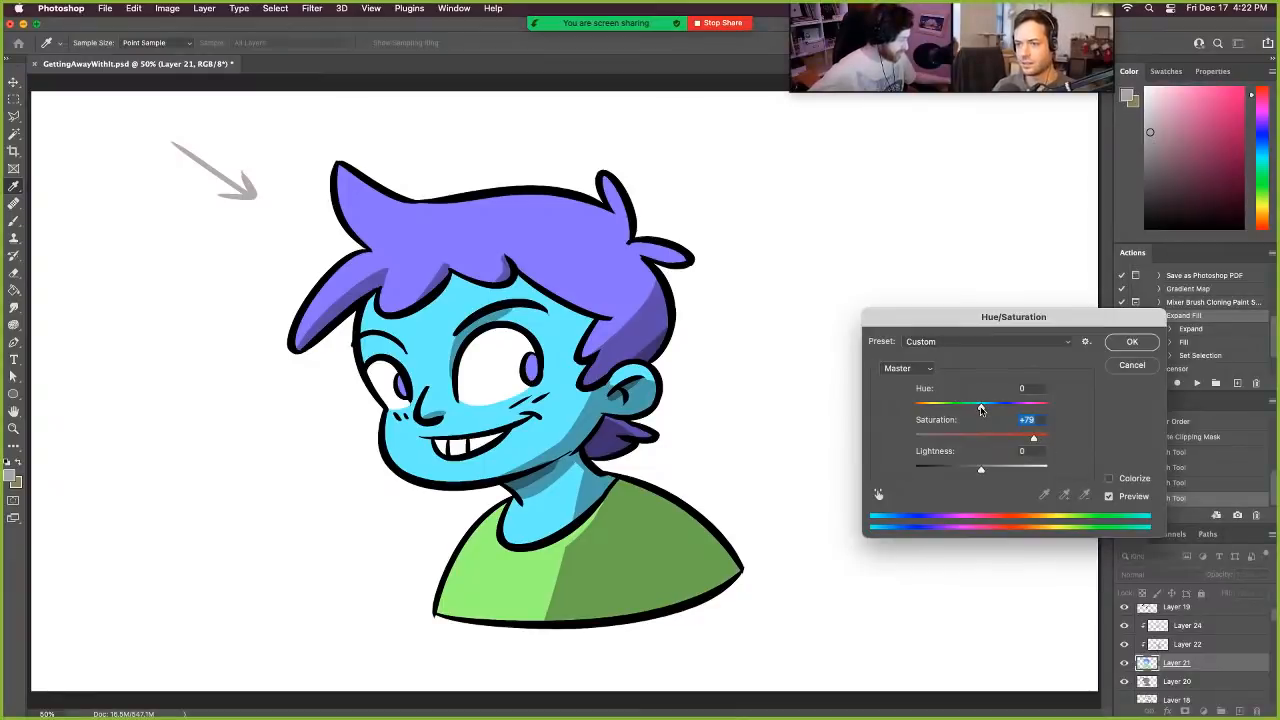
pyautogui.moveTo(983, 408)
pyautogui.mouseDown()
pyautogui.moveTo(1018, 407)
pyautogui.moveTo(926, 404)
pyautogui.moveTo(1009, 397)
pyautogui.moveTo(957, 407)
pyautogui.moveTo(988, 399)
pyautogui.mouseUp()
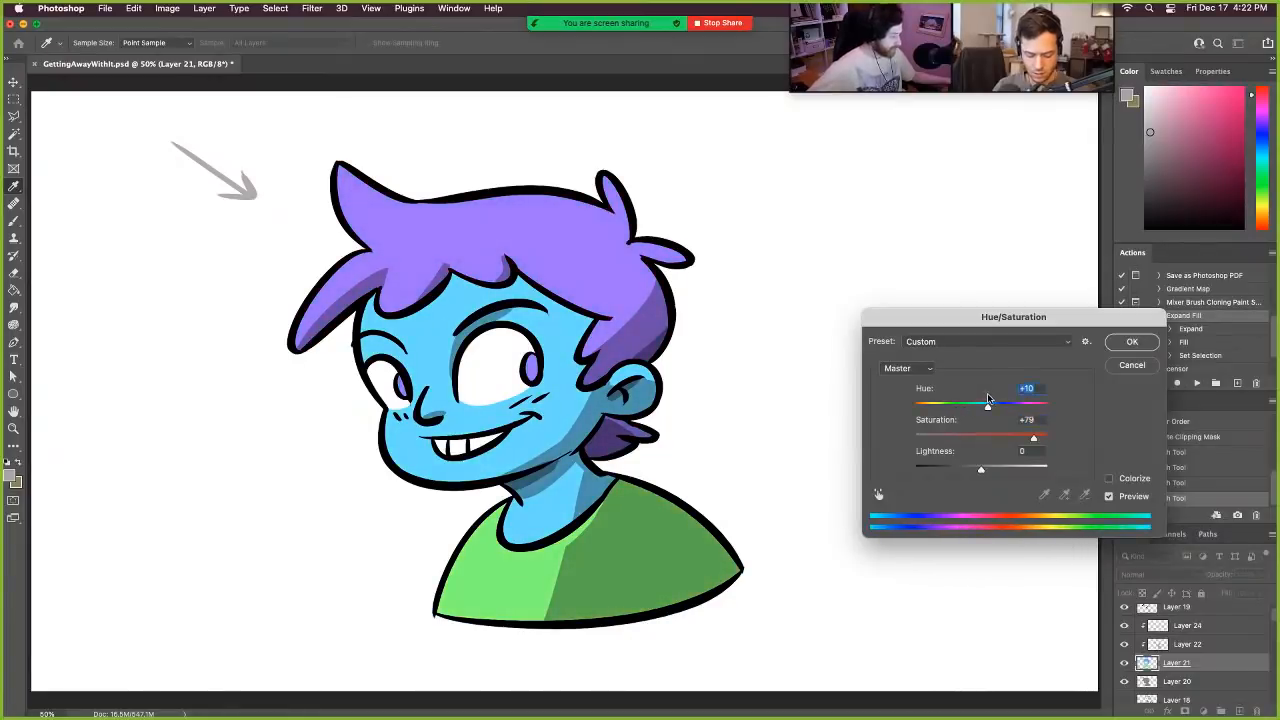
pyautogui.click(1132, 342)
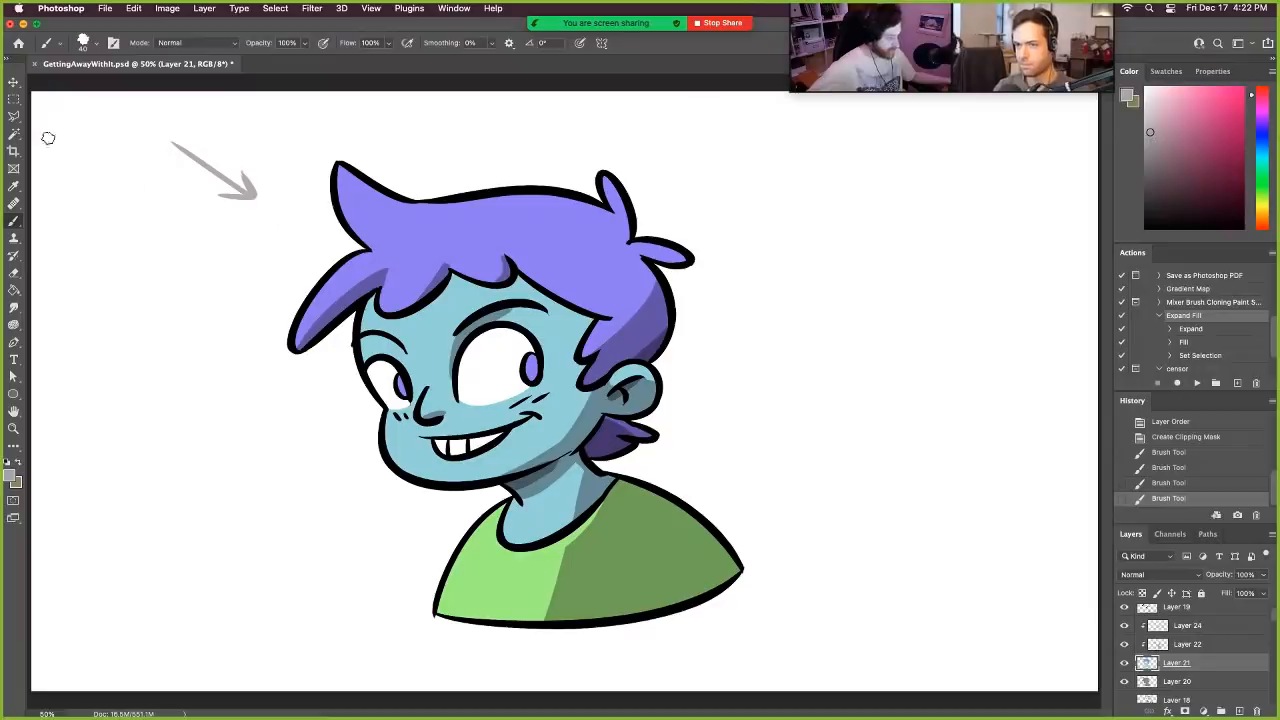
# - Select the hair on Layer 21 with the Magic Wand, recolour it pink with Hue/Saturation at hue +57, saturation +24, lightness -6, and deselect
pyautogui.press('w')
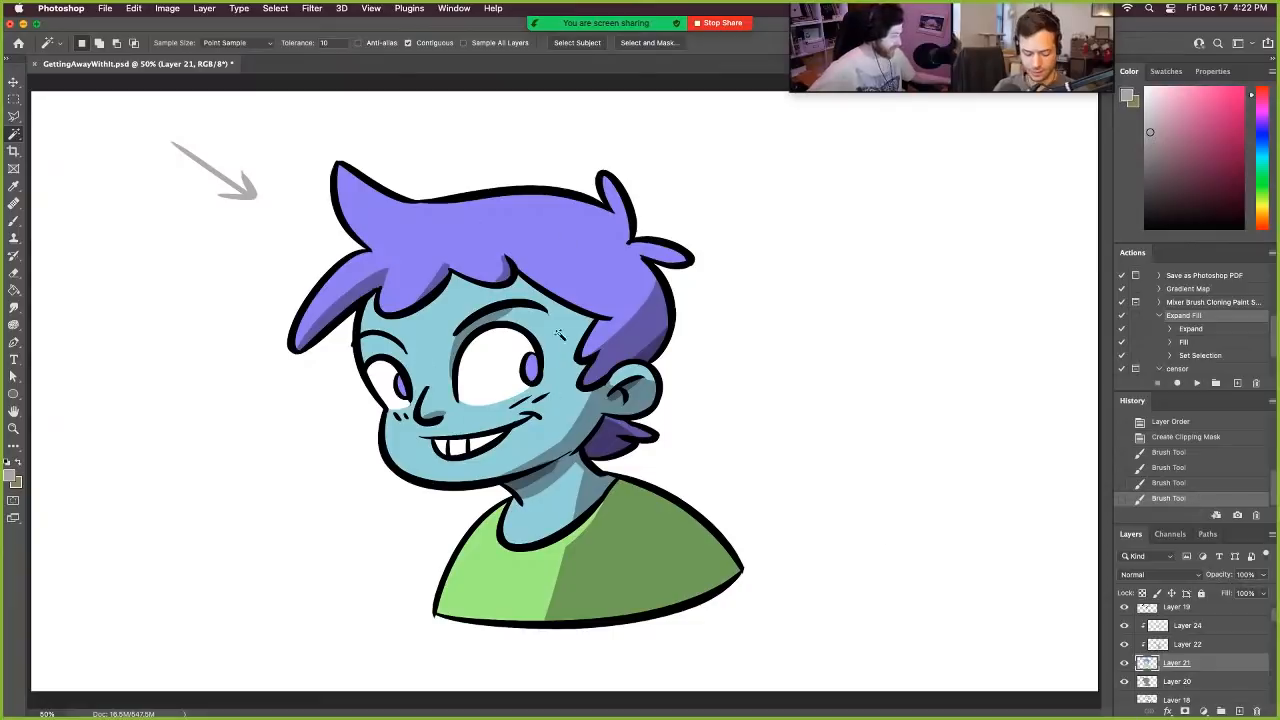
pyautogui.click(583, 256)
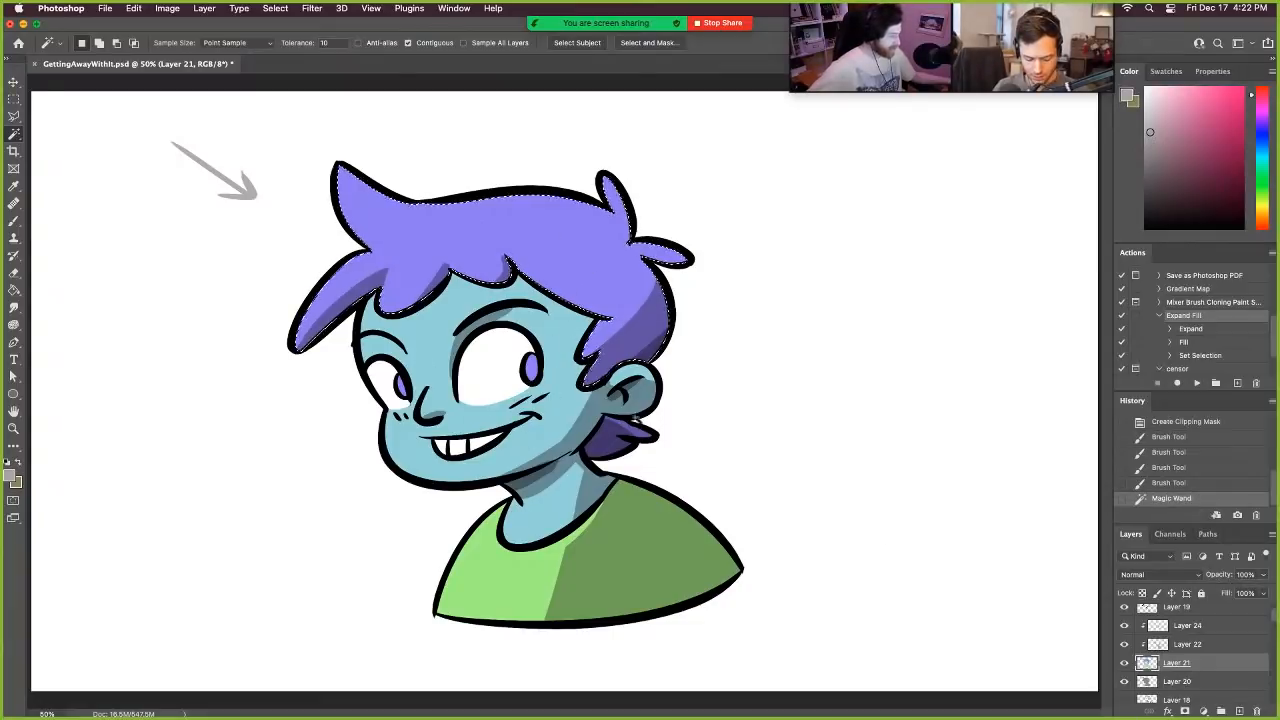
pyautogui.keyDown('shift'); pyautogui.click(608, 446); pyautogui.keyUp('shift')
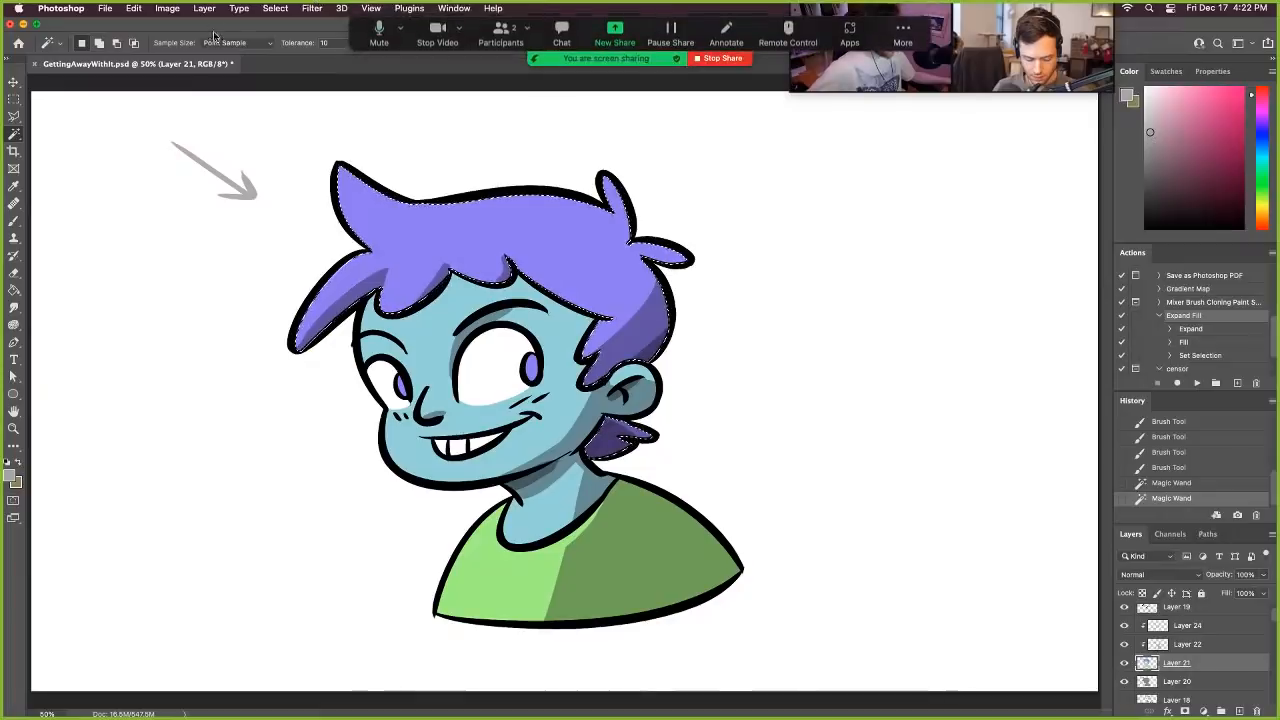
pyautogui.click(167, 8)
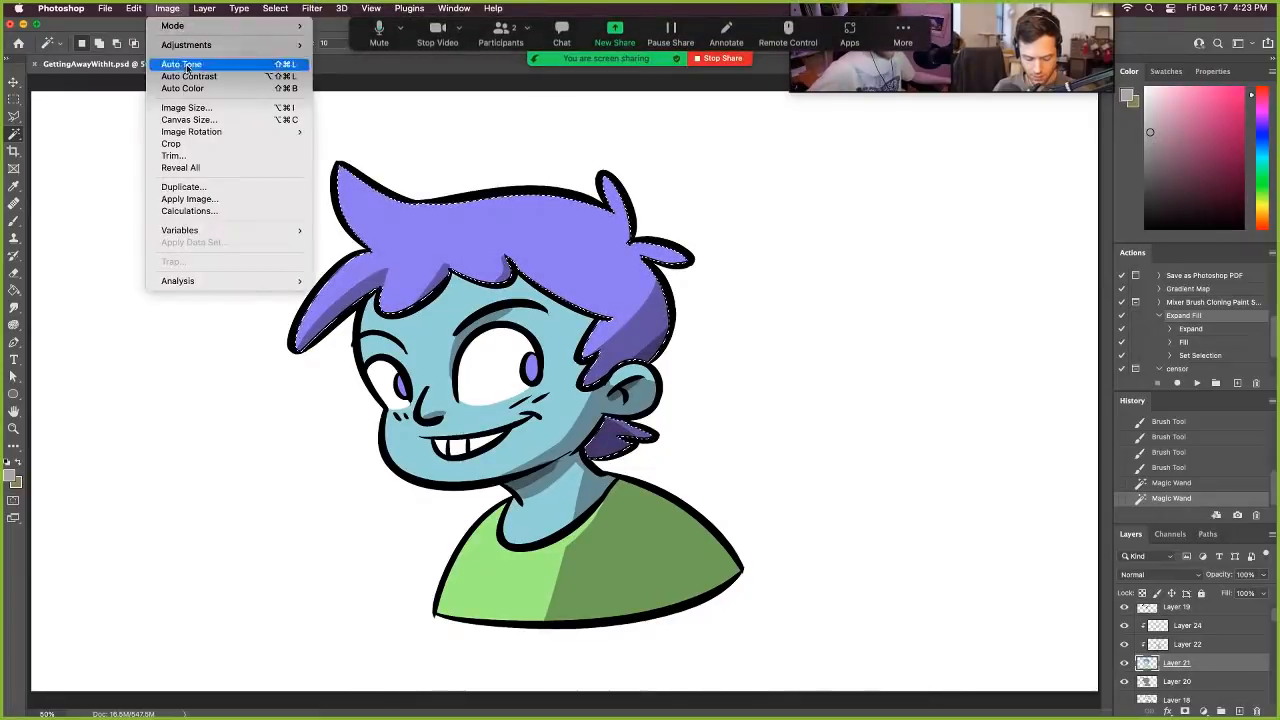
pyautogui.moveTo(224, 47)
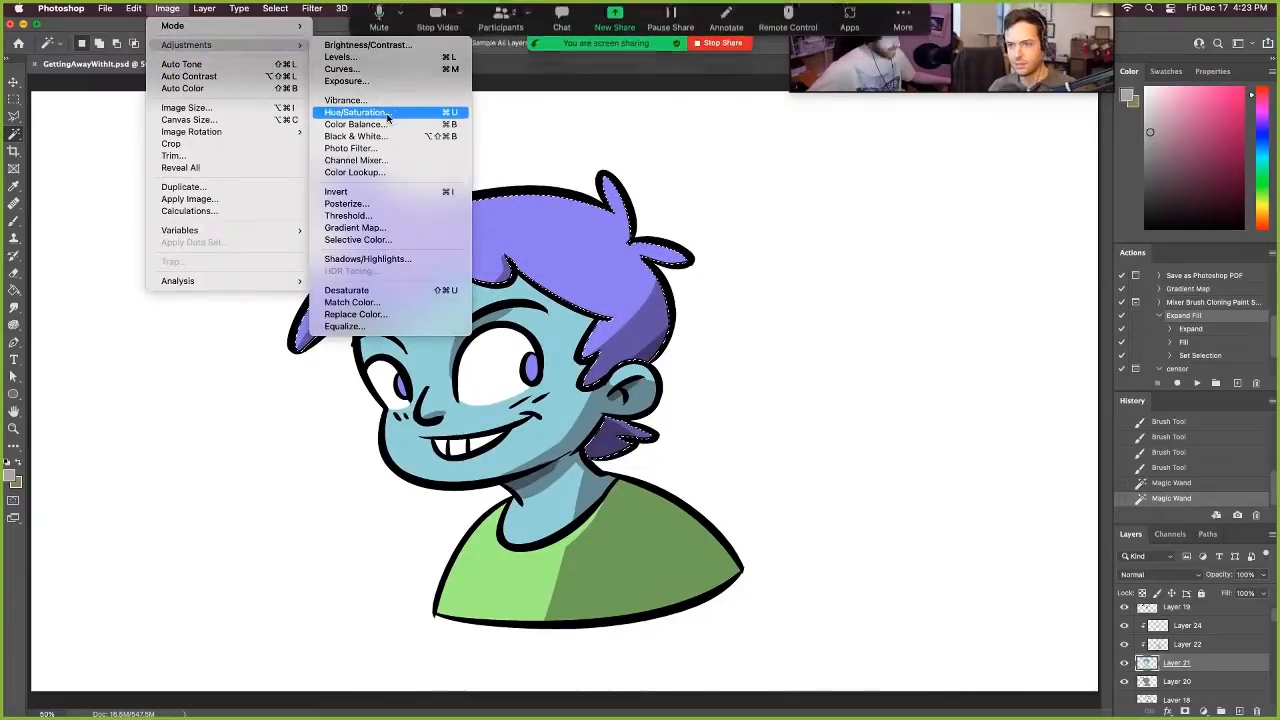
pyautogui.click(436, 113)
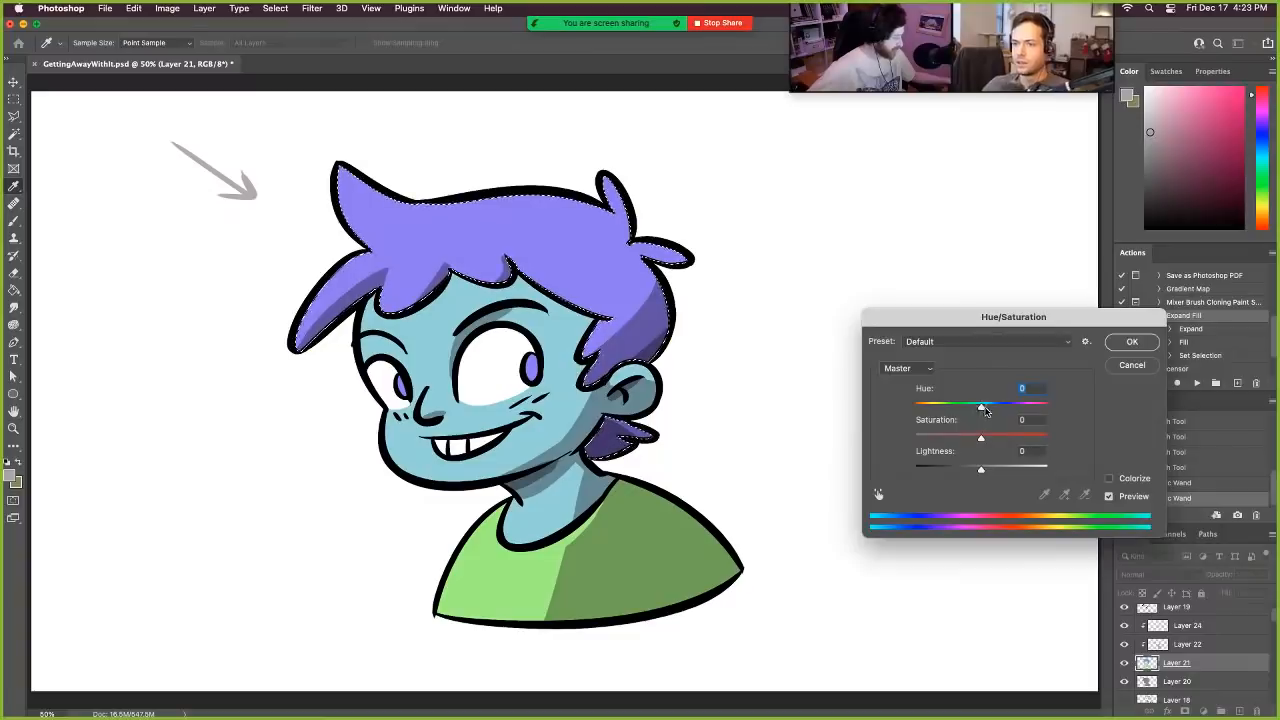
pyautogui.moveTo(981, 408); pyautogui.dragTo(1013, 400)
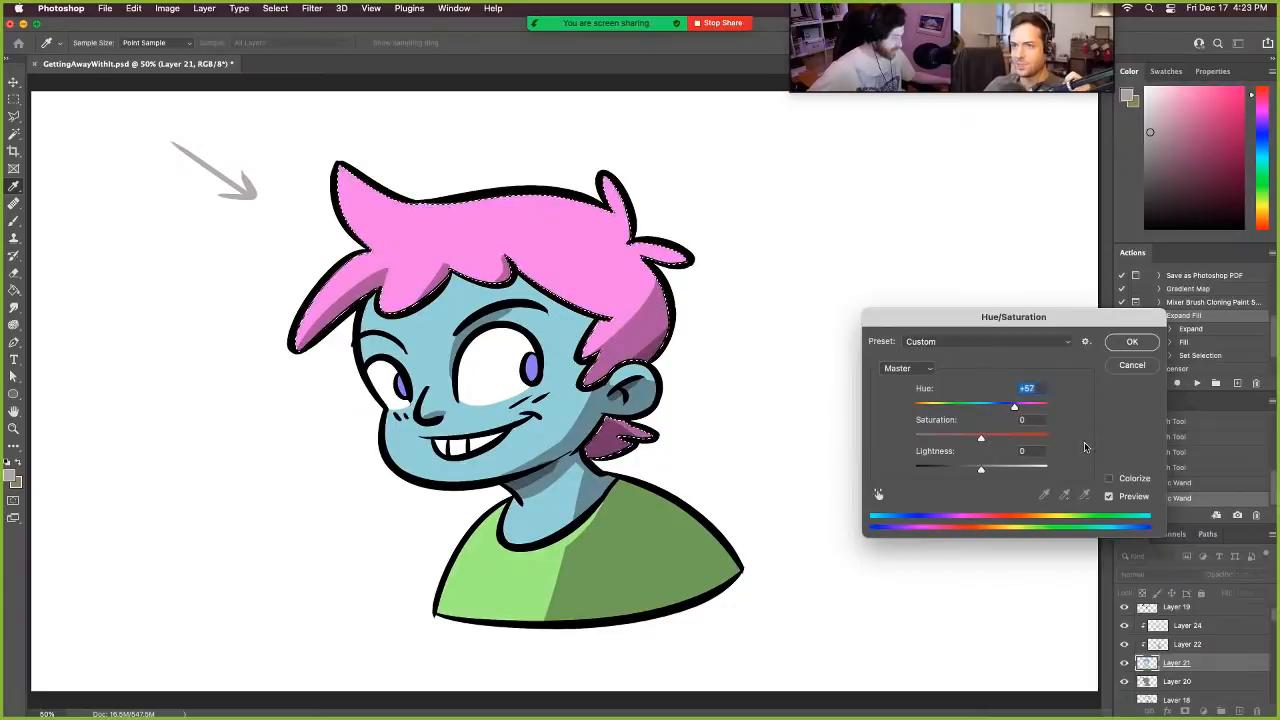
pyautogui.moveTo(981, 438)
pyautogui.mouseDown()
pyautogui.moveTo(1006, 439)
pyautogui.moveTo(945, 438)
pyautogui.moveTo(990, 438)
pyautogui.moveTo(960, 469)
pyautogui.moveTo(986, 470)
pyautogui.moveTo(968, 470)
pyautogui.moveTo(997, 440)
pyautogui.mouseUp()
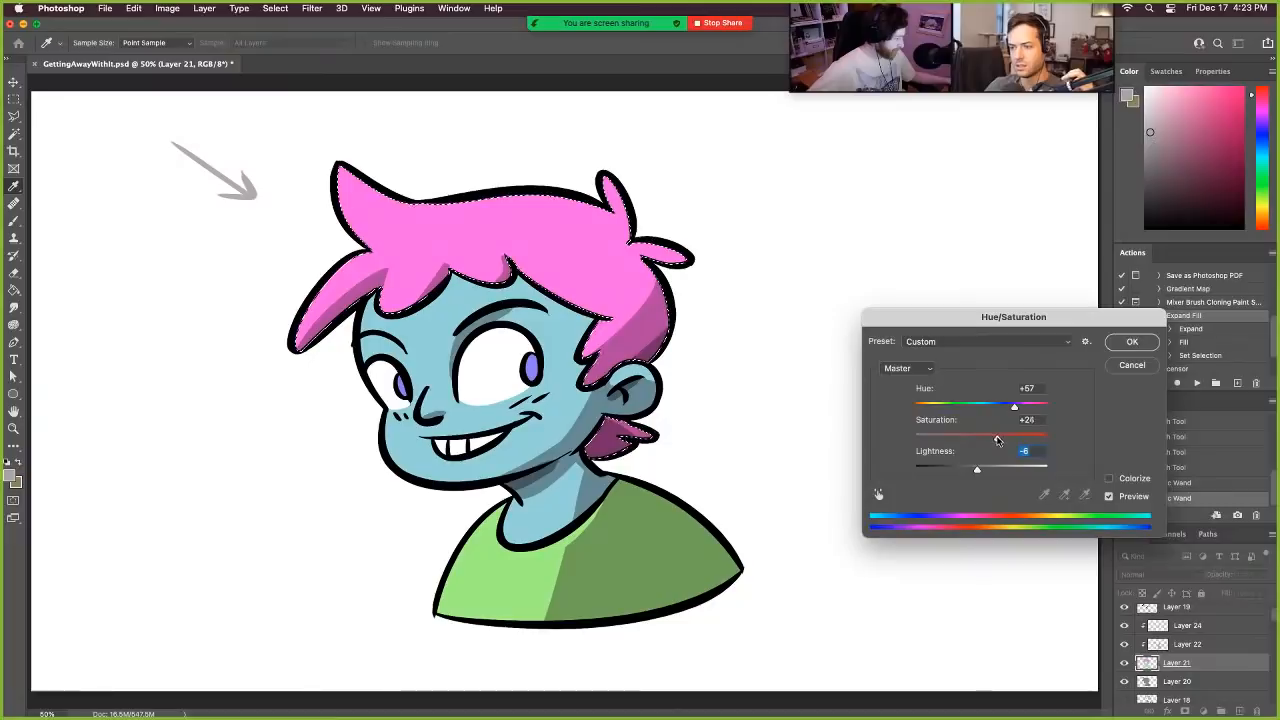
pyautogui.click(1132, 341)
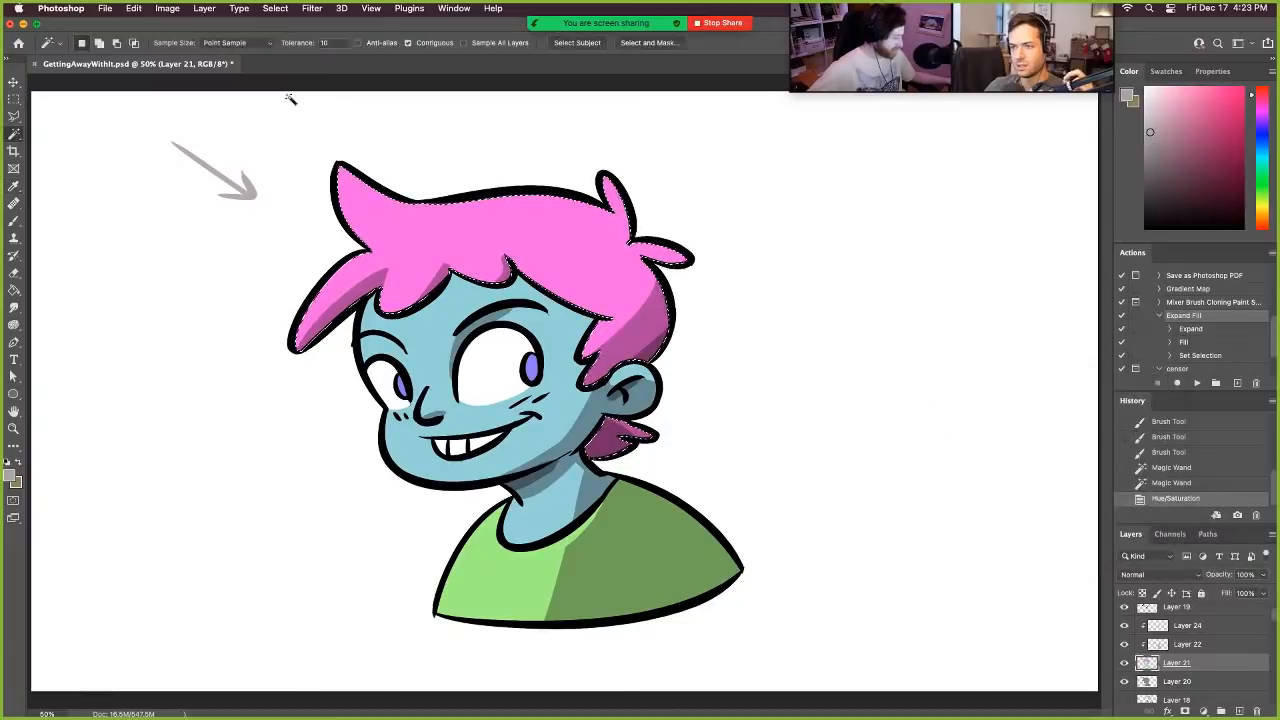
pyautogui.click(14, 99)
pyautogui.click(403, 118)
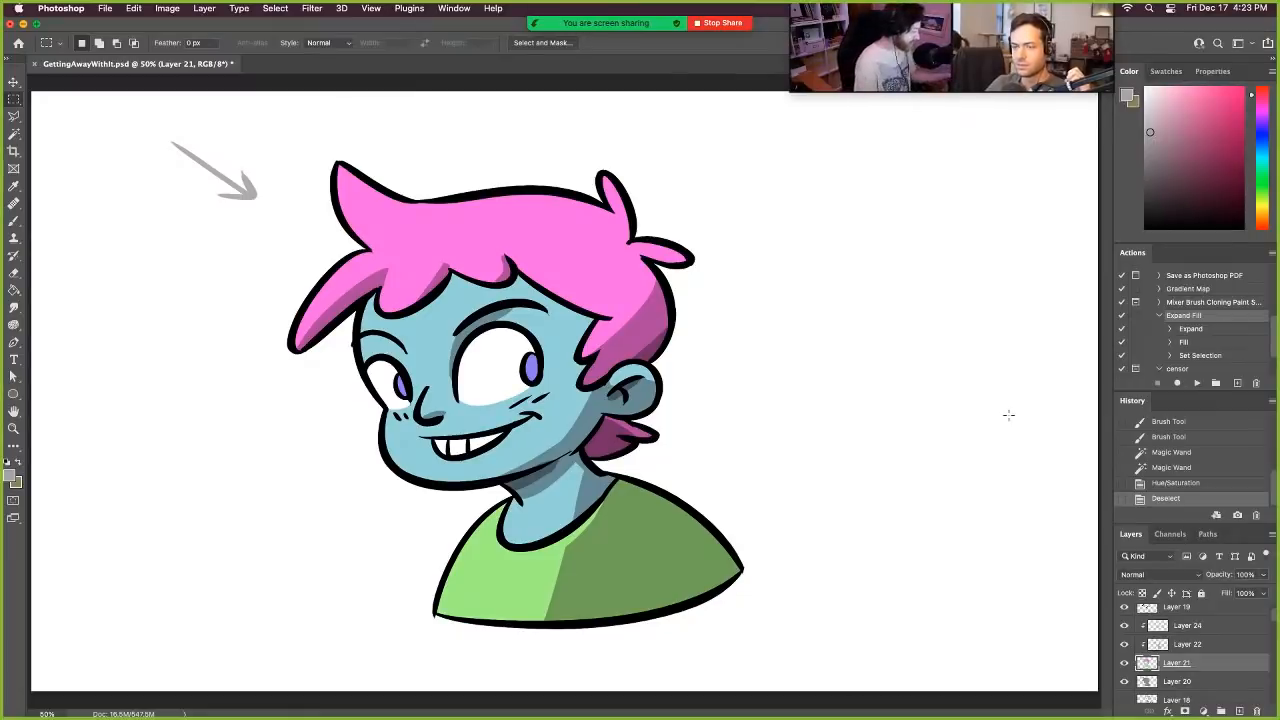
# - Hide and show the flat colour layer, Layer 21, to compare the drawing without its colours
pyautogui.keyDown('alt'); pyautogui.click(1125, 663); pyautogui.keyUp('alt')
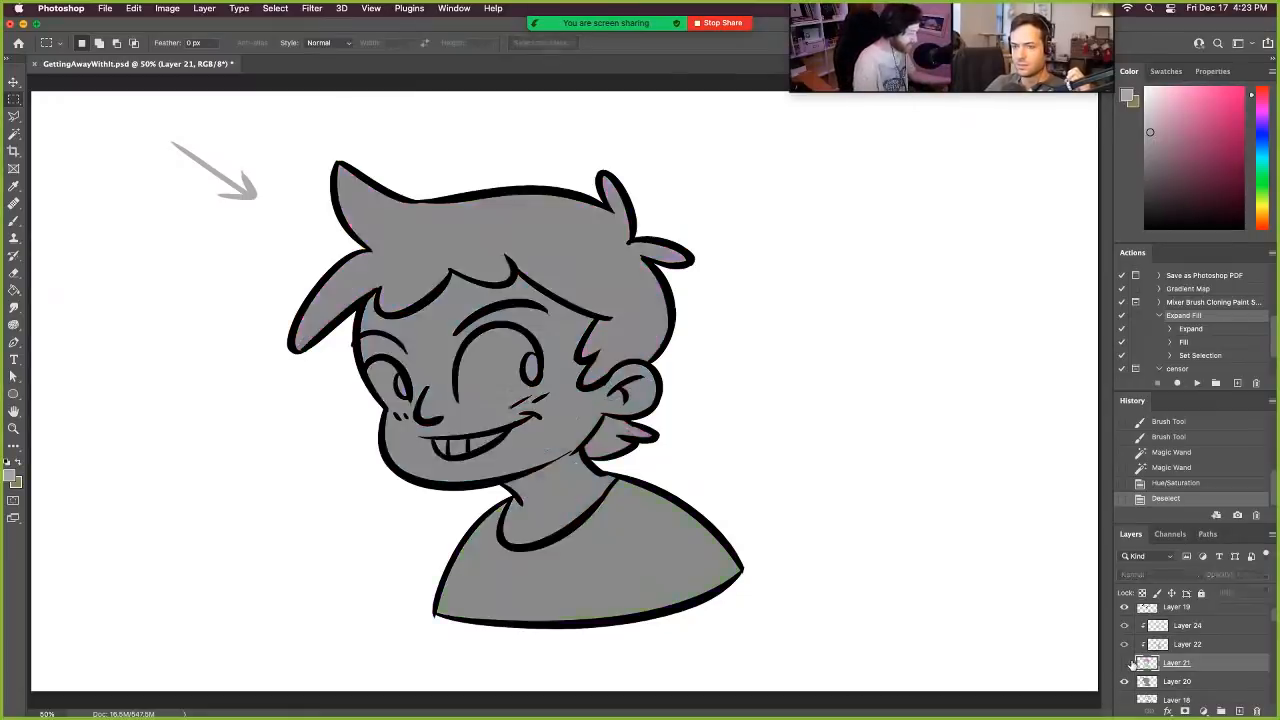
pyautogui.keyDown('alt'); pyautogui.click(1125, 663); pyautogui.keyUp('alt')
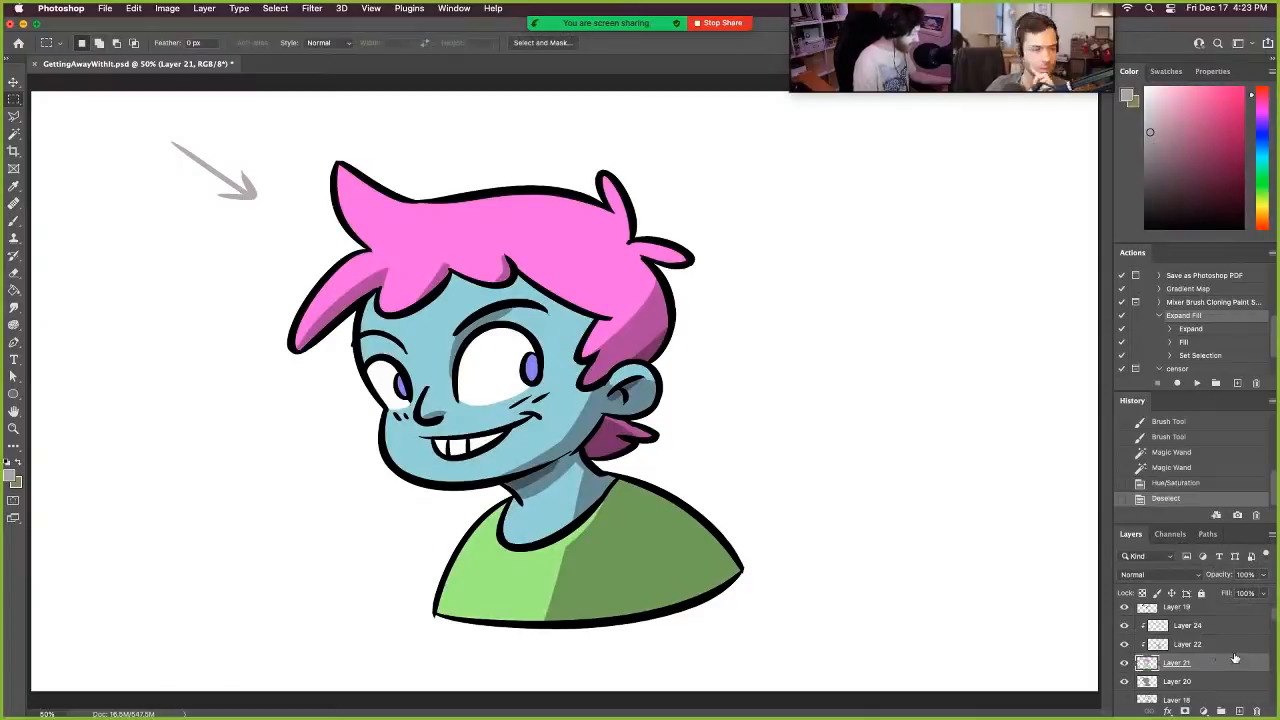
# - Select the boy drawing's layers from Layer 20 up through Layer 23 and put them in a group
pyautogui.scroll(1, 1235, 657)
pyautogui.scroll(-1, 1221, 655)
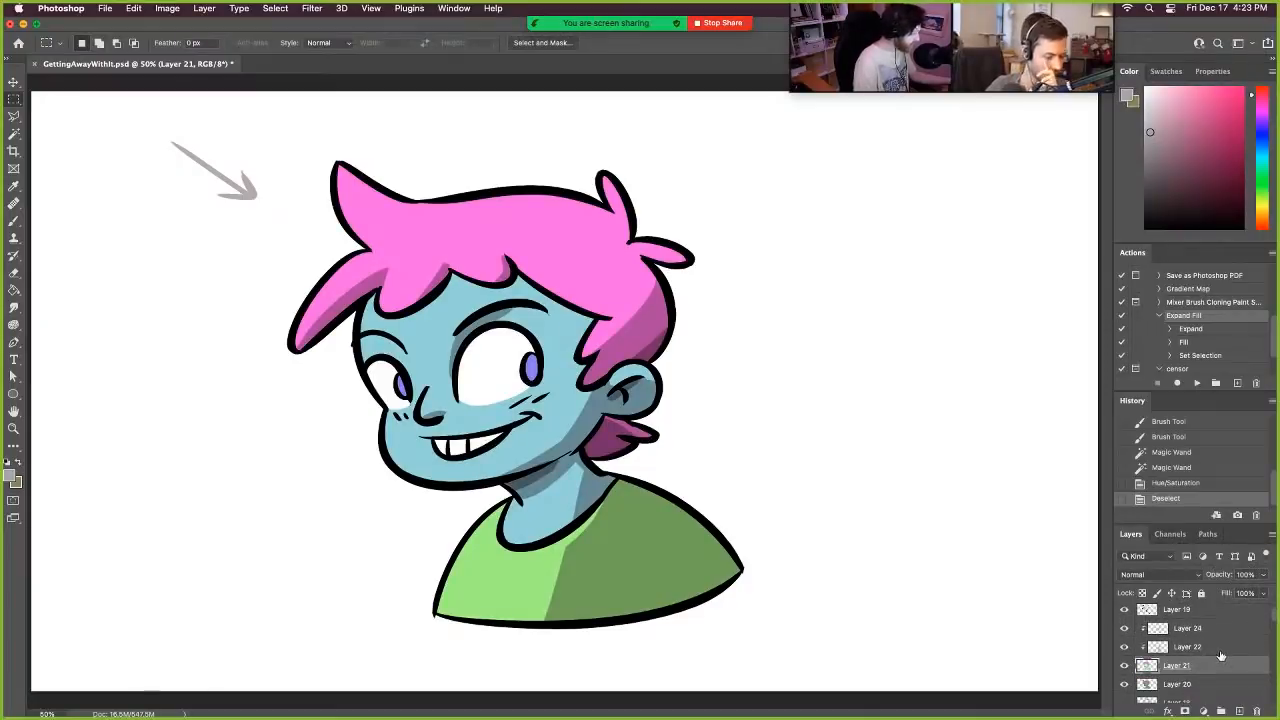
pyautogui.scroll(-2, 1221, 655)
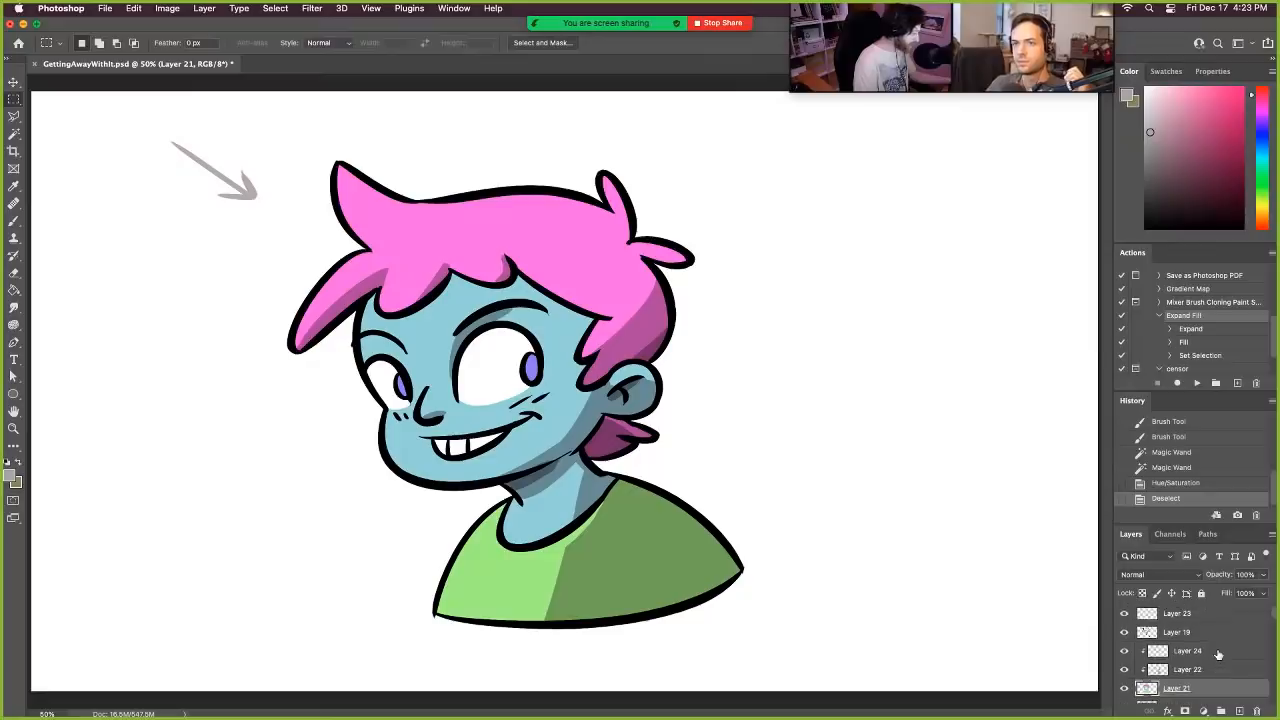
pyautogui.click(1218, 677)
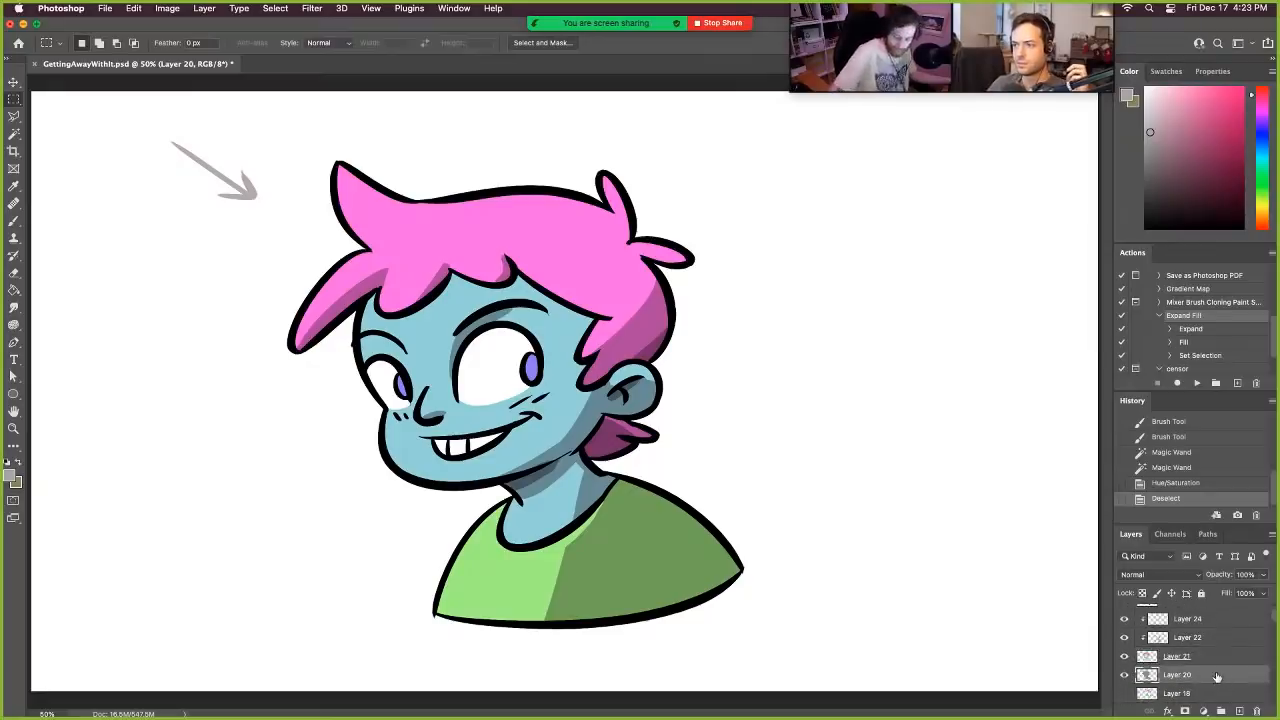
pyautogui.scroll(2, 1210, 672)
pyautogui.keyDown('shift'); pyautogui.click(1200, 618); pyautogui.keyUp('shift')
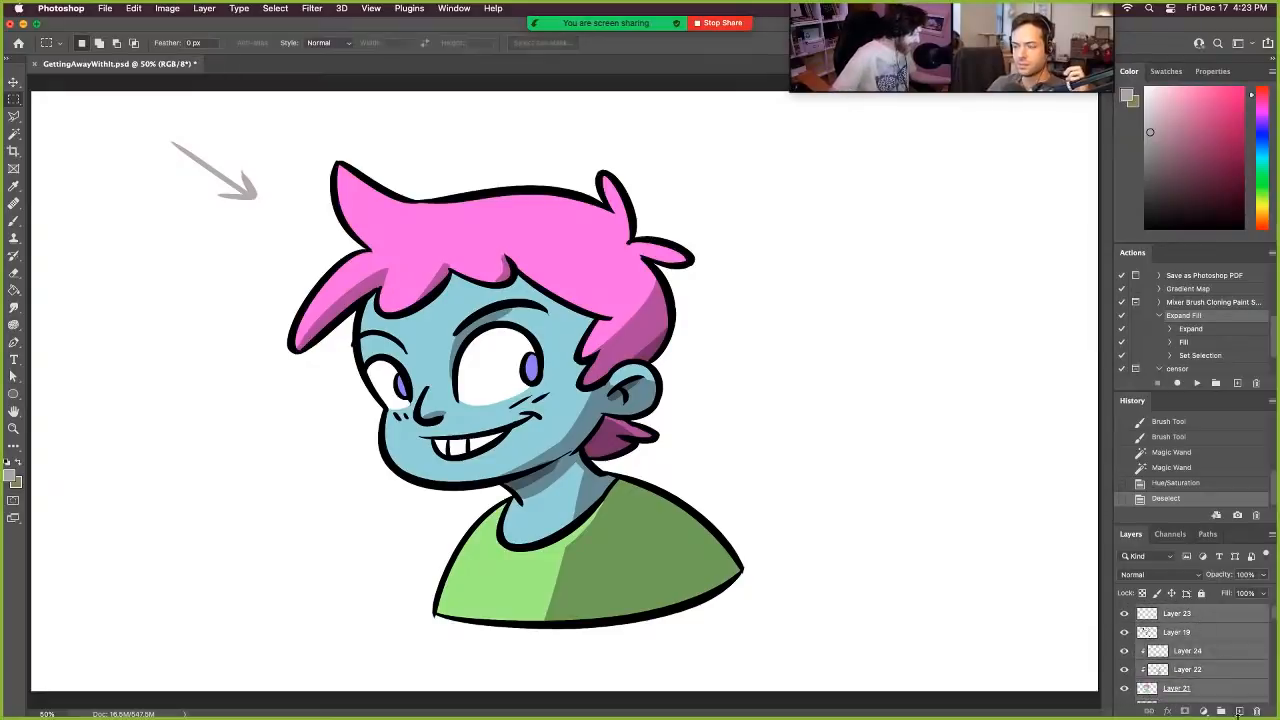
pyautogui.click(1221, 711)
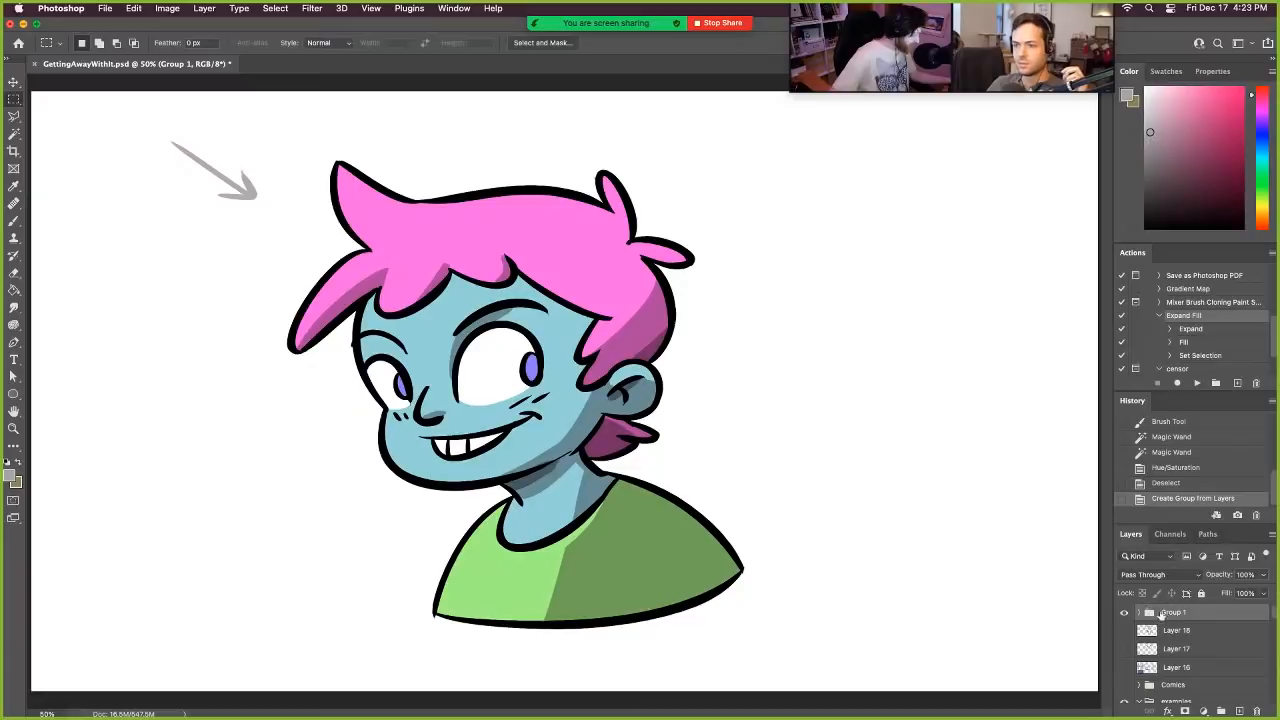
# - Duplicate Group 1 as Group 1 copy in GettingAwayWithIt.psd and hide the original group
pyautogui.rightClick(1218, 616)
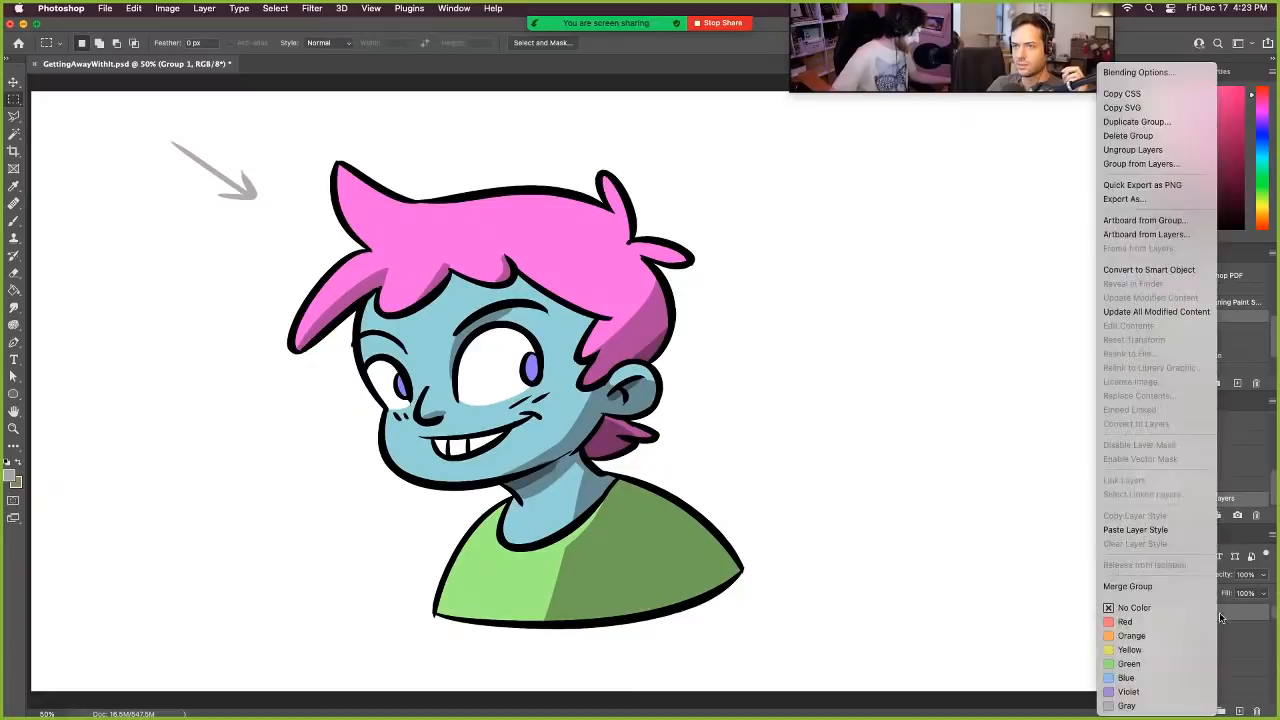
pyautogui.click(1150, 122)
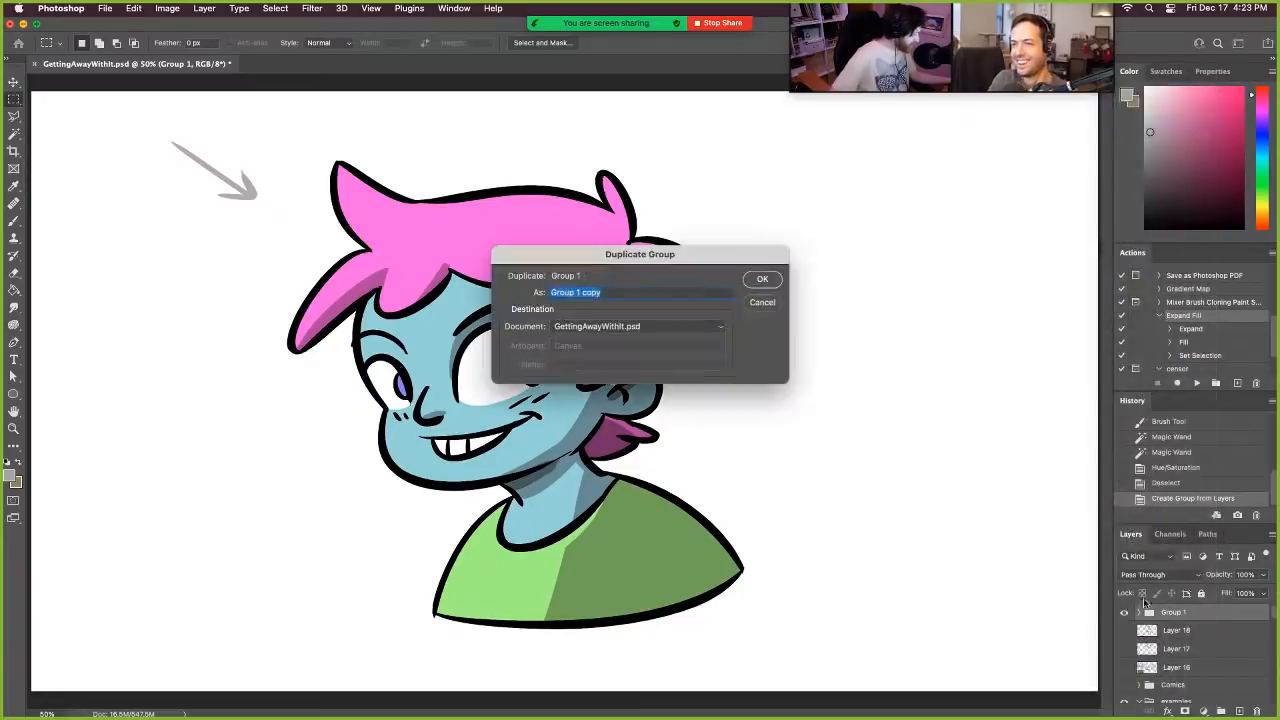
pyautogui.click(764, 279)
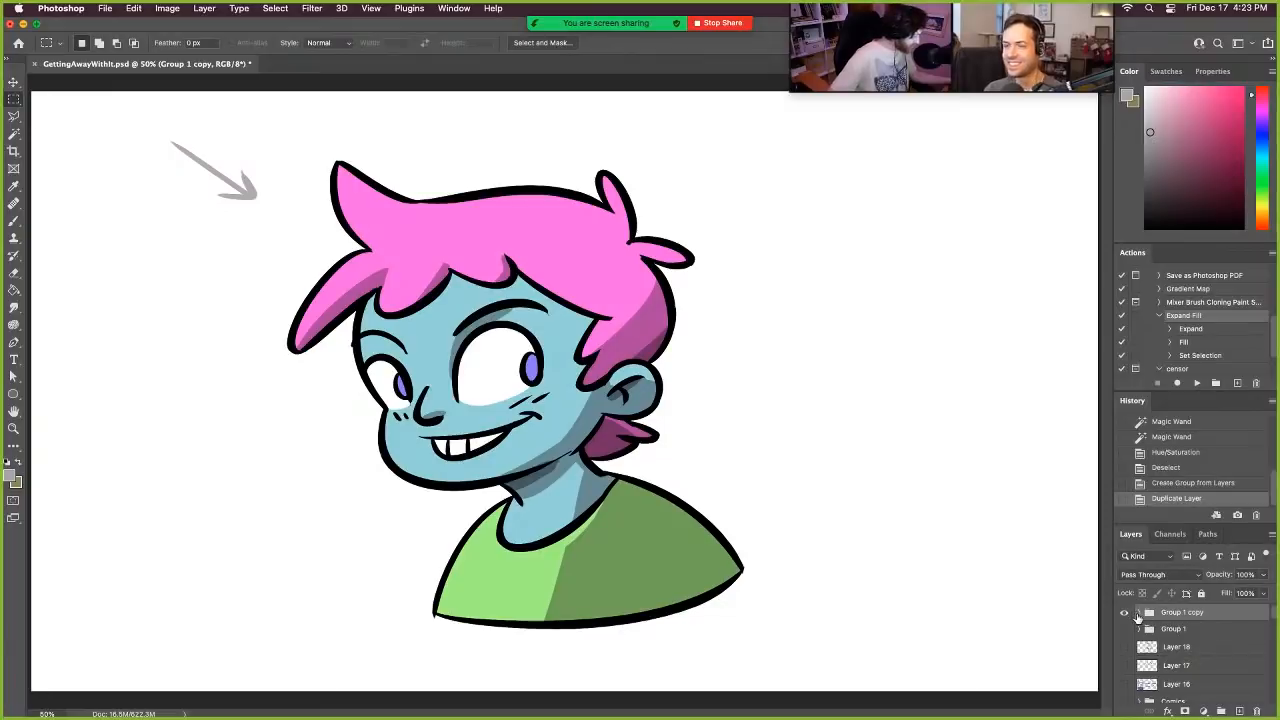
# - Add a new layer inside Group 1 copy and move it directly above Layer 24 as part of the clipping stack on Layer 21
pyautogui.click(1138, 612)
pyautogui.click(1185, 648)
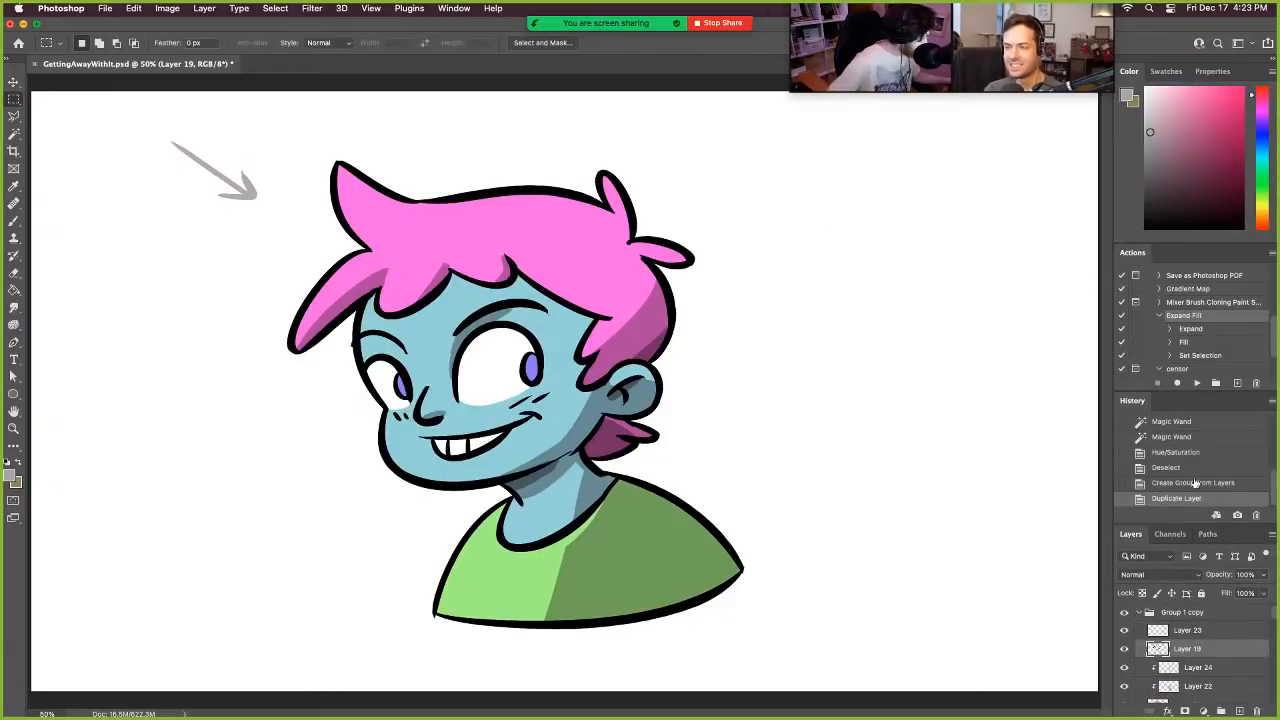
pyautogui.scroll(-2, 1200, 690)
pyautogui.scroll(-1, 1193, 666)
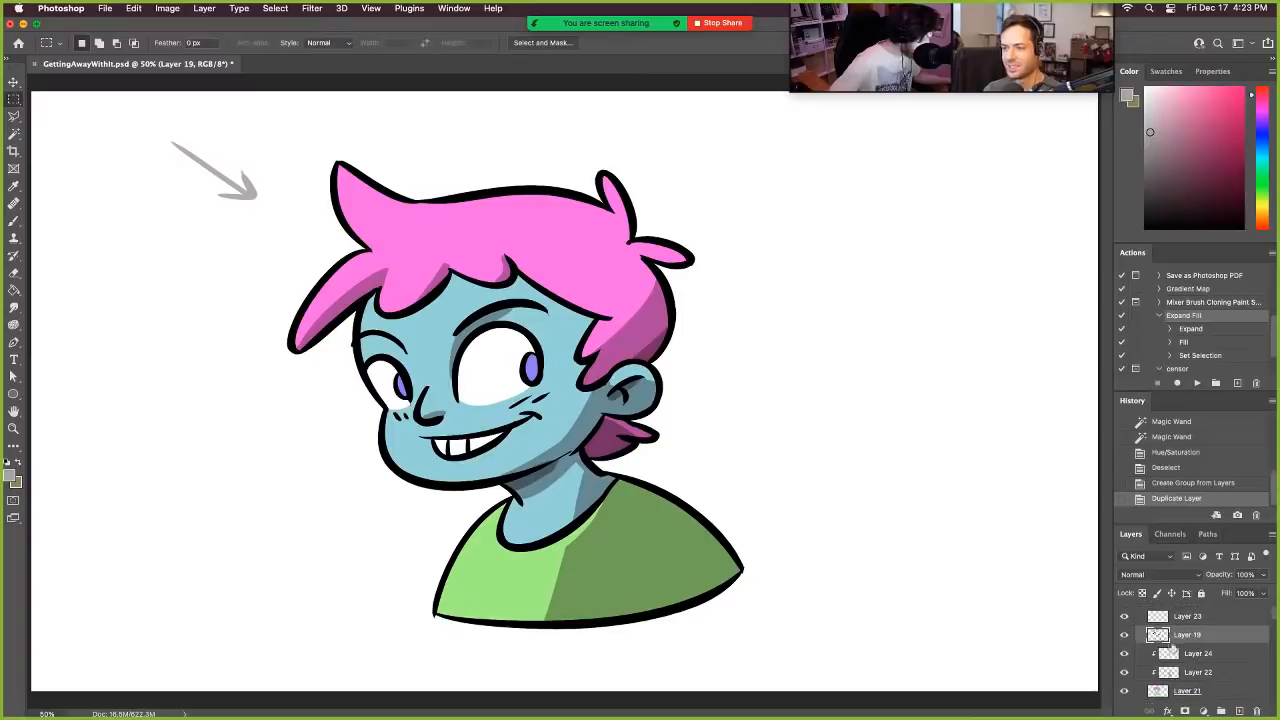
pyautogui.click(1239, 711)
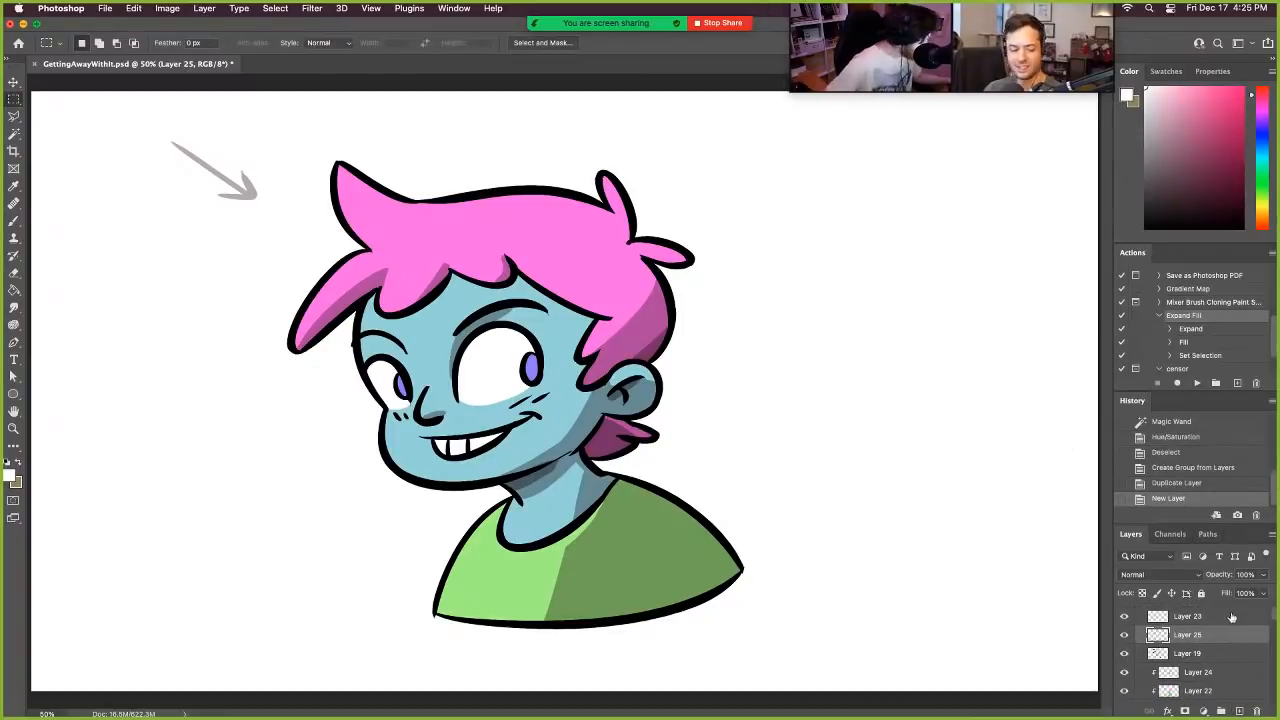
pyautogui.moveTo(1229, 638)
pyautogui.mouseDown()
pyautogui.moveTo(1226, 681)
pyautogui.moveTo(1221, 650)
pyautogui.mouseUp()
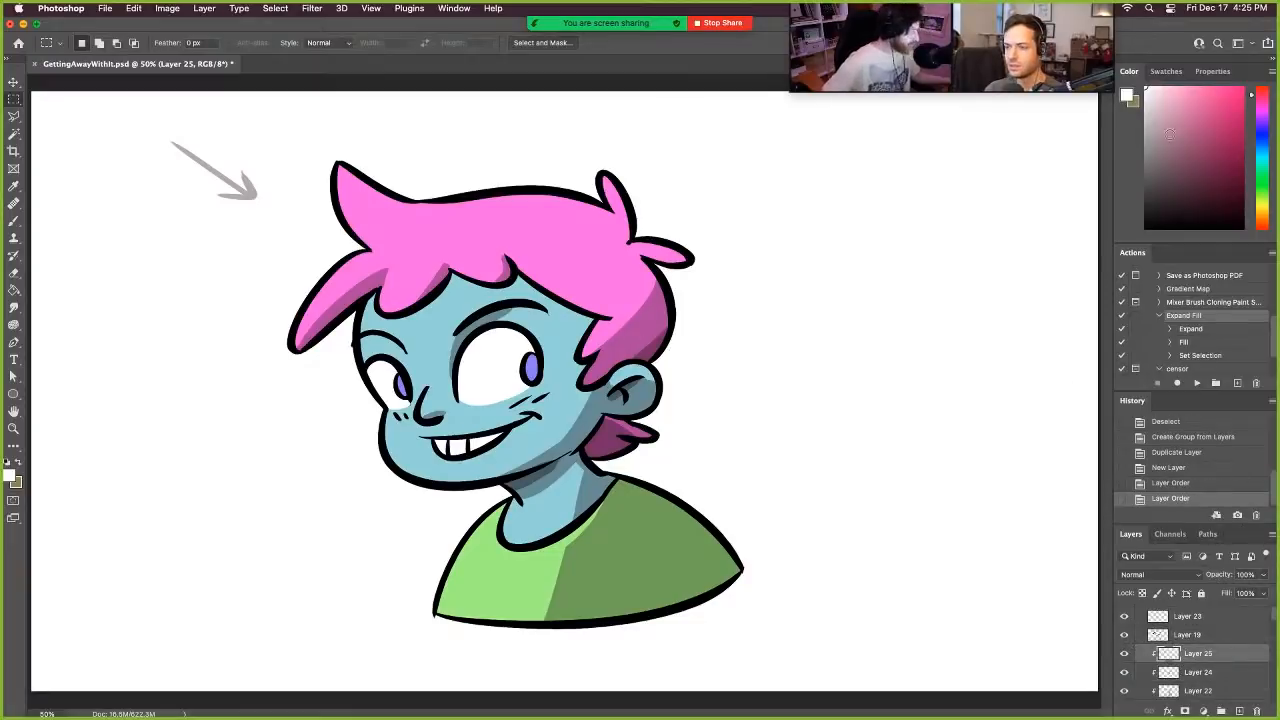
# - Brush small white highlights onto the irises of both eyes on the new clipped layer
pyautogui.click(13, 222)
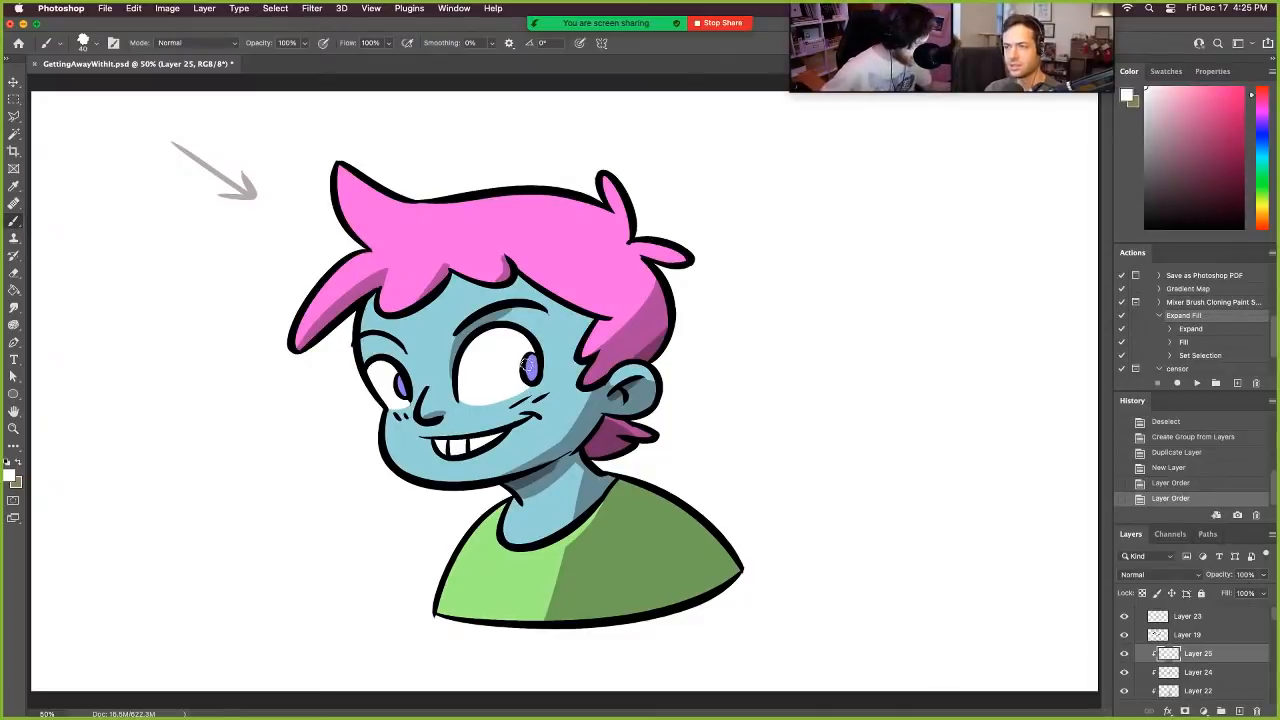
pyautogui.click(529, 366)
pyautogui.moveTo(410, 372); pyautogui.dragTo(402, 380)
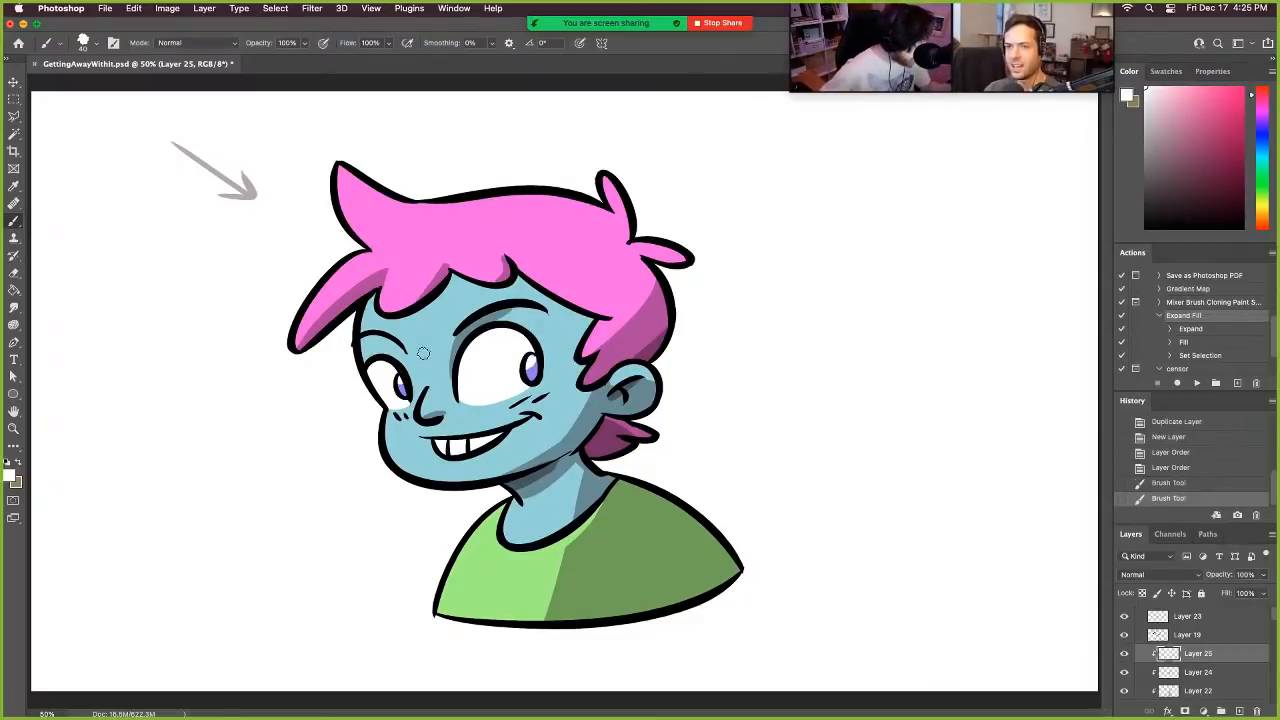
# - Brush white rim highlights along the front lock, the top edge of the hair and the back tufts, undoing unwanted strokes
pyautogui.moveTo(296, 328)
pyautogui.mouseDown()
pyautogui.moveTo(328, 277)
pyautogui.moveTo(365, 252)
pyautogui.mouseUp()
pyautogui.moveTo(352, 168)
pyautogui.mouseDown()
pyautogui.moveTo(454, 207)
pyautogui.moveTo(504, 190)
pyautogui.moveTo(592, 207)
pyautogui.mouseUp()
pyautogui.press('super+z')
pyautogui.press('super+z')
pyautogui.moveTo(446, 206)
pyautogui.mouseDown()
pyautogui.moveTo(552, 198)
pyautogui.moveTo(626, 233)
pyautogui.moveTo(608, 163)
pyautogui.mouseUp()
pyautogui.press('super+z')
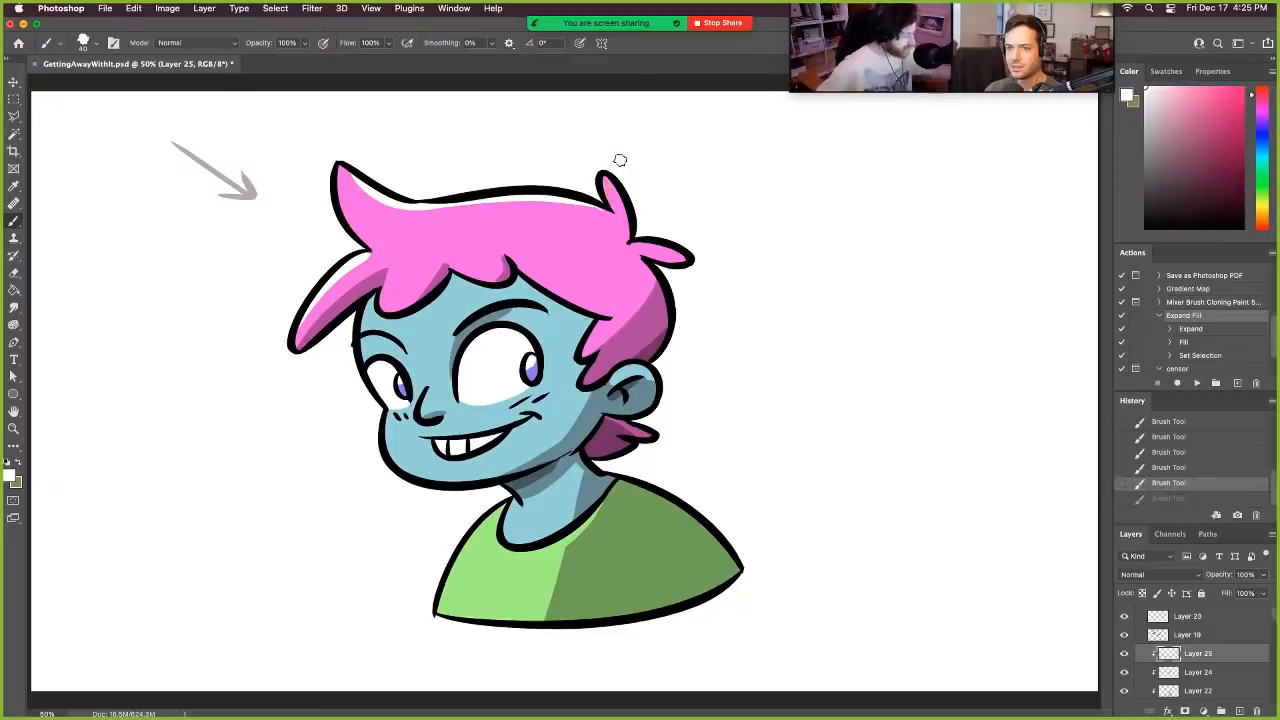
pyautogui.moveTo(609, 207); pyautogui.dragTo(608, 178)
pyautogui.press('super+z')
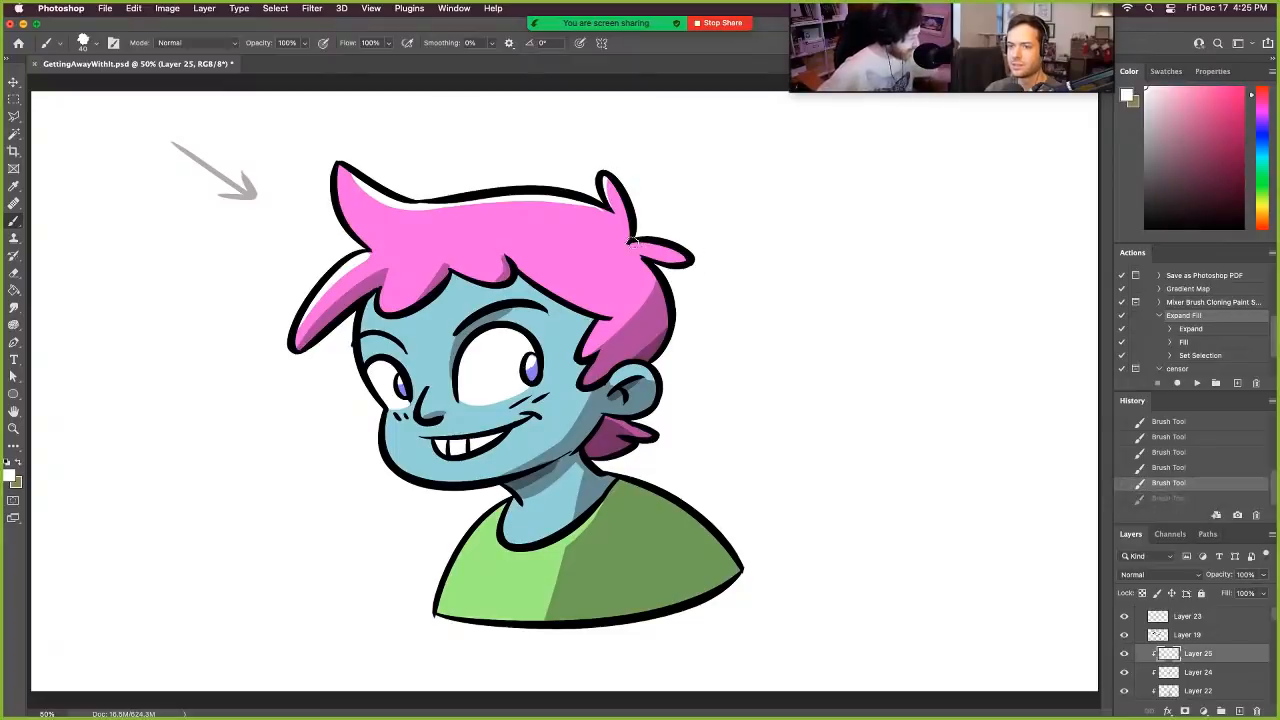
pyautogui.moveTo(632, 240); pyautogui.dragTo(690, 258)
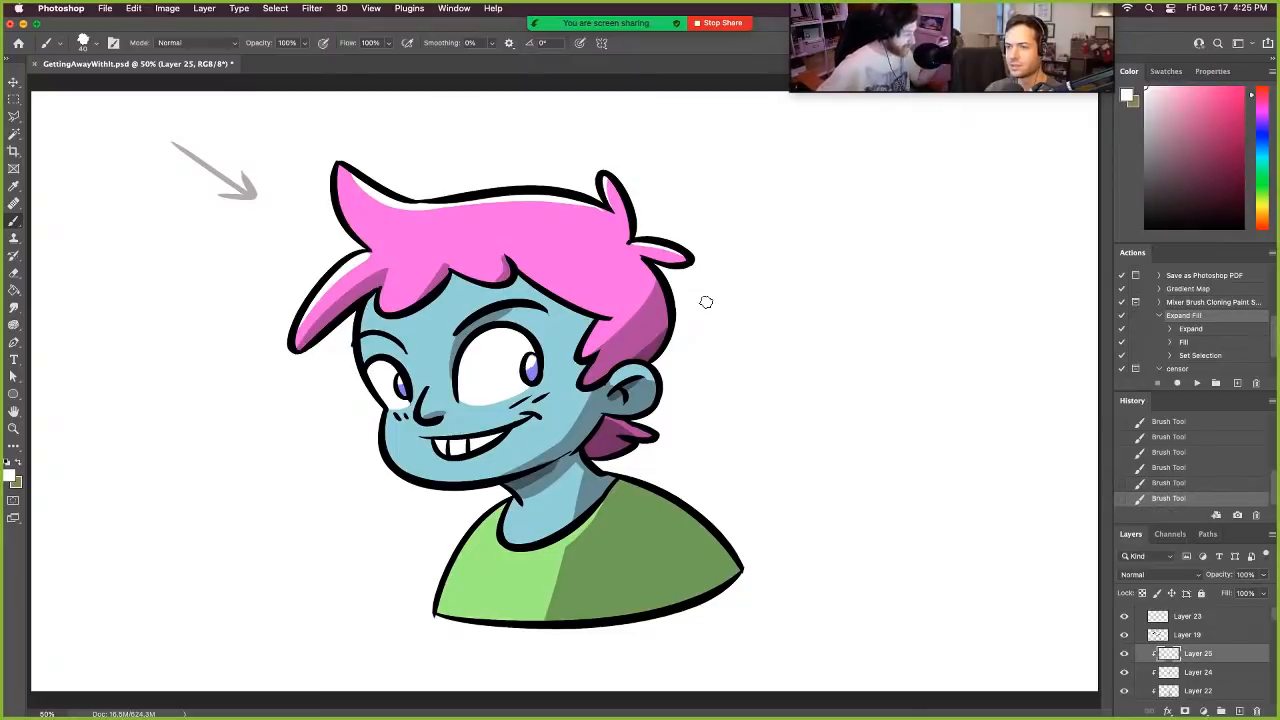
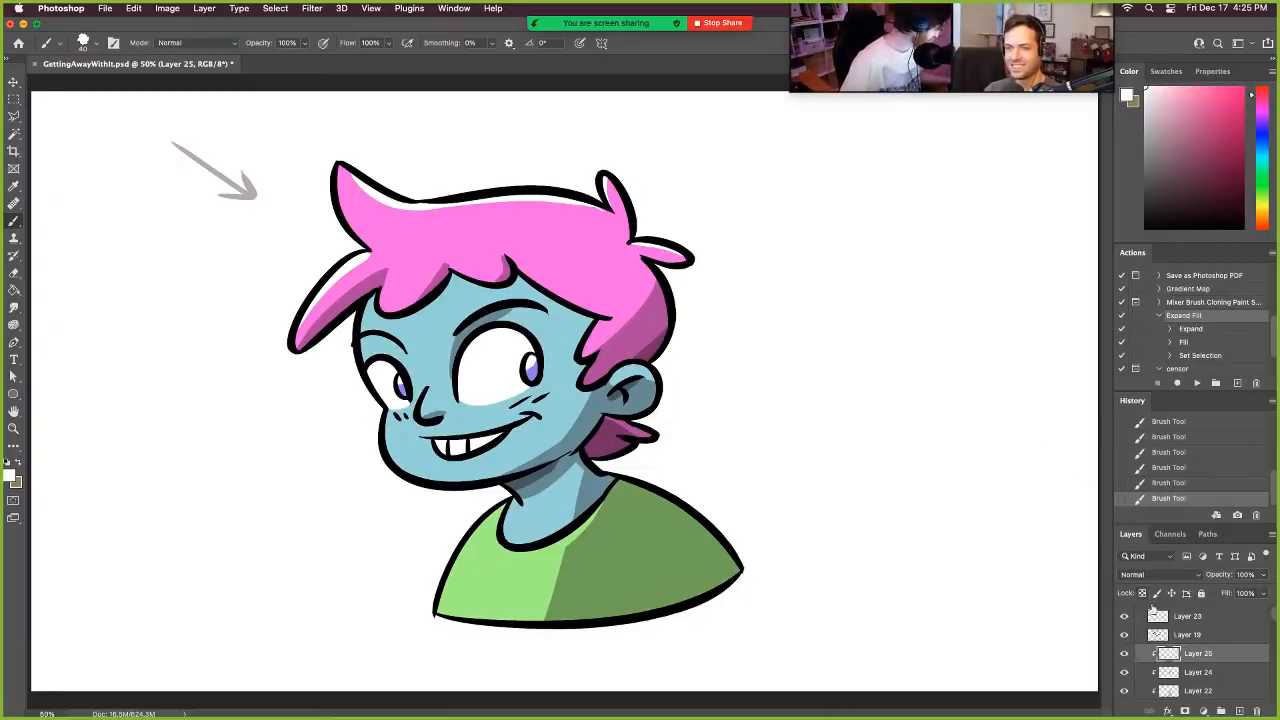
# - Collapse Group 1 copy and hide it to clear the canvas
pyautogui.scroll(1, 1218, 618)
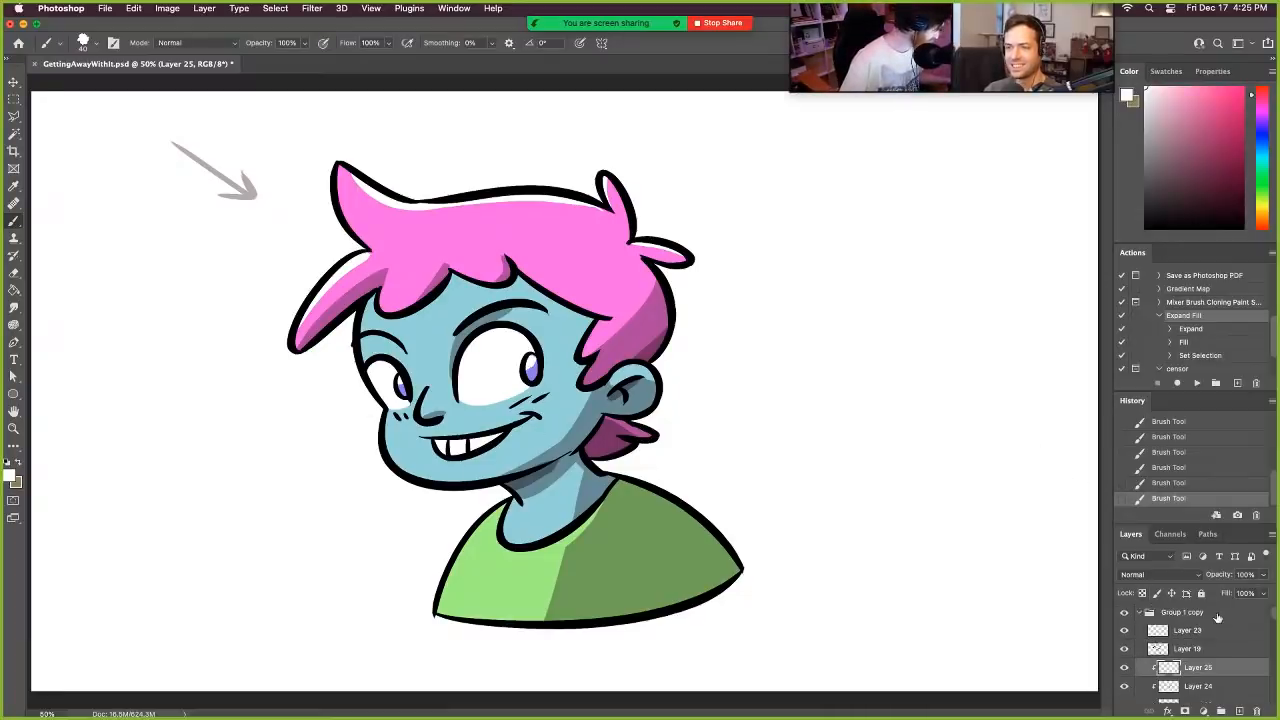
pyautogui.click(1142, 614)
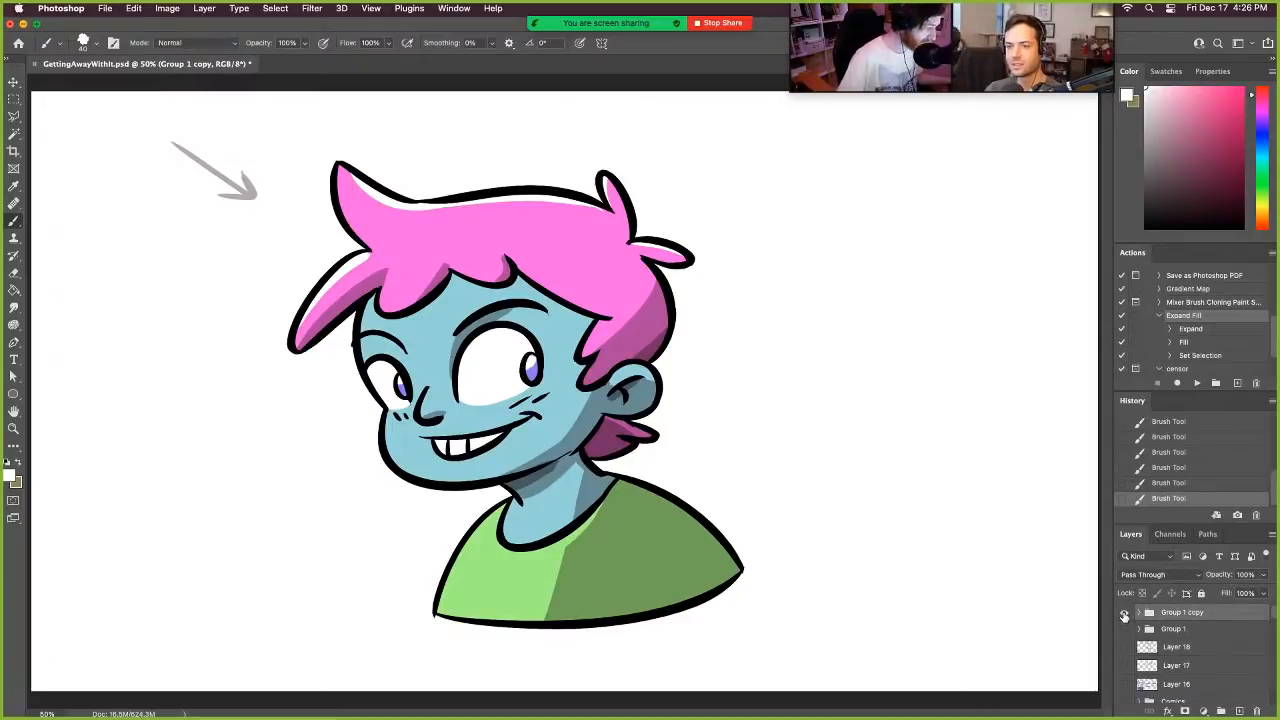
pyautogui.click(1124, 616)
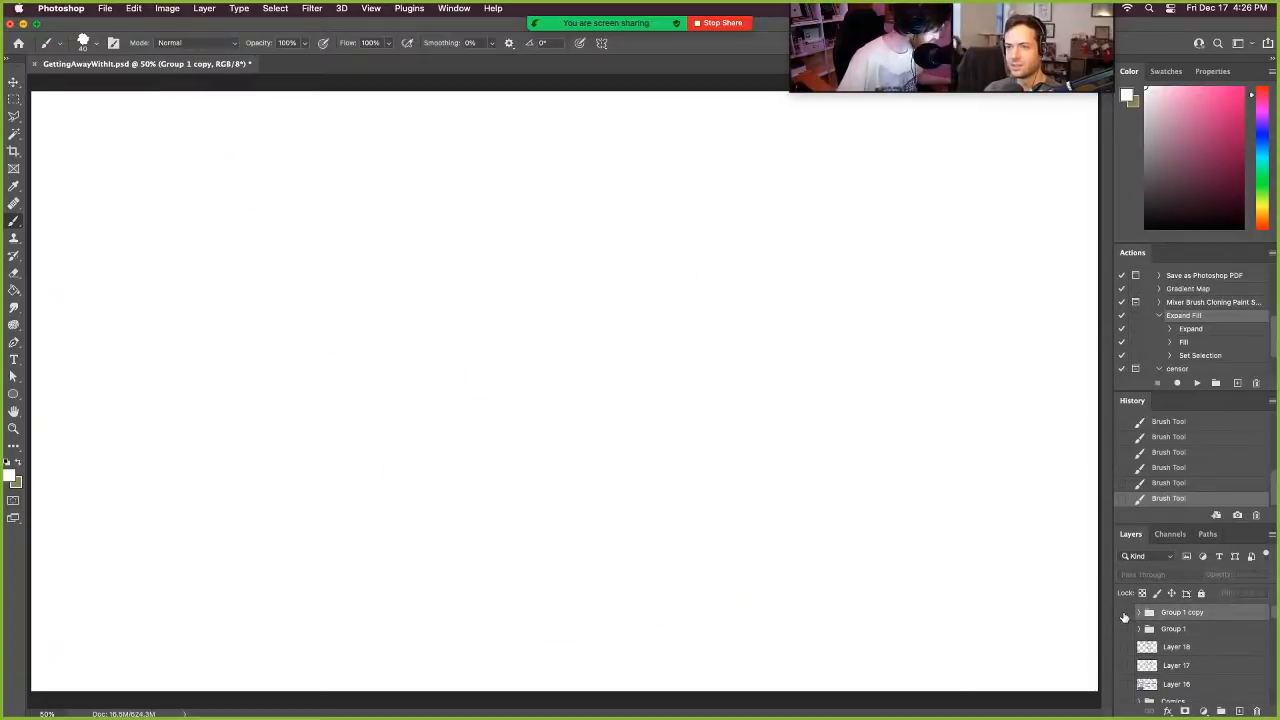
pyautogui.scroll(-4, 1241, 641)
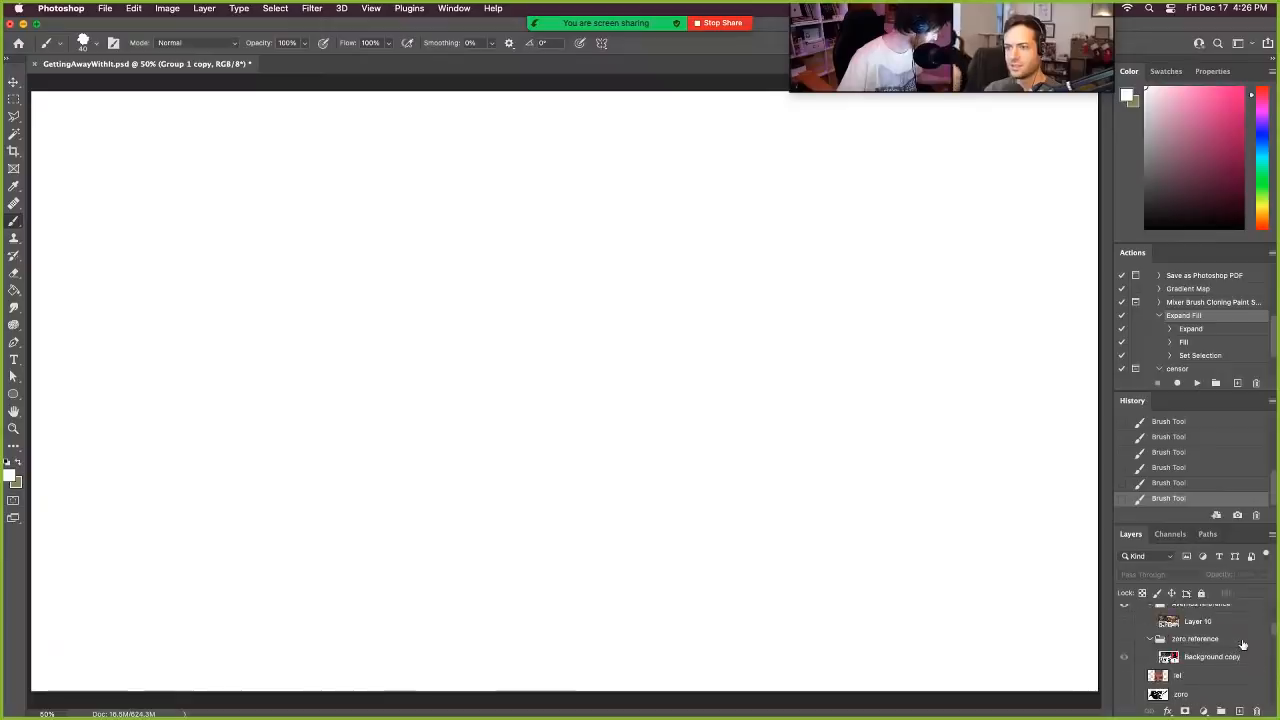
pyautogui.scroll(4, 1247, 641)
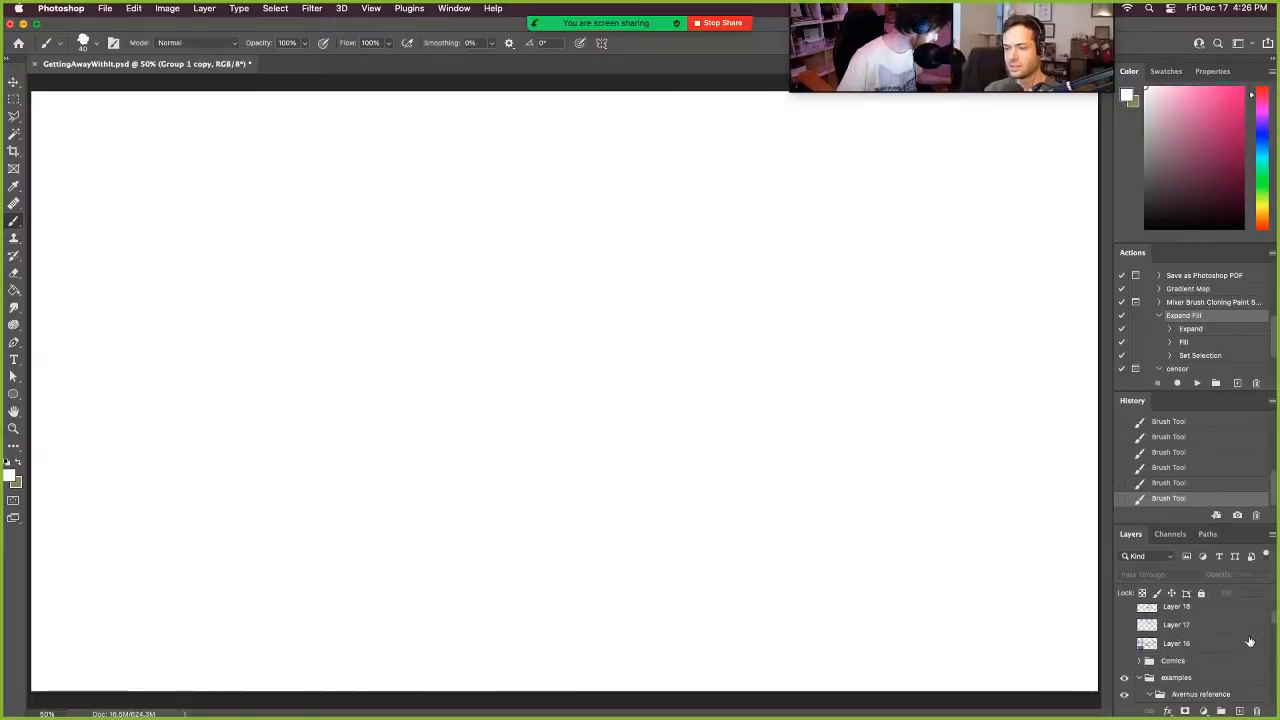
# - Expand and show the Comics group, and display its wswd1 and wswd2 comic strips side by side
pyautogui.scroll(-1, 1232, 629)
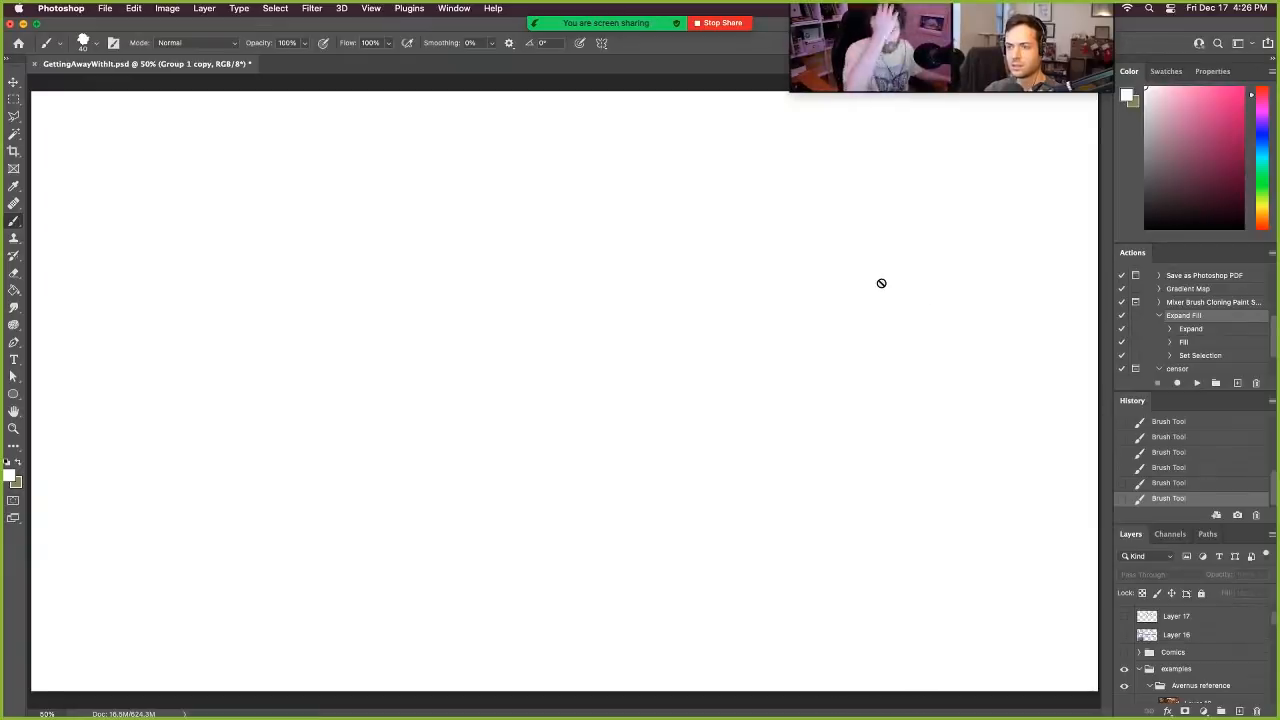
pyautogui.click(1137, 652)
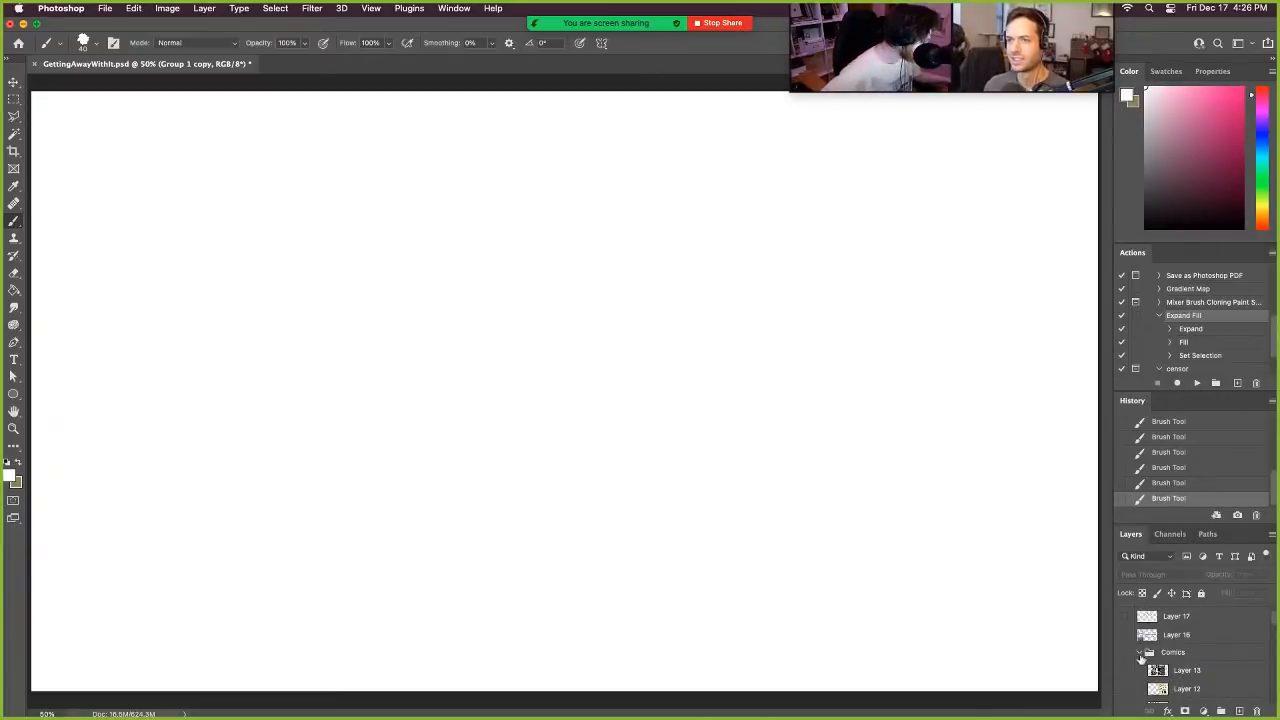
pyautogui.scroll(-2, 1242, 656)
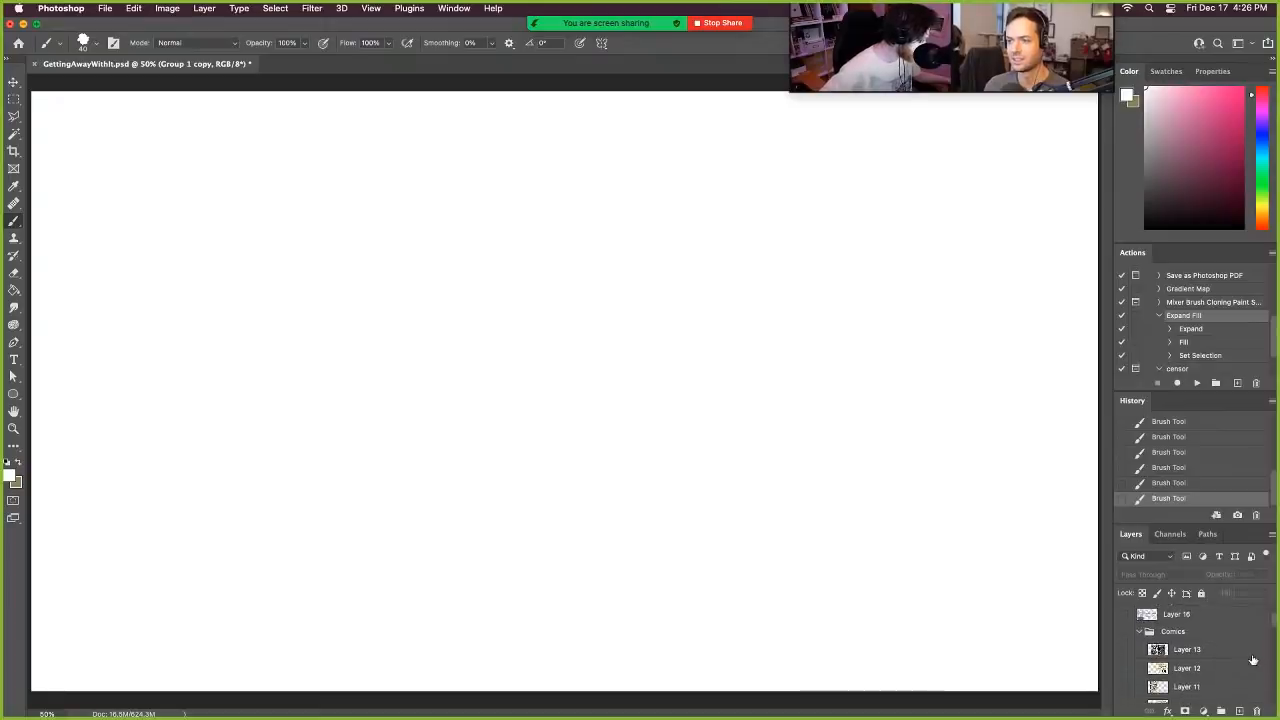
pyautogui.scroll(-1, 1253, 660)
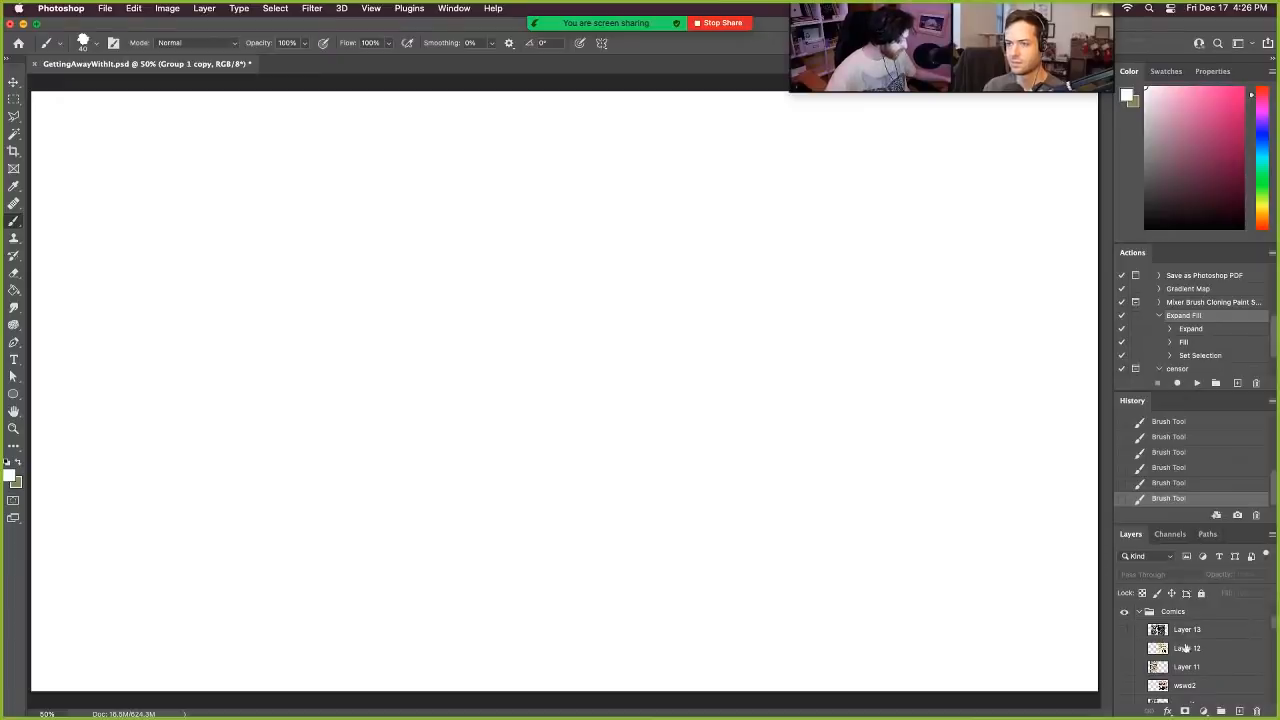
pyautogui.scroll(-2, 1220, 634)
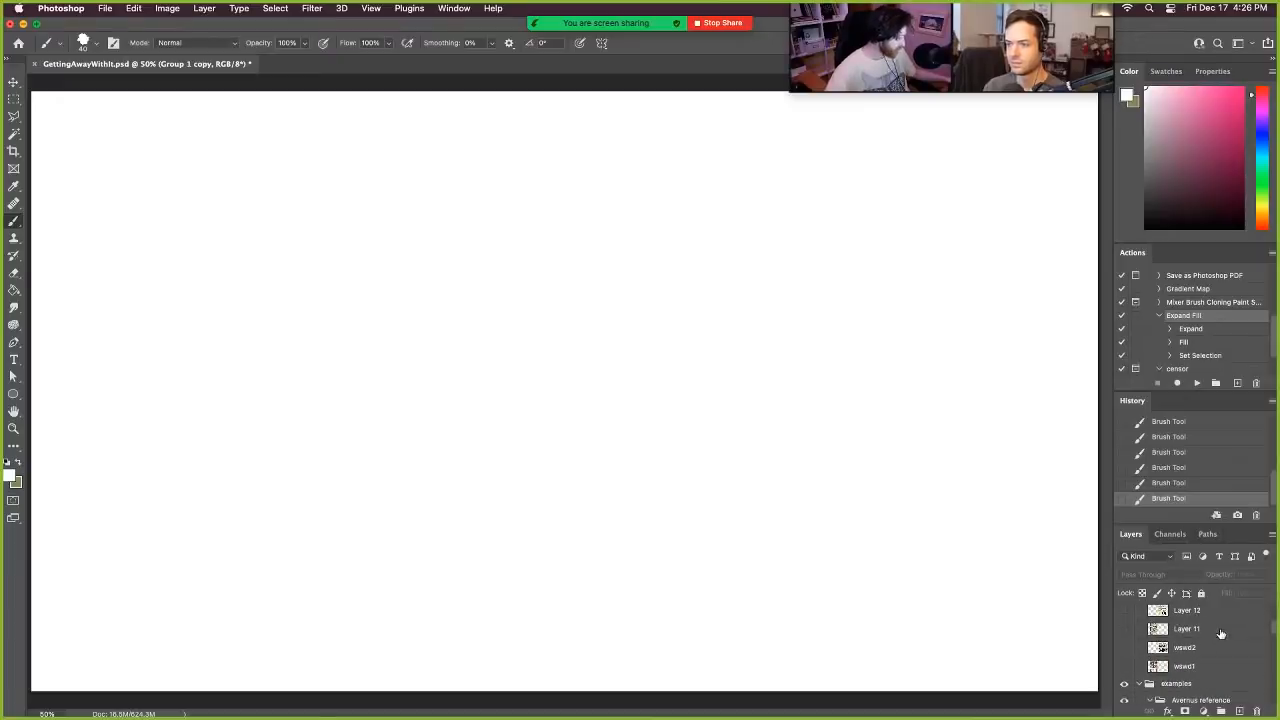
pyautogui.click(1124, 670)
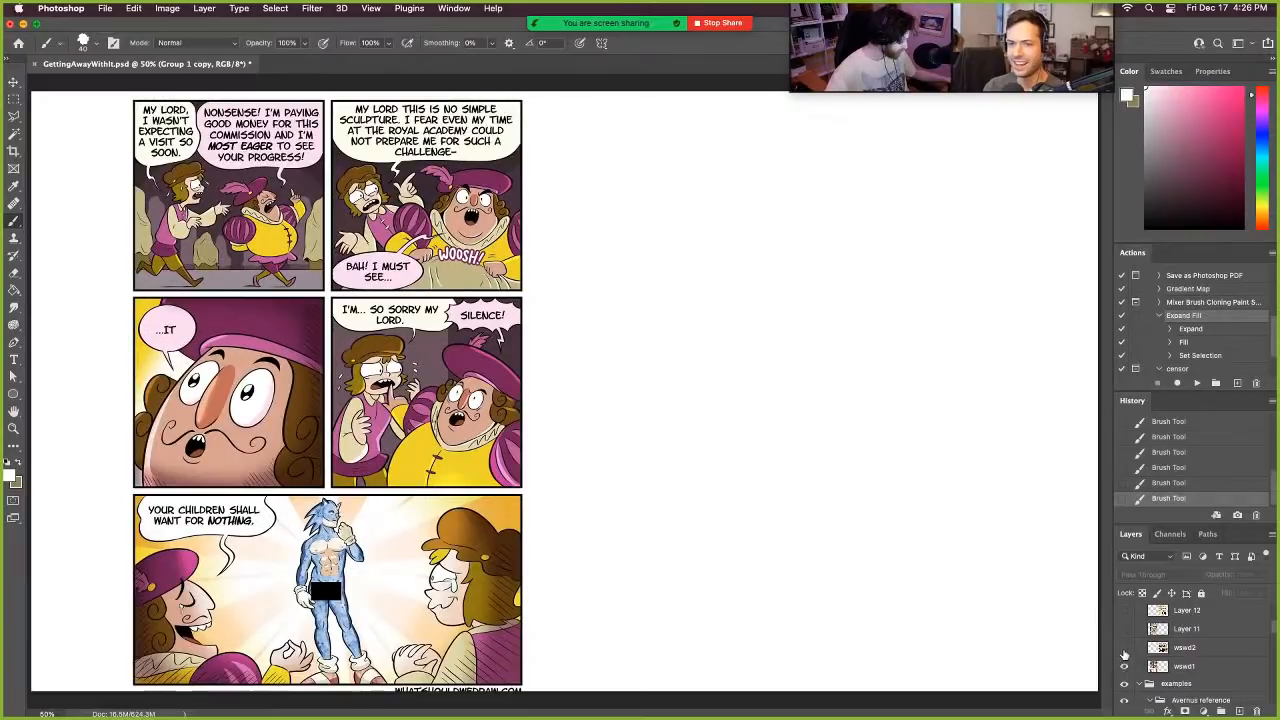
pyautogui.click(1124, 648)
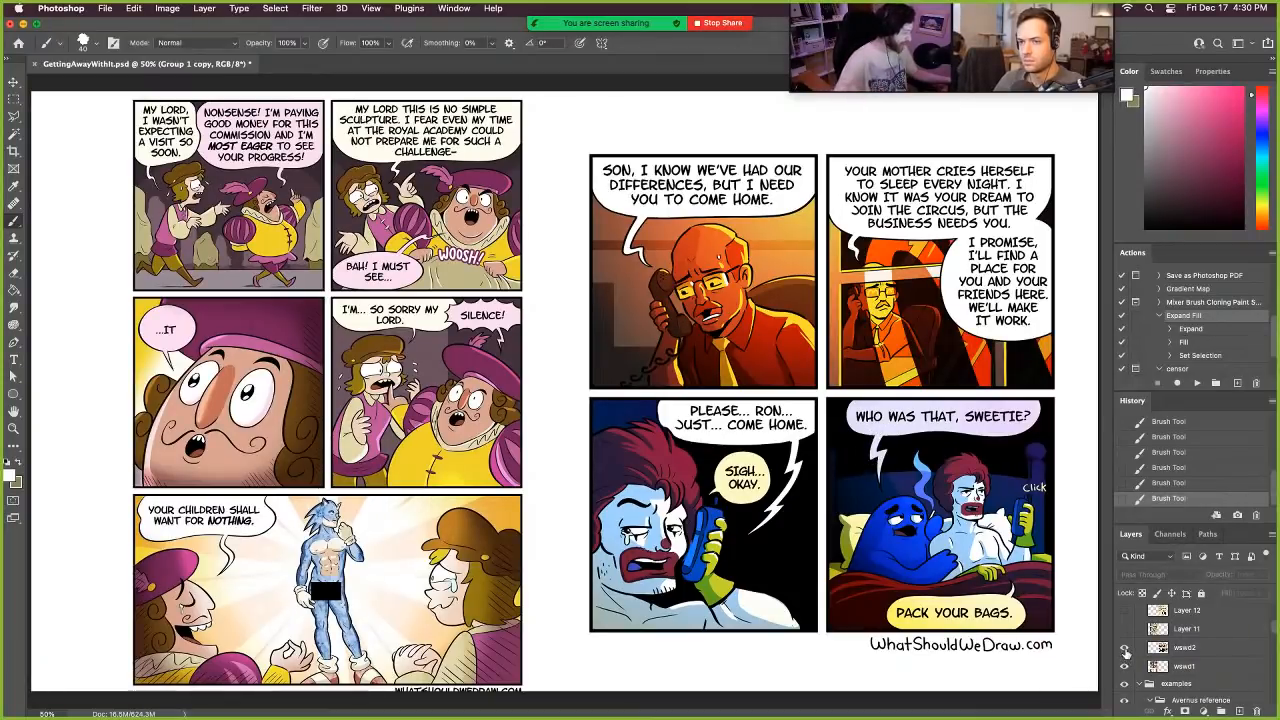
# - Hide wswd1 and wswd2 and display the Layer 11 and Layer 12 comics instead
pyautogui.moveTo(1124, 648); pyautogui.dragTo(1124, 667)
pyautogui.scroll(1, 1167, 630)
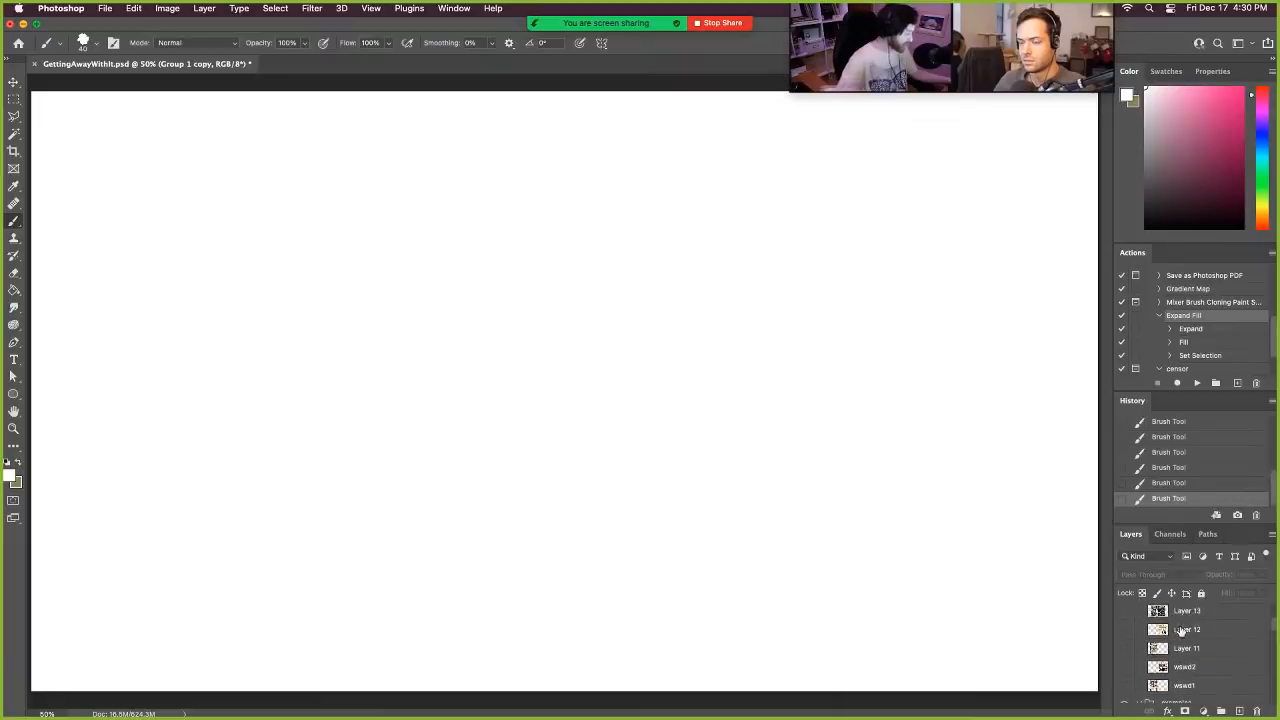
pyautogui.click(1124, 648)
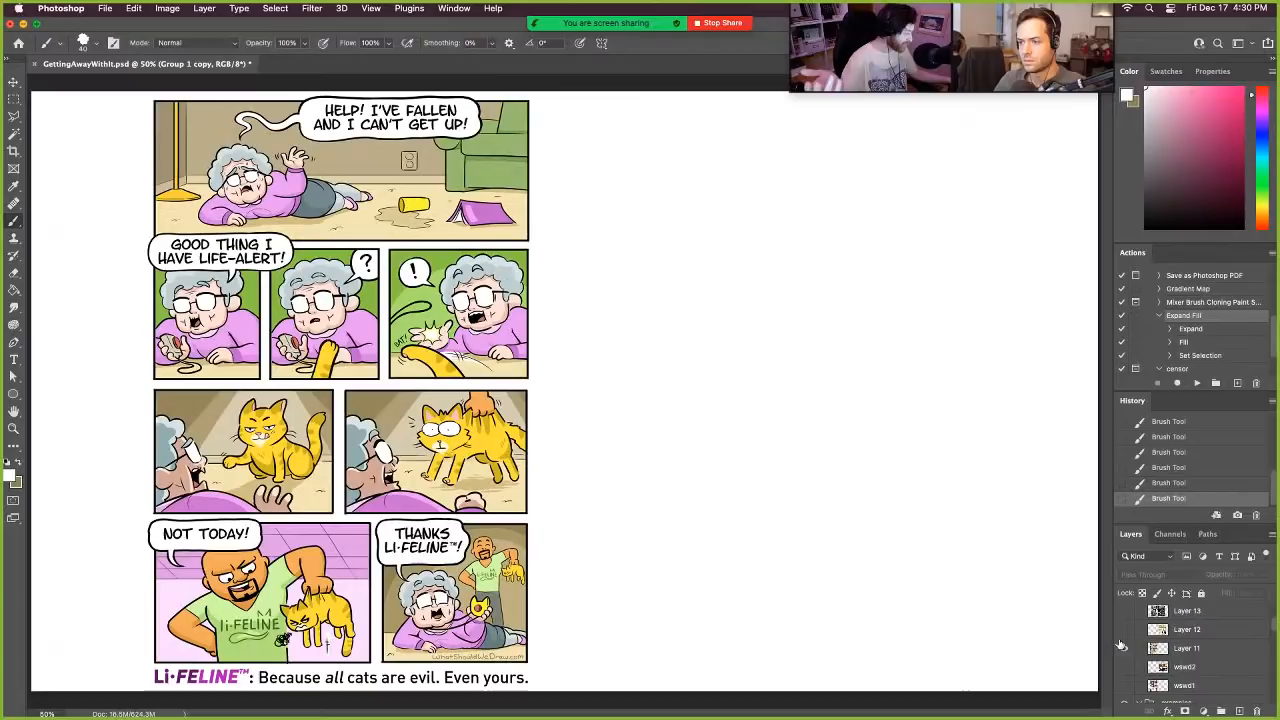
pyautogui.click(1124, 629)
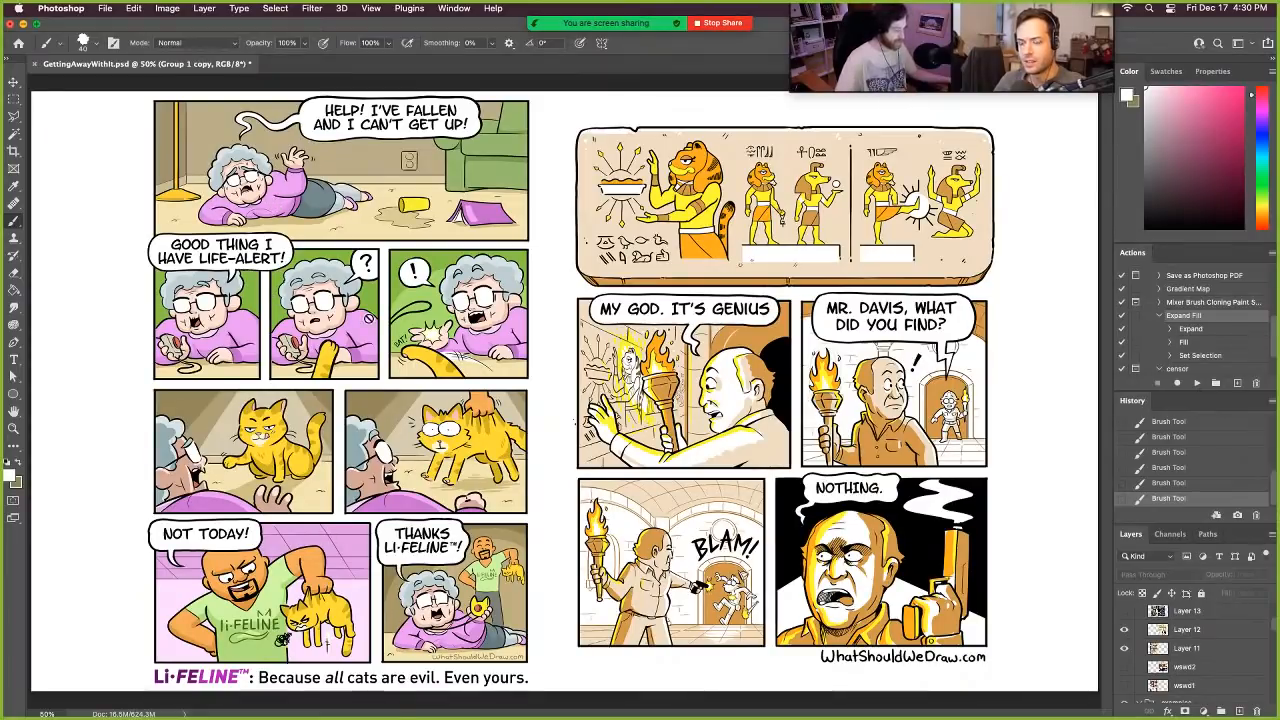
# - Switch back from Layers 11 and 12 to the wswd1 and wswd2 comics
pyautogui.click(1124, 629)
pyautogui.click(1124, 648)
pyautogui.click(1124, 666)
pyautogui.click(1124, 685)
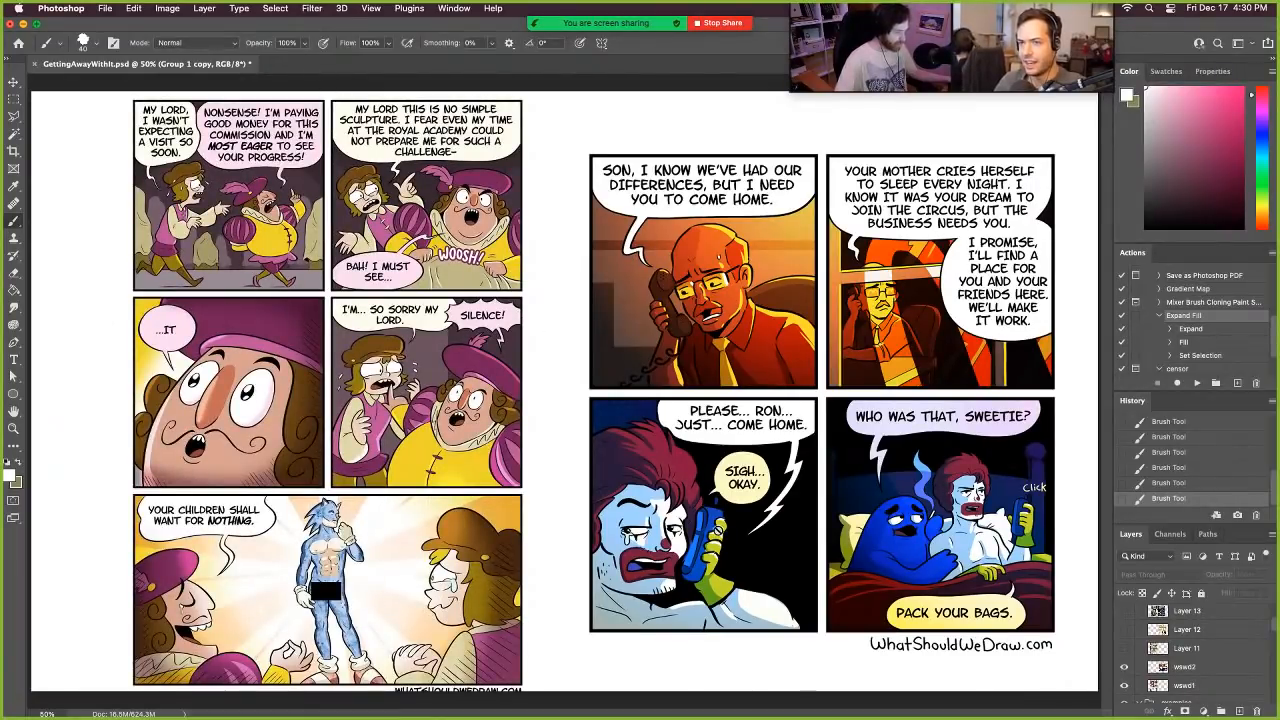
# - Hide the wswd comics again and bring back the comics on Layers 11 and 12
pyautogui.click(1124, 666)
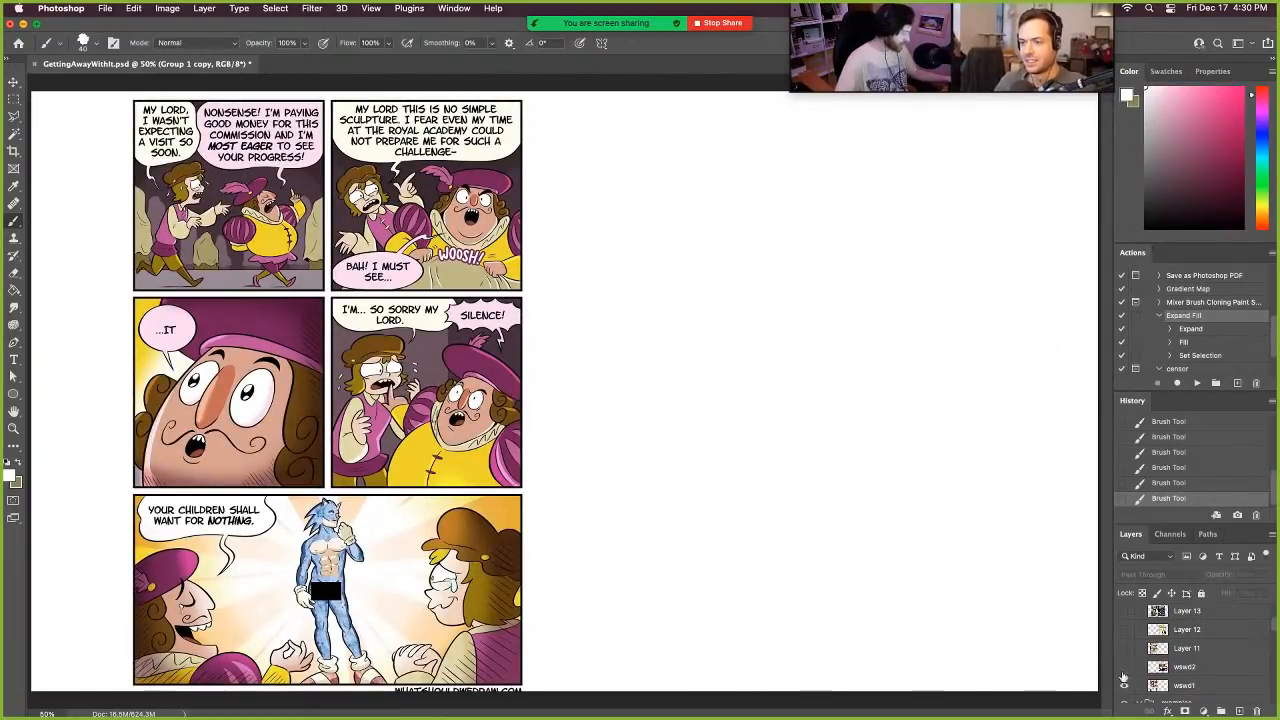
pyautogui.click(1124, 685)
pyautogui.click(1124, 648)
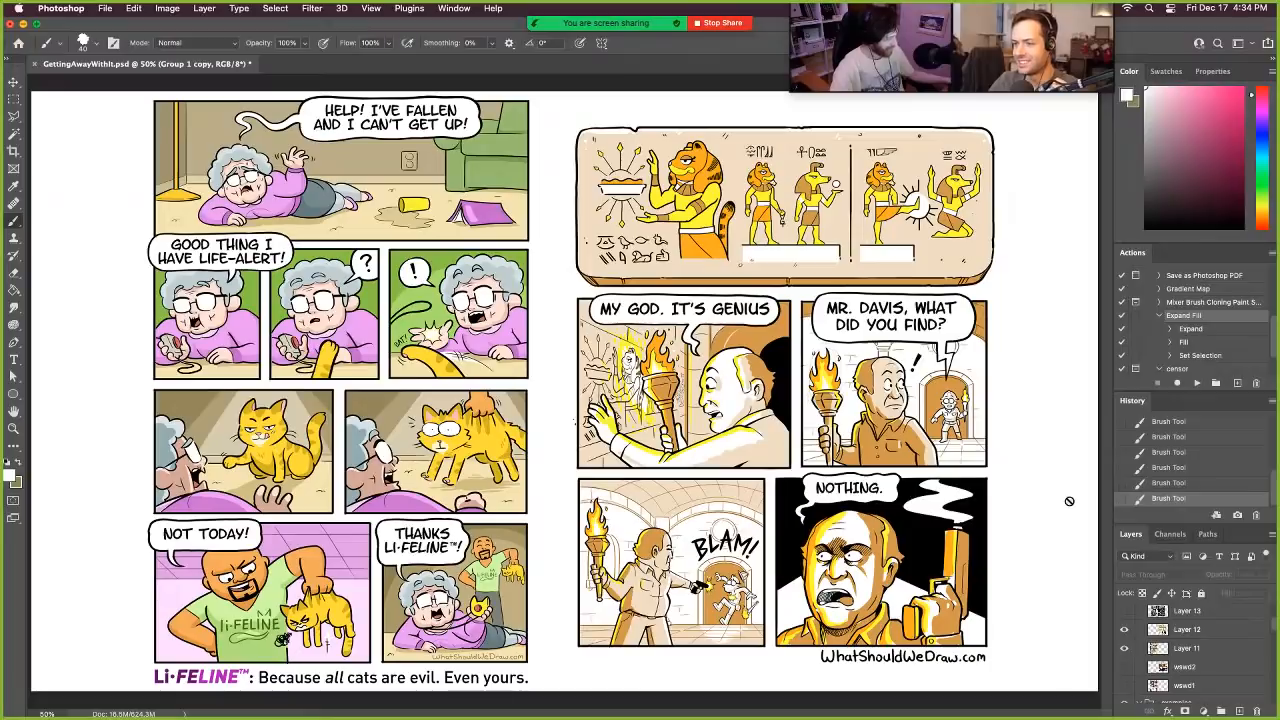
# - Hide Layers 11 and 12 and display the colored comic spread on Layer 13
pyautogui.click(1124, 648)
pyautogui.click(1131, 629)
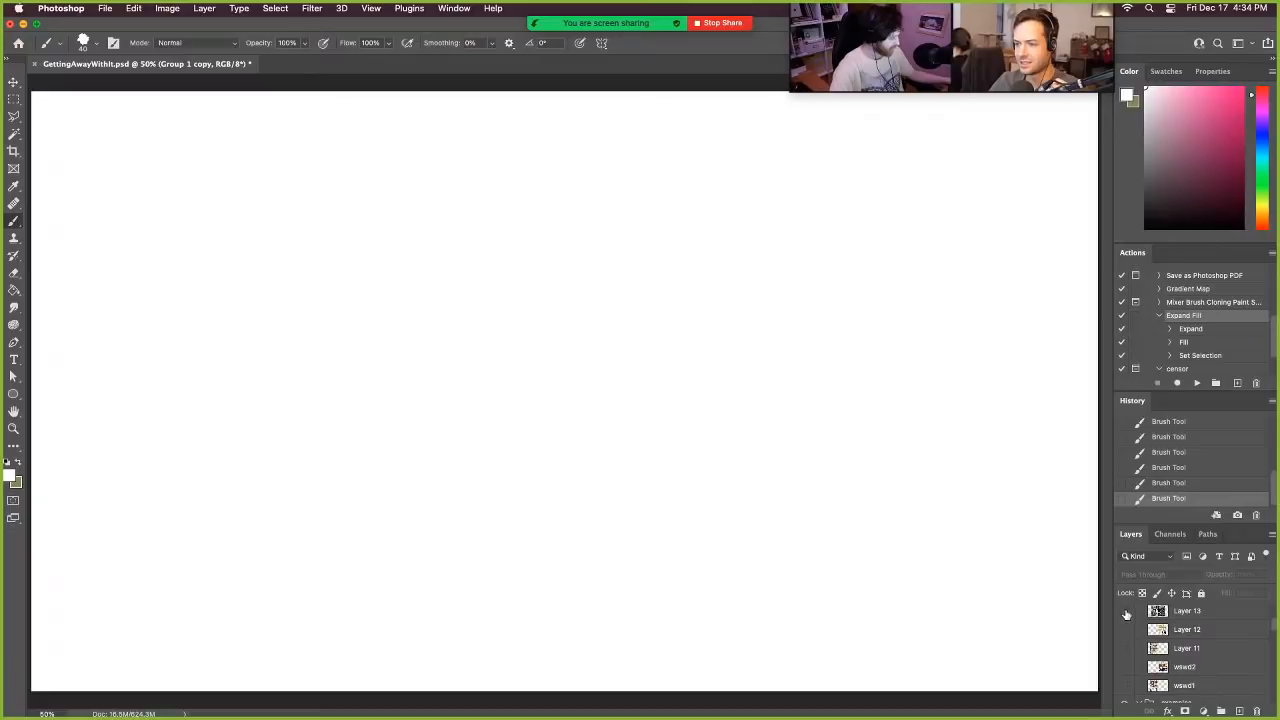
pyautogui.scroll(1, 1136, 662)
pyautogui.click(1124, 636)
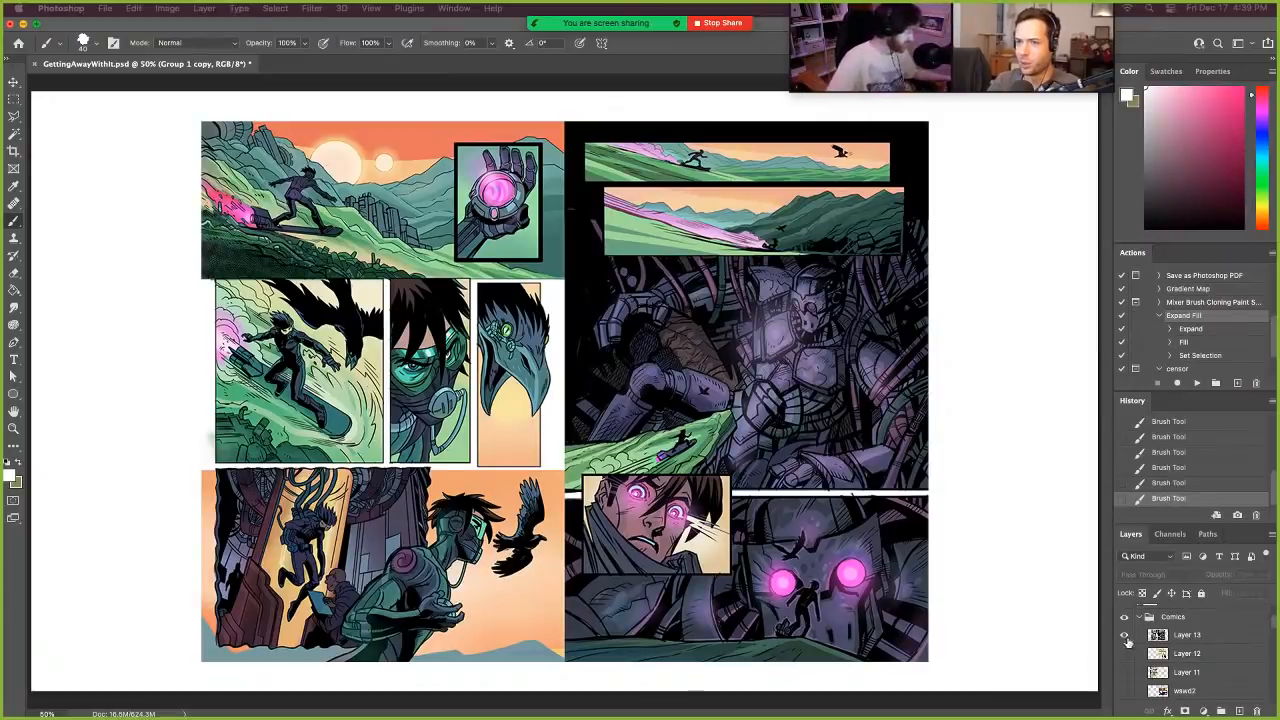
# - Toggle the visibility of the Layer 13 comic spread and leave it hidden
pyautogui.scroll(3, 1130, 640)
pyautogui.scroll(-1, 1140, 641)
pyautogui.click(1124, 668)
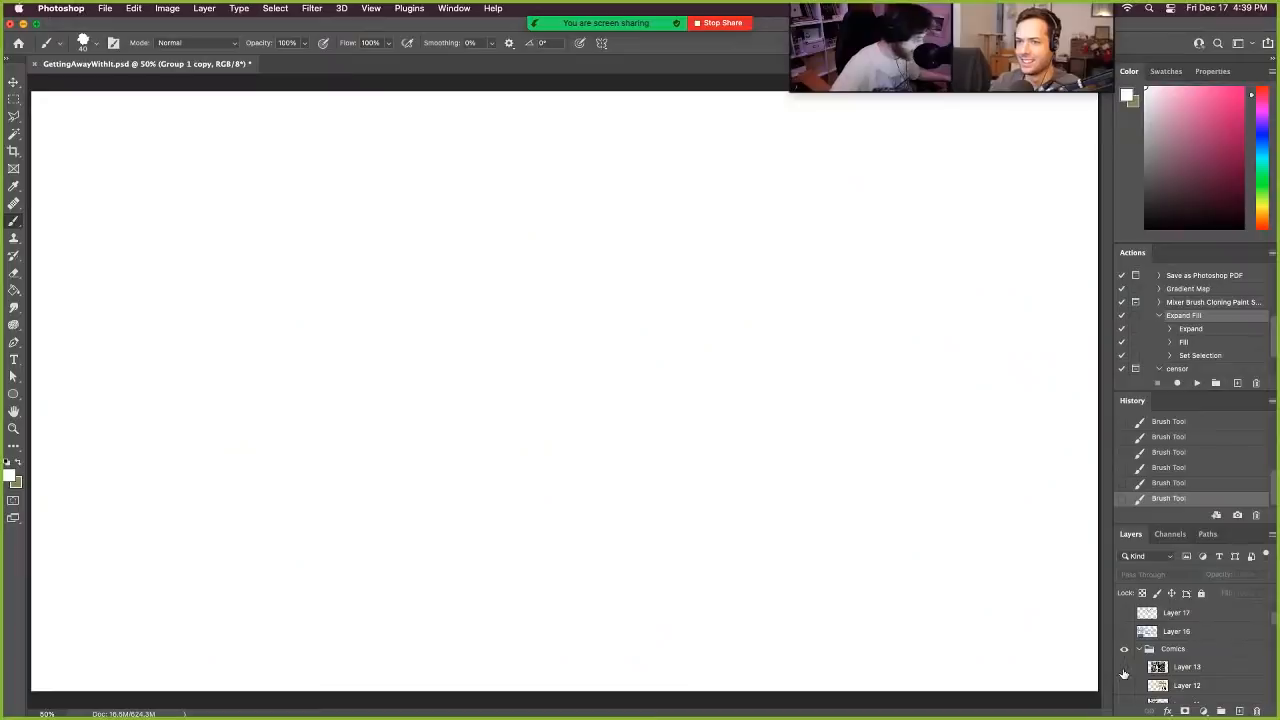
pyautogui.click(1124, 667)
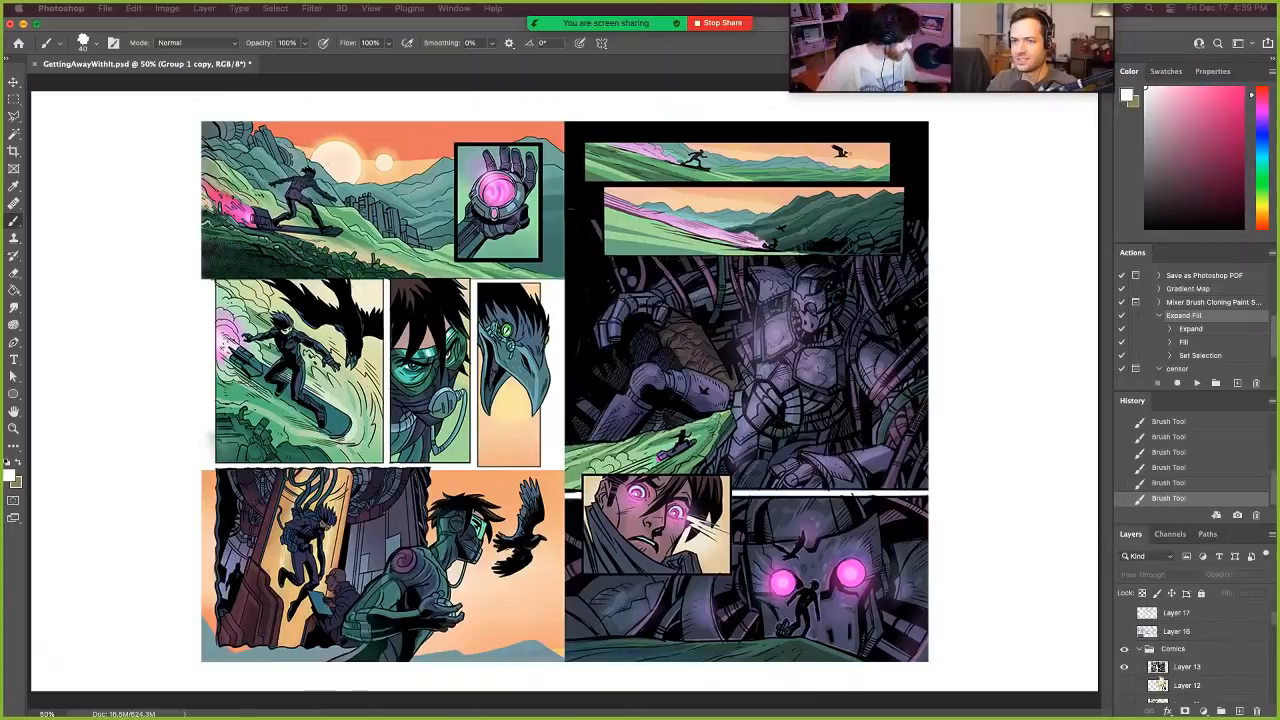
pyautogui.click(1124, 667)
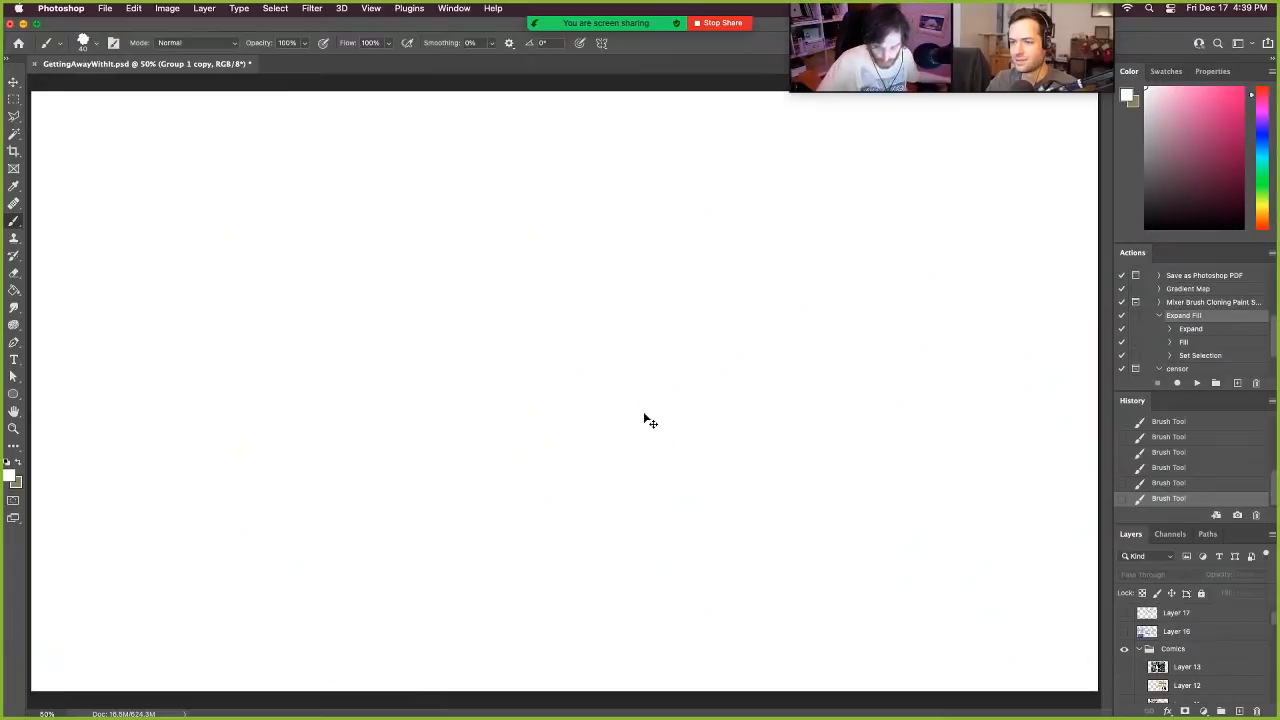
# - Paste the copied two-page thumbnail sketches as a new layer and enlarge them to nearly fill the canvas
pyautogui.press('super+v')
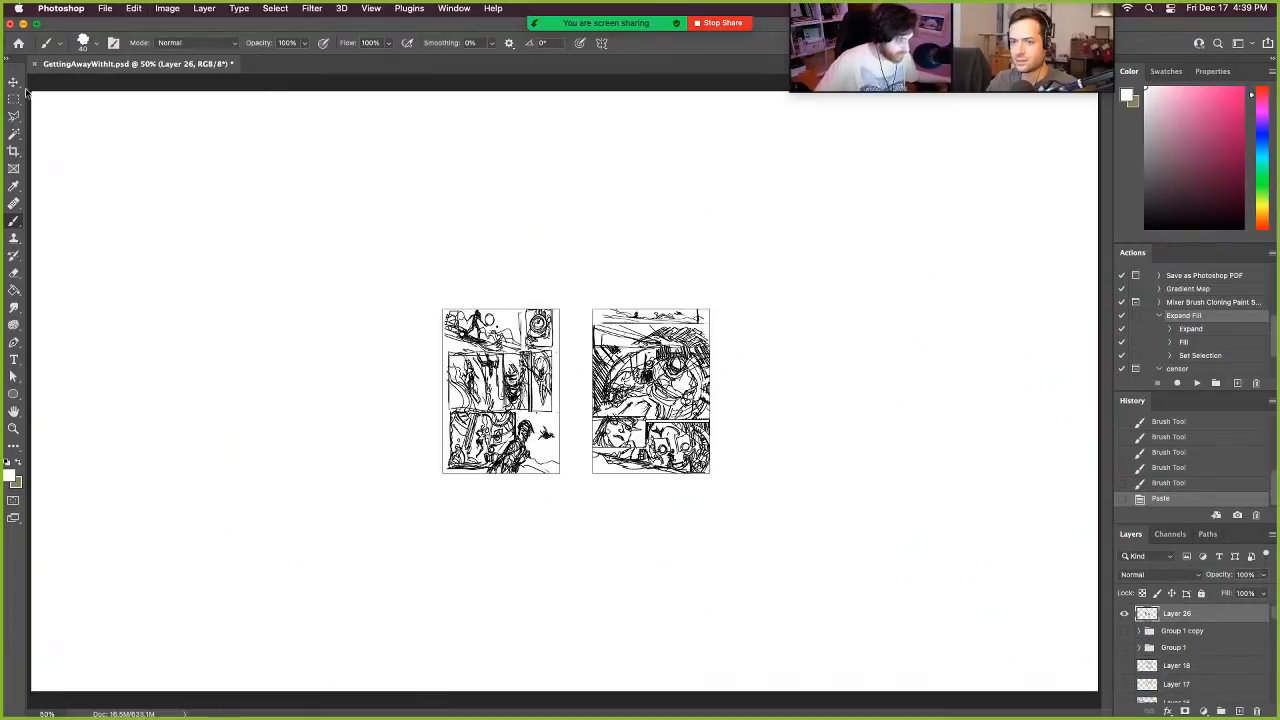
pyautogui.click(15, 82)
pyautogui.moveTo(713, 476)
pyautogui.mouseDown()
pyautogui.moveTo(1062, 625)
pyautogui.moveTo(1030, 656)
pyautogui.mouseUp()
pyautogui.moveTo(415, 306); pyautogui.dragTo(97, 126)
pyautogui.press('Return')
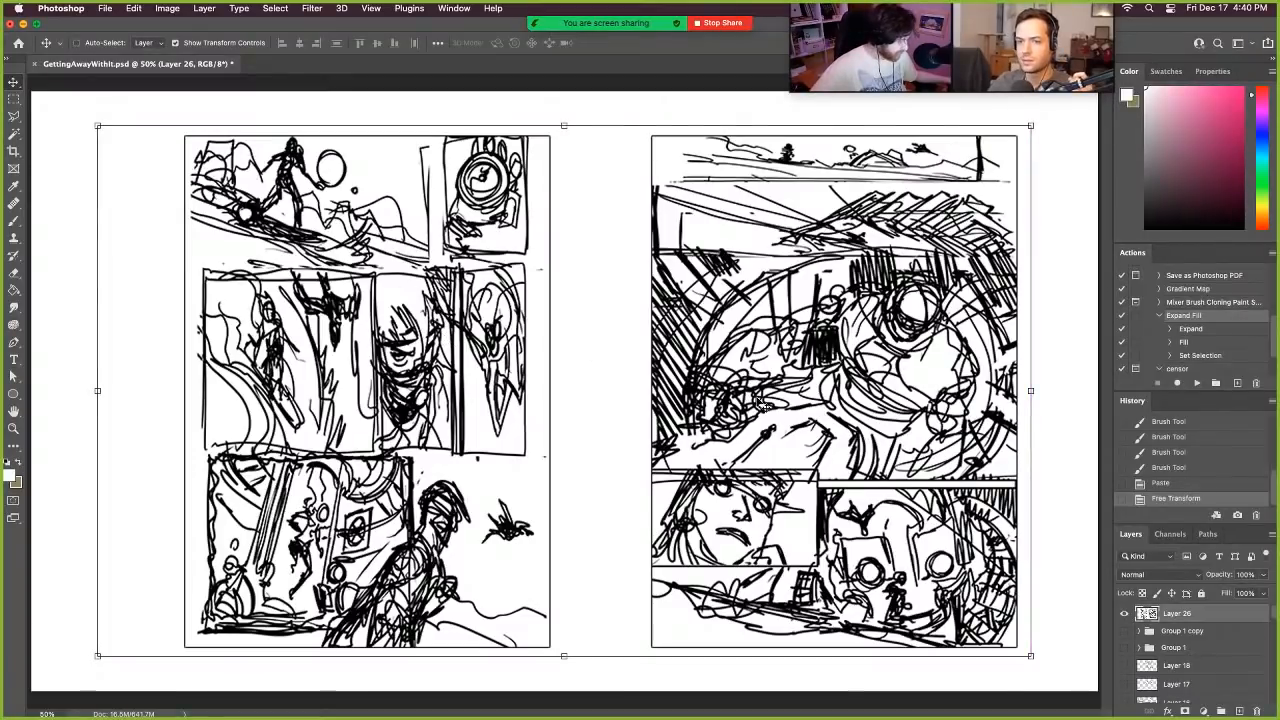
# - Try overlaying an enlarged copy of the page sketches with red reading-flow arrows, and delete that layer
pyautogui.press('super+v')
pyautogui.moveTo(715, 478); pyautogui.dragTo(984, 637)
pyautogui.moveTo(415, 302); pyautogui.dragTo(111, 125)
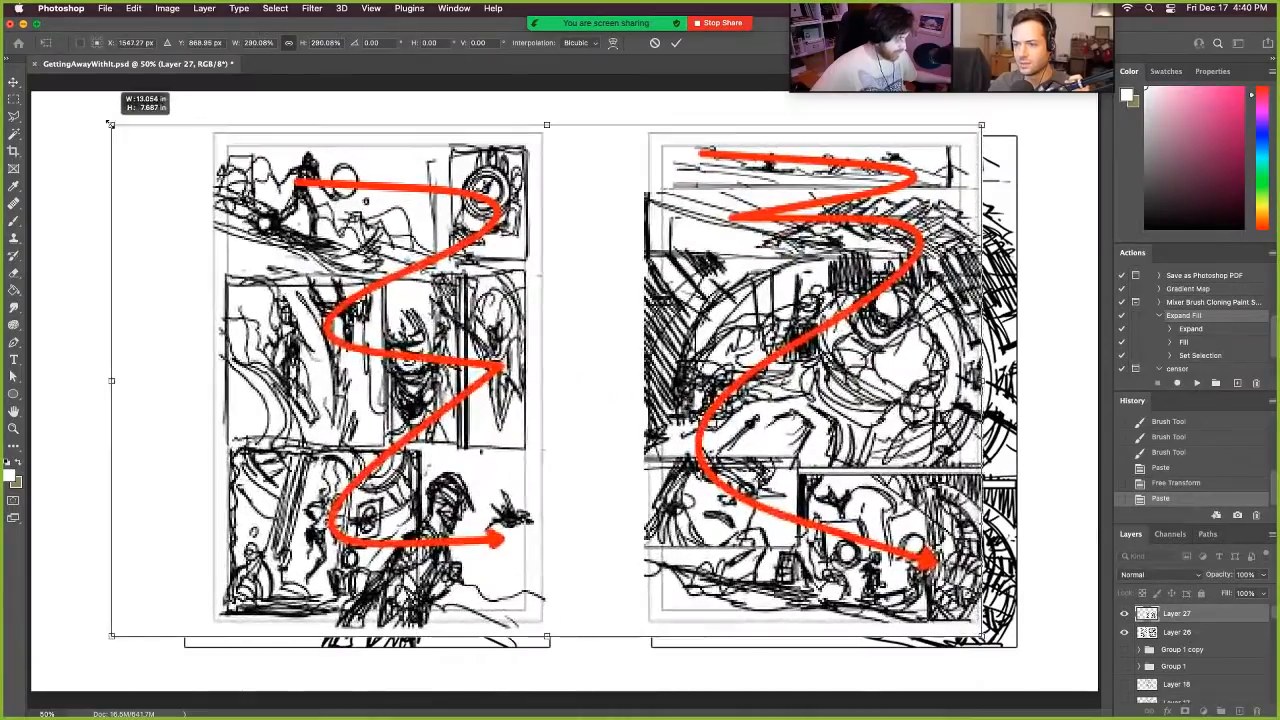
pyautogui.press('Return')
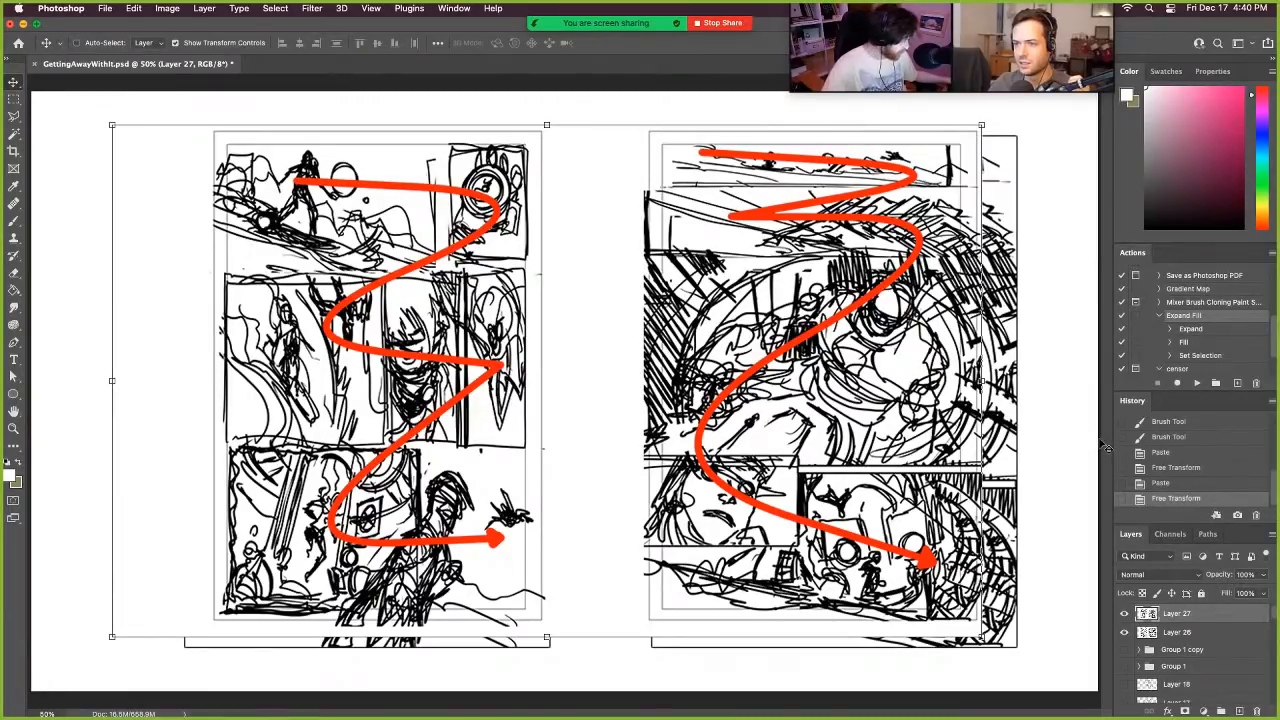
pyautogui.press('BackSpace')
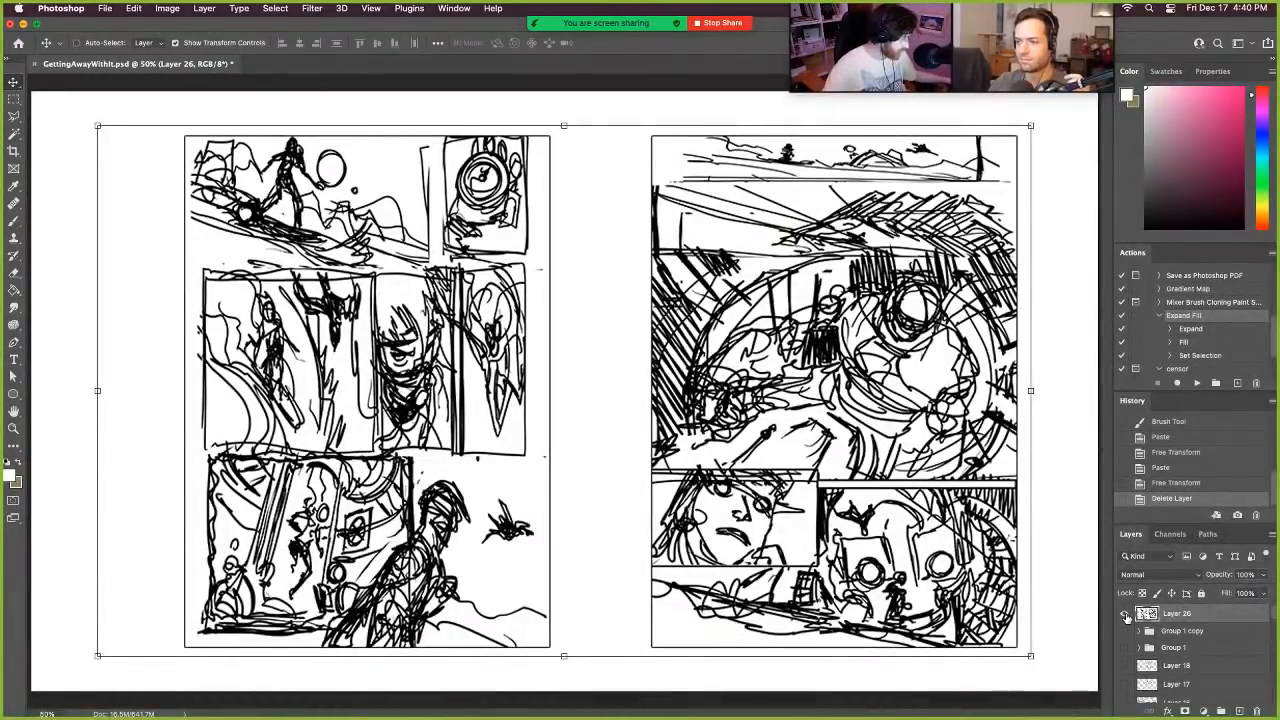
# - Hide the pasted sketch on Layer 26 and show the finished comic spread on Layer 13 for comparison
pyautogui.click(1125, 614)
pyautogui.click(1125, 614)
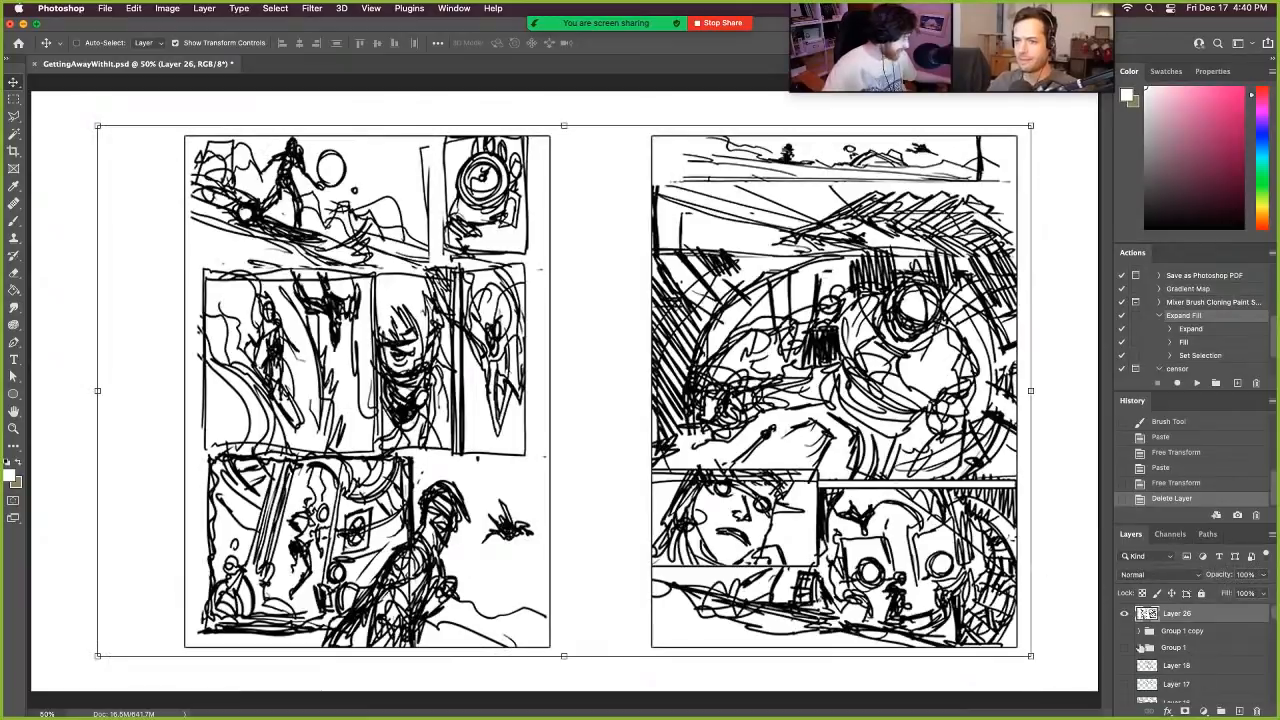
pyautogui.click(1124, 614)
pyautogui.scroll(-3, 1190, 660)
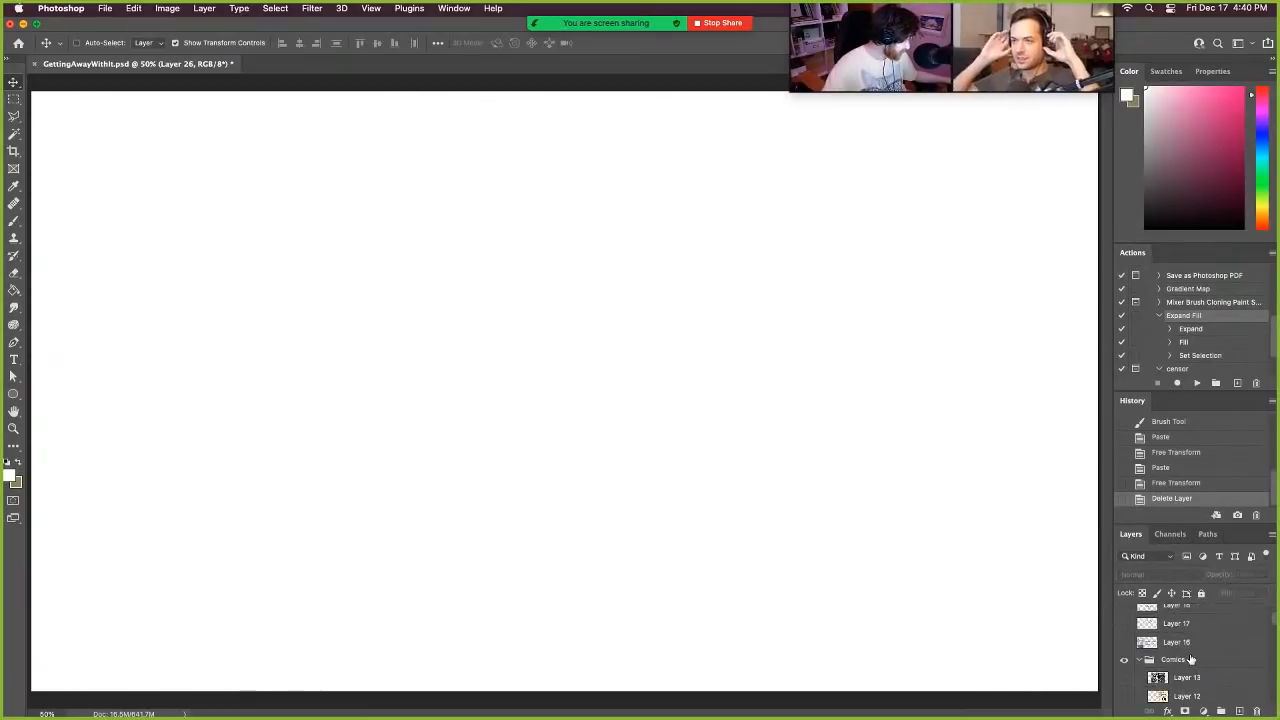
pyautogui.click(1123, 678)
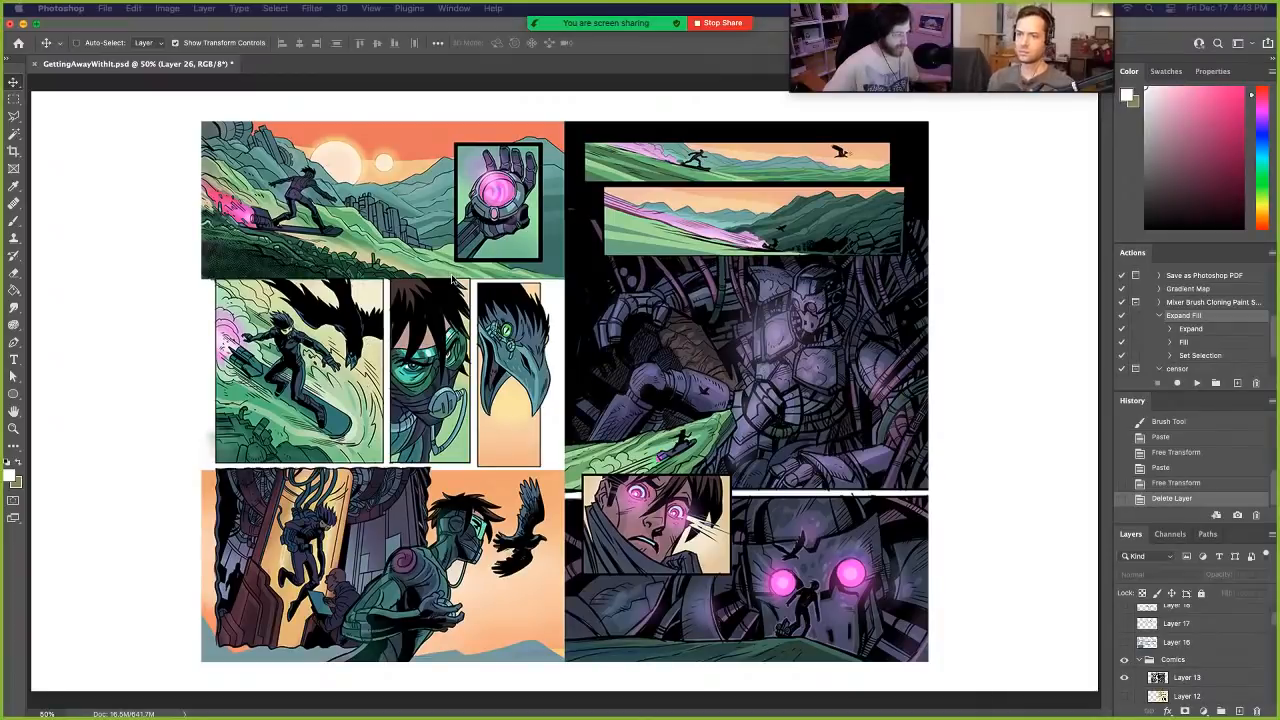
# - Hide the Layer 13 comic spread and show the snek illustration in the examples group
pyautogui.click(1124, 678)
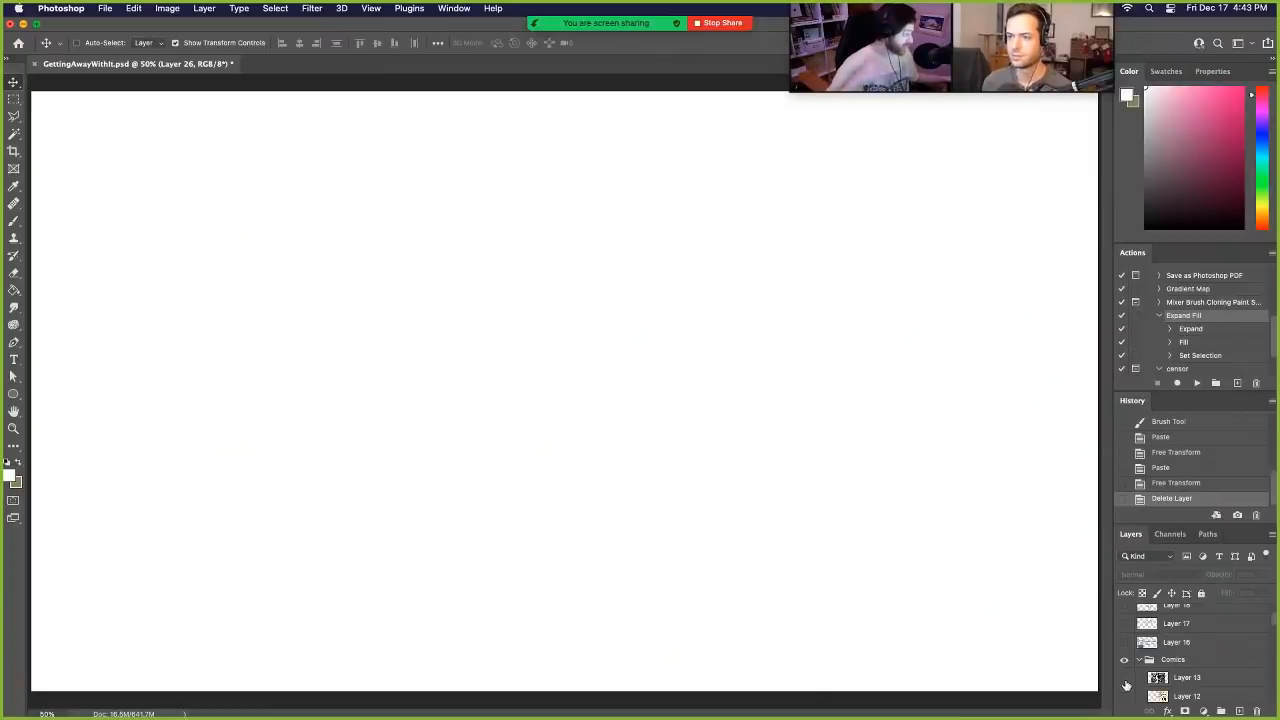
pyautogui.scroll(3, 1254, 651)
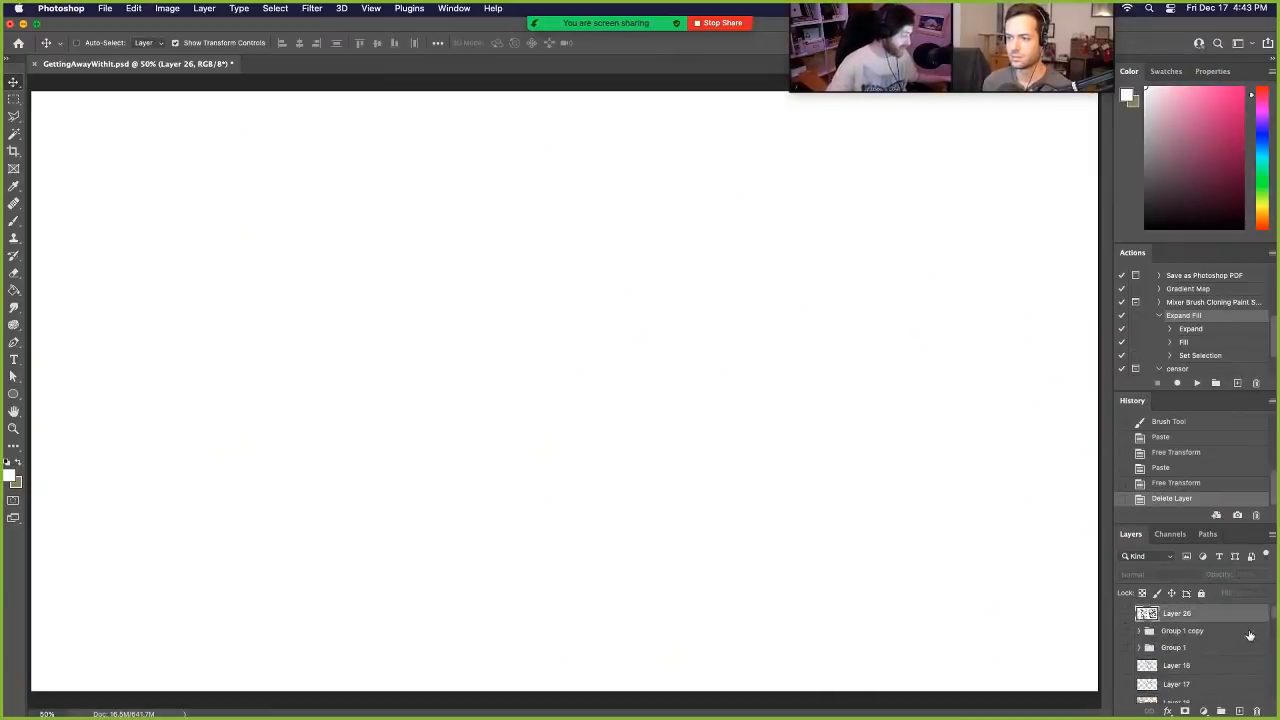
pyautogui.scroll(-10, 1245, 640)
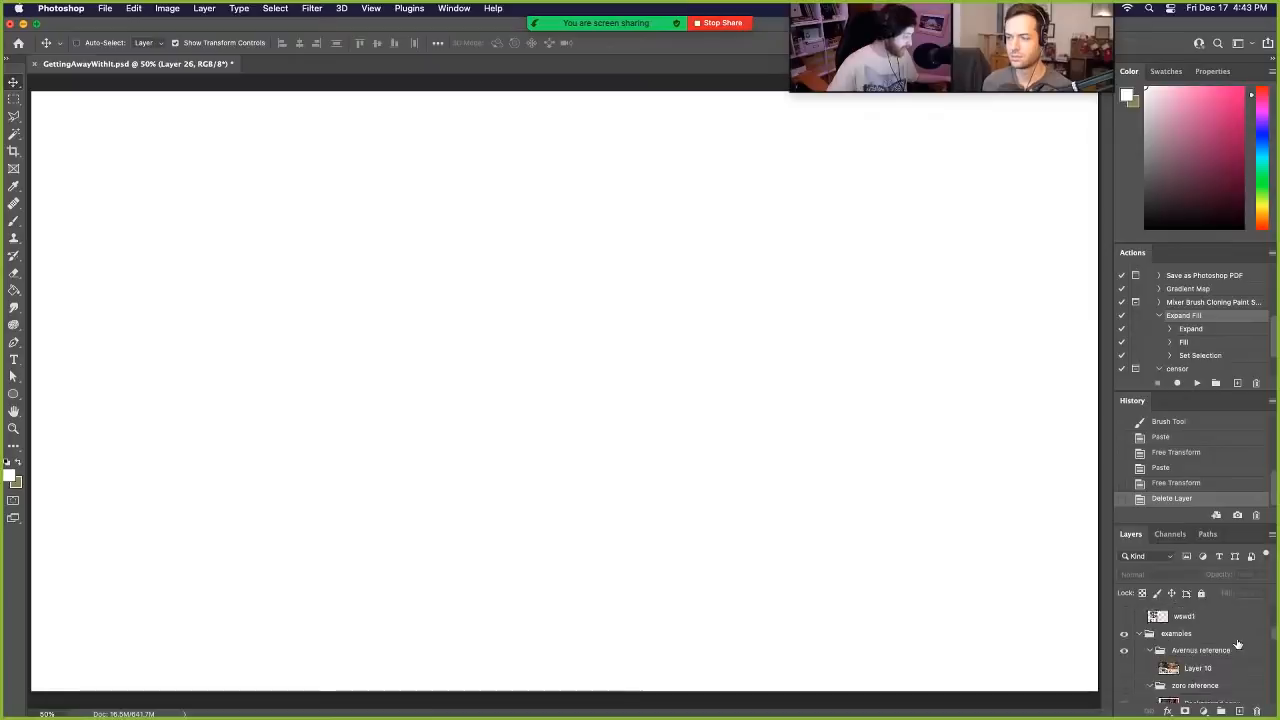
pyautogui.scroll(-8, 1236, 645)
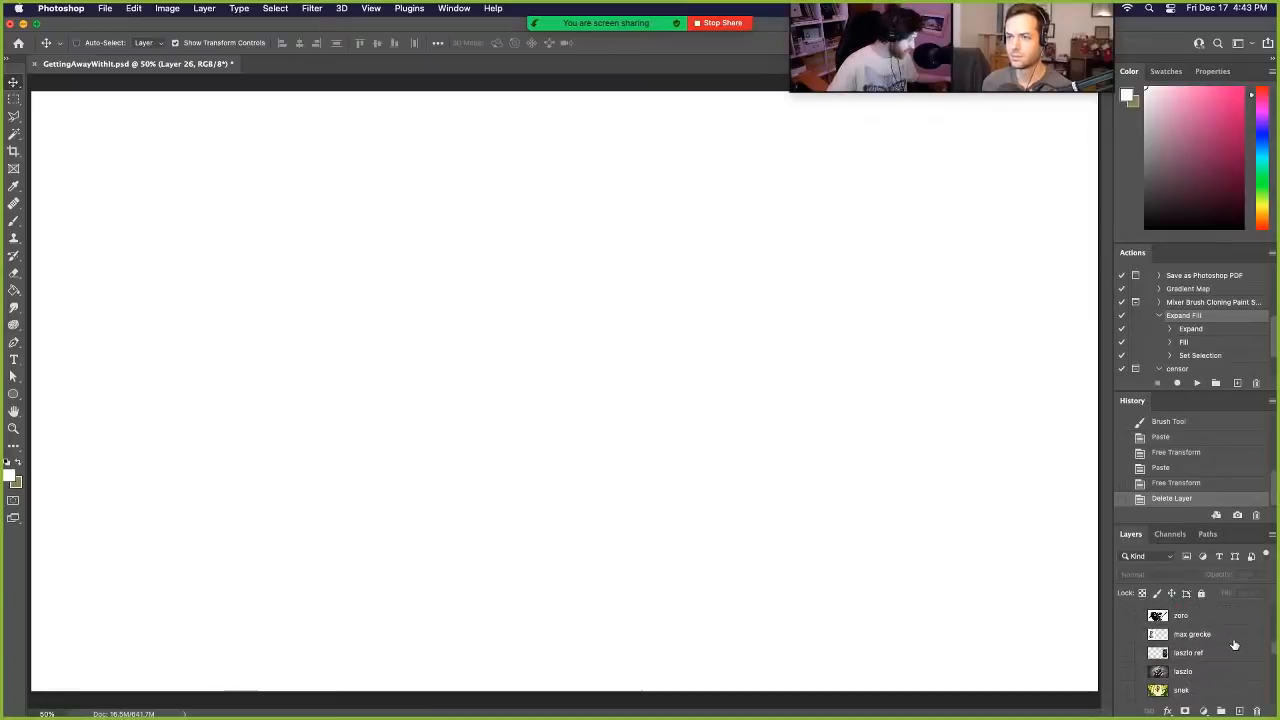
pyautogui.scroll(-1, 1232, 650)
pyautogui.click(1124, 688)
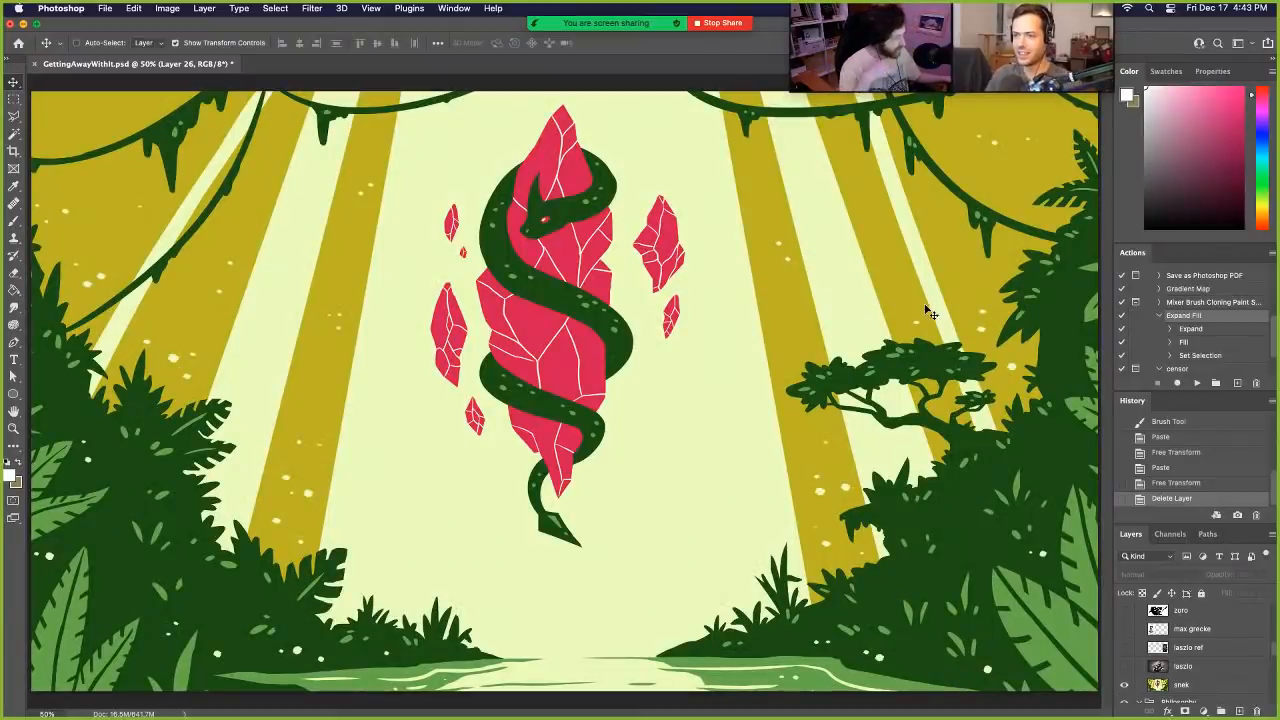
# - Select the snek layer, nudge its artwork slightly to the right and up, and hide the layer
pyautogui.click(1216, 686)
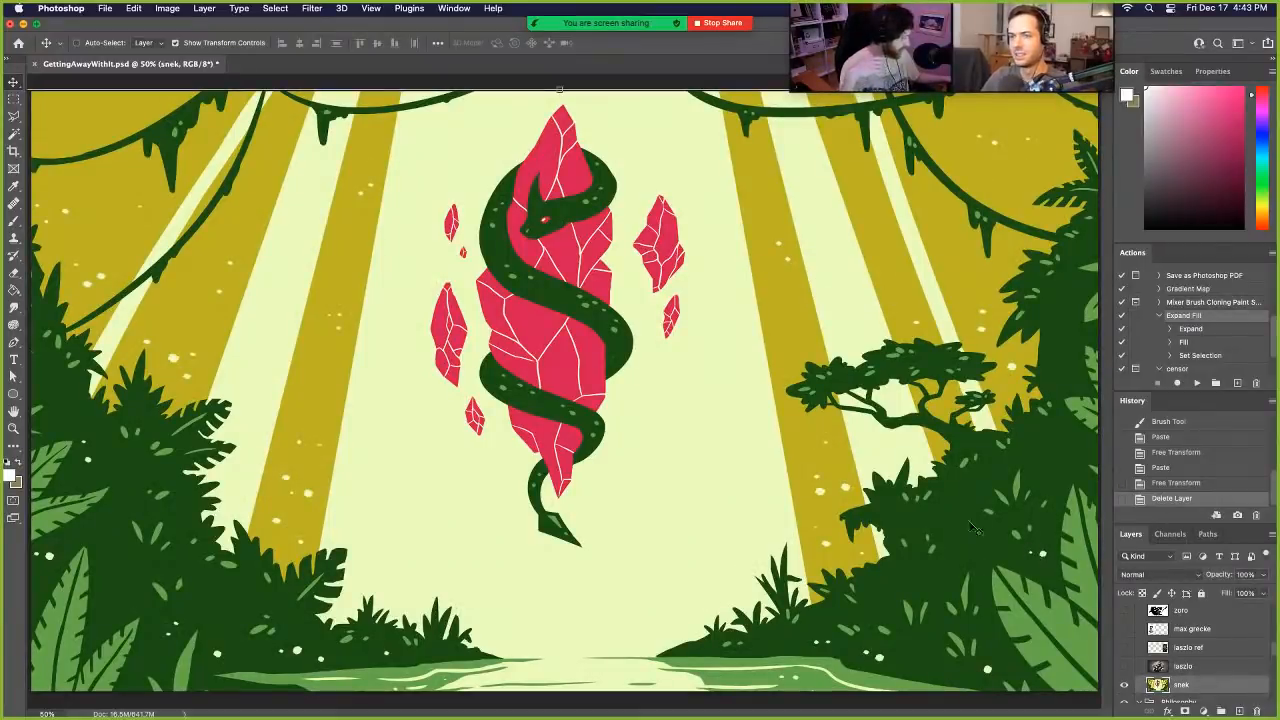
pyautogui.moveTo(860, 470); pyautogui.dragTo(859, 464)
pyautogui.moveTo(828, 463); pyautogui.dragTo(834, 462)
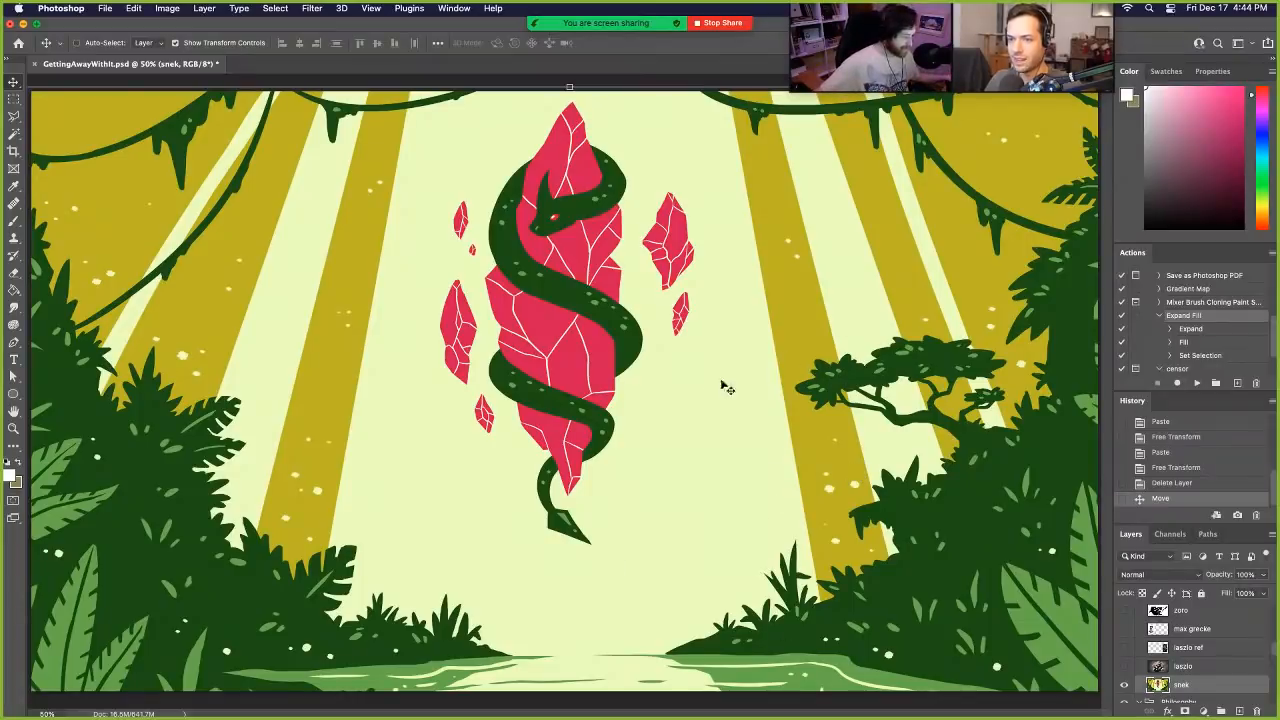
pyautogui.click(1126, 688)
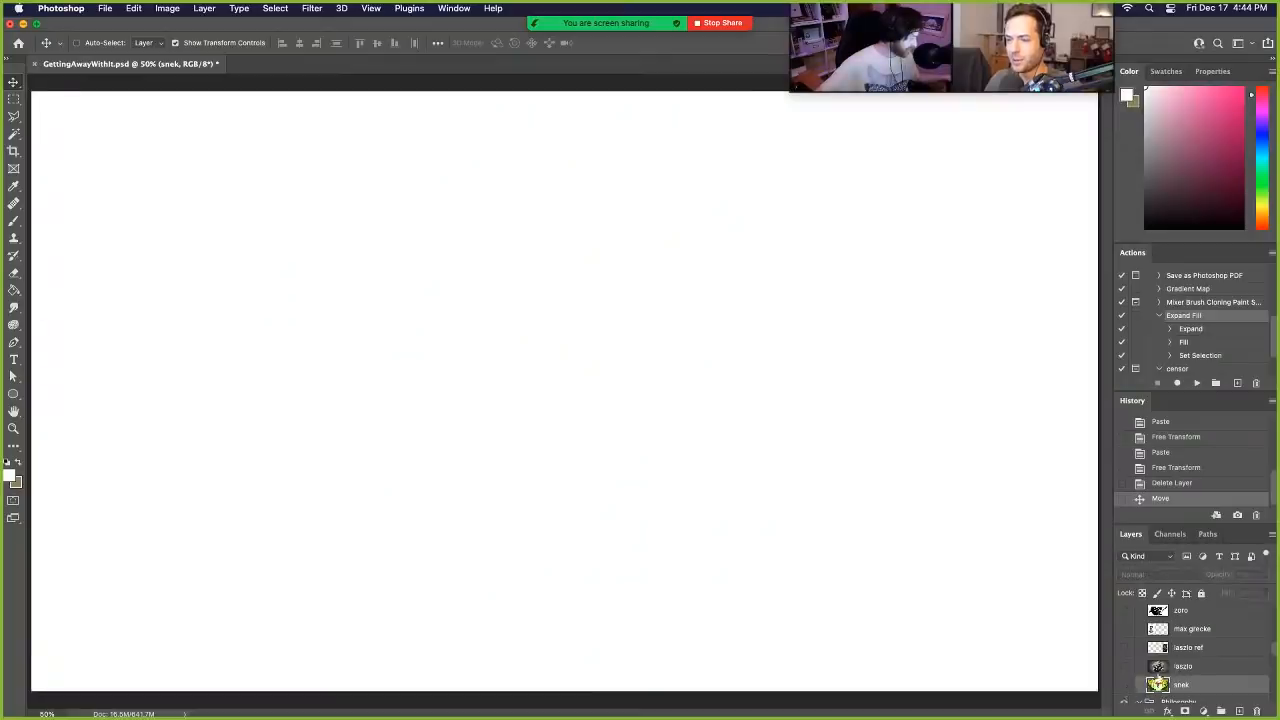
# - Add a new layer above snek and brush the jagged black outline of a Christmas tree with its tip bending right
pyautogui.scroll(10, 1186, 650)
pyautogui.click(1239, 711)
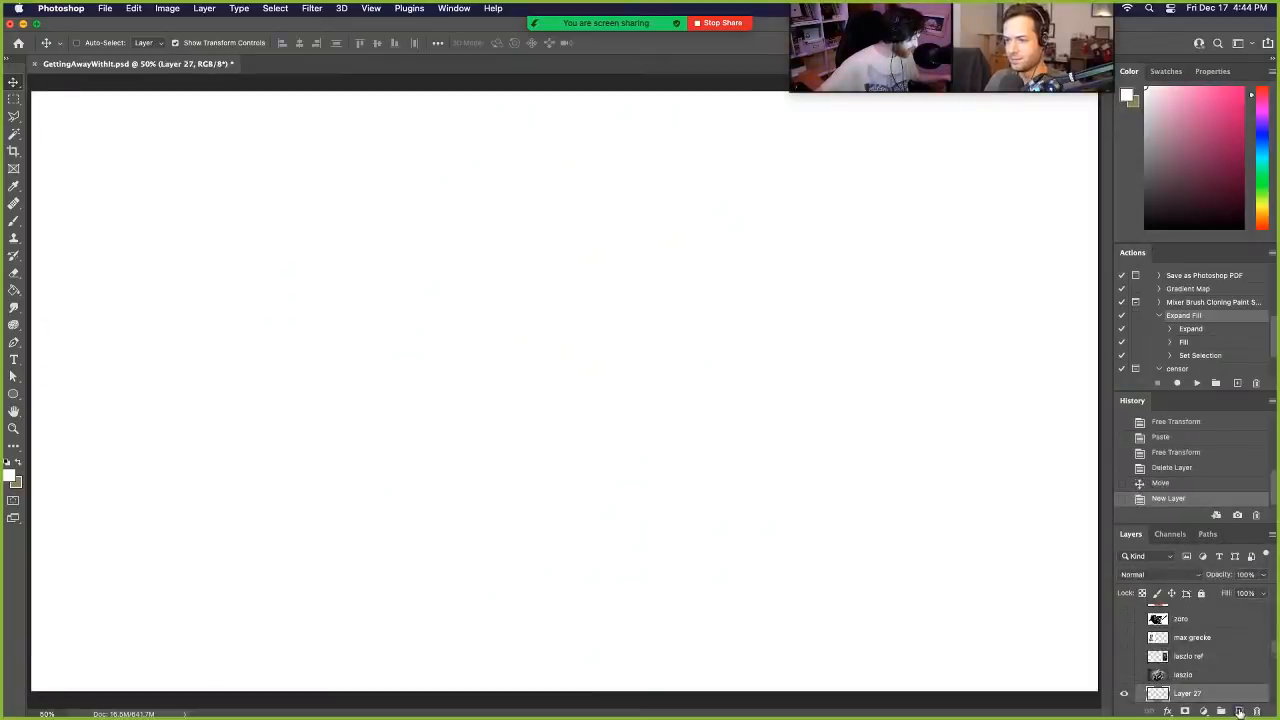
pyautogui.scroll(-2, 1215, 658)
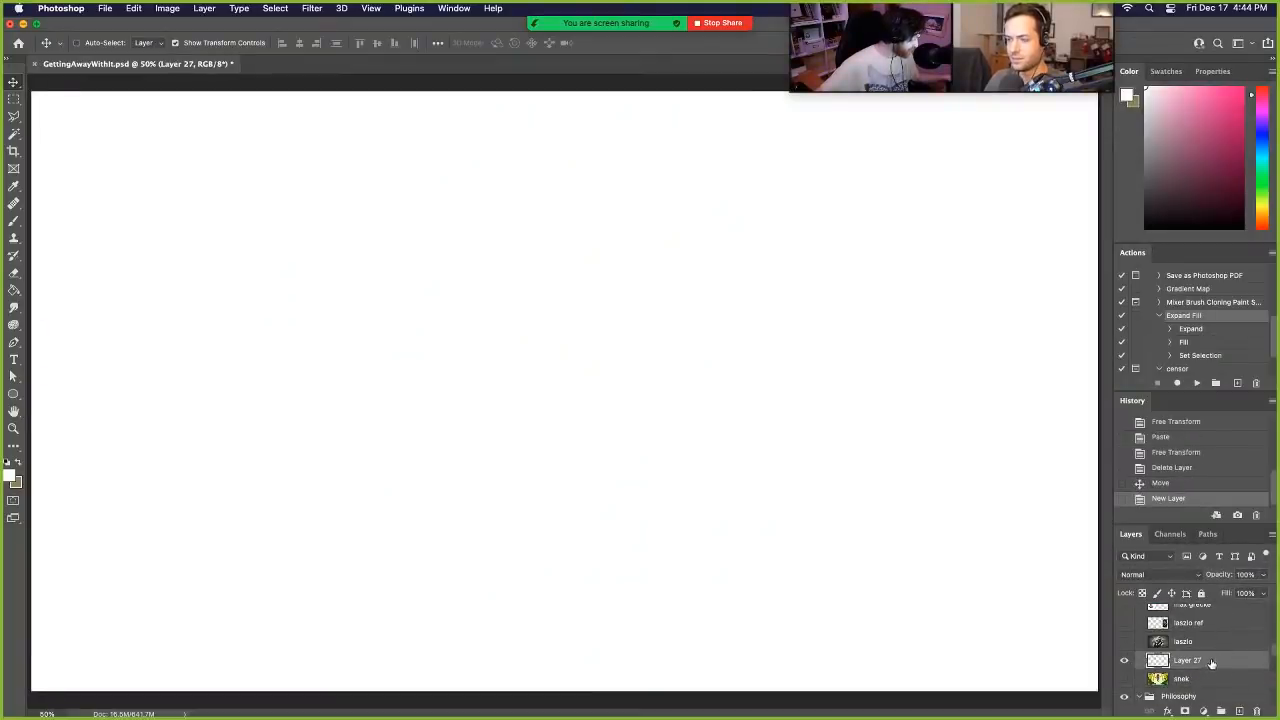
pyautogui.press('d')
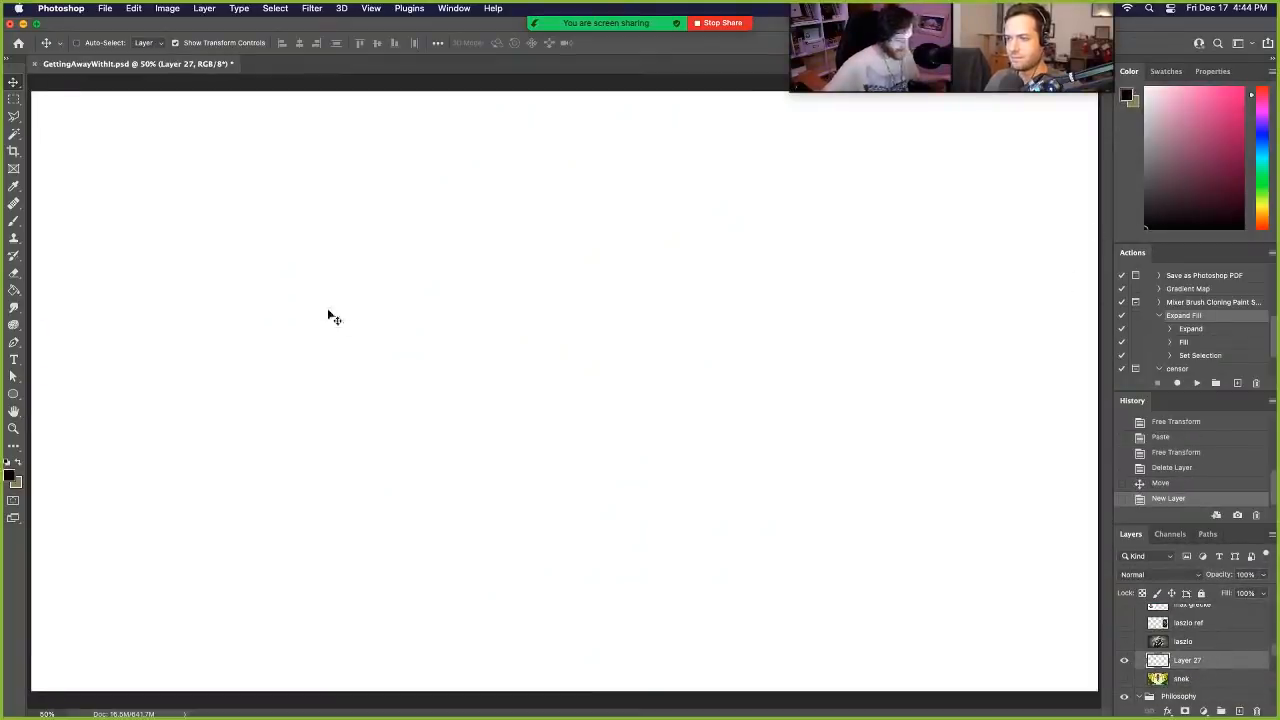
pyautogui.click(14, 220)
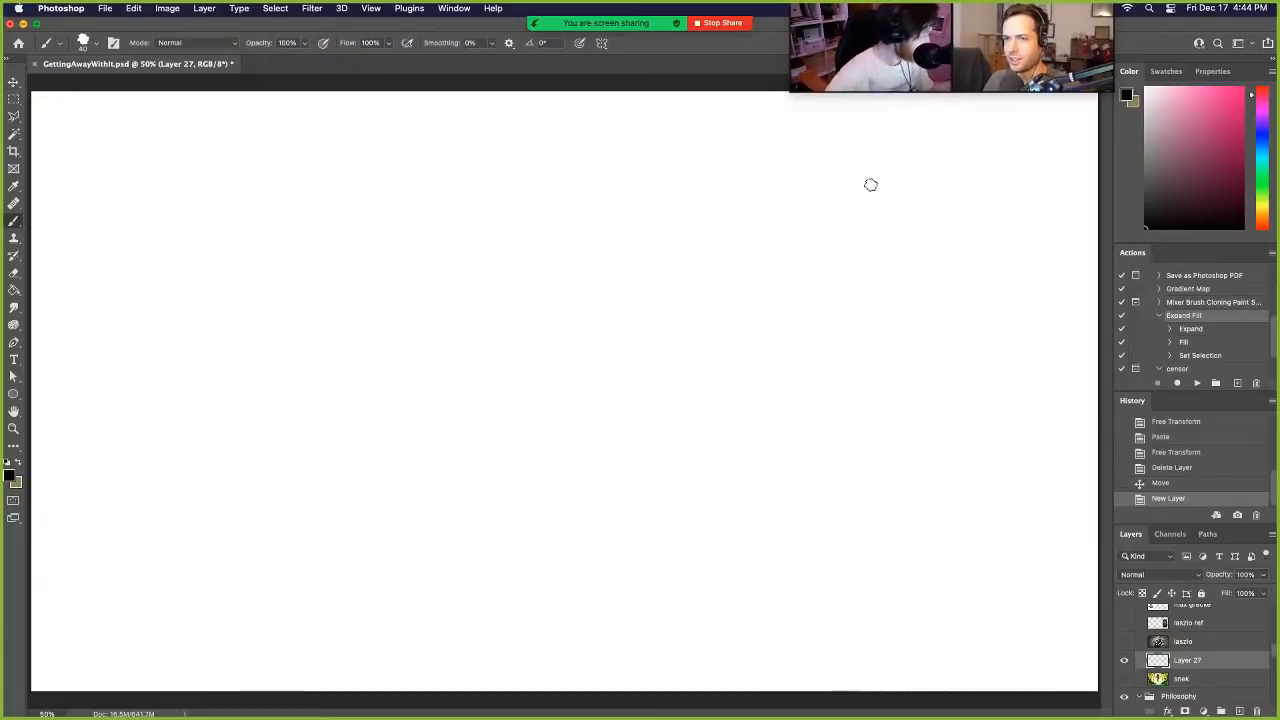
pyautogui.moveTo(860, 181)
pyautogui.mouseDown()
pyautogui.moveTo(746, 186)
pyautogui.moveTo(702, 205)
pyautogui.moveTo(732, 203)
pyautogui.mouseUp()
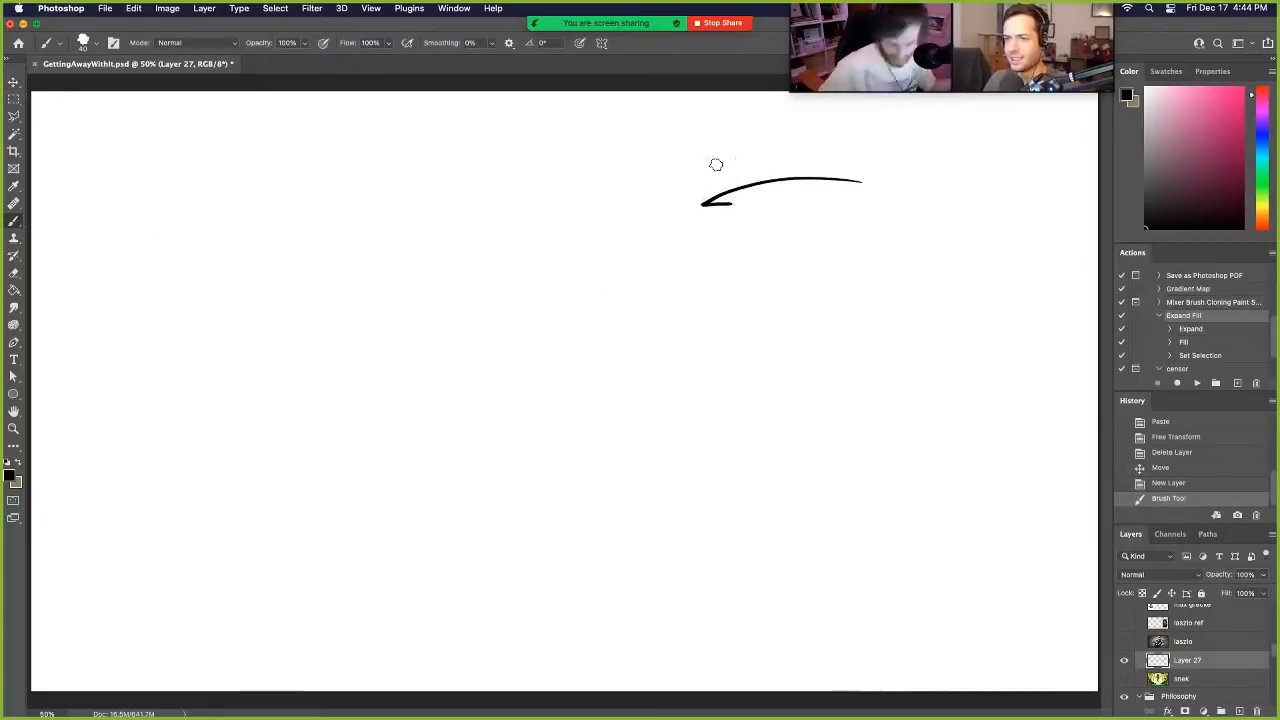
pyautogui.press('super+z')
pyautogui.moveTo(850, 168)
pyautogui.mouseDown()
pyautogui.moveTo(732, 197)
pyautogui.moveTo(796, 205)
pyautogui.moveTo(672, 262)
pyautogui.moveTo(632, 299)
pyautogui.moveTo(702, 292)
pyautogui.moveTo(628, 333)
pyautogui.moveTo(538, 419)
pyautogui.moveTo(675, 405)
pyautogui.mouseUp()
pyautogui.moveTo(769, 424)
pyautogui.mouseDown()
pyautogui.moveTo(895, 450)
pyautogui.moveTo(812, 361)
pyautogui.moveTo(910, 375)
pyautogui.moveTo(851, 243)
pyautogui.moveTo(928, 281)
pyautogui.moveTo(900, 213)
pyautogui.moveTo(1014, 212)
pyautogui.moveTo(996, 191)
pyautogui.moveTo(830, 160)
pyautogui.mouseUp()
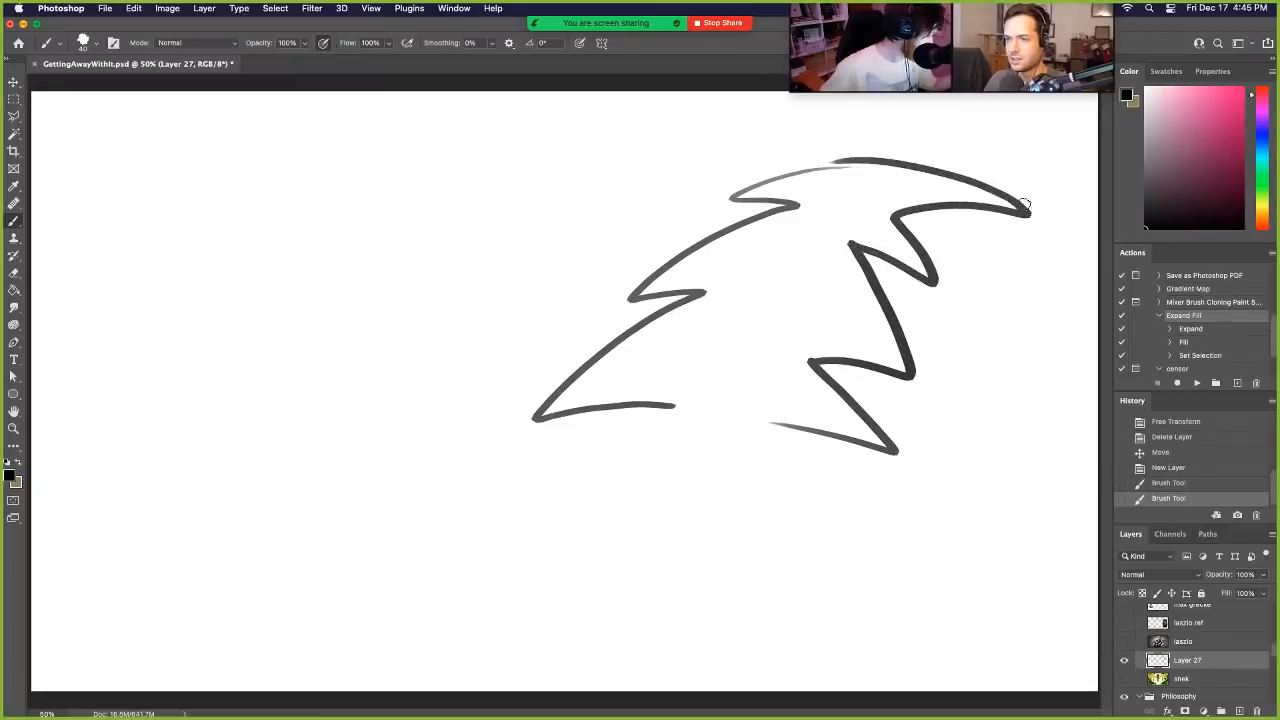
# - Draw a star on the tree's tip, two round eyes, a wavy band near the top and a wide wavy mouth
pyautogui.moveTo(1025, 210)
pyautogui.mouseDown()
pyautogui.moveTo(1080, 209)
pyautogui.moveTo(1064, 225)
pyautogui.moveTo(1079, 244)
pyautogui.moveTo(1032, 243)
pyautogui.moveTo(1042, 210)
pyautogui.mouseUp()
pyautogui.moveTo(828, 272); pyautogui.dragTo(826, 270)
pyautogui.moveTo(742, 240)
pyautogui.mouseDown()
pyautogui.moveTo(731, 246)
pyautogui.moveTo(740, 240)
pyautogui.mouseUp()
pyautogui.moveTo(840, 167); pyautogui.dragTo(905, 212)
pyautogui.moveTo(889, 168); pyautogui.dragTo(914, 200)
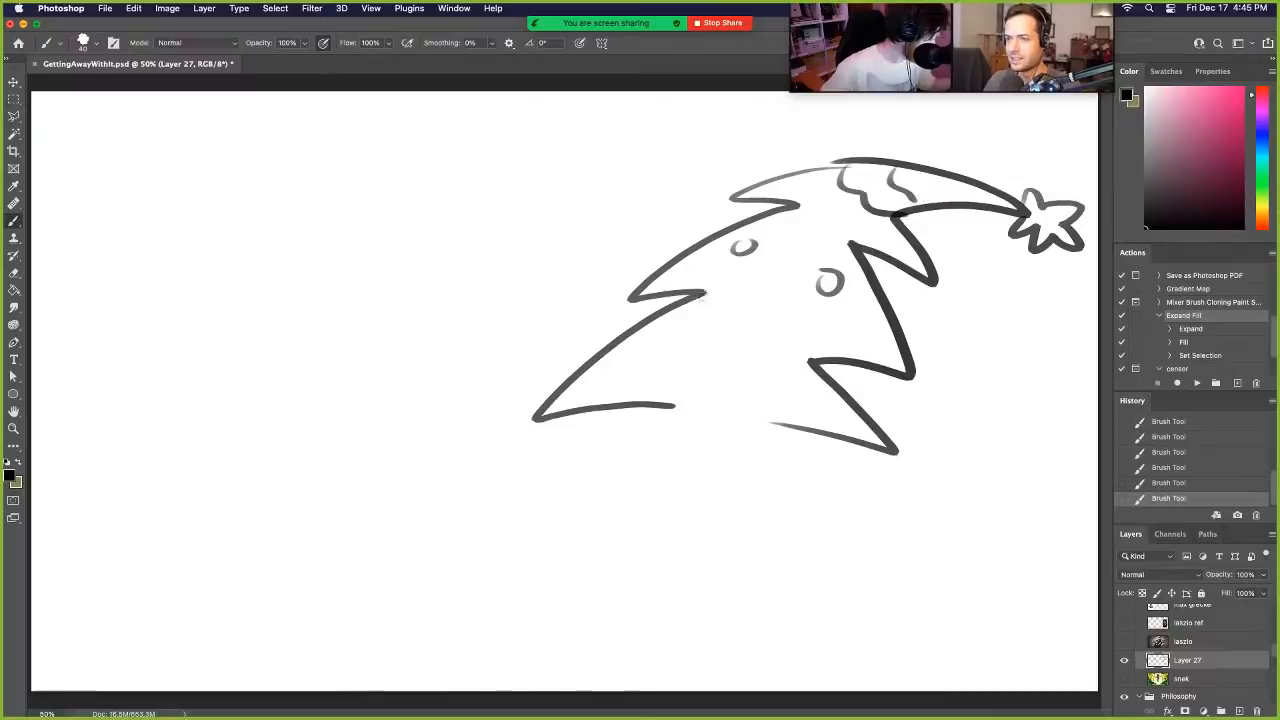
pyautogui.moveTo(704, 292)
pyautogui.mouseDown()
pyautogui.moveTo(830, 384)
pyautogui.moveTo(788, 345)
pyautogui.moveTo(812, 362)
pyautogui.mouseUp()
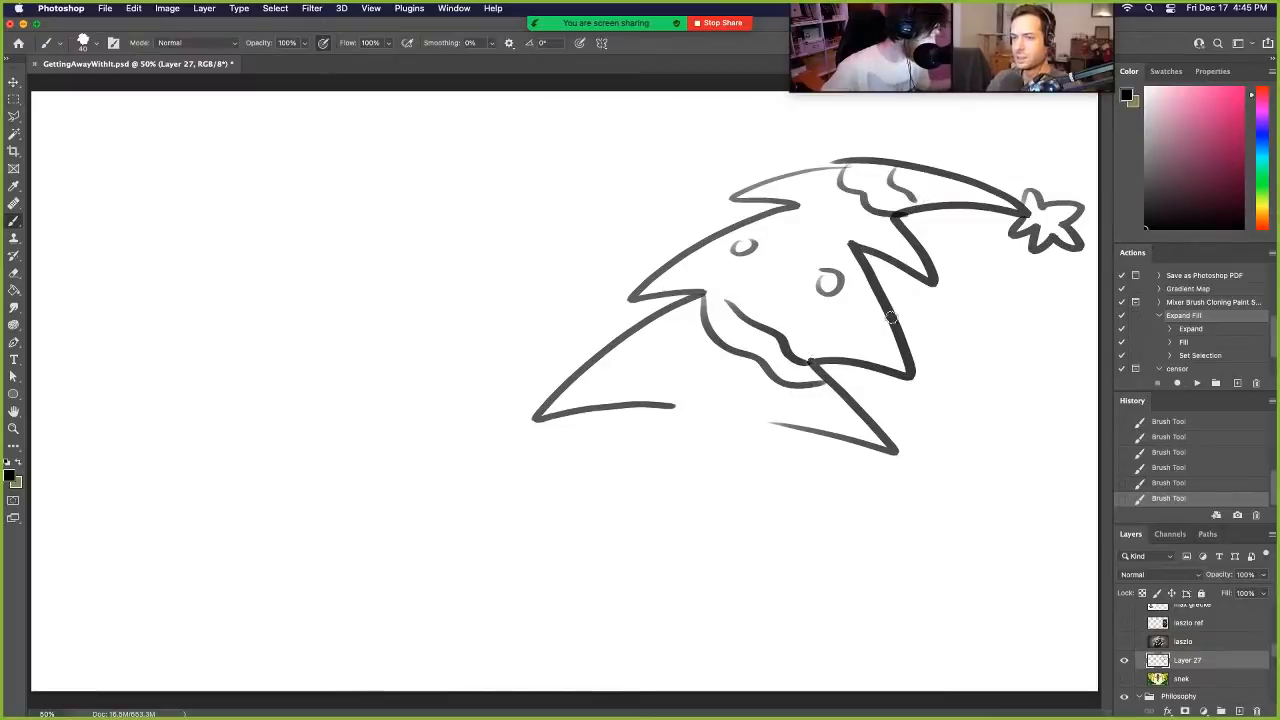
# - Sketch a small figure lying under the tree with the trunk across its body, and erase the line crossing the trunk
pyautogui.moveTo(631, 454)
pyautogui.mouseDown()
pyautogui.moveTo(640, 414)
pyautogui.moveTo(637, 454)
pyautogui.moveTo(611, 470)
pyautogui.moveTo(639, 474)
pyautogui.moveTo(627, 483)
pyautogui.mouseUp()
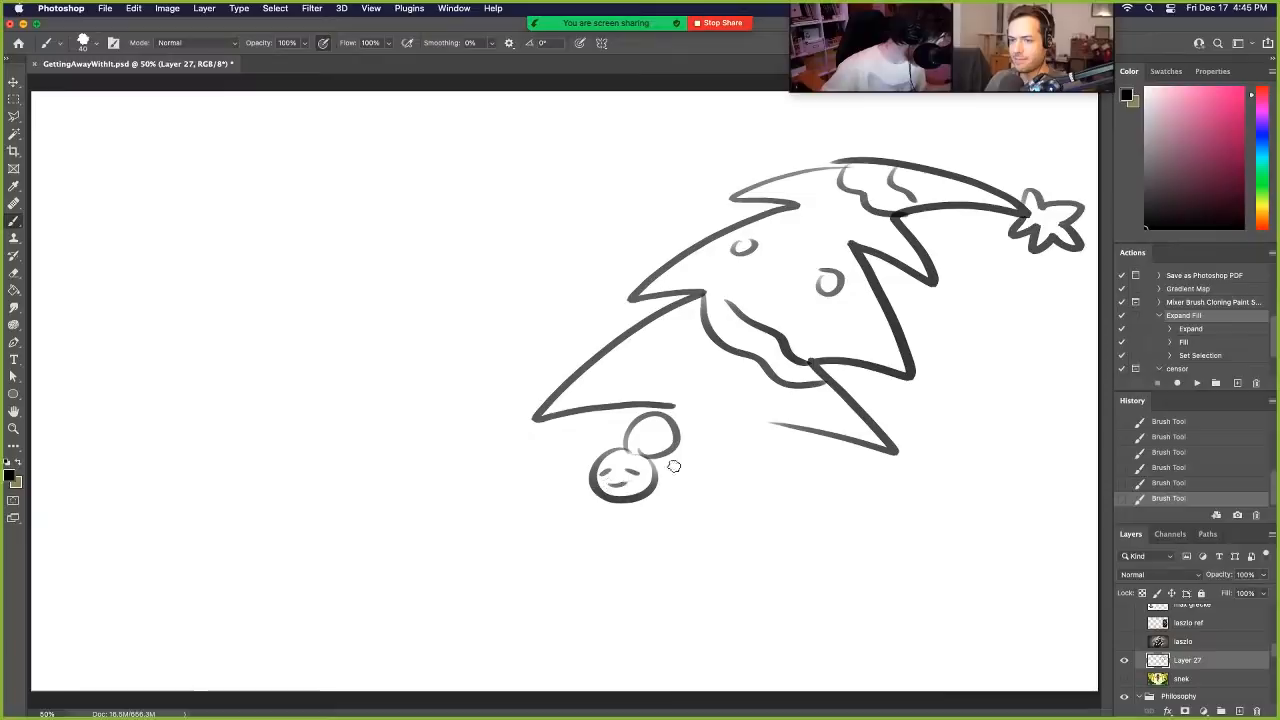
pyautogui.moveTo(690, 442); pyautogui.dragTo(766, 466)
pyautogui.moveTo(713, 419)
pyautogui.mouseDown()
pyautogui.moveTo(715, 490)
pyautogui.moveTo(738, 491)
pyautogui.moveTo(684, 484)
pyautogui.moveTo(630, 513)
pyautogui.moveTo(648, 498)
pyautogui.moveTo(607, 496)
pyautogui.moveTo(624, 511)
pyautogui.moveTo(669, 490)
pyautogui.mouseUp()
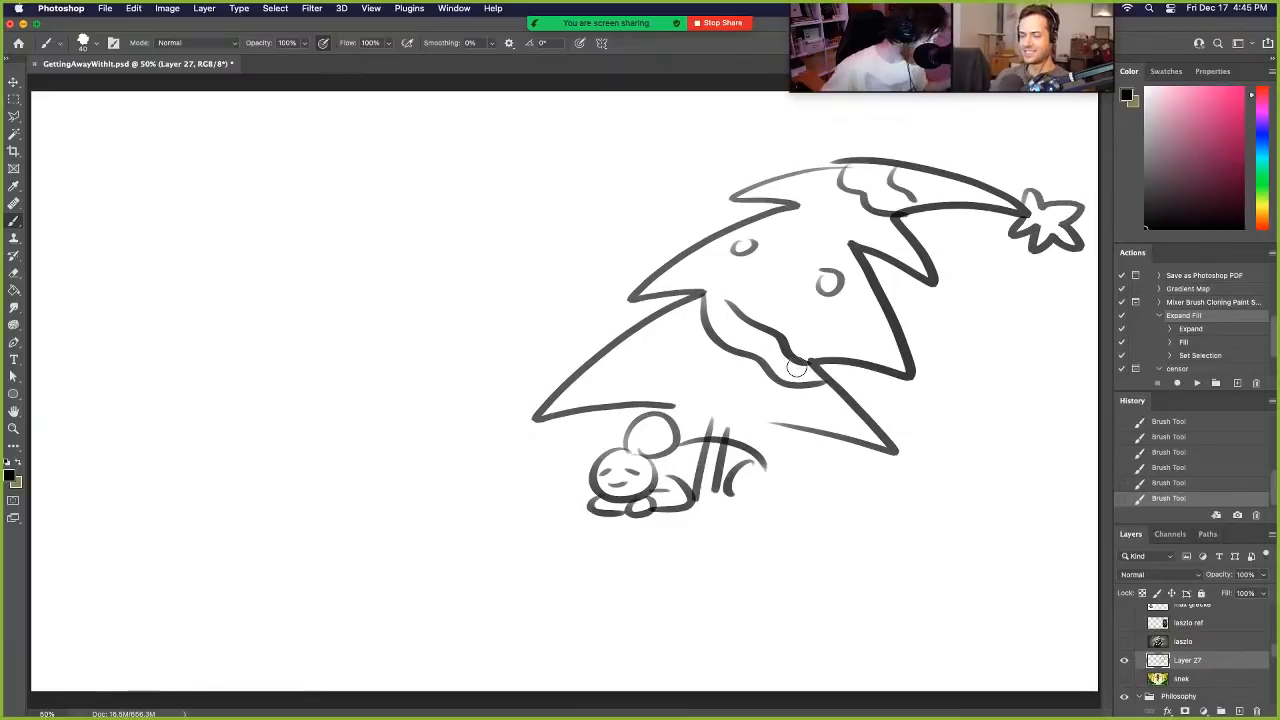
pyautogui.moveTo(719, 437); pyautogui.dragTo(710, 484)
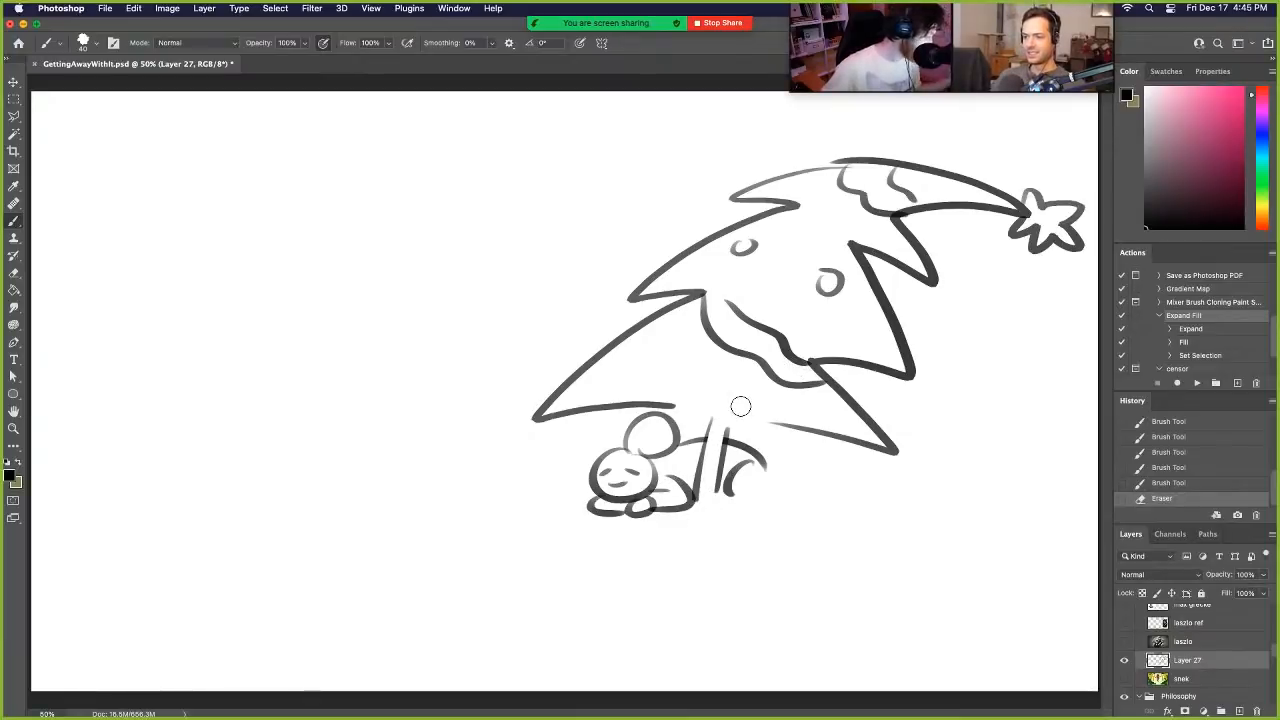
# - Close the tree's lower edge with one long stroke and finish the lying figure's legs and foot
pyautogui.moveTo(672, 405); pyautogui.dragTo(742, 412)
pyautogui.press('super+z')
pyautogui.moveTo(647, 405); pyautogui.dragTo(843, 433)
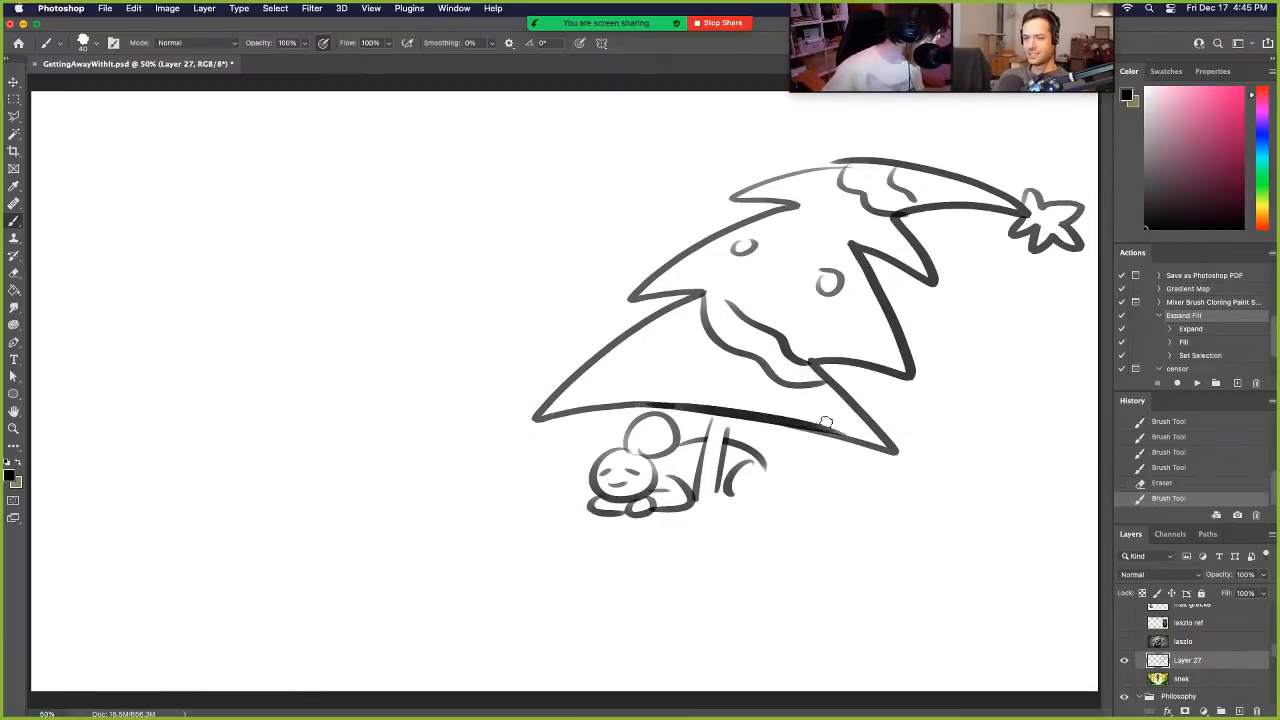
pyautogui.moveTo(717, 405)
pyautogui.mouseDown()
pyautogui.moveTo(702, 482)
pyautogui.moveTo(794, 506)
pyautogui.moveTo(798, 483)
pyautogui.mouseUp()
pyautogui.press('super+z')
pyautogui.moveTo(726, 500)
pyautogui.mouseDown()
pyautogui.moveTo(783, 493)
pyautogui.moveTo(777, 478)
pyautogui.moveTo(757, 488)
pyautogui.mouseUp()
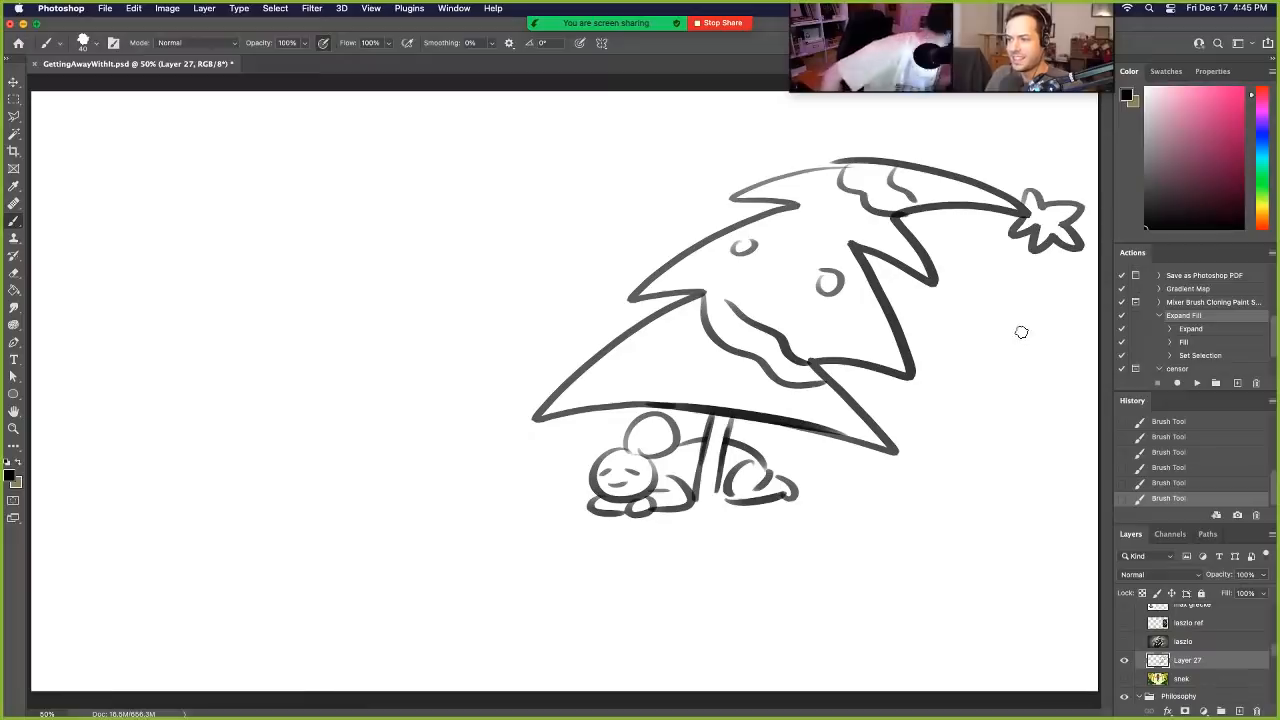
# - Give the tree a nose, teeth, pupils, cheek lines and a banded top hat
pyautogui.moveTo(792, 241)
pyautogui.mouseDown()
pyautogui.moveTo(779, 295)
pyautogui.moveTo(726, 347)
pyautogui.moveTo(761, 327)
pyautogui.moveTo(769, 371)
pyautogui.mouseUp()
pyautogui.moveTo(726, 306); pyautogui.dragTo(713, 321)
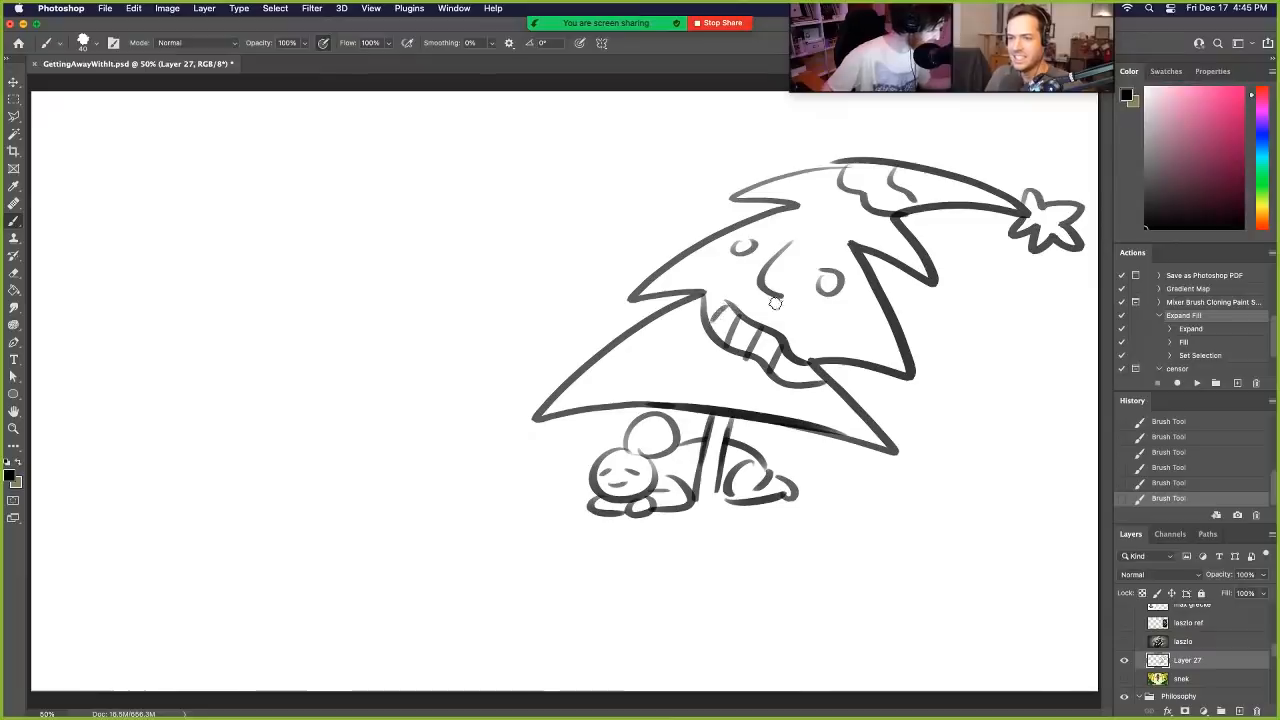
pyautogui.moveTo(750, 167); pyautogui.dragTo(908, 157)
pyautogui.moveTo(785, 158)
pyautogui.mouseDown()
pyautogui.moveTo(757, 110)
pyautogui.moveTo(850, 160)
pyautogui.moveTo(822, 136)
pyautogui.mouseUp()
pyautogui.moveTo(826, 279); pyautogui.dragTo(831, 284)
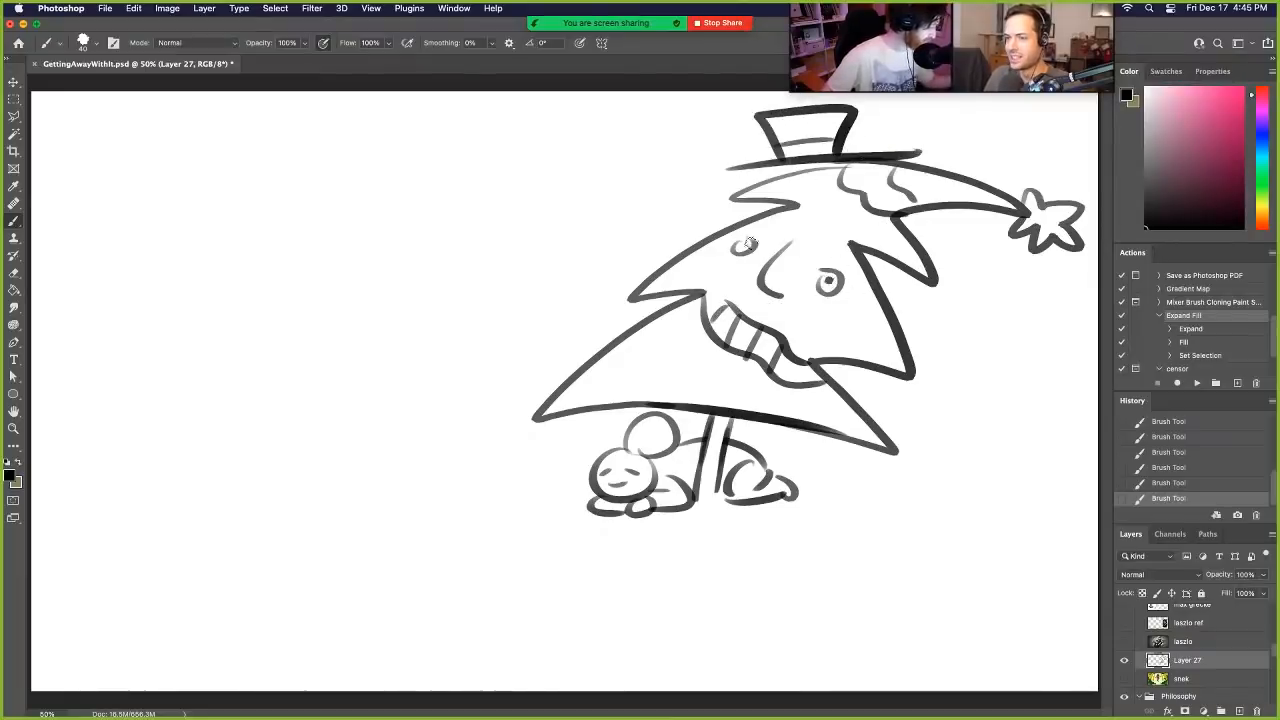
pyautogui.moveTo(742, 244); pyautogui.dragTo(746, 248)
pyautogui.moveTo(787, 296)
pyautogui.mouseDown()
pyautogui.moveTo(794, 246)
pyautogui.moveTo(708, 280)
pyautogui.moveTo(738, 292)
pyautogui.mouseUp()
pyautogui.moveTo(822, 318)
pyautogui.mouseDown()
pyautogui.moveTo(870, 278)
pyautogui.moveTo(838, 356)
pyautogui.mouseUp()
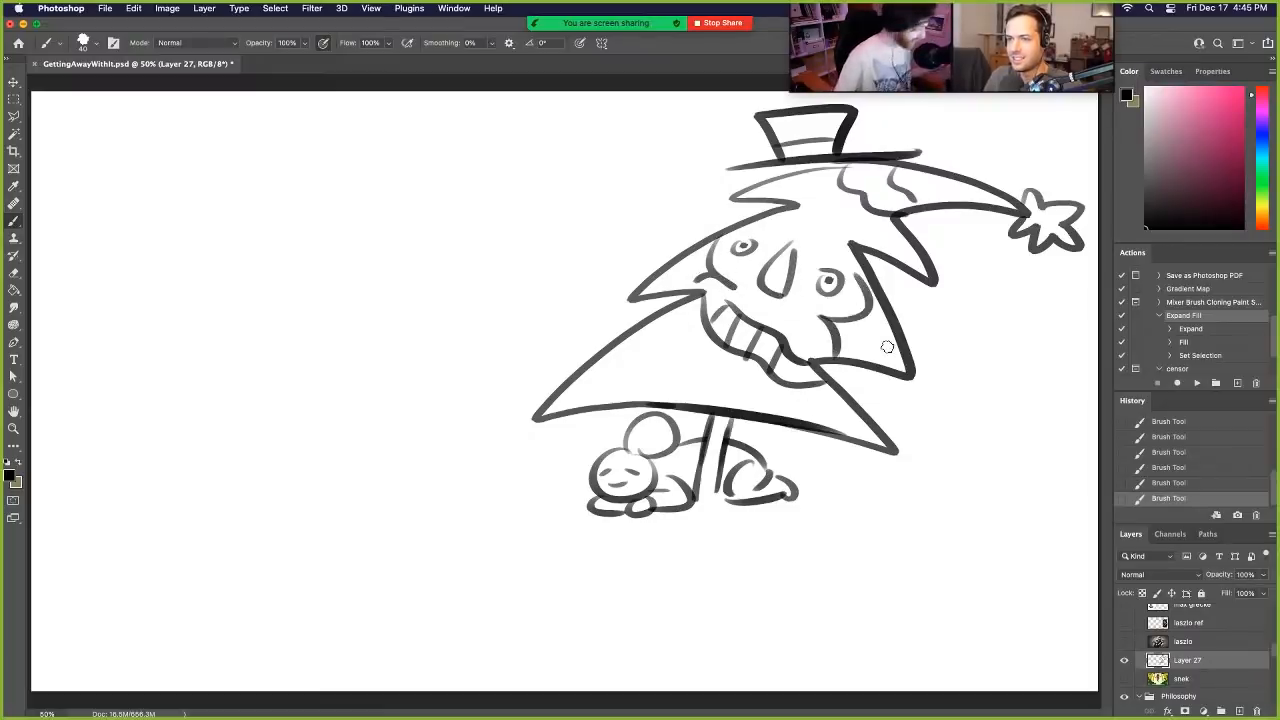
# - Delete the layer with the tree sketch and add a new layer above Layer 26
pyautogui.press('Delete')
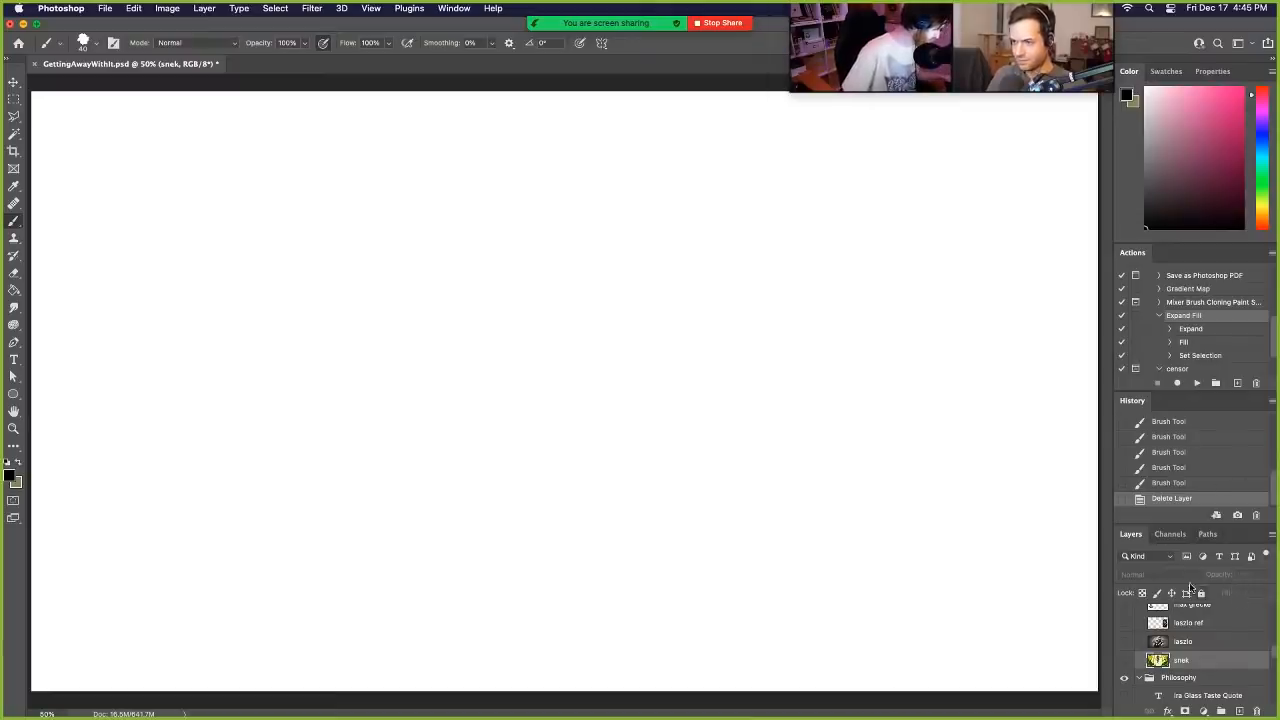
pyautogui.scroll(-5, 1240, 650)
pyautogui.scroll(5, 1237, 645)
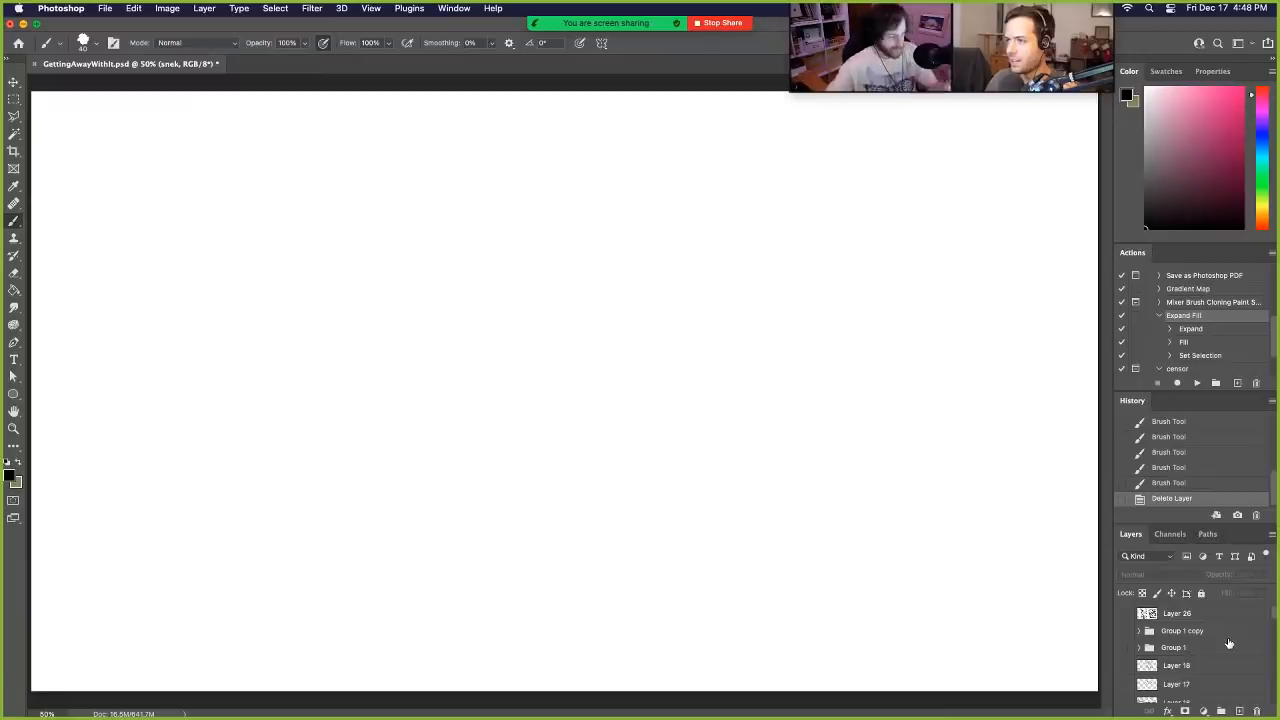
pyautogui.click(1210, 617)
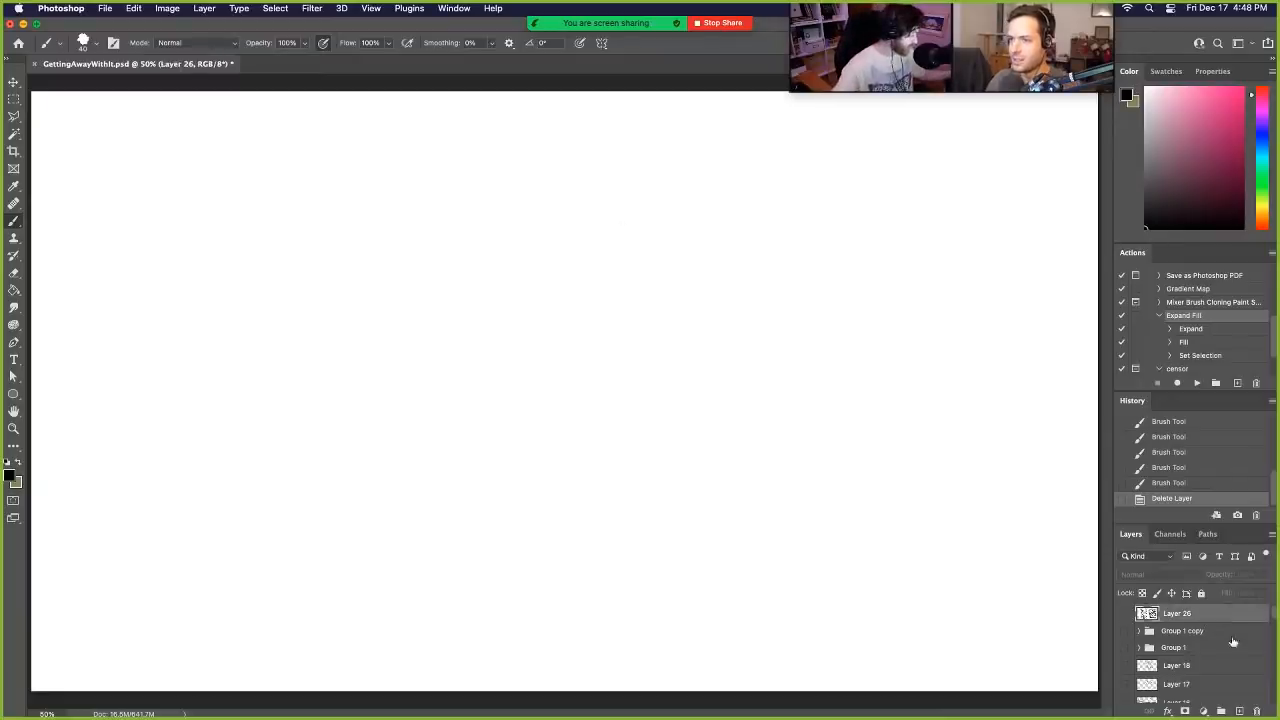
pyautogui.click(1238, 711)
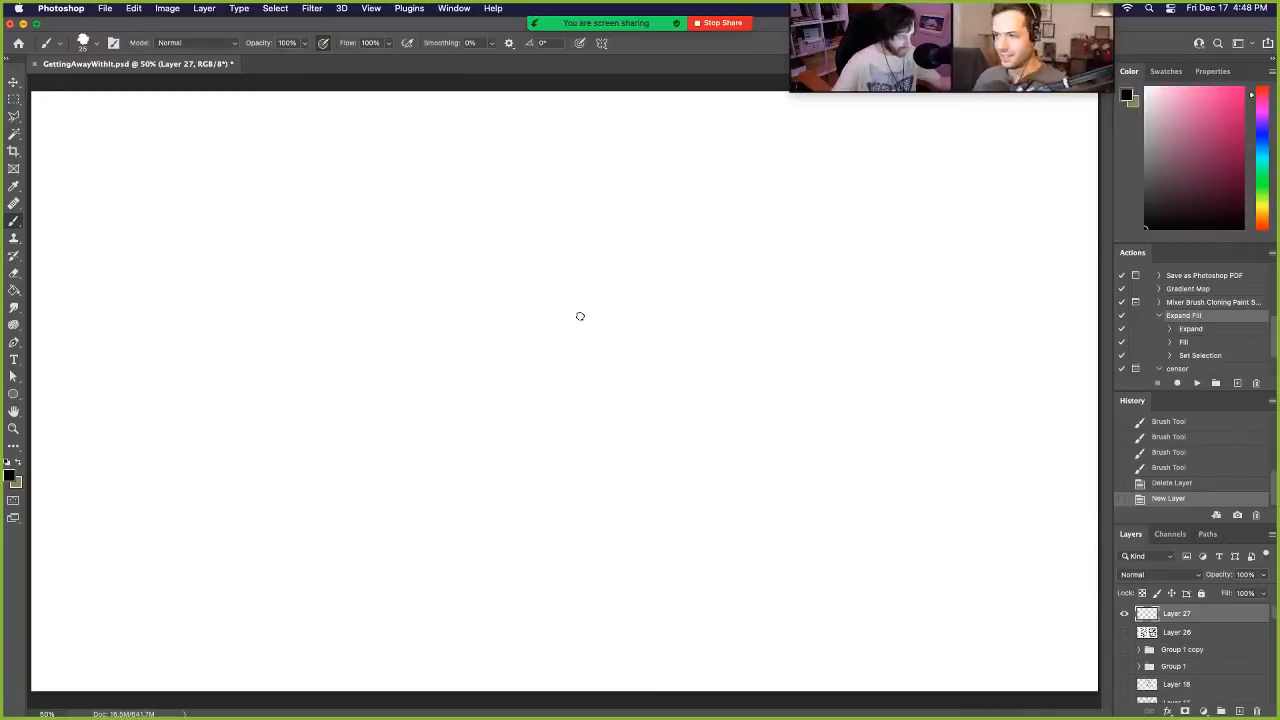
pyautogui.moveTo(605, 201)
pyautogui.mouseDown()
pyautogui.moveTo(578, 233)
pyautogui.moveTo(650, 263)
pyautogui.mouseUp()
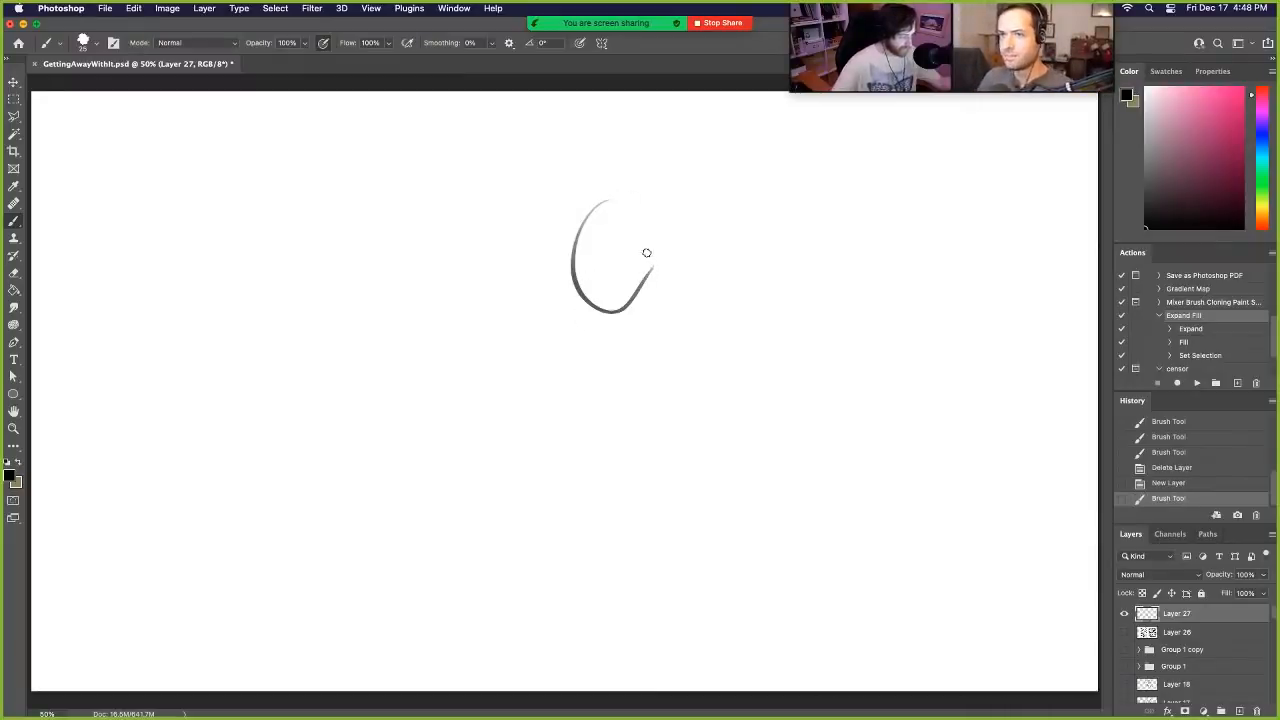
pyautogui.hotkey('ctrl', 'z')
pyautogui.moveTo(632, 168); pyautogui.dragTo(686, 207)
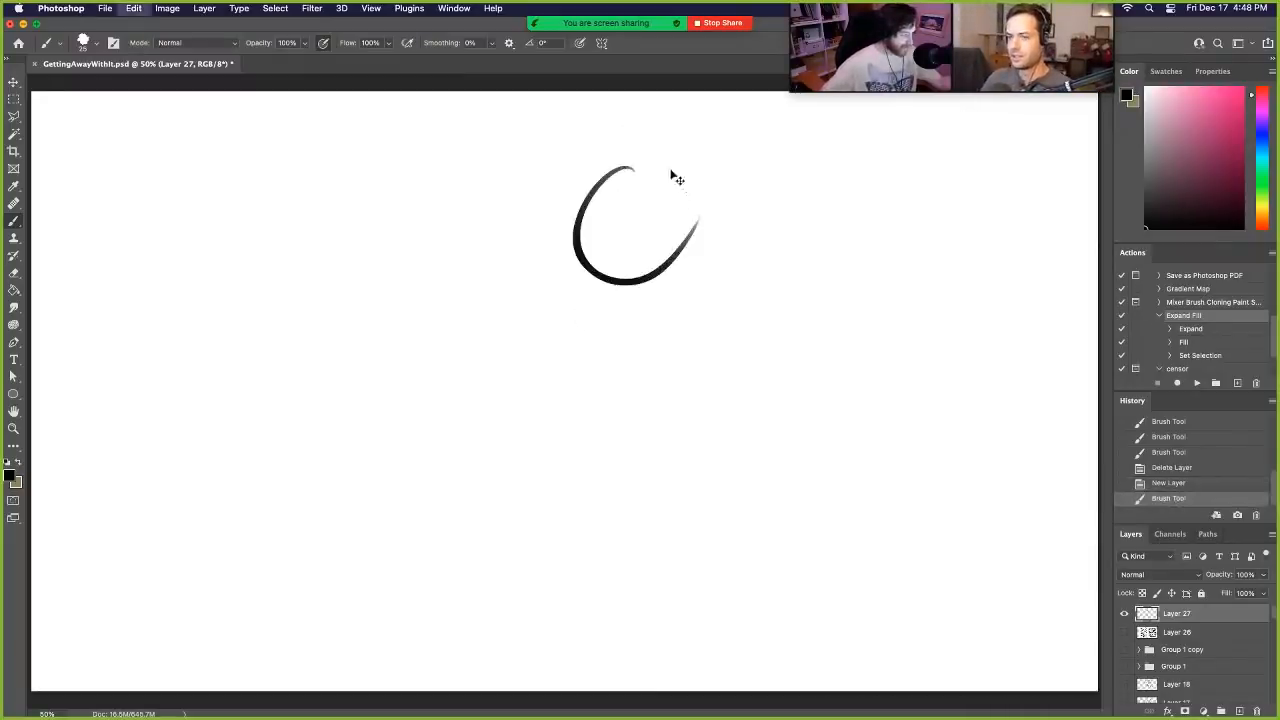
pyautogui.hotkey('ctrl', 'z')
pyautogui.moveTo(666, 157)
pyautogui.mouseDown()
pyautogui.moveTo(668, 243)
pyautogui.moveTo(653, 149)
pyautogui.moveTo(619, 203)
pyautogui.moveTo(649, 159)
pyautogui.moveTo(678, 165)
pyautogui.moveTo(700, 196)
pyautogui.moveTo(662, 176)
pyautogui.moveTo(638, 199)
pyautogui.moveTo(667, 149)
pyautogui.moveTo(698, 156)
pyautogui.moveTo(617, 167)
pyautogui.moveTo(652, 162)
pyautogui.mouseUp()
pyautogui.hotkey('ctrl', 'z')
pyautogui.hotkey('ctrl', 'z')
pyautogui.hotkey('ctrl', 'z')
pyautogui.hotkey('ctrl', 'z')
pyautogui.hotkey('ctrl', 'z')
pyautogui.hotkey('ctrl', 'z')
pyautogui.hotkey('ctrl', 'z')
pyautogui.hotkey('ctrl', 'z')
pyautogui.hotkey('ctrl', 'z')
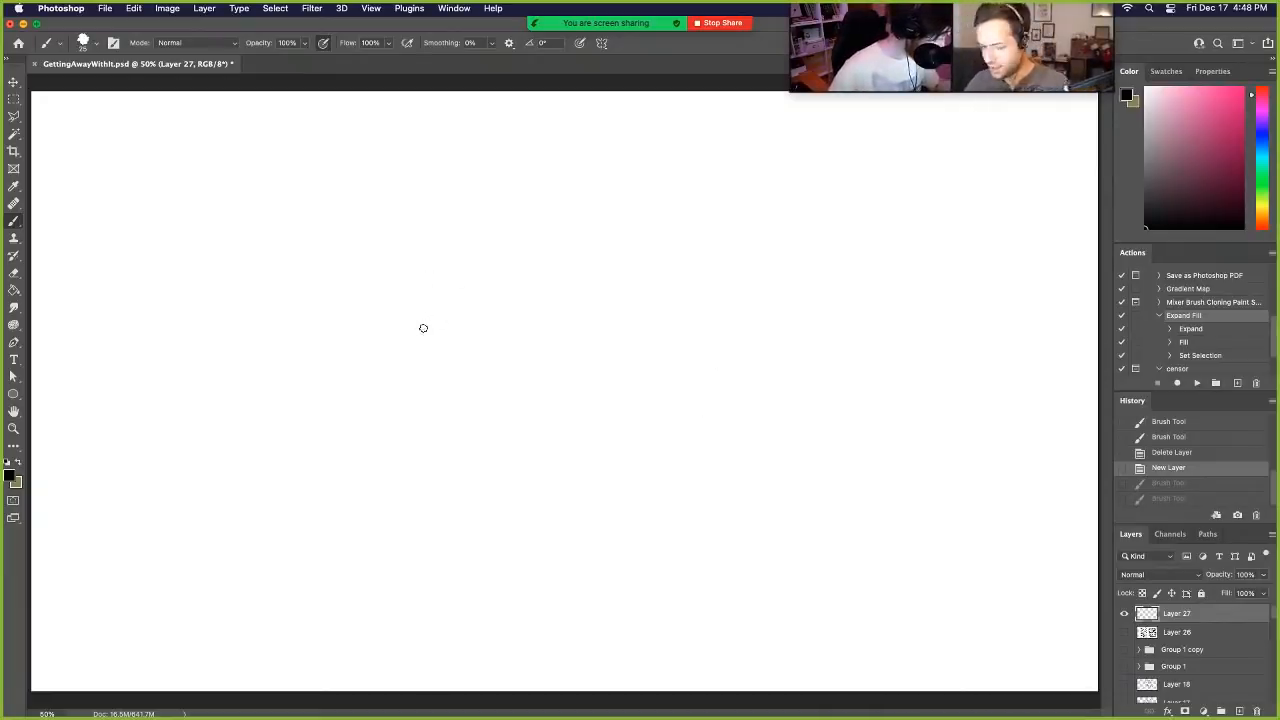
pyautogui.moveTo(423, 328)
pyautogui.mouseDown()
pyautogui.moveTo(424, 288)
pyautogui.moveTo(486, 274)
pyautogui.moveTo(500, 284)
pyautogui.mouseUp()
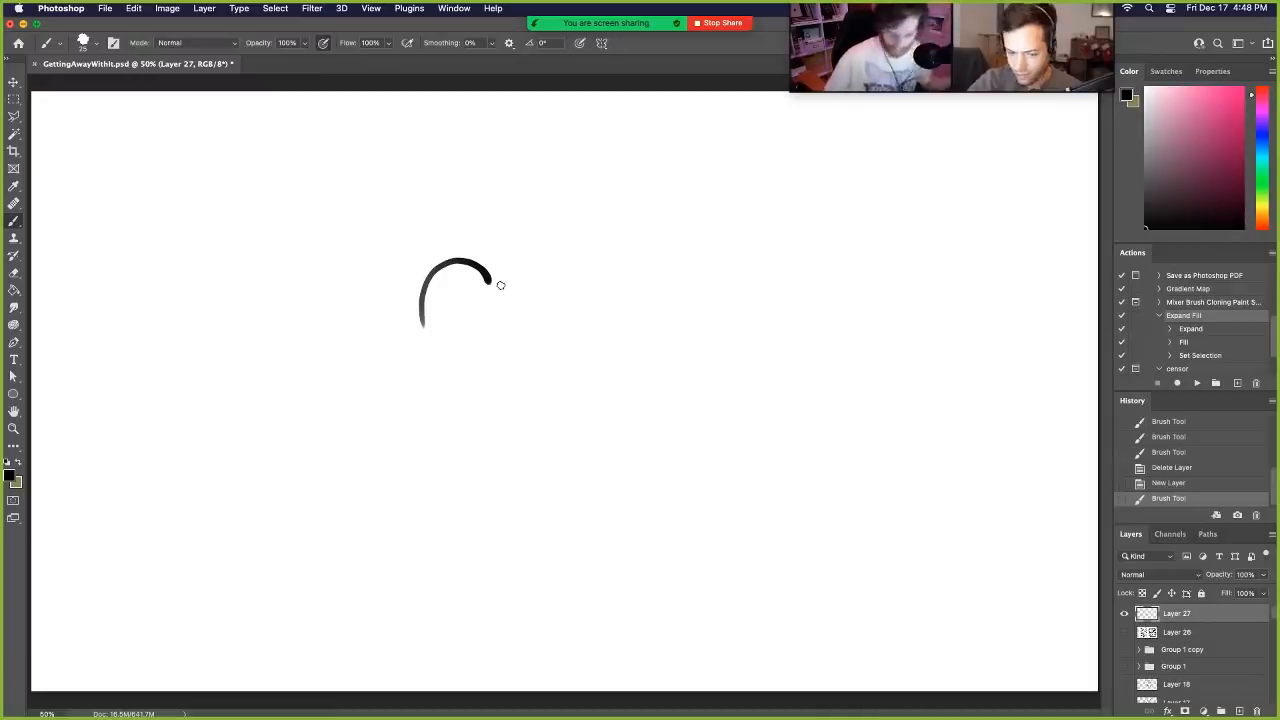
pyautogui.hotkey('ctrl', 'z')
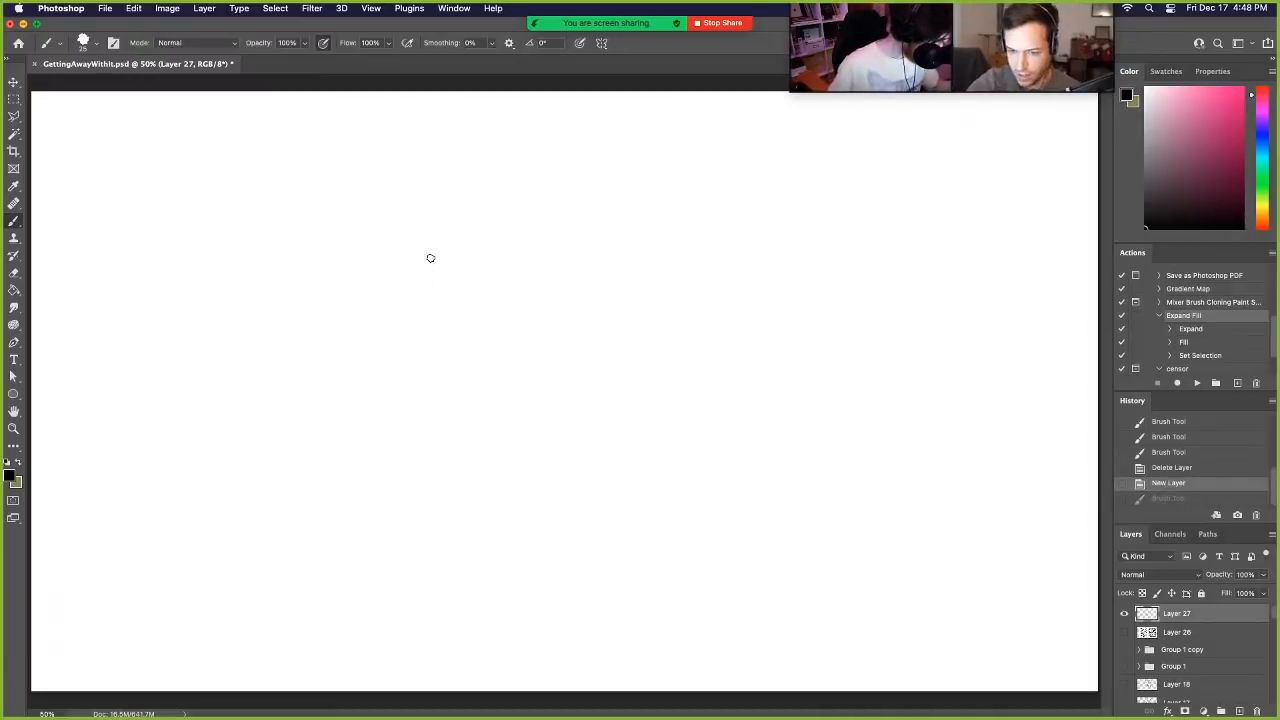
# - Draw the curved top of a cow's head and the inner curve of its first horn
pyautogui.moveTo(416, 270)
pyautogui.mouseDown()
pyautogui.moveTo(491, 261)
pyautogui.moveTo(404, 258)
pyautogui.moveTo(433, 202)
pyautogui.mouseUp()
pyautogui.press('super+z')
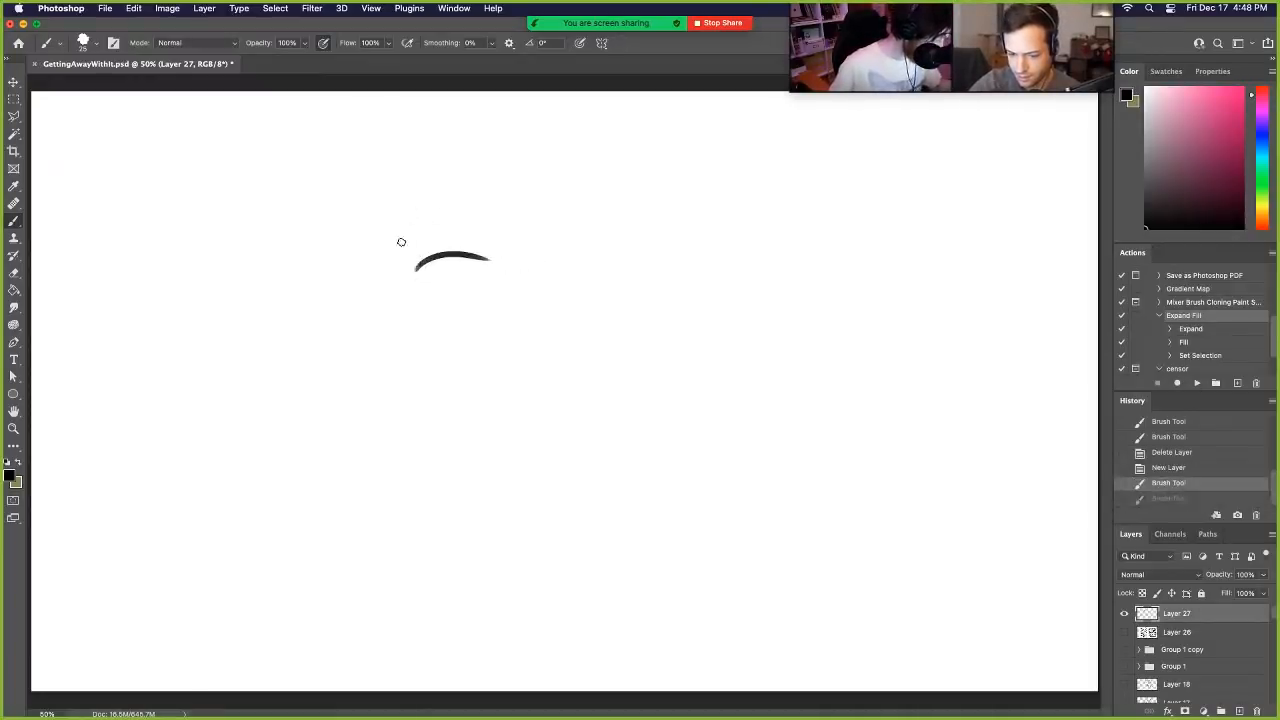
pyautogui.moveTo(399, 241); pyautogui.dragTo(416, 267)
pyautogui.press('super+z')
pyautogui.moveTo(399, 221); pyautogui.dragTo(417, 266)
pyautogui.press('super+z')
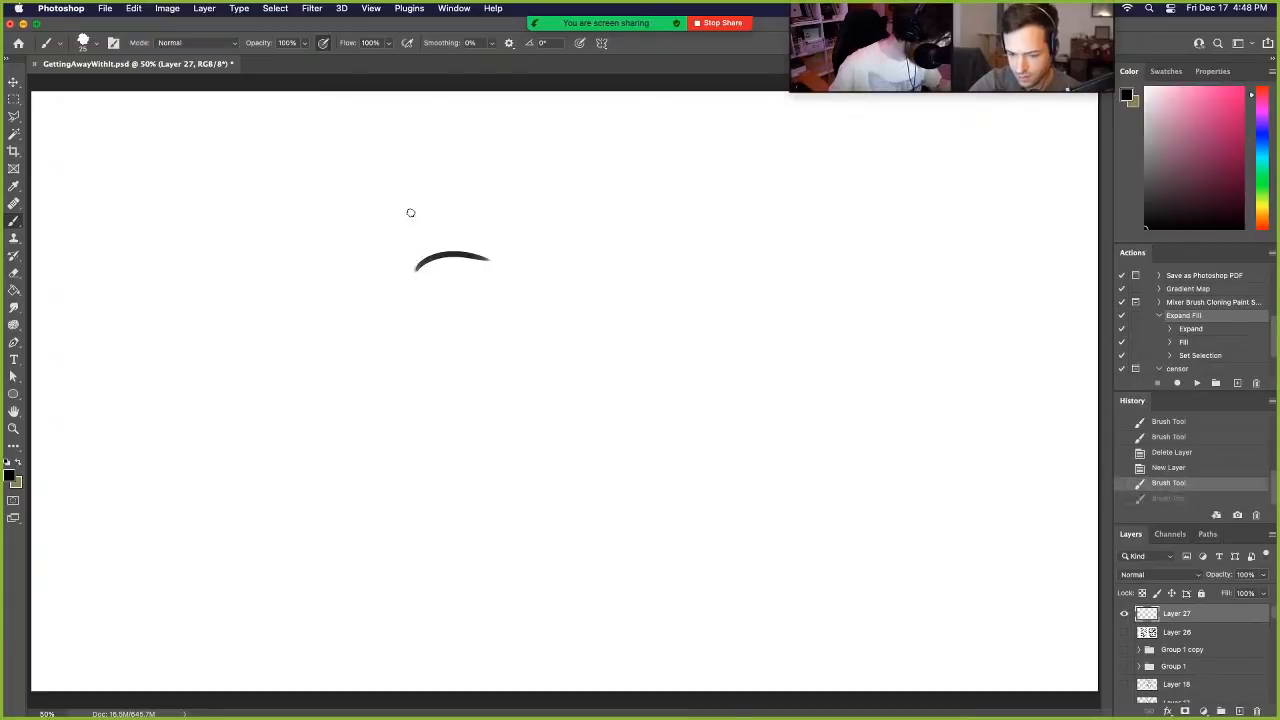
pyautogui.moveTo(400, 220)
pyautogui.mouseDown()
pyautogui.moveTo(423, 258)
pyautogui.moveTo(406, 289)
pyautogui.mouseUp()
pyautogui.press('super+z')
# - Complete both curved horns, two leaf-shaped ears and the outline of the cow's face and muzzle
pyautogui.moveTo(407, 212)
pyautogui.mouseDown()
pyautogui.moveTo(411, 277)
pyautogui.moveTo(360, 330)
pyautogui.mouseUp()
pyautogui.press('super+z')
pyautogui.moveTo(406, 288)
pyautogui.mouseDown()
pyautogui.moveTo(366, 334)
pyautogui.moveTo(403, 305)
pyautogui.moveTo(409, 325)
pyautogui.moveTo(407, 296)
pyautogui.moveTo(411, 366)
pyautogui.moveTo(473, 381)
pyautogui.moveTo(431, 380)
pyautogui.moveTo(476, 377)
pyautogui.moveTo(510, 310)
pyautogui.moveTo(546, 305)
pyautogui.moveTo(548, 316)
pyautogui.mouseUp()
pyautogui.press('super+z')
pyautogui.press('super+z')
pyautogui.moveTo(490, 259)
pyautogui.mouseDown()
pyautogui.moveTo(518, 215)
pyautogui.moveTo(541, 258)
pyautogui.moveTo(509, 282)
pyautogui.mouseUp()
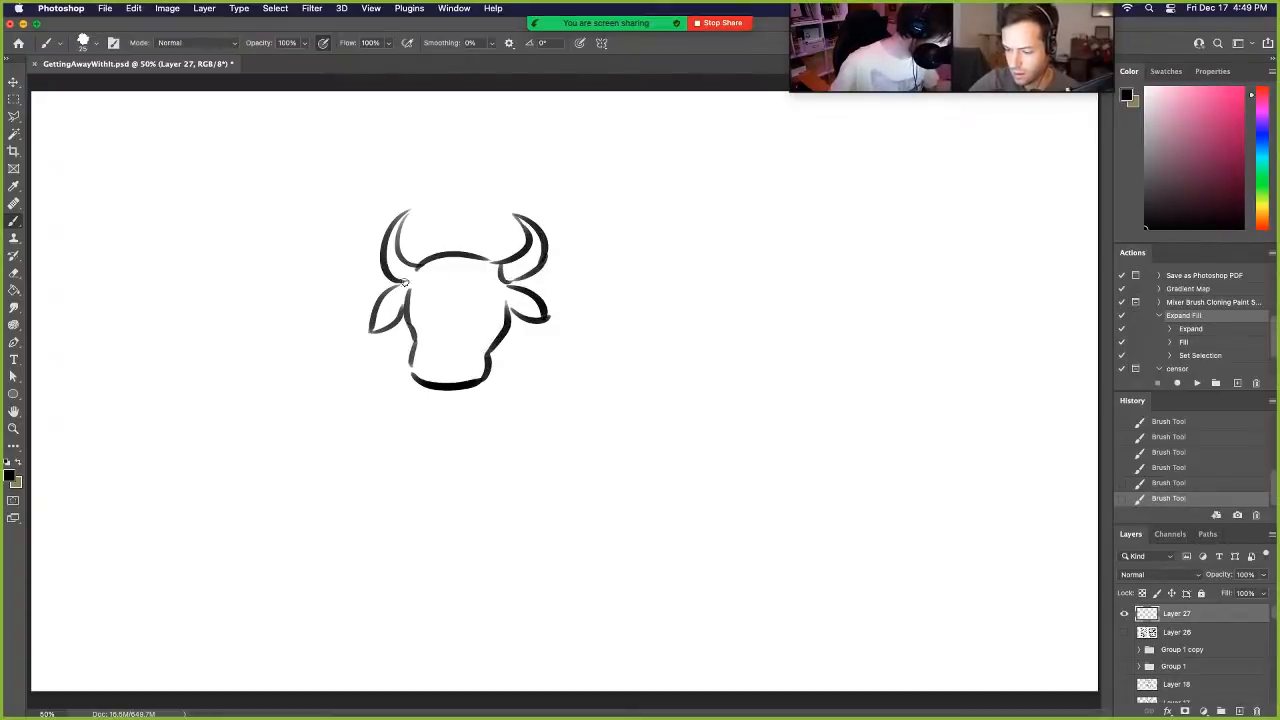
pyautogui.moveTo(416, 266); pyautogui.dragTo(409, 279)
# - Add two nostrils and two round eyes with dot pupils, the far eye overlapping the edge of the face
pyautogui.moveTo(460, 355); pyautogui.dragTo(426, 362)
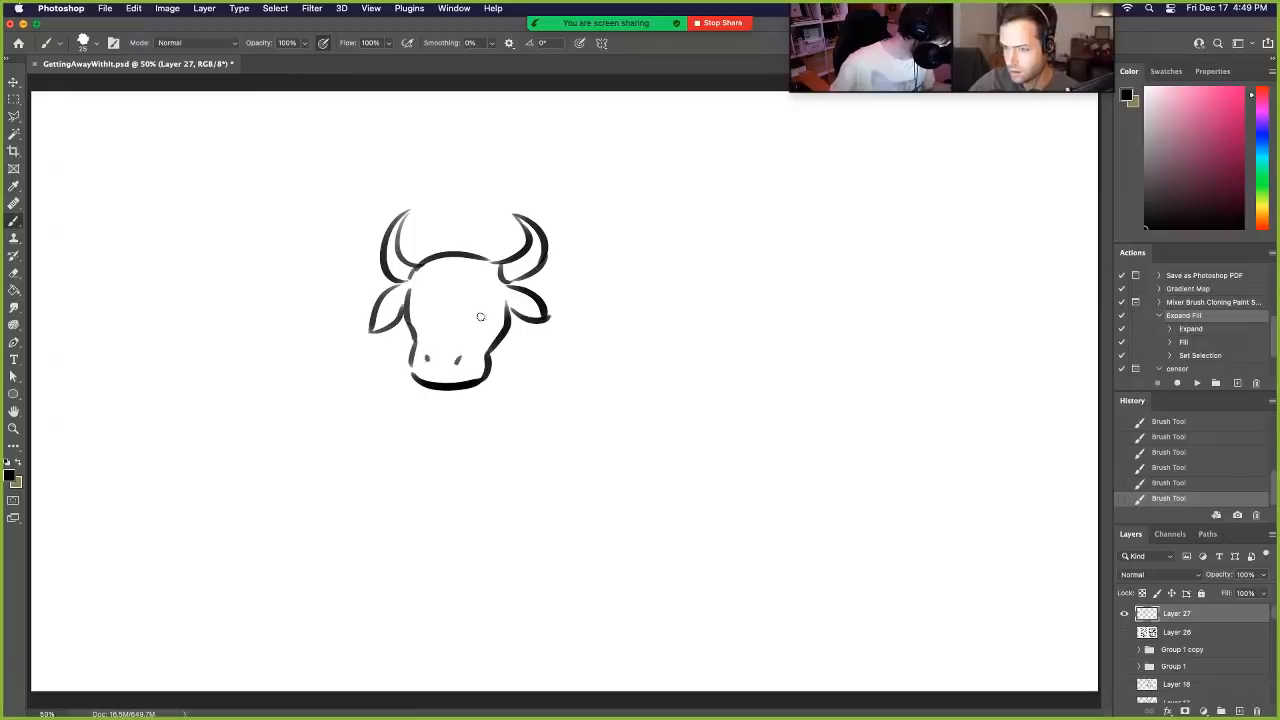
pyautogui.moveTo(484, 299); pyautogui.dragTo(485, 301)
pyautogui.click(486, 312)
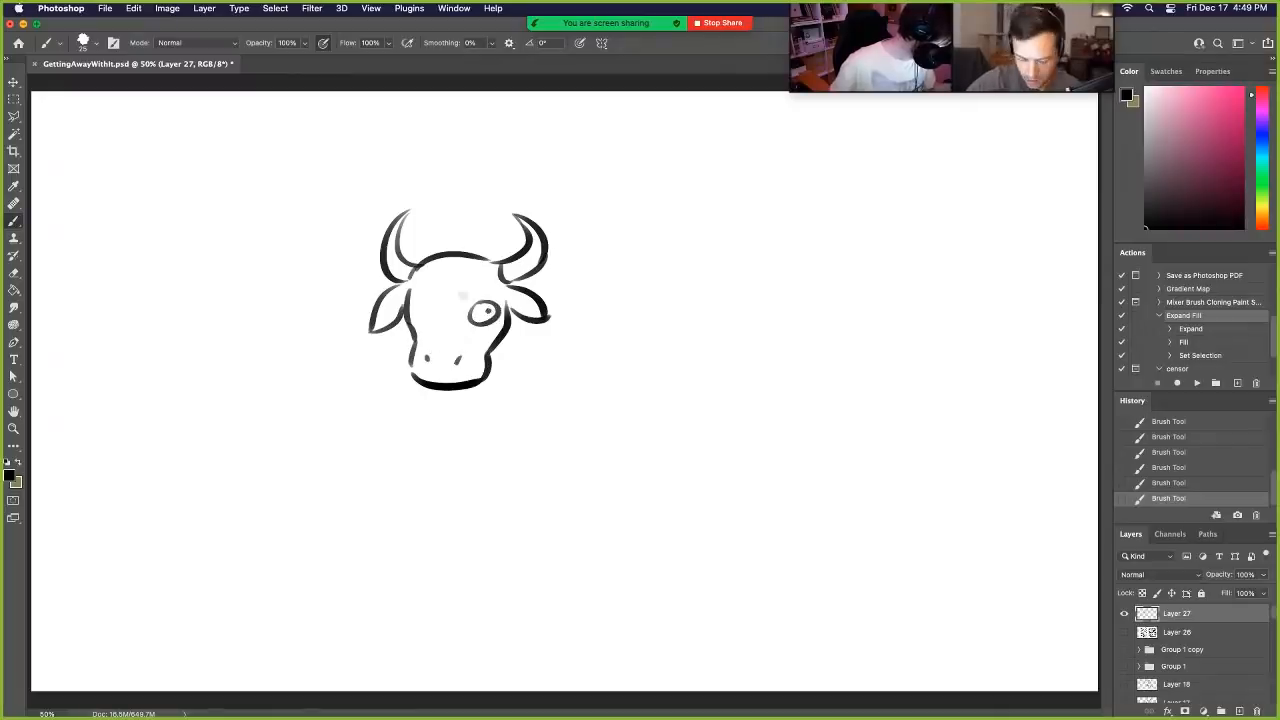
pyautogui.hotkey('ctrl', 'z')
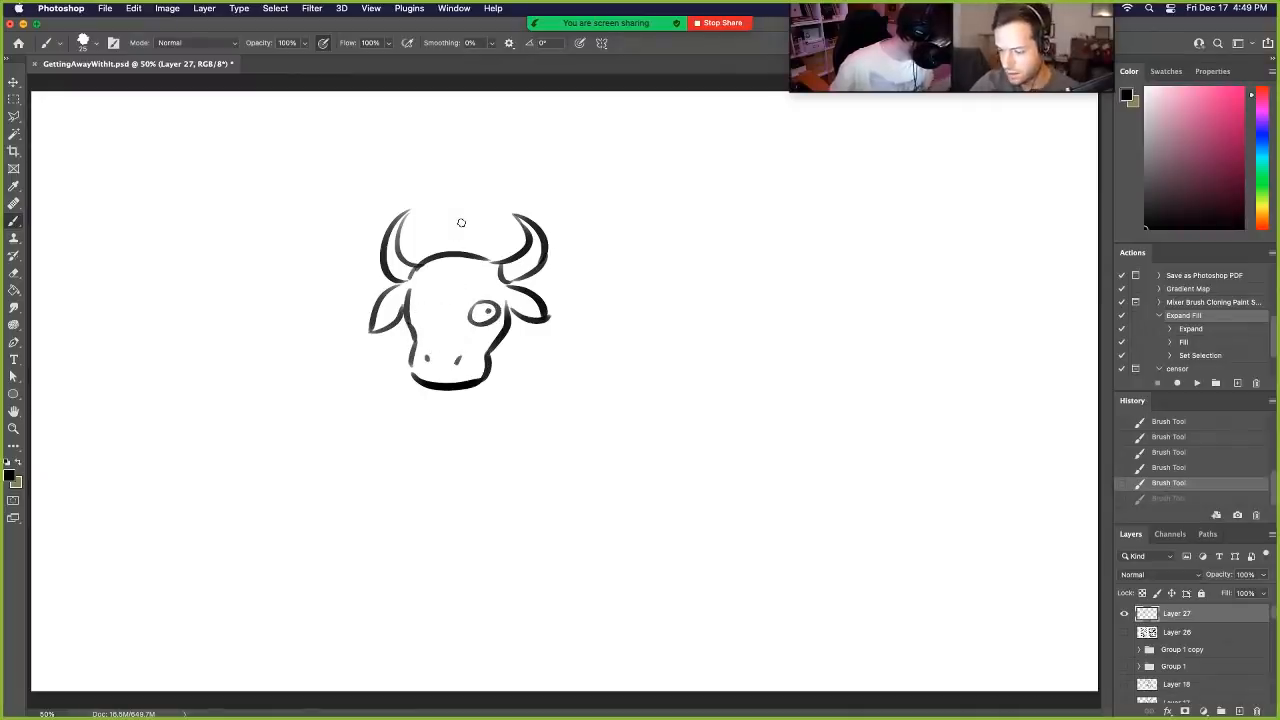
pyautogui.moveTo(409, 318); pyautogui.dragTo(413, 329)
pyautogui.hotkey('ctrl', 'z')
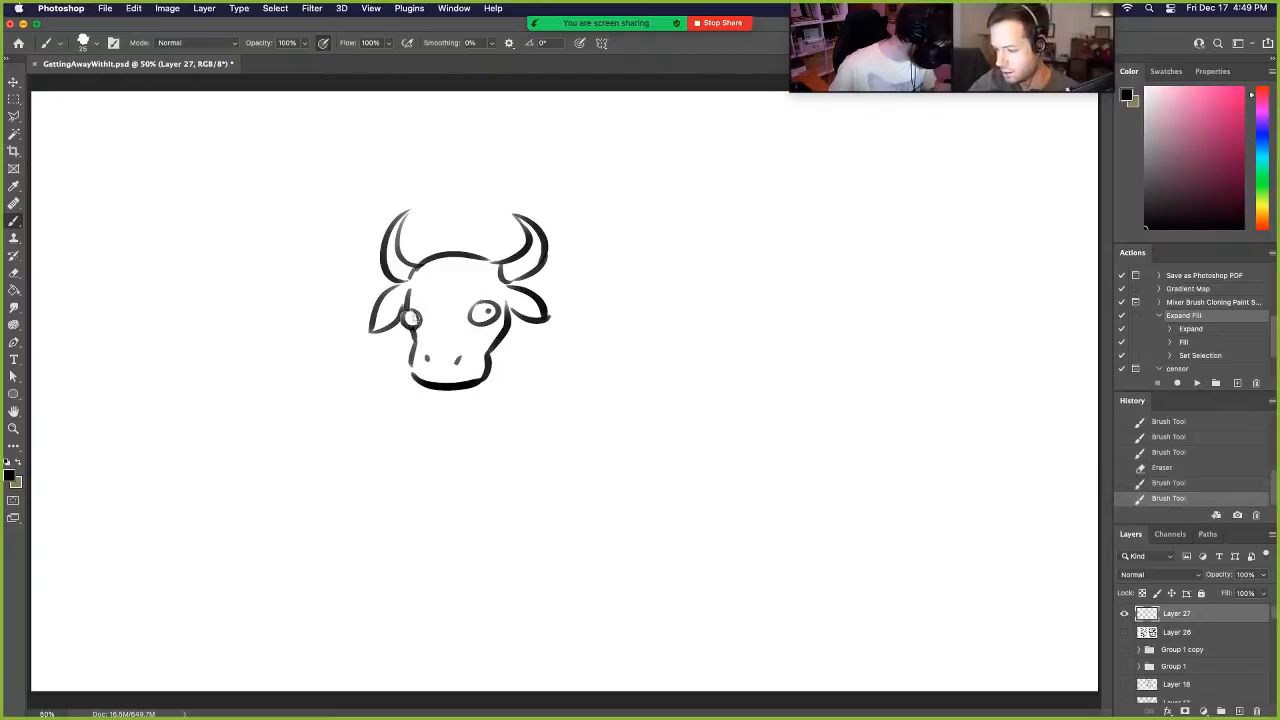
pyautogui.click(416, 319)
pyautogui.hotkey('ctrl', 'z')
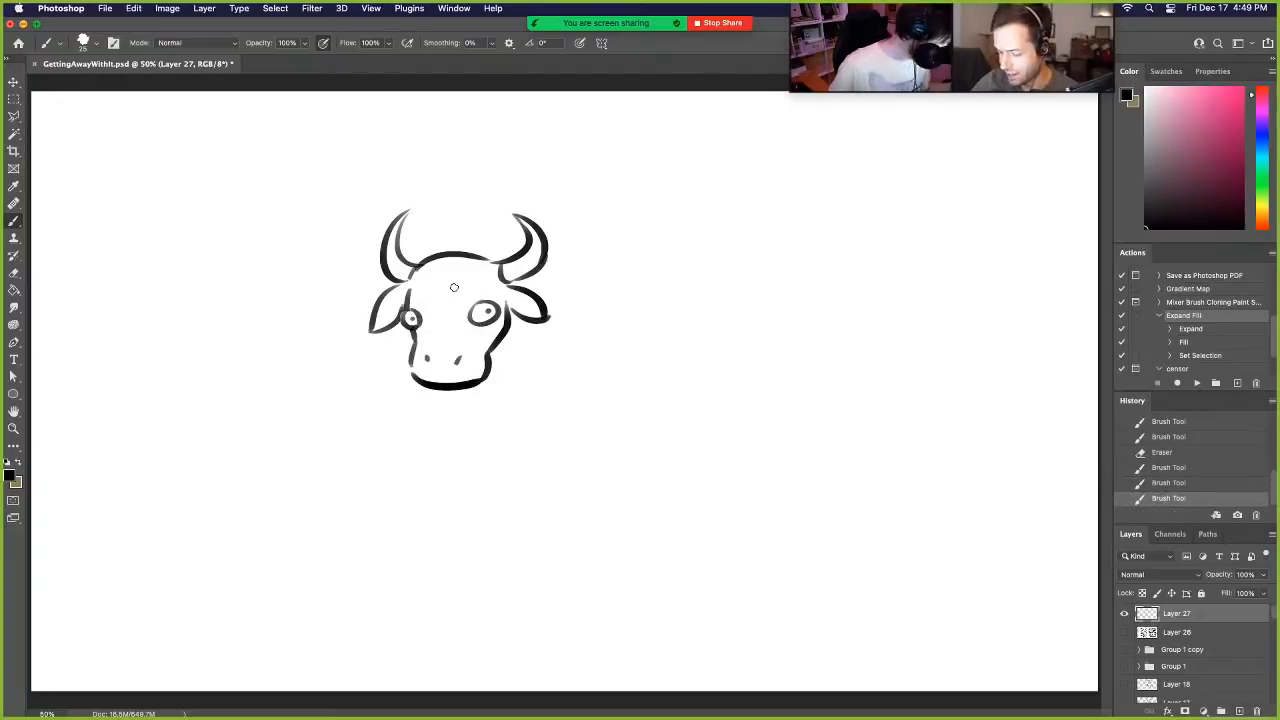
# - Draw a short horizontal line above the nostrils and redraw the ear beside the near eye with cleaner edges
pyautogui.moveTo(434, 342)
pyautogui.mouseDown()
pyautogui.moveTo(491, 333)
pyautogui.moveTo(461, 340)
pyautogui.mouseUp()
pyautogui.press('super+z')
pyautogui.press('super+z')
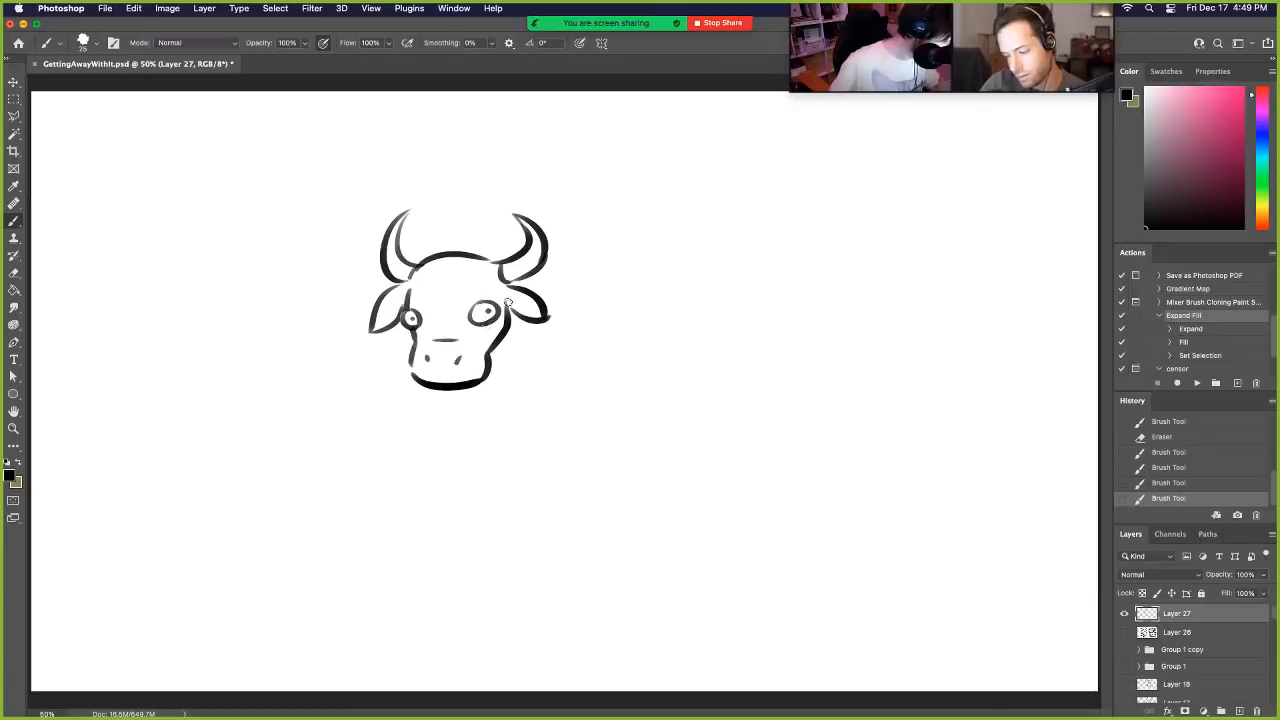
pyautogui.moveTo(508, 303)
pyautogui.mouseDown()
pyautogui.moveTo(521, 318)
pyautogui.moveTo(526, 290)
pyautogui.moveTo(548, 322)
pyautogui.mouseUp()
pyautogui.moveTo(546, 267); pyautogui.dragTo(537, 277)
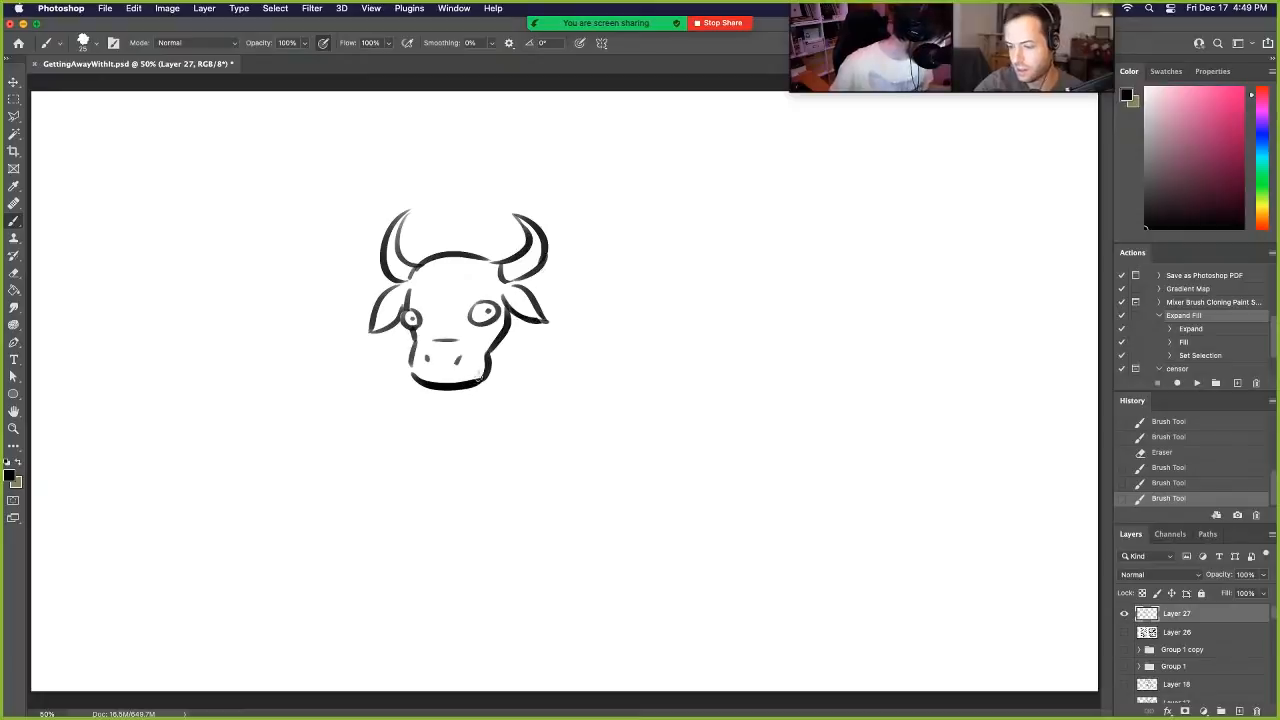
# - Outline the cow's body with a neck curve behind the horn, straight back, hip bumps, rounded rump, vertical rear and long curved belly
pyautogui.moveTo(460, 256)
pyautogui.mouseDown()
pyautogui.moveTo(609, 268)
pyautogui.moveTo(663, 252)
pyautogui.mouseUp()
pyautogui.hotkey('ctrl', 'z')
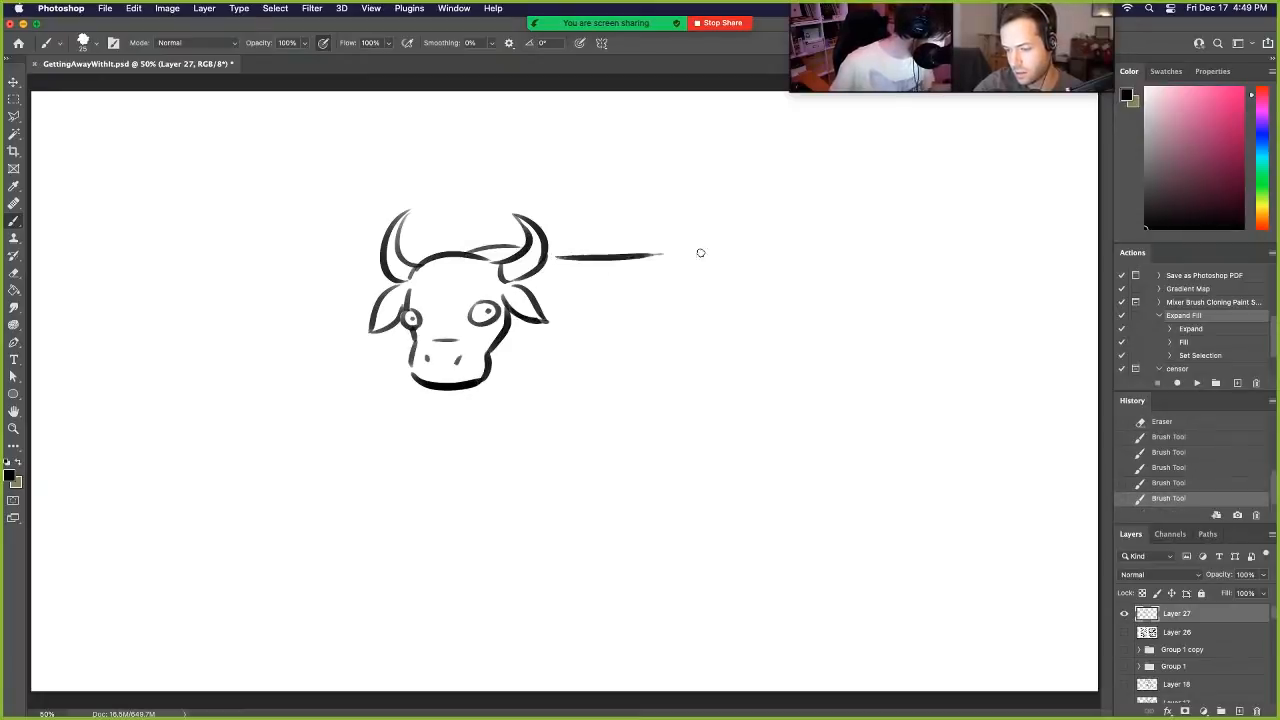
pyautogui.hotkey('ctrl', 'z')
pyautogui.moveTo(557, 253)
pyautogui.mouseDown()
pyautogui.moveTo(696, 253)
pyautogui.moveTo(738, 239)
pyautogui.moveTo(769, 244)
pyautogui.moveTo(762, 253)
pyautogui.moveTo(808, 311)
pyautogui.mouseUp()
pyautogui.press('super+z')
pyautogui.press('super+z')
pyautogui.moveTo(766, 254)
pyautogui.mouseDown()
pyautogui.moveTo(810, 310)
pyautogui.moveTo(810, 392)
pyautogui.mouseUp()
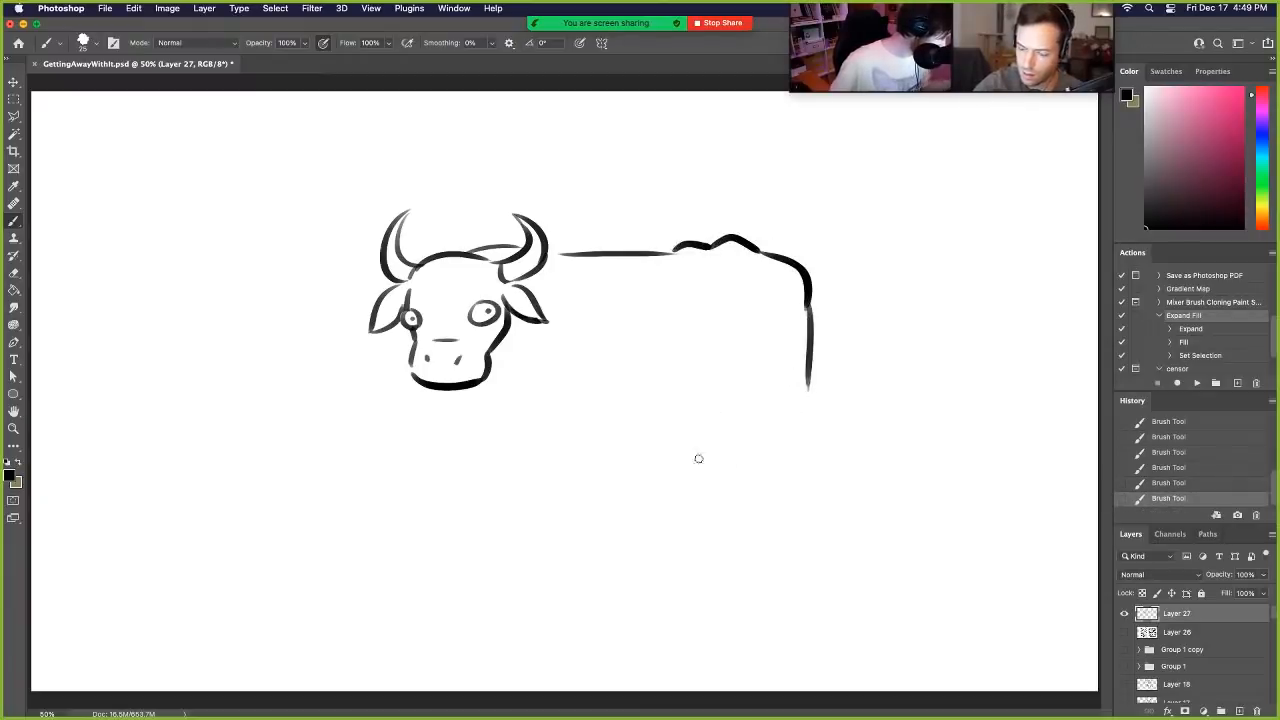
pyautogui.moveTo(498, 418); pyautogui.dragTo(756, 416)
pyautogui.press('super+z')
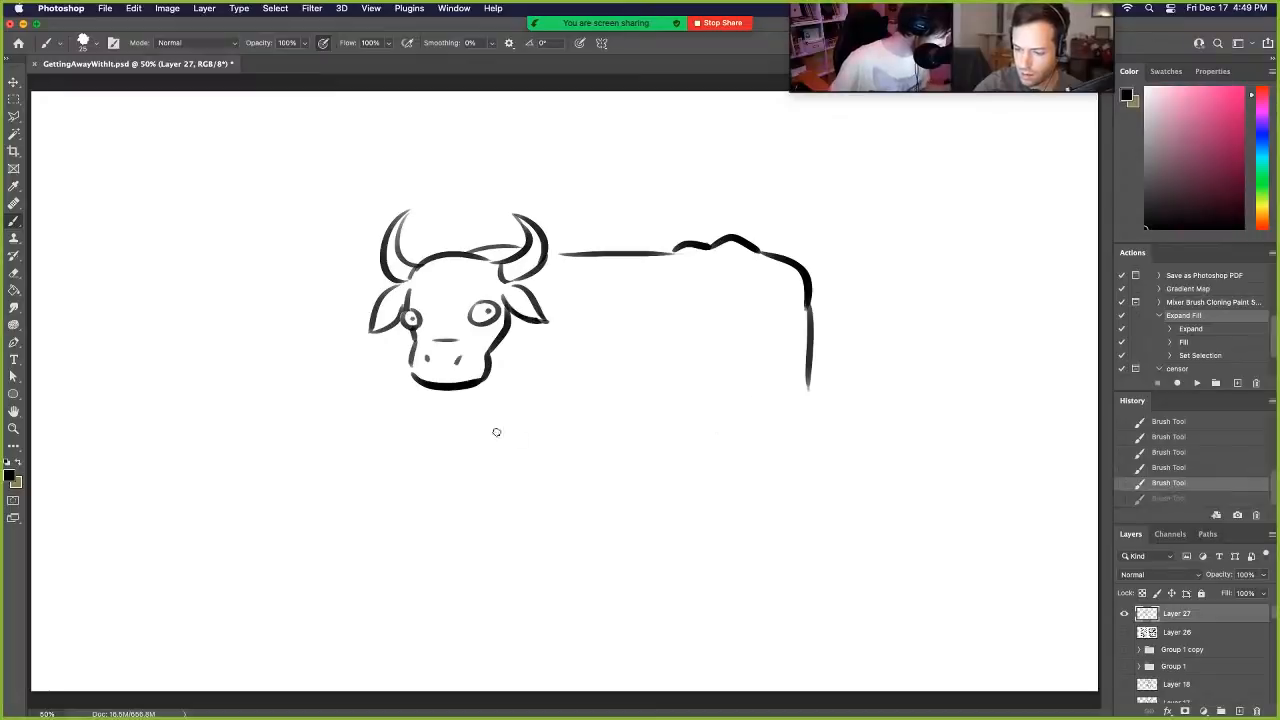
pyautogui.moveTo(494, 413)
pyautogui.mouseDown()
pyautogui.moveTo(675, 447)
pyautogui.moveTo(762, 436)
pyautogui.mouseUp()
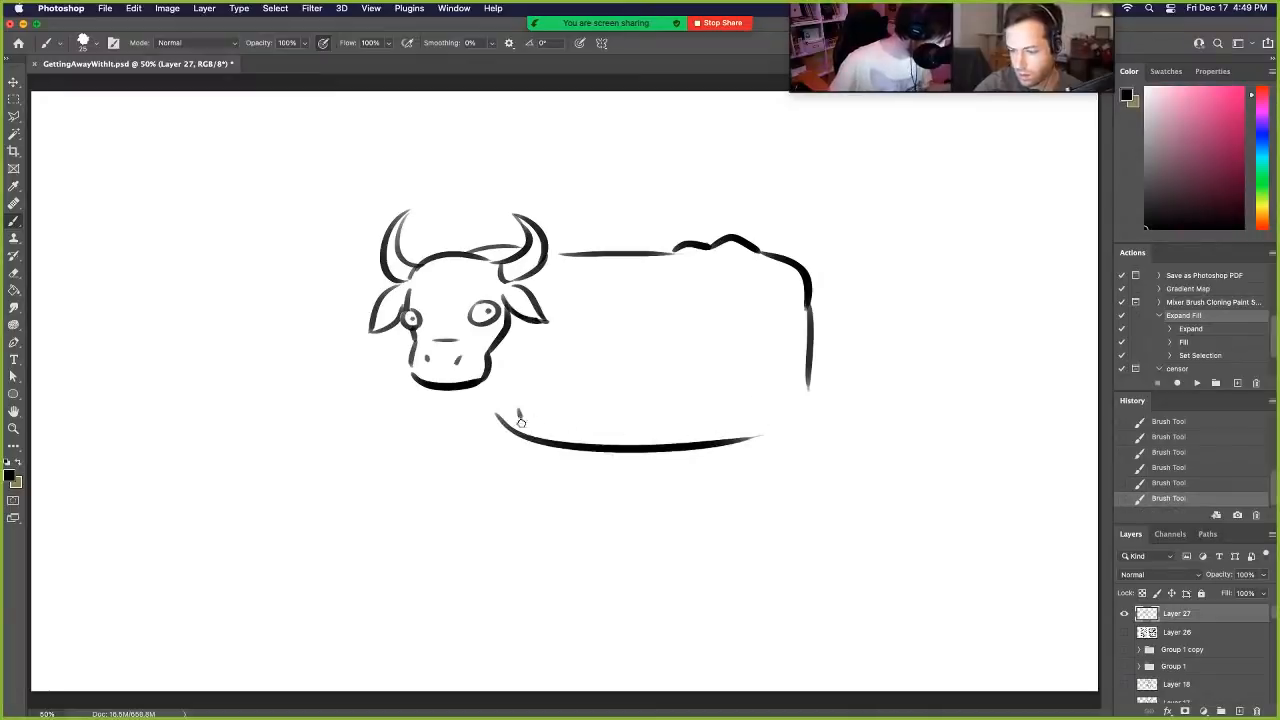
# - Draw the near front leg with knee and hoof below the shoulder, and erase the belly line crossing it
pyautogui.moveTo(521, 423); pyautogui.dragTo(535, 494)
pyautogui.press('super+z')
pyautogui.moveTo(562, 423)
pyautogui.mouseDown()
pyautogui.moveTo(562, 500)
pyautogui.moveTo(536, 501)
pyautogui.moveTo(562, 550)
pyautogui.moveTo(530, 556)
pyautogui.moveTo(533, 573)
pyautogui.moveTo(561, 563)
pyautogui.moveTo(536, 547)
pyautogui.moveTo(562, 567)
pyautogui.mouseUp()
pyautogui.press('super+z')
pyautogui.press('super+z')
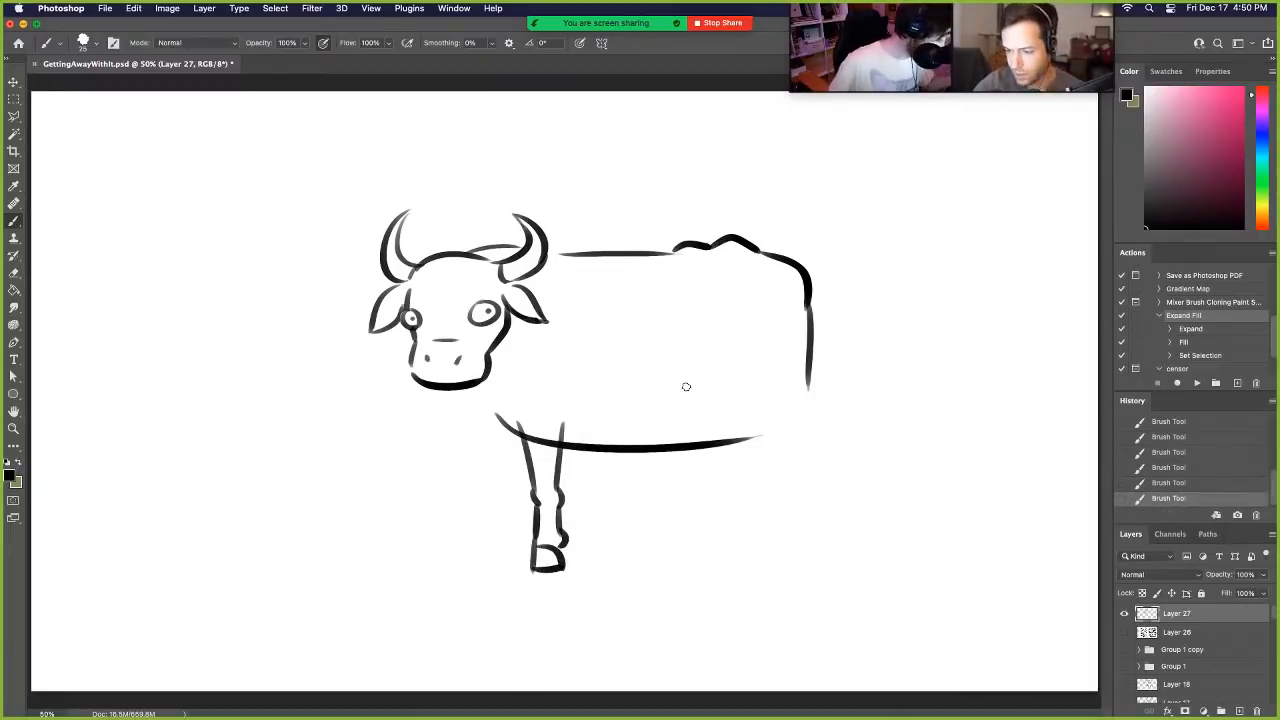
pyautogui.press('e')
pyautogui.moveTo(528, 420); pyautogui.dragTo(562, 432)
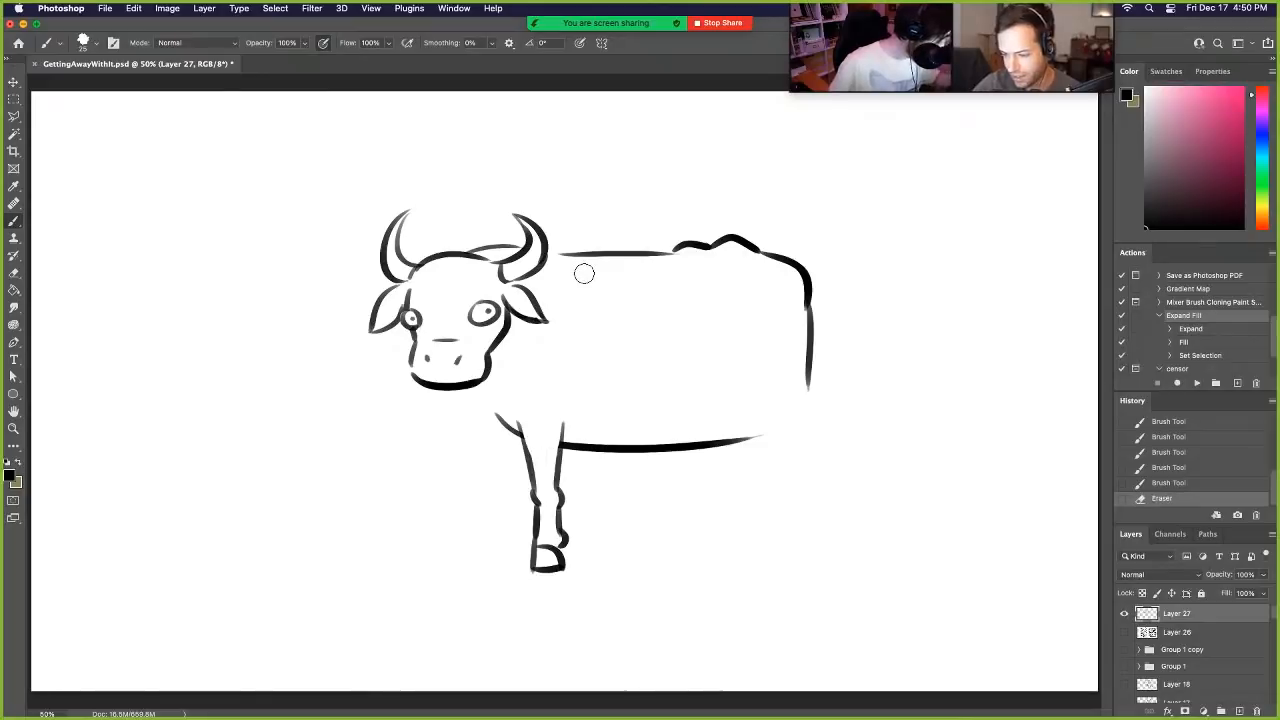
# - Draw the chest curve from the chin to the near front leg and a bent, raised far front leg behind it
pyautogui.moveTo(468, 393); pyautogui.dragTo(526, 460)
pyautogui.press('super+z')
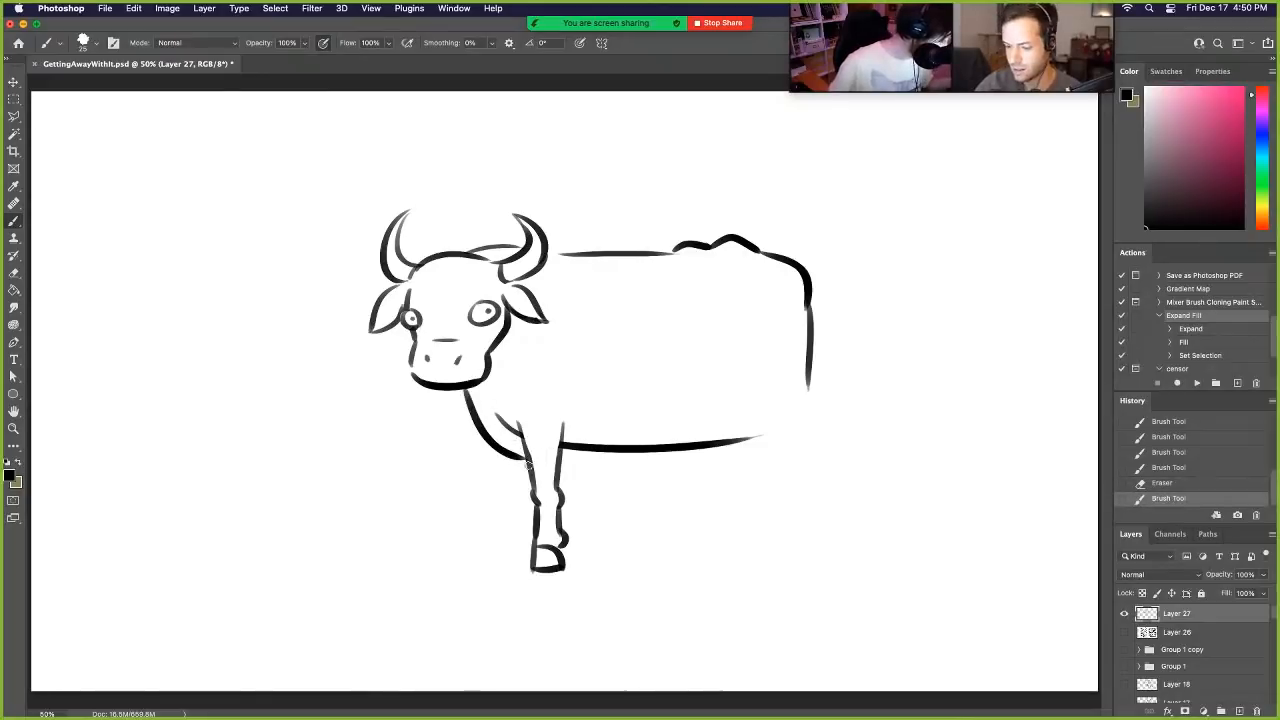
pyautogui.moveTo(471, 410); pyautogui.dragTo(460, 481)
pyautogui.press('super+z')
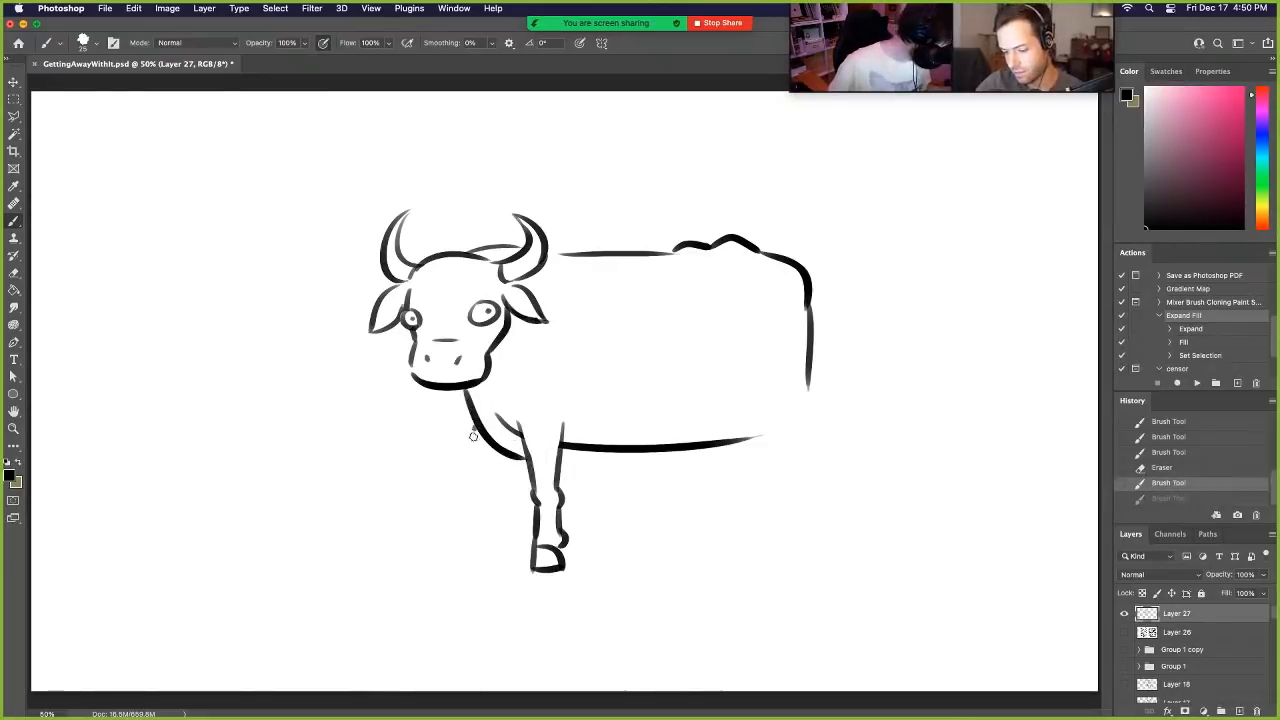
pyautogui.moveTo(476, 426)
pyautogui.mouseDown()
pyautogui.moveTo(440, 508)
pyautogui.moveTo(440, 497)
pyautogui.moveTo(451, 537)
pyautogui.mouseUp()
pyautogui.moveTo(500, 455)
pyautogui.mouseDown()
pyautogui.moveTo(468, 509)
pyautogui.moveTo(443, 512)
pyautogui.moveTo(454, 525)
pyautogui.moveTo(470, 515)
pyautogui.moveTo(458, 564)
pyautogui.moveTo(474, 583)
pyautogui.moveTo(483, 550)
pyautogui.moveTo(462, 557)
pyautogui.moveTo(486, 538)
pyautogui.moveTo(479, 478)
pyautogui.moveTo(553, 442)
pyautogui.moveTo(532, 578)
pyautogui.moveTo(546, 579)
pyautogui.moveTo(568, 527)
pyautogui.moveTo(475, 485)
pyautogui.moveTo(468, 534)
pyautogui.moveTo(450, 531)
pyautogui.moveTo(465, 456)
pyautogui.moveTo(461, 521)
pyautogui.moveTo(487, 542)
pyautogui.moveTo(501, 533)
pyautogui.moveTo(486, 493)
pyautogui.moveTo(489, 507)
pyautogui.moveTo(505, 440)
pyautogui.mouseUp()
pyautogui.press('super+z')
pyautogui.press('super+z')
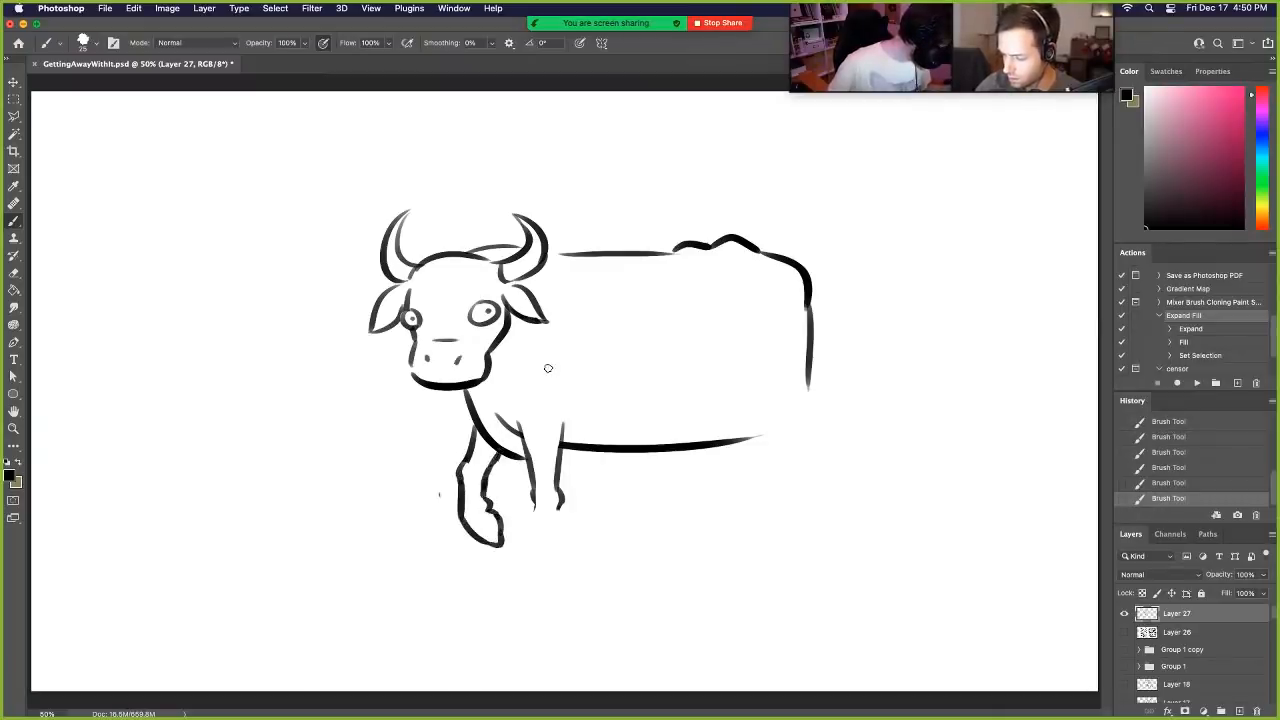
# - Redraw the near front leg's lower part and hoof, and replace the belly line with a lower one
pyautogui.moveTo(532, 516)
pyautogui.mouseDown()
pyautogui.moveTo(519, 575)
pyautogui.moveTo(551, 568)
pyautogui.moveTo(560, 497)
pyautogui.moveTo(516, 408)
pyautogui.mouseUp()
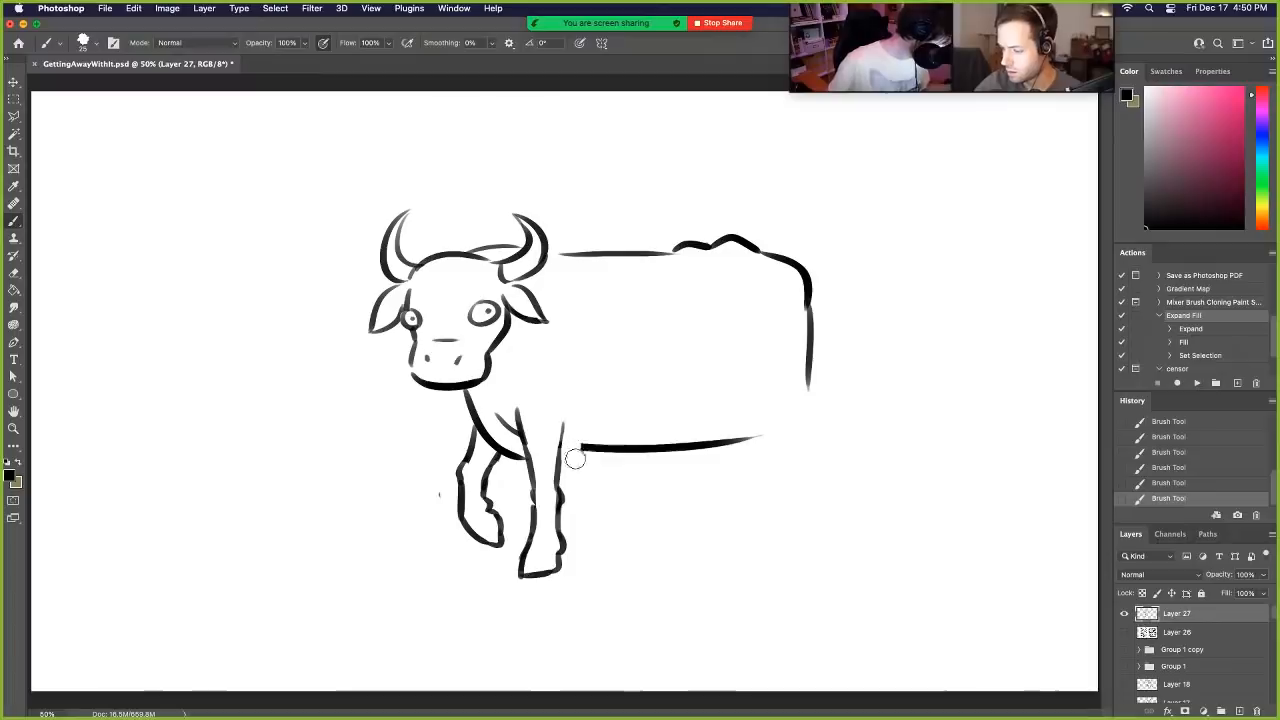
pyautogui.moveTo(574, 457); pyautogui.dragTo(752, 437)
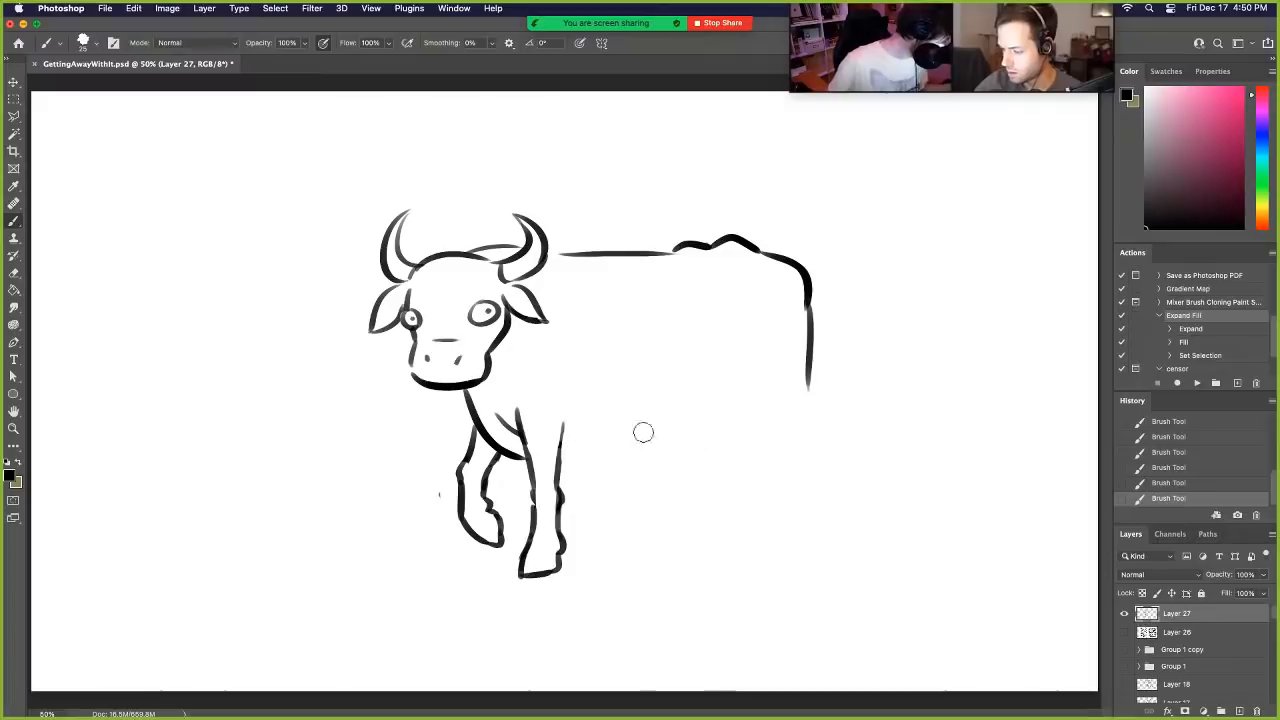
pyautogui.click(574, 471)
pyautogui.moveTo(568, 474); pyautogui.dragTo(722, 465)
pyautogui.press('super+z')
pyautogui.moveTo(566, 473); pyautogui.dragTo(748, 460)
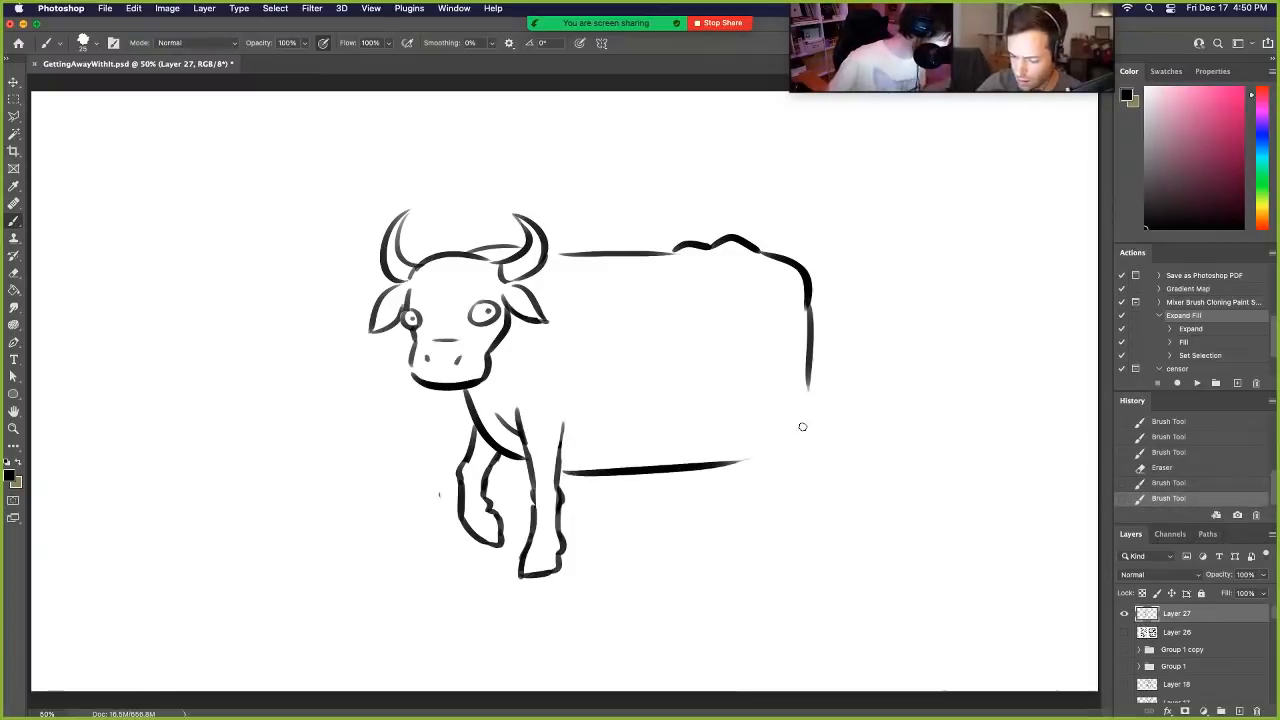
# - Erase the stray chest line beside the near front leg and reshape the hip bump into a longer, flatter rise
pyautogui.moveTo(501, 417); pyautogui.dragTo(510, 430)
pyautogui.moveTo(669, 251)
pyautogui.mouseDown()
pyautogui.moveTo(725, 218)
pyautogui.moveTo(661, 251)
pyautogui.moveTo(739, 236)
pyautogui.mouseUp()
pyautogui.press('super+z')
pyautogui.press('super+z')
# - Draw the front curve of the haunch, extend the rear line downward, and strengthen the near front leg's upper back edge
pyautogui.moveTo(707, 399); pyautogui.dragTo(783, 480)
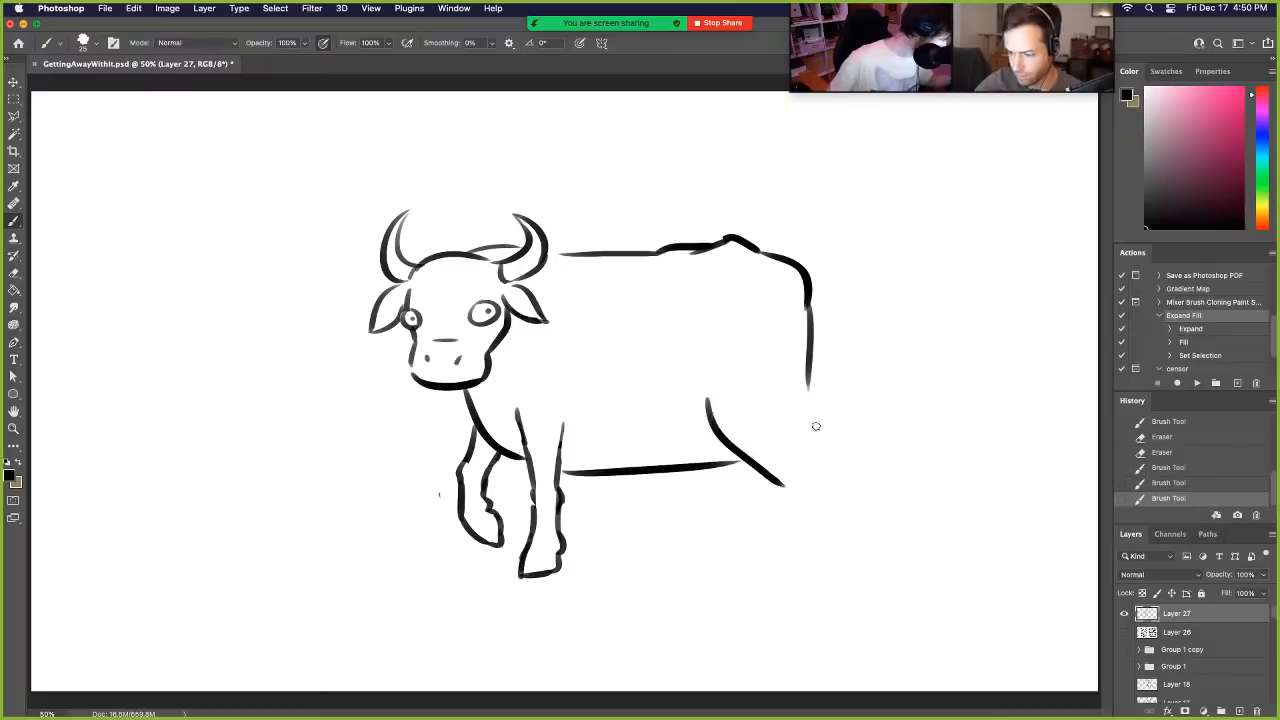
pyautogui.press('super+z')
pyautogui.moveTo(710, 378); pyautogui.dragTo(783, 481)
pyautogui.moveTo(806, 388); pyautogui.dragTo(829, 484)
pyautogui.moveTo(784, 480)
pyautogui.mouseDown()
pyautogui.moveTo(828, 537)
pyautogui.moveTo(819, 462)
pyautogui.moveTo(830, 487)
pyautogui.moveTo(813, 522)
pyautogui.moveTo(789, 509)
pyautogui.moveTo(774, 467)
pyautogui.mouseUp()
pyautogui.press('super+z')
pyautogui.press('super+z')
pyautogui.press('e')
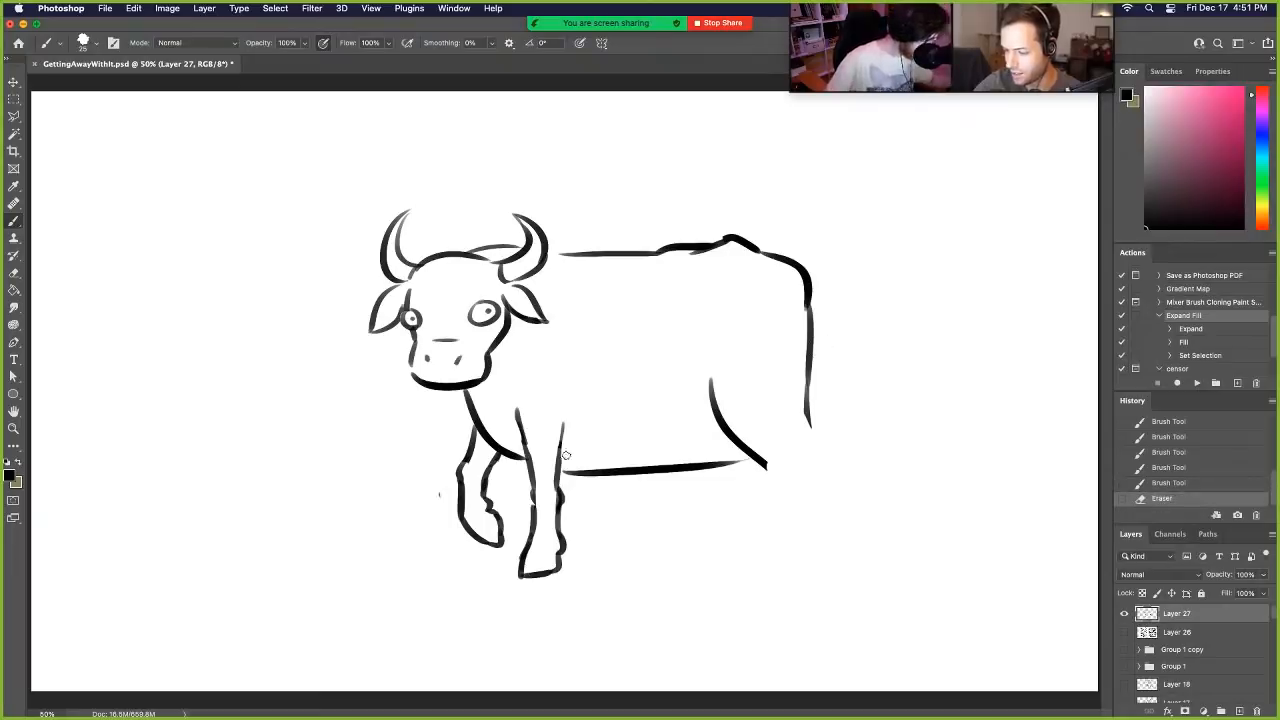
pyautogui.moveTo(569, 400); pyautogui.dragTo(562, 462)
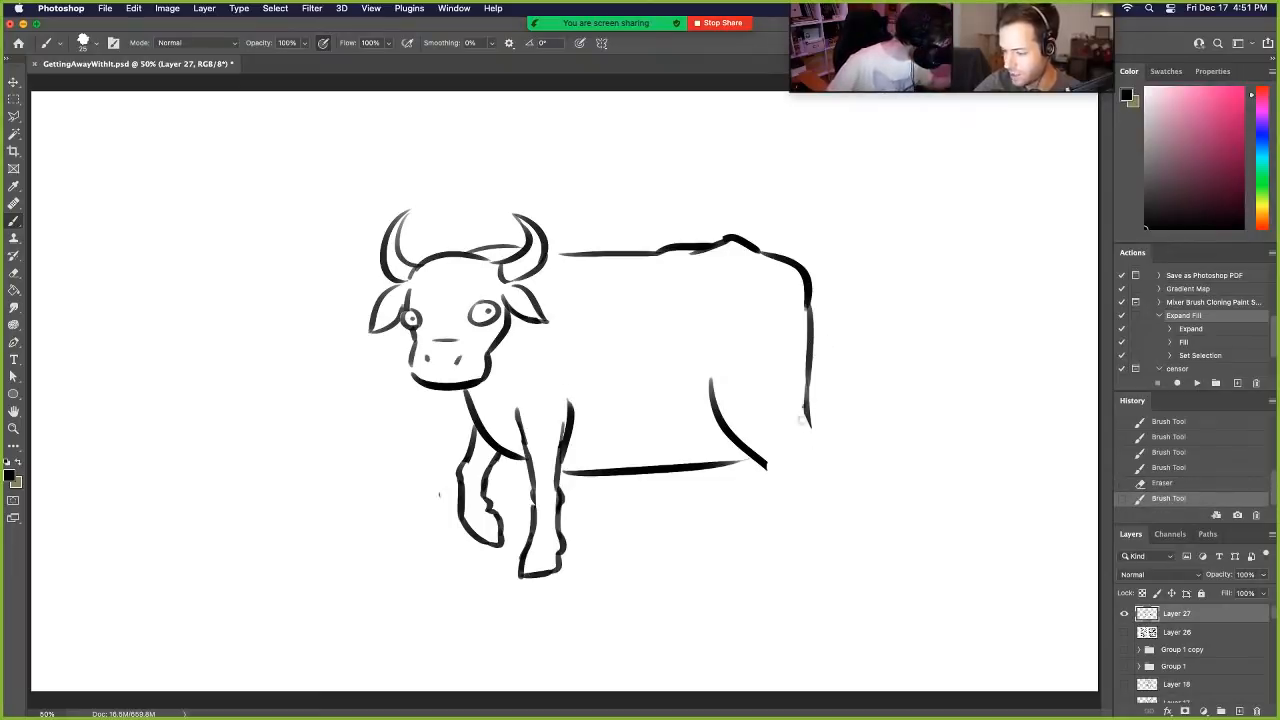
# - Draw the near hind leg with its hock and hoof below the haunch
pyautogui.moveTo(802, 420)
pyautogui.mouseDown()
pyautogui.moveTo(817, 466)
pyautogui.moveTo(789, 474)
pyautogui.moveTo(814, 458)
pyautogui.moveTo(824, 489)
pyautogui.moveTo(783, 470)
pyautogui.moveTo(808, 516)
pyautogui.mouseUp()
pyautogui.press('super+z')
pyautogui.press('super+z')
pyautogui.moveTo(821, 483)
pyautogui.mouseDown()
pyautogui.moveTo(832, 518)
pyautogui.moveTo(804, 530)
pyautogui.moveTo(800, 550)
pyautogui.moveTo(830, 540)
pyautogui.moveTo(829, 554)
pyautogui.moveTo(834, 530)
pyautogui.moveTo(831, 553)
pyautogui.mouseUp()
pyautogui.press('super+z')
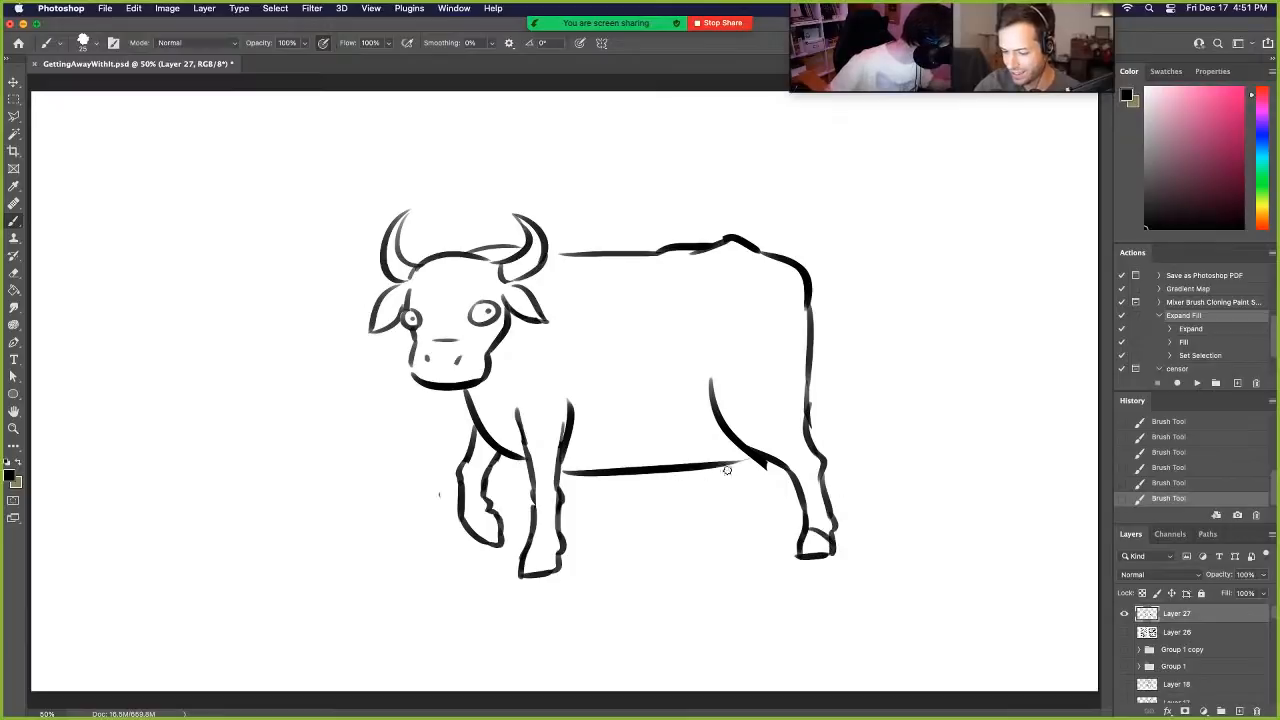
# - Add the far hind leg with a hoof under the belly, and erase the protruding stroke end below the haunch
pyautogui.moveTo(726, 470)
pyautogui.mouseDown()
pyautogui.moveTo(709, 507)
pyautogui.moveTo(718, 490)
pyautogui.moveTo(694, 481)
pyautogui.moveTo(695, 518)
pyautogui.moveTo(717, 520)
pyautogui.moveTo(684, 547)
pyautogui.moveTo(715, 540)
pyautogui.mouseUp()
pyautogui.press('super+z')
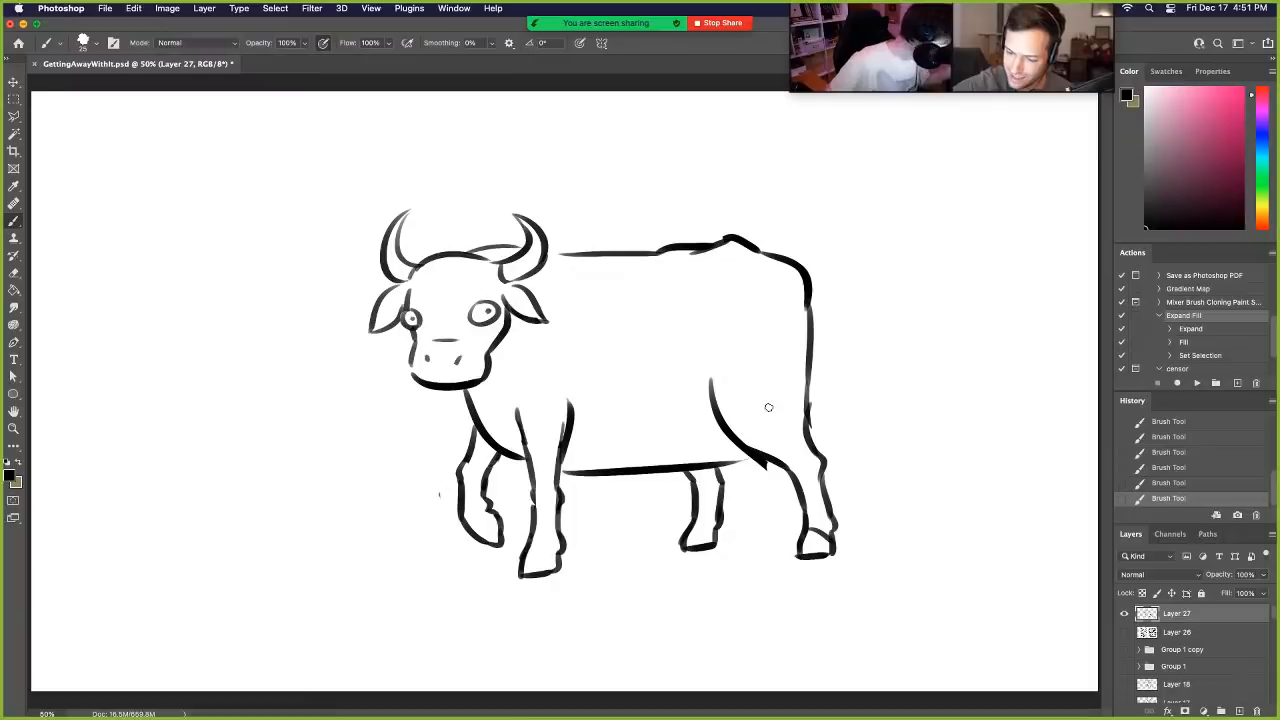
pyautogui.press('e')
pyautogui.moveTo(763, 468); pyautogui.dragTo(762, 470)
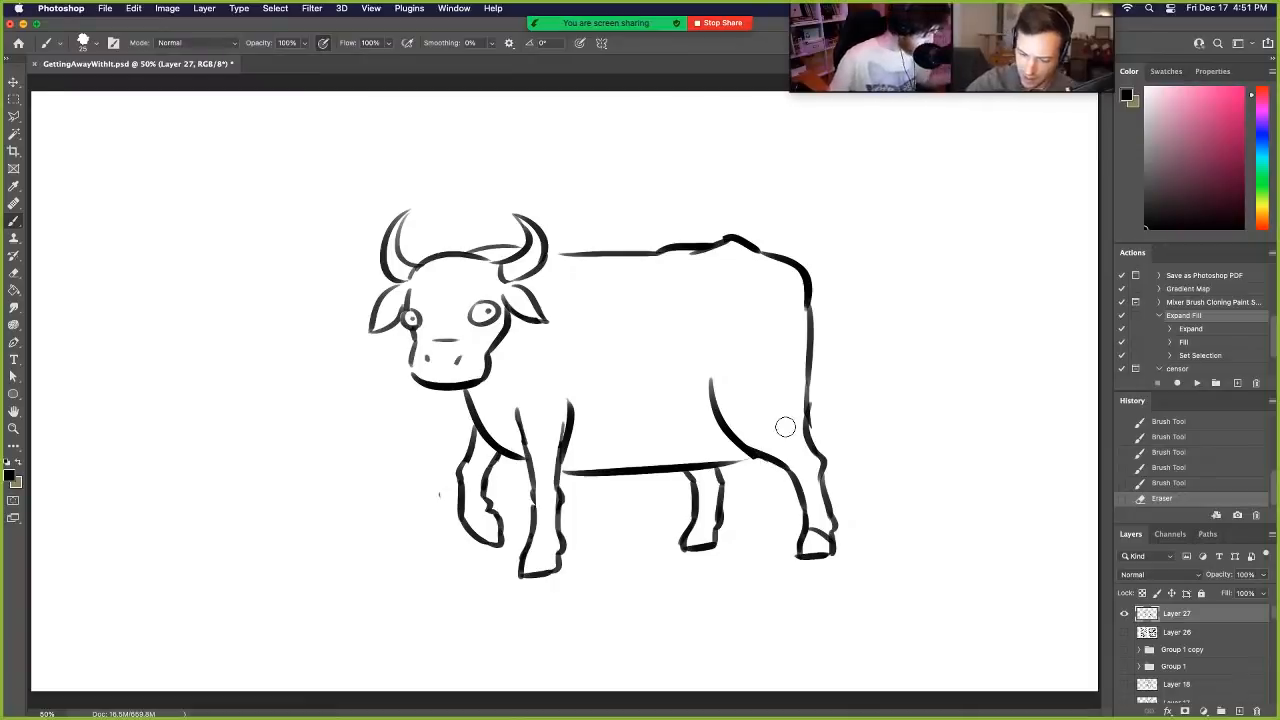
# - Outline coat patches on the rump, shoulder, around the near eye and on the belly in front of the haunch
pyautogui.moveTo(770, 256)
pyautogui.mouseDown()
pyautogui.moveTo(782, 338)
pyautogui.moveTo(800, 345)
pyautogui.mouseUp()
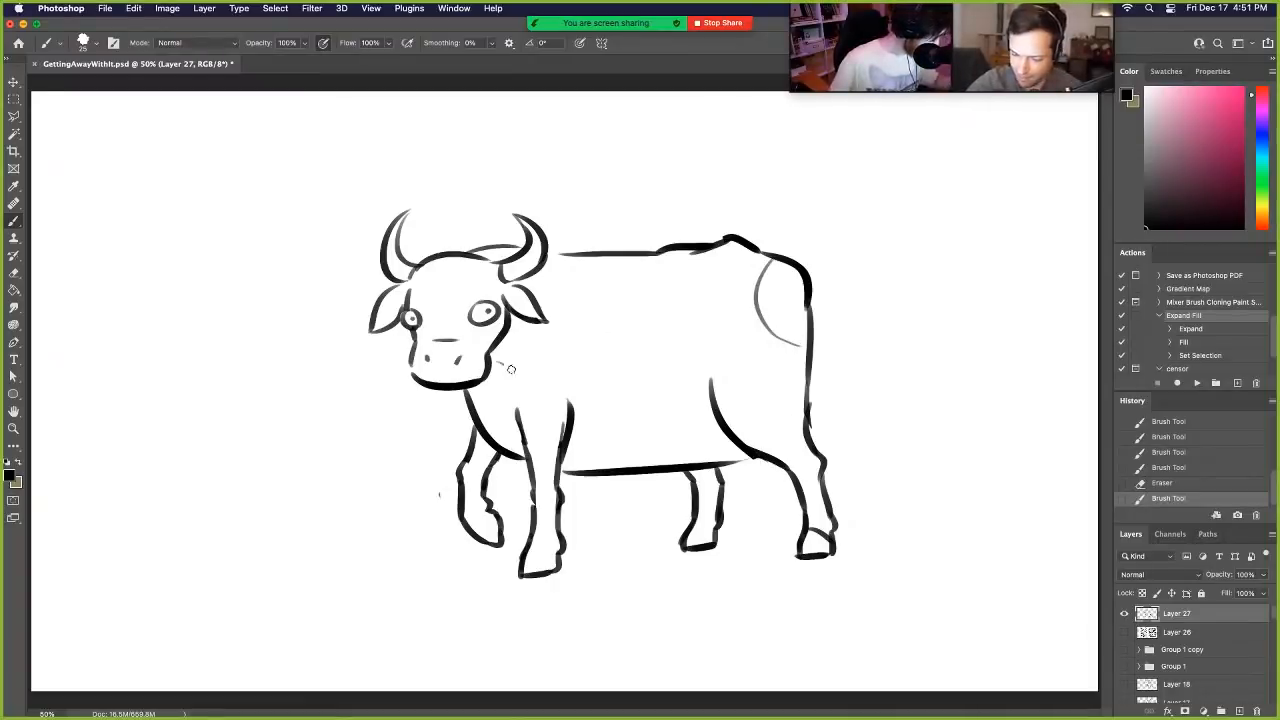
pyautogui.moveTo(511, 369); pyautogui.dragTo(604, 262)
pyautogui.moveTo(465, 248); pyautogui.dragTo(508, 342)
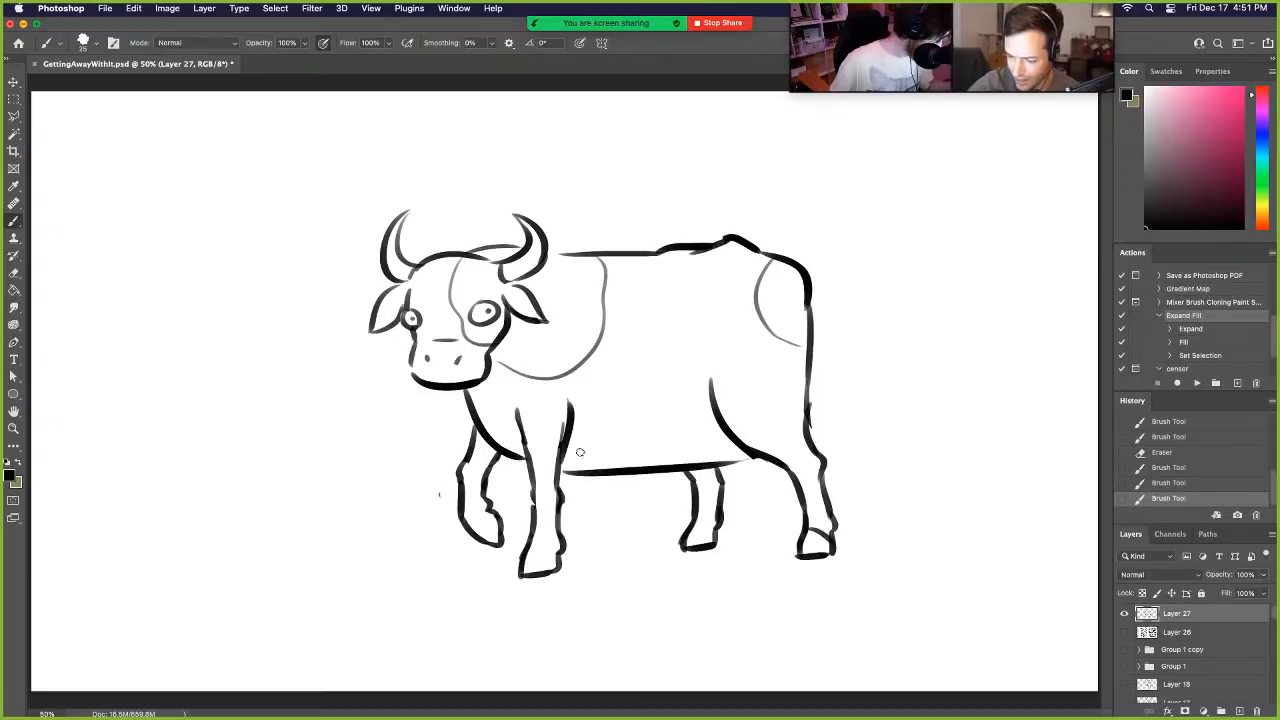
pyautogui.moveTo(685, 379); pyautogui.dragTo(672, 462)
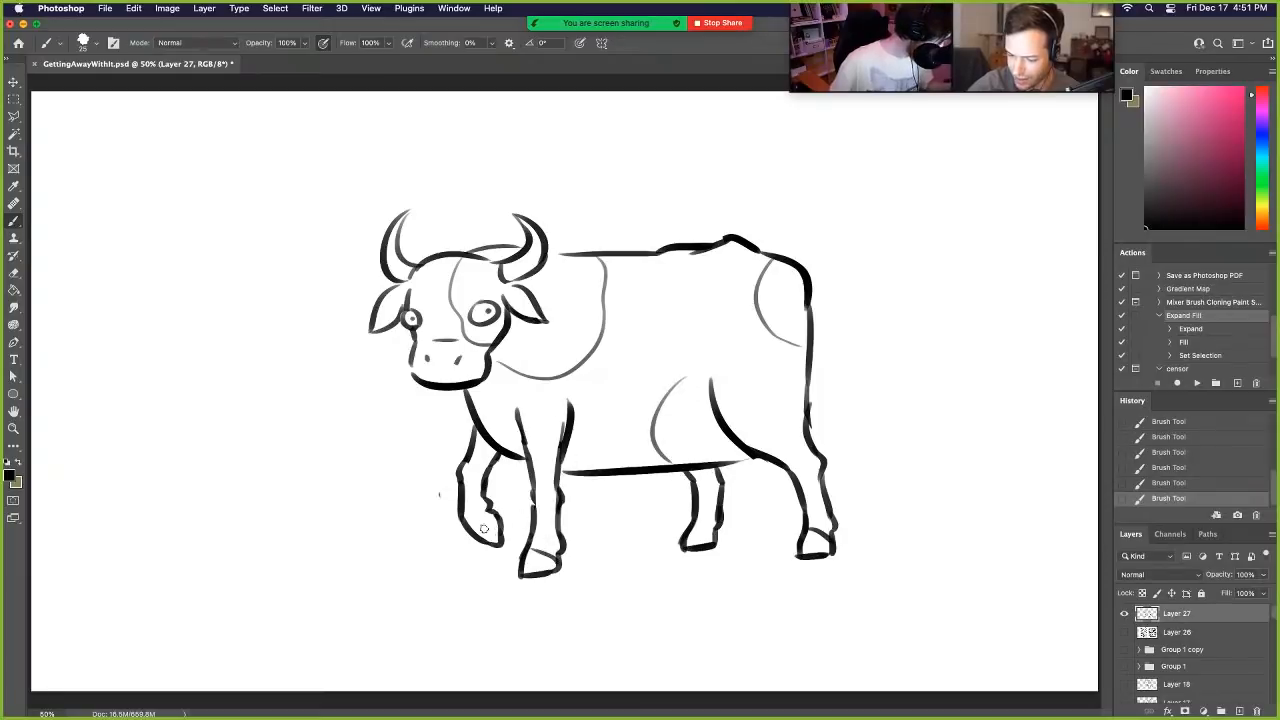
# - Mark the hoof edges on the far legs and draw a tail with a pointed tuft swinging out behind the rump
pyautogui.moveTo(483, 528); pyautogui.dragTo(494, 508)
pyautogui.moveTo(699, 531); pyautogui.dragTo(717, 519)
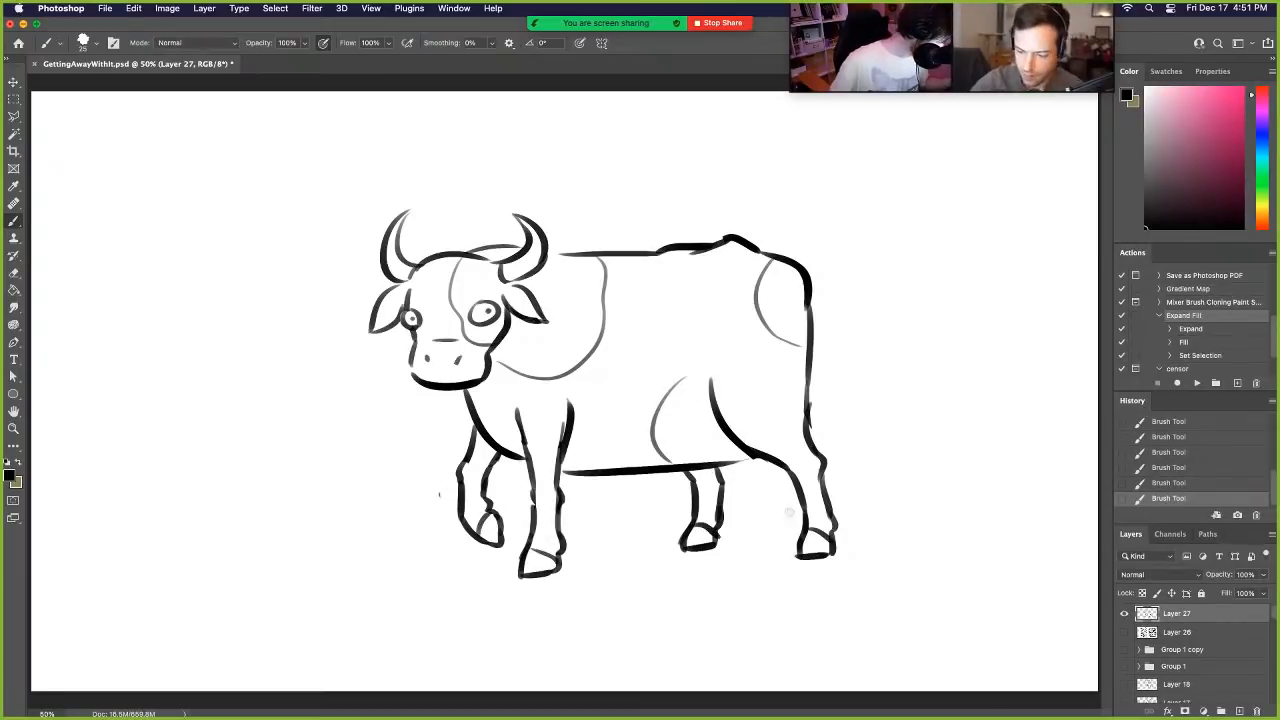
pyautogui.moveTo(808, 314)
pyautogui.mouseDown()
pyautogui.moveTo(843, 427)
pyautogui.moveTo(897, 434)
pyautogui.moveTo(918, 453)
pyautogui.moveTo(920, 442)
pyautogui.mouseUp()
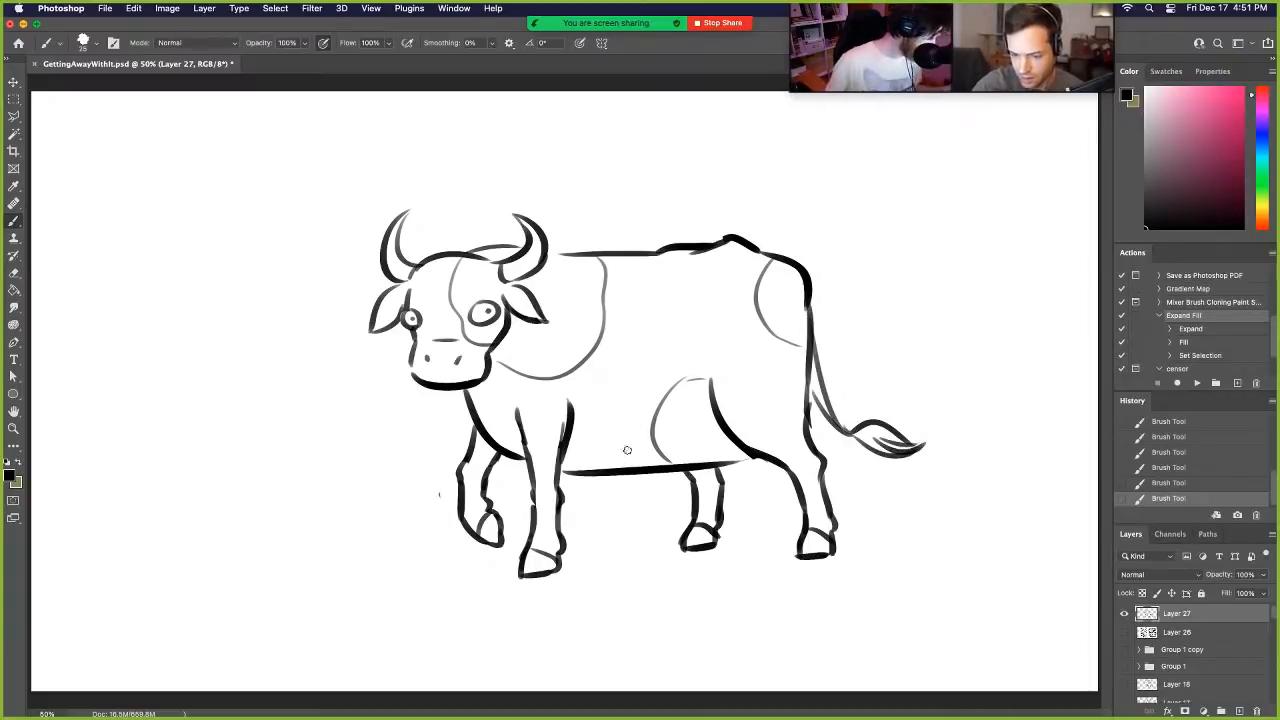
# - Undo the ground line under the hooves, then erase the belly line and redraw it curving upward to the haunch
pyautogui.moveTo(536, 578); pyautogui.dragTo(826, 566)
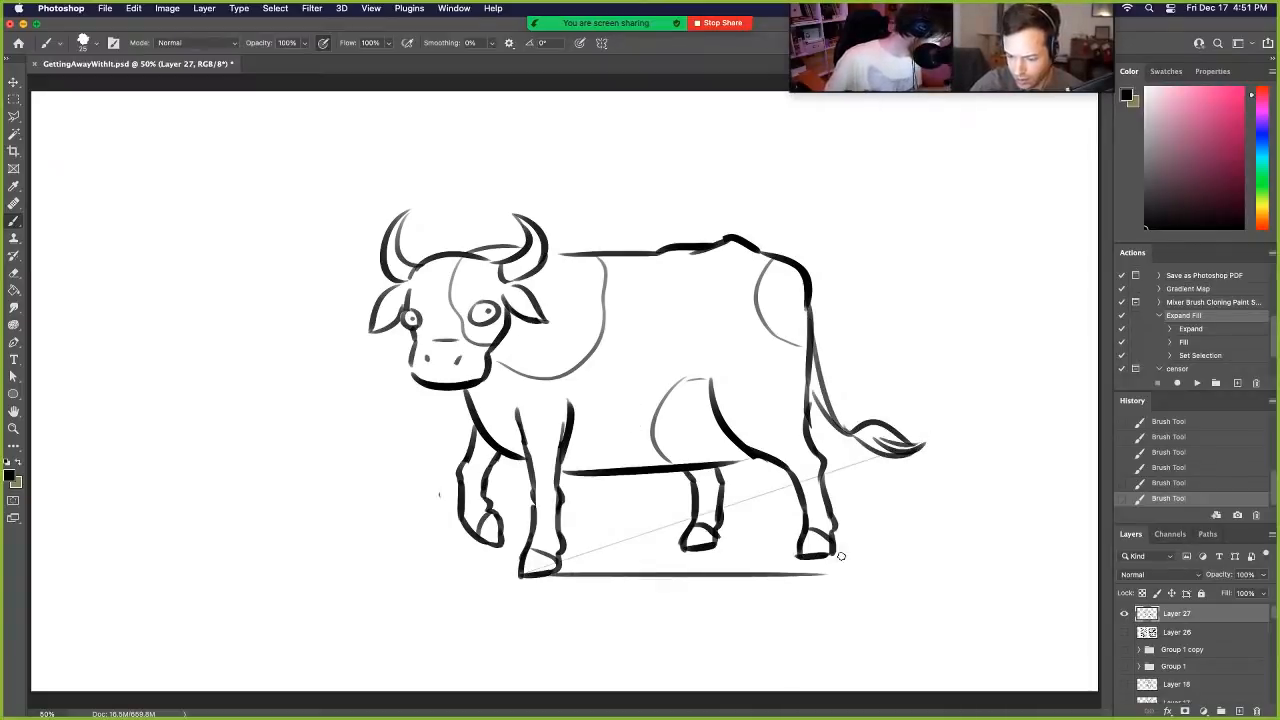
pyautogui.press('super+z')
pyautogui.press('e')
pyautogui.moveTo(758, 462)
pyautogui.mouseDown()
pyautogui.moveTo(620, 470)
pyautogui.moveTo(645, 475)
pyautogui.mouseUp()
pyautogui.moveTo(568, 472); pyautogui.dragTo(732, 445)
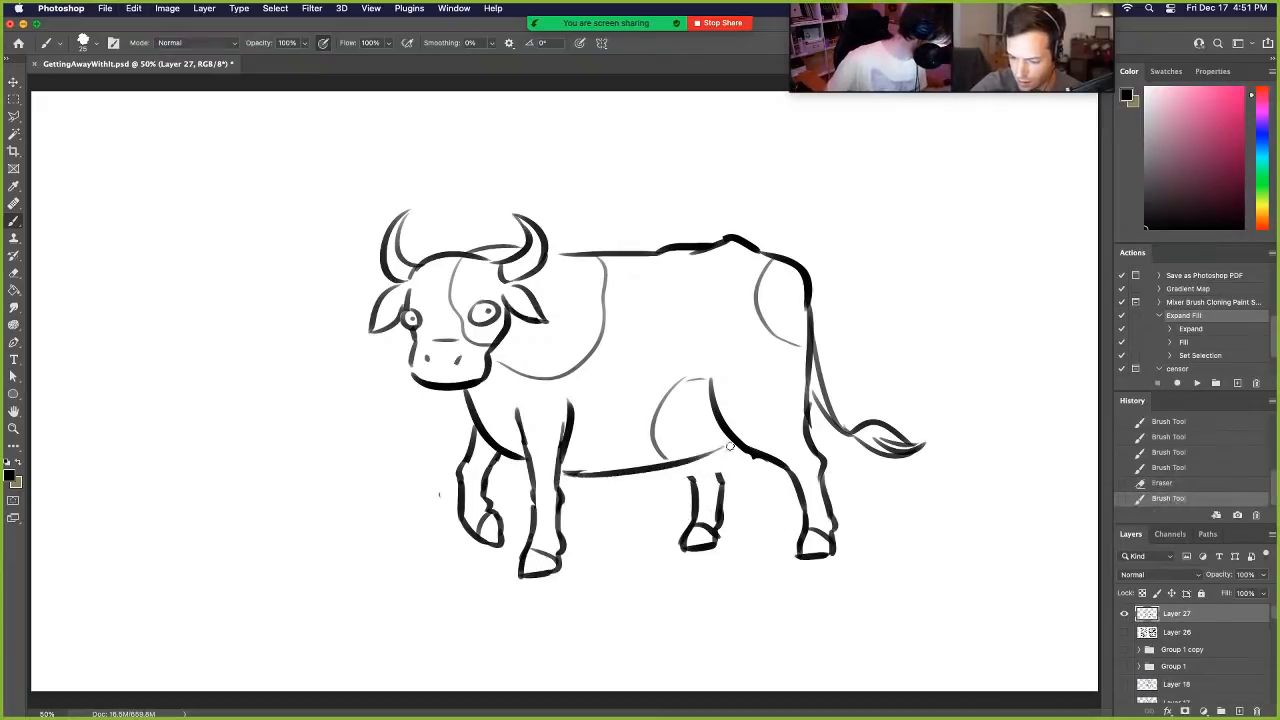
# - Redraw the belly line as a bolder stroke rising to the haunch, and extend the far hind leg up to meet it
pyautogui.press('super+z')
pyautogui.moveTo(568, 472); pyautogui.dragTo(730, 444)
pyautogui.press('super+z')
pyautogui.moveTo(569, 472)
pyautogui.mouseDown()
pyautogui.moveTo(728, 444)
pyautogui.moveTo(690, 482)
pyautogui.mouseUp()
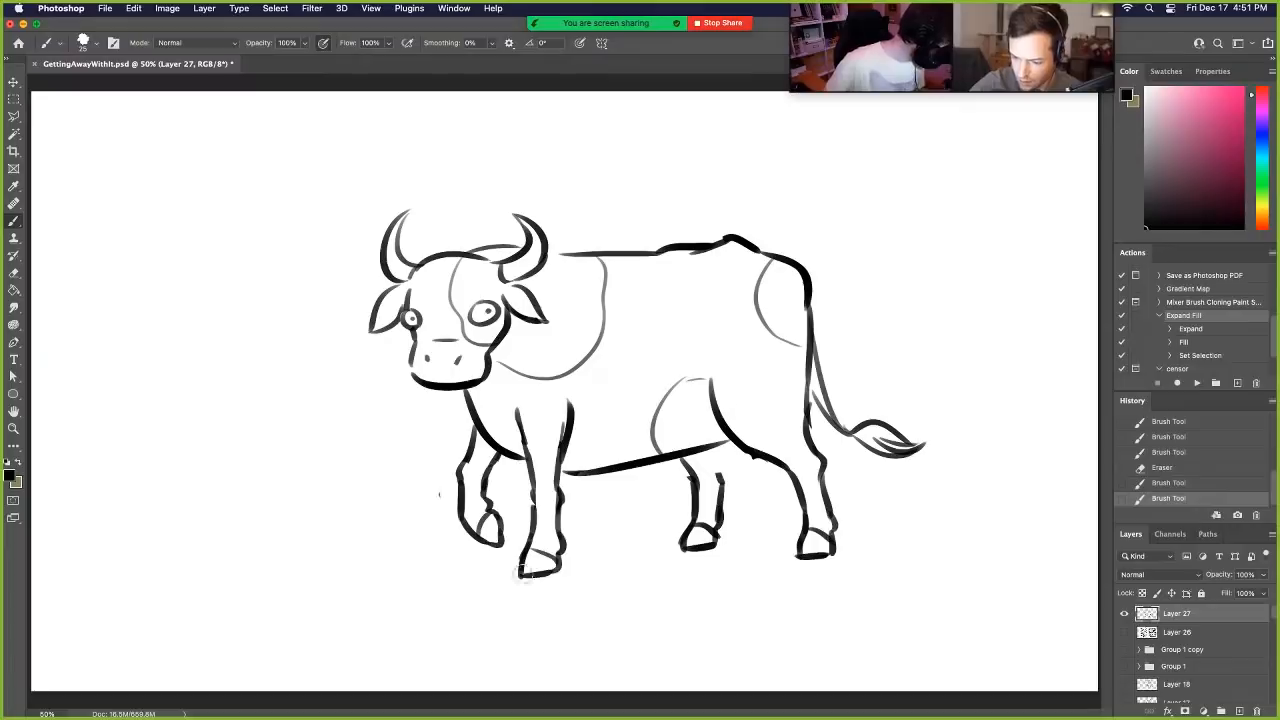
# - Touch up the near front hoof's base, the haunch's lower contour and the far hind hoof's edge
pyautogui.moveTo(527, 575); pyautogui.dragTo(560, 566)
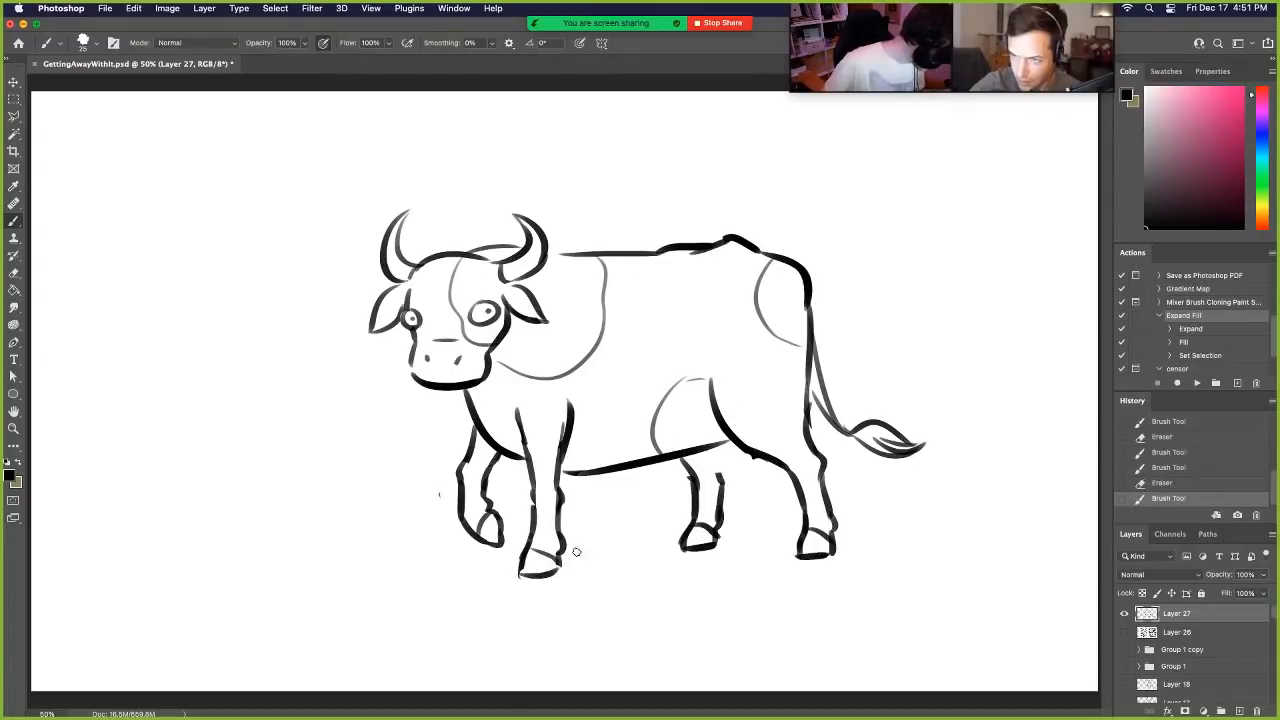
pyautogui.moveTo(752, 455); pyautogui.dragTo(778, 460)
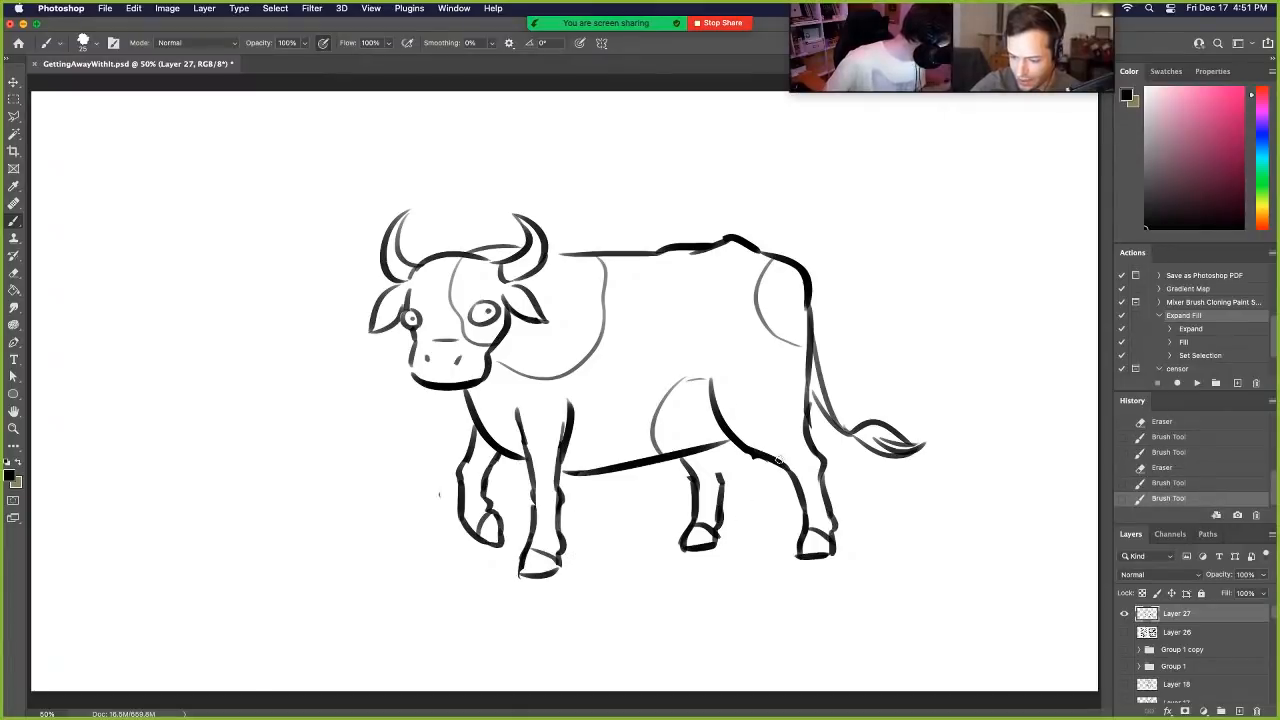
pyautogui.press('e')
pyautogui.moveTo(718, 540)
pyautogui.mouseDown()
pyautogui.moveTo(677, 557)
pyautogui.moveTo(718, 537)
pyautogui.mouseUp()
# - Redraw the back line behind the near horn more boldly, and erase part of the neck curve behind the head
pyautogui.moveTo(553, 252); pyautogui.dragTo(645, 252)
pyautogui.press('super+z')
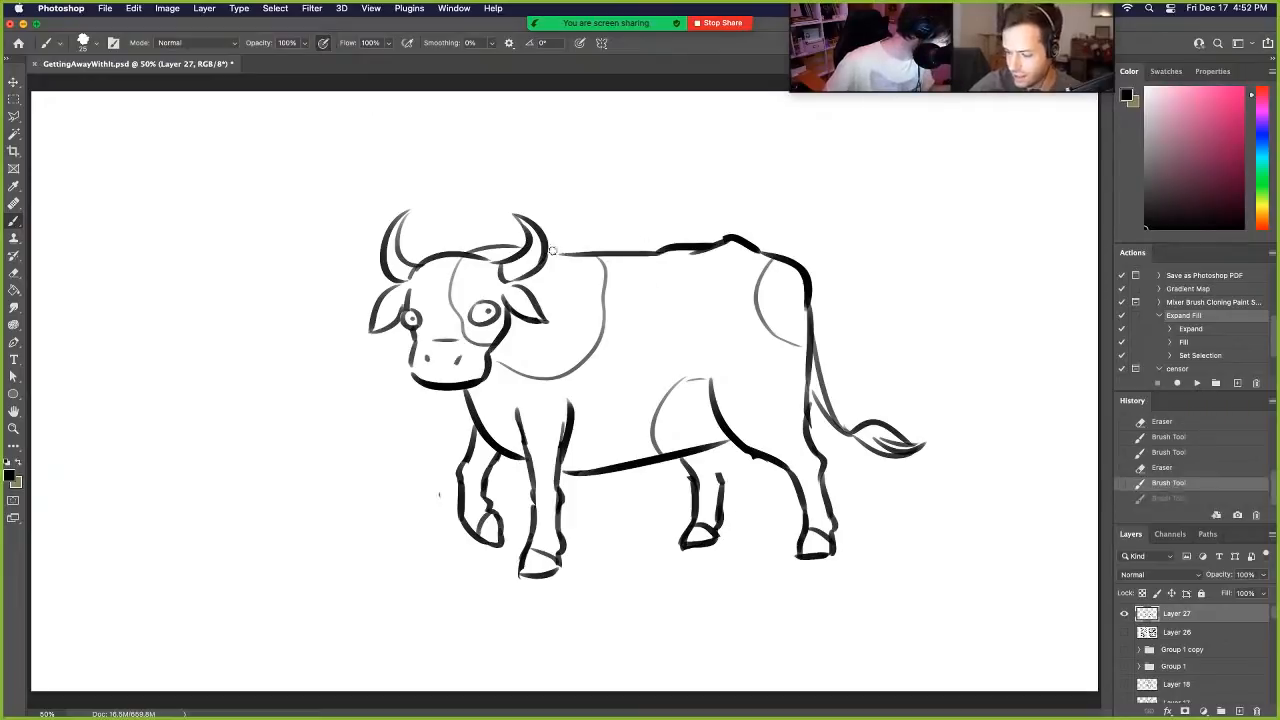
pyautogui.moveTo(553, 252); pyautogui.dragTo(656, 252)
pyautogui.moveTo(483, 256); pyautogui.dragTo(549, 235)
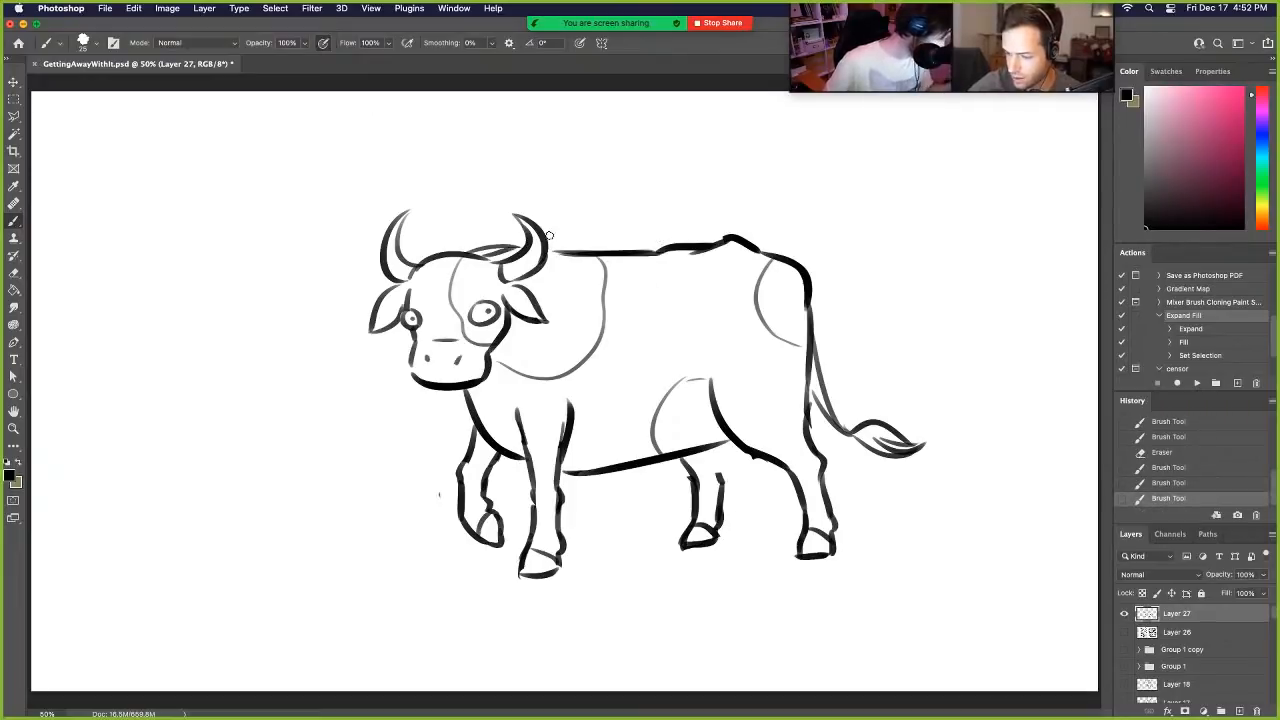
pyautogui.moveTo(465, 242)
pyautogui.mouseDown()
pyautogui.moveTo(508, 240)
pyautogui.moveTo(488, 243)
pyautogui.mouseUp()
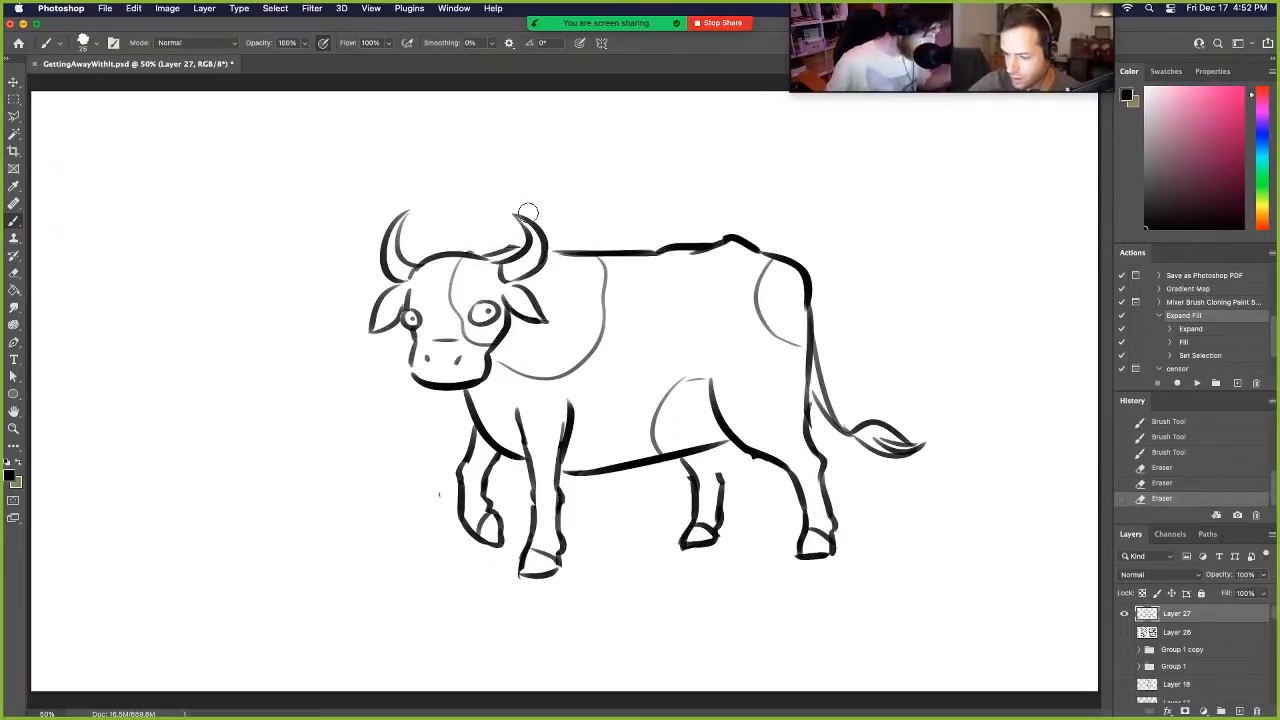
# - Select the cow's head with horns and ears using the Polygonal Lasso, scale it to 108.51%, shift it into place on the neck, and deselect
pyautogui.click(15, 115)
pyautogui.click(456, 401)
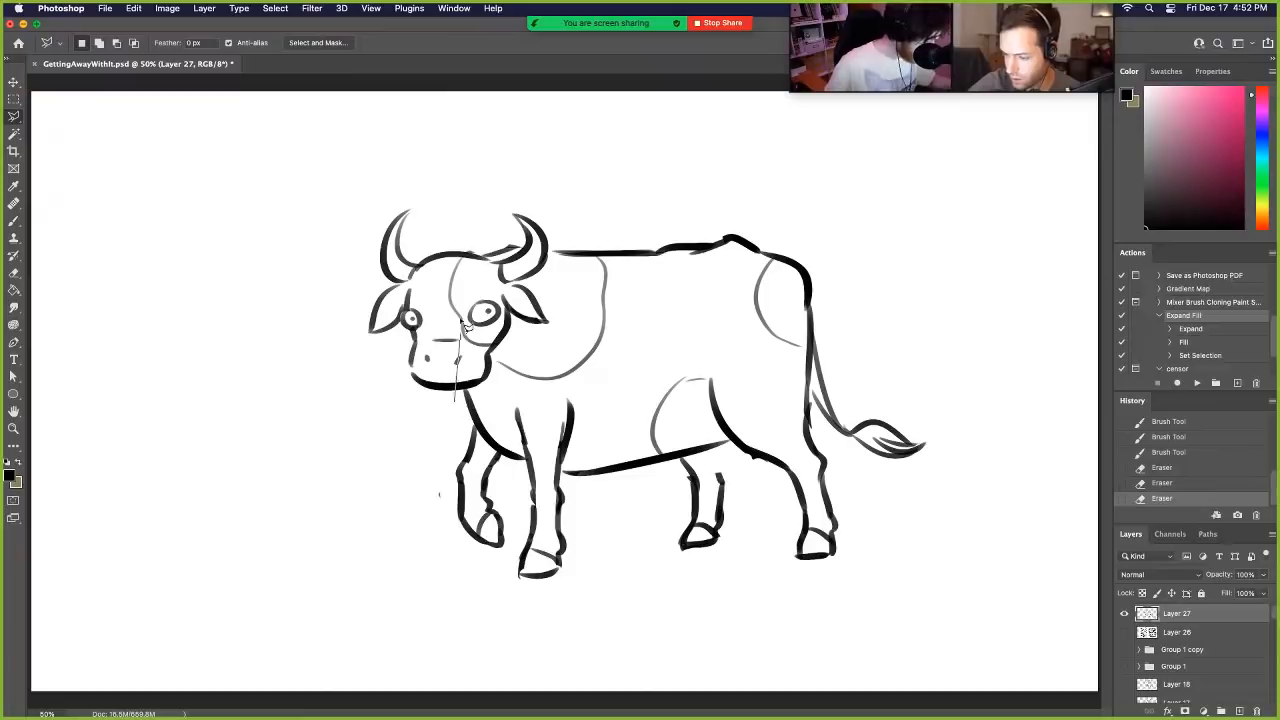
pyautogui.click(405, 390)
pyautogui.click(347, 355)
pyautogui.click(347, 258)
pyautogui.click(378, 197)
pyautogui.click(420, 180)
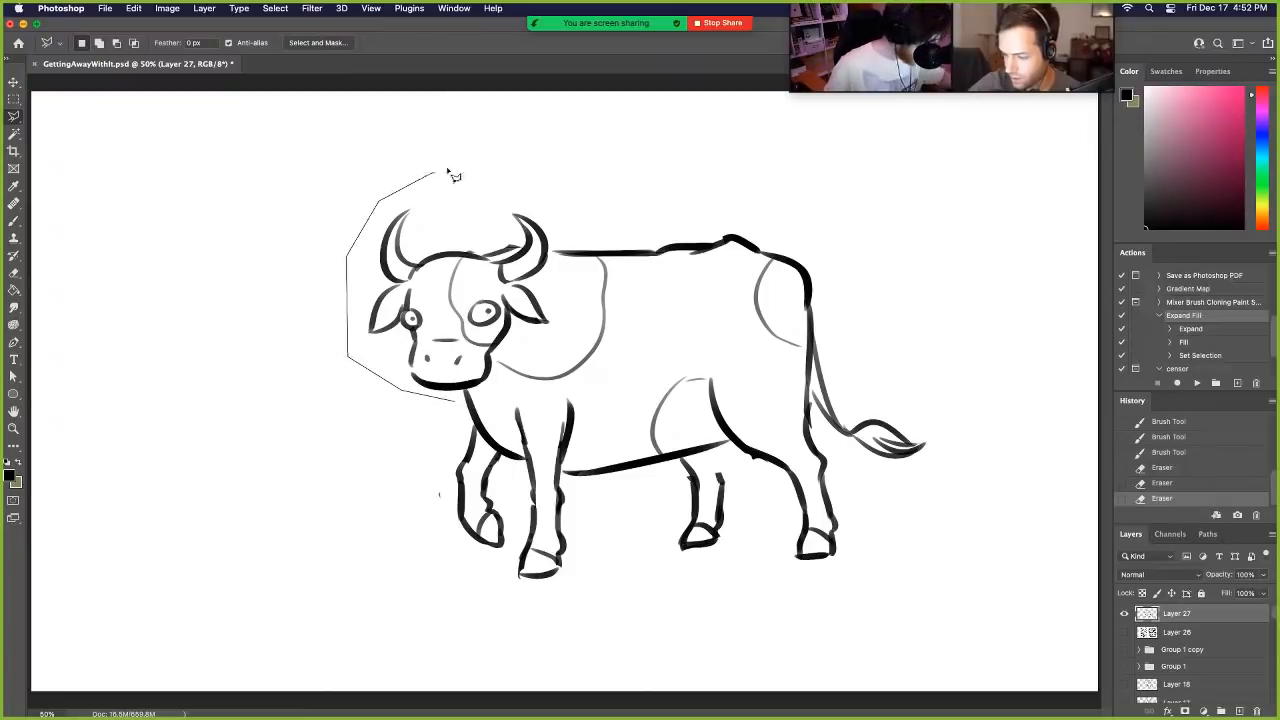
pyautogui.click(533, 192)
pyautogui.click(550, 228)
pyautogui.click(555, 333)
pyautogui.click(500, 358)
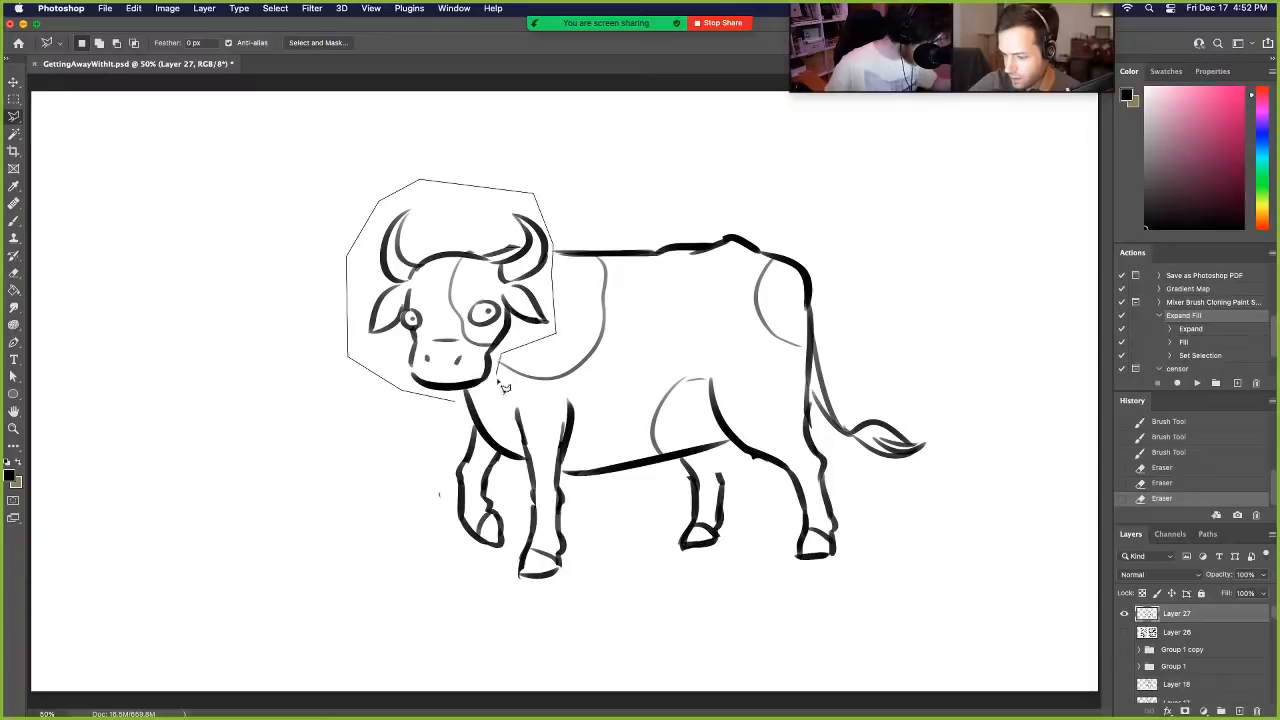
pyautogui.click(497, 385)
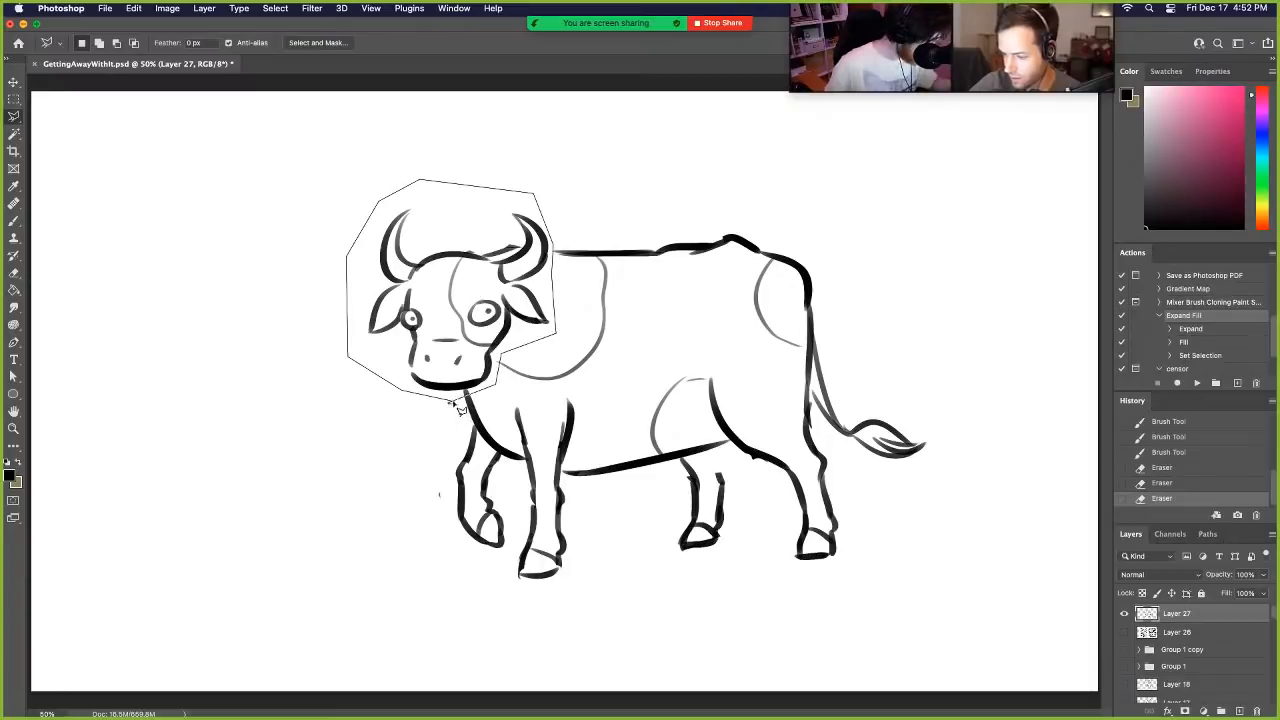
pyautogui.click(455, 402)
pyautogui.press('super+t')
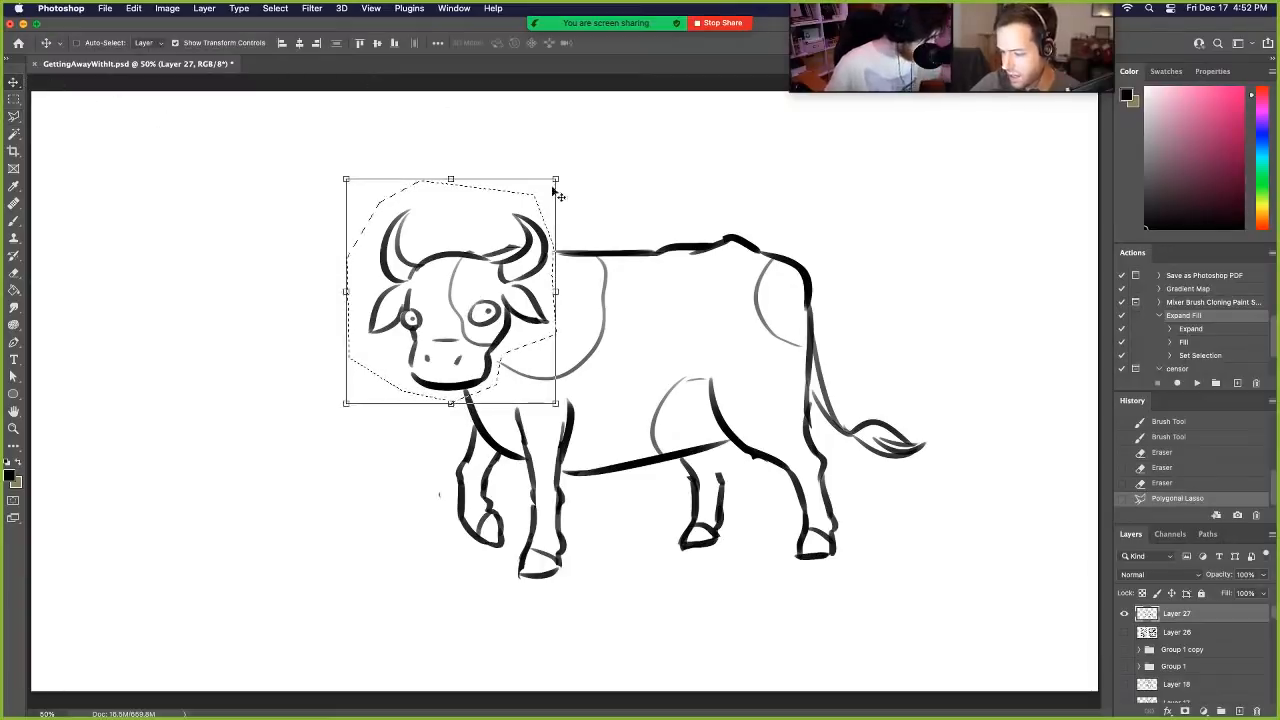
pyautogui.moveTo(556, 179); pyautogui.dragTo(574, 160)
pyautogui.moveTo(540, 223); pyautogui.dragTo(533, 229)
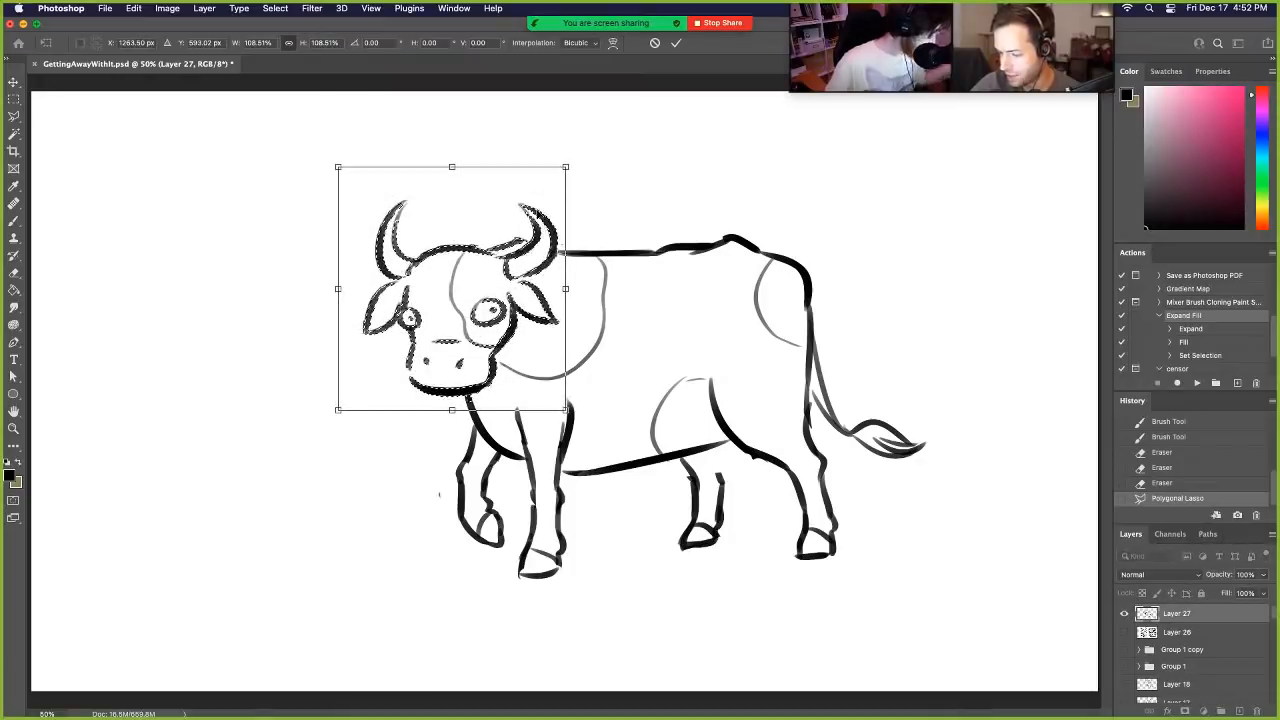
pyautogui.press('Return')
pyautogui.press('super+d')
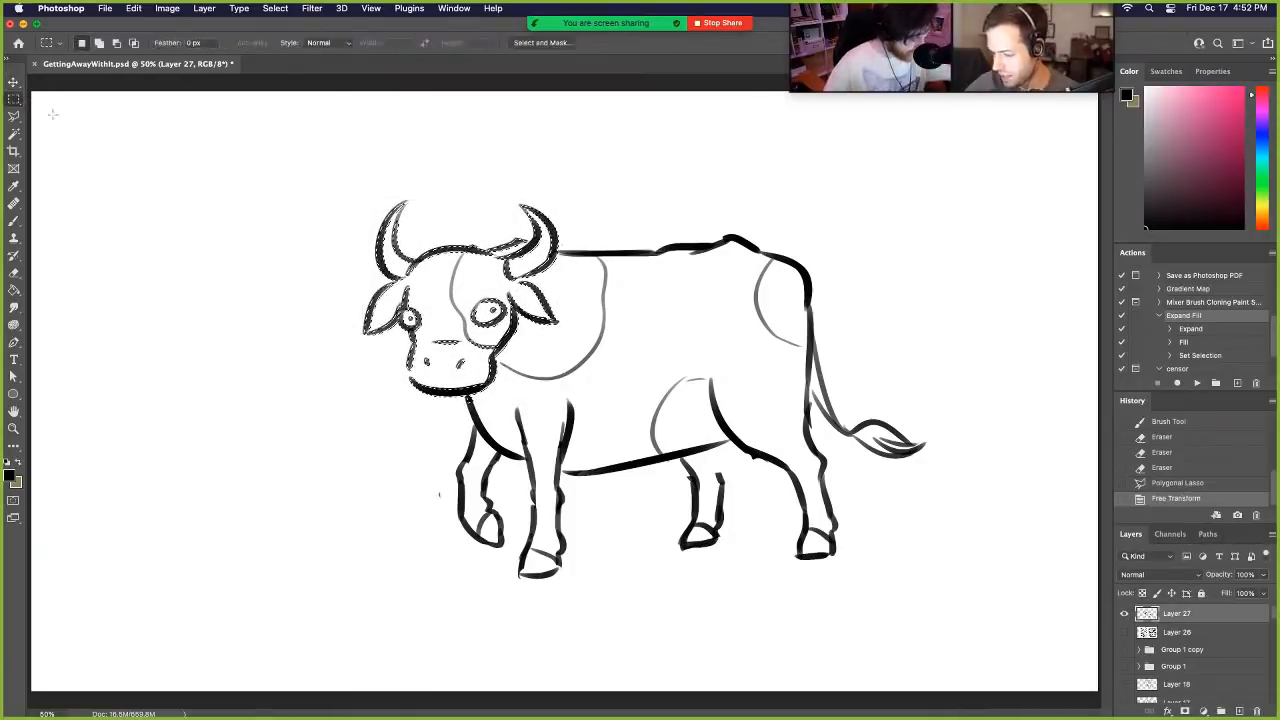
pyautogui.press('b')
pyautogui.press('m')
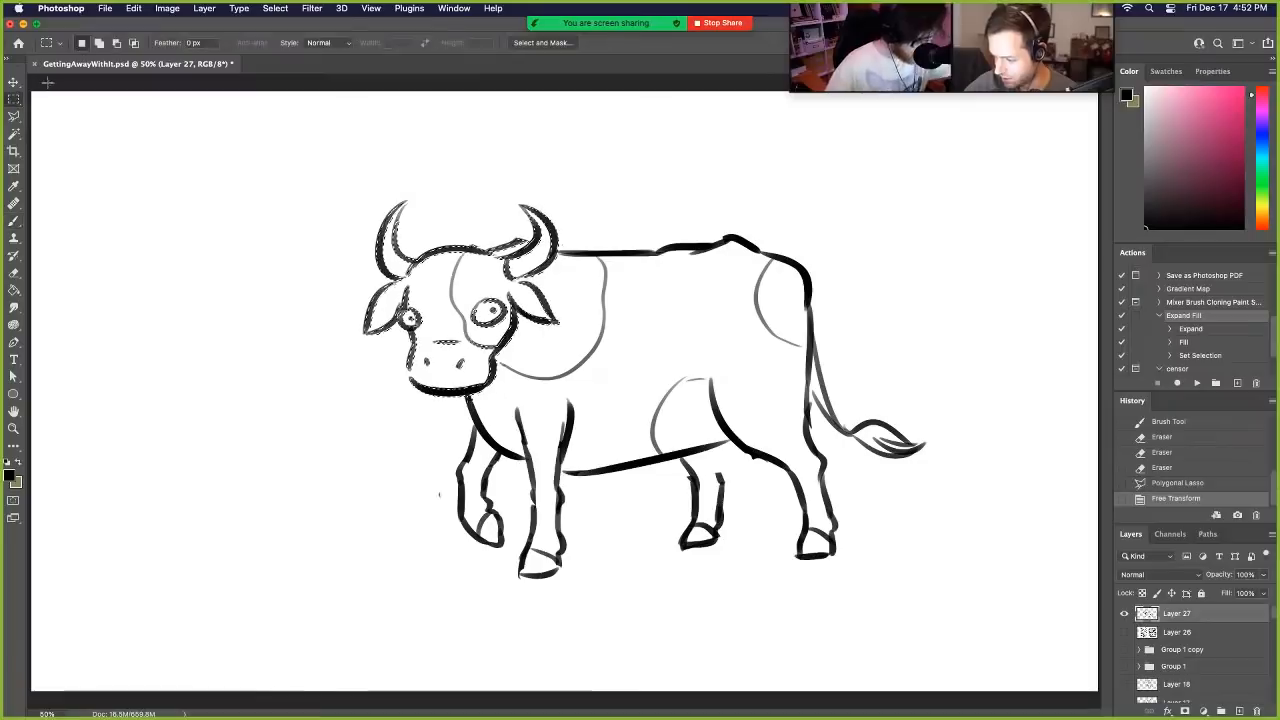
pyautogui.press('super+d')
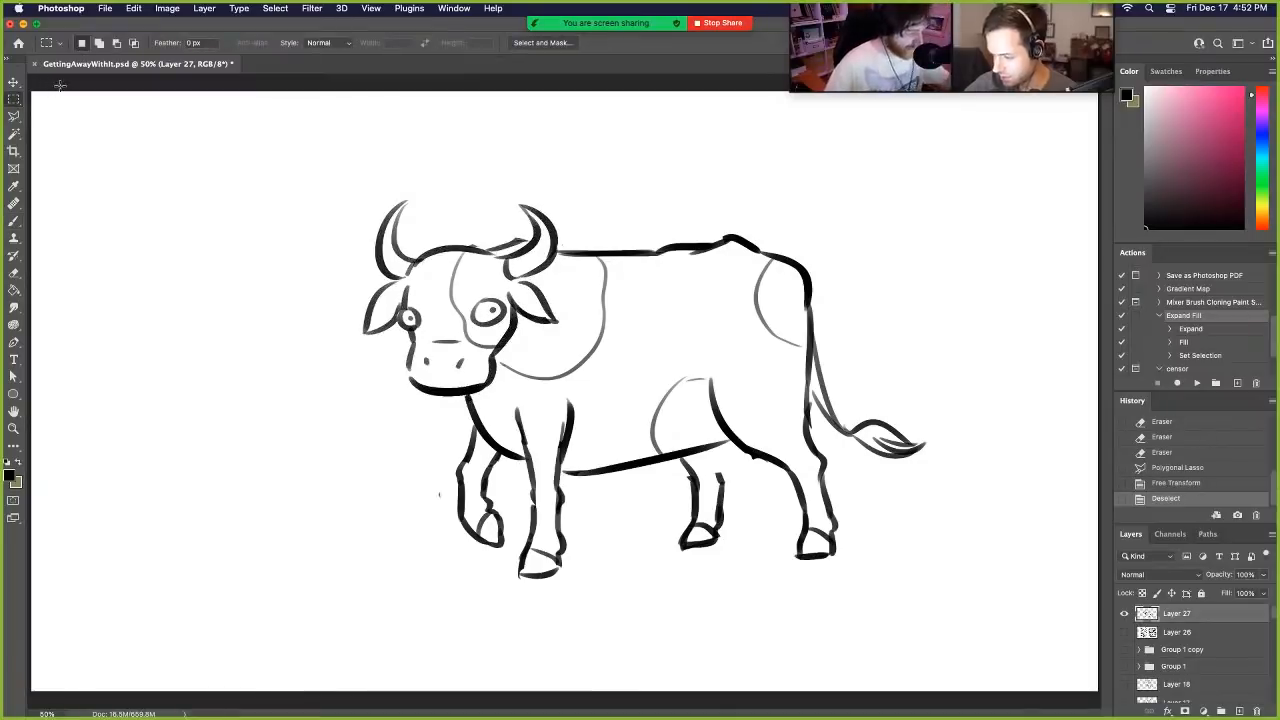
# - Redraw the neck line from the top of the head, behind the near horn, into the back
pyautogui.click(17, 220)
pyautogui.moveTo(488, 243)
pyautogui.mouseDown()
pyautogui.moveTo(523, 233)
pyautogui.moveTo(612, 253)
pyautogui.mouseUp()
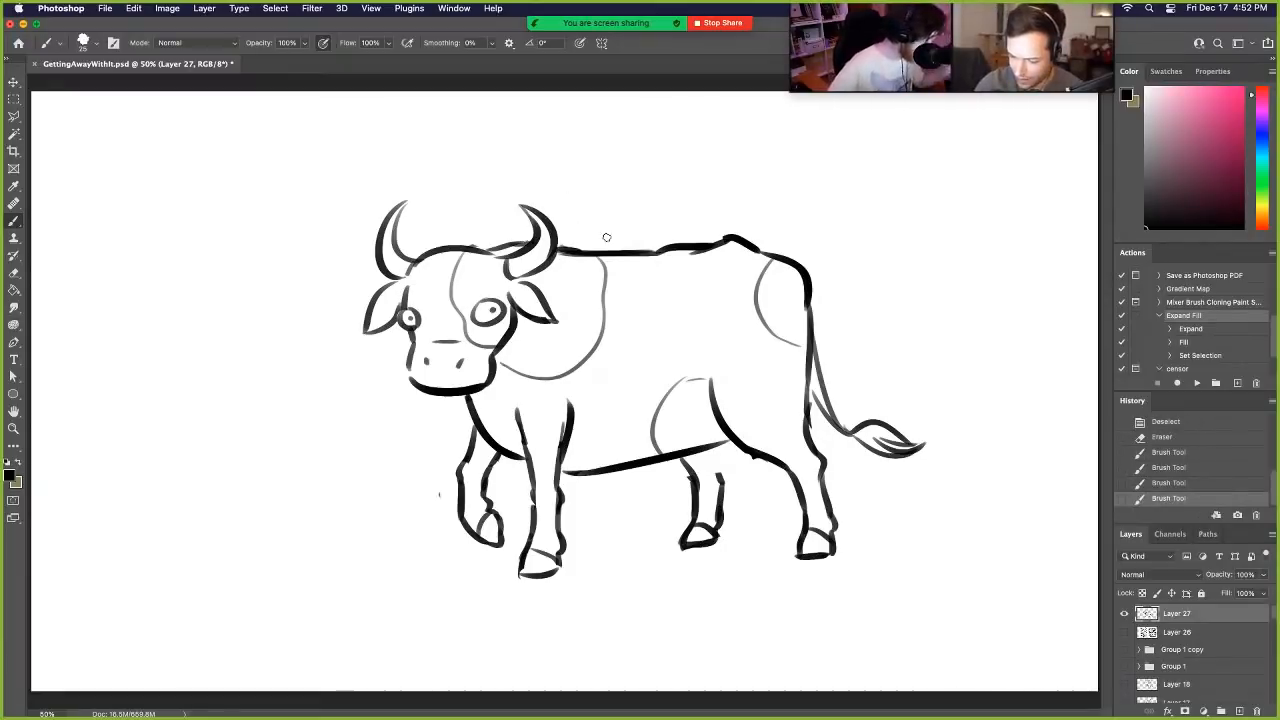
# - Erase the far hind leg, rework the belly line toward the haunch, and start a curved udder outline beneath it
pyautogui.moveTo(670, 458)
pyautogui.mouseDown()
pyautogui.moveTo(714, 462)
pyautogui.moveTo(674, 452)
pyautogui.moveTo(735, 438)
pyautogui.mouseUp()
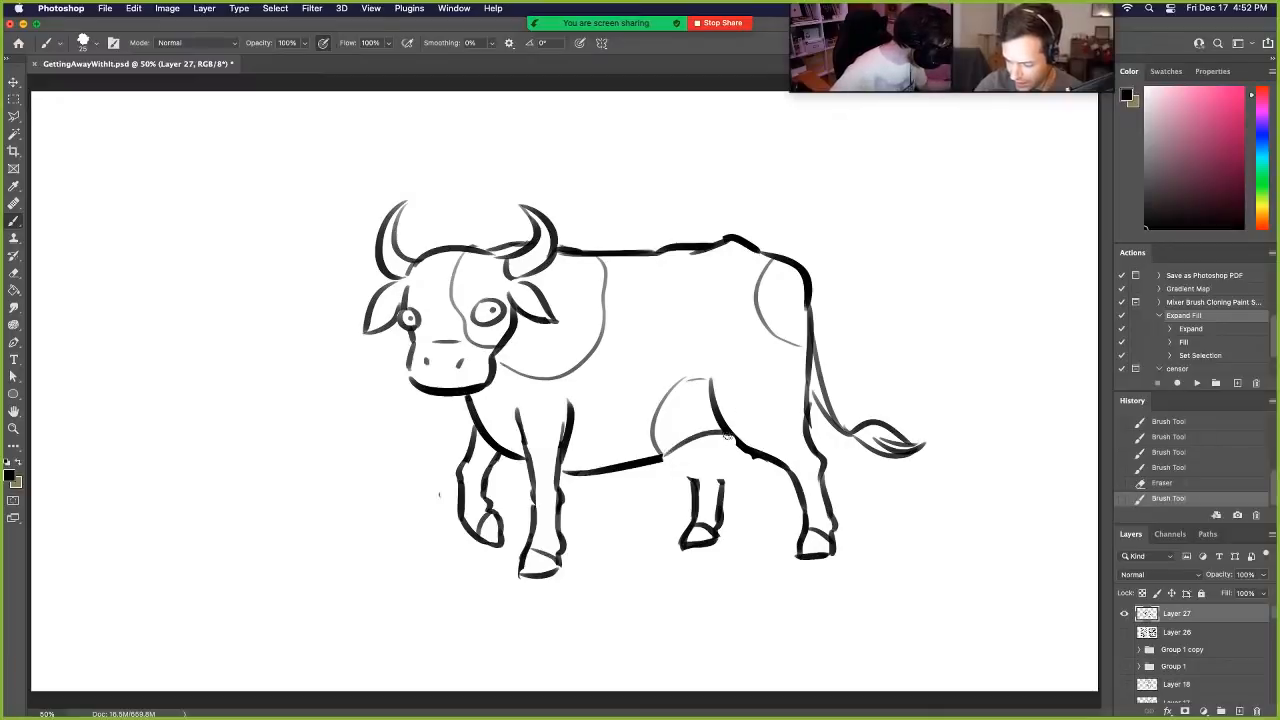
pyautogui.moveTo(664, 464)
pyautogui.mouseDown()
pyautogui.moveTo(716, 477)
pyautogui.moveTo(756, 444)
pyautogui.moveTo(704, 436)
pyautogui.moveTo(712, 453)
pyautogui.moveTo(690, 474)
pyautogui.moveTo(752, 465)
pyautogui.moveTo(662, 460)
pyautogui.moveTo(735, 462)
pyautogui.moveTo(638, 479)
pyautogui.moveTo(718, 482)
pyautogui.moveTo(689, 512)
pyautogui.moveTo(731, 487)
pyautogui.moveTo(705, 532)
pyautogui.moveTo(722, 453)
pyautogui.moveTo(745, 466)
pyautogui.mouseUp()
pyautogui.moveTo(726, 428); pyautogui.dragTo(766, 456)
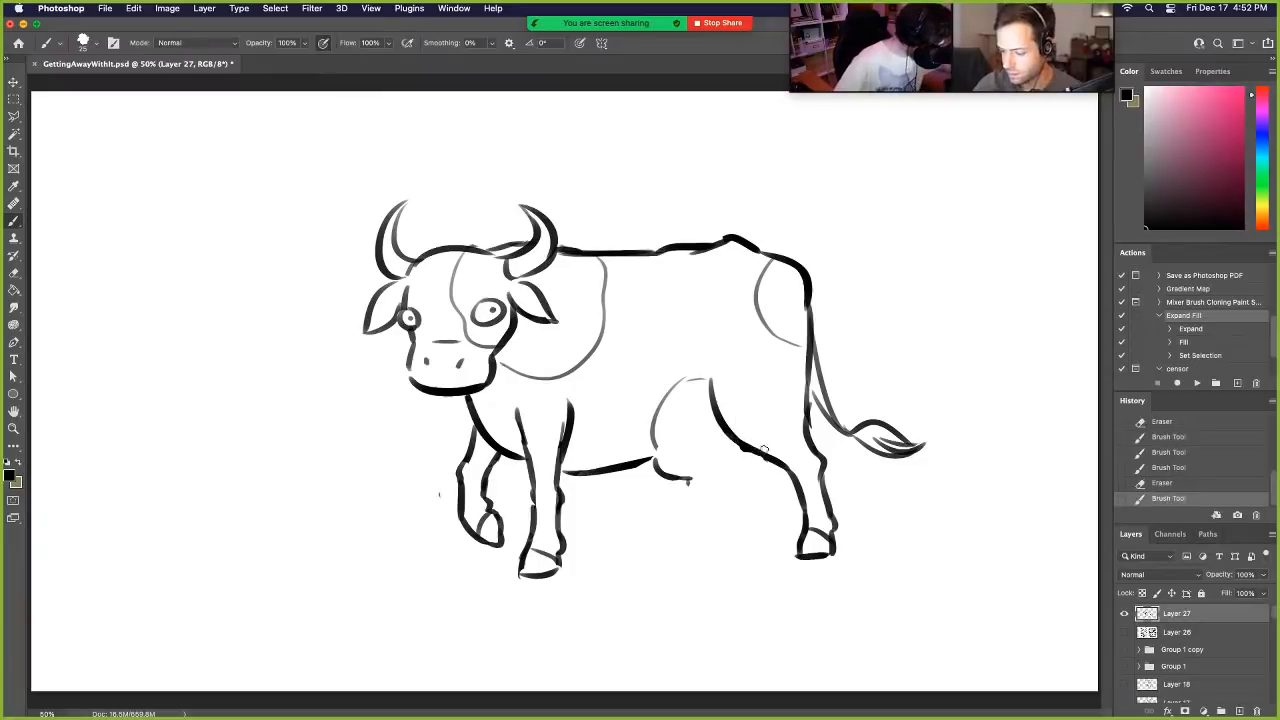
pyautogui.moveTo(656, 451); pyautogui.dragTo(742, 442)
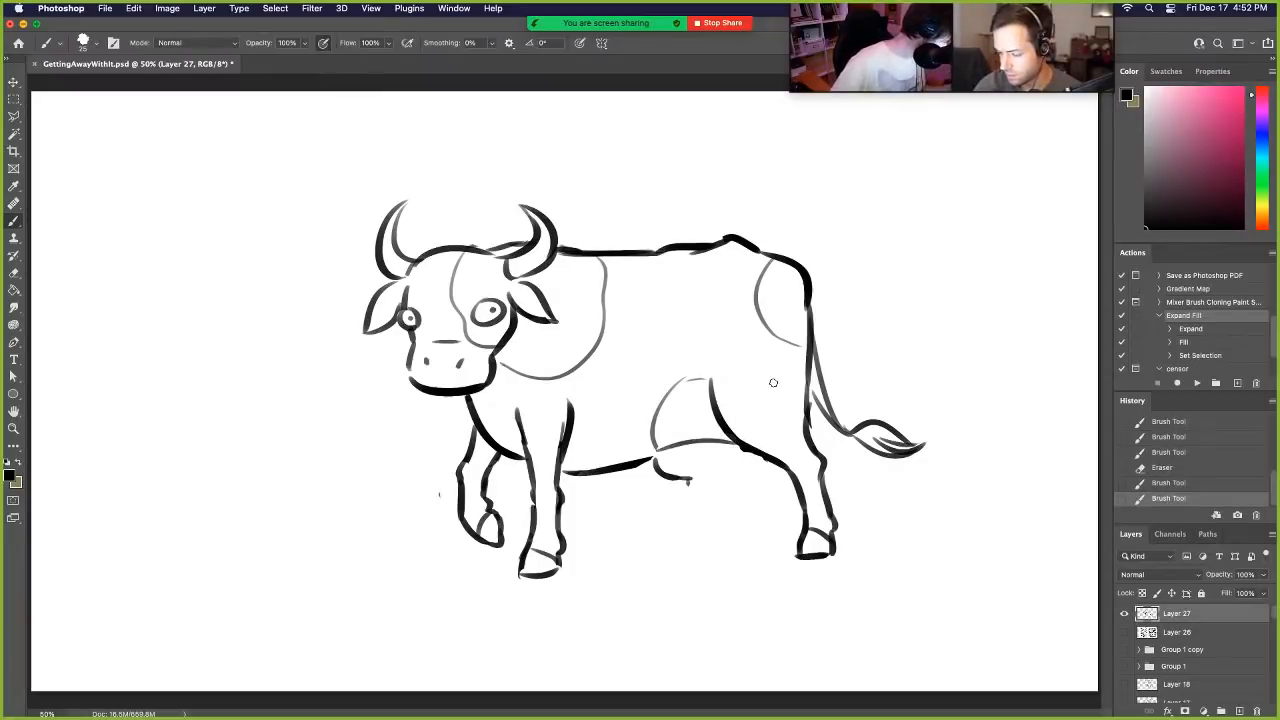
# - Erase the belly patch in front of the haunch, and draw an udder with small teats under the belly
pyautogui.moveTo(696, 388)
pyautogui.mouseDown()
pyautogui.moveTo(680, 438)
pyautogui.moveTo(712, 471)
pyautogui.moveTo(699, 485)
pyautogui.moveTo(686, 477)
pyautogui.moveTo(708, 367)
pyautogui.moveTo(675, 458)
pyautogui.moveTo(726, 475)
pyautogui.moveTo(717, 469)
pyautogui.moveTo(750, 472)
pyautogui.mouseUp()
pyautogui.press('b')
pyautogui.press('e')
pyautogui.press('b')
pyautogui.moveTo(746, 458); pyautogui.dragTo(758, 462)
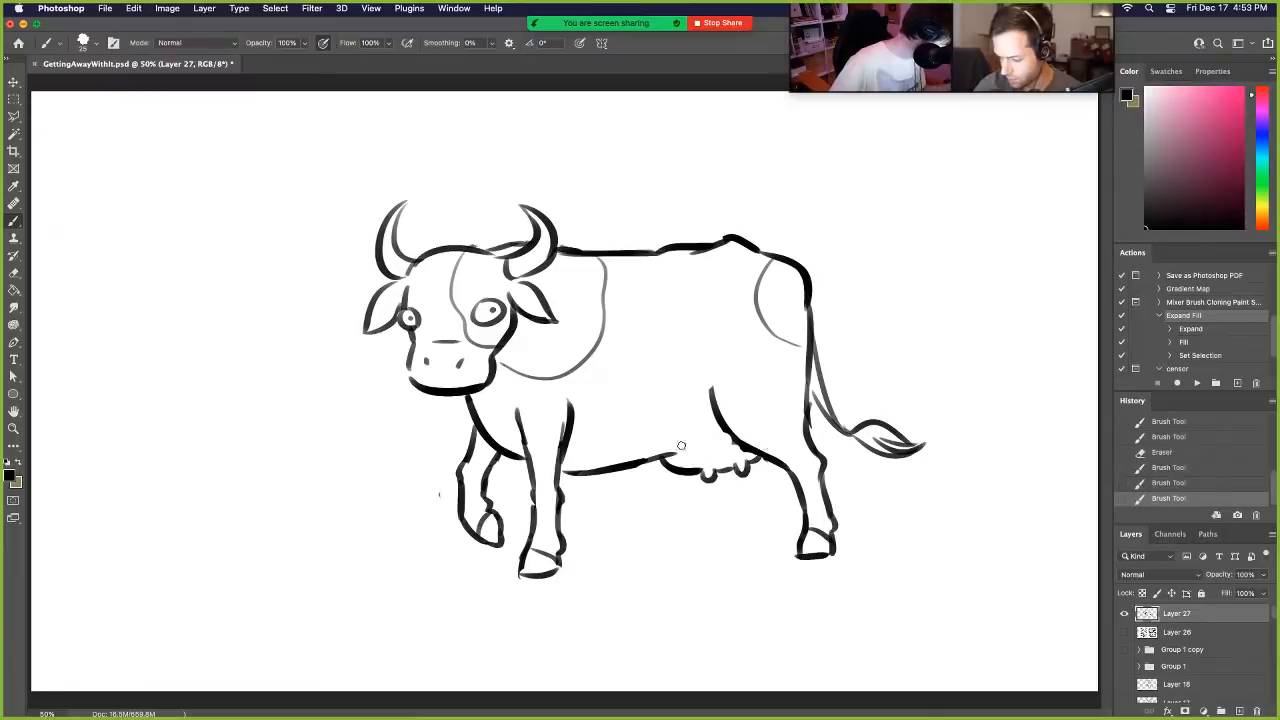
# - Redraw the far hind leg with a hoof by the udder, and outline coat patches on the thigh and behind the near front leg
pyautogui.moveTo(673, 455)
pyautogui.mouseDown()
pyautogui.moveTo(731, 440)
pyautogui.moveTo(680, 477)
pyautogui.moveTo(638, 463)
pyautogui.moveTo(684, 493)
pyautogui.moveTo(680, 536)
pyautogui.mouseUp()
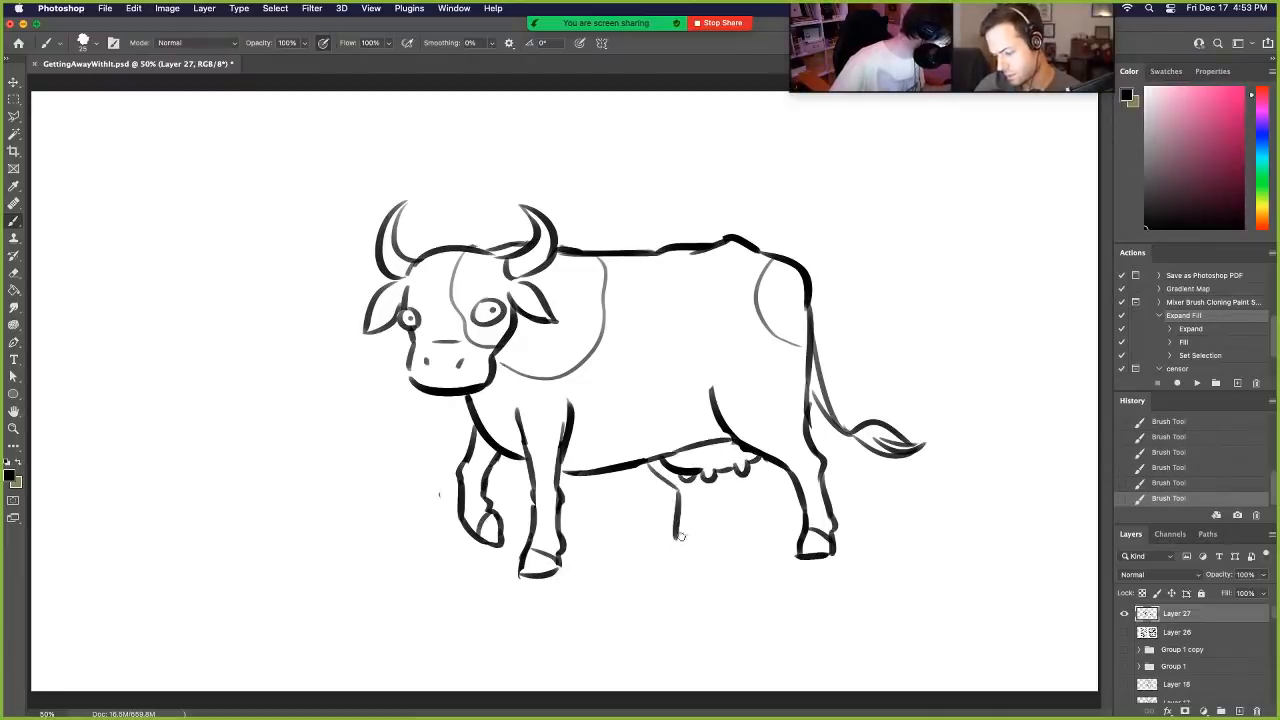
pyautogui.moveTo(702, 482)
pyautogui.mouseDown()
pyautogui.moveTo(706, 536)
pyautogui.moveTo(671, 549)
pyautogui.moveTo(701, 547)
pyautogui.moveTo(676, 537)
pyautogui.moveTo(677, 560)
pyautogui.mouseUp()
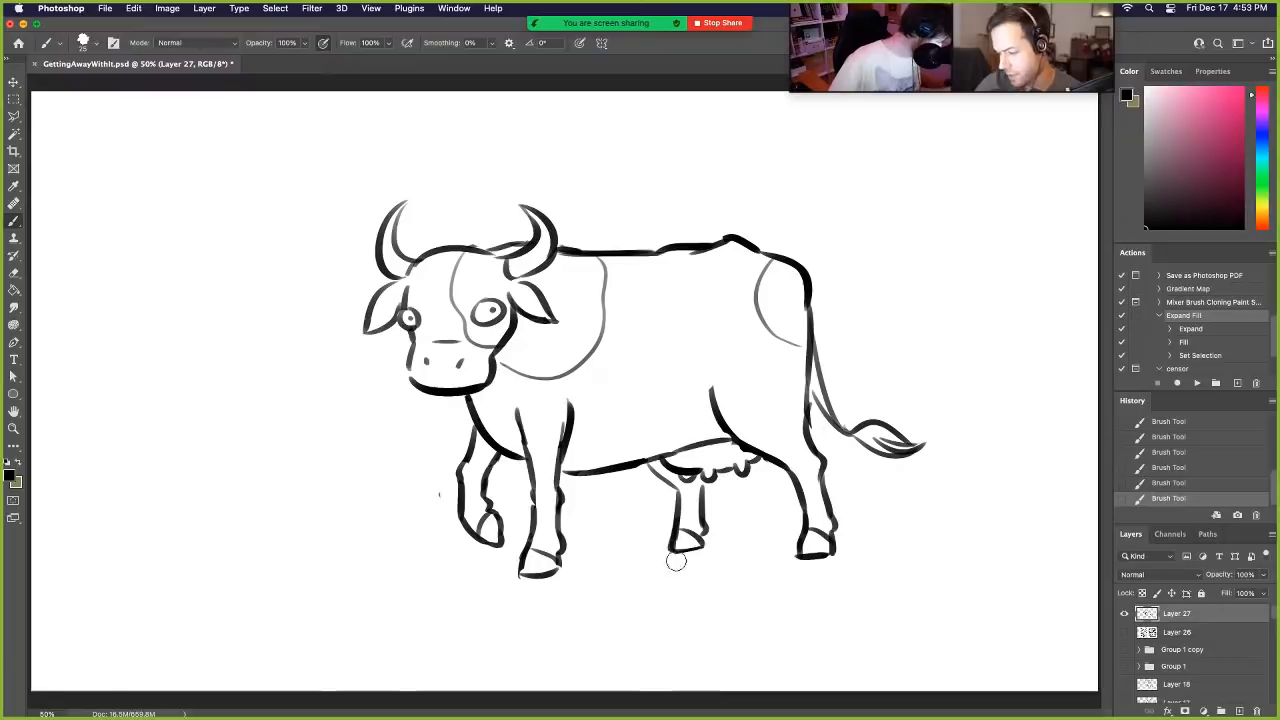
pyautogui.moveTo(801, 363)
pyautogui.mouseDown()
pyautogui.moveTo(781, 384)
pyautogui.moveTo(789, 432)
pyautogui.mouseUp()
pyautogui.moveTo(575, 406); pyautogui.dragTo(612, 462)
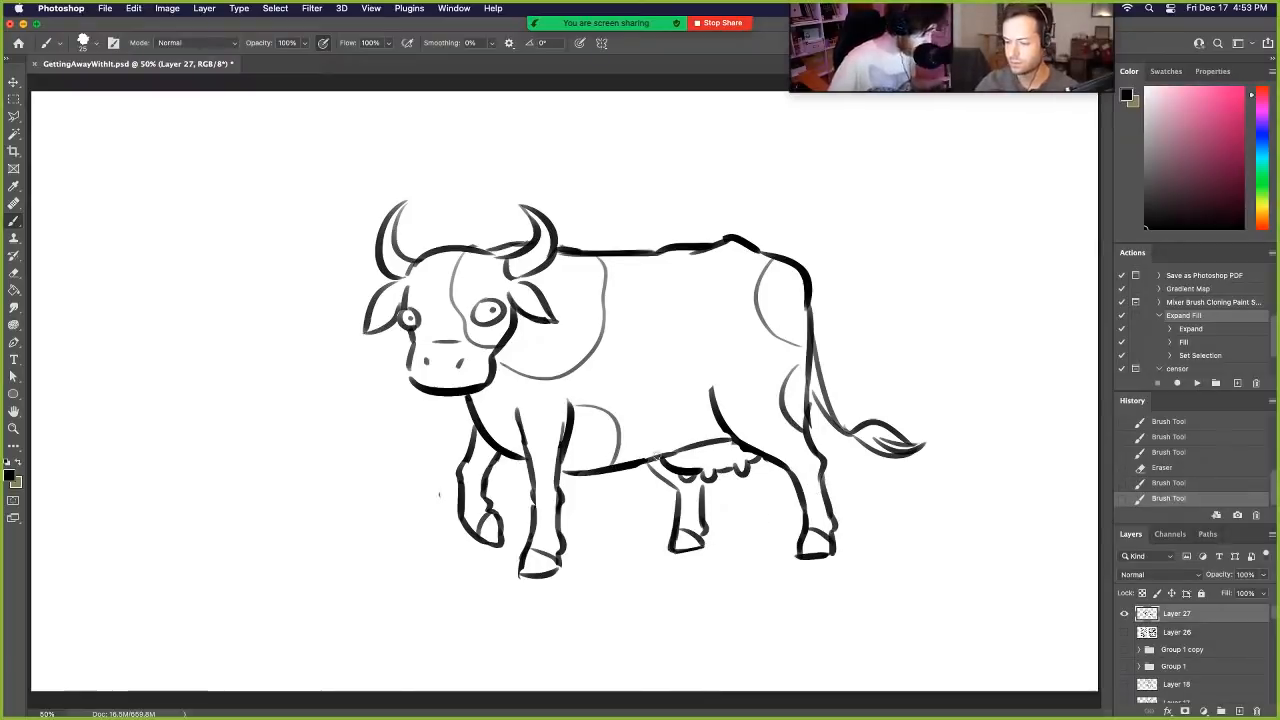
# - Sketch thin ground lines and zigzag grass tufts around and beneath the cow's hooves
pyautogui.moveTo(445, 565)
pyautogui.mouseDown()
pyautogui.moveTo(431, 589)
pyautogui.moveTo(541, 596)
pyautogui.mouseUp()
pyautogui.moveTo(589, 553); pyautogui.dragTo(640, 548)
pyautogui.moveTo(719, 539); pyautogui.dragTo(765, 540)
pyautogui.moveTo(620, 590); pyautogui.dragTo(657, 577)
pyautogui.moveTo(643, 550); pyautogui.dragTo(663, 541)
pyautogui.moveTo(434, 558)
pyautogui.mouseDown()
pyautogui.moveTo(446, 542)
pyautogui.moveTo(460, 550)
pyautogui.mouseUp()
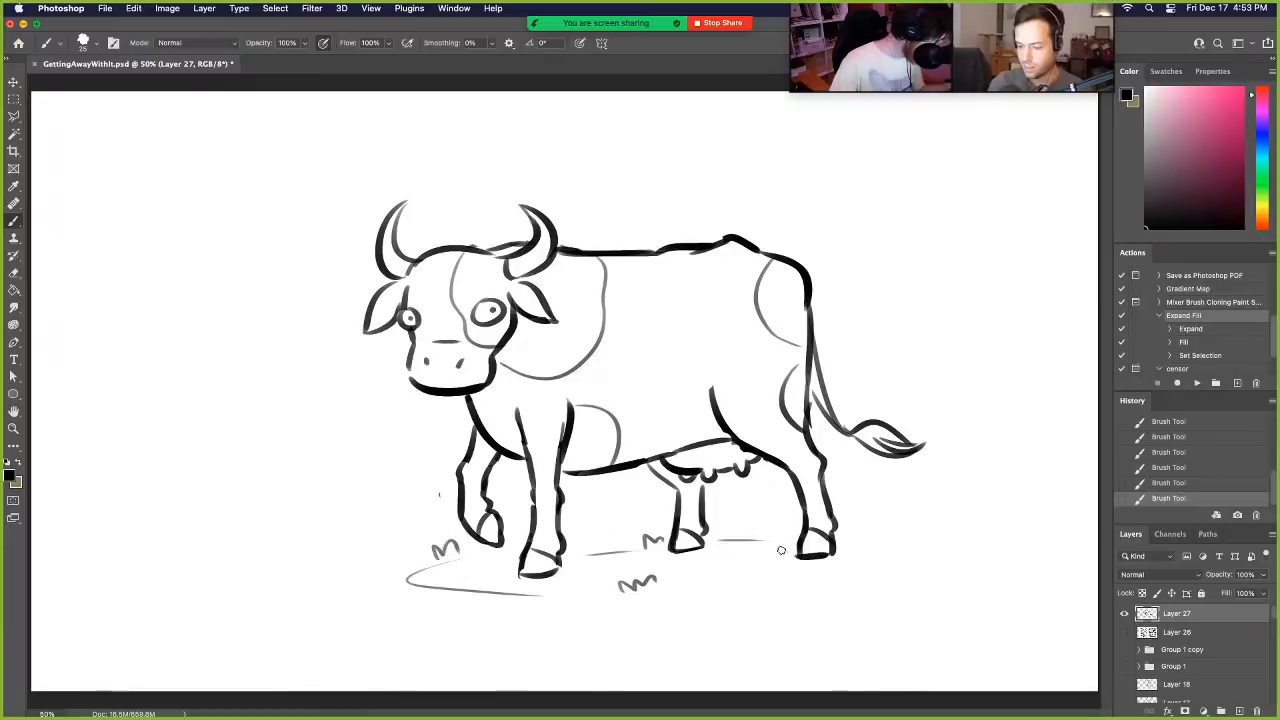
pyautogui.moveTo(752, 580)
pyautogui.mouseDown()
pyautogui.moveTo(764, 564)
pyautogui.moveTo(777, 572)
pyautogui.mouseUp()
pyautogui.moveTo(845, 543); pyautogui.dragTo(880, 540)
pyautogui.moveTo(866, 572); pyautogui.dragTo(880, 566)
pyautogui.moveTo(548, 596); pyautogui.dragTo(592, 592)
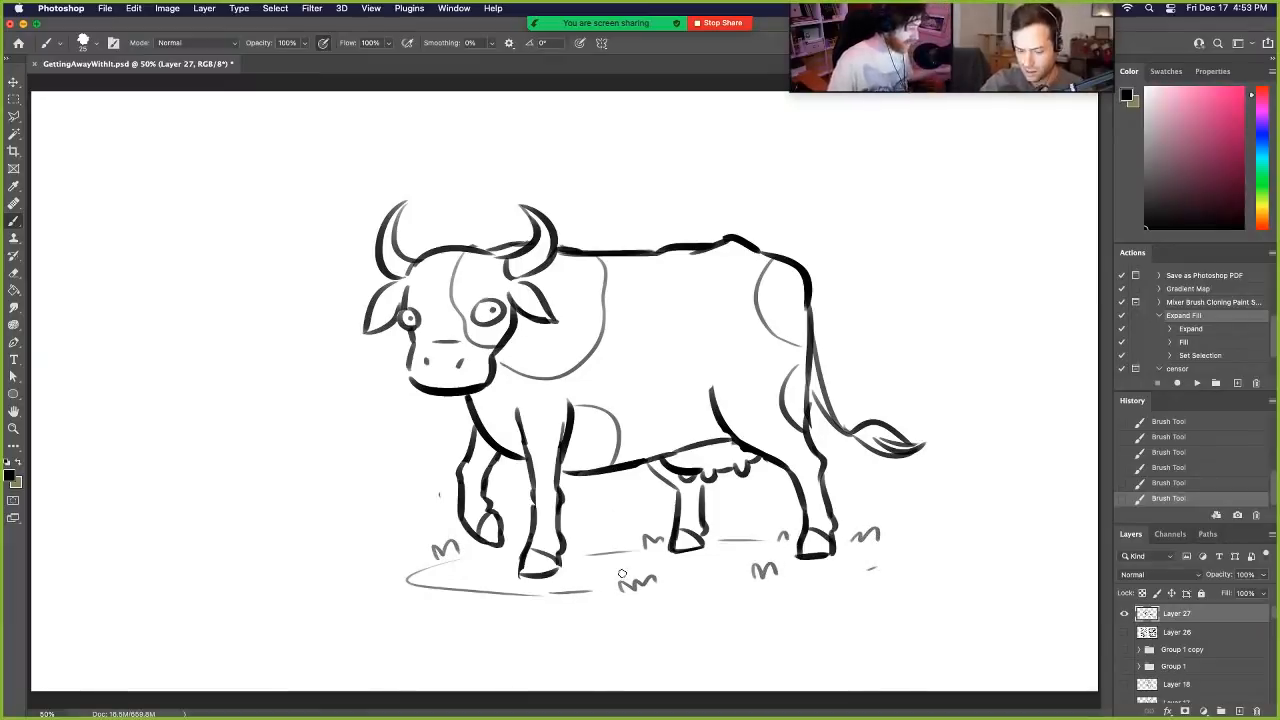
# - Move the cow drawing slightly up and to the left on the canvas, and rework the upper lines of the front legs
pyautogui.click(15, 82)
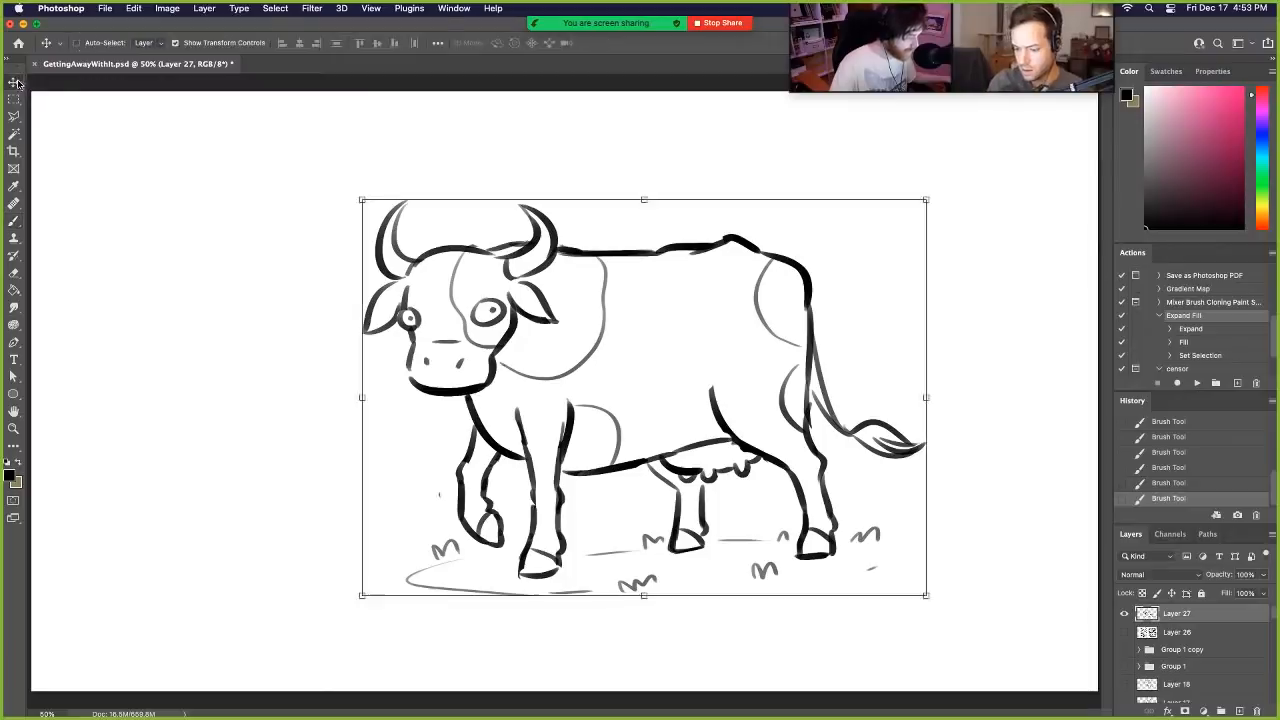
pyautogui.moveTo(760, 330); pyautogui.dragTo(718, 313)
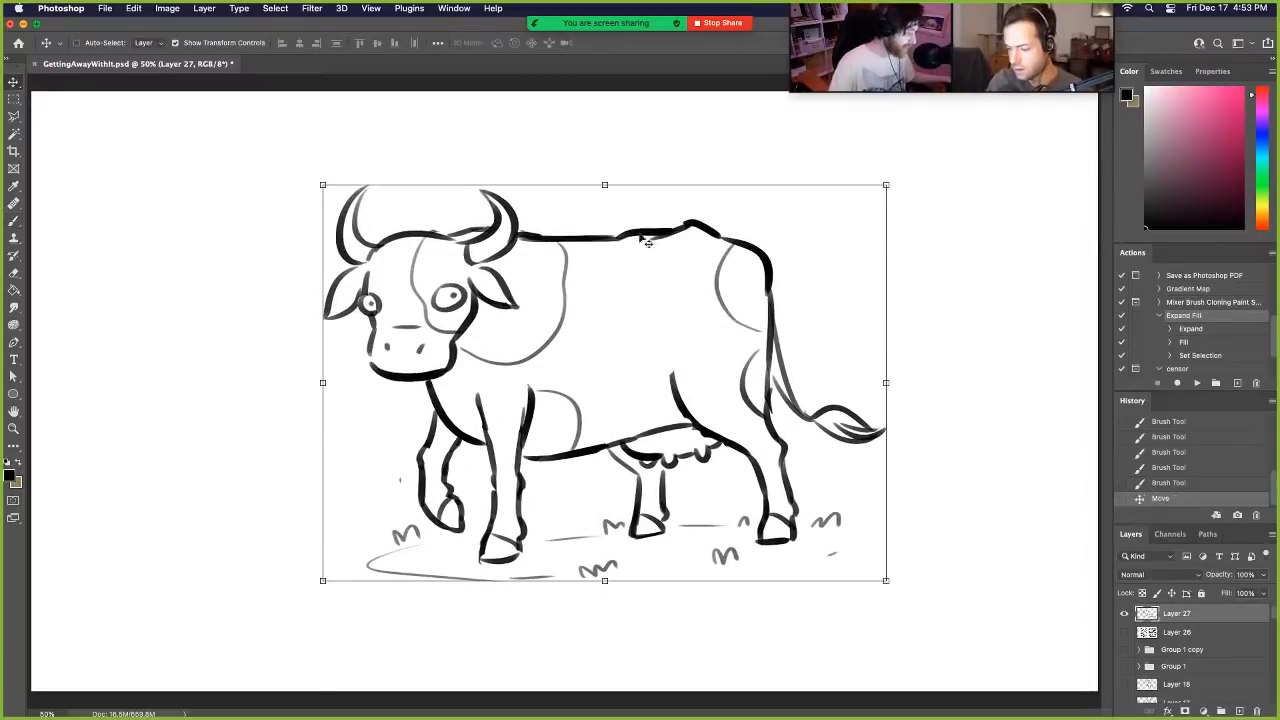
pyautogui.click(13, 221)
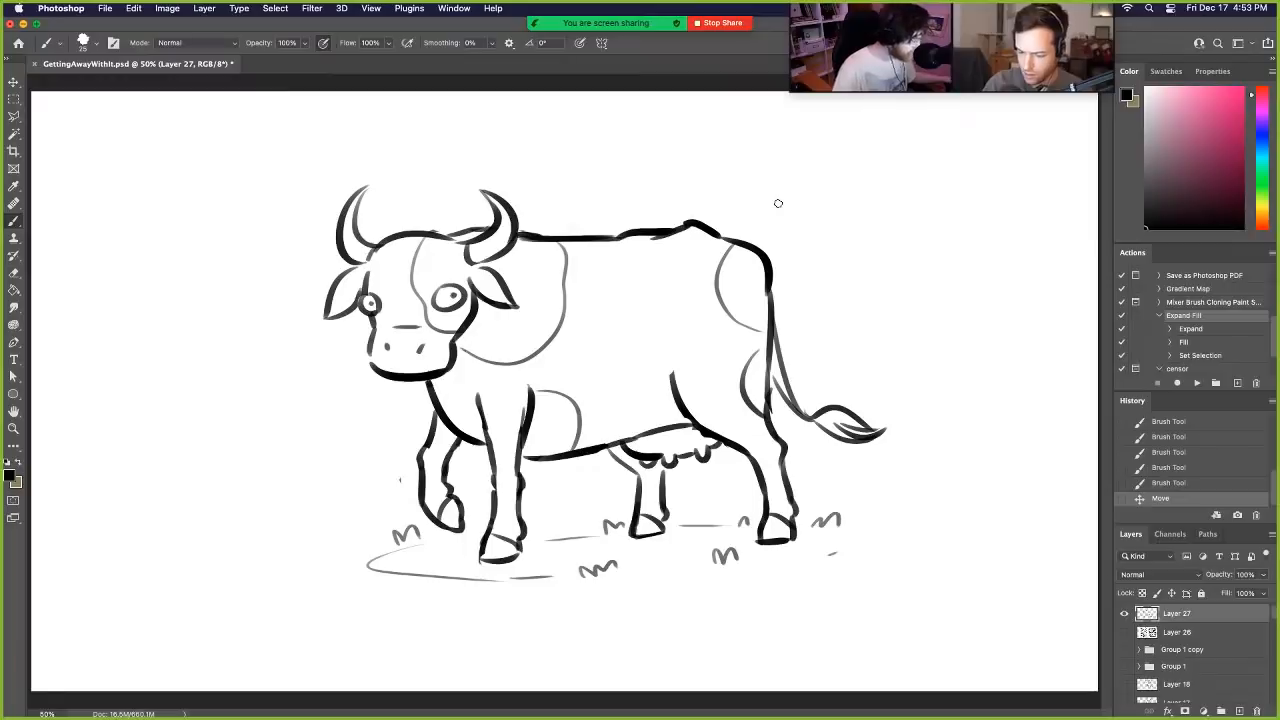
pyautogui.moveTo(521, 387)
pyautogui.mouseDown()
pyautogui.moveTo(512, 440)
pyautogui.moveTo(523, 400)
pyautogui.moveTo(476, 380)
pyautogui.mouseUp()
pyautogui.moveTo(434, 436)
pyautogui.mouseDown()
pyautogui.moveTo(428, 398)
pyautogui.moveTo(444, 383)
pyautogui.mouseUp()
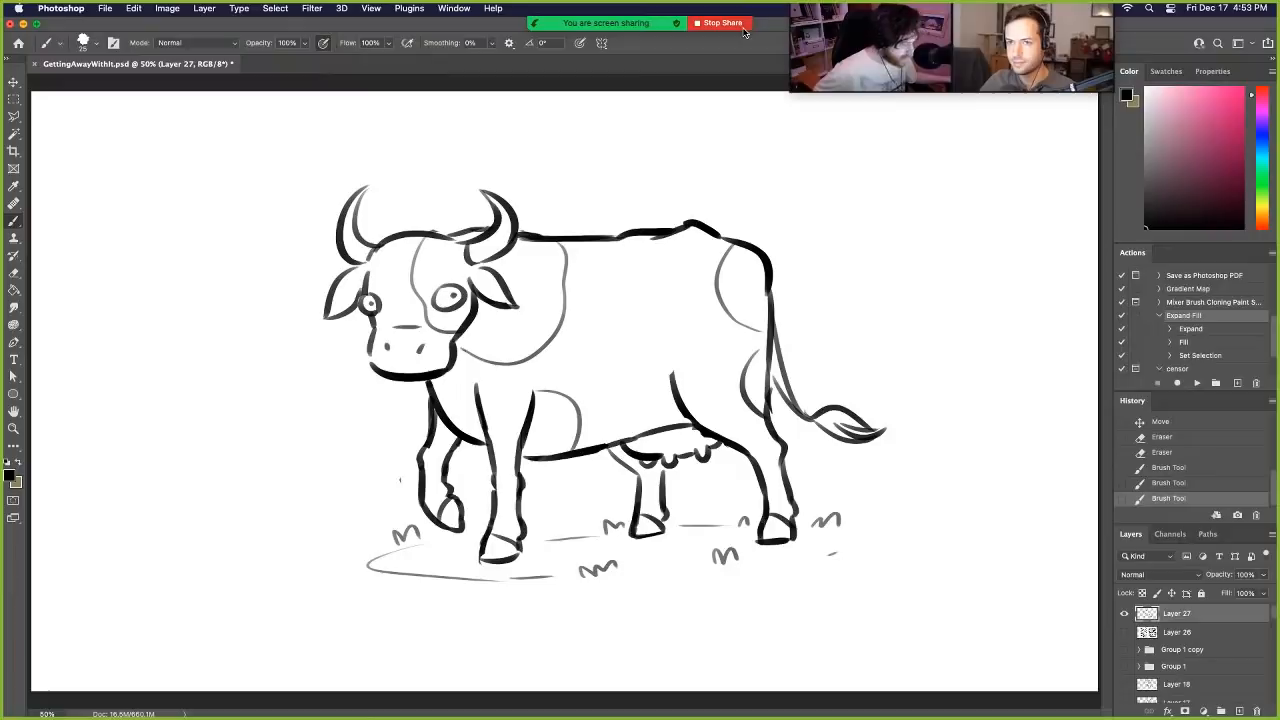
pyautogui.moveTo(744, 32)
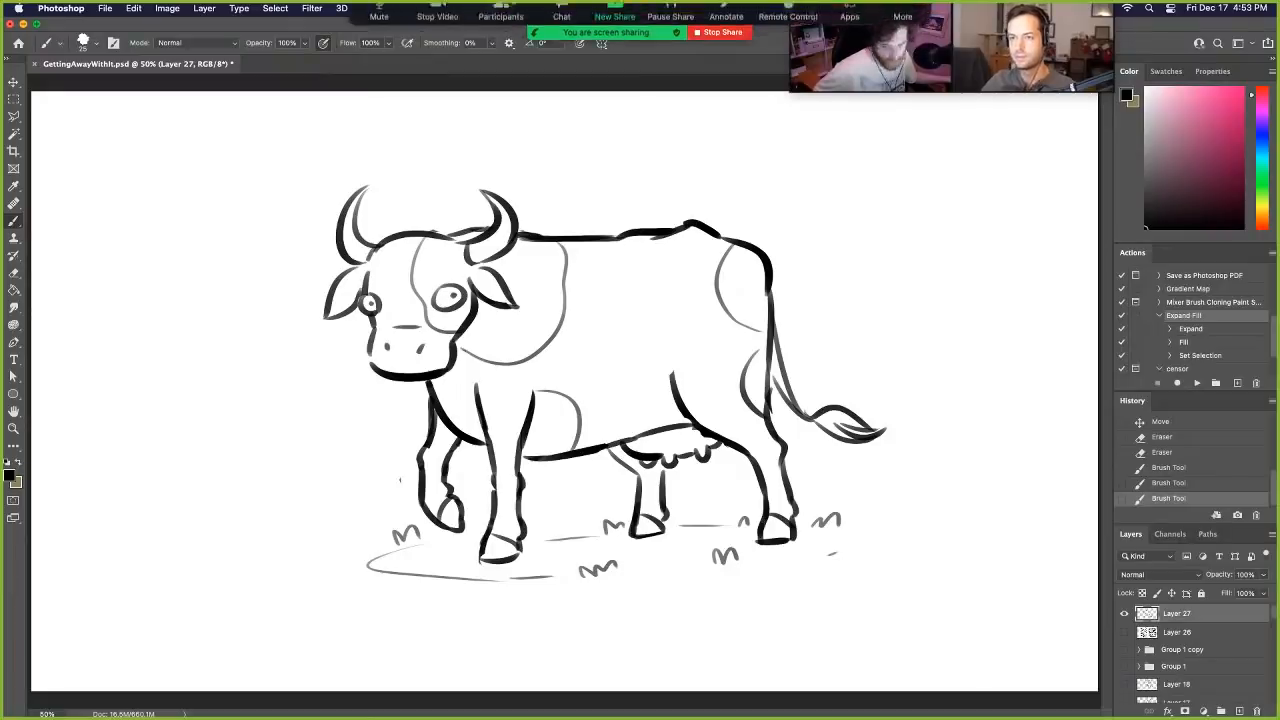
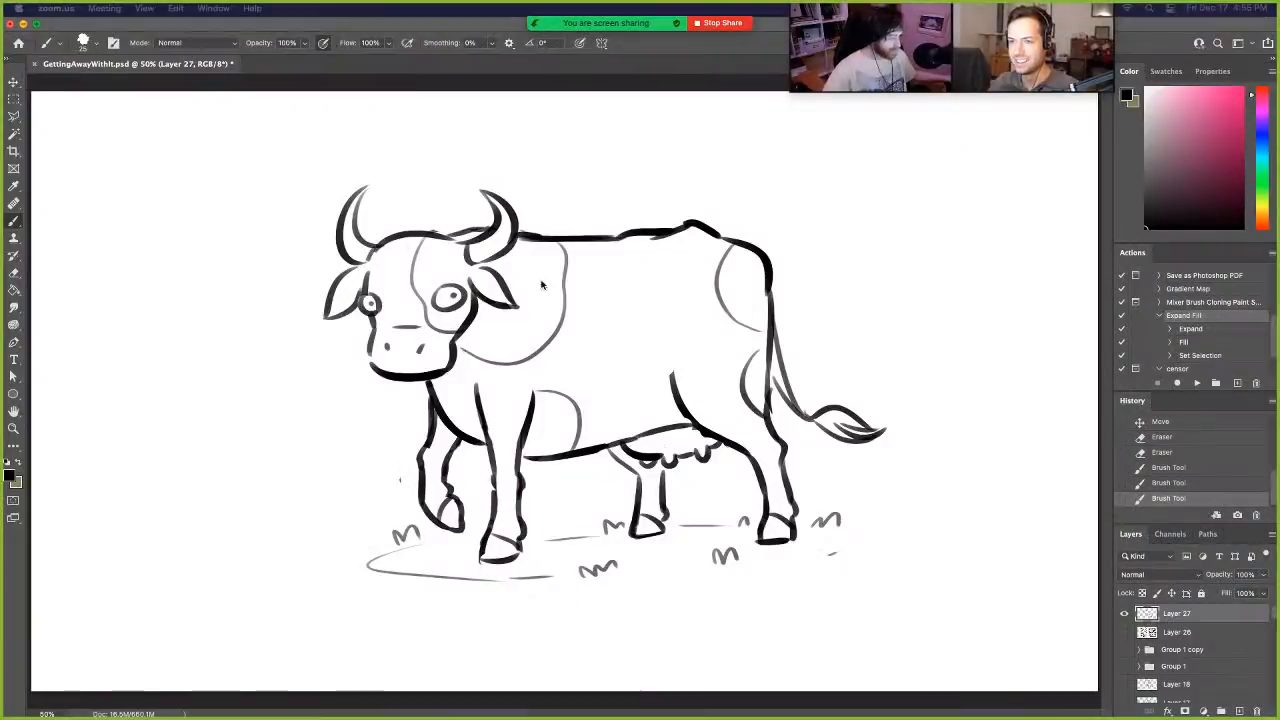
# - Circle the cow's rump with a thin ellipse and undo the mark
pyautogui.click(587, 274)
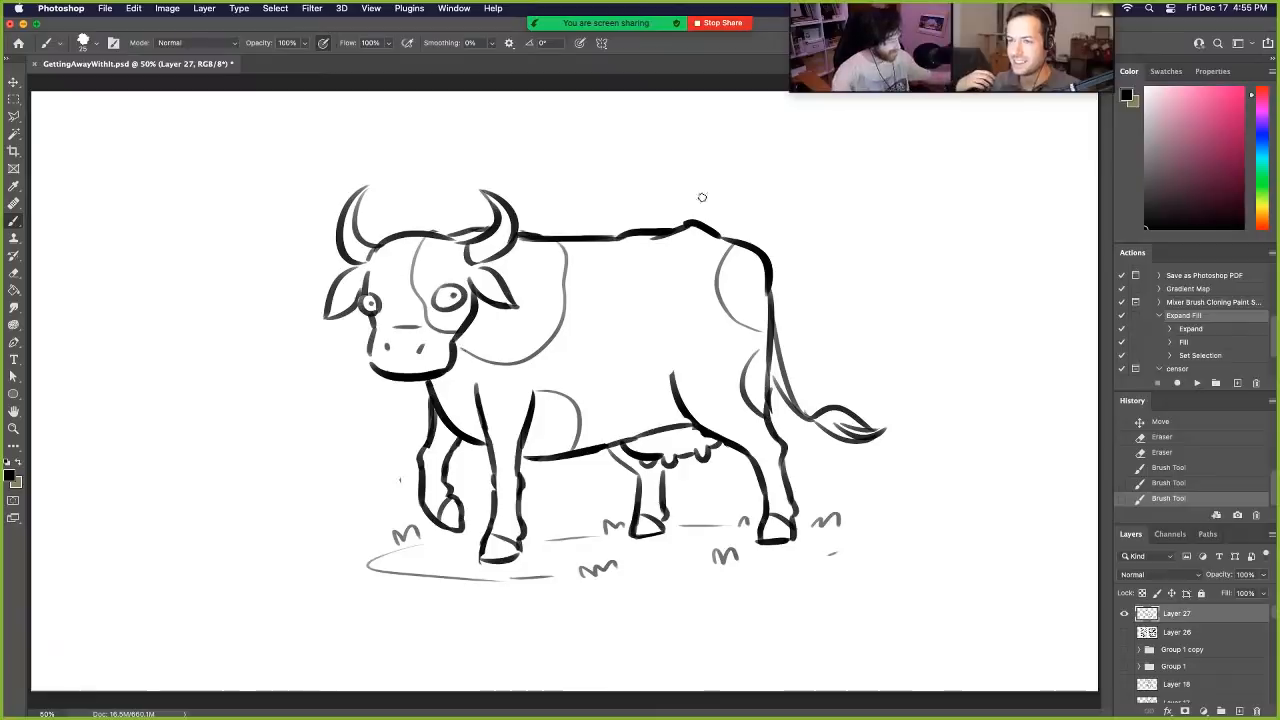
pyautogui.moveTo(666, 169)
pyautogui.mouseDown()
pyautogui.moveTo(795, 186)
pyautogui.moveTo(695, 160)
pyautogui.mouseUp()
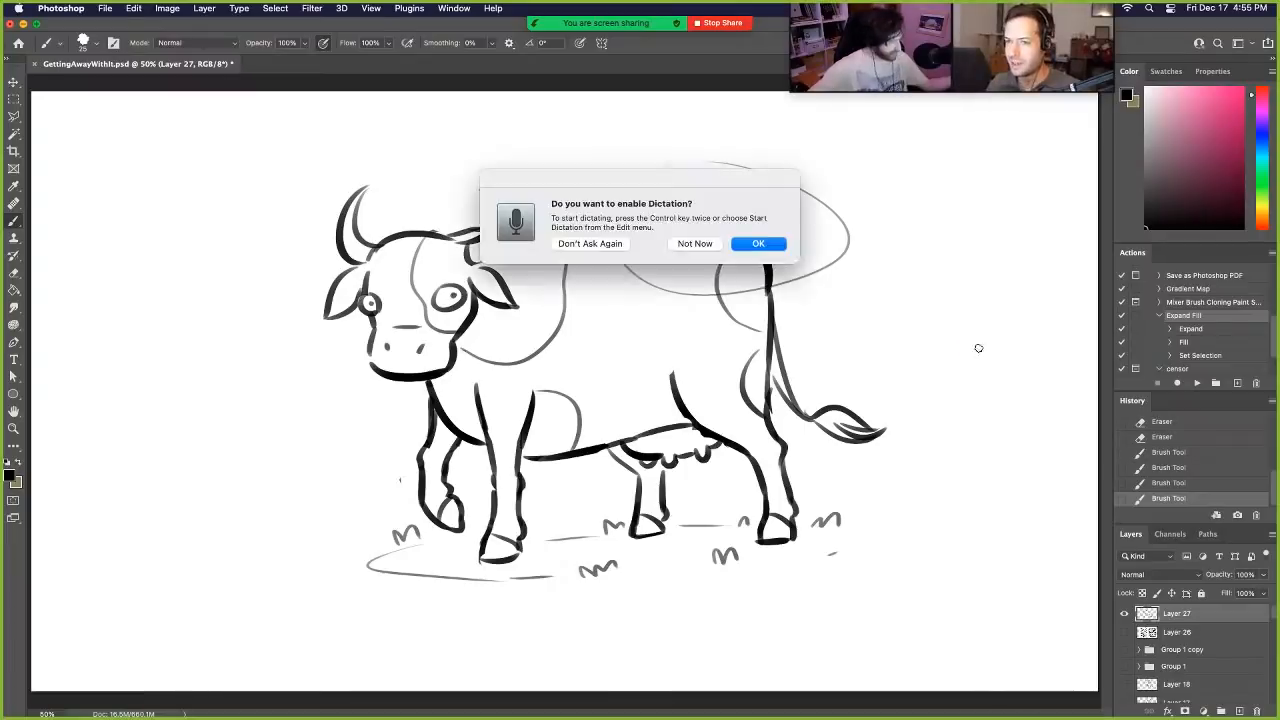
pyautogui.click(719, 250)
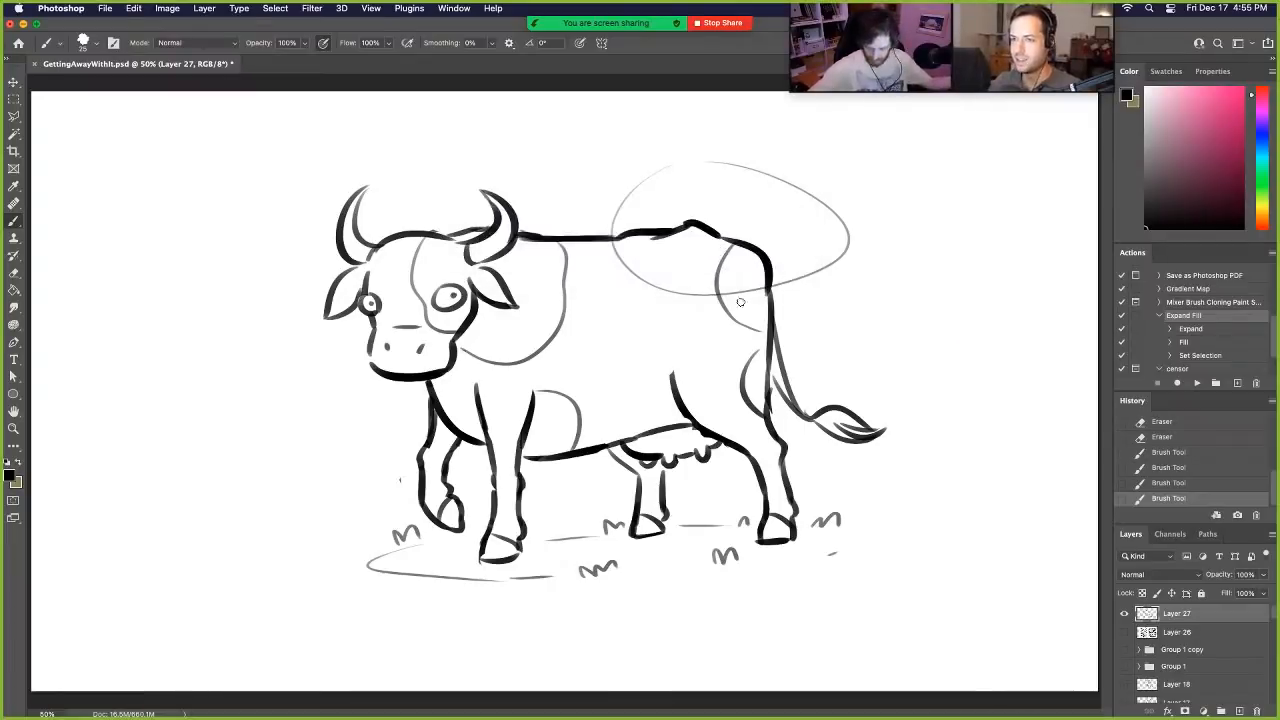
pyautogui.press('super+z')
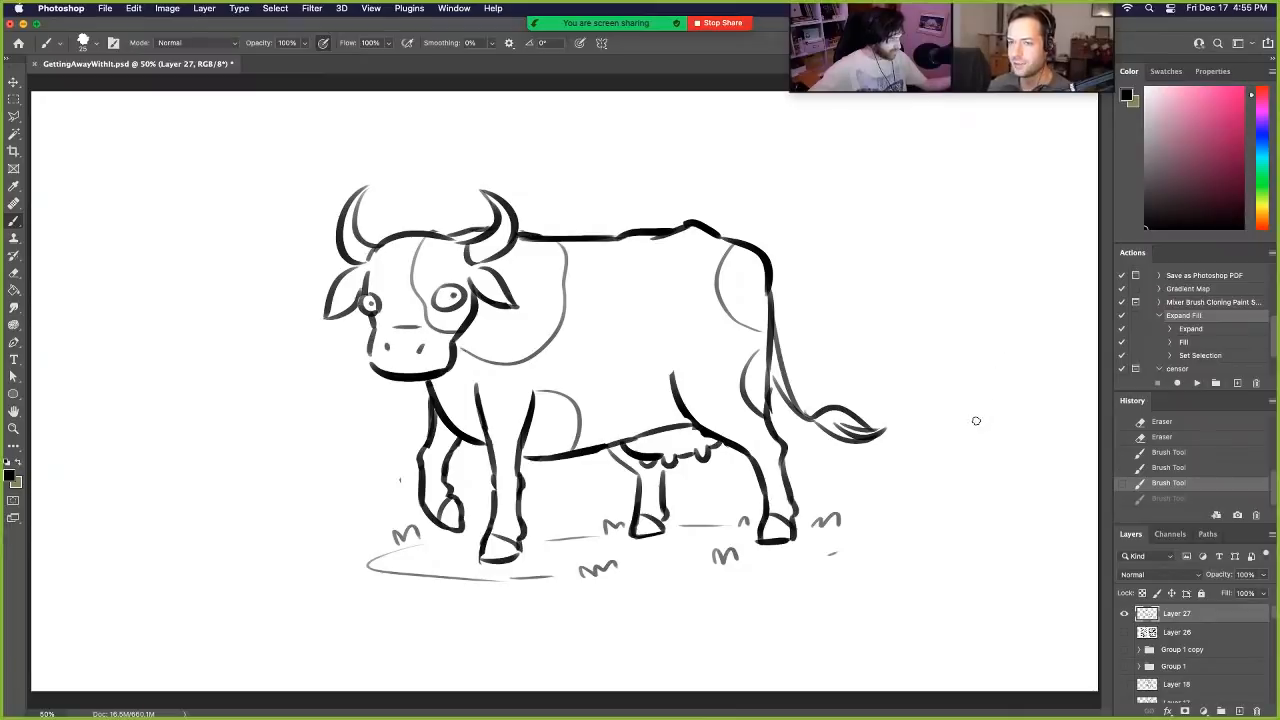
# - Rework the outline of the cow's ear below the near horn with the eraser and brush
pyautogui.press('e')
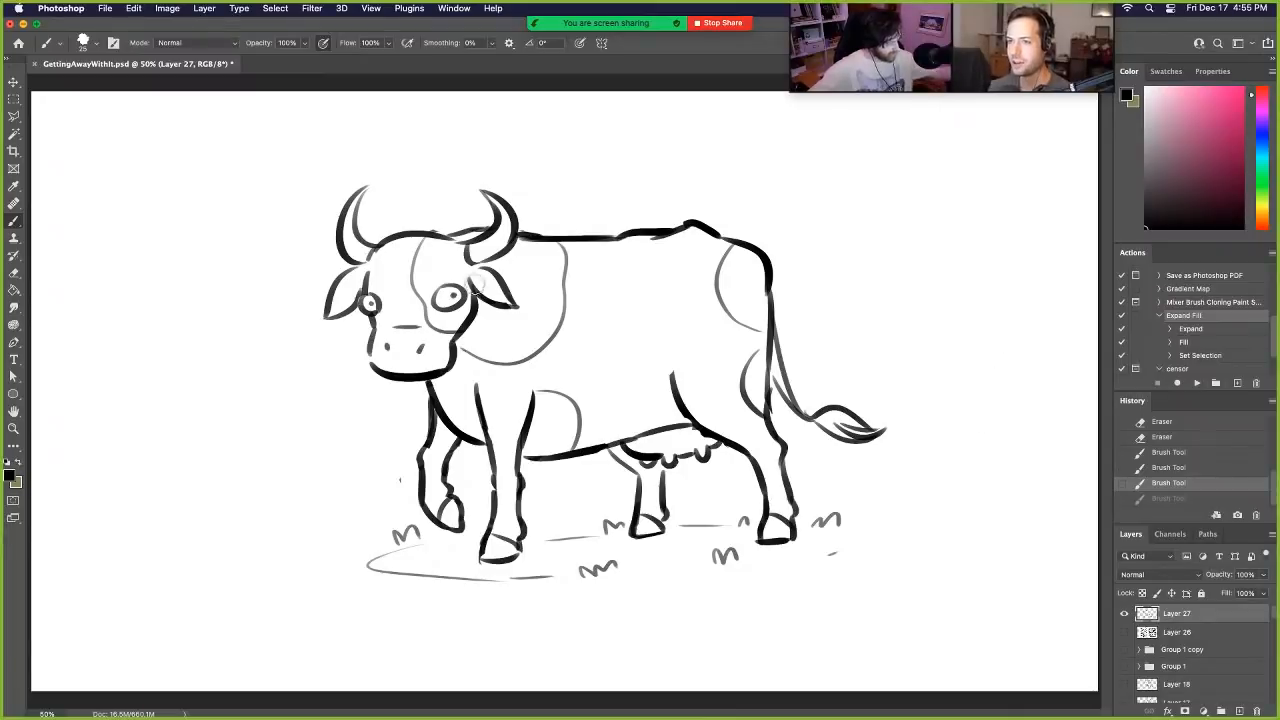
pyautogui.moveTo(468, 272)
pyautogui.mouseDown()
pyautogui.moveTo(503, 304)
pyautogui.moveTo(504, 263)
pyautogui.moveTo(473, 282)
pyautogui.moveTo(516, 302)
pyautogui.moveTo(478, 293)
pyautogui.moveTo(484, 302)
pyautogui.moveTo(515, 308)
pyautogui.mouseUp()
pyautogui.press('super+z')
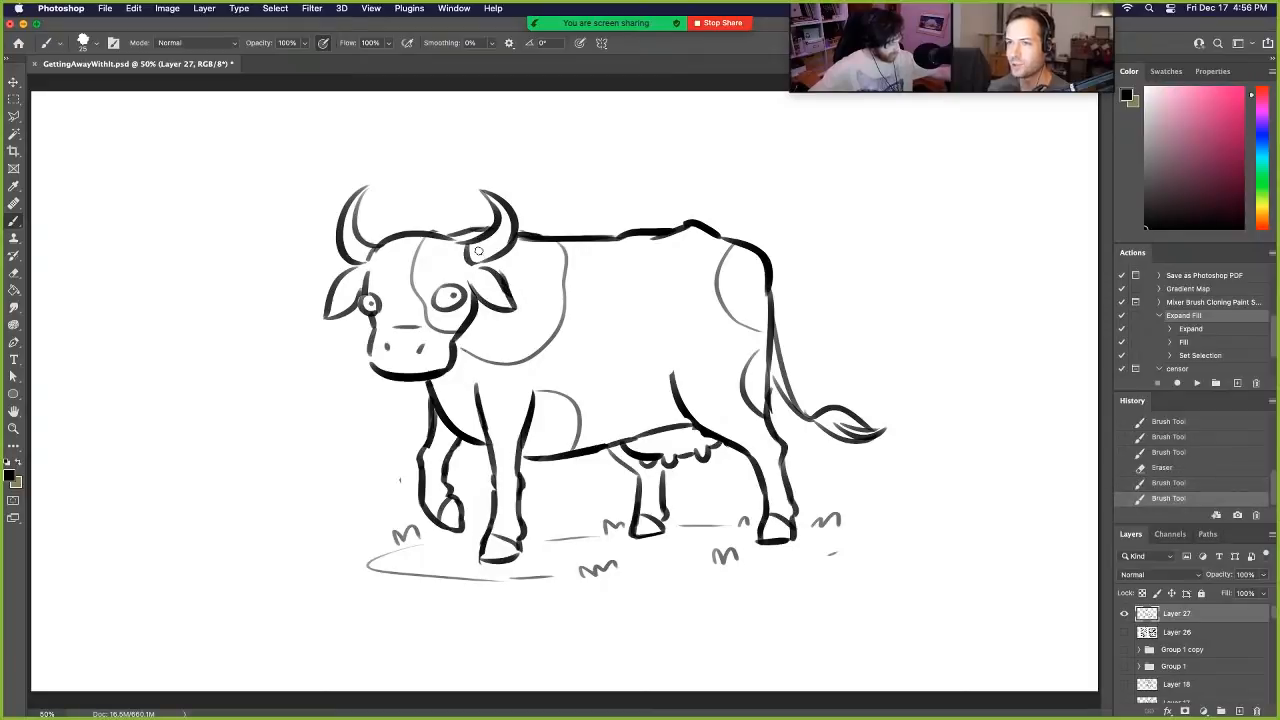
pyautogui.moveTo(487, 256); pyautogui.dragTo(512, 292)
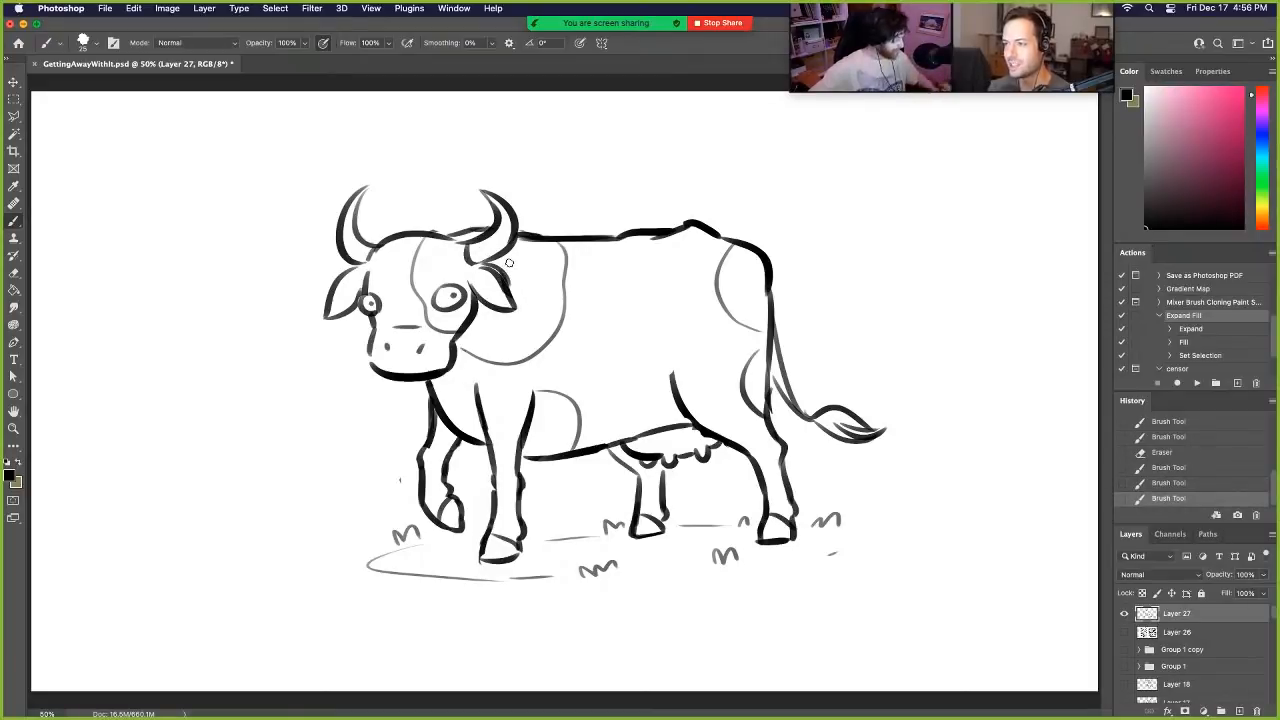
# - Hide the cow on Layer 27 and draw an angular, scowling head with long pointed horns on a new layer
pyautogui.click(1124, 613)
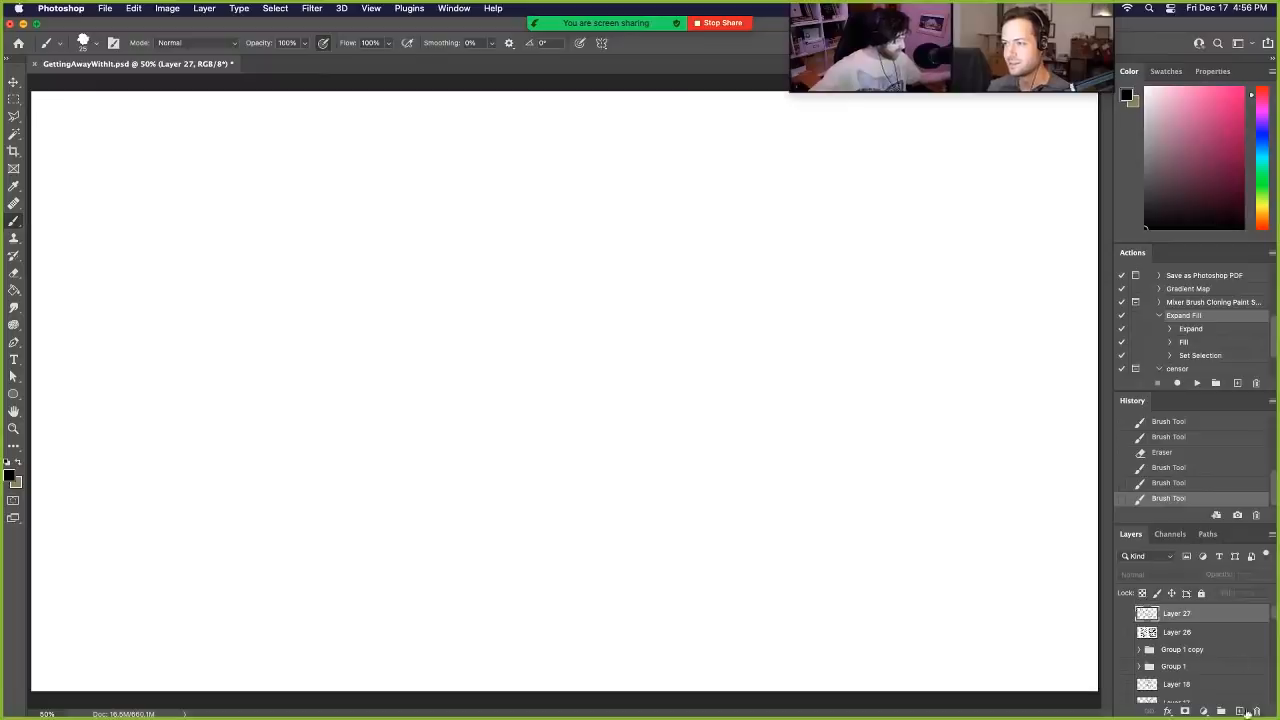
pyautogui.click(1240, 711)
pyautogui.moveTo(432, 228)
pyautogui.mouseDown()
pyautogui.moveTo(455, 222)
pyautogui.moveTo(406, 216)
pyautogui.moveTo(424, 160)
pyautogui.moveTo(434, 234)
pyautogui.moveTo(504, 219)
pyautogui.moveTo(535, 176)
pyautogui.moveTo(518, 162)
pyautogui.mouseUp()
pyautogui.moveTo(518, 162)
pyautogui.mouseDown()
pyautogui.moveTo(567, 208)
pyautogui.moveTo(524, 232)
pyautogui.mouseUp()
pyautogui.moveTo(434, 240)
pyautogui.mouseDown()
pyautogui.moveTo(446, 303)
pyautogui.moveTo(467, 338)
pyautogui.moveTo(504, 327)
pyautogui.moveTo(444, 312)
pyautogui.moveTo(493, 321)
pyautogui.moveTo(509, 281)
pyautogui.mouseUp()
pyautogui.press('super+z')
pyautogui.press('super+z')
pyautogui.moveTo(478, 335)
pyautogui.mouseDown()
pyautogui.moveTo(504, 300)
pyautogui.moveTo(520, 230)
pyautogui.moveTo(509, 250)
pyautogui.moveTo(444, 260)
pyautogui.moveTo(461, 257)
pyautogui.mouseUp()
pyautogui.press('super+z')
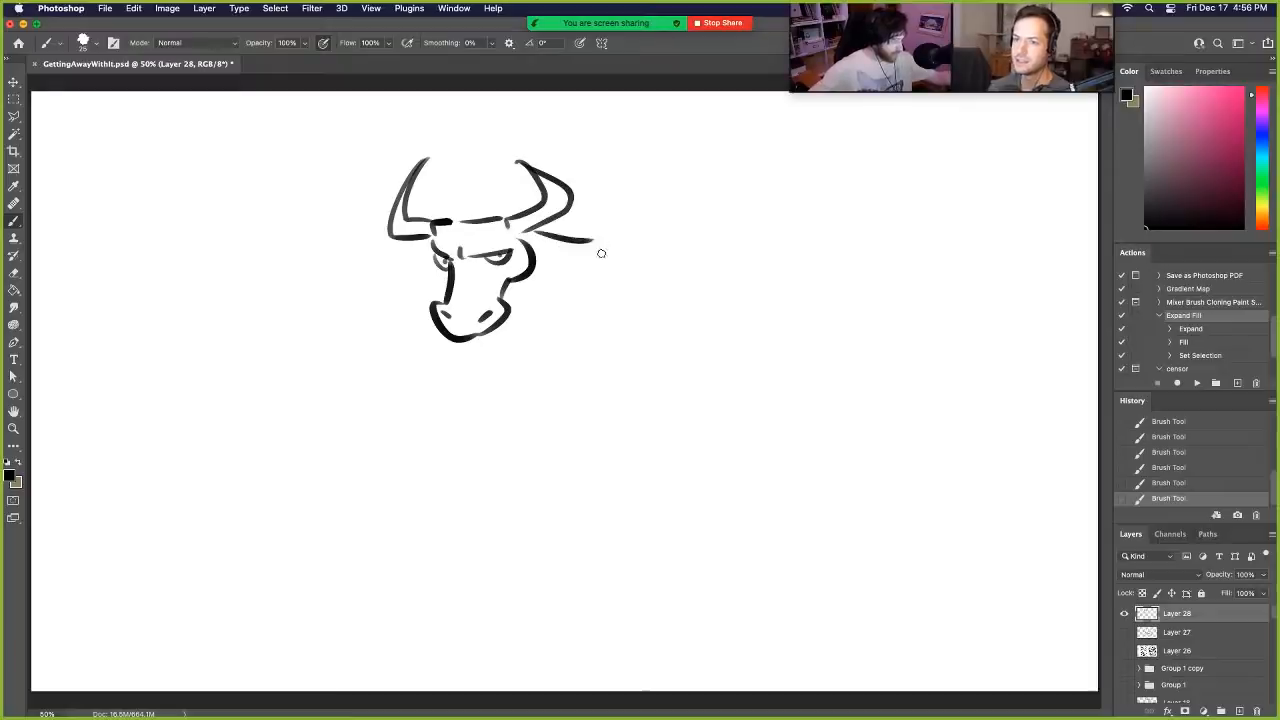
# - Draw the new cow's neck, a bumpy back line with an angular rump, and a short throat line behind the jaw
pyautogui.press('super+z')
pyautogui.moveTo(530, 233)
pyautogui.mouseDown()
pyautogui.moveTo(587, 260)
pyautogui.moveTo(718, 256)
pyautogui.moveTo(730, 242)
pyautogui.moveTo(802, 261)
pyautogui.moveTo(828, 297)
pyautogui.moveTo(820, 408)
pyautogui.mouseUp()
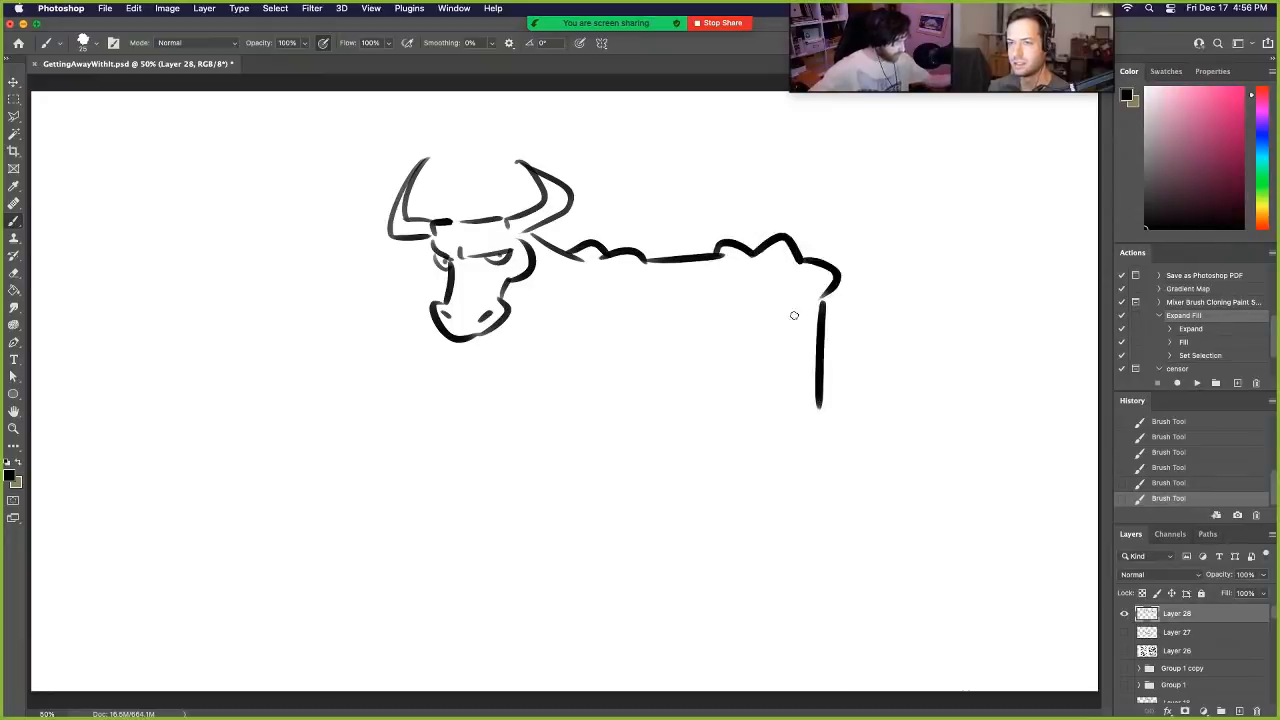
pyautogui.moveTo(509, 302); pyautogui.dragTo(538, 324)
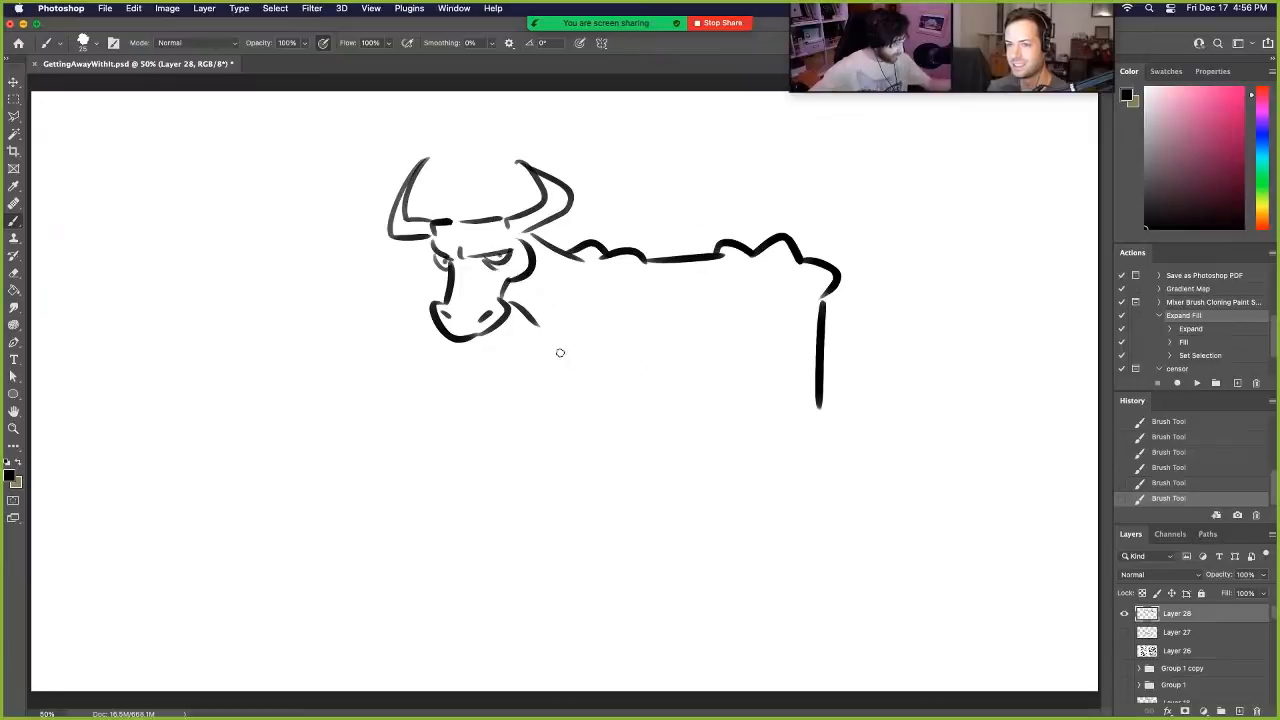
# - Draw the near front leg with a knobbly ankle and a wedge-shaped hoof, redoing strokes that miss
pyautogui.moveTo(559, 346)
pyautogui.mouseDown()
pyautogui.moveTo(582, 389)
pyautogui.moveTo(622, 398)
pyautogui.moveTo(595, 446)
pyautogui.mouseUp()
pyautogui.moveTo(613, 402)
pyautogui.mouseDown()
pyautogui.moveTo(621, 447)
pyautogui.moveTo(595, 445)
pyautogui.moveTo(619, 482)
pyautogui.moveTo(591, 447)
pyautogui.moveTo(595, 510)
pyautogui.mouseUp()
pyautogui.press('super+z')
pyautogui.moveTo(595, 446); pyautogui.dragTo(597, 494)
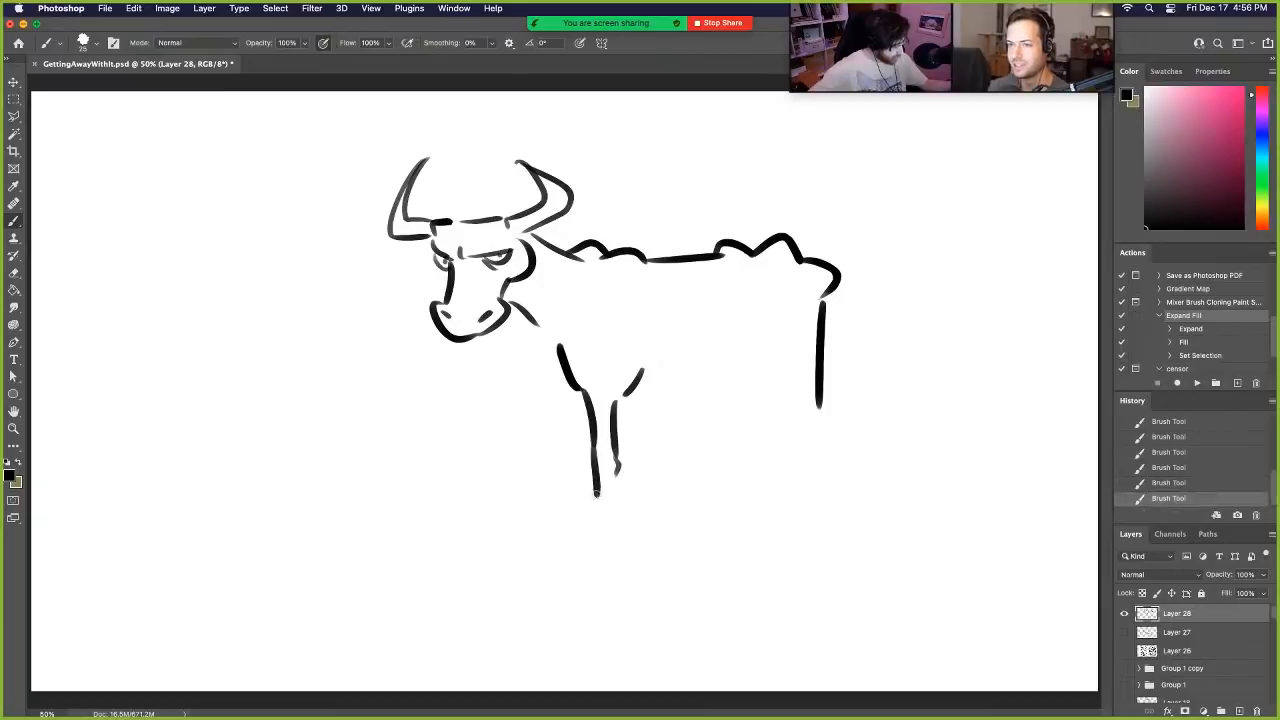
pyautogui.press('super+z')
pyautogui.moveTo(591, 448)
pyautogui.mouseDown()
pyautogui.moveTo(588, 494)
pyautogui.moveTo(618, 516)
pyautogui.moveTo(551, 543)
pyautogui.mouseUp()
pyautogui.press('super+z')
pyautogui.moveTo(588, 482)
pyautogui.mouseDown()
pyautogui.moveTo(554, 541)
pyautogui.moveTo(618, 536)
pyautogui.mouseUp()
pyautogui.press('super+z')
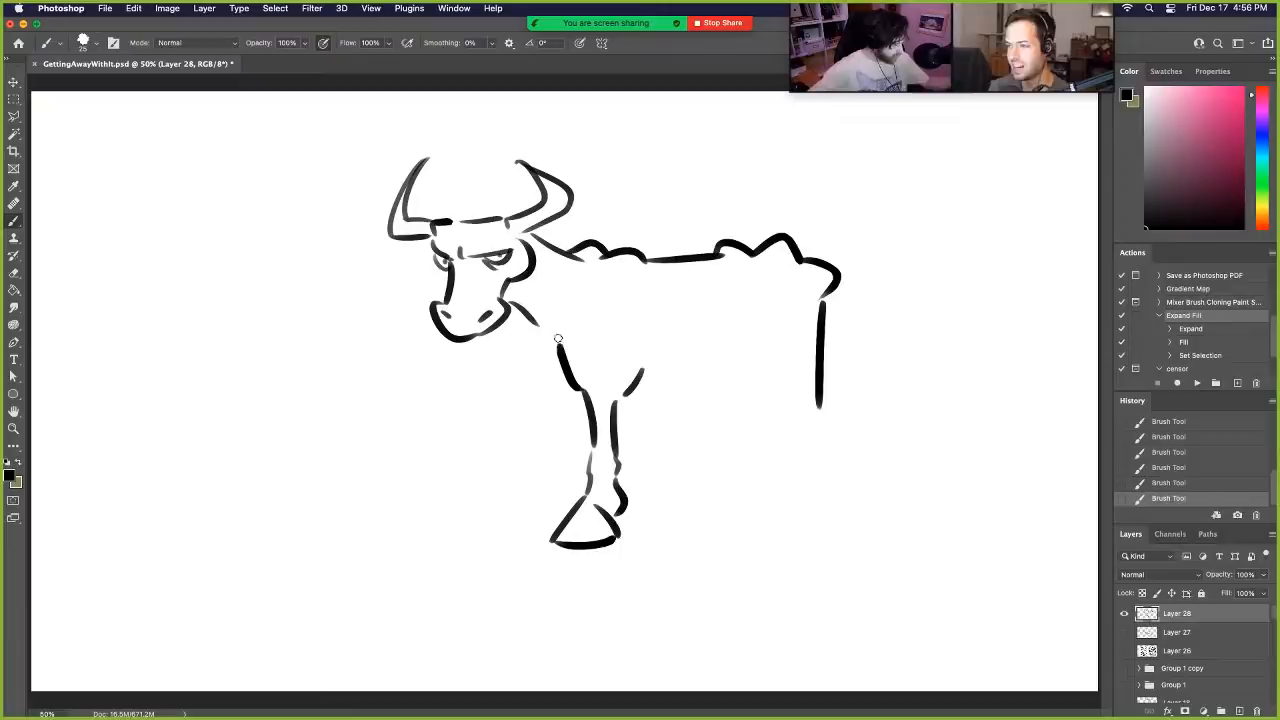
# - Draw the chest line and the far front leg with its hoof just in front of the near one
pyautogui.moveTo(530, 325)
pyautogui.mouseDown()
pyautogui.moveTo(532, 370)
pyautogui.moveTo(574, 416)
pyautogui.mouseUp()
pyautogui.moveTo(522, 365)
pyautogui.mouseDown()
pyautogui.moveTo(547, 427)
pyautogui.moveTo(534, 472)
pyautogui.mouseUp()
pyautogui.press('super+z')
pyautogui.moveTo(545, 423); pyautogui.dragTo(532, 497)
pyautogui.moveTo(532, 498)
pyautogui.mouseDown()
pyautogui.moveTo(501, 534)
pyautogui.moveTo(564, 521)
pyautogui.moveTo(573, 411)
pyautogui.moveTo(710, 399)
pyautogui.mouseUp()
pyautogui.press('super+z')
pyautogui.press('super+z')
# - Draw the belly line with a hanging udder, and add the near and far hind legs
pyautogui.moveTo(624, 420)
pyautogui.mouseDown()
pyautogui.moveTo(709, 399)
pyautogui.moveTo(700, 425)
pyautogui.moveTo(716, 450)
pyautogui.moveTo(796, 416)
pyautogui.mouseUp()
pyautogui.moveTo(768, 356); pyautogui.dragTo(812, 426)
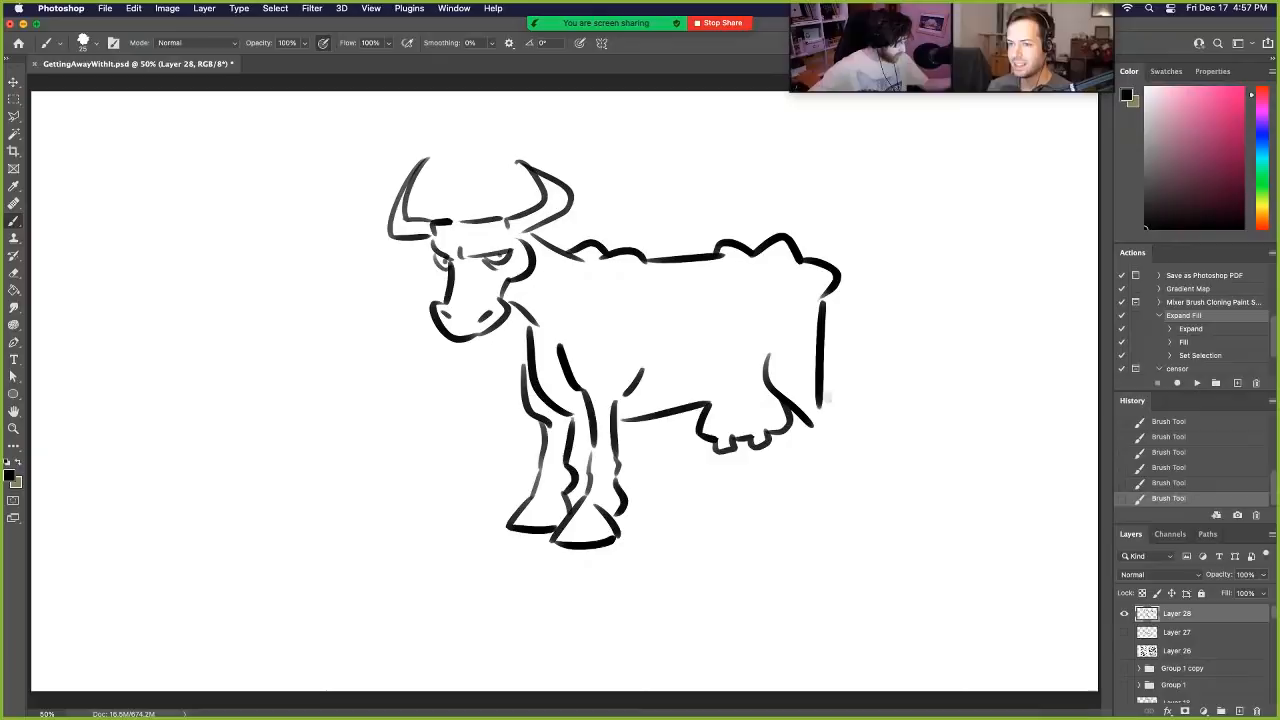
pyautogui.moveTo(822, 378); pyautogui.dragTo(855, 468)
pyautogui.moveTo(816, 424)
pyautogui.mouseDown()
pyautogui.moveTo(832, 498)
pyautogui.moveTo(868, 488)
pyautogui.moveTo(812, 522)
pyautogui.moveTo(856, 516)
pyautogui.mouseUp()
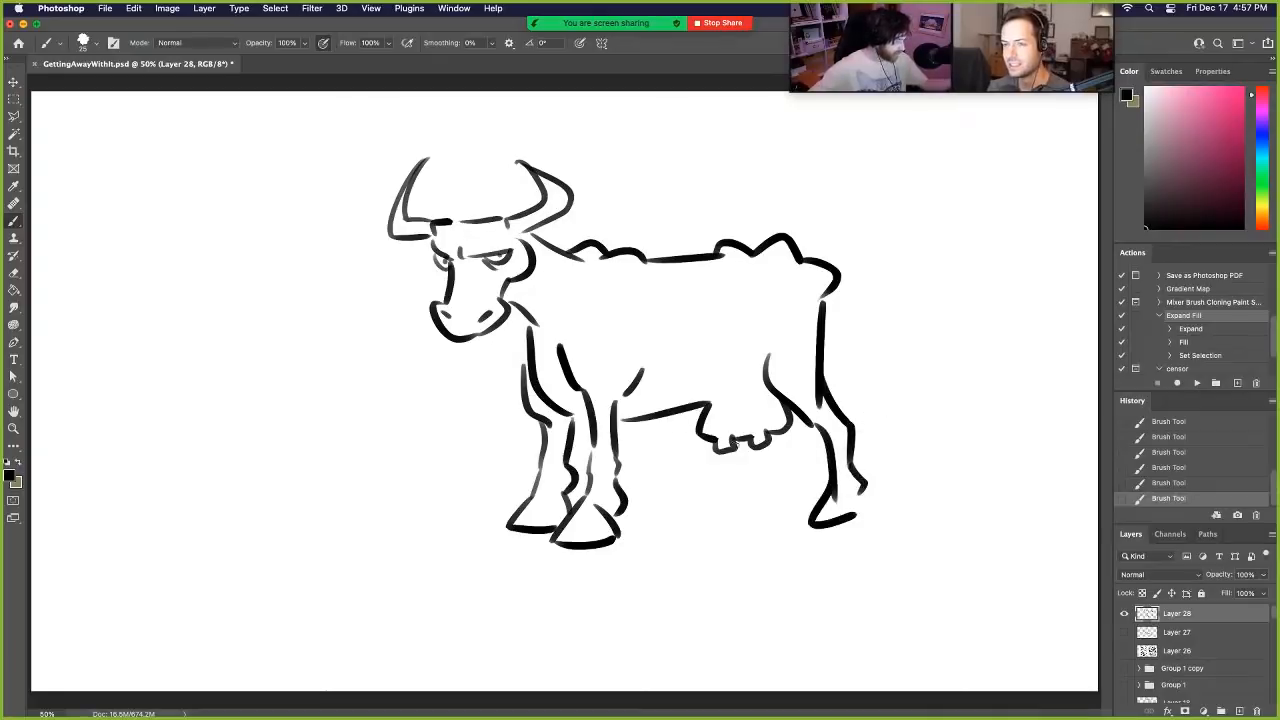
pyautogui.moveTo(732, 461)
pyautogui.mouseDown()
pyautogui.moveTo(714, 511)
pyautogui.moveTo(770, 492)
pyautogui.moveTo(762, 446)
pyautogui.moveTo(741, 440)
pyautogui.mouseUp()
pyautogui.moveTo(817, 408)
pyautogui.mouseDown()
pyautogui.moveTo(822, 398)
pyautogui.moveTo(842, 460)
pyautogui.moveTo(838, 492)
pyautogui.mouseUp()
# - Outline coat patches on the cow: a boxy one on the back, a small one at the belly and a rounded one on the shoulder
pyautogui.moveTo(678, 262)
pyautogui.mouseDown()
pyautogui.moveTo(679, 303)
pyautogui.moveTo(779, 307)
pyautogui.moveTo(781, 266)
pyautogui.mouseUp()
pyautogui.moveTo(677, 403); pyautogui.dragTo(726, 390)
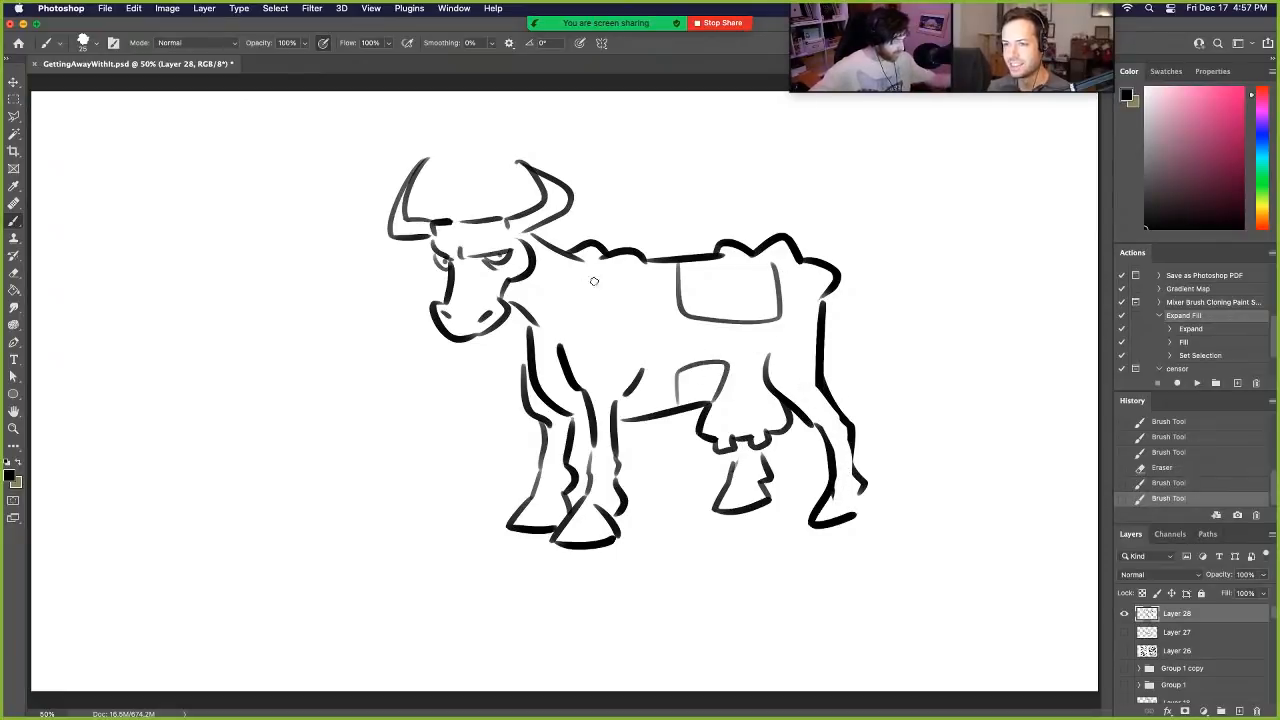
pyautogui.moveTo(594, 281); pyautogui.dragTo(597, 276)
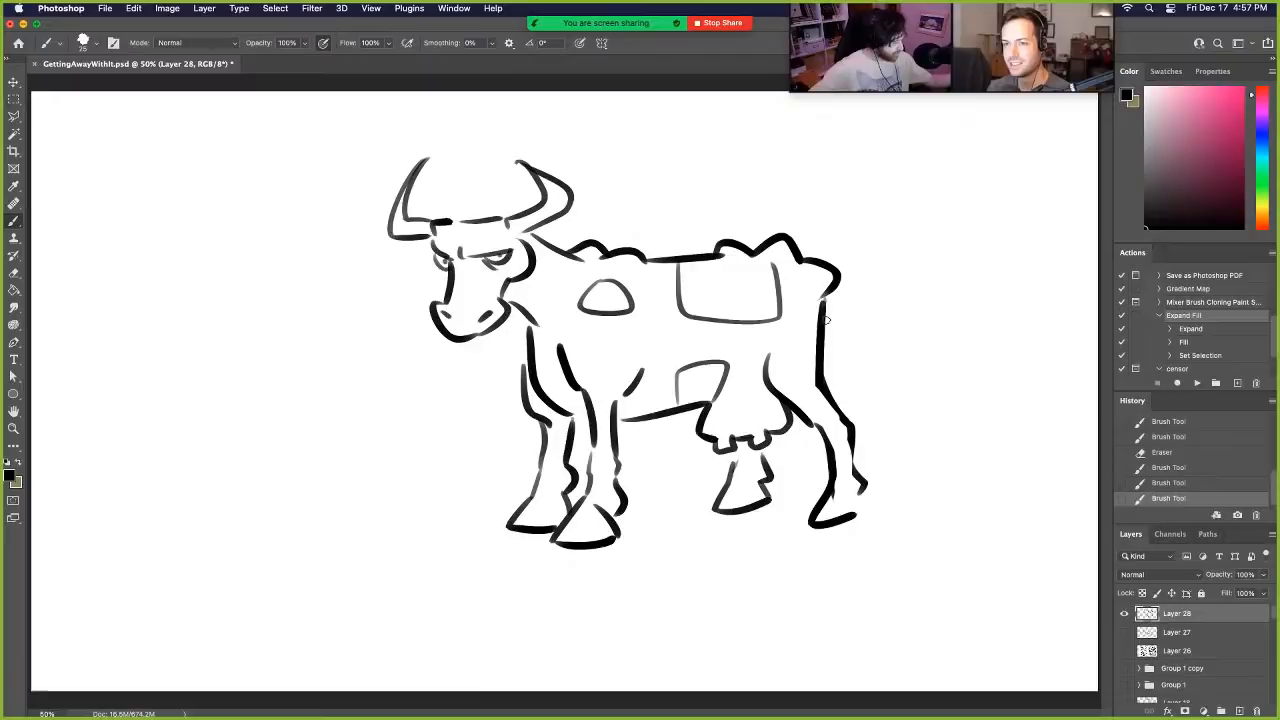
# - Draw a tail with a wavy tuft behind the rump, and finish the hoof lines on both hind legs
pyautogui.moveTo(826, 318)
pyautogui.mouseDown()
pyautogui.moveTo(869, 378)
pyautogui.moveTo(953, 401)
pyautogui.mouseUp()
pyautogui.moveTo(837, 492)
pyautogui.mouseDown()
pyautogui.moveTo(862, 520)
pyautogui.moveTo(851, 518)
pyautogui.mouseUp()
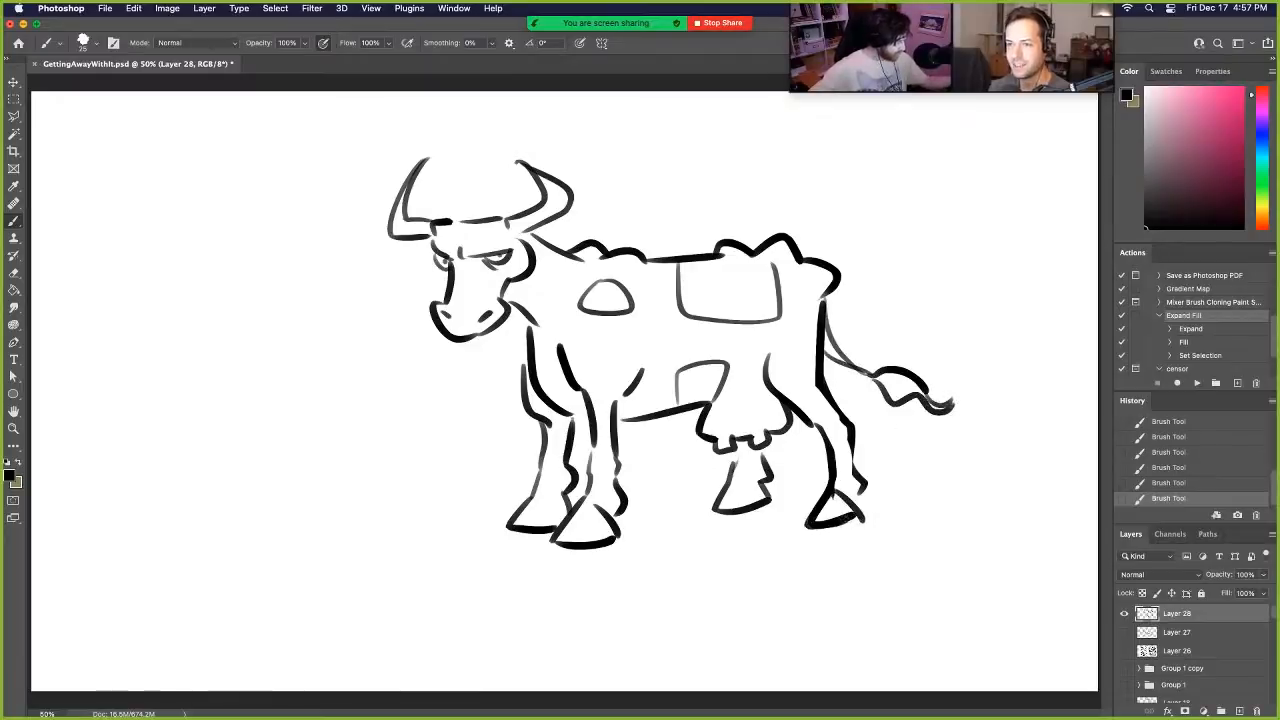
pyautogui.moveTo(736, 482); pyautogui.dragTo(764, 490)
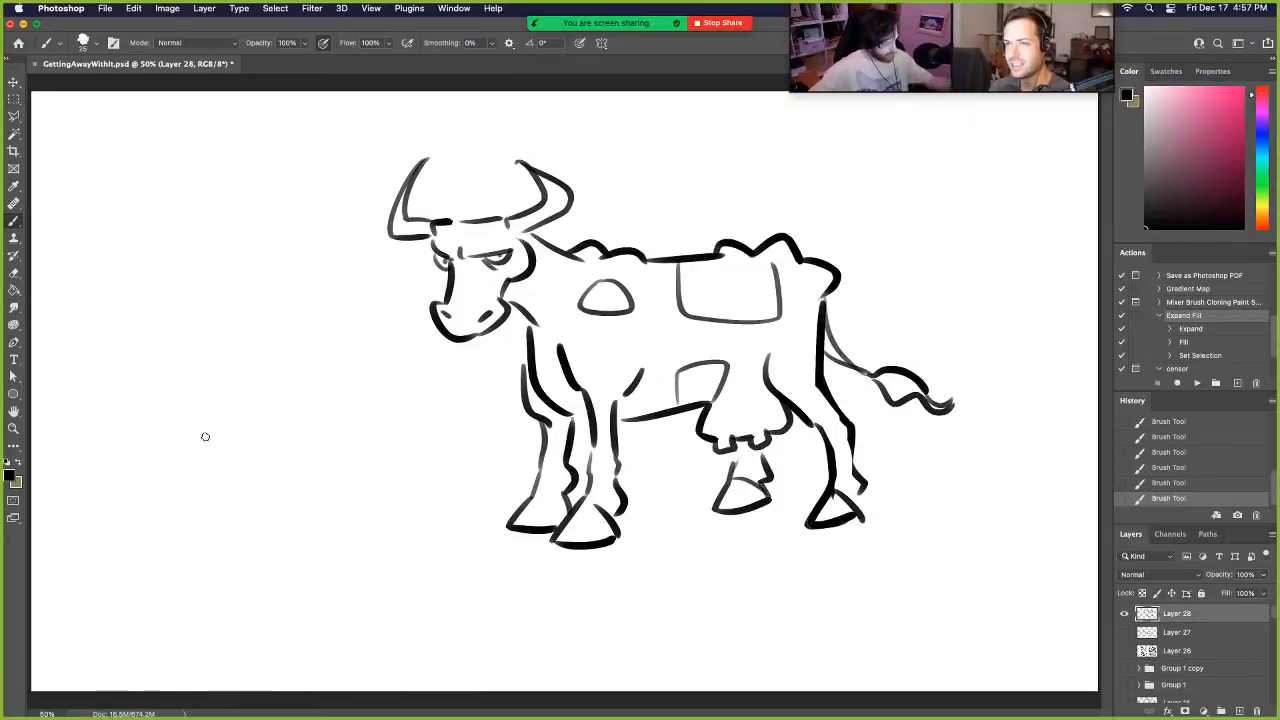
# - Hide the angular cow on Layer 28 and show the Goal text group
pyautogui.click(1124, 614)
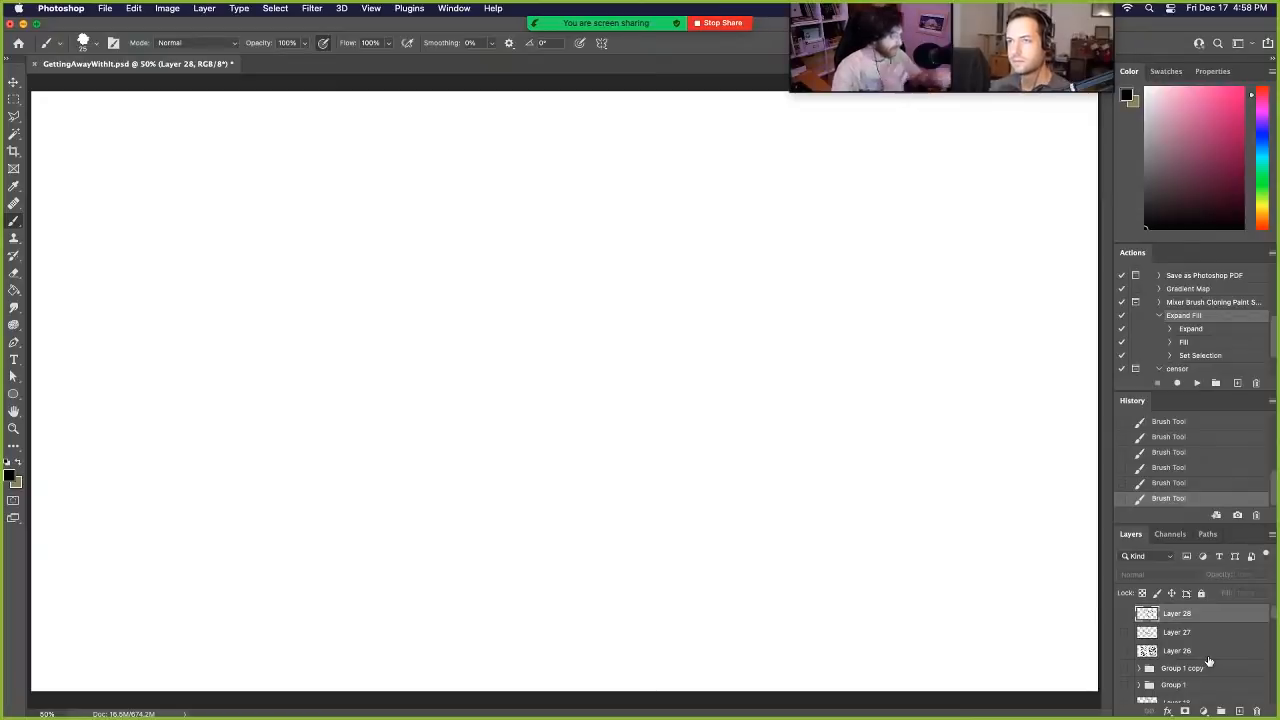
pyautogui.scroll(-2, 1235, 663)
pyautogui.scroll(-10, 1240, 664)
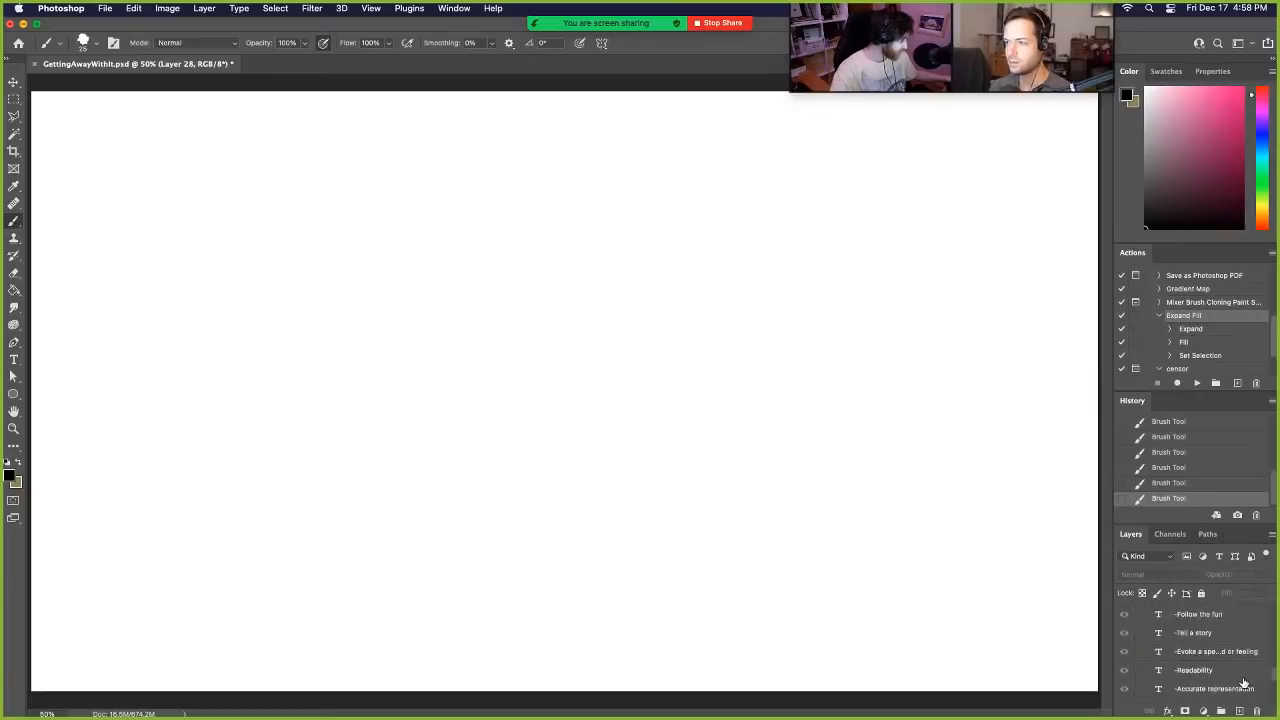
pyautogui.scroll(-3, 1243, 683)
pyautogui.scroll(5, 1243, 683)
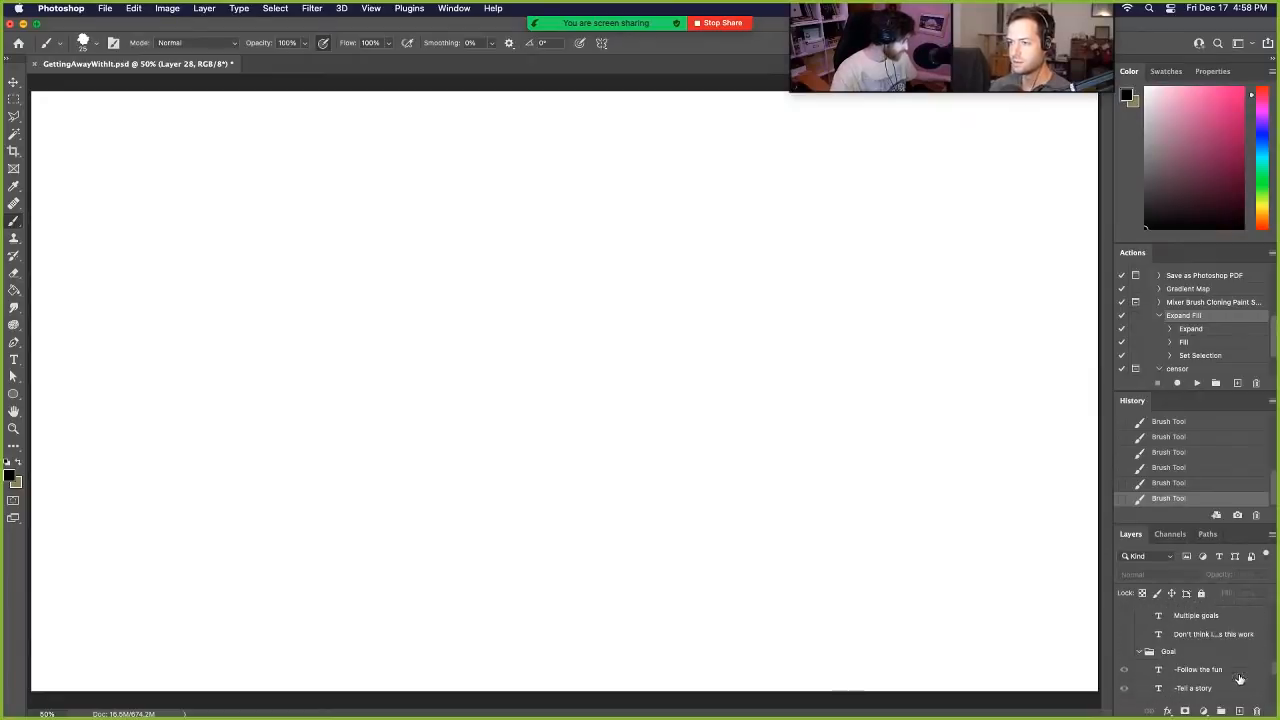
pyautogui.click(1124, 651)
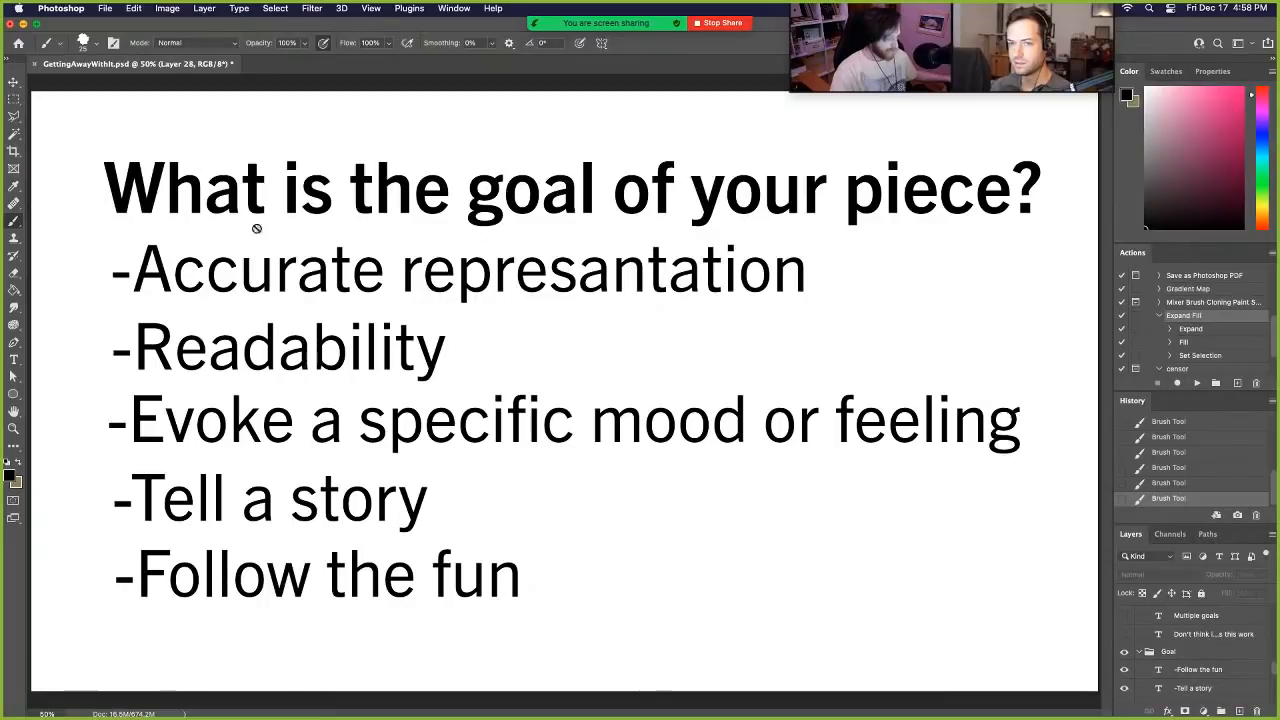